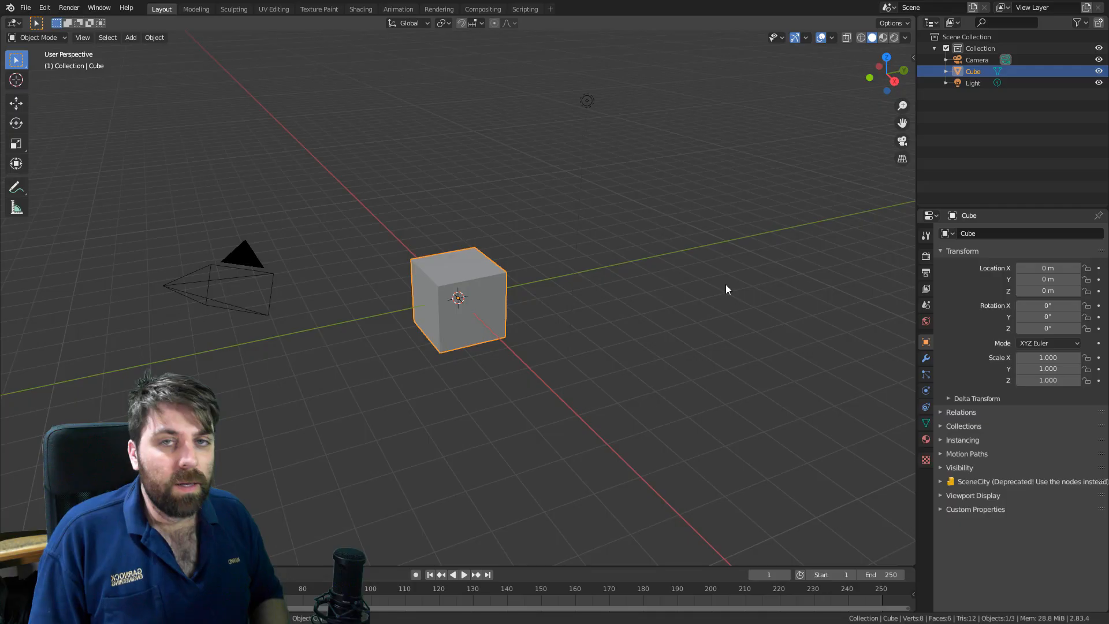
# Delete the default cube and the light from the scene.
pyautogui.press('Delete')
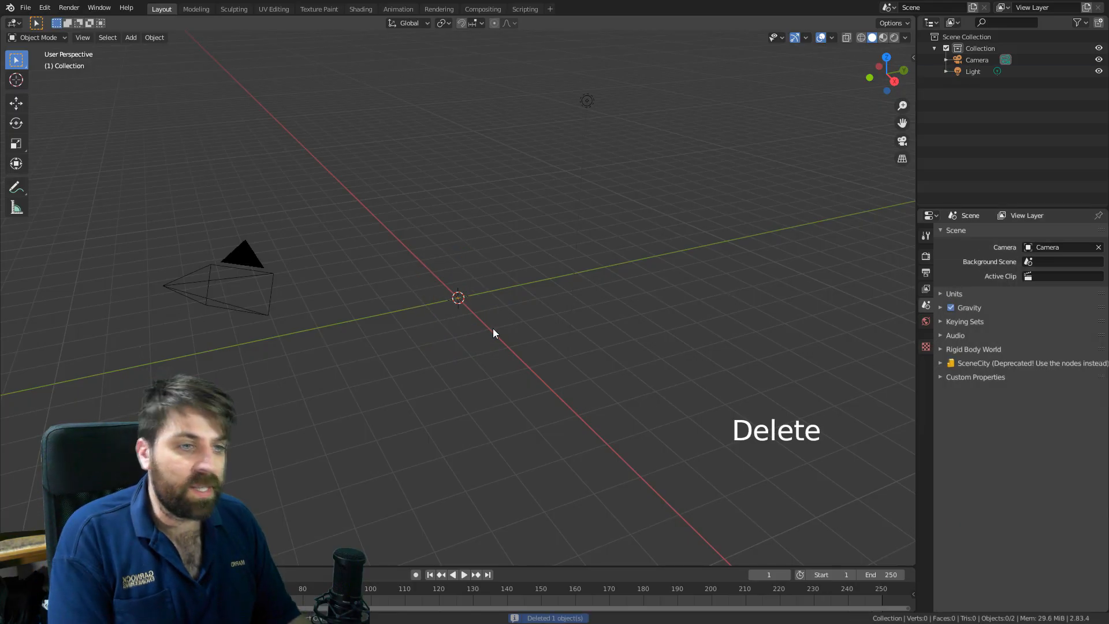
pyautogui.click(583, 105)
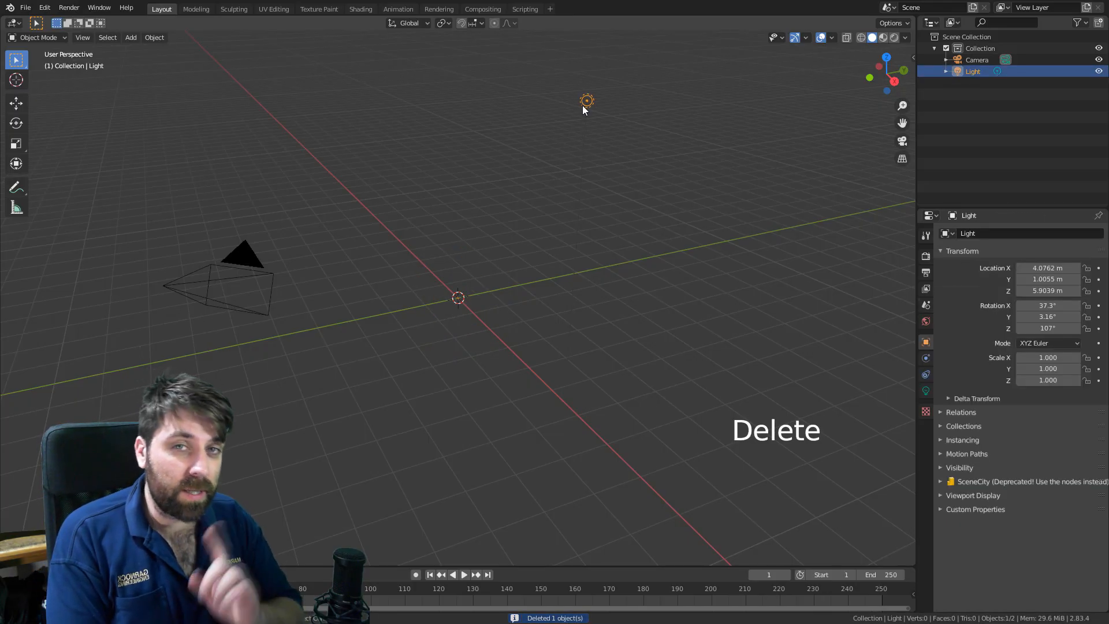
pyautogui.press('Delete')
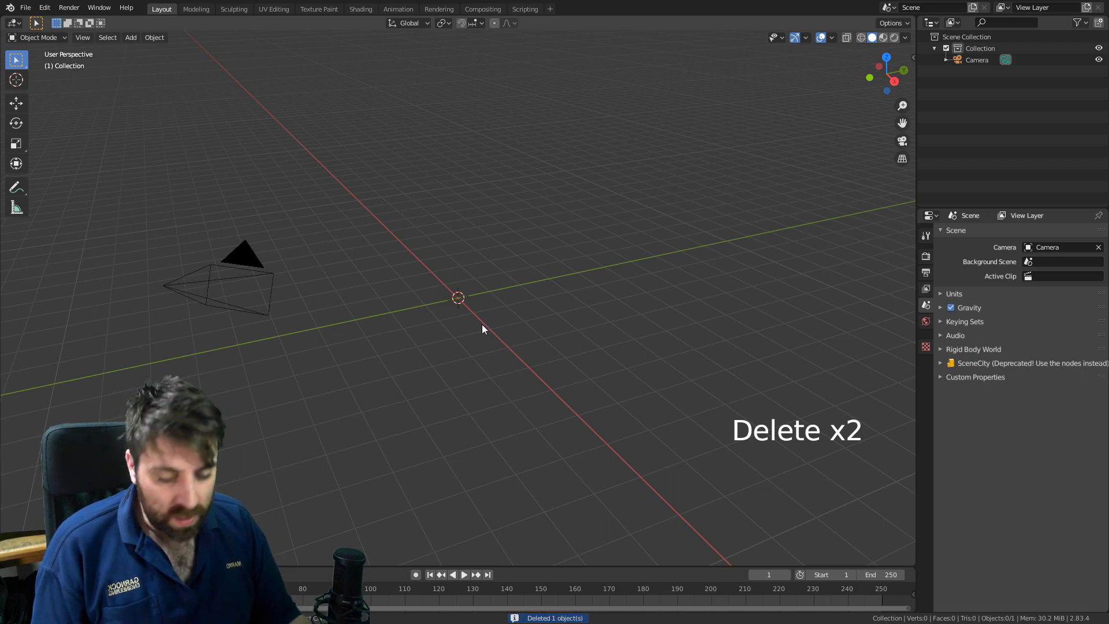
# Add a cylinder mesh at the world origin.
pyautogui.hotkey('shift', 'a')
pyautogui.moveTo(482, 324)
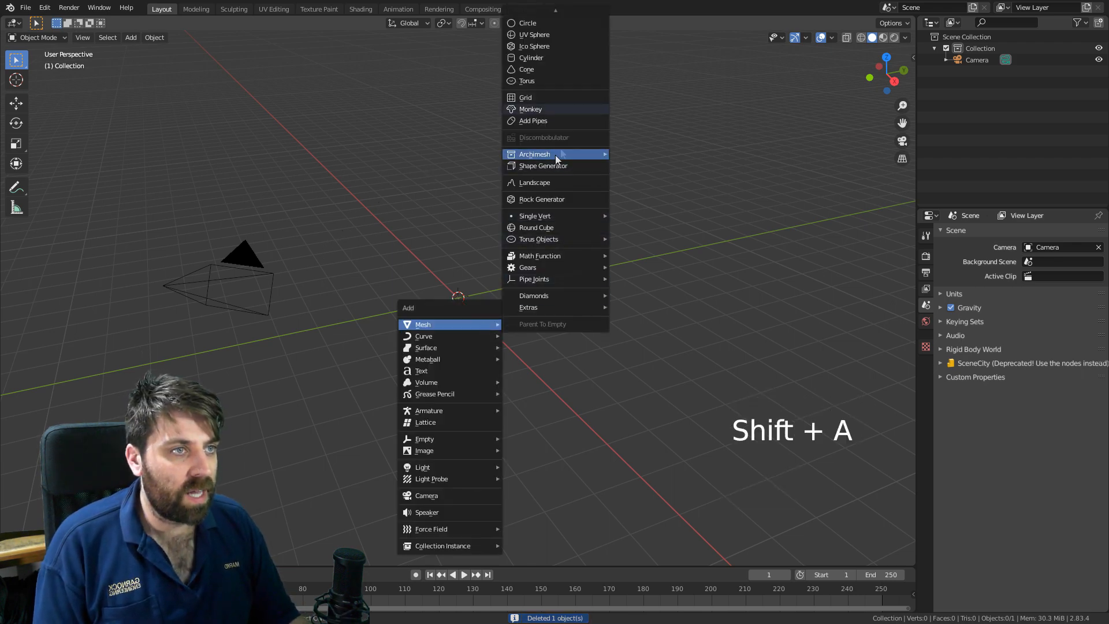
pyautogui.click(535, 58)
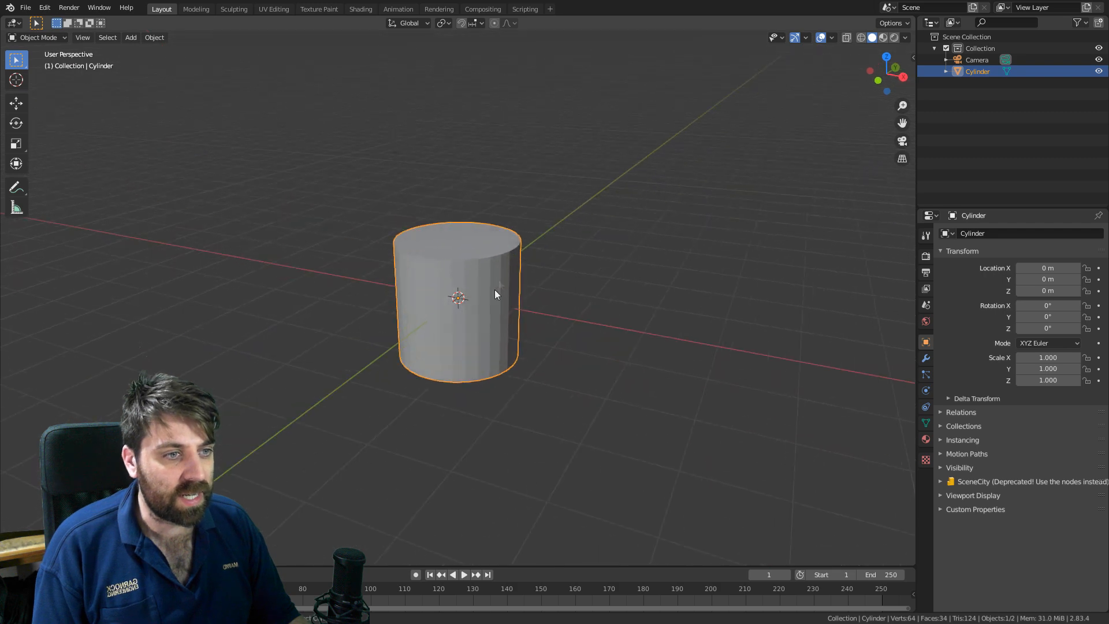
# In Edit Mode, raise the whole cylinder mesh along Z and scale it down uniformly to a small fraction of its size.
pyautogui.moveTo(495, 290); pyautogui.dragTo(542, 310, button='middle')
pyautogui.press('Tab')
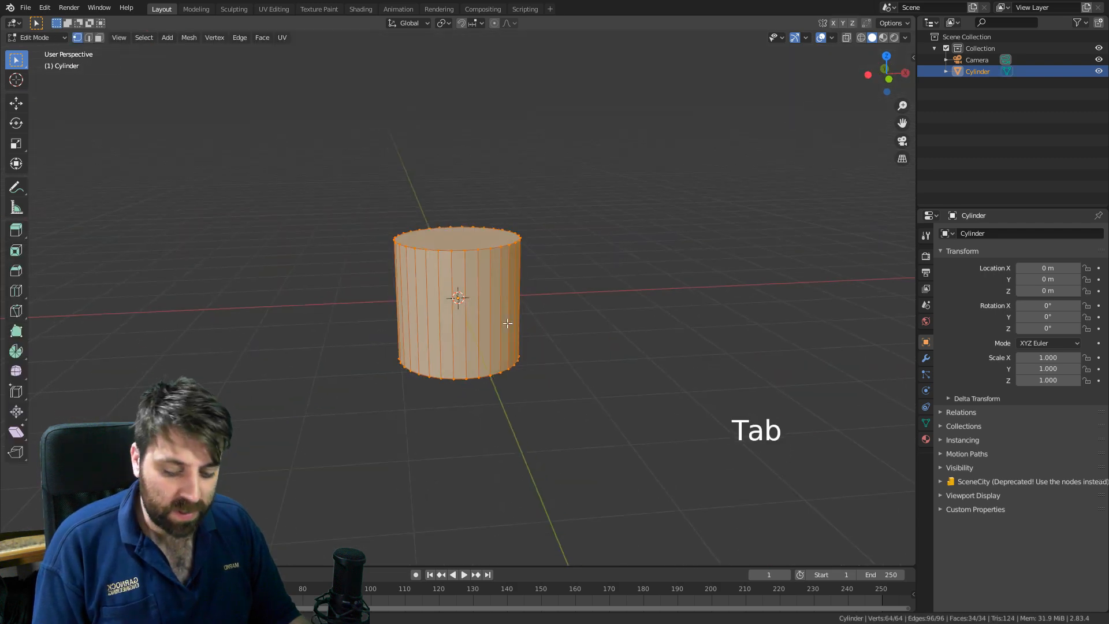
pyautogui.press('g')
pyautogui.press('z')
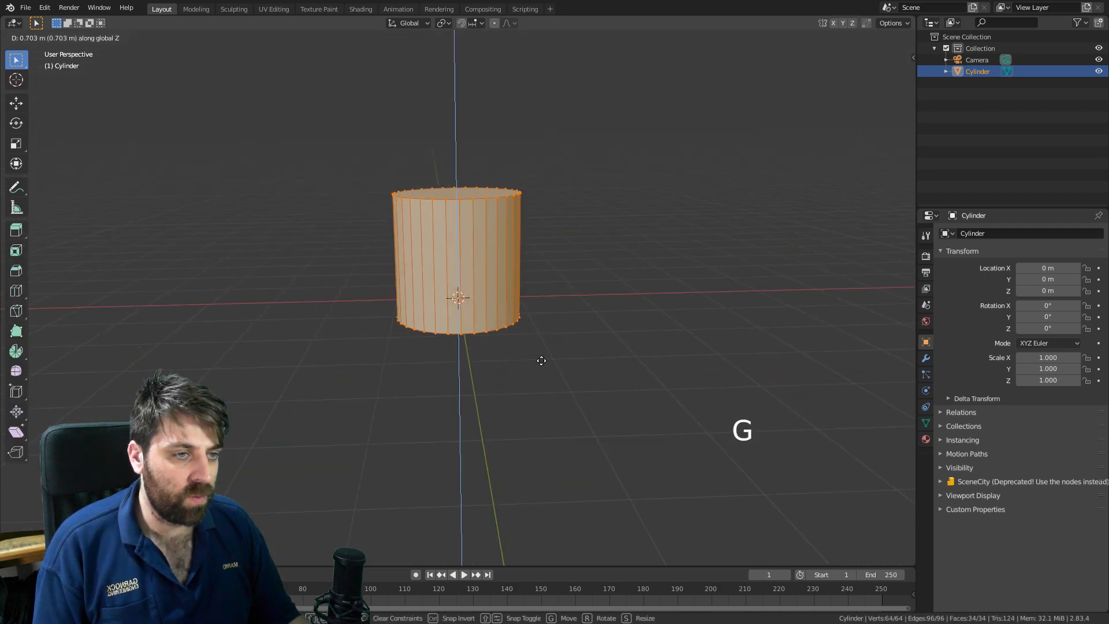
pyautogui.click(539, 348)
pyautogui.press('s')
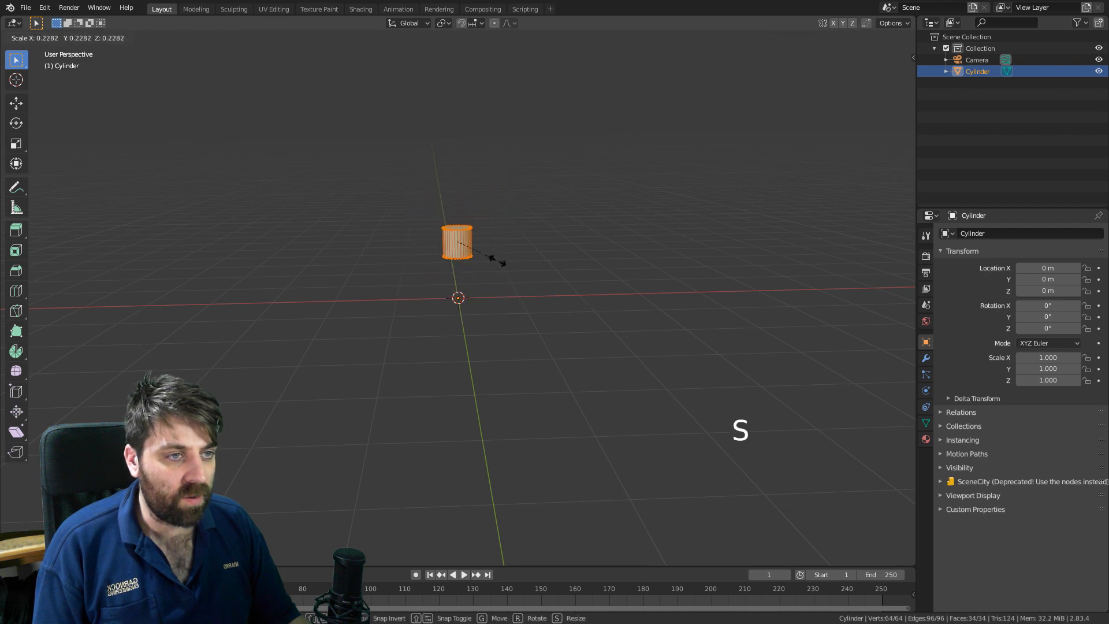
pyautogui.click(468, 252)
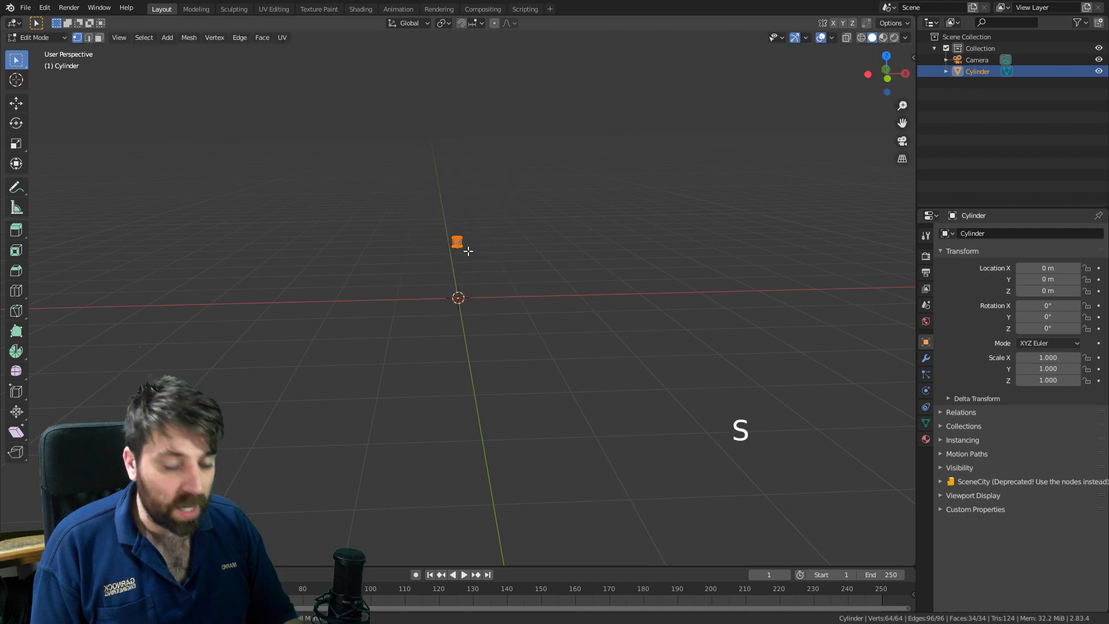
# In front view, stretch the mesh along Z into a tall thin pole and move it up about 0.77 m along Z.
pyautogui.press('KP_1')
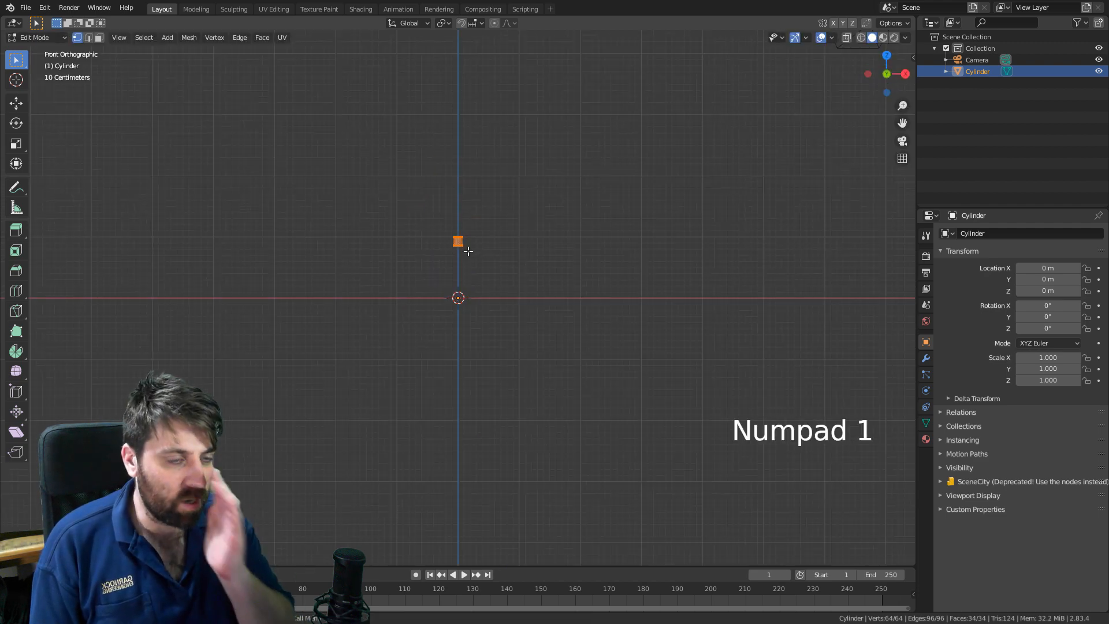
pyautogui.press('KP_1')
pyautogui.press('s')
pyautogui.press('z')
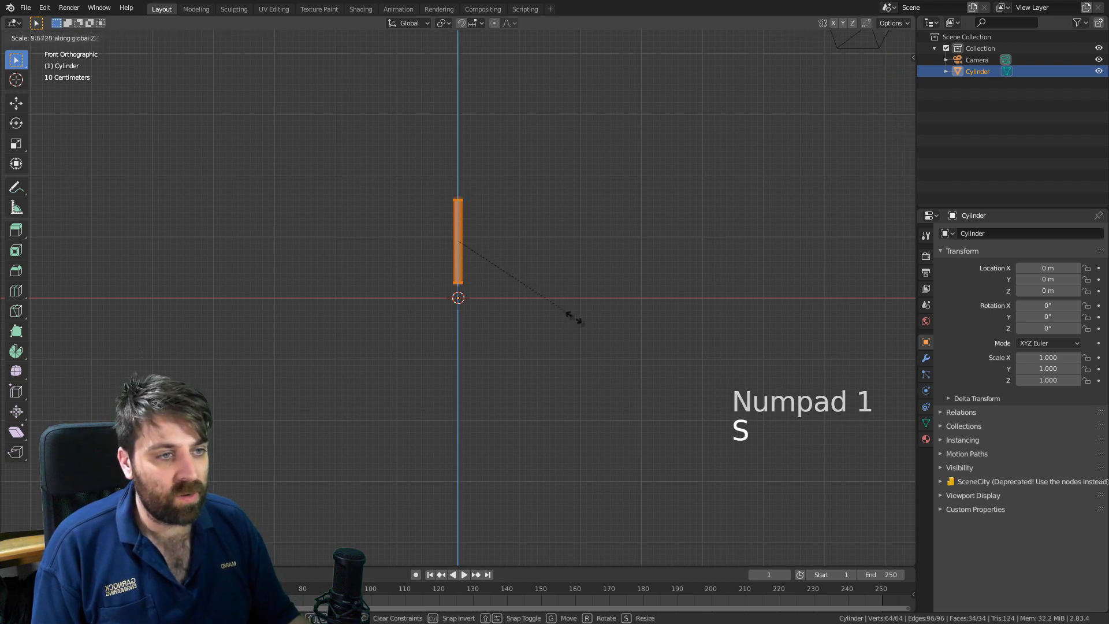
pyautogui.click(720, 412)
pyautogui.keyDown('shift'); pyautogui.moveTo(525, 315); pyautogui.dragTo(532, 389, button='middle'); pyautogui.keyUp('shift')
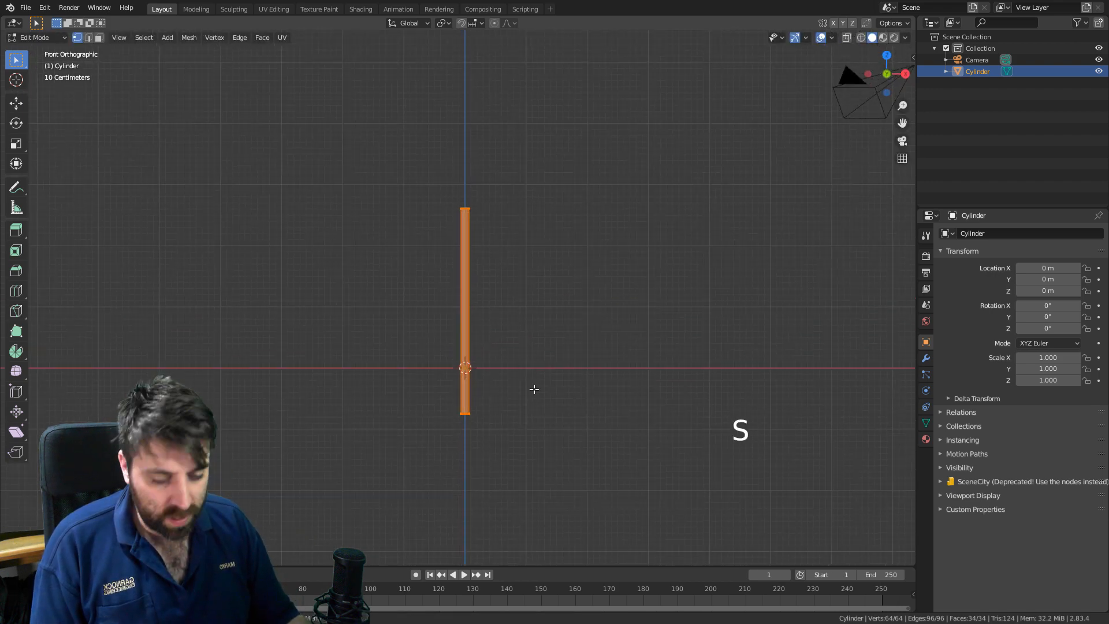
pyautogui.press('g')
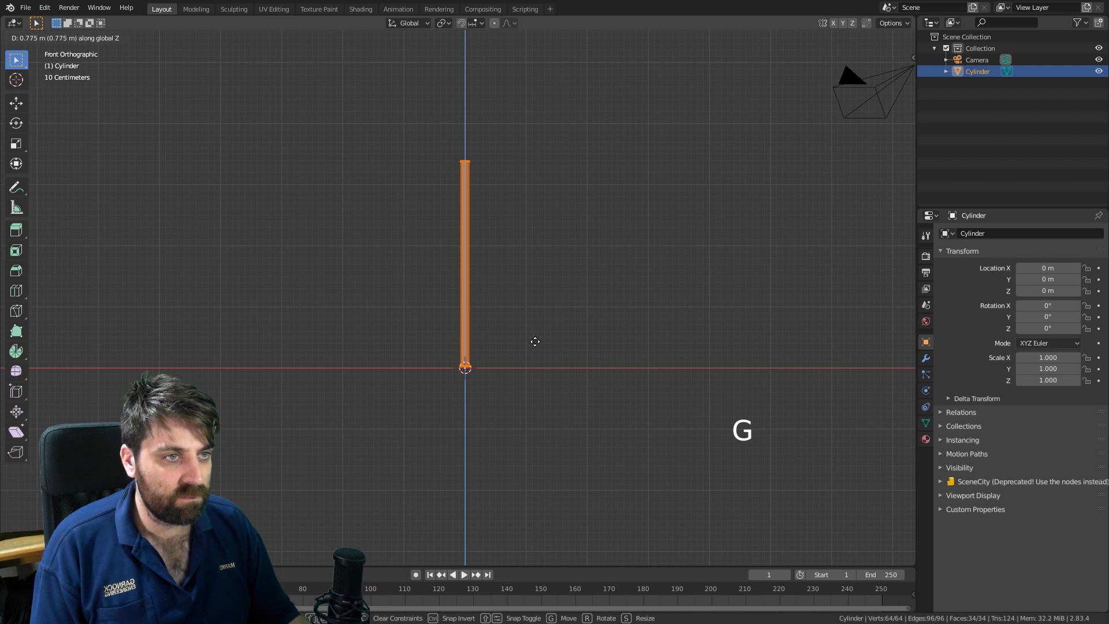
pyautogui.click(533, 343)
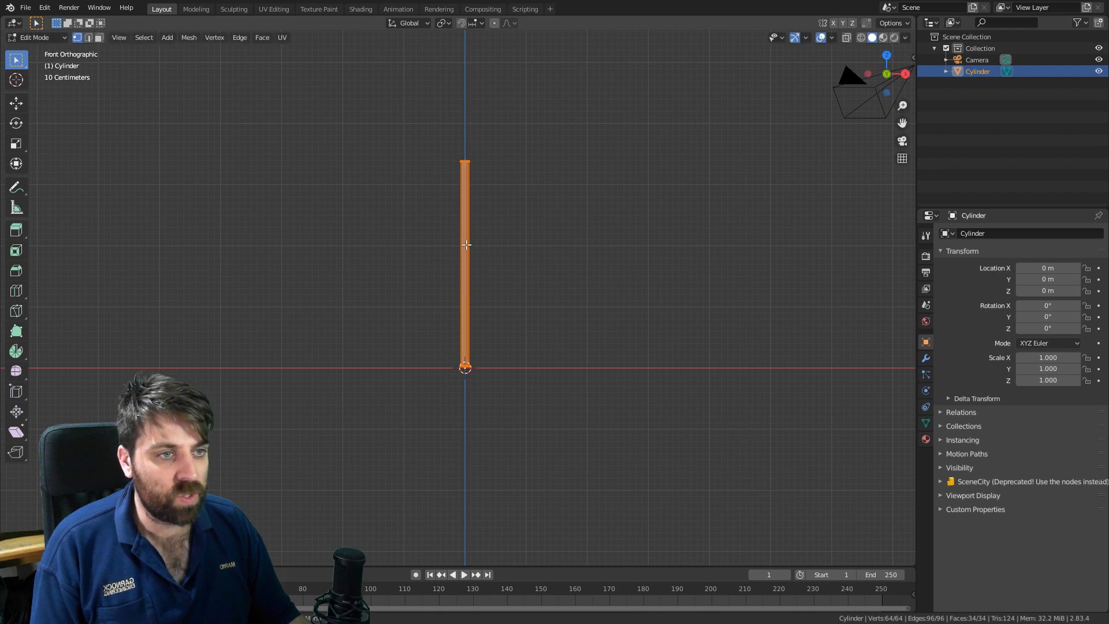
# Raise the pole mesh about 0.17 m along Z and lengthen it slightly along Z so its base meets the origin.
pyautogui.keyDown('shift'); pyautogui.moveTo(441, 245); pyautogui.dragTo(451, 326, button='middle'); pyautogui.keyUp('shift')
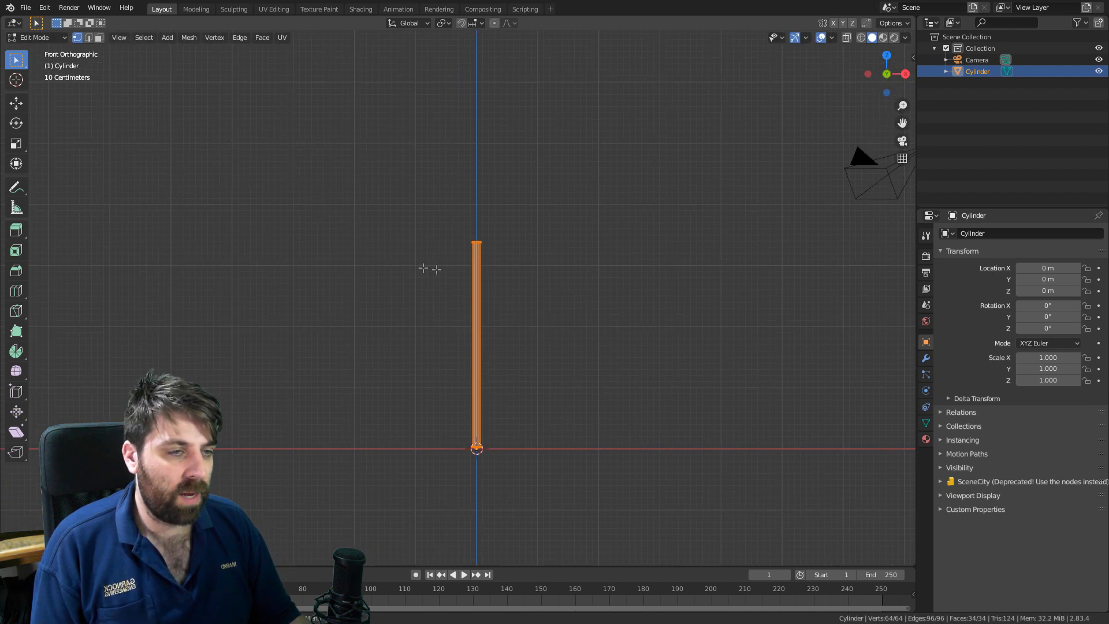
pyautogui.keyDown('shift'); pyautogui.moveTo(449, 263); pyautogui.dragTo(449, 324, button='middle'); pyautogui.keyUp('shift')
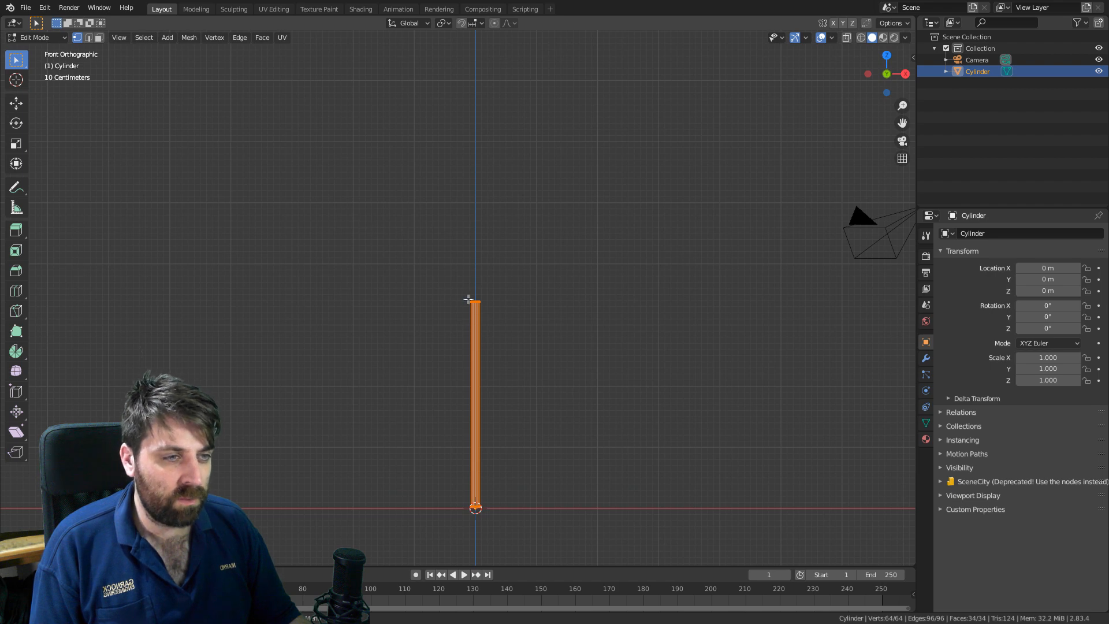
pyautogui.press('g')
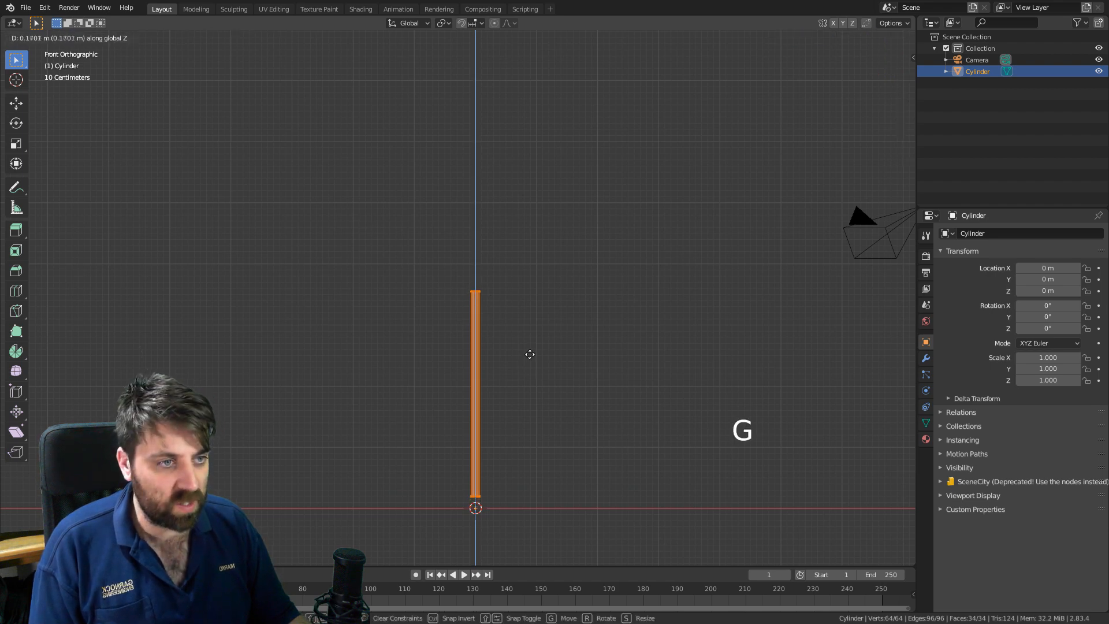
pyautogui.press('s')
pyautogui.click(541, 354)
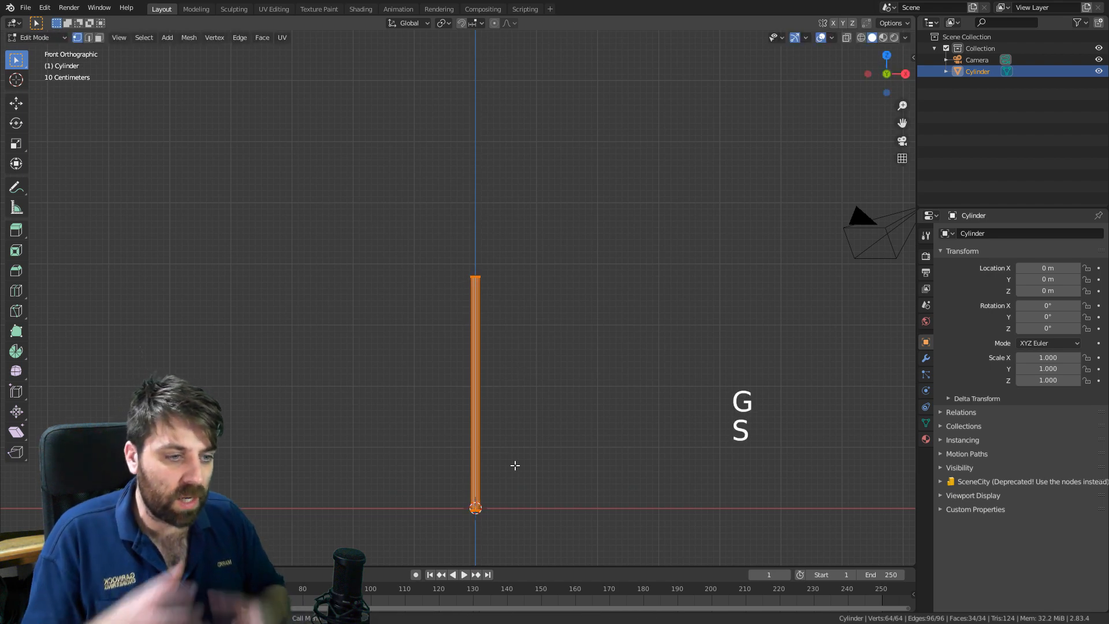
# Add one horizontal loop cut around the pole, slid below the middle to just over a third of its height.
pyautogui.keyDown('shift'); pyautogui.moveTo(515, 466); pyautogui.dragTo(486, 381, button='middle'); pyautogui.keyUp('shift')
pyautogui.scroll(1, 482, 385)
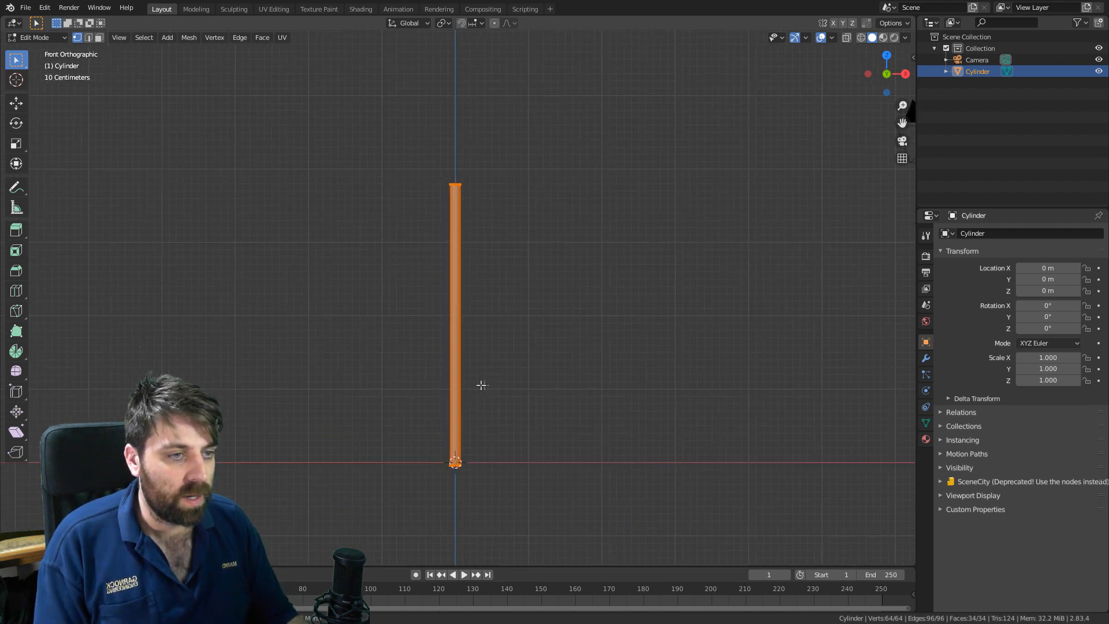
pyautogui.hotkey('ctrl', 'r')
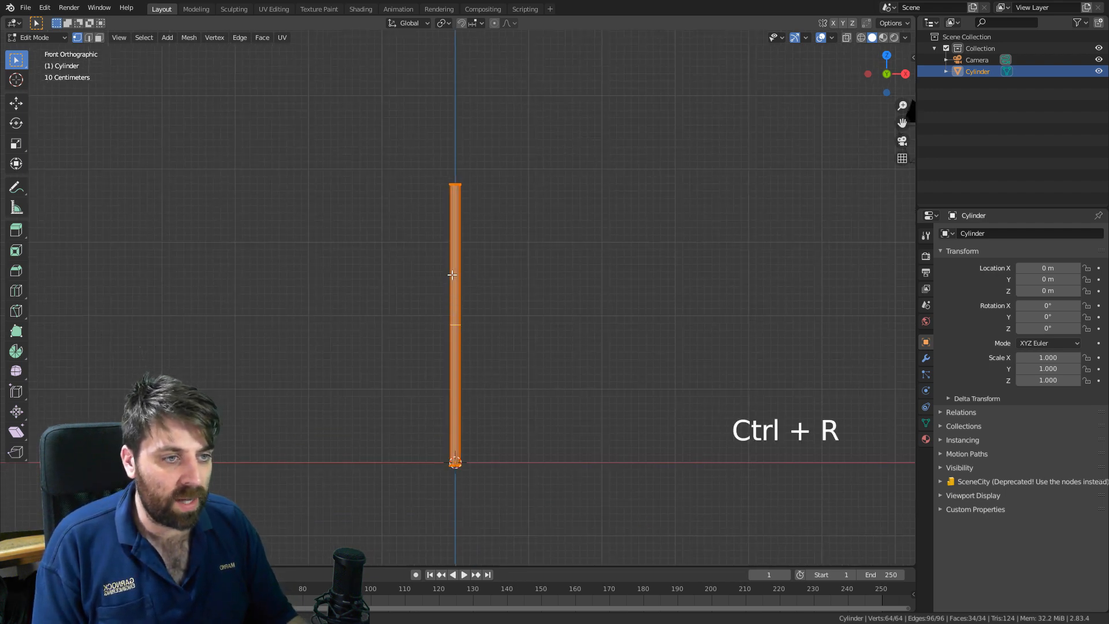
pyautogui.click(452, 275)
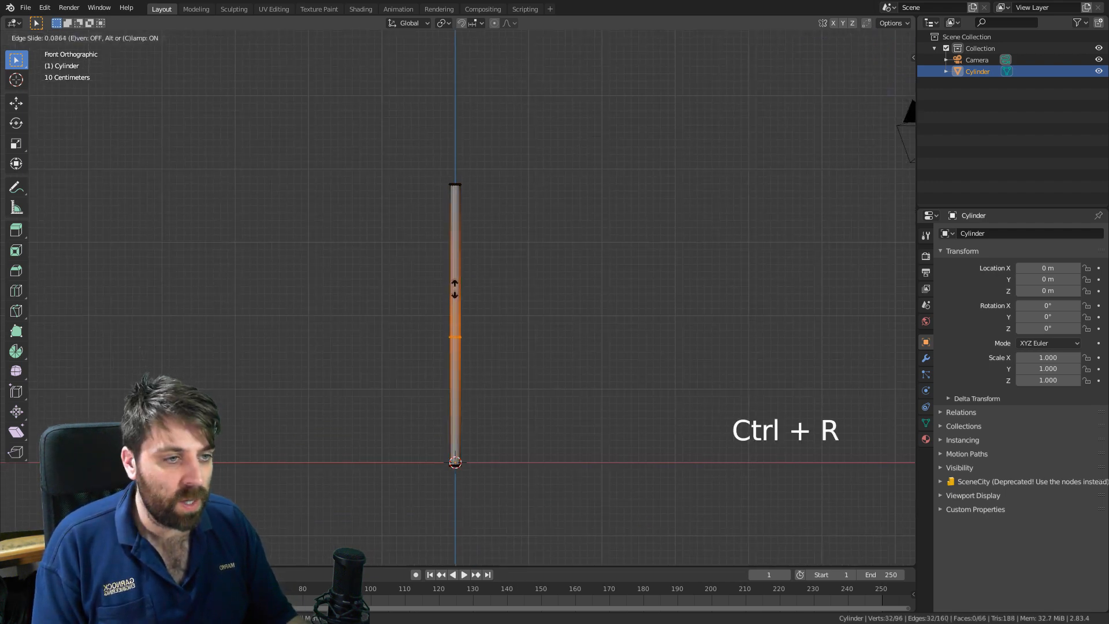
pyautogui.click(456, 323)
# Bevel the new edge loop into two horizontal loops spaced apart on the lower half of the pole.
pyautogui.keyDown('shift'); pyautogui.moveTo(465, 371); pyautogui.dragTo(466, 309, button='middle'); pyautogui.keyUp('shift')
pyautogui.scroll(1, 474, 324)
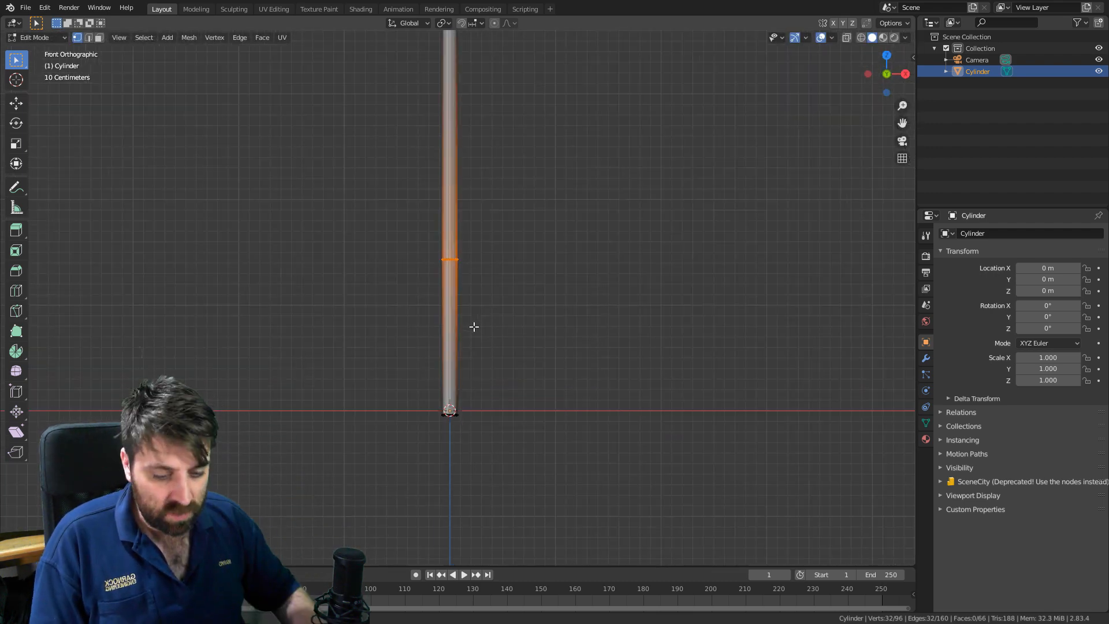
pyautogui.hotkey('ctrl', 'b')
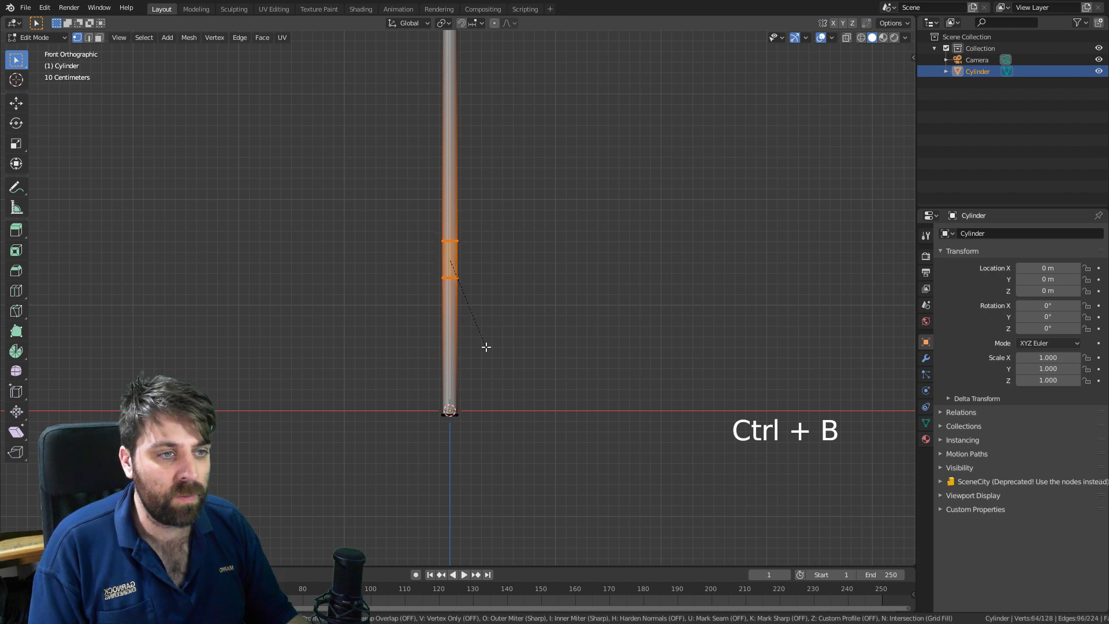
pyautogui.click(489, 352)
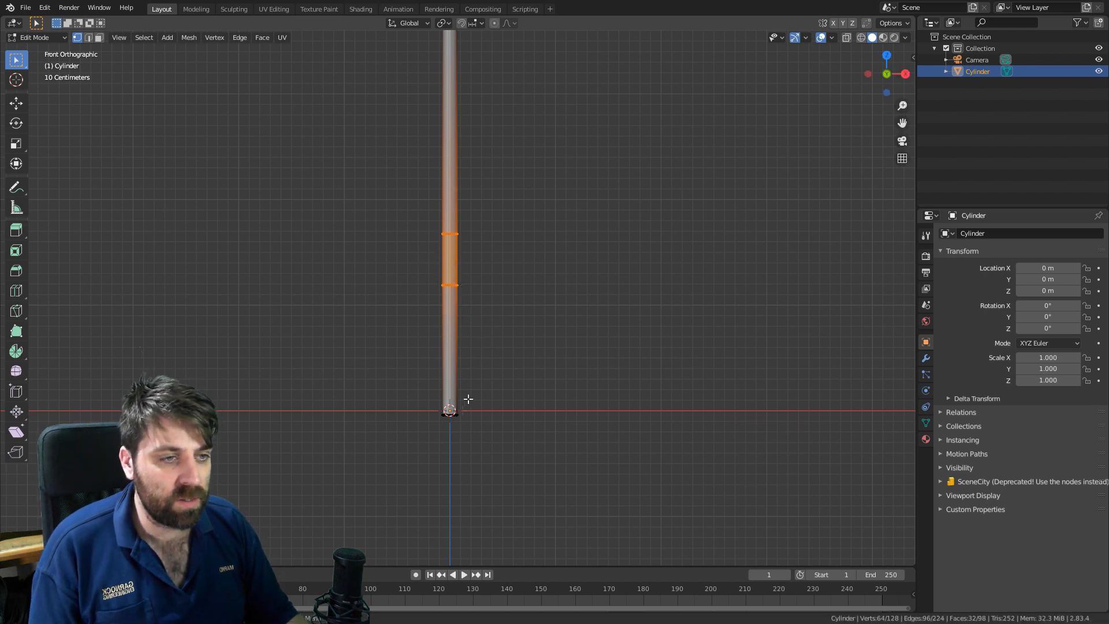
# In wireframe display, widen the pole section below the lower edge loop, scaling on X and Y only, and return to Object Mode.
pyautogui.press('z')
pyautogui.click(370, 354)
pyautogui.click(460, 284)
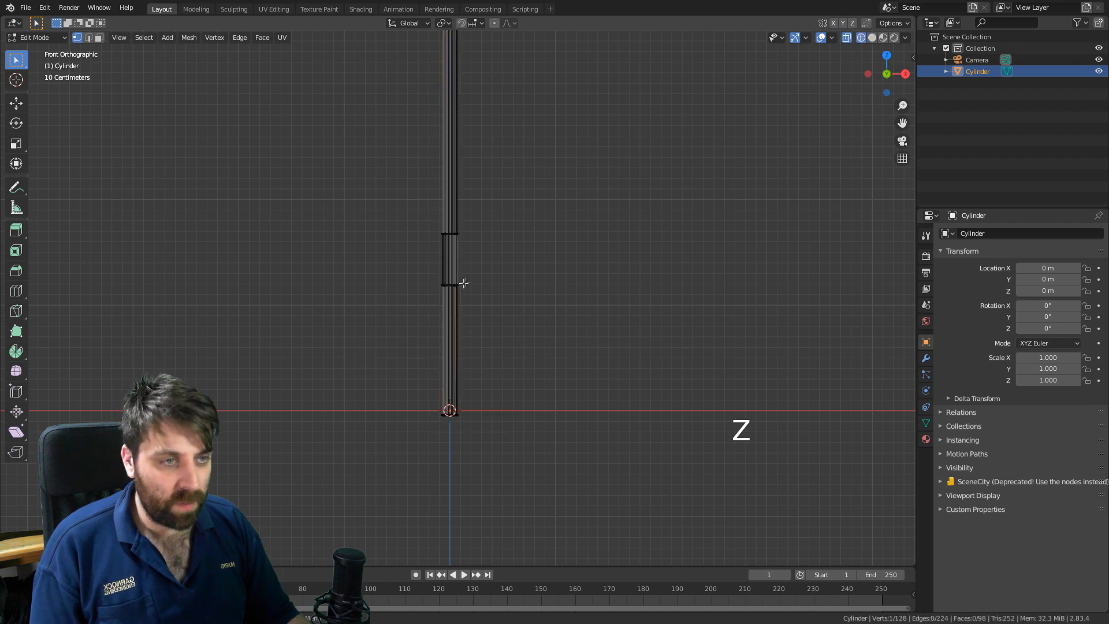
pyautogui.press('b')
pyautogui.moveTo(478, 267); pyautogui.dragTo(423, 453)
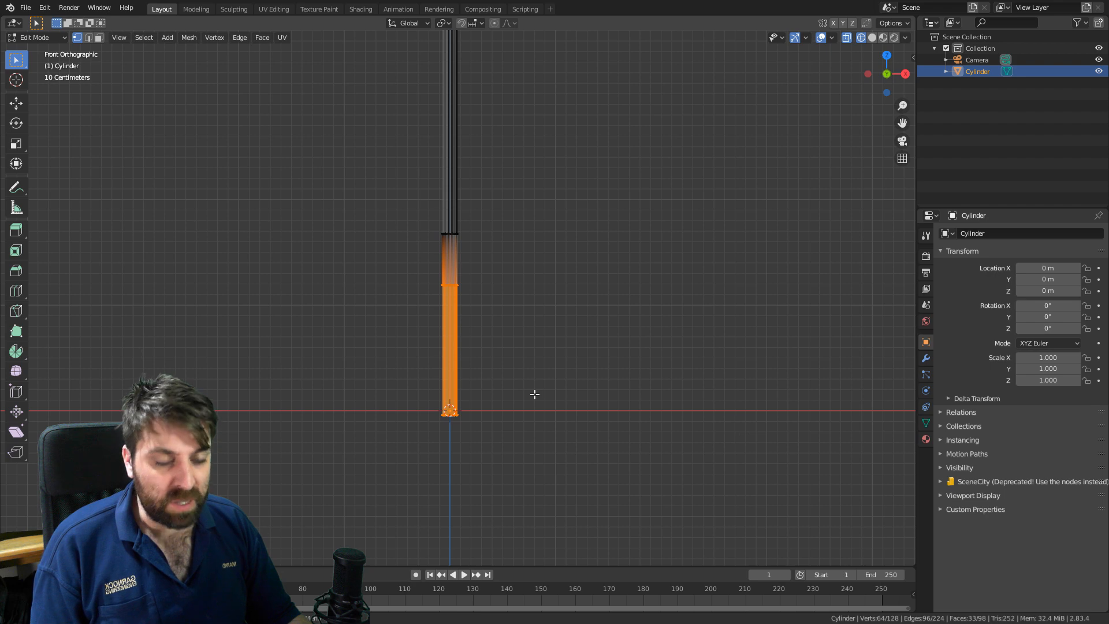
pyautogui.press('s')
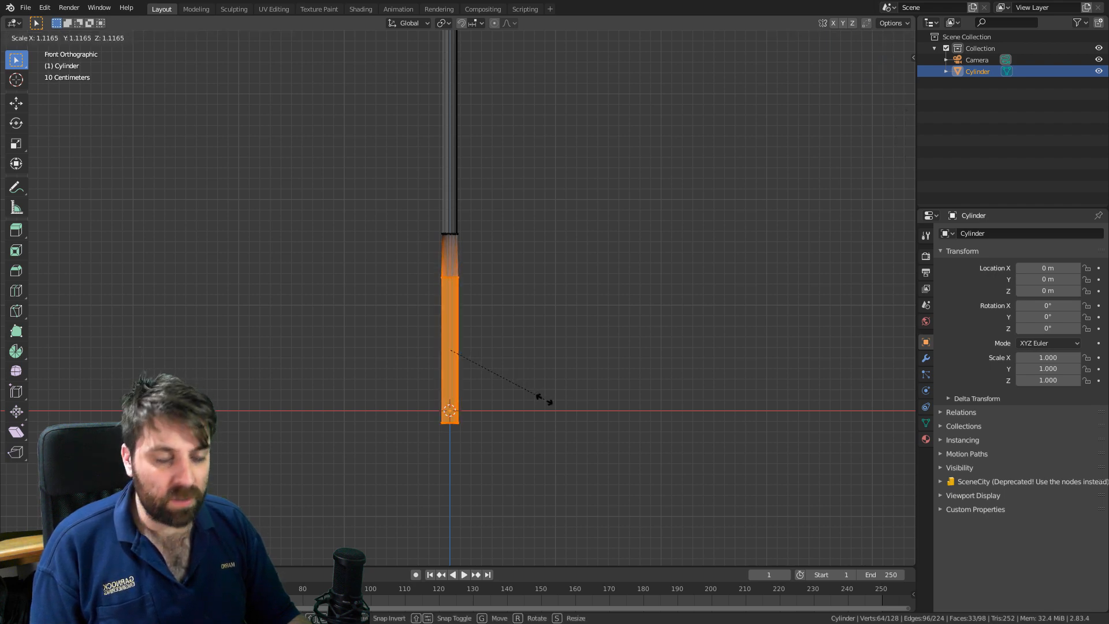
pyautogui.hotkey('shift', 'z')
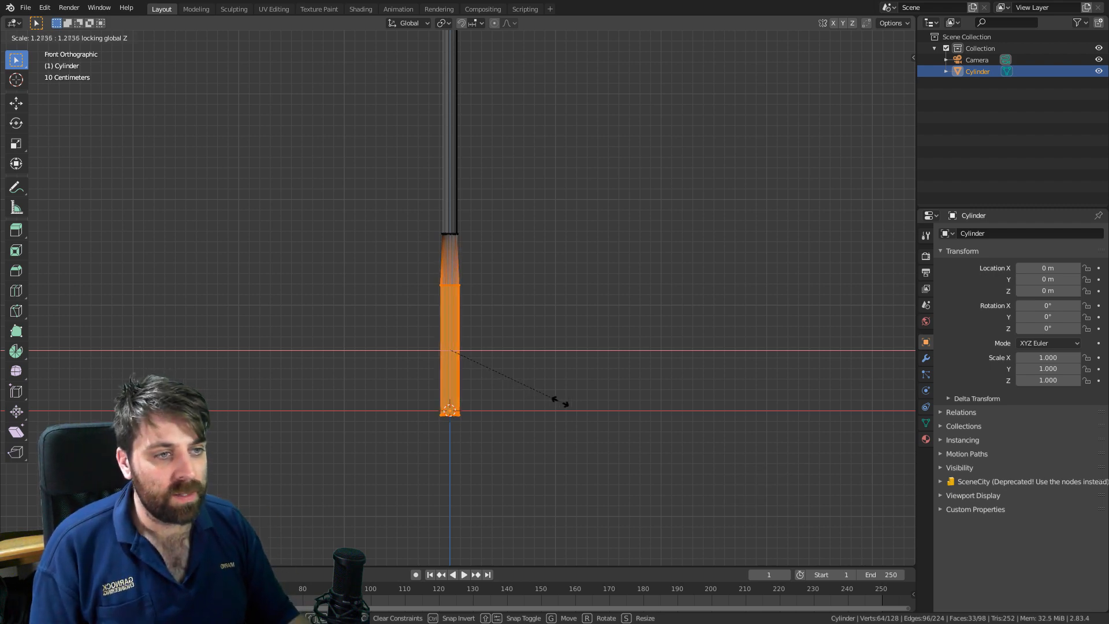
pyautogui.click(590, 416)
pyautogui.scroll(-3, 510, 392)
pyautogui.press('Tab')
pyautogui.keyDown('shift'); pyautogui.moveTo(437, 390); pyautogui.dragTo(439, 414, button='middle'); pyautogui.keyUp('shift')
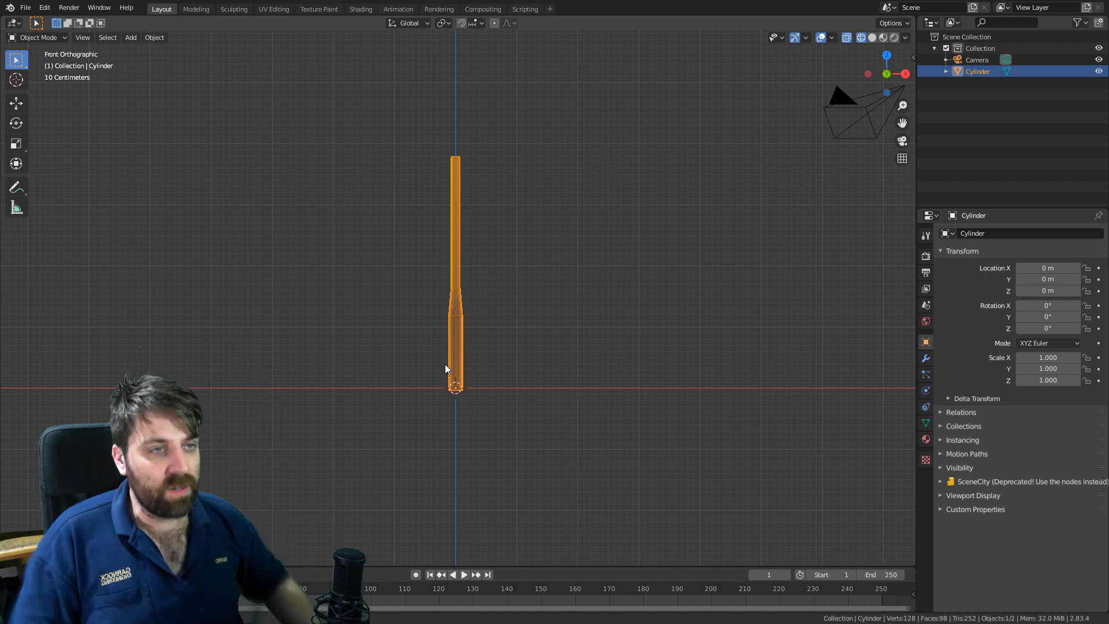
# Select the ring of vertices at the pole's top end in Edit Mode and activate the Spin tool.
pyautogui.keyDown('shift'); pyautogui.moveTo(465, 249); pyautogui.dragTo(477, 387, button='middle'); pyautogui.keyUp('shift')
pyautogui.scroll(4, 477, 387)
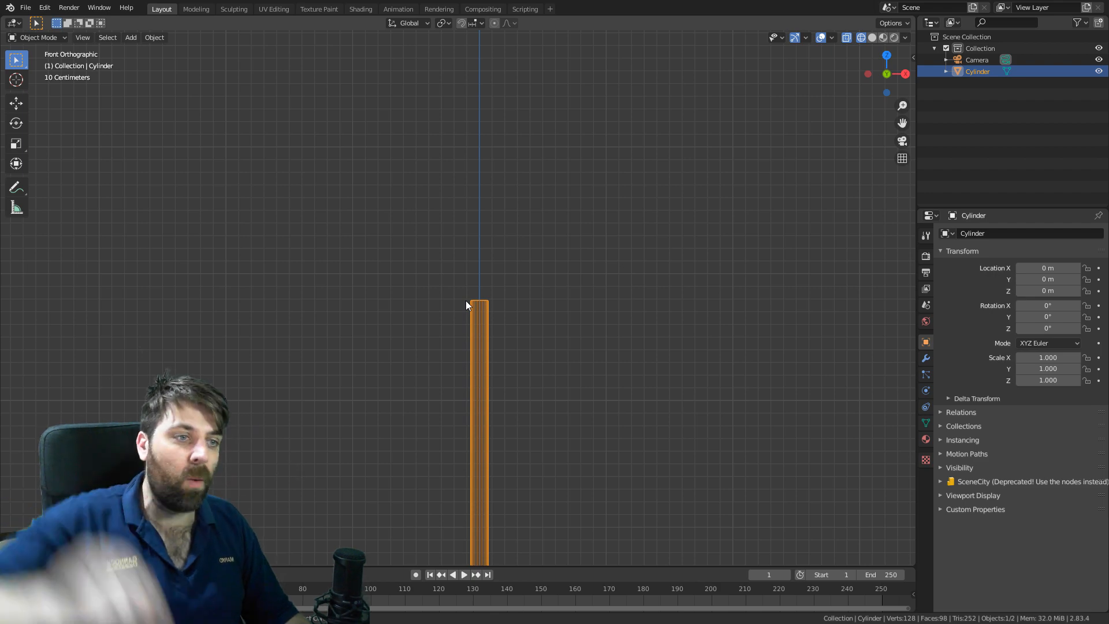
pyautogui.scroll(3, 466, 300)
pyautogui.press('Tab')
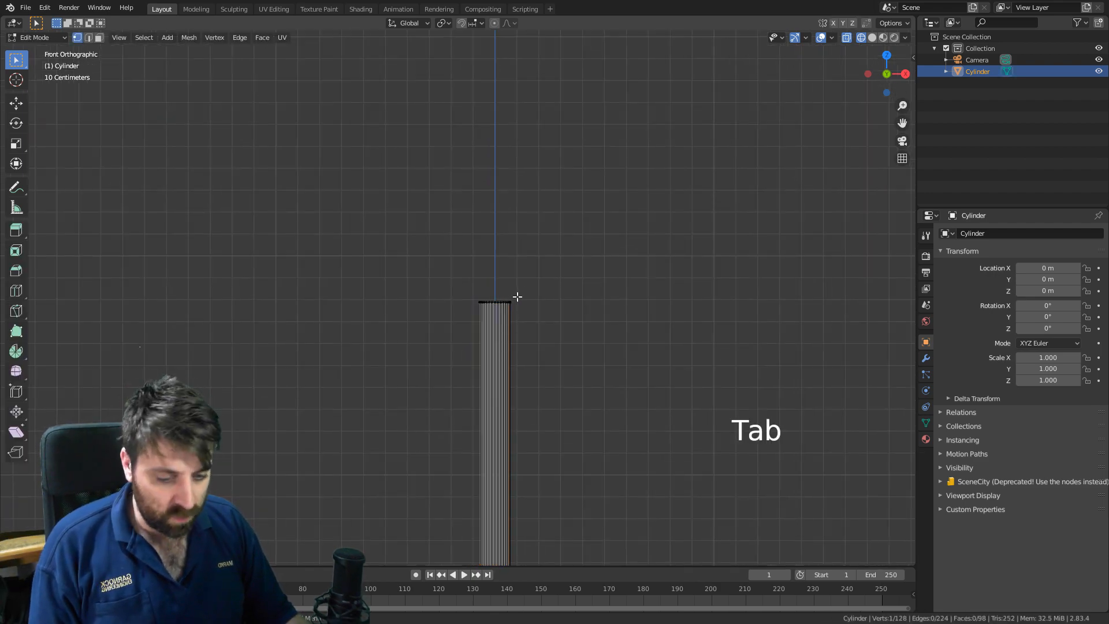
pyautogui.press('b')
pyautogui.moveTo(550, 275); pyautogui.dragTo(426, 308)
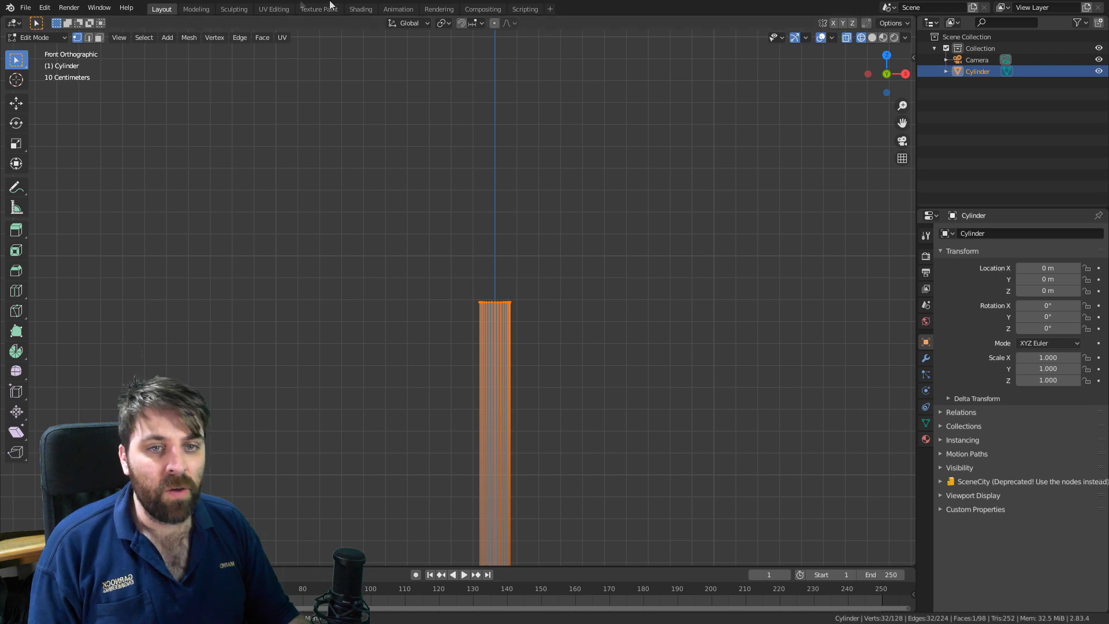
pyautogui.click(22, 350)
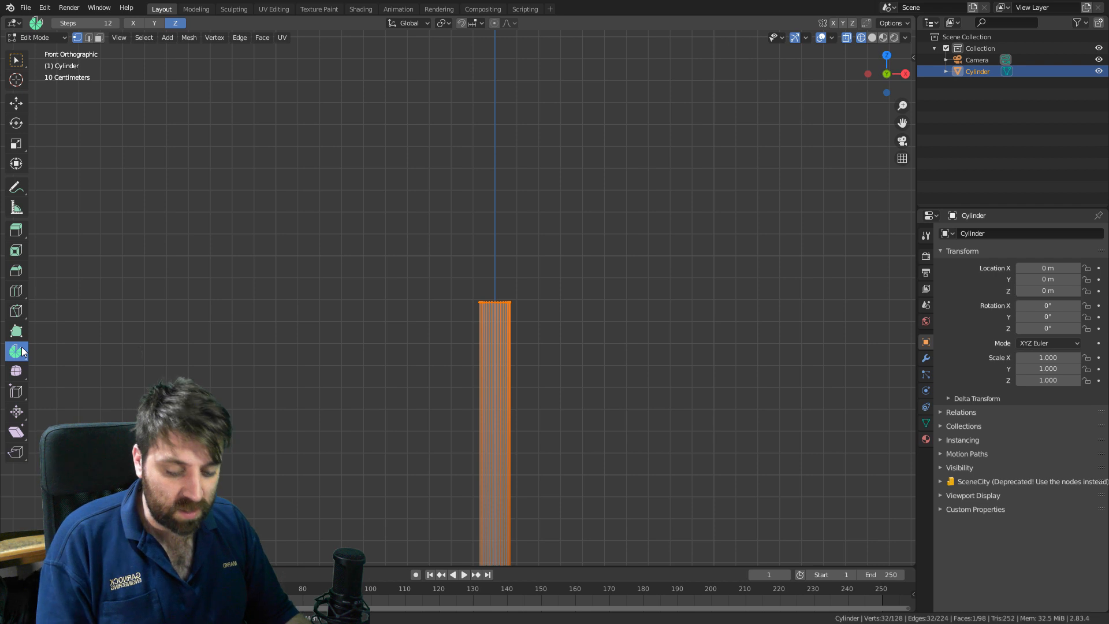
# Toggle the viewport's tool shelf off and back on.
pyautogui.press('t')
pyautogui.press('t')
pyautogui.press('t')
pyautogui.press('t')
pyautogui.press('t')
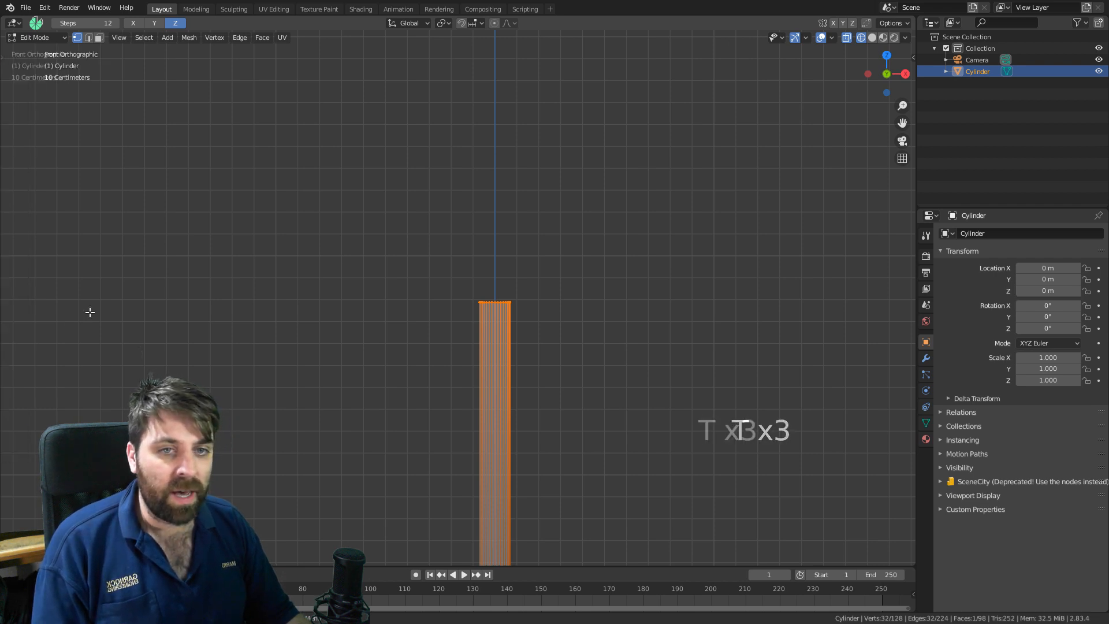
pyautogui.press('t')
pyautogui.press('t')
pyautogui.press('t')
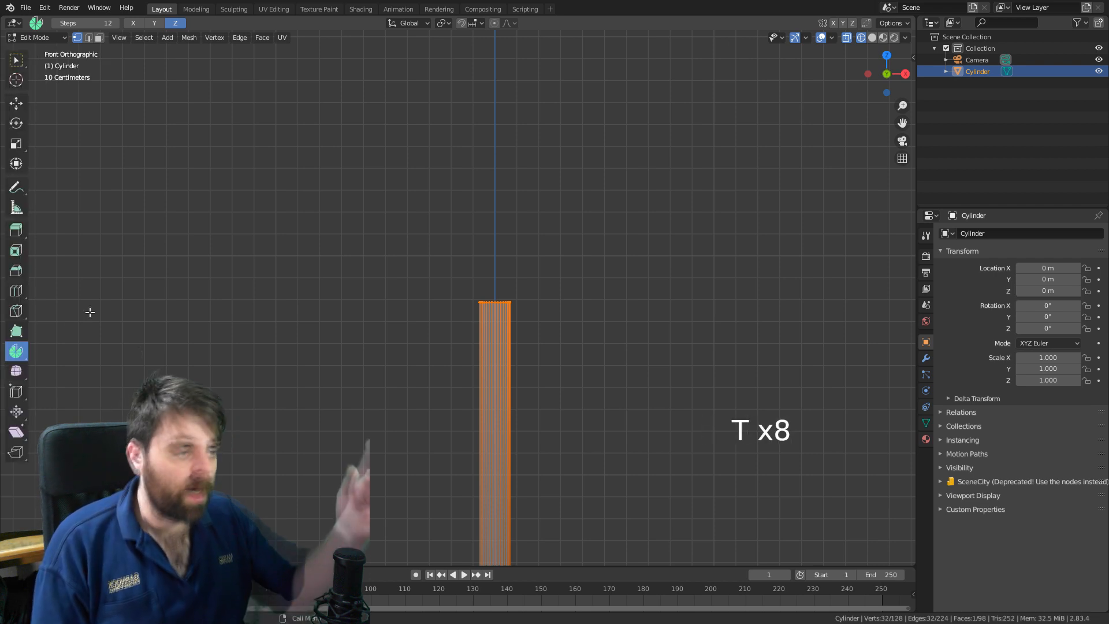
# Toggle the viewport's sidebar on and back off.
pyautogui.press('n')
pyautogui.press('n')
pyautogui.press('n')
pyautogui.press('n')
pyautogui.press('n')
pyautogui.press('n')
pyautogui.press('n')
pyautogui.press('n')
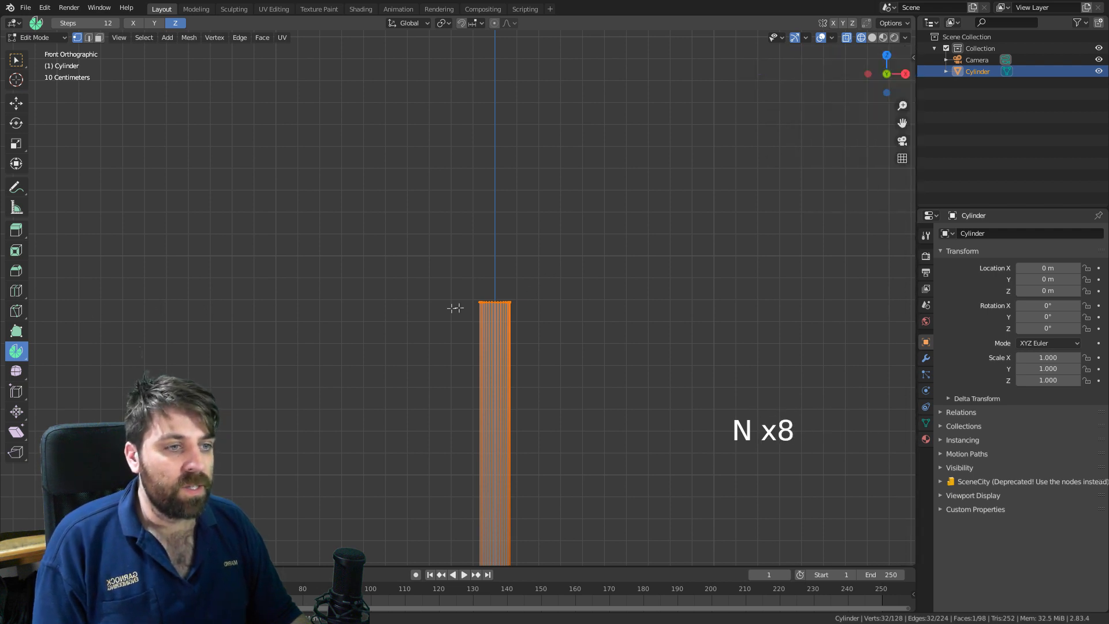
# Place the 3D cursor beside the pole's top end and set the Spin tool's axis to Y.
pyautogui.keyDown('shift'); pyautogui.rightClick(374, 300); pyautogui.keyUp('shift')
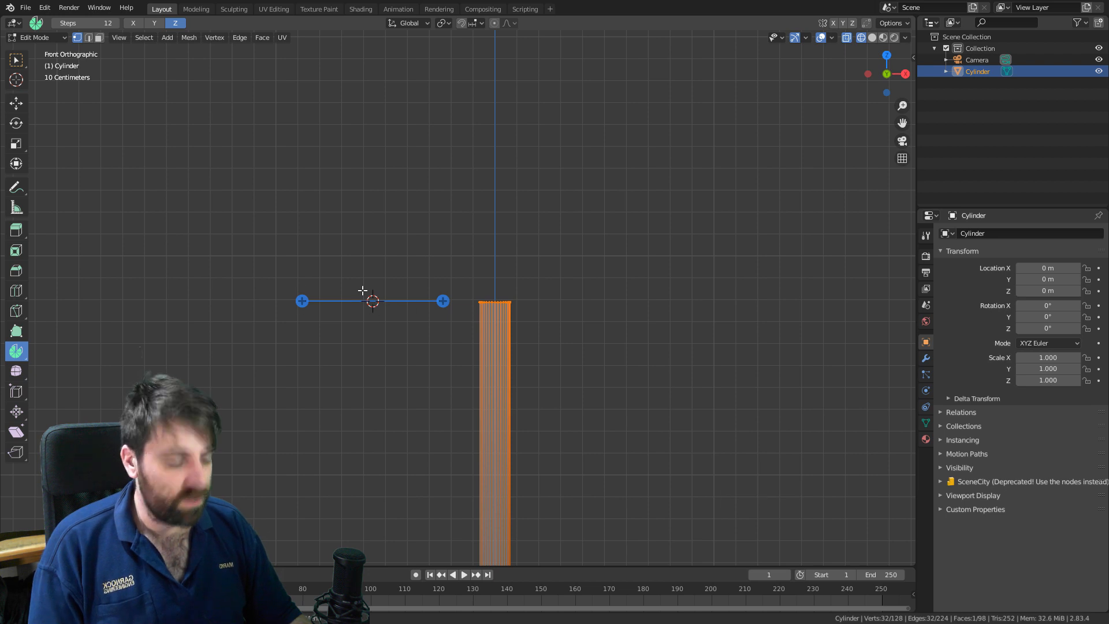
pyautogui.press('n')
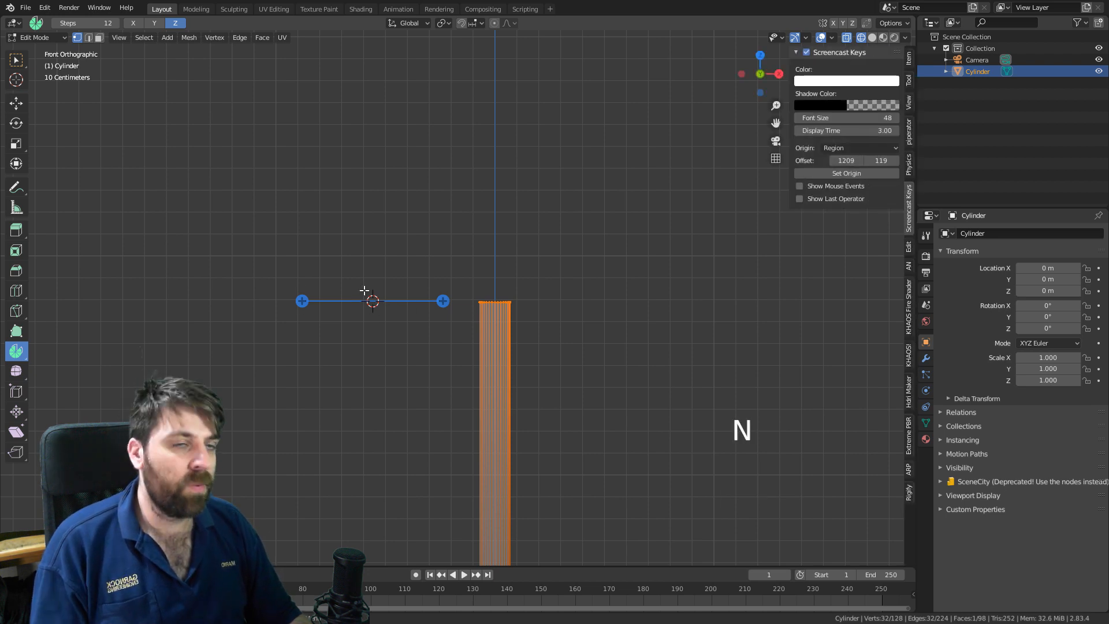
pyautogui.click(909, 80)
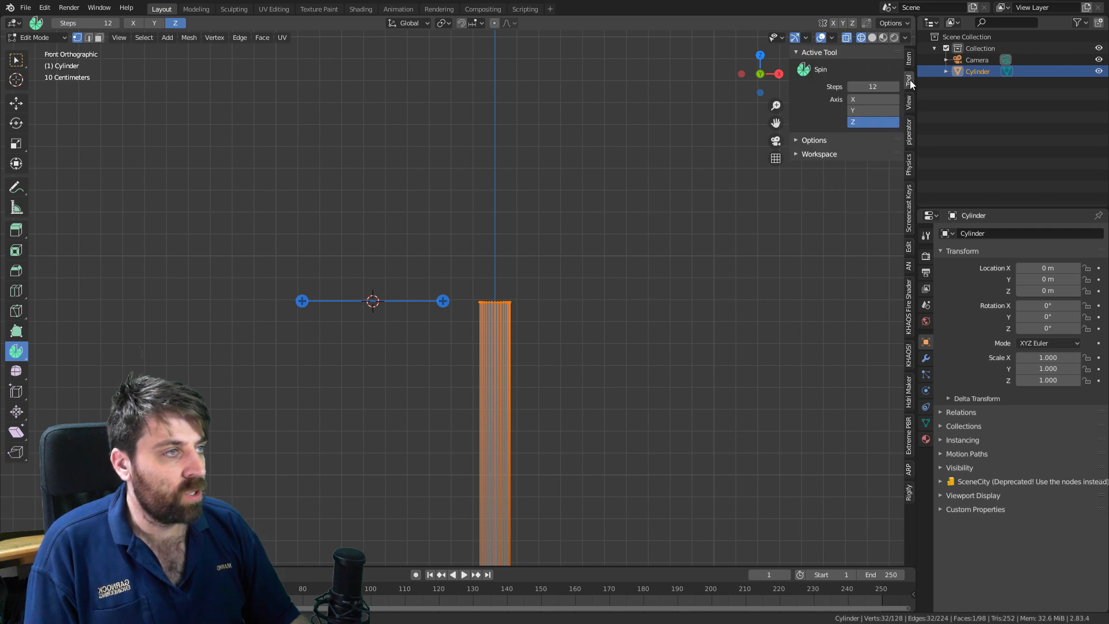
pyautogui.click(876, 99)
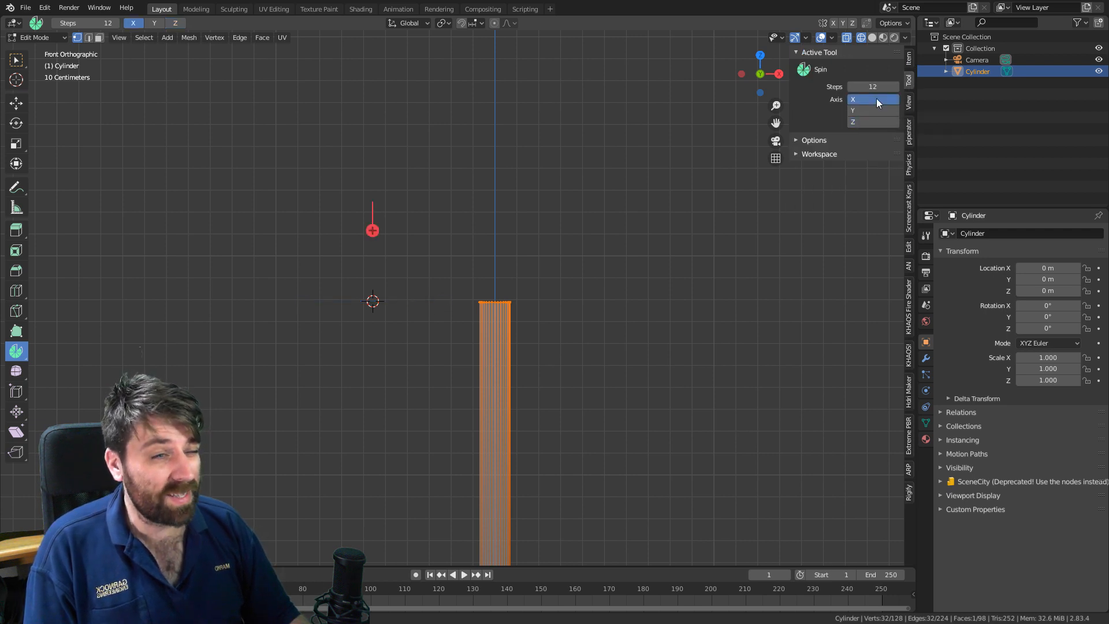
pyautogui.click(875, 110)
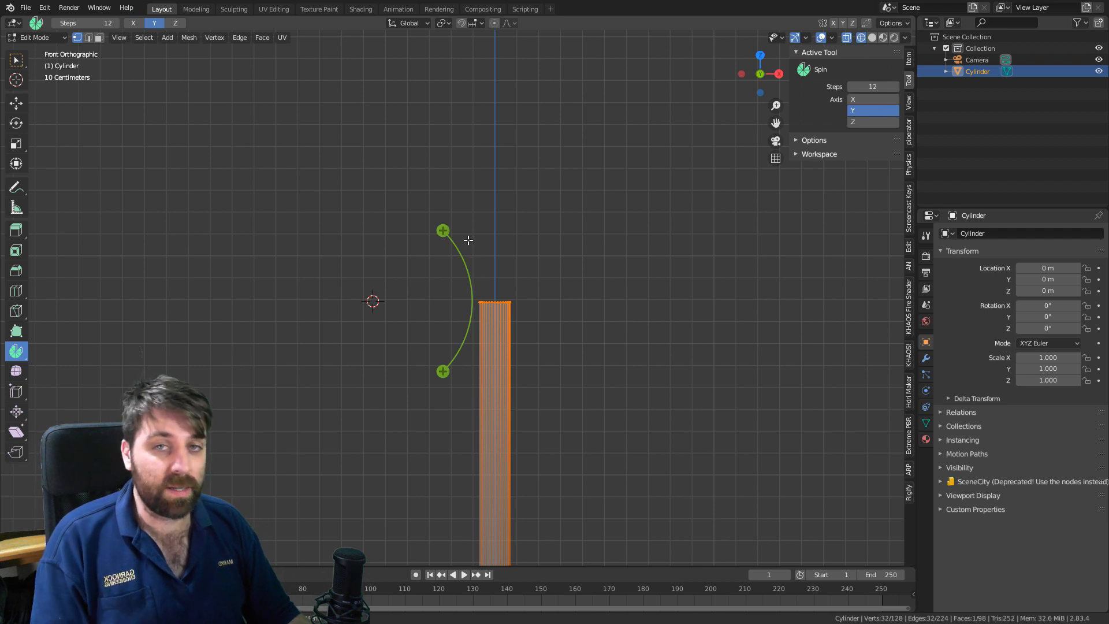
# Try spinning the pole's top end around the 3D cursor at top level and from a higher cursor position, undoing each attempt.
pyautogui.scroll(-1, 520, 240)
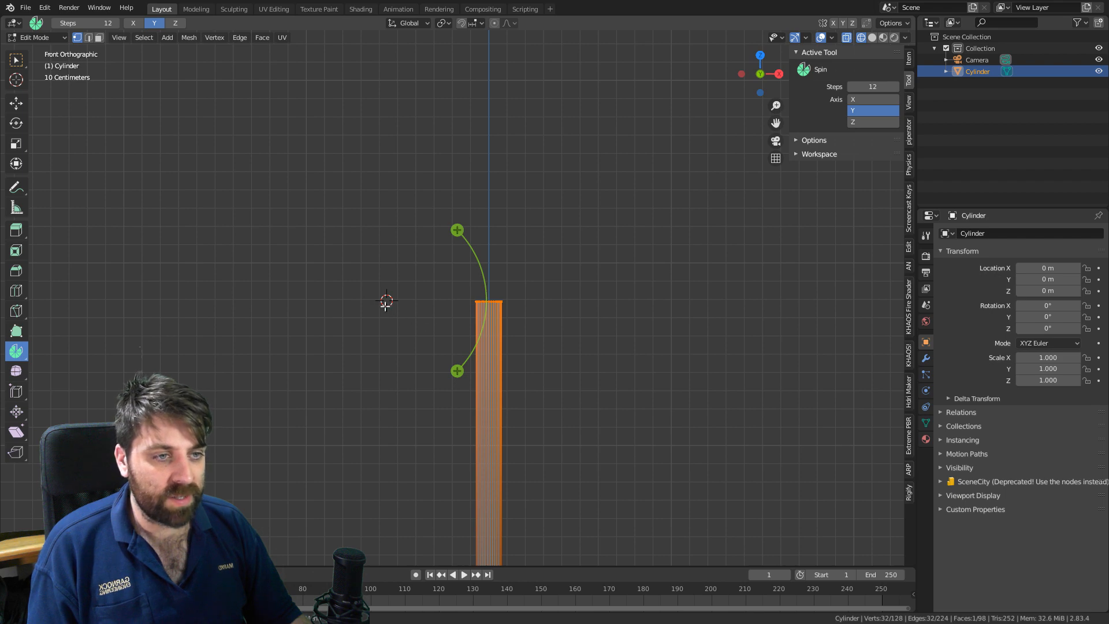
pyautogui.moveTo(456, 229); pyautogui.dragTo(366, 194)
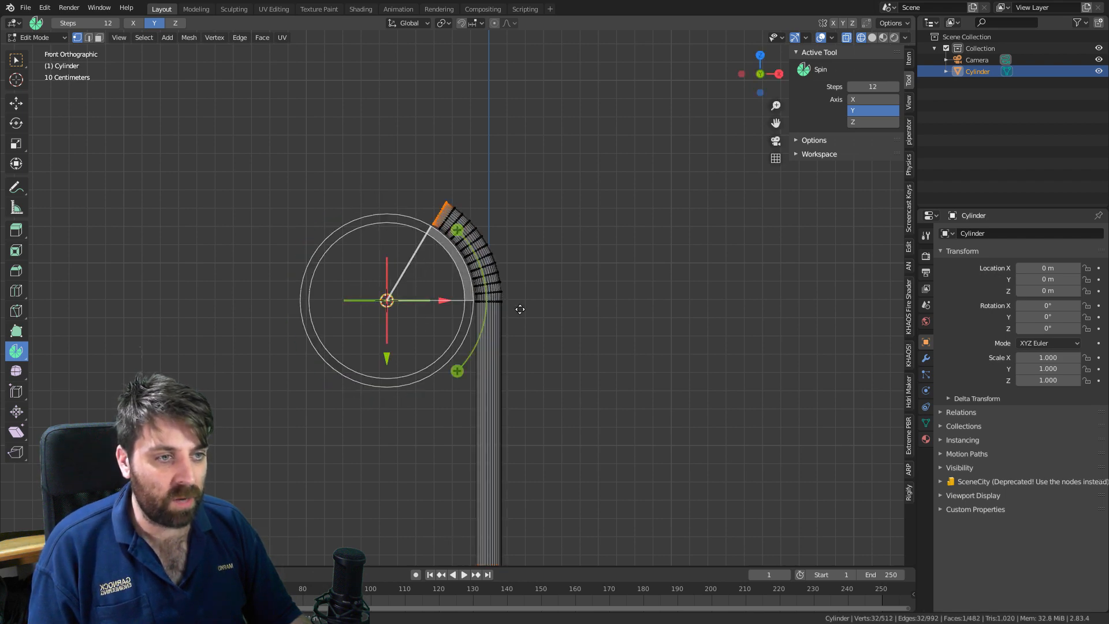
pyautogui.hotkey('ctrl', 'z')
pyautogui.keyDown('shift'); pyautogui.rightClick(386, 200); pyautogui.keyUp('shift')
pyautogui.hotkey('ctrl', 'z')
pyautogui.moveTo(442, 121); pyautogui.dragTo(325, 124)
pyautogui.hotkey('ctrl', 'z')
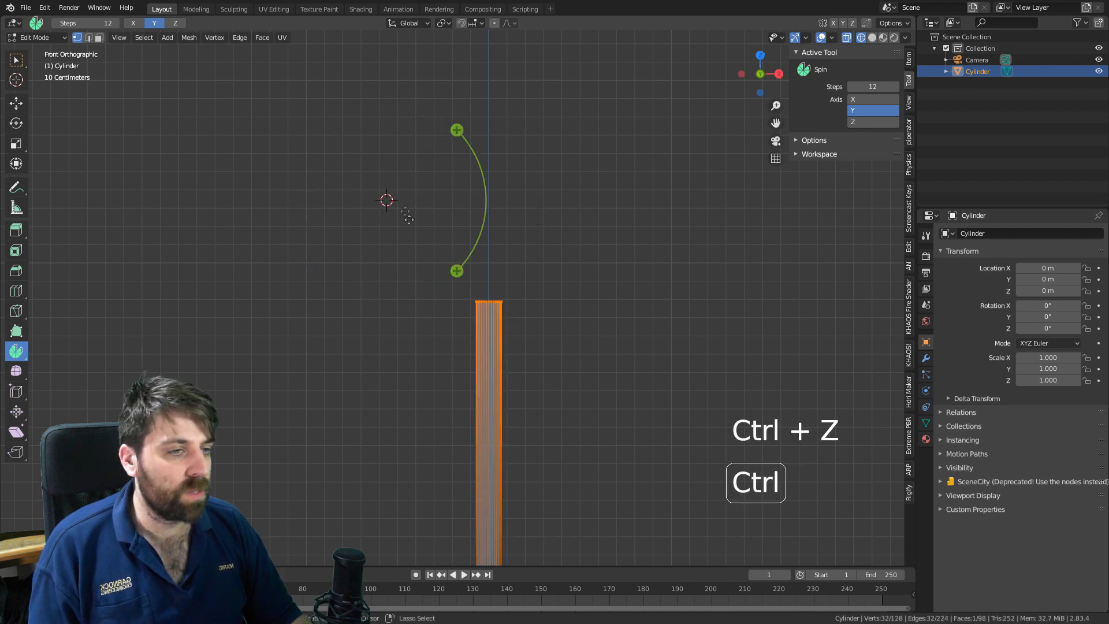
# Place the 3D cursor beside the pole, level with its top end, and spin the end ring upward into a 12-step bend.
pyautogui.keyDown('shift'); pyautogui.rightClick(369, 299); pyautogui.keyUp('shift')
pyautogui.scroll(-2, 370, 299)
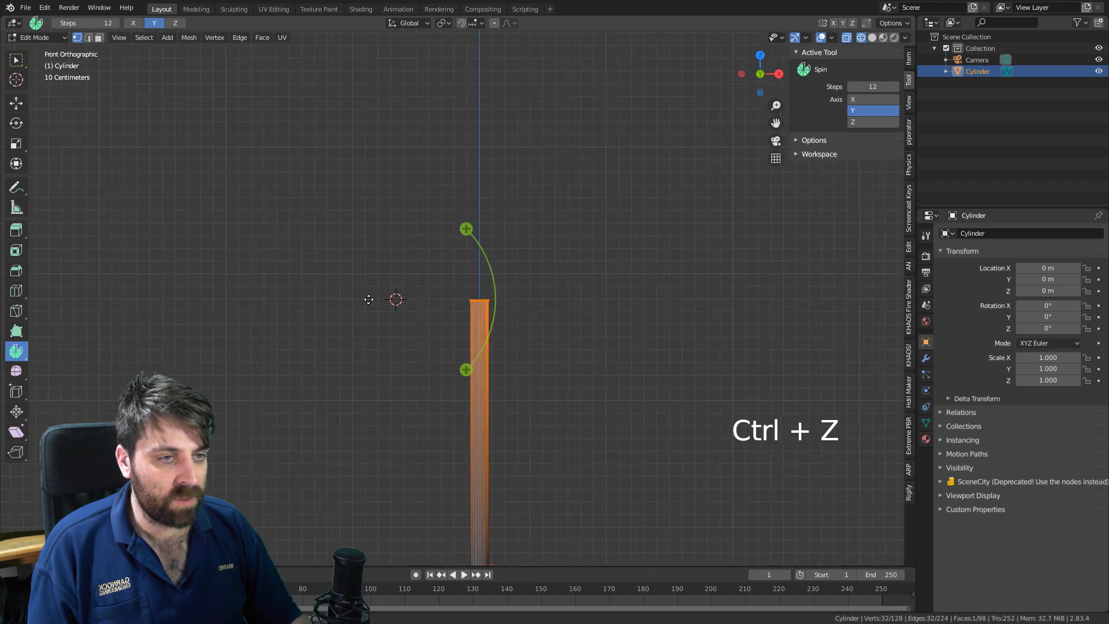
pyautogui.keyDown('shift'); pyautogui.moveTo(369, 299); pyautogui.dragTo(481, 334, button='middle'); pyautogui.keyUp('shift')
pyautogui.moveTo(578, 263); pyautogui.dragTo(475, 236)
pyautogui.keyDown('shift'); pyautogui.moveTo(518, 250); pyautogui.dragTo(584, 269, button='middle'); pyautogui.keyUp('shift')
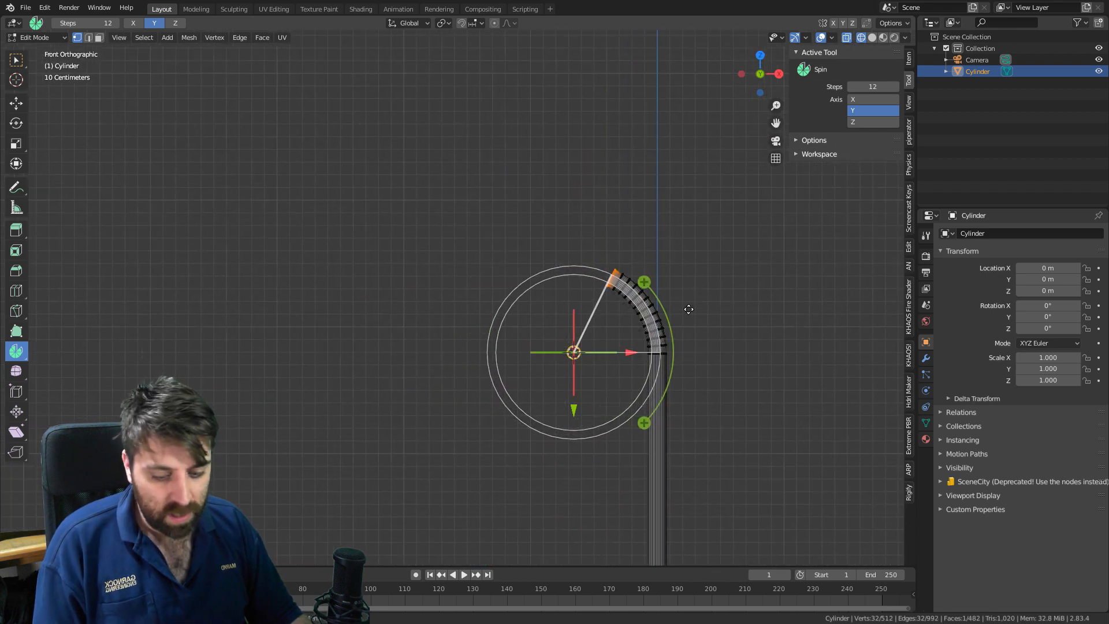
# Extrude a short tapered section from the end of the bend and a long straight arm beyond it.
pyautogui.press('e')
pyautogui.click(701, 291)
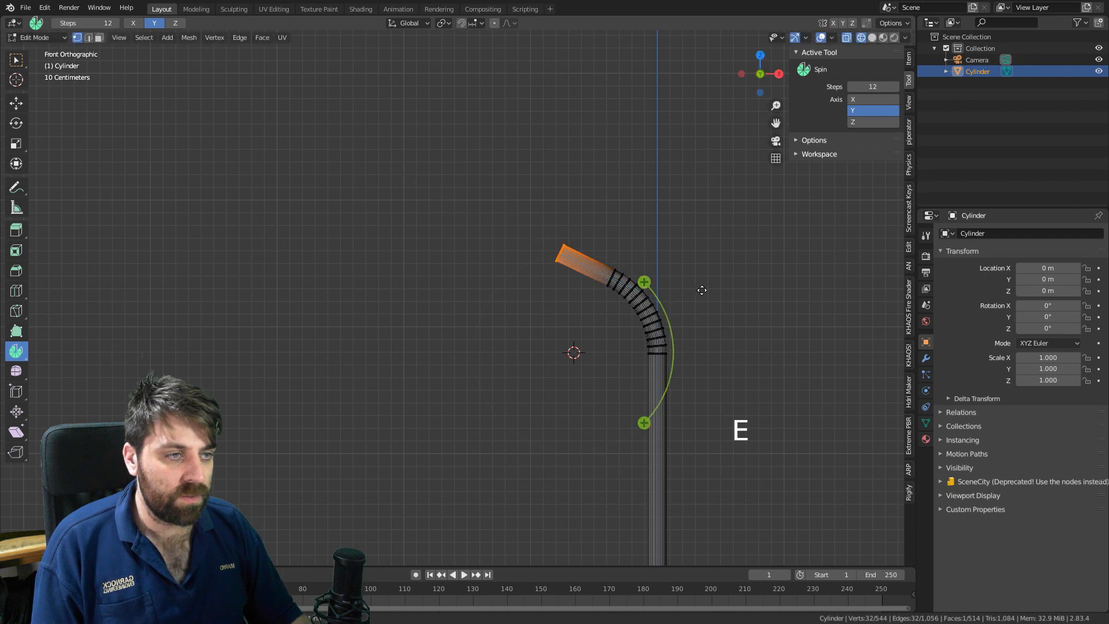
pyautogui.press('s')
pyautogui.click(650, 277)
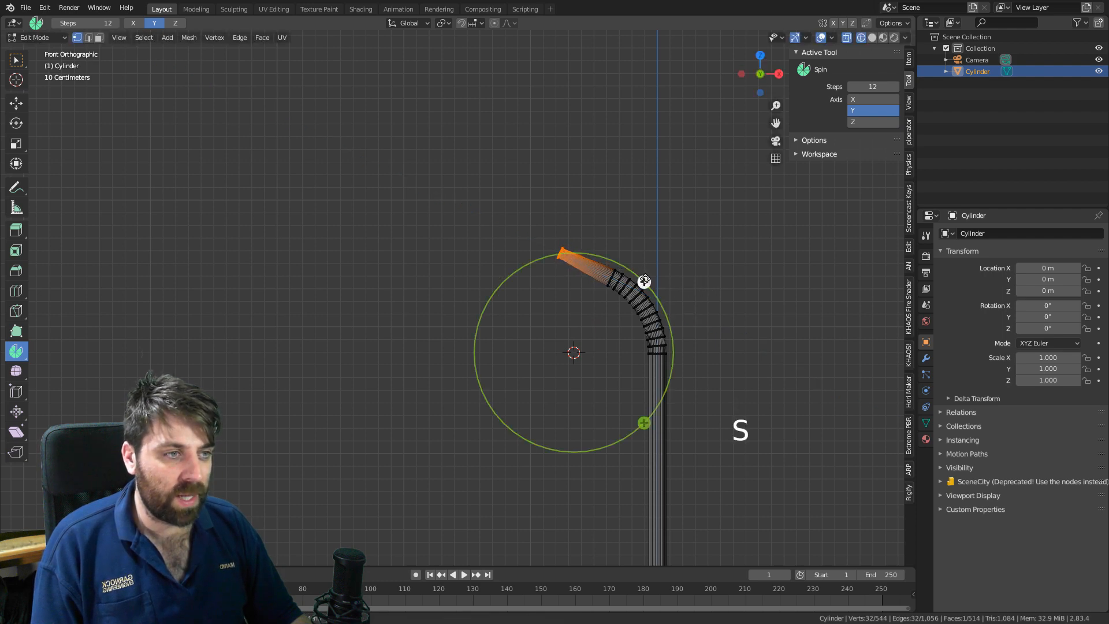
pyautogui.scroll(-2, 695, 294)
pyautogui.press('e')
pyautogui.click(575, 263)
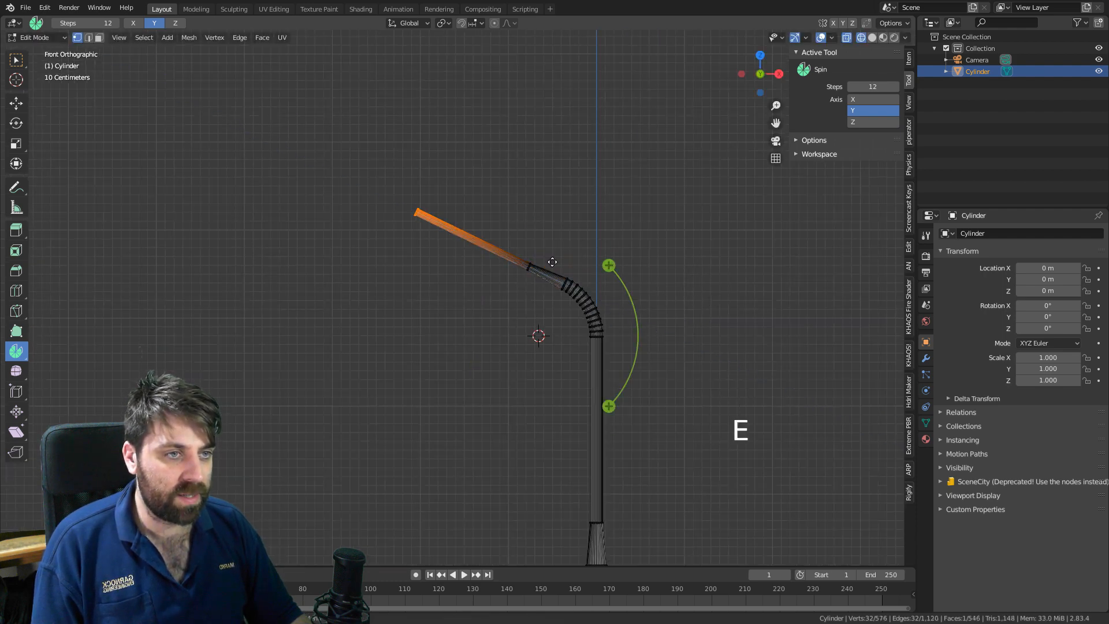
# Place the 3D cursor below the arm's tip, spin the tip until it points horizontally, and switch to the Select Box tool.
pyautogui.keyDown('shift'); pyautogui.moveTo(565, 298); pyautogui.dragTo(692, 351, button='middle'); pyautogui.keyUp('shift')
pyautogui.scroll(3, 692, 351)
pyautogui.keyDown('shift'); pyautogui.rightClick(584, 281); pyautogui.keyUp('shift')
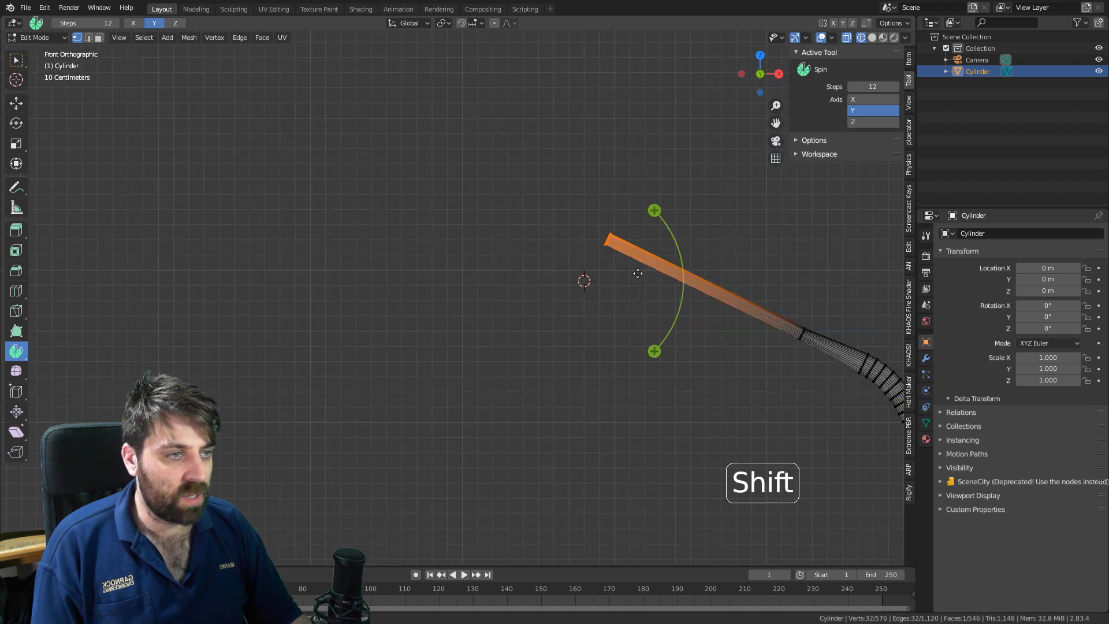
pyautogui.moveTo(655, 210); pyautogui.dragTo(617, 193)
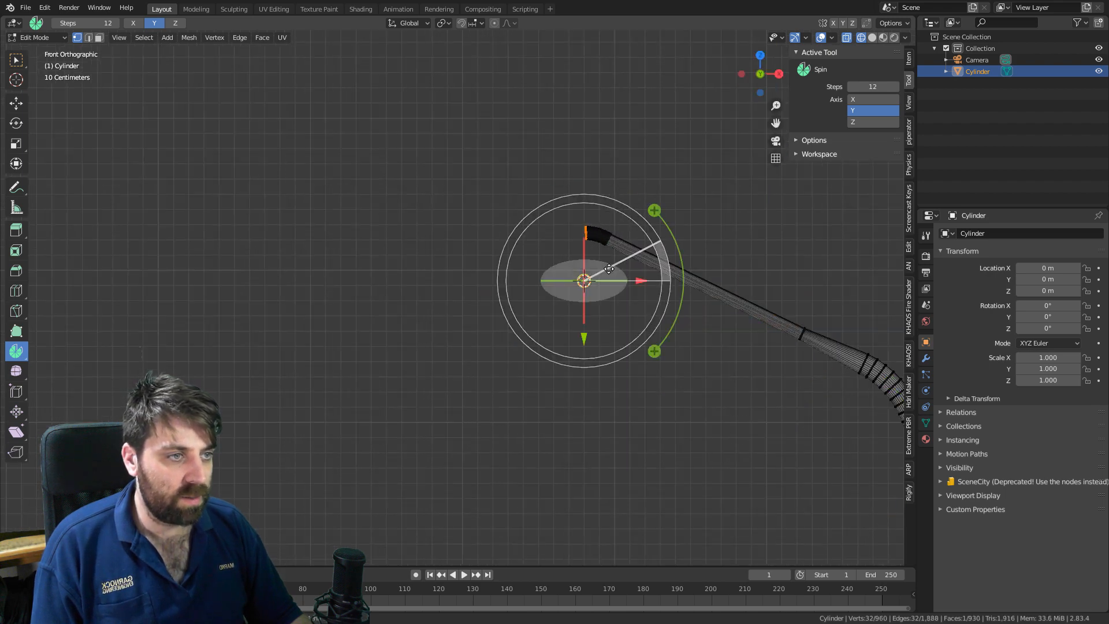
pyautogui.hotkey('ctrl', 'z')
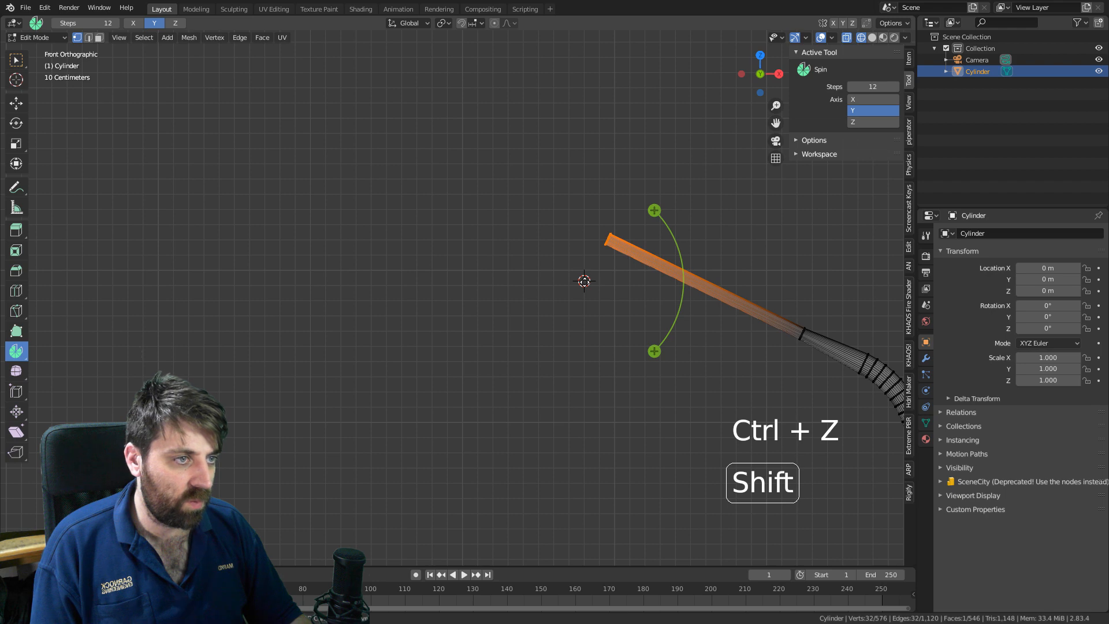
pyautogui.moveTo(655, 210); pyautogui.dragTo(604, 205)
pyautogui.press('w')
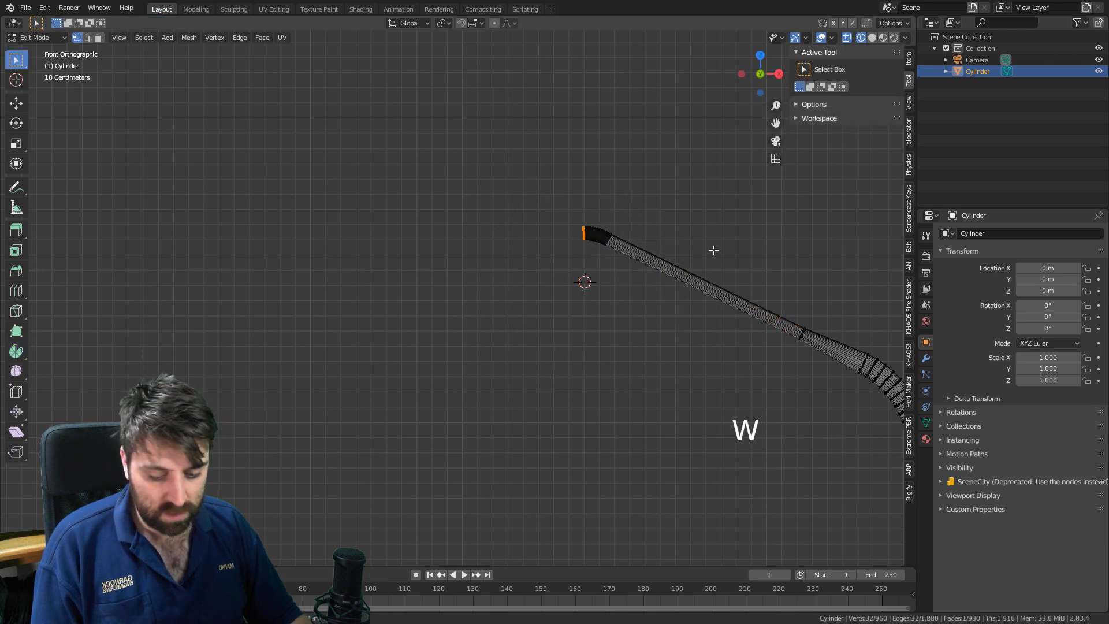
# Extrude a short horizontal section from the arm's tip, flatten its end ring by scaling X to 0, and return to Object Mode.
pyautogui.press('e')
pyautogui.click(642, 253)
pyautogui.press('s')
pyautogui.press('x')
pyautogui.press('0')
pyautogui.click(674, 276)
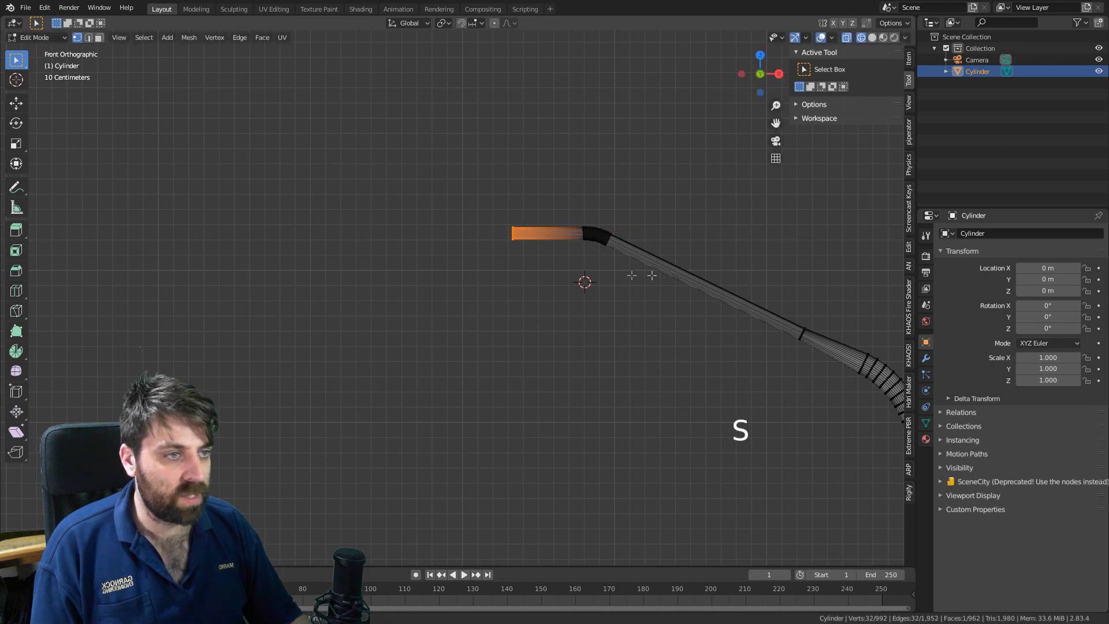
pyautogui.scroll(-8, 652, 275)
pyautogui.press('Tab')
pyautogui.keyDown('shift'); pyautogui.moveTo(598, 261); pyautogui.dragTo(595, 354, button='middle'); pyautogui.keyUp('shift')
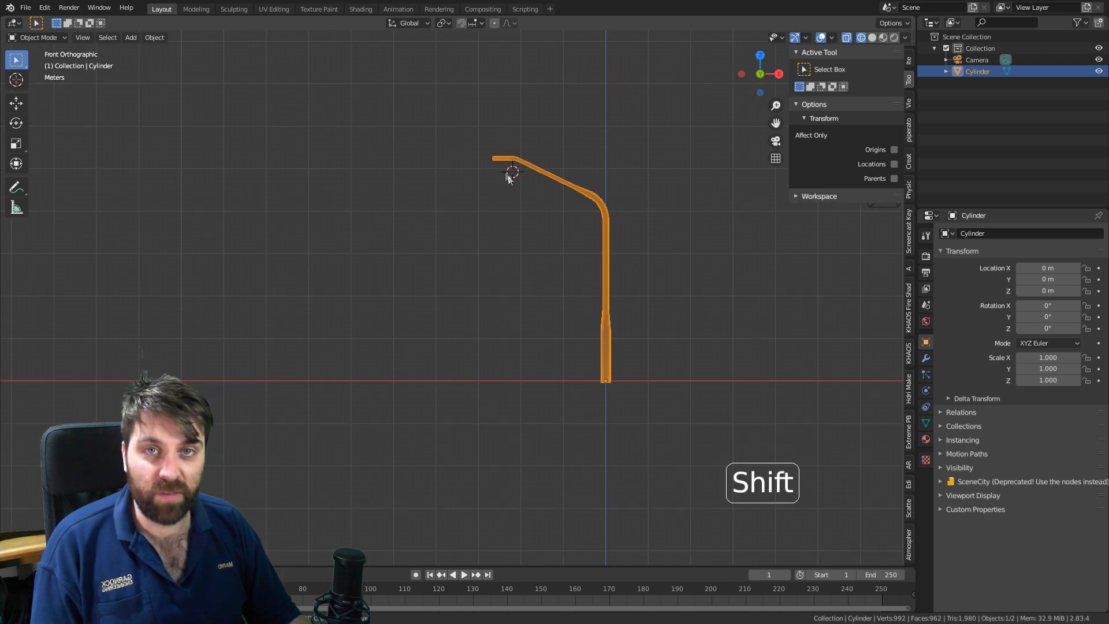
pyautogui.keyDown('shift'); pyautogui.moveTo(545, 229); pyautogui.dragTo(554, 280, button='middle'); pyautogui.keyUp('shift')
pyautogui.scroll(1, 555, 281)
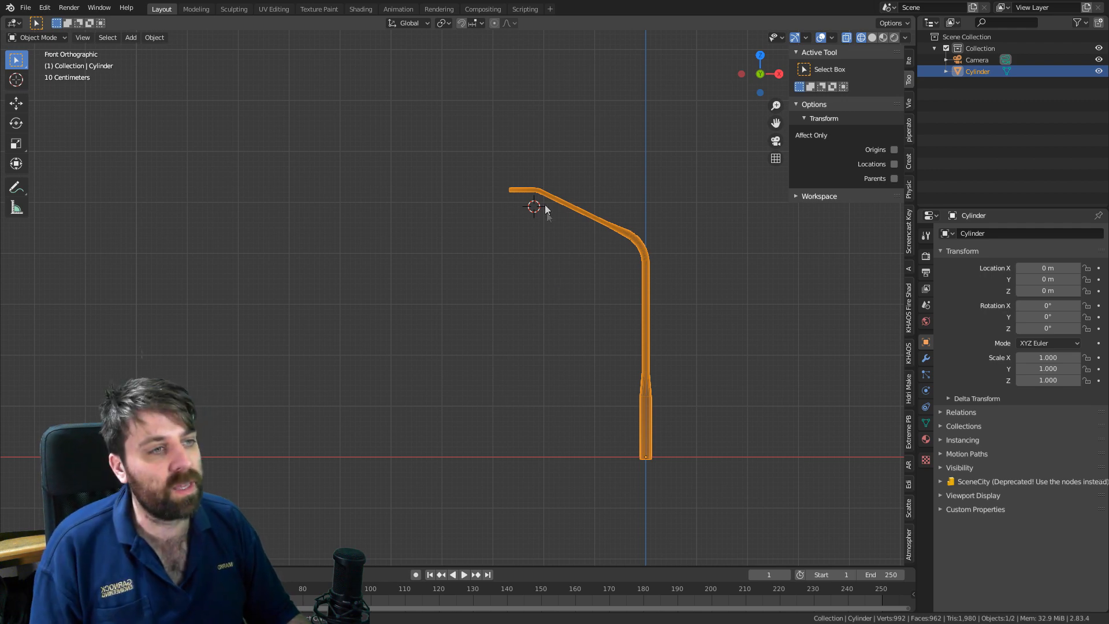
# In Edit Mode, snap the 3D cursor to the selected end ring of the arm.
pyautogui.keyDown('shift'); pyautogui.moveTo(550, 245); pyautogui.dragTo(562, 306, button='middle'); pyautogui.keyUp('shift')
pyautogui.scroll(4, 561, 306)
pyautogui.press('Tab')
pyautogui.keyDown('shift'); pyautogui.moveTo(607, 213); pyautogui.dragTo(512, 312, button='middle'); pyautogui.keyUp('shift')
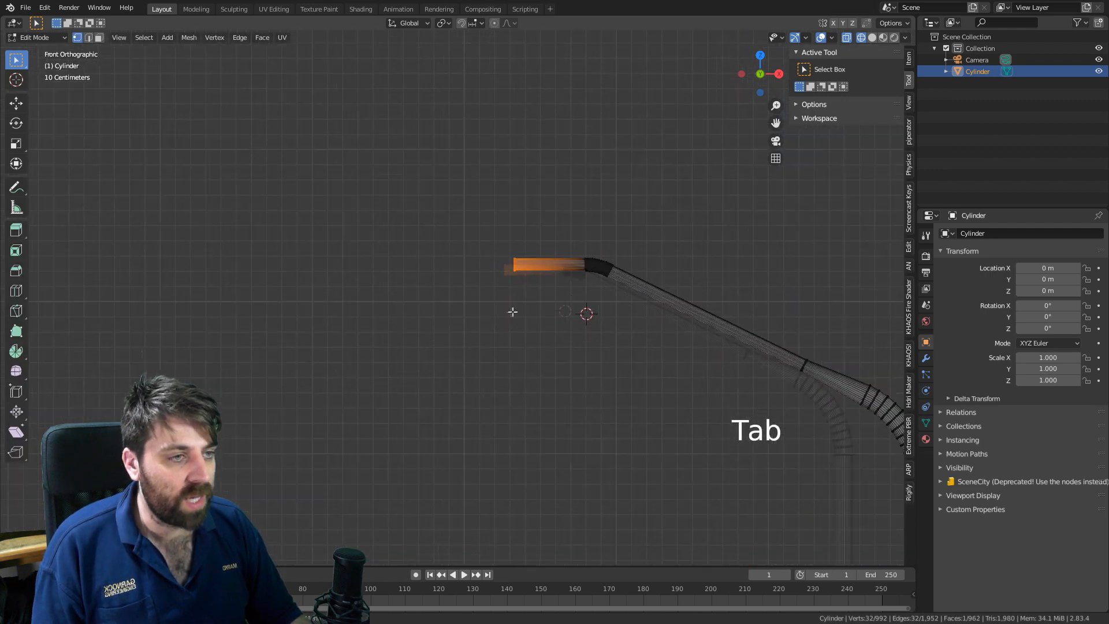
pyautogui.scroll(3, 517, 318)
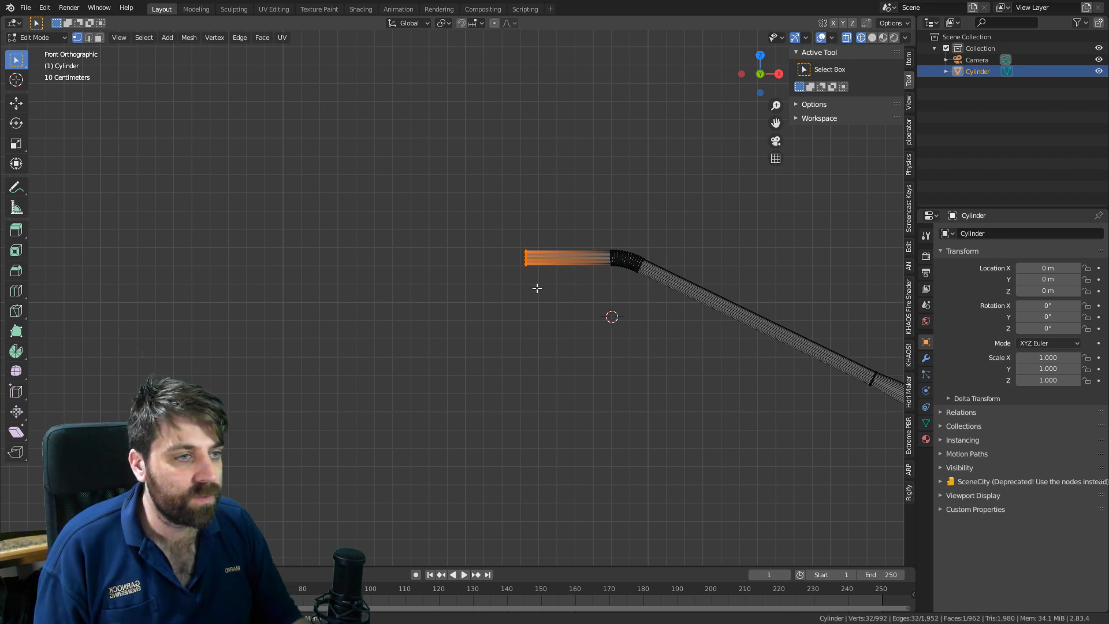
pyautogui.press('shift')
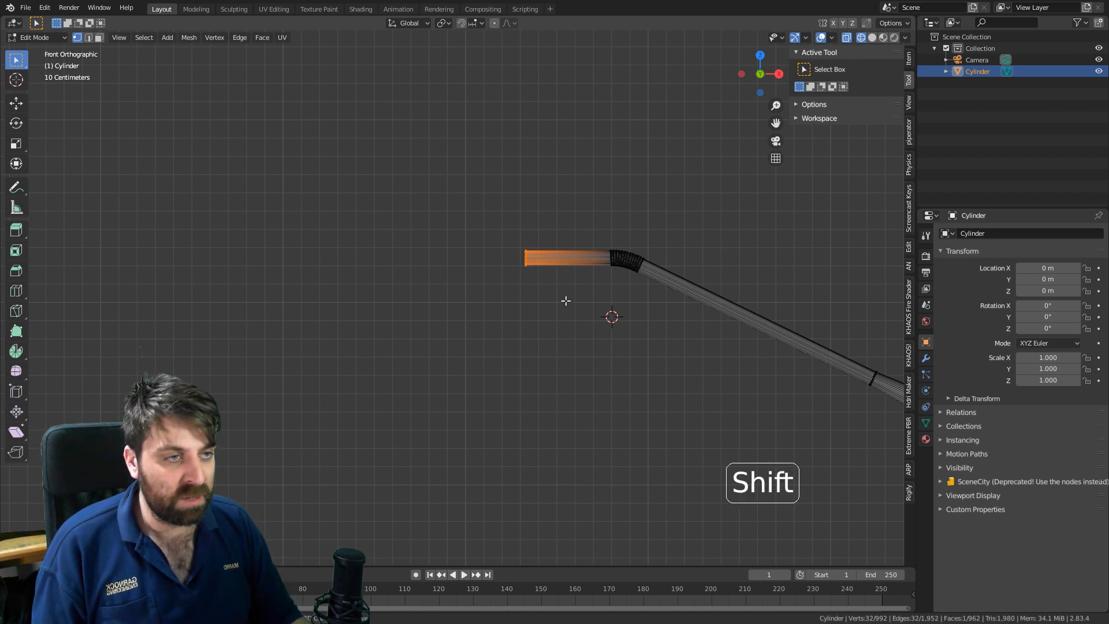
pyautogui.hotkey('shift', 's')
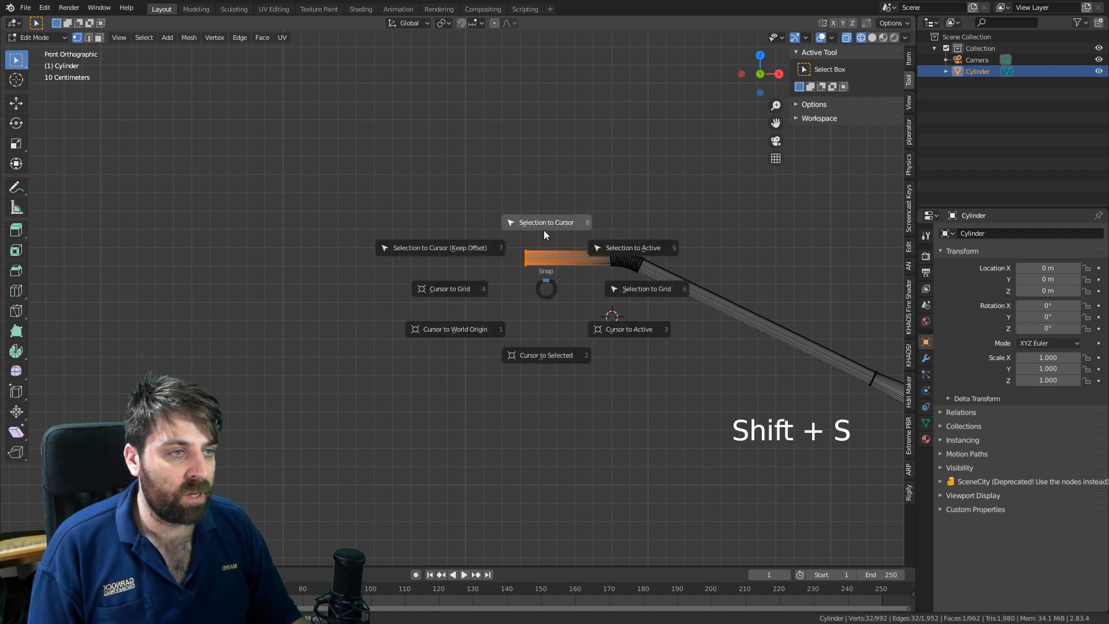
pyautogui.click(552, 361)
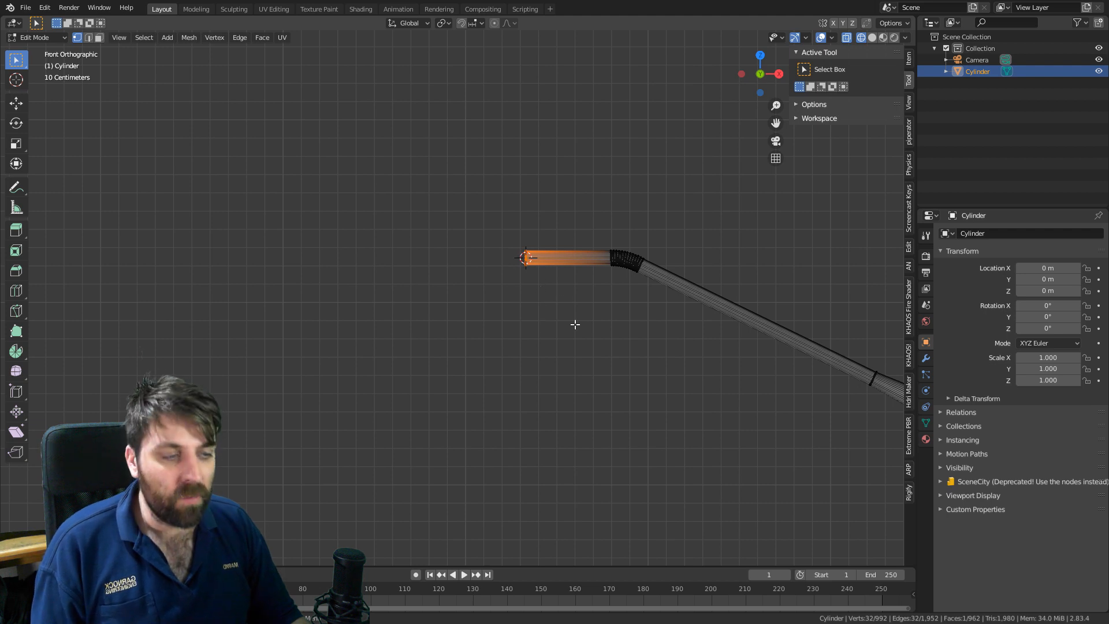
# Add a cube at the arm's tip, scaled down to slightly thicker than the arm, and move it down on Z just below the arm.
pyautogui.press('shift')
pyautogui.hotkey('shift', 'a')
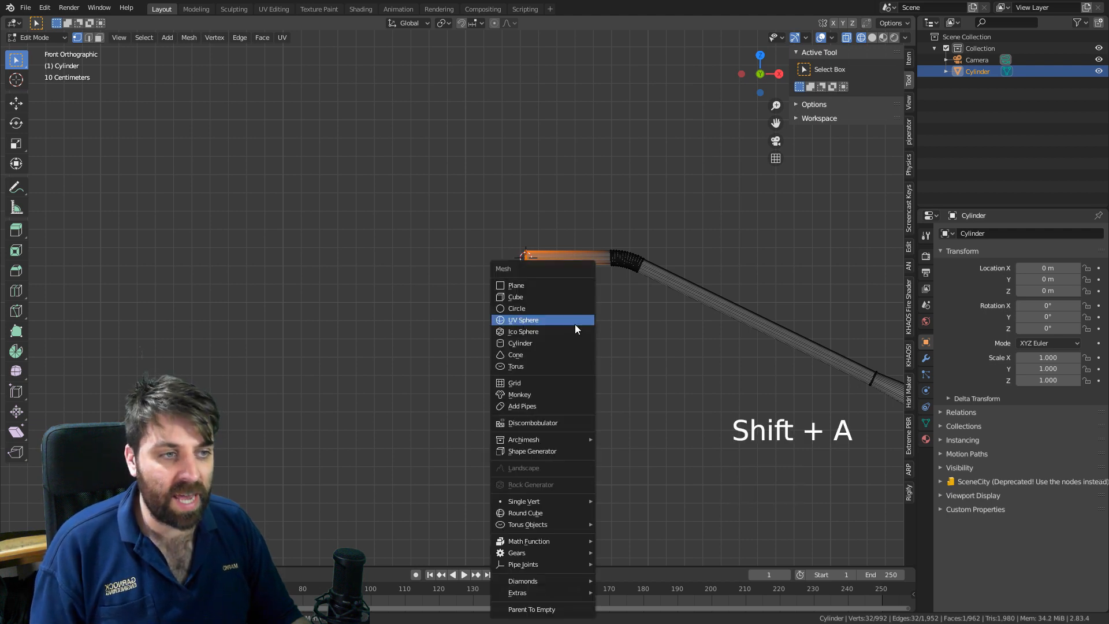
pyautogui.click(568, 296)
pyautogui.press('s')
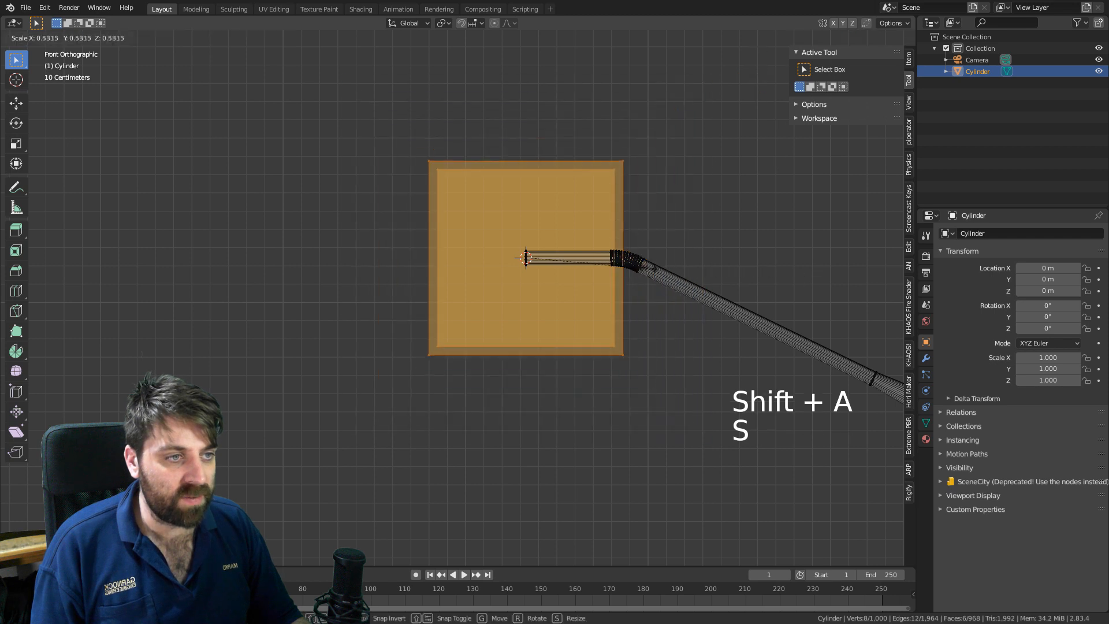
pyautogui.click(539, 258)
pyautogui.press('g')
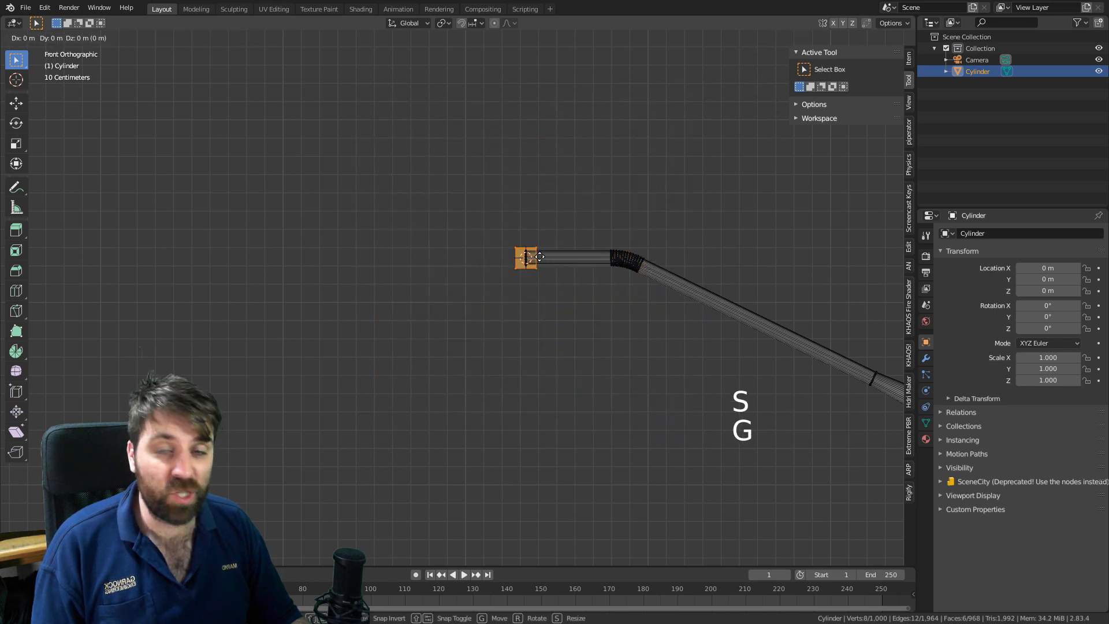
pyautogui.middleClick(540, 257)
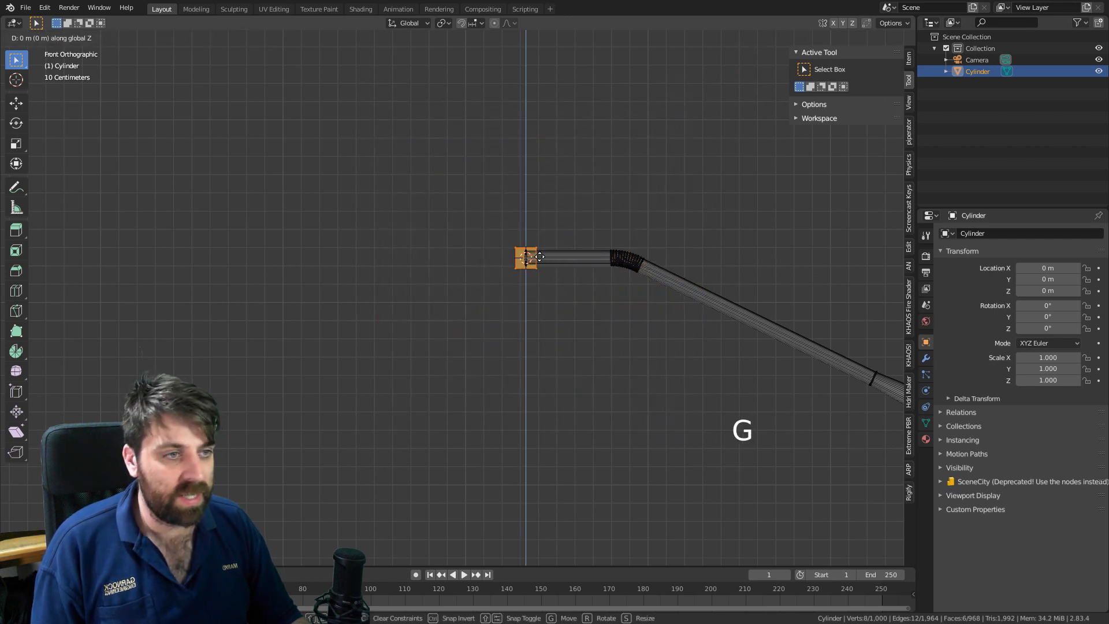
pyautogui.click(546, 277)
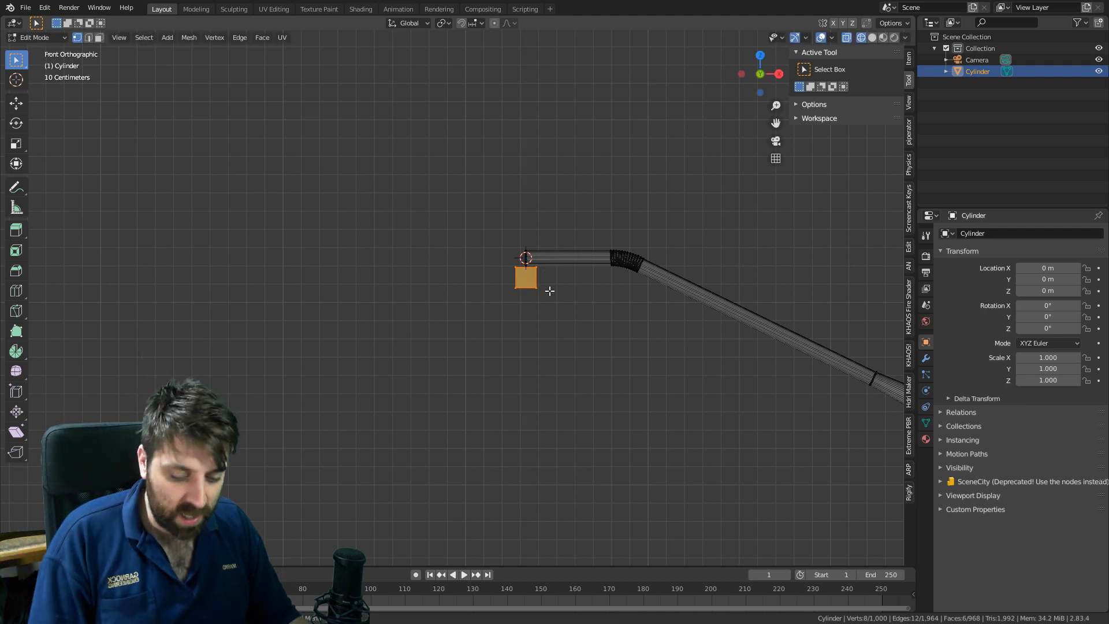
pyautogui.press('g')
pyautogui.press('y')
pyautogui.press('x')
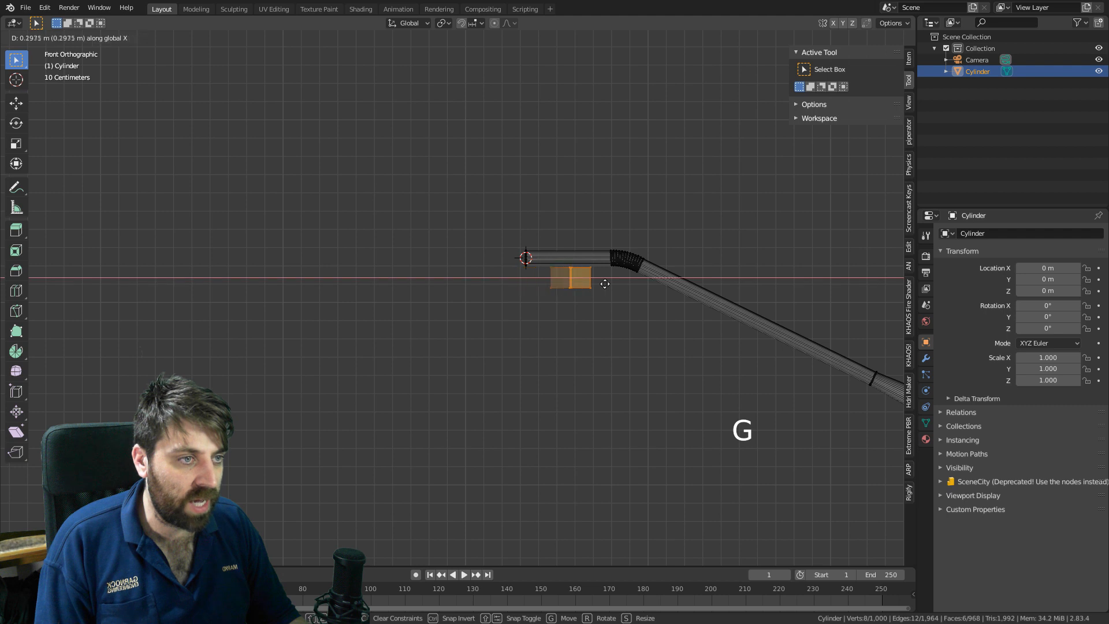
pyautogui.rightClick(635, 275)
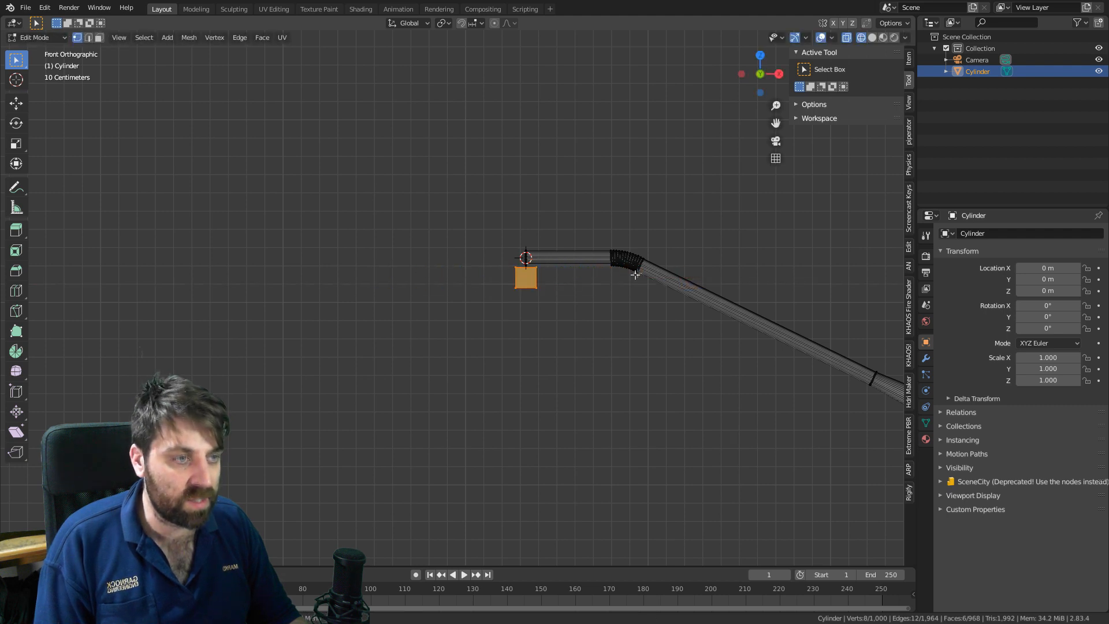
pyautogui.press('g')
pyautogui.press('y')
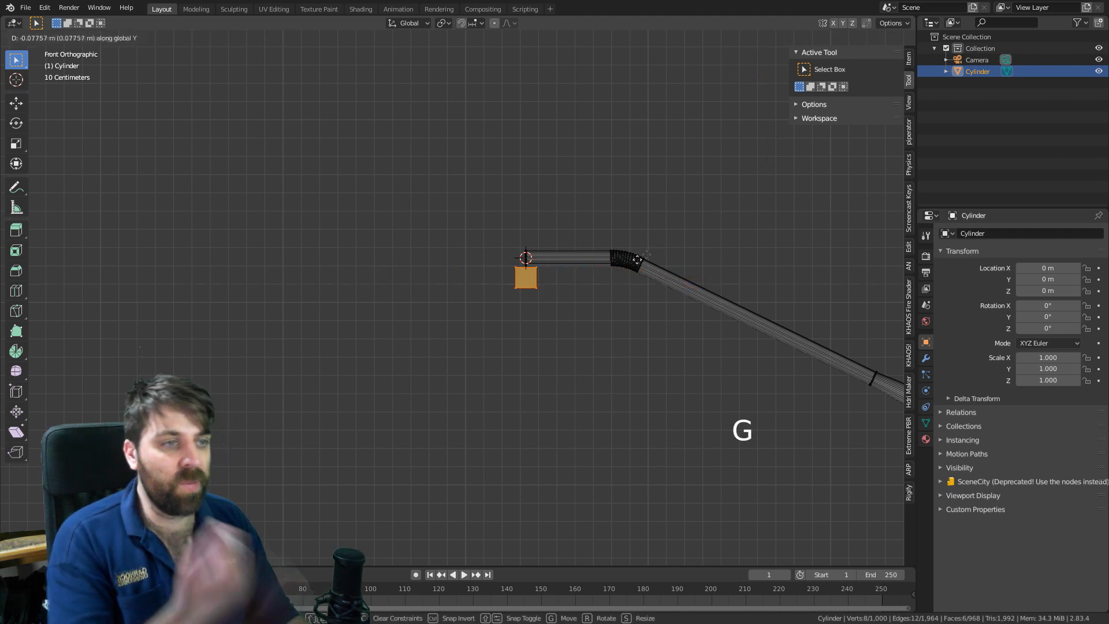
pyautogui.rightClick(604, 331)
# Stretch the small cube along X into an elongated lamp box beneath the arm's horizontal end.
pyautogui.scroll(3, 613, 315)
pyautogui.keyDown('shift'); pyautogui.moveTo(612, 291); pyautogui.dragTo(532, 290, button='middle'); pyautogui.keyUp('shift')
pyautogui.press('s')
pyautogui.press('x')
pyautogui.click(581, 296)
pyautogui.press('s')
pyautogui.rightClick(543, 289)
pyautogui.press('s')
pyautogui.rightClick(613, 295)
pyautogui.moveTo(549, 291); pyautogui.dragTo(561, 380, button='middle')
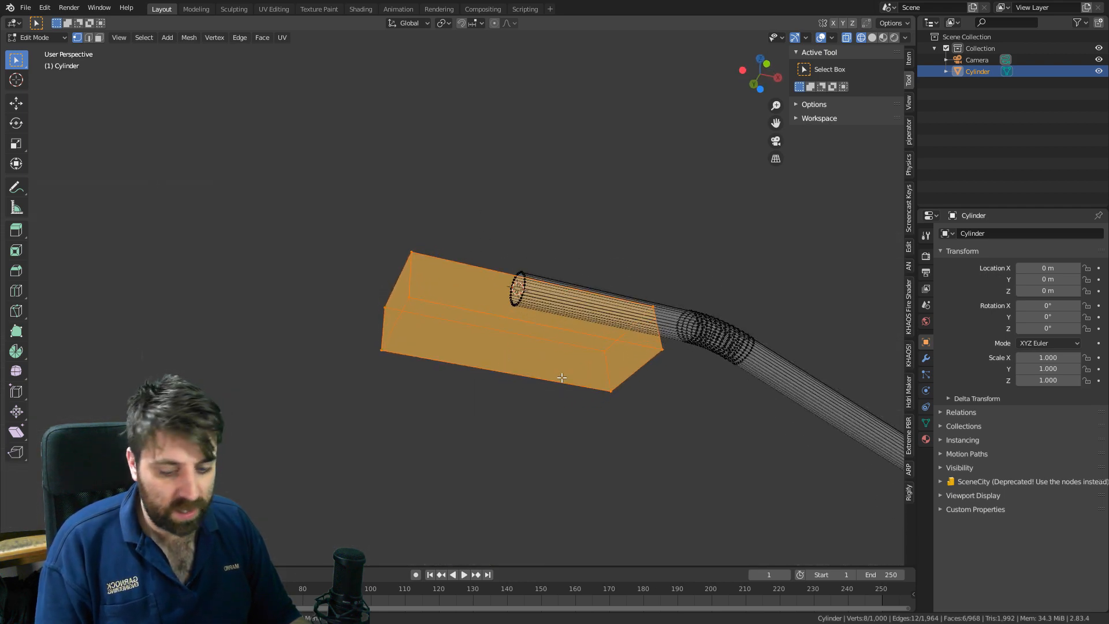
# Duplicate the lamp box's underside face in place and scale the copy down to a smaller panel.
pyautogui.press('3')
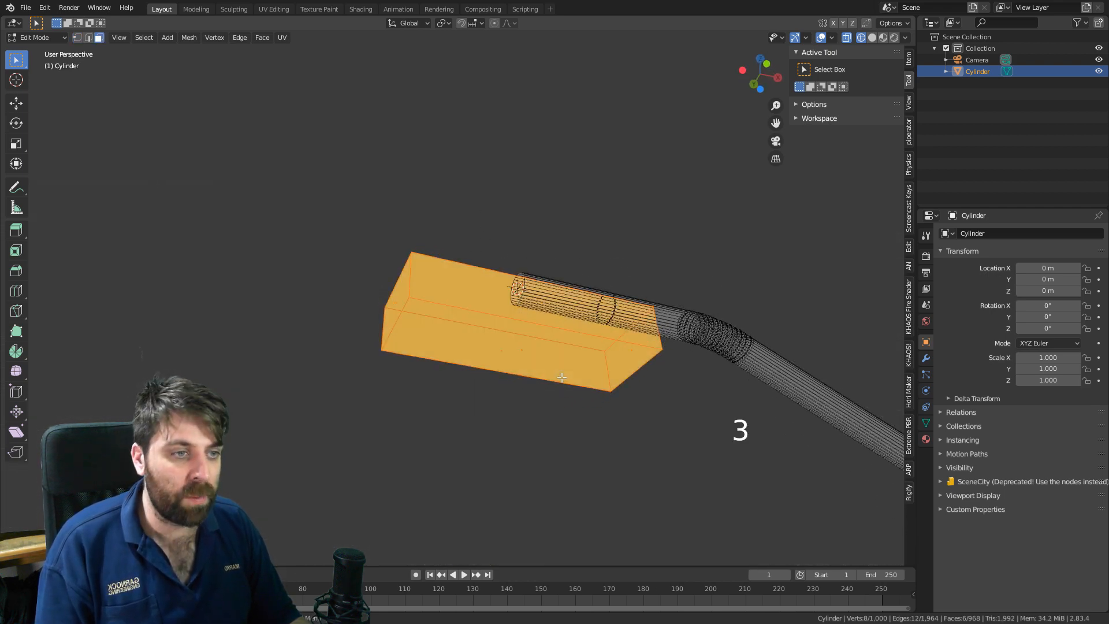
pyautogui.click(531, 344)
pyautogui.moveTo(497, 332); pyautogui.dragTo(597, 419, button='middle')
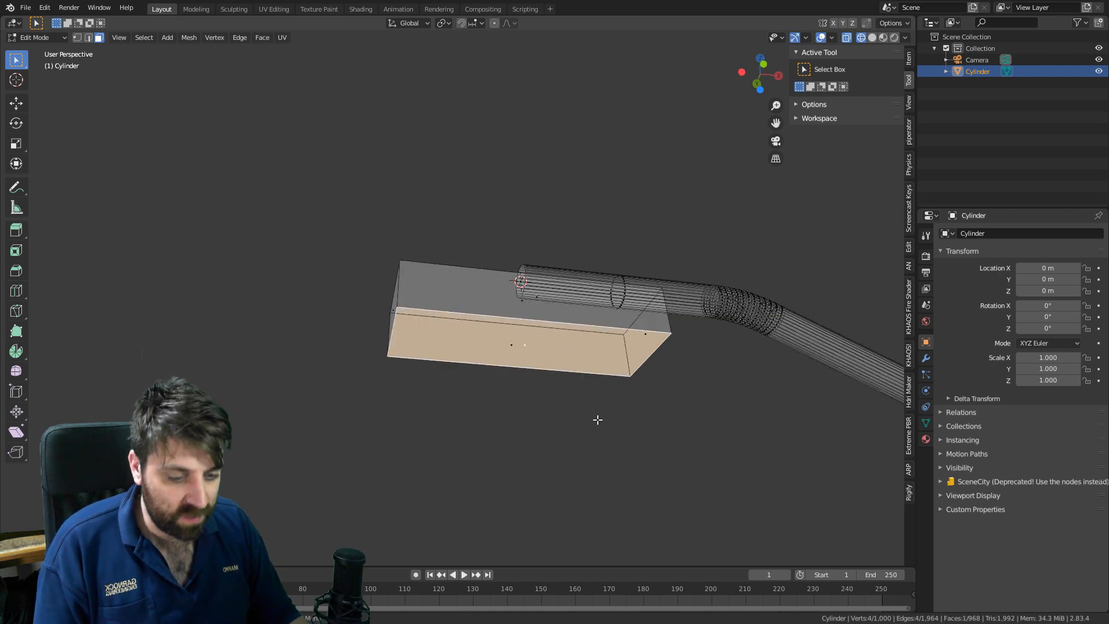
pyautogui.hotkey('shift', 'd')
pyautogui.rightClick(667, 440)
pyautogui.press('s')
pyautogui.press('s')
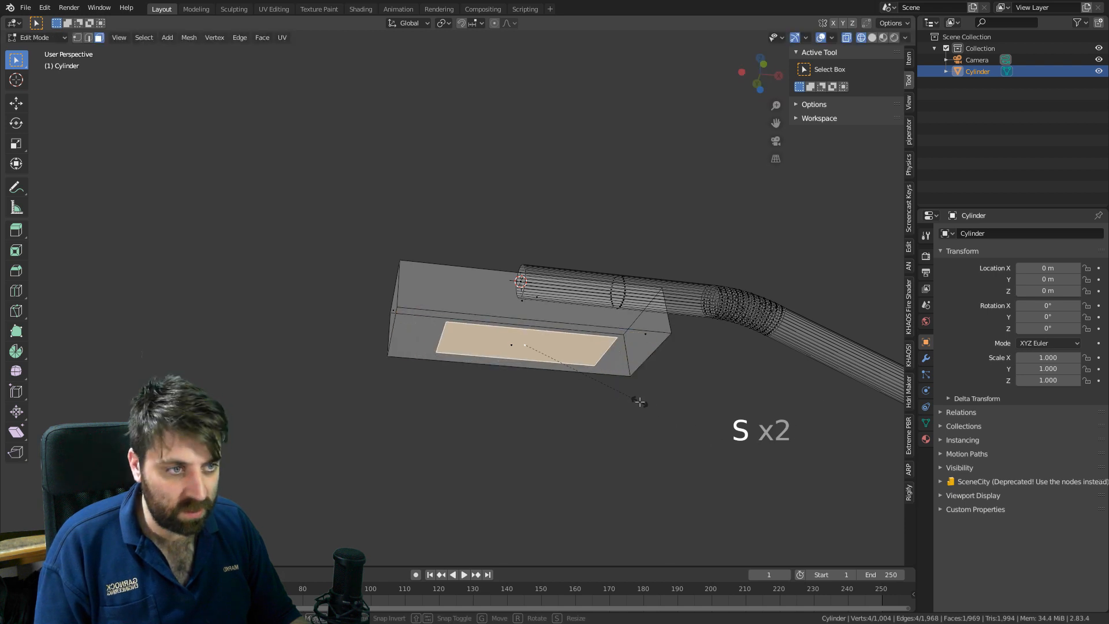
pyautogui.click(667, 418)
# Lower the small panel on Z just below the lamp box, extrude it up into the box and delete its top face.
pyautogui.press('g')
pyautogui.press('z')
pyautogui.click(627, 412)
pyautogui.moveTo(627, 412); pyautogui.dragTo(616, 441, button='middle')
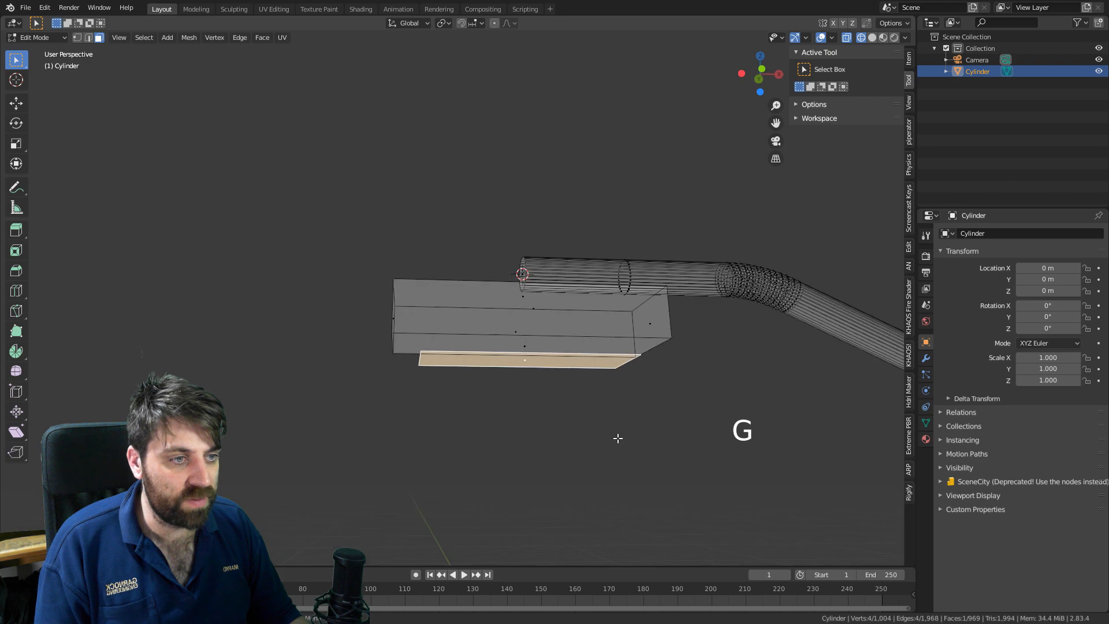
pyautogui.press('e')
pyautogui.click(619, 413)
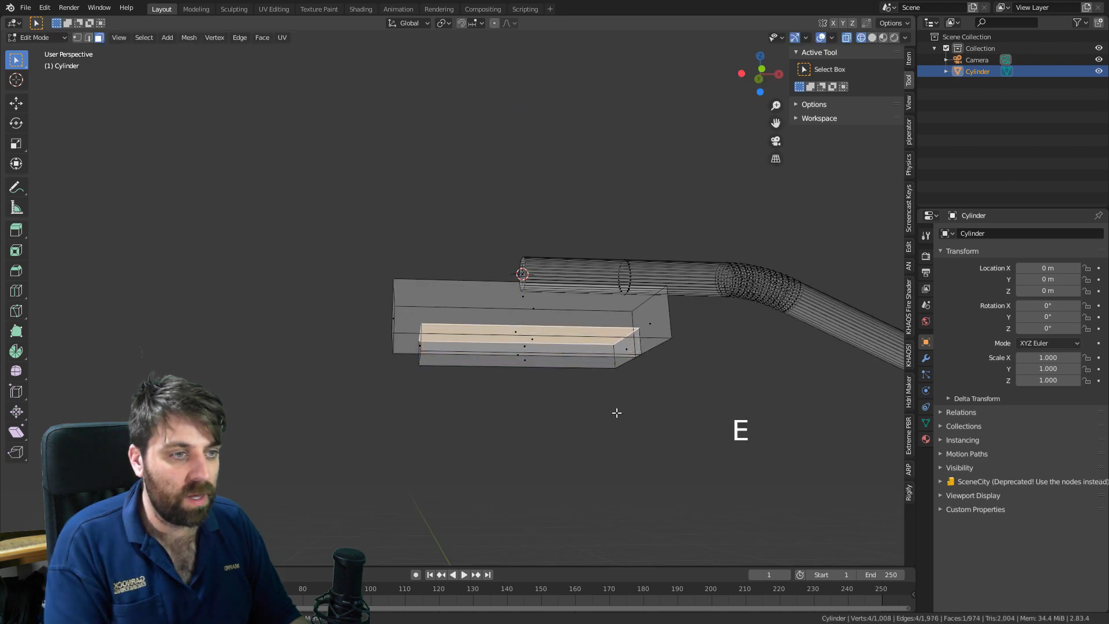
pyautogui.press('Delete')
pyautogui.click(609, 434)
pyautogui.moveTo(608, 435); pyautogui.dragTo(591, 423, button='middle')
# Select the whole lamp box with its lower panel and bevel the edges with several segments for rounded corners.
pyautogui.click(446, 328)
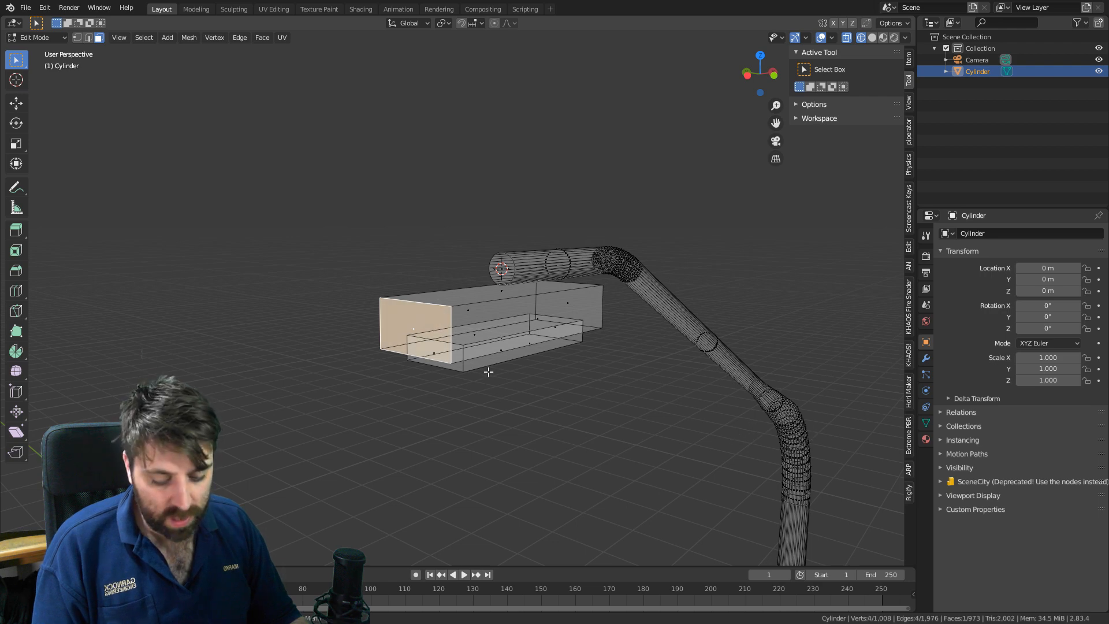
pyautogui.press('b')
pyautogui.moveTo(575, 316); pyautogui.dragTo(380, 397)
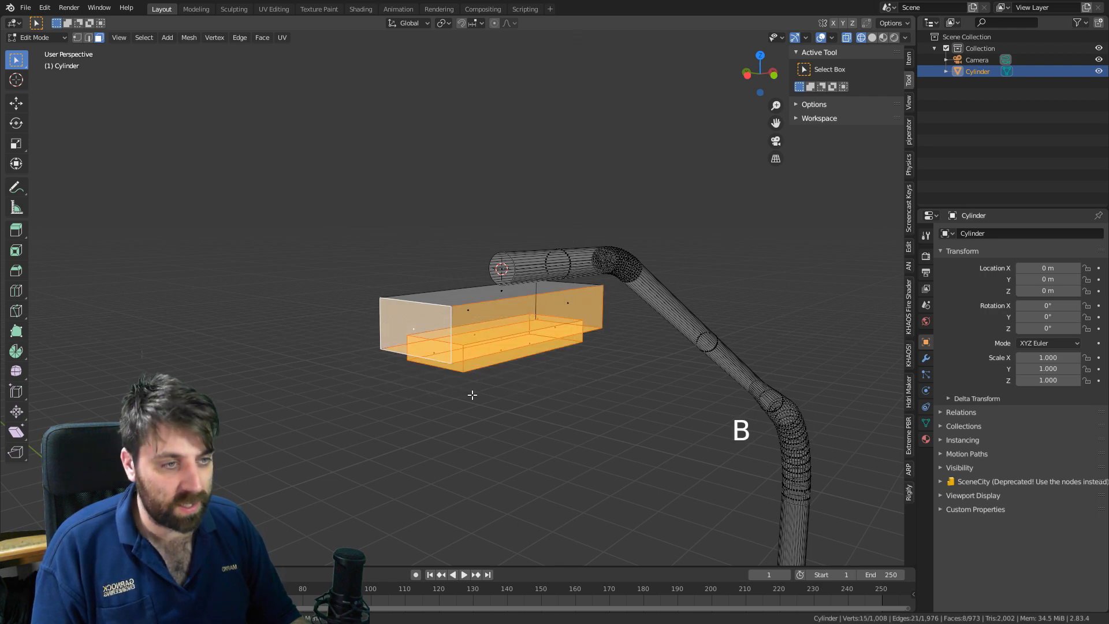
pyautogui.hotkey('ctrl', 'l')
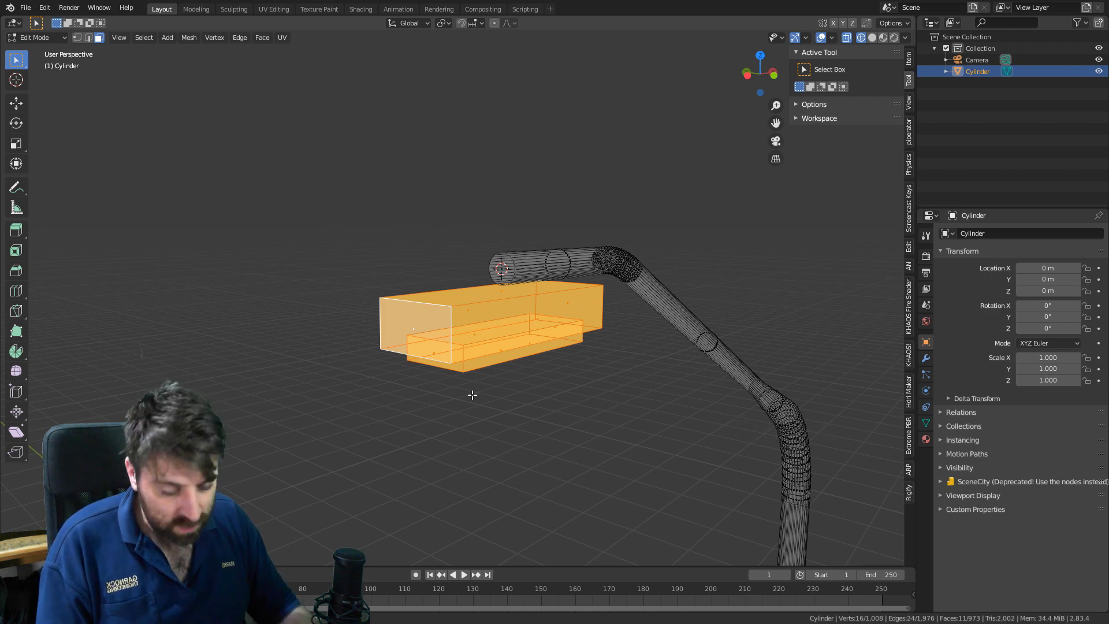
pyautogui.press('ctrl')
pyautogui.hotkey('ctrl', 'b')
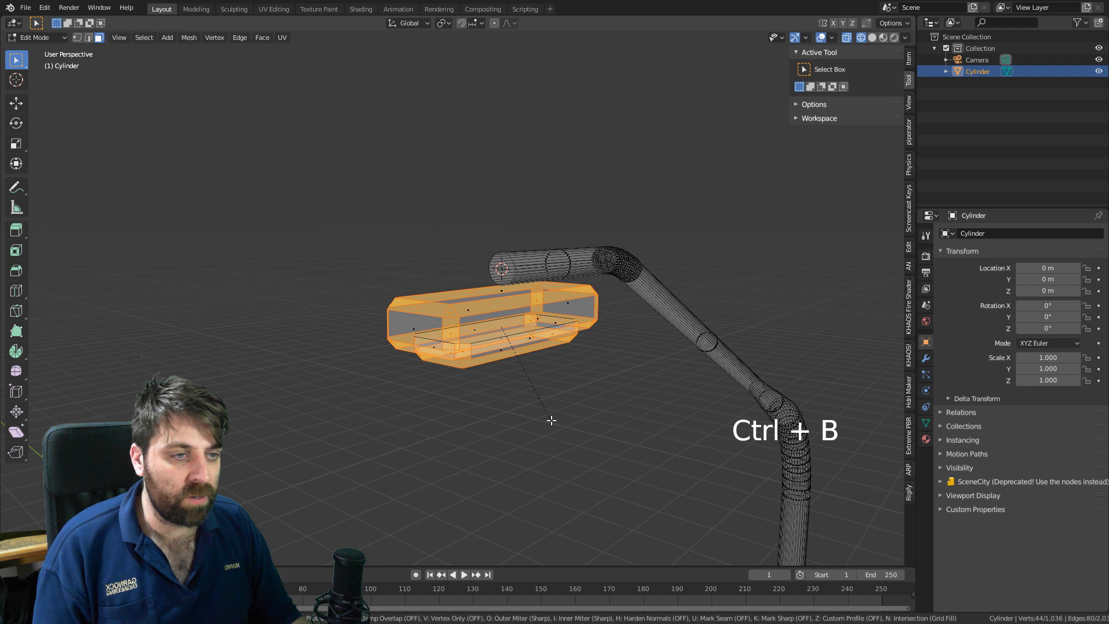
pyautogui.scroll(4, 552, 420)
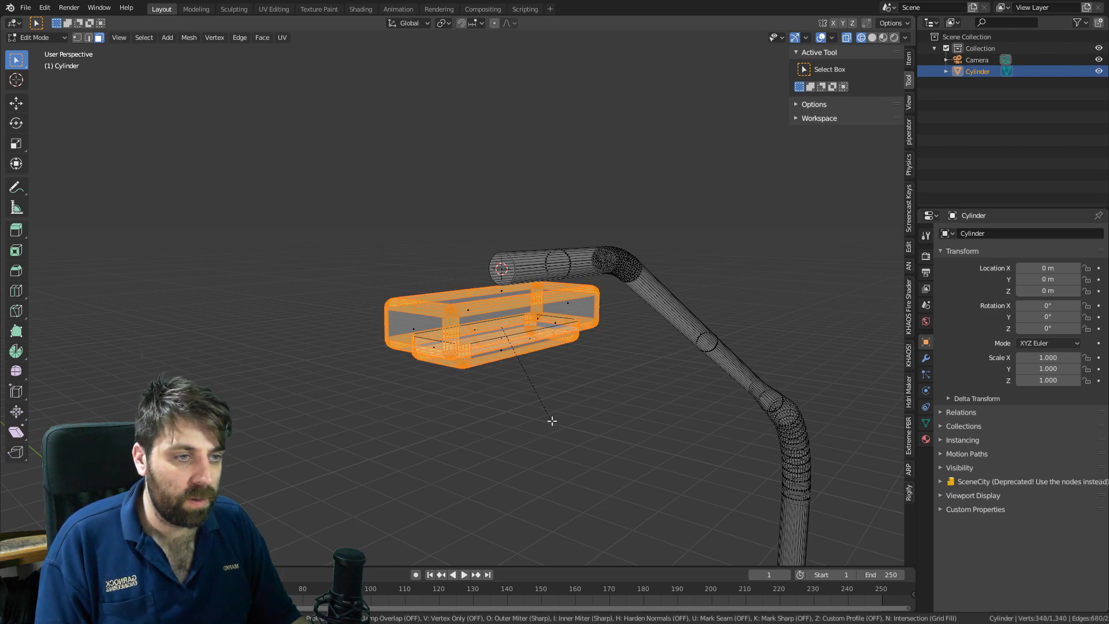
pyautogui.click(551, 421)
# Return to Object Mode and display the street light in solid shading to inspect the lamp head.
pyautogui.press('Tab')
pyautogui.moveTo(550, 420); pyautogui.dragTo(483, 380, button='middle')
pyautogui.press('z')
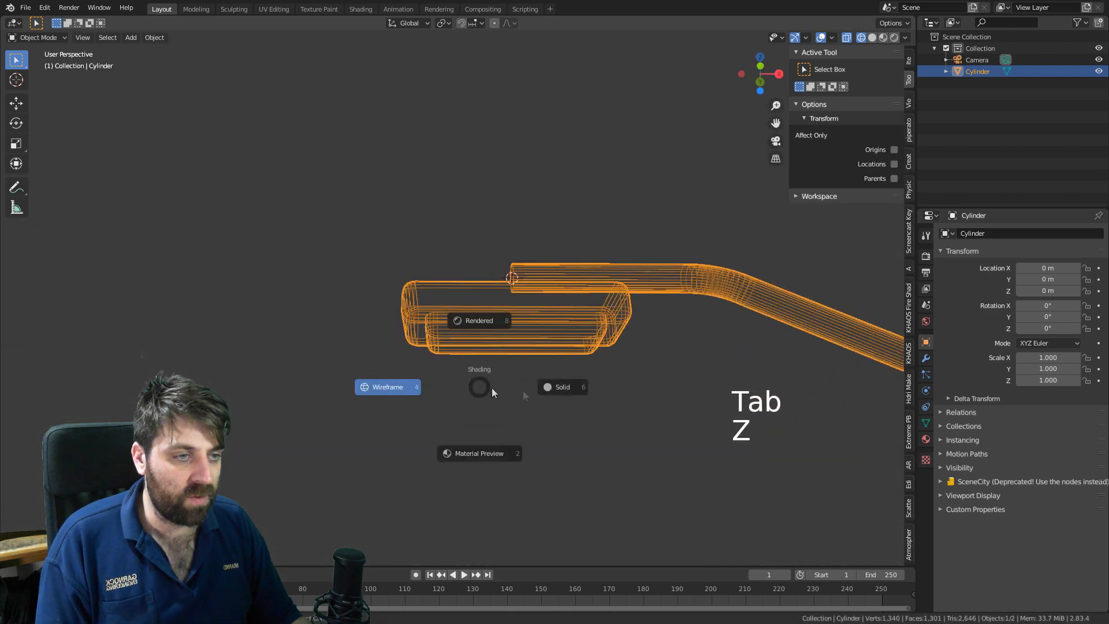
pyautogui.click(523, 398)
pyautogui.moveTo(539, 410)
pyautogui.mouseDown(button='middle')
pyautogui.moveTo(622, 487)
pyautogui.moveTo(515, 436)
pyautogui.mouseUp(button='middle')
pyautogui.scroll(4, 515, 425)
pyautogui.moveTo(511, 386); pyautogui.dragTo(520, 428, button='middle')
pyautogui.scroll(3, 490, 433)
# In Edit Mode, raise the whole lamp head slightly on Z until its top meets the underside of the arm.
pyautogui.press('Tab')
pyautogui.hotkey('ctrl', 'l')
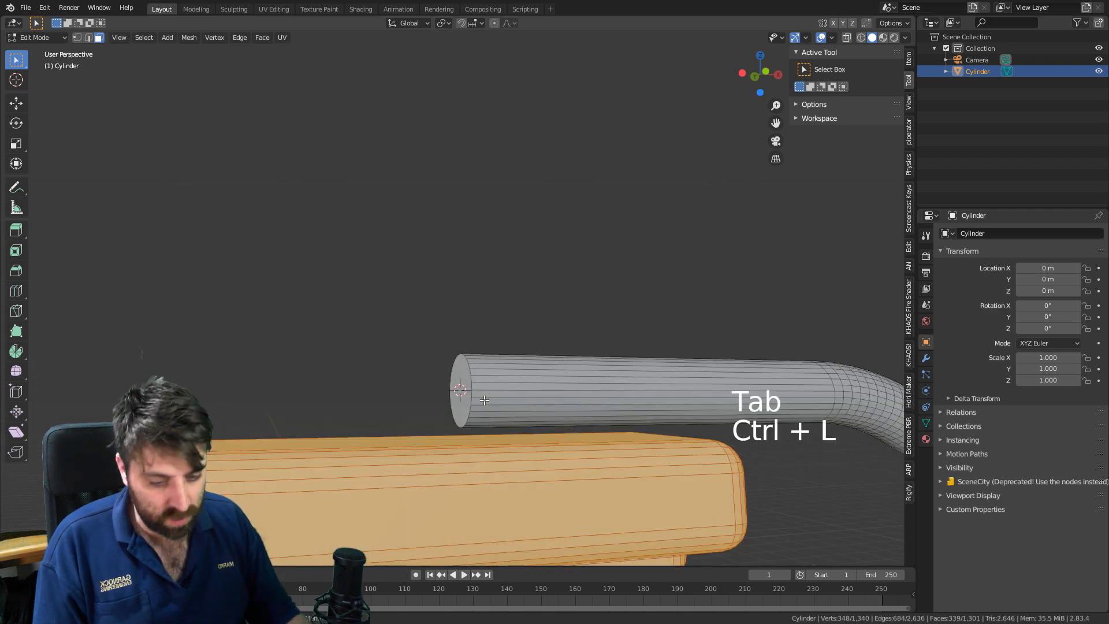
pyautogui.press('g')
pyautogui.press('z')
pyautogui.press('shift')
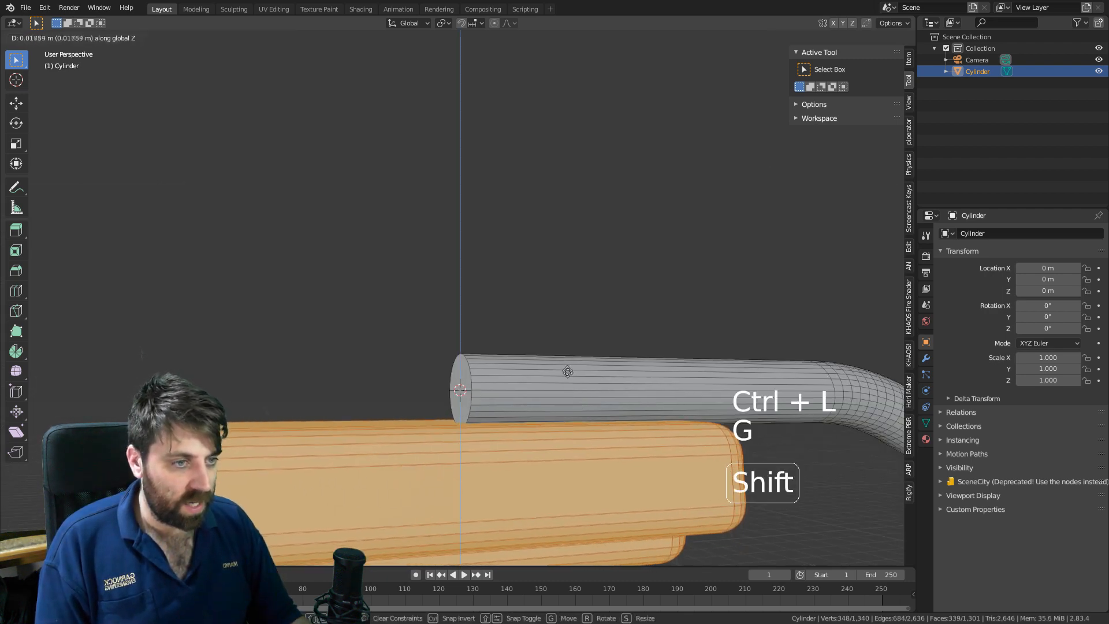
pyautogui.click(545, 229)
# Return to Object Mode and snap the 3D cursor to the world origin at the pole's base.
pyautogui.scroll(-3, 545, 231)
pyautogui.press('Tab')
pyautogui.scroll(-3, 578, 435)
pyautogui.moveTo(555, 469); pyautogui.dragTo(573, 362, button='middle')
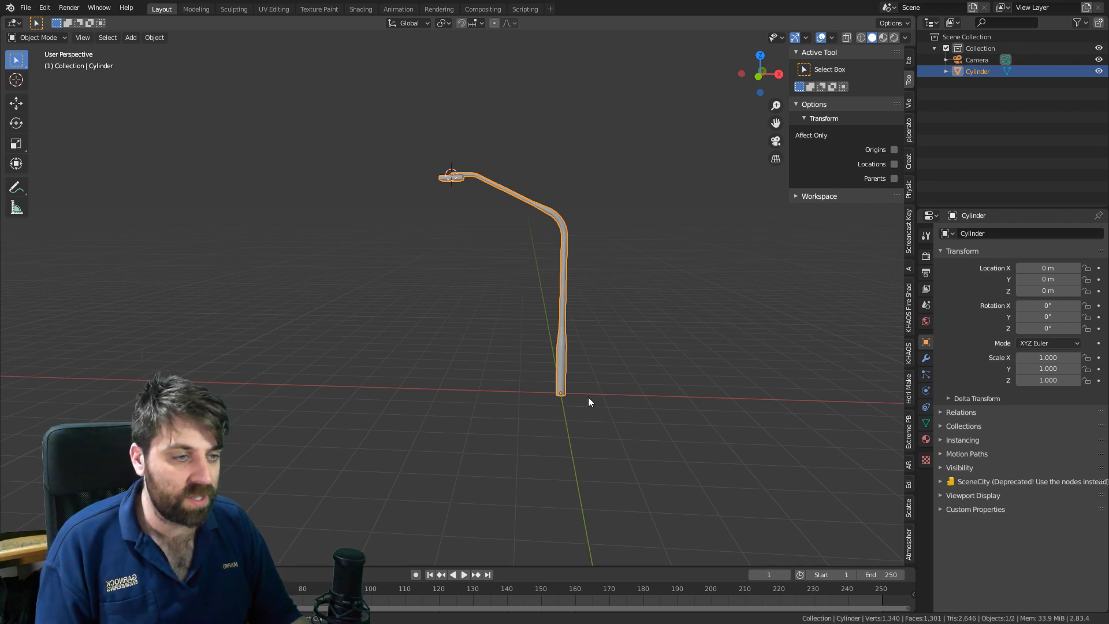
pyautogui.hotkey('shift', 's')
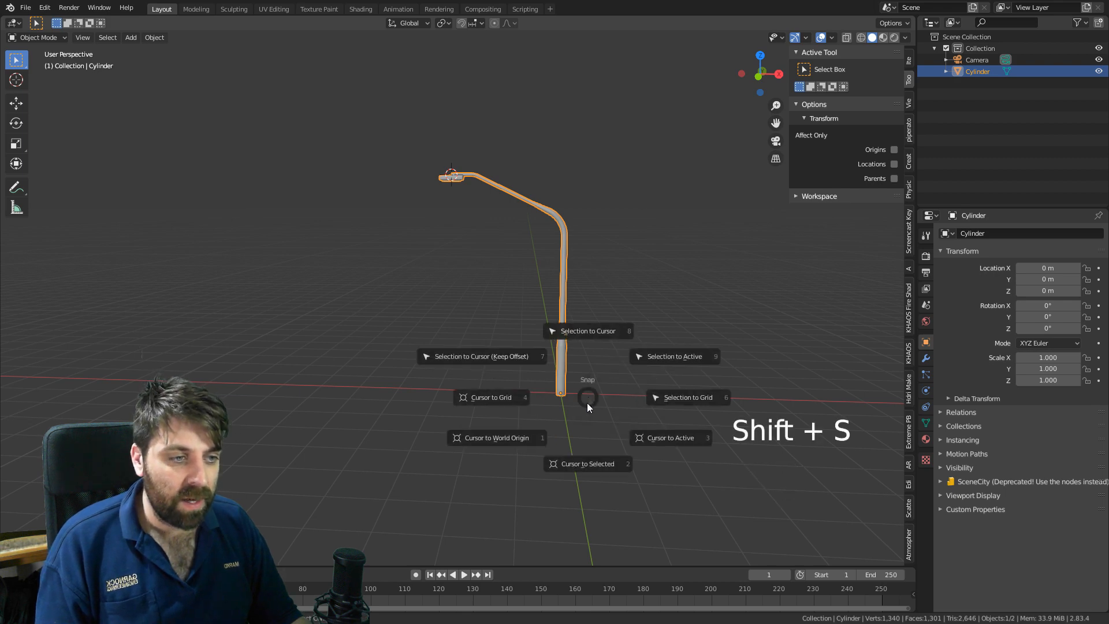
pyautogui.click(502, 437)
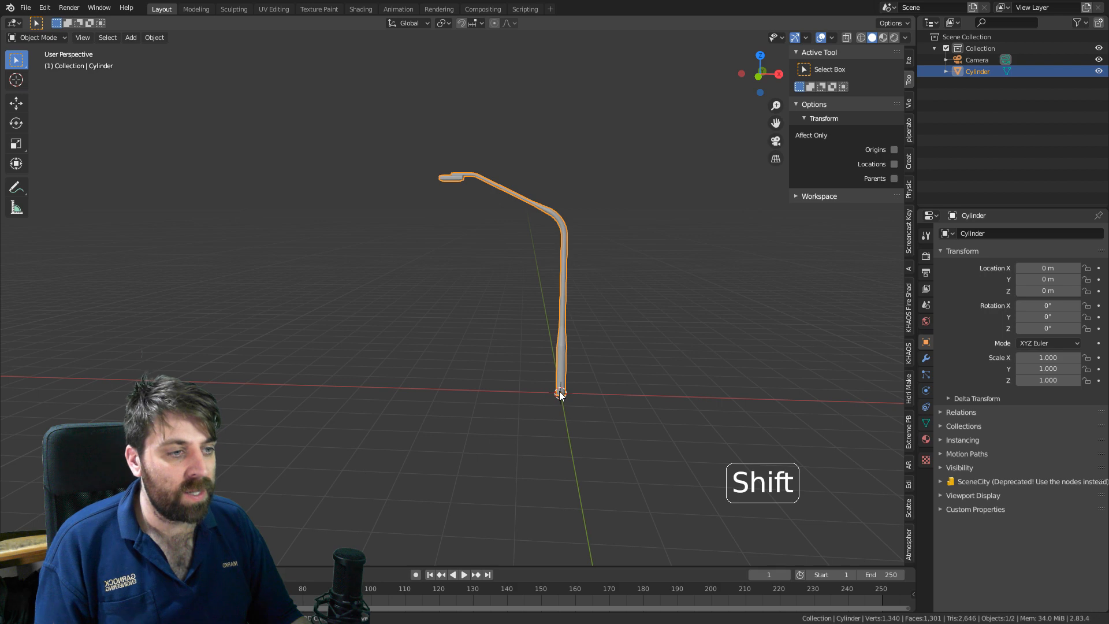
# Add a plane at the pole's base and, in Edit Mode, shift it toward the lamp side until its edge meets the pole.
pyautogui.hotkey('shift', 'a')
pyautogui.click(626, 65)
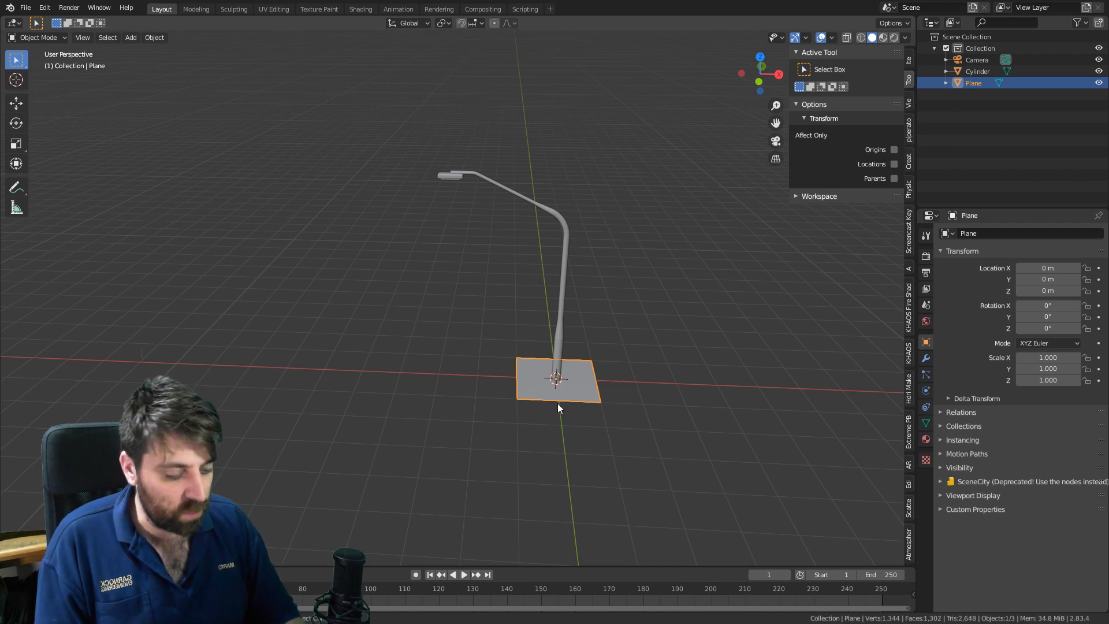
pyautogui.press('KP_7')
pyautogui.keyDown('shift'); pyautogui.moveTo(602, 364); pyautogui.dragTo(526, 351, button='middle'); pyautogui.keyUp('shift')
pyautogui.scroll(3, 578, 369)
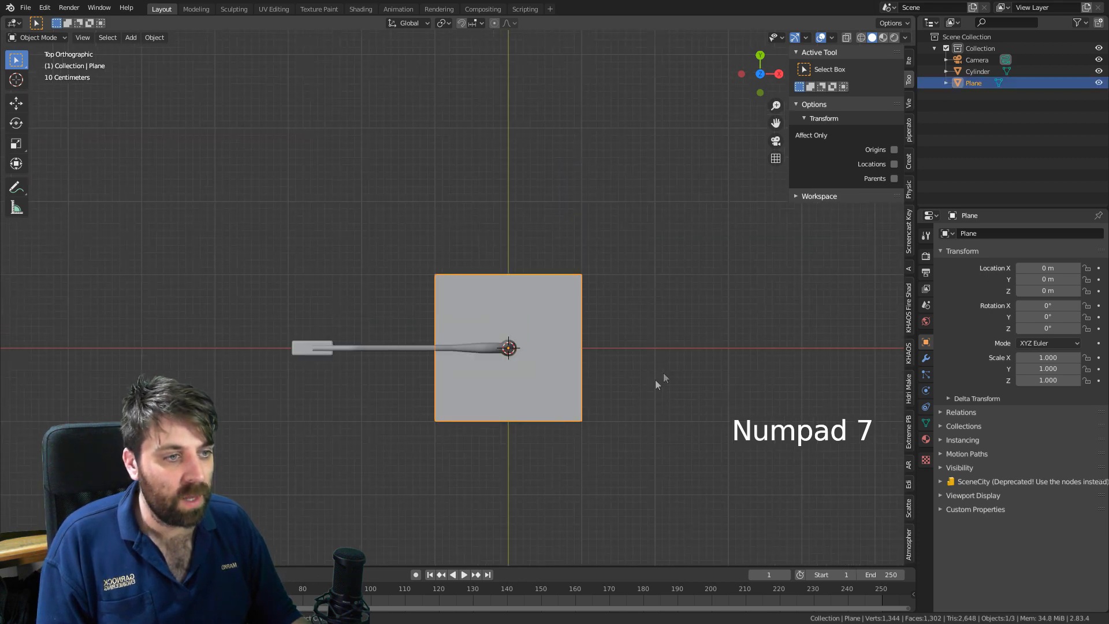
pyautogui.press('Tab')
pyautogui.press('g')
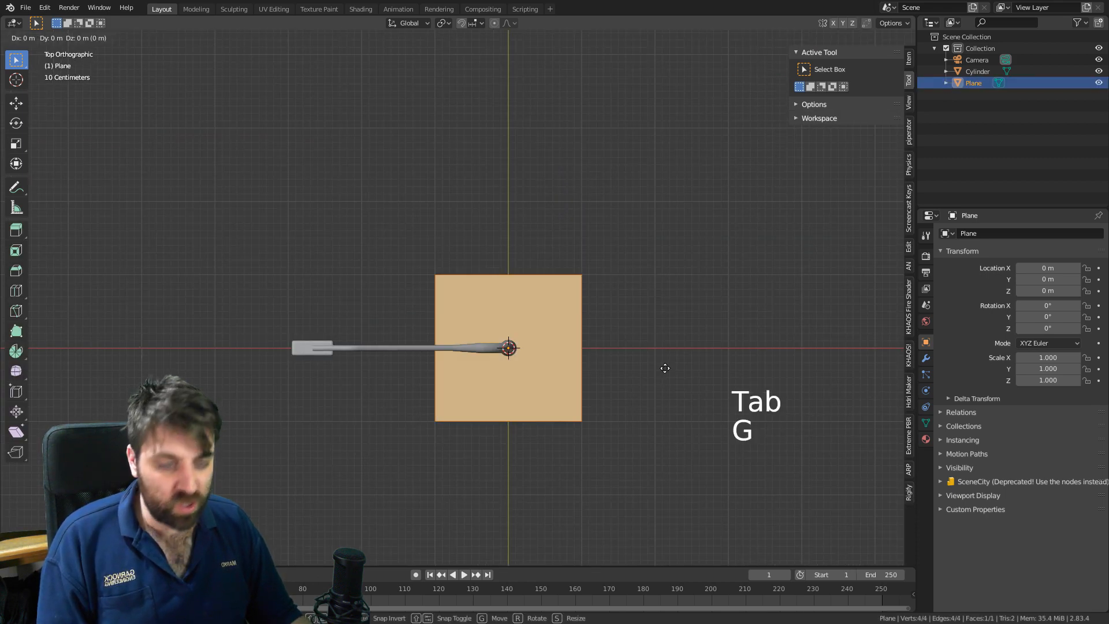
pyautogui.click(593, 368)
pyautogui.scroll(-2, 575, 386)
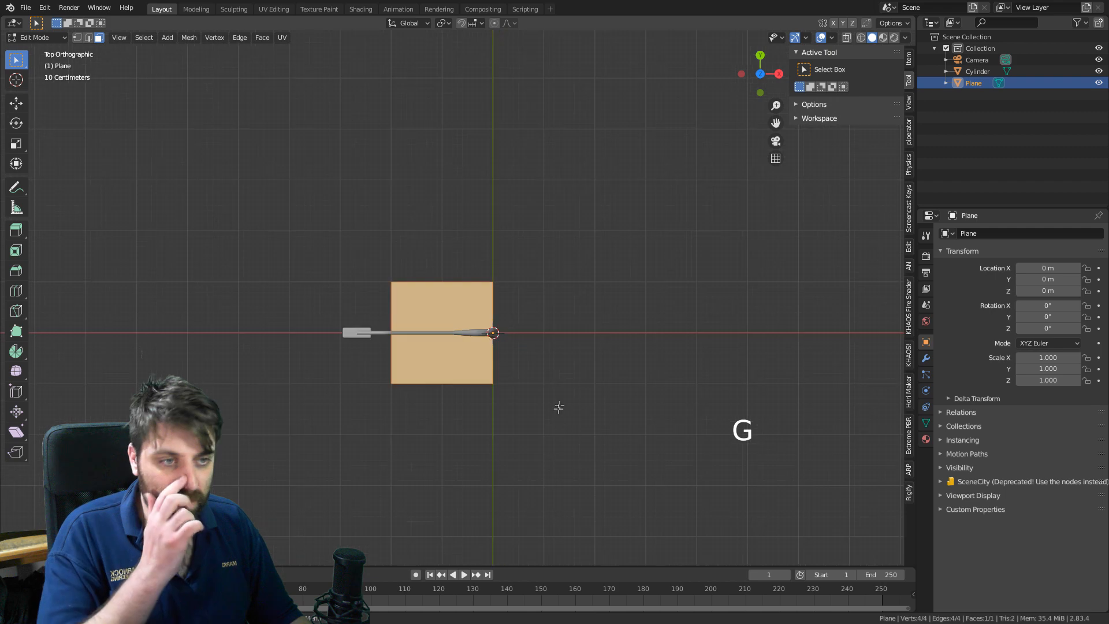
# Stretch the plane along Y into a long sidewalk strip running past the street light.
pyautogui.press('s')
pyautogui.press('y')
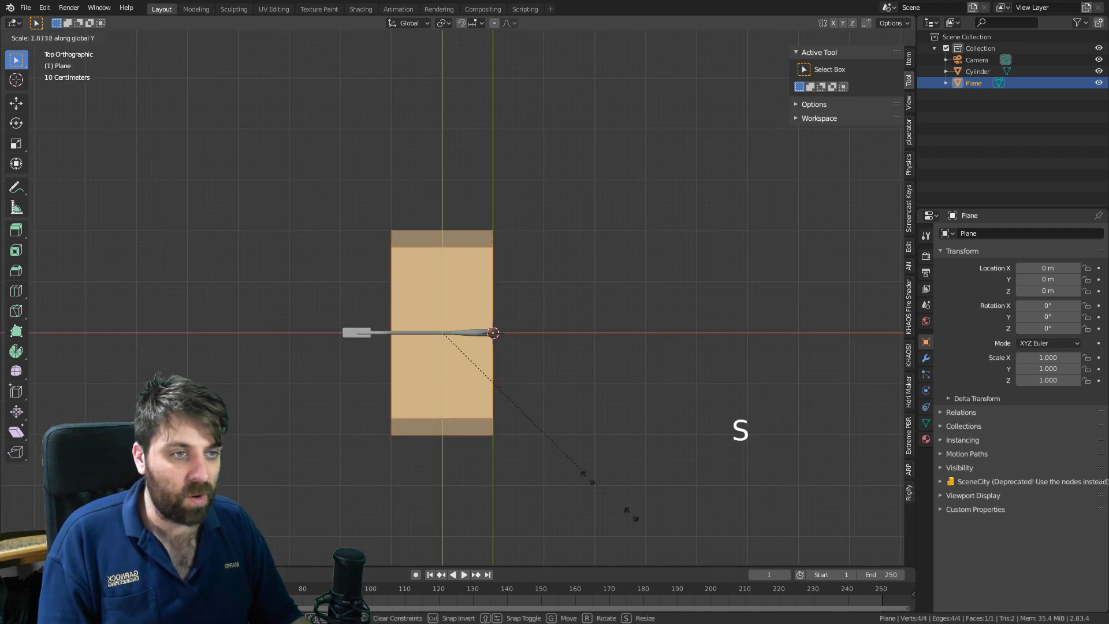
pyautogui.click(514, 530)
pyautogui.scroll(-3, 505, 453)
pyautogui.moveTo(505, 453); pyautogui.dragTo(514, 337, button='middle')
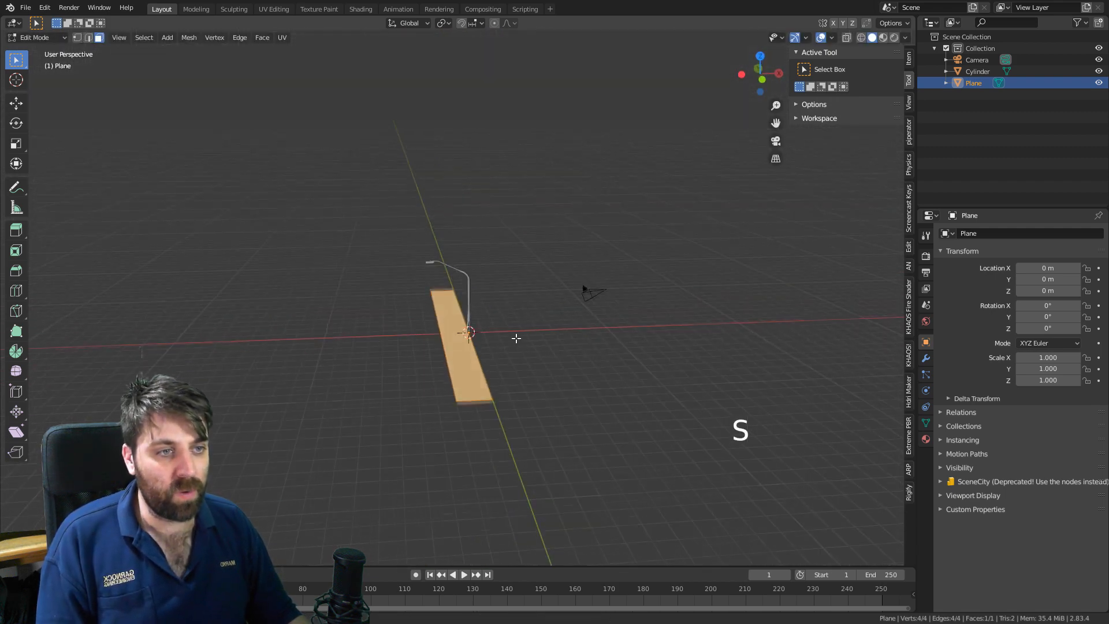
pyautogui.scroll(3, 516, 354)
pyautogui.press('s')
pyautogui.press('y')
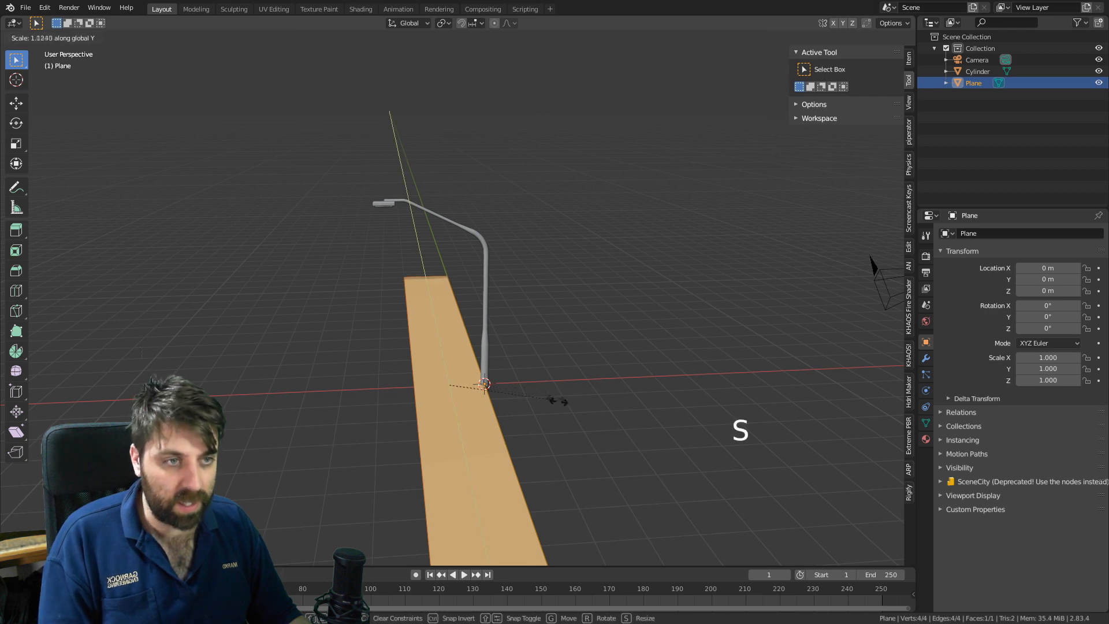
pyautogui.click(608, 456)
pyautogui.moveTo(540, 439); pyautogui.dragTo(588, 326, button='middle')
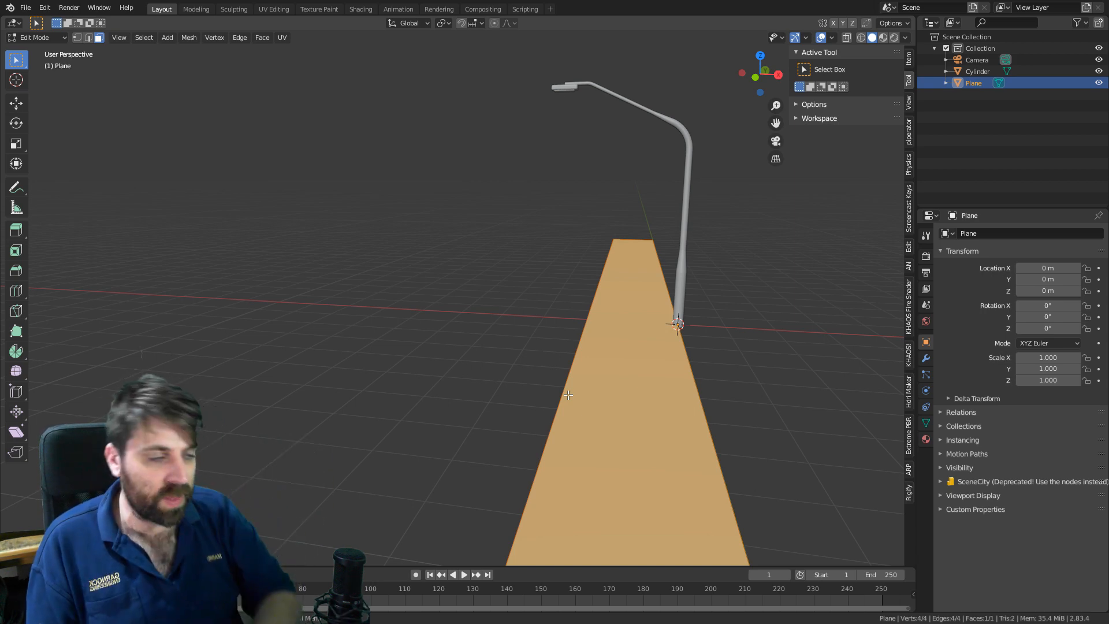
pyautogui.moveTo(568, 395); pyautogui.dragTo(585, 385, button='middle')
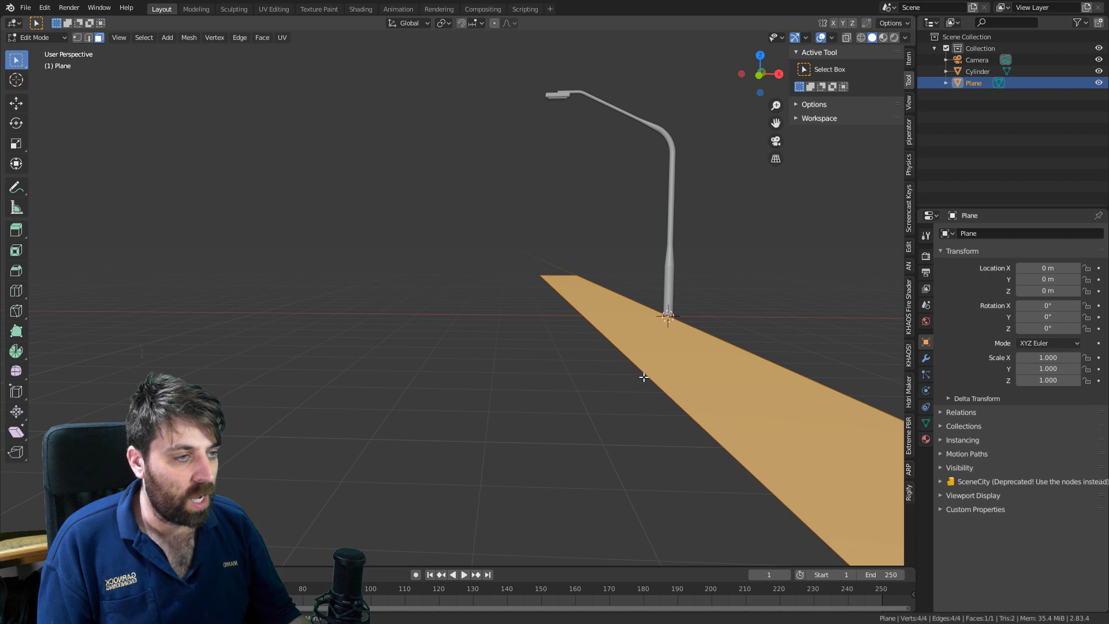
# Duplicate the strip's long edge on the lamp side in place and separate the copy into its own object.
pyautogui.press('2')
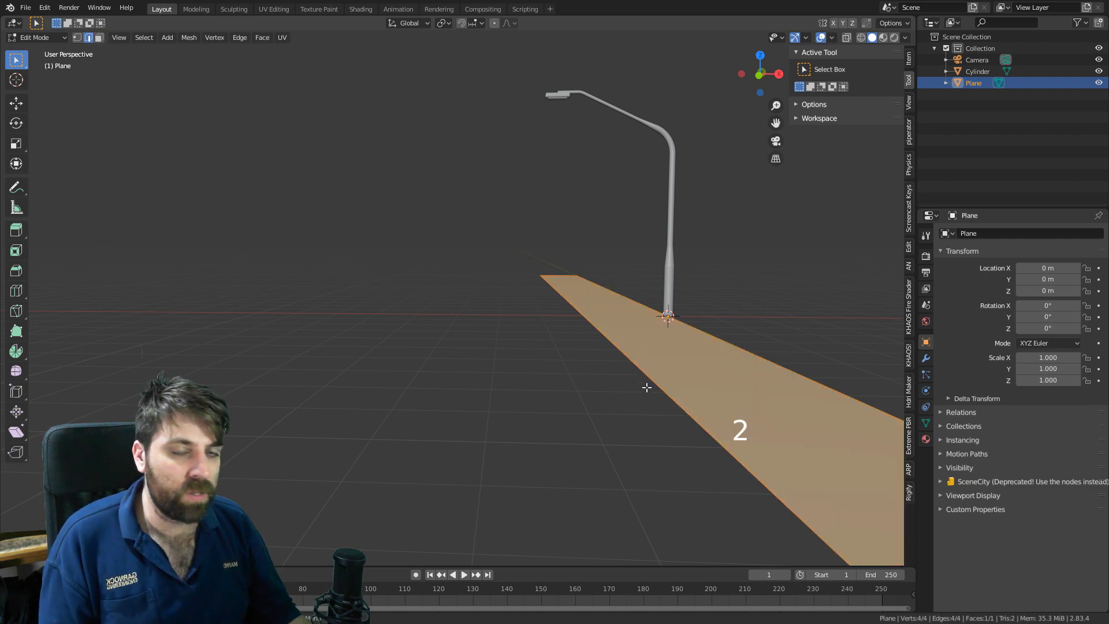
pyautogui.click(648, 384)
pyautogui.moveTo(647, 440); pyautogui.dragTo(639, 411, button='middle')
pyautogui.scroll(-2, 637, 427)
pyautogui.hotkey('shift', 'd')
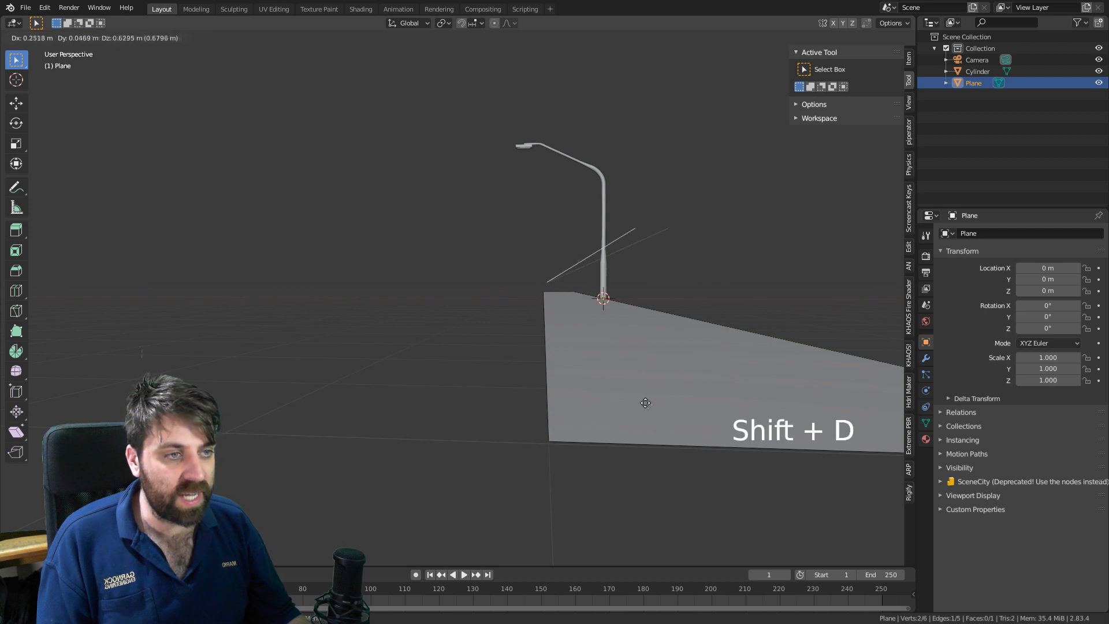
pyautogui.rightClick(620, 382)
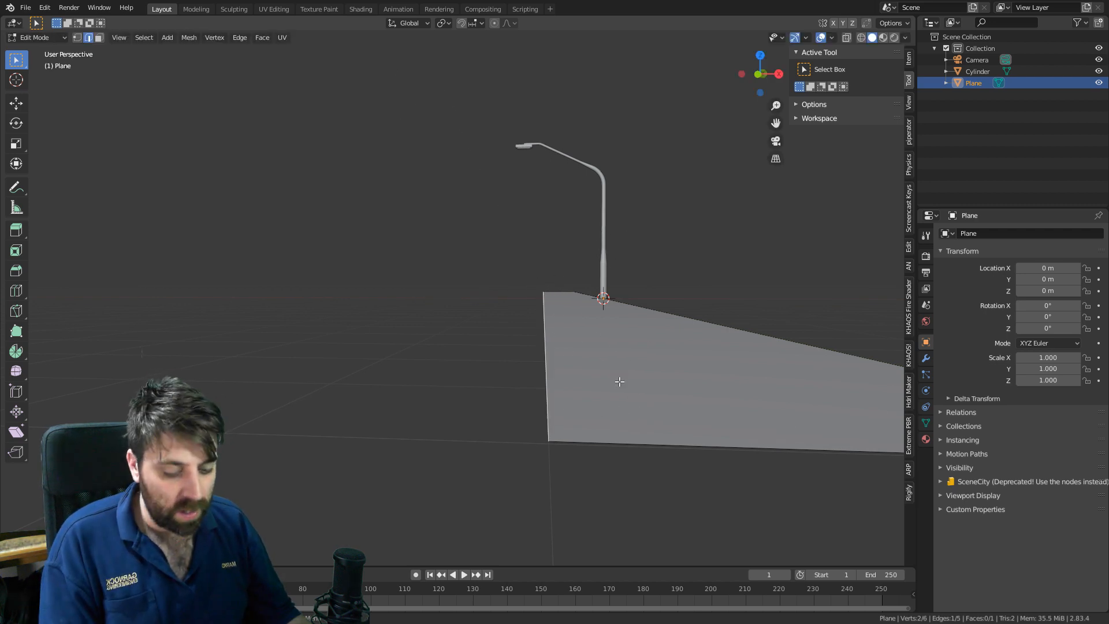
pyautogui.press('p')
pyautogui.click(621, 384)
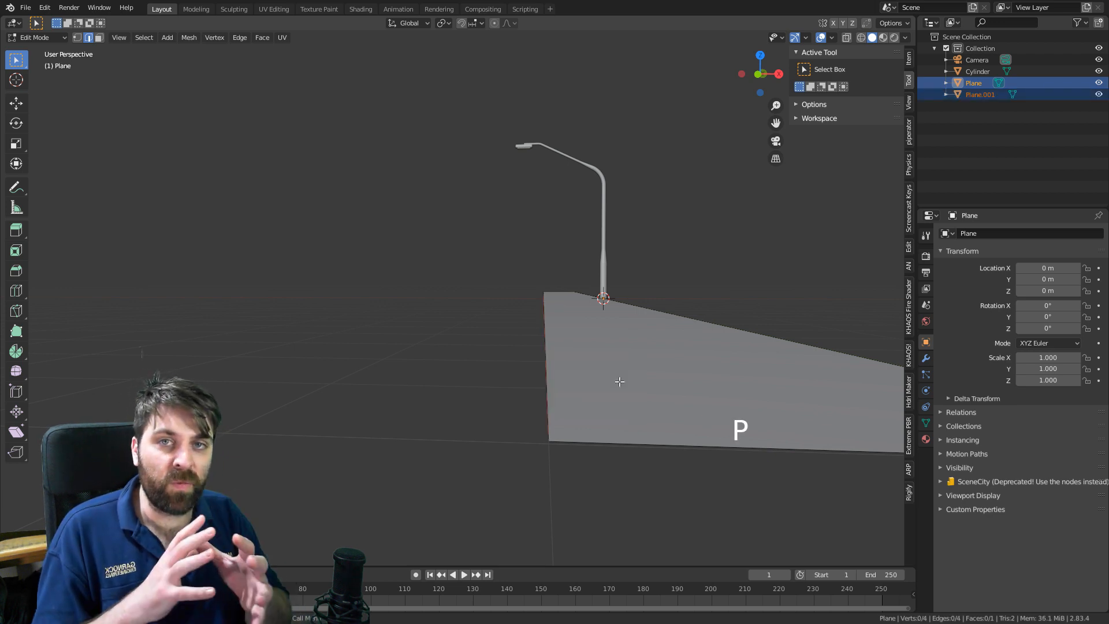
# Return to Object Mode and rename the sidewalk plane as Pavers.
pyautogui.press('Tab')
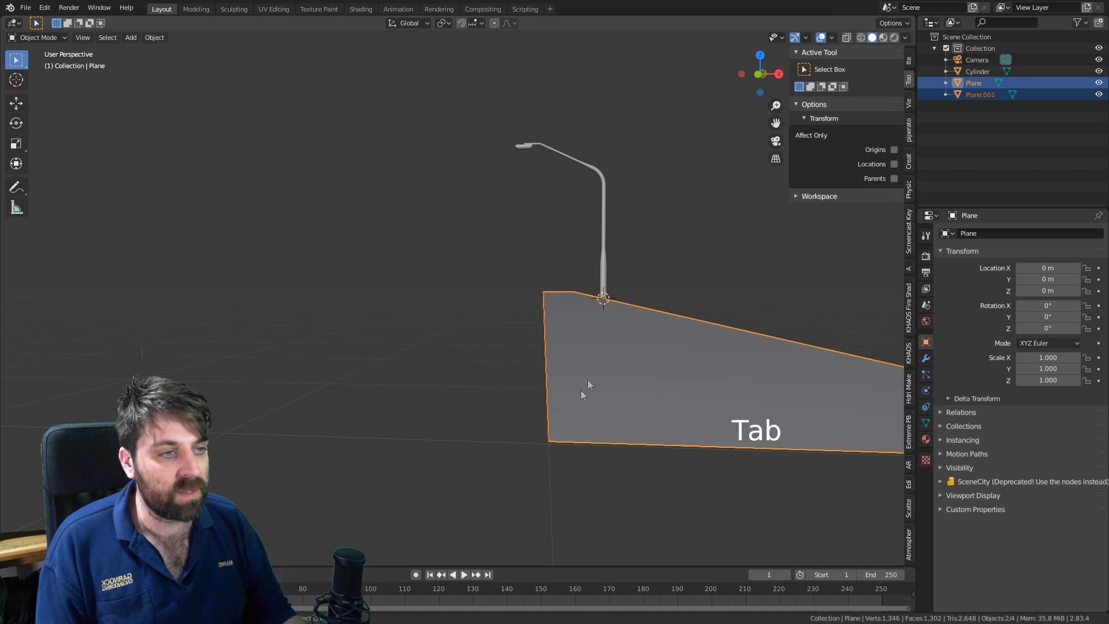
pyautogui.doubleClick(976, 83)
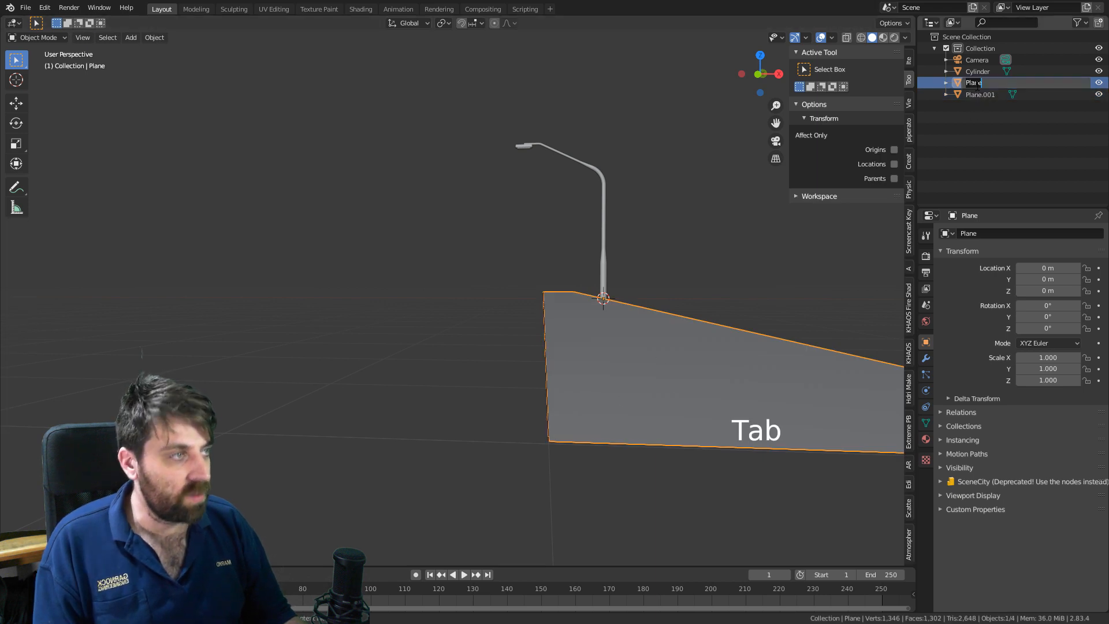
pyautogui.write('Pavers')
pyautogui.press('Return')
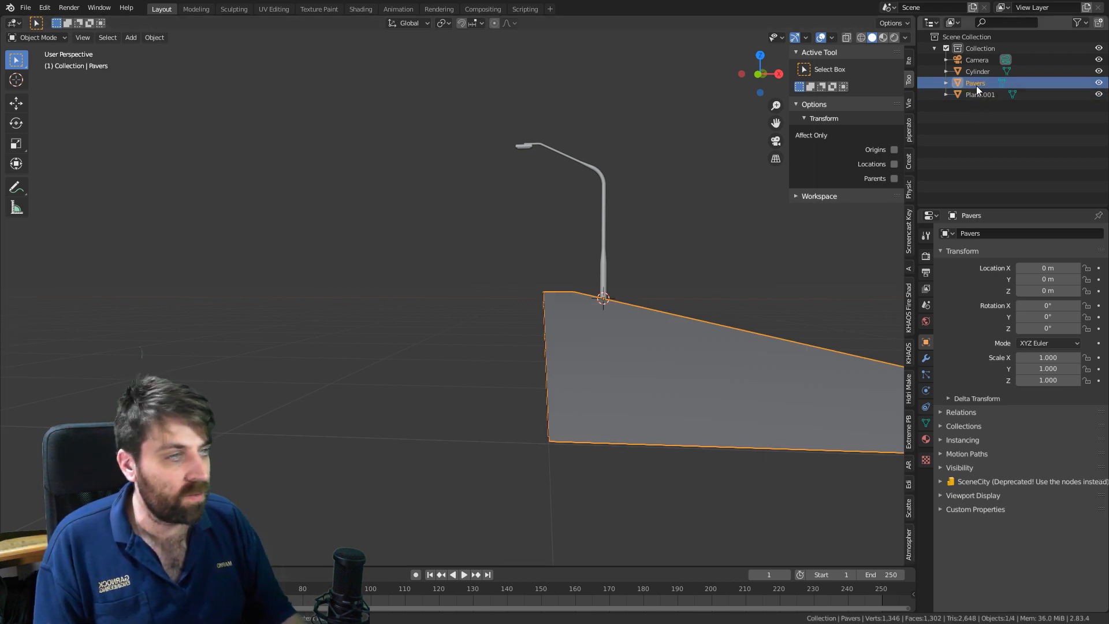
# Select the separated edge object and rename it as Curbs.
pyautogui.click(546, 358)
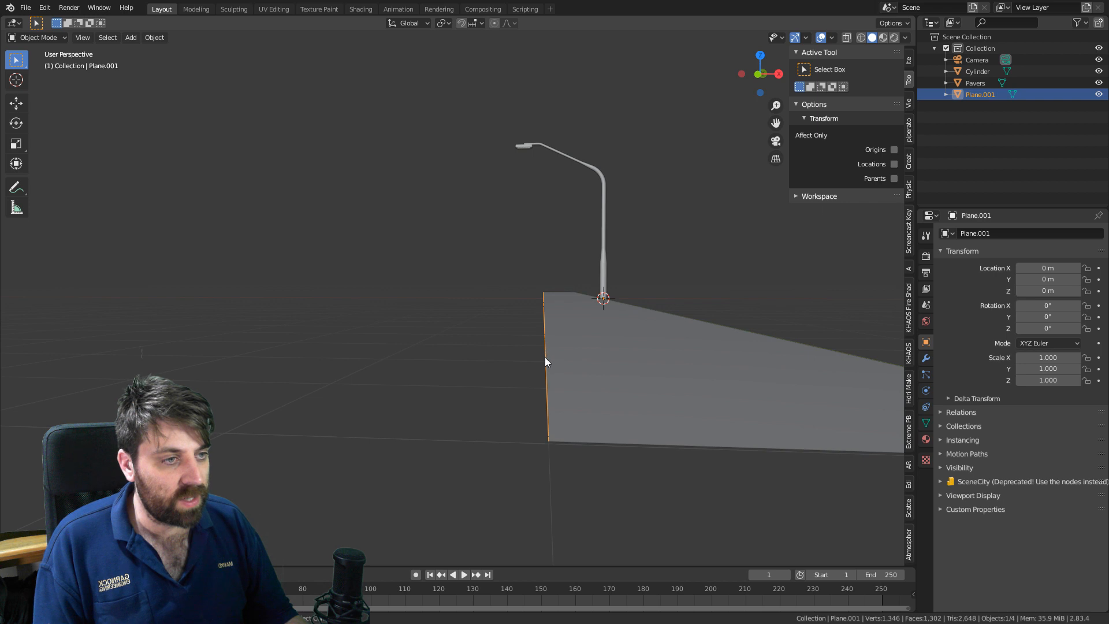
pyautogui.doubleClick(982, 95)
pyautogui.write('Curbs')
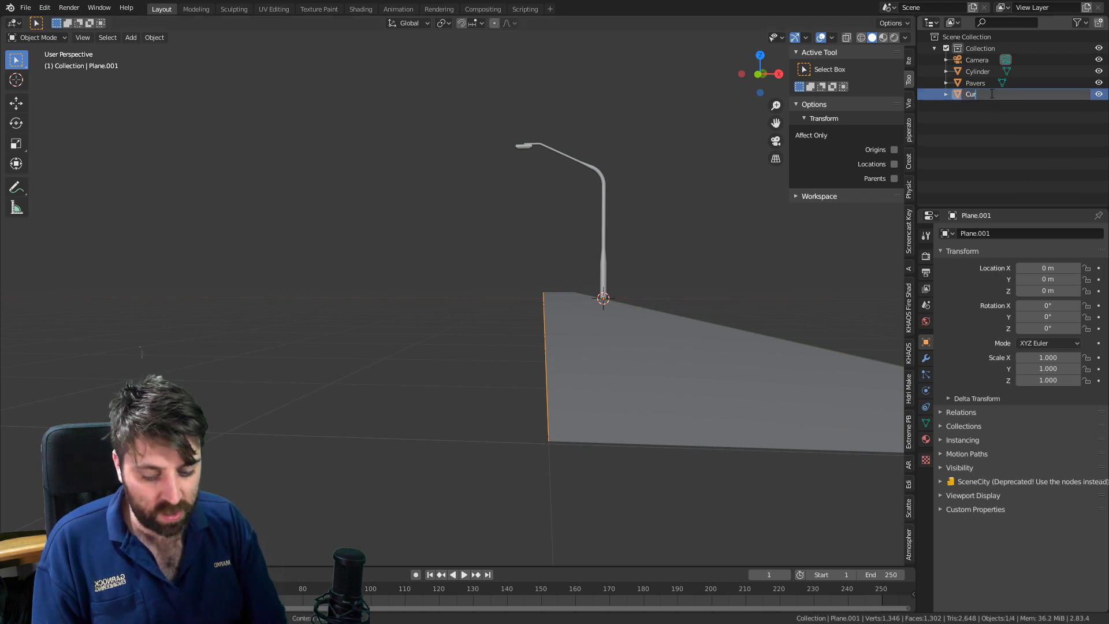
pyautogui.press('Return')
pyautogui.press('KP_3')
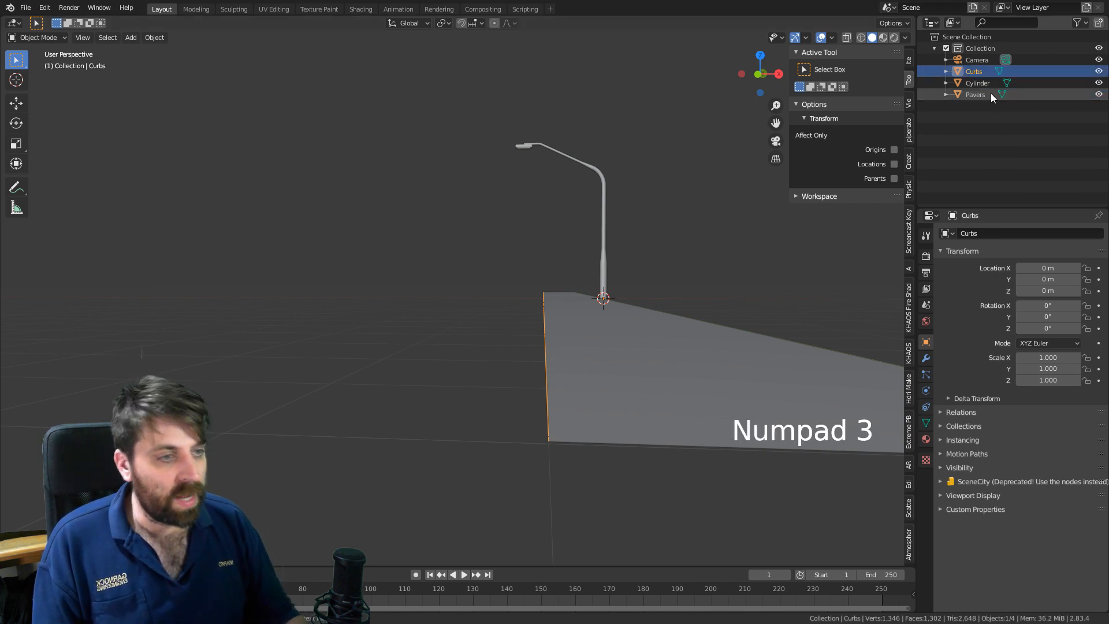
# In front view, select the whole Curbs edge and lower it slightly along Z, just below the paver surface.
pyautogui.press('KP_3')
pyautogui.press('KP_1')
pyautogui.scroll(4, 602, 364)
pyautogui.press('Tab')
pyautogui.keyDown('shift'); pyautogui.moveTo(665, 301); pyautogui.dragTo(556, 346, button='middle'); pyautogui.keyUp('shift')
pyautogui.scroll(2, 541, 365)
pyautogui.press('1')
pyautogui.press('a')
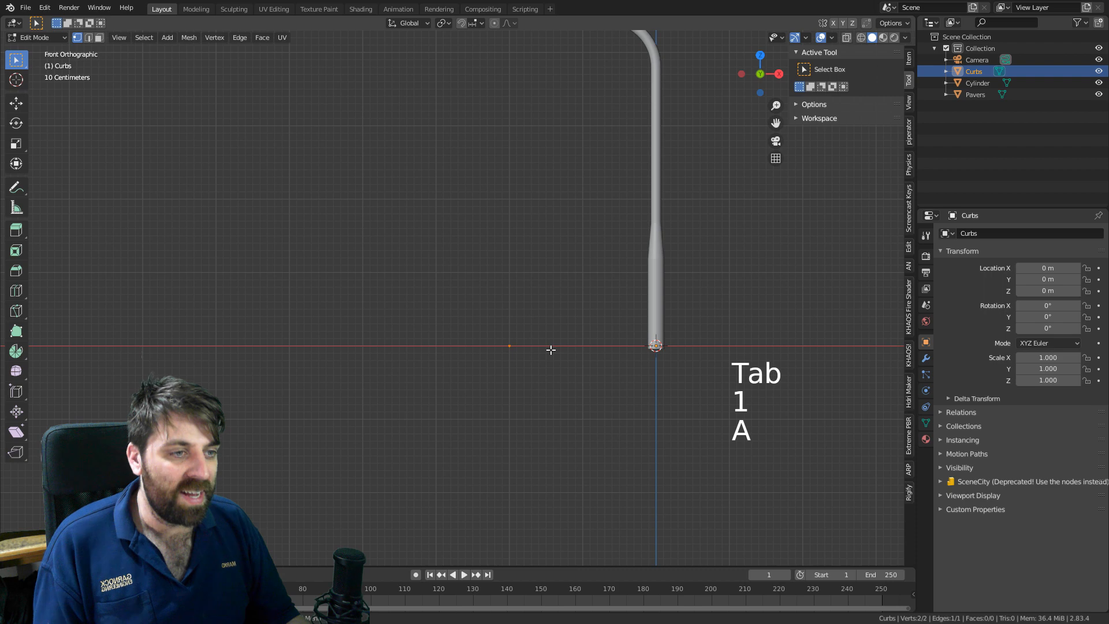
pyautogui.scroll(2, 551, 350)
pyautogui.moveTo(550, 349)
pyautogui.keyDown('shift'); pyautogui.mouseDown(button='middle')
pyautogui.moveTo(569, 374)
pyautogui.moveTo(557, 345)
pyautogui.mouseUp(button='middle'); pyautogui.keyUp('shift')
pyautogui.press('g')
pyautogui.press('z')
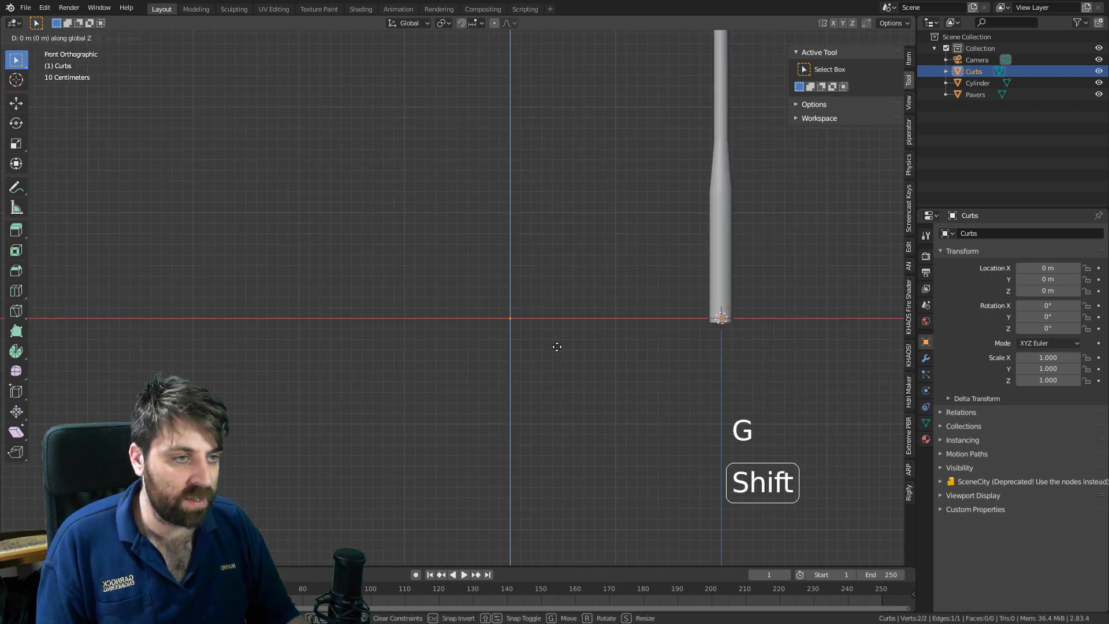
pyautogui.click(546, 378)
# Extrude the curb edge up along Z to slightly above the pavers, and extrude it outward along negative X as the curb top.
pyautogui.keyDown('shift'); pyautogui.moveTo(542, 354); pyautogui.dragTo(536, 359, button='middle'); pyautogui.keyUp('shift')
pyautogui.scroll(3, 551, 383)
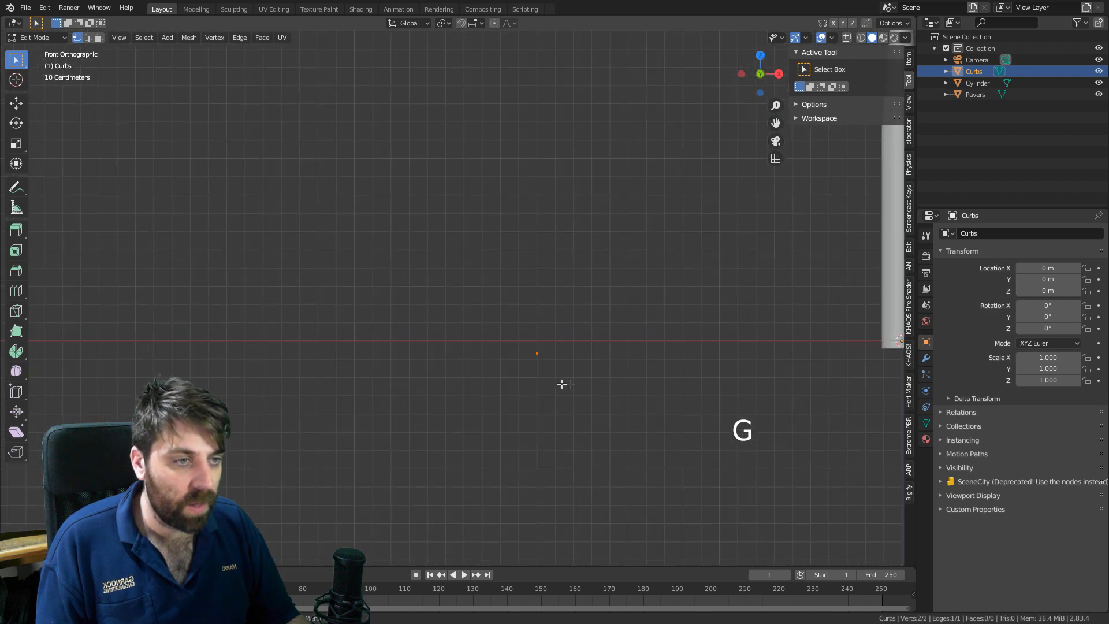
pyautogui.press('e')
pyautogui.press('z')
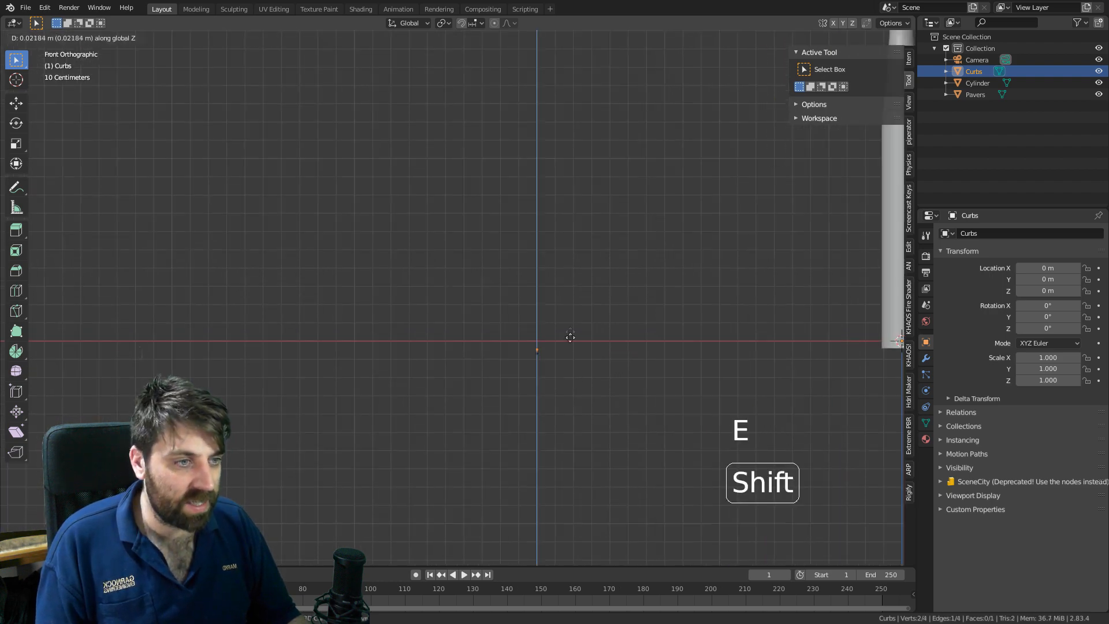
pyautogui.click(568, 219)
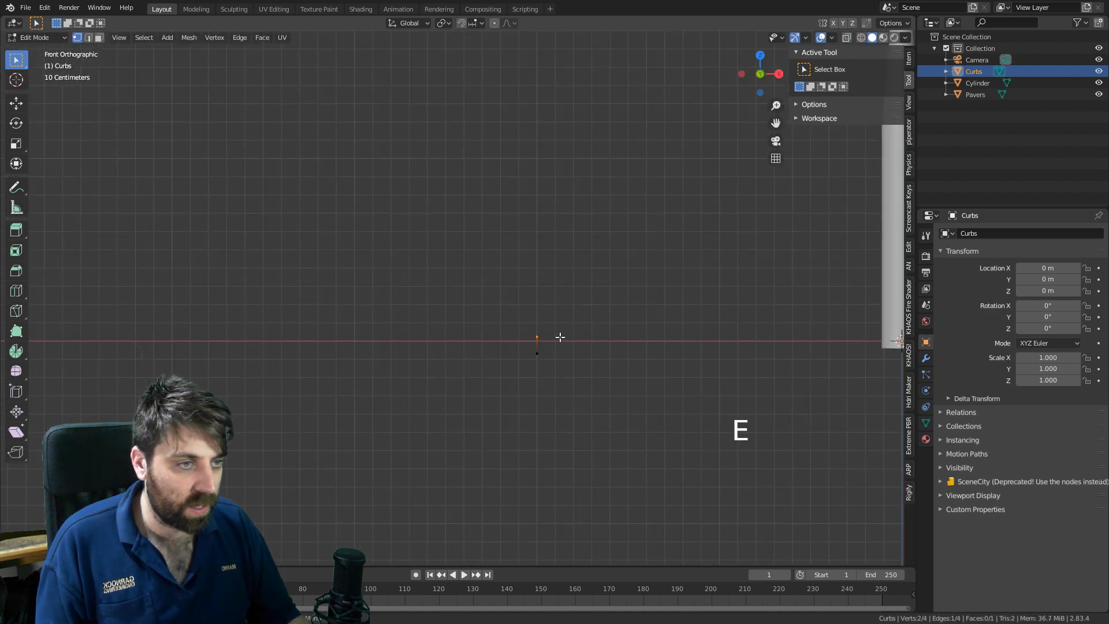
pyautogui.press('e')
pyautogui.press('x')
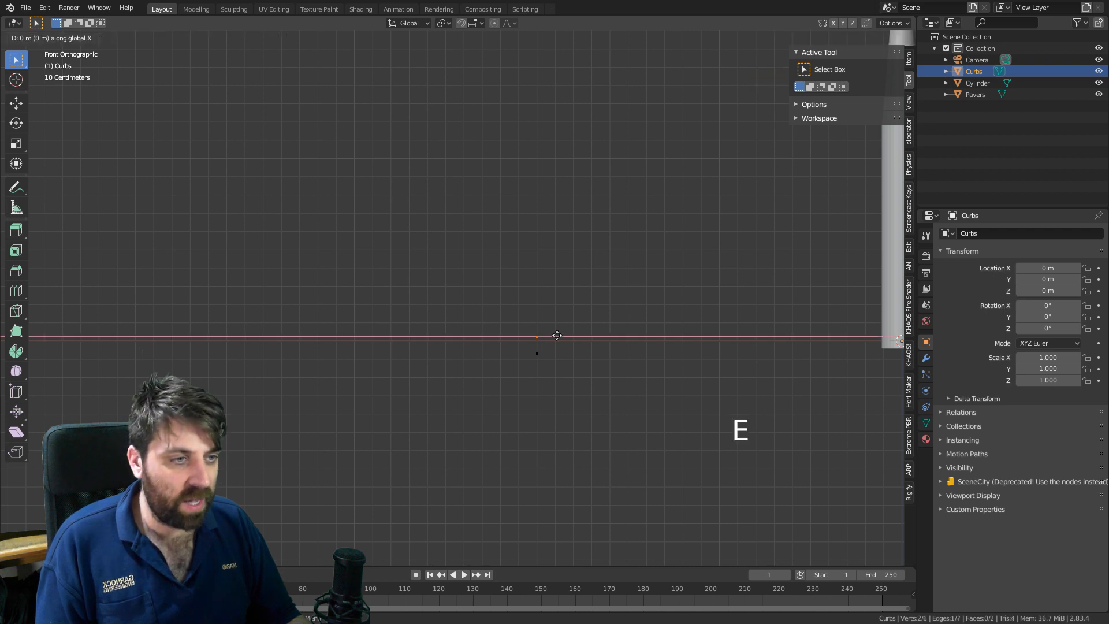
pyautogui.click(520, 335)
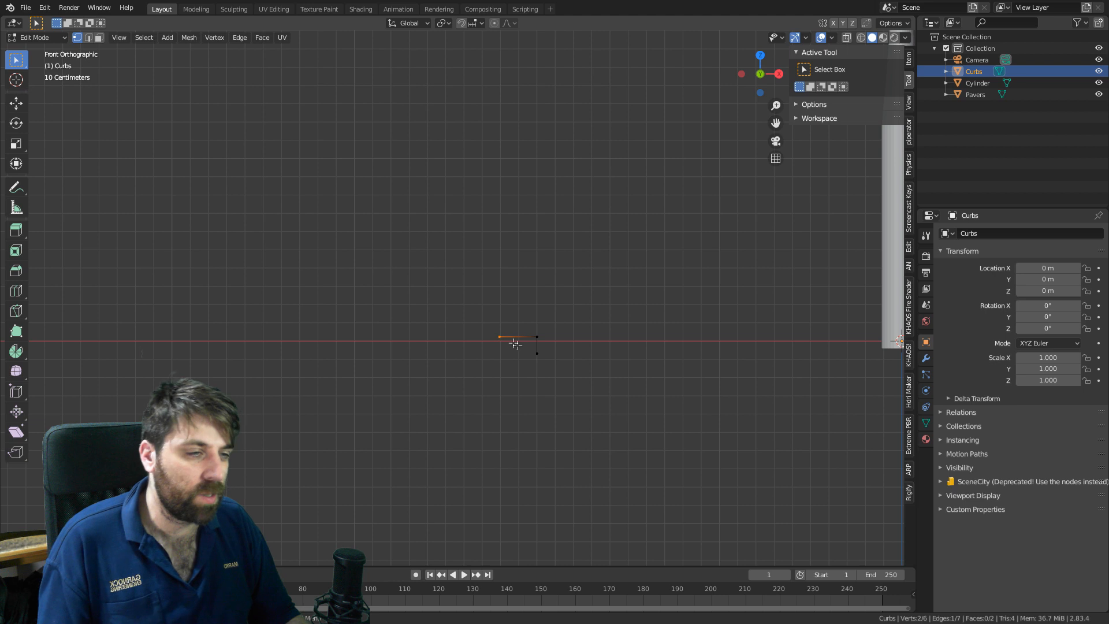
# Extrude the curb's outer edge down below the pavers, and extrude a gutter outward along X about as wide as the curb top.
pyautogui.keyDown('shift'); pyautogui.moveTo(519, 351); pyautogui.dragTo(518, 312, button='middle'); pyautogui.keyUp('shift')
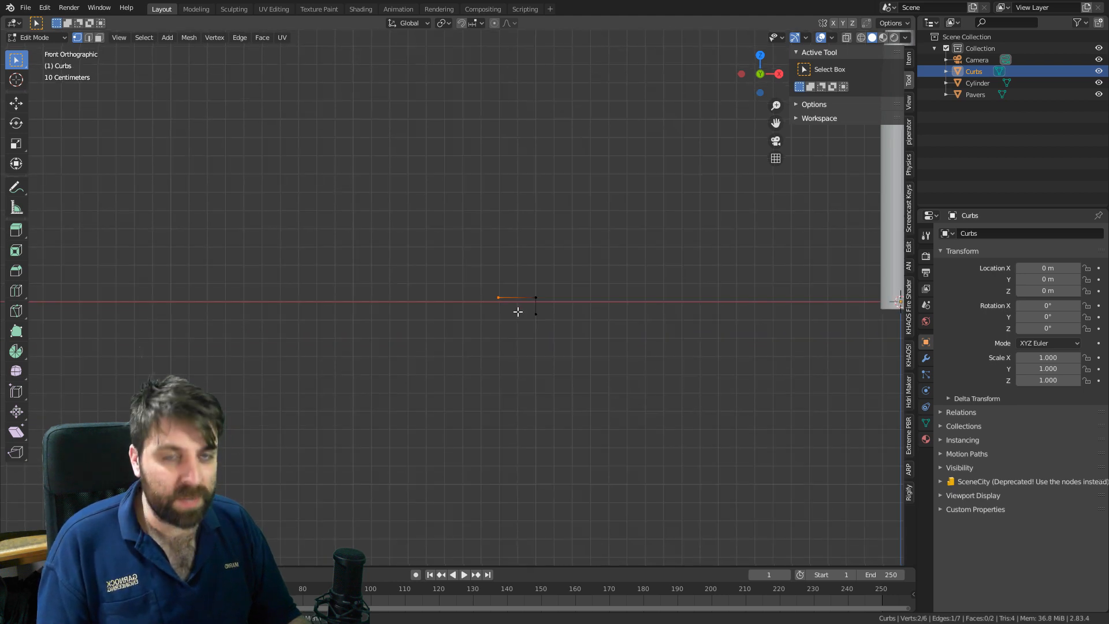
pyautogui.press('e')
pyautogui.press('z')
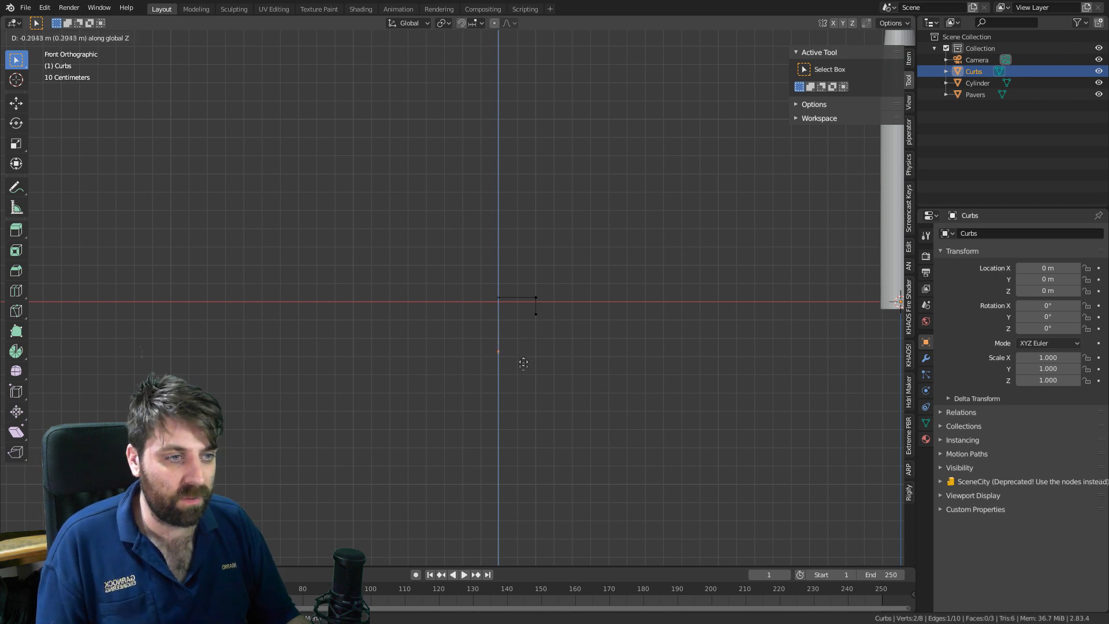
pyautogui.click(525, 348)
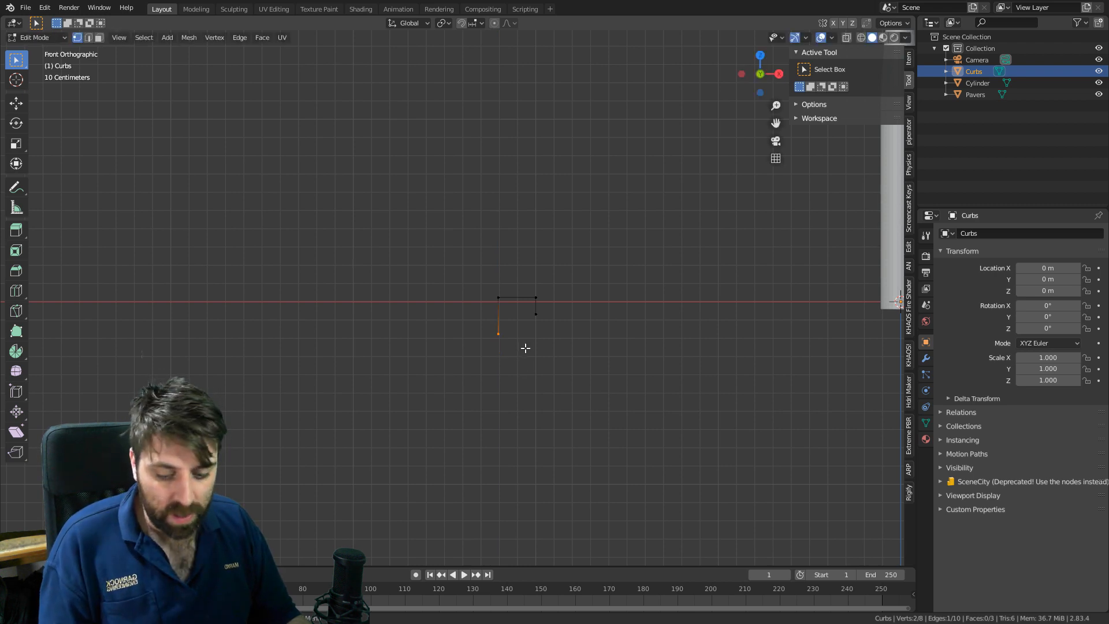
pyautogui.press('e')
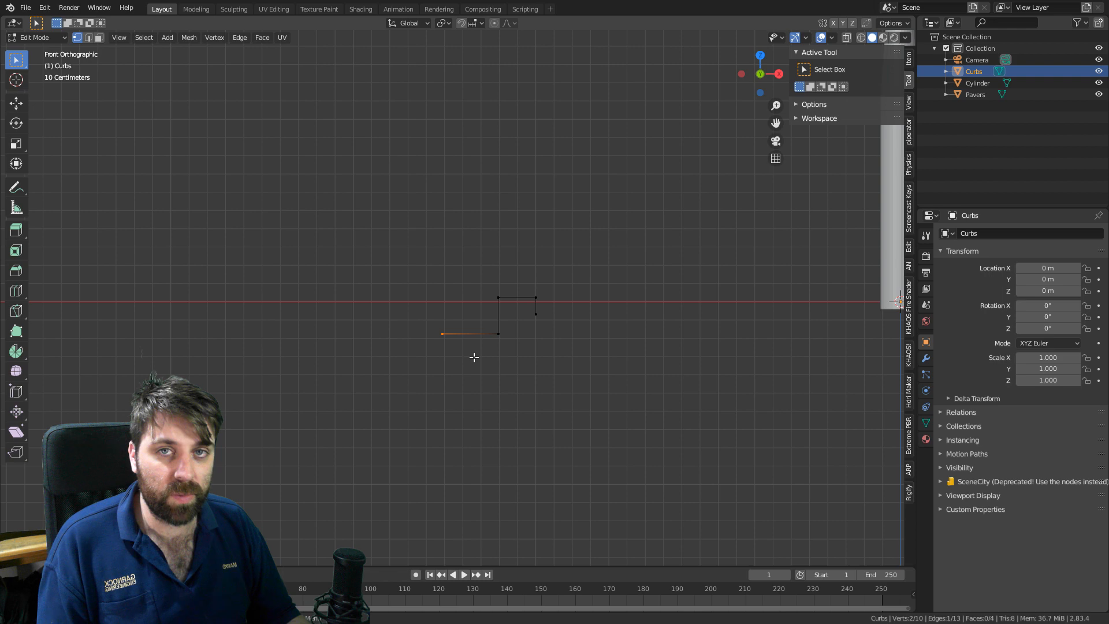
pyautogui.press('g')
pyautogui.press('x')
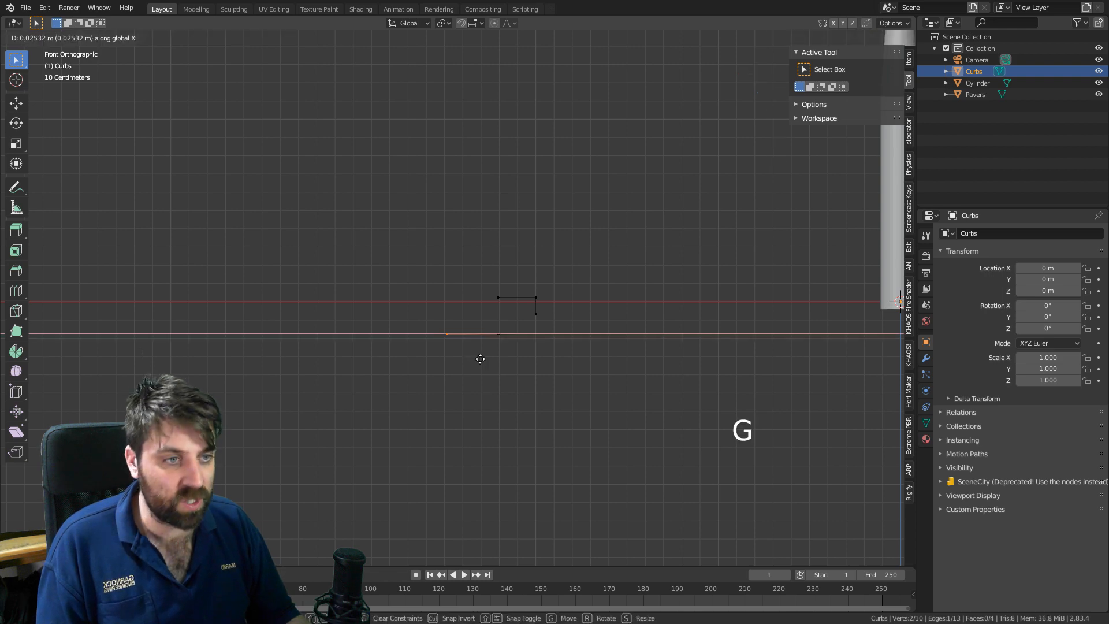
pyautogui.click(491, 358)
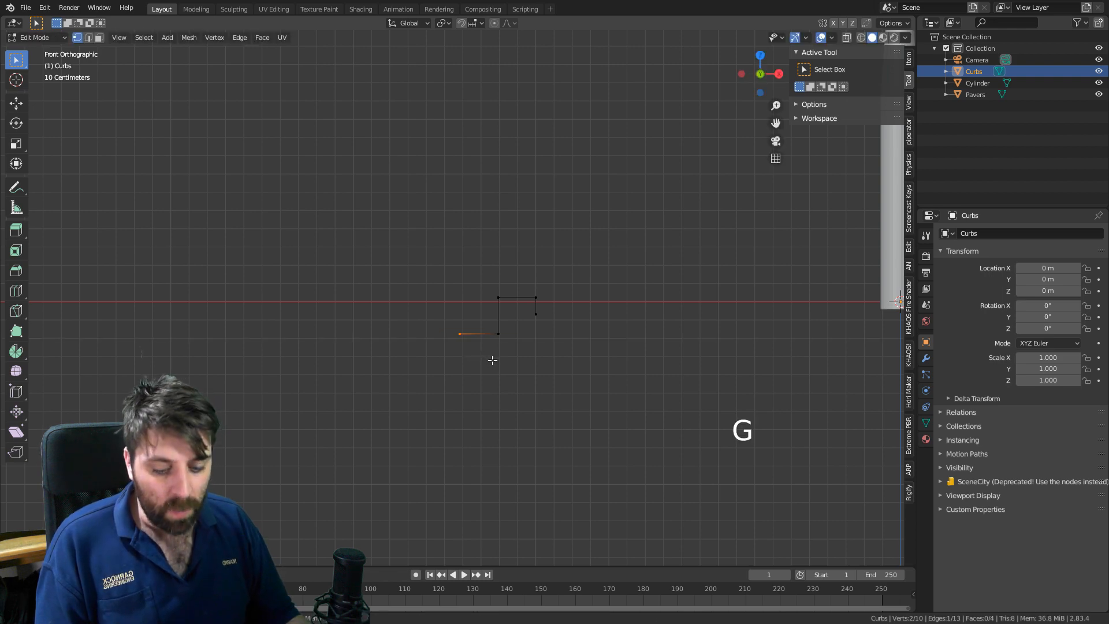
# Raise the gutter's outer edge slightly along Z and extrude it straight down to form a short lip.
pyautogui.press('g')
pyautogui.press('z')
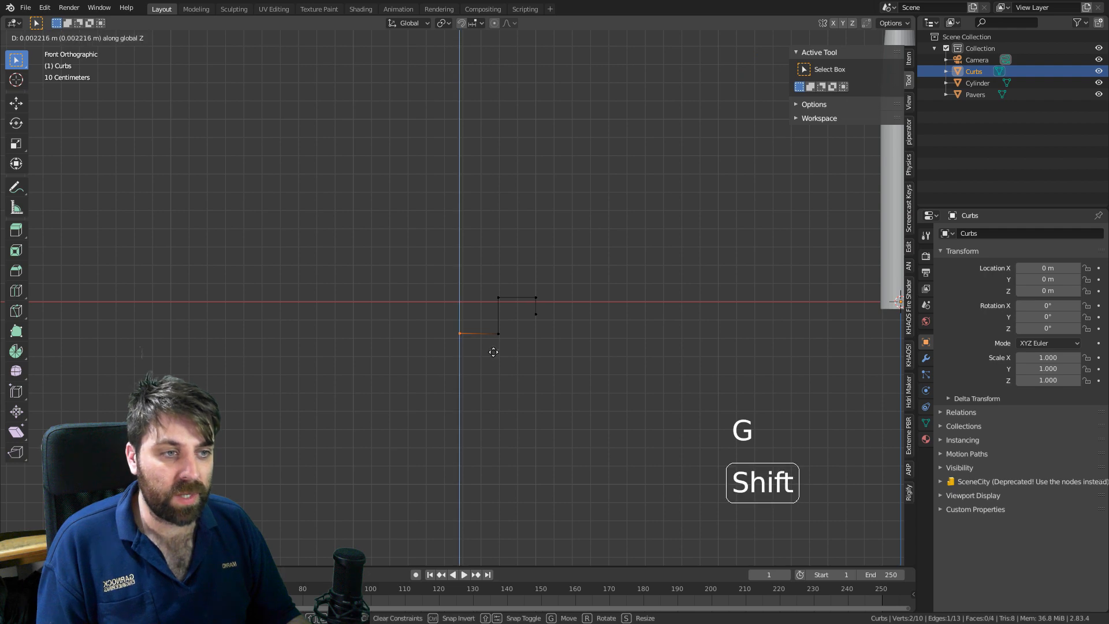
pyautogui.click(497, 334)
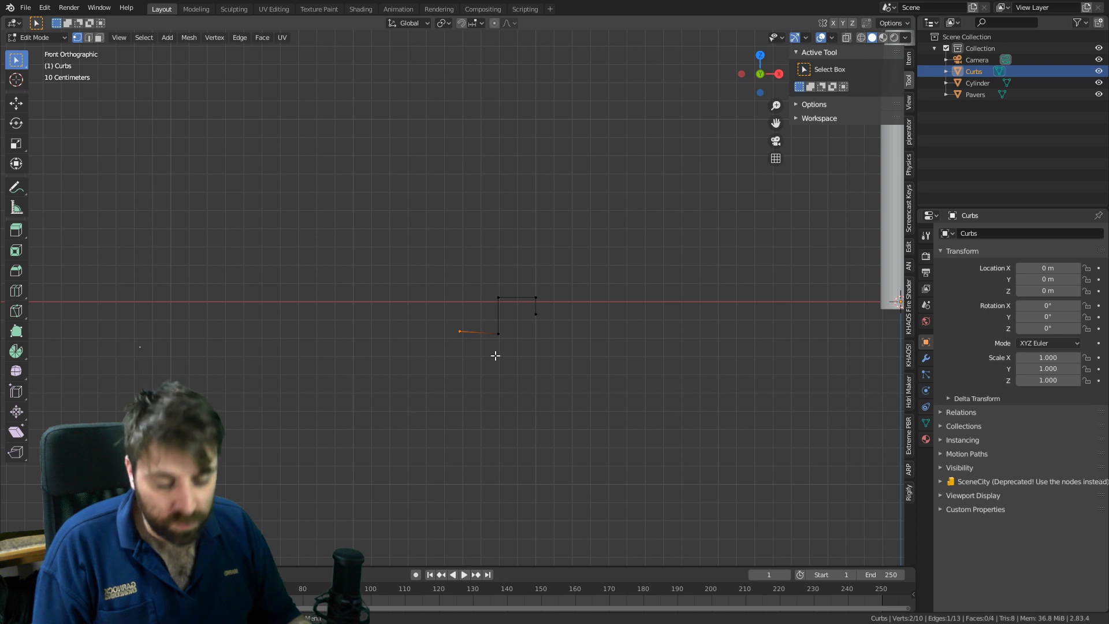
pyautogui.press('e')
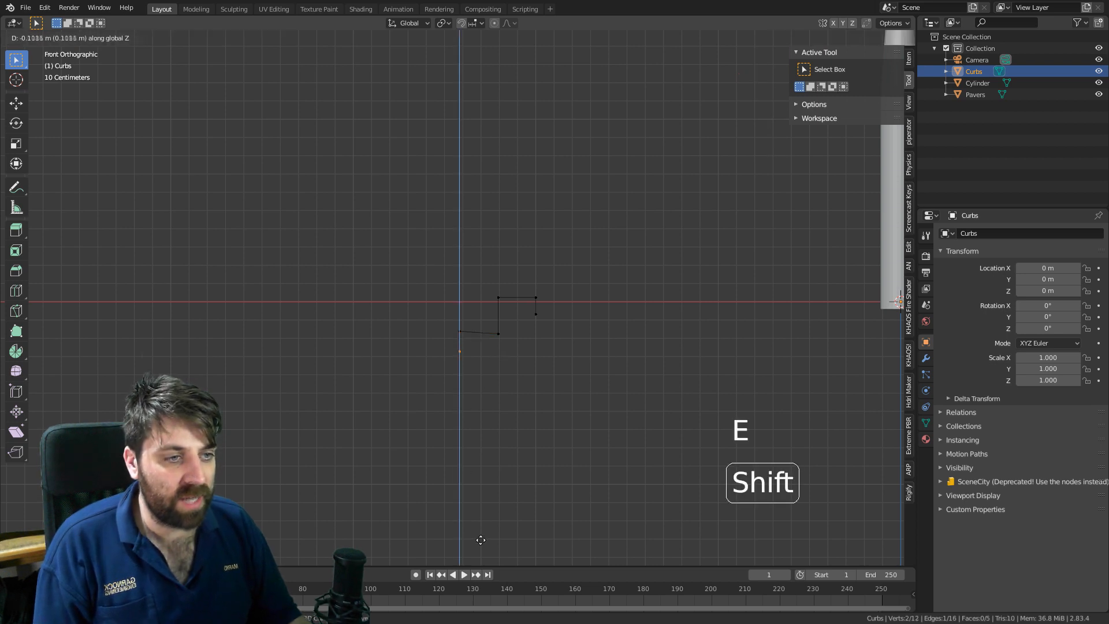
pyautogui.click(457, 416)
pyautogui.moveTo(456, 416); pyautogui.dragTo(460, 362, button='middle')
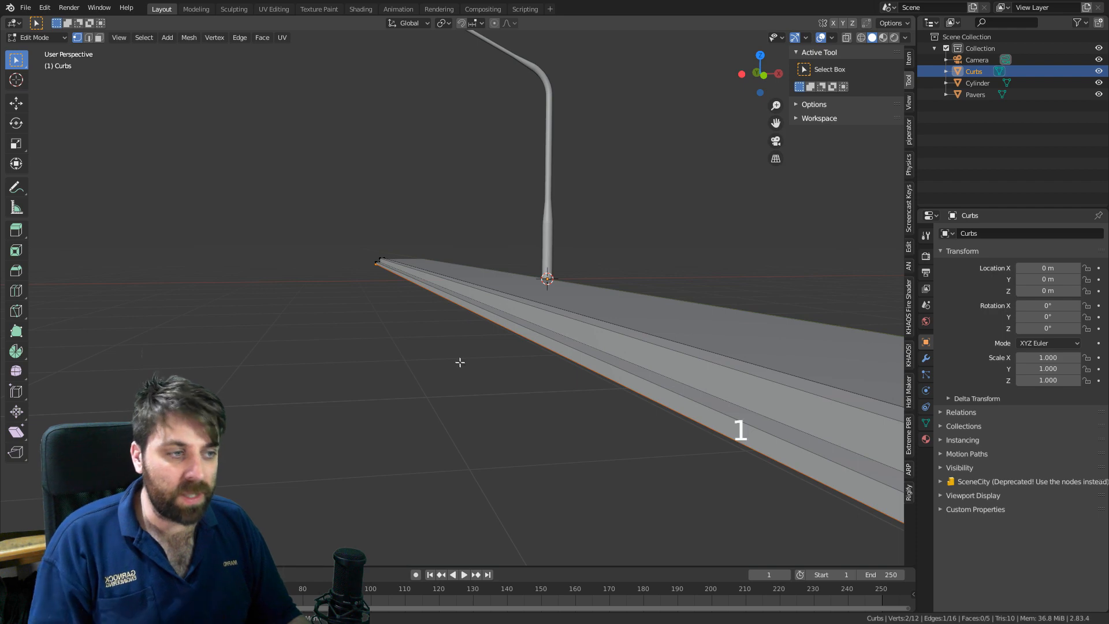
# Select the entire curb mesh, bevel its edges into small rounded corners with several segments, and return to Object Mode.
pyautogui.press('a')
pyautogui.moveTo(607, 399); pyautogui.dragTo(555, 381, button='middle')
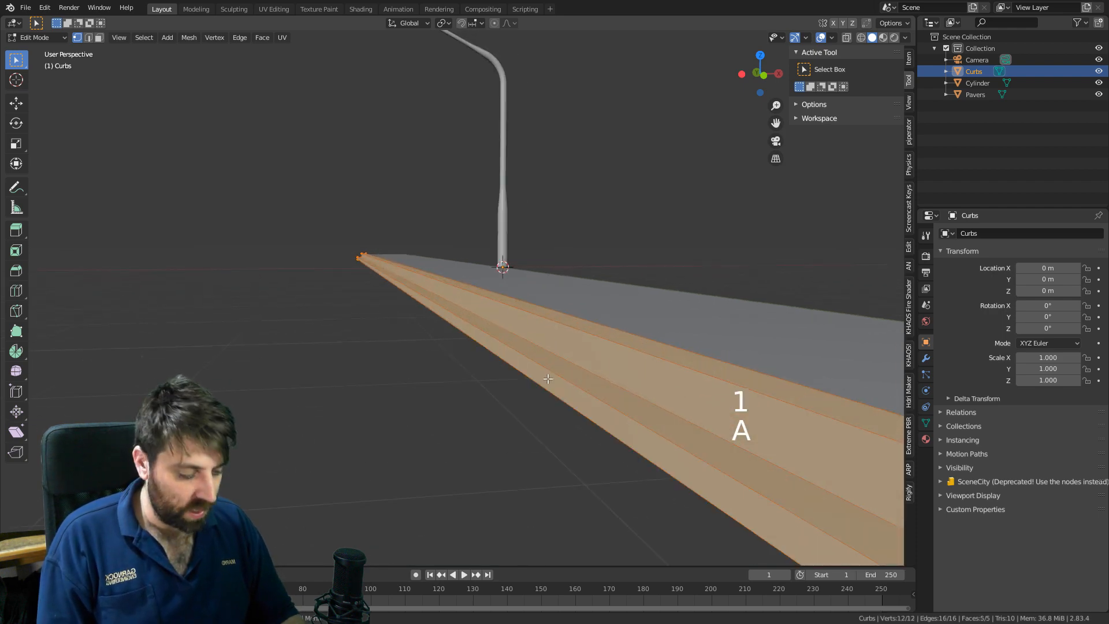
pyautogui.press('KP_1')
pyautogui.scroll(4, 548, 379)
pyautogui.scroll(4, 525, 377)
pyautogui.keyDown('shift'); pyautogui.moveTo(403, 326); pyautogui.dragTo(489, 351, button='middle'); pyautogui.keyUp('shift')
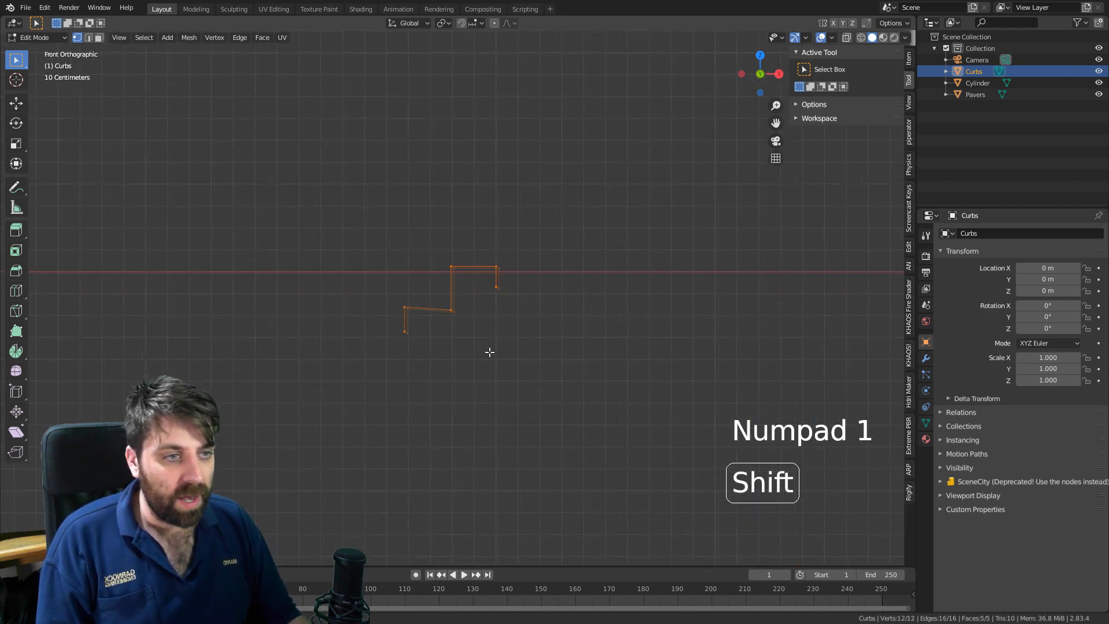
pyautogui.hotkey('ctrl', 'b')
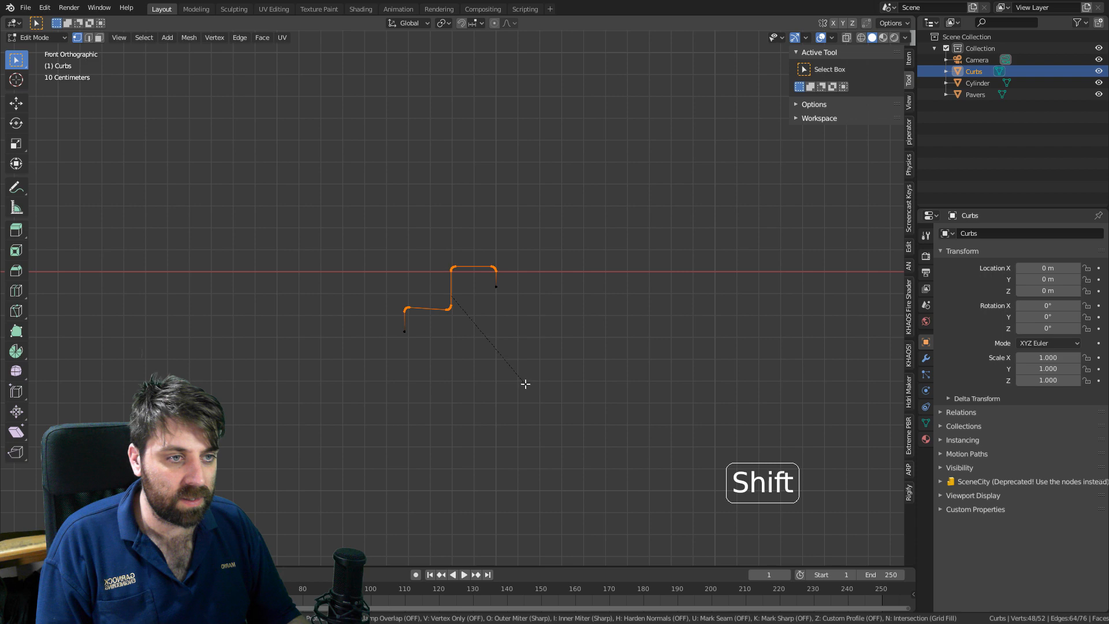
pyautogui.click(528, 385)
pyautogui.scroll(-3, 528, 385)
pyautogui.press('Tab')
# Move the street light along X, away from the curb, by about 0.21 m.
pyautogui.moveTo(488, 363); pyautogui.dragTo(435, 305, button='middle')
pyautogui.scroll(-3, 557, 389)
pyautogui.scroll(3, 528, 227)
pyautogui.click(532, 233)
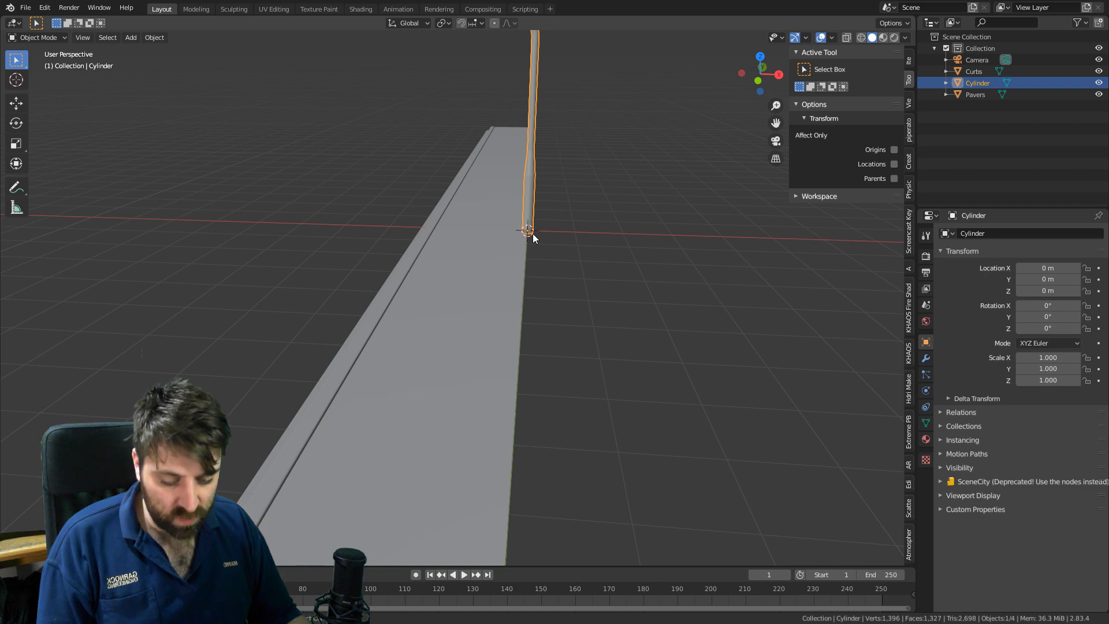
pyautogui.press('g')
pyautogui.press('x')
pyautogui.click(630, 243)
pyautogui.moveTo(630, 243); pyautogui.dragTo(586, 211, button='middle')
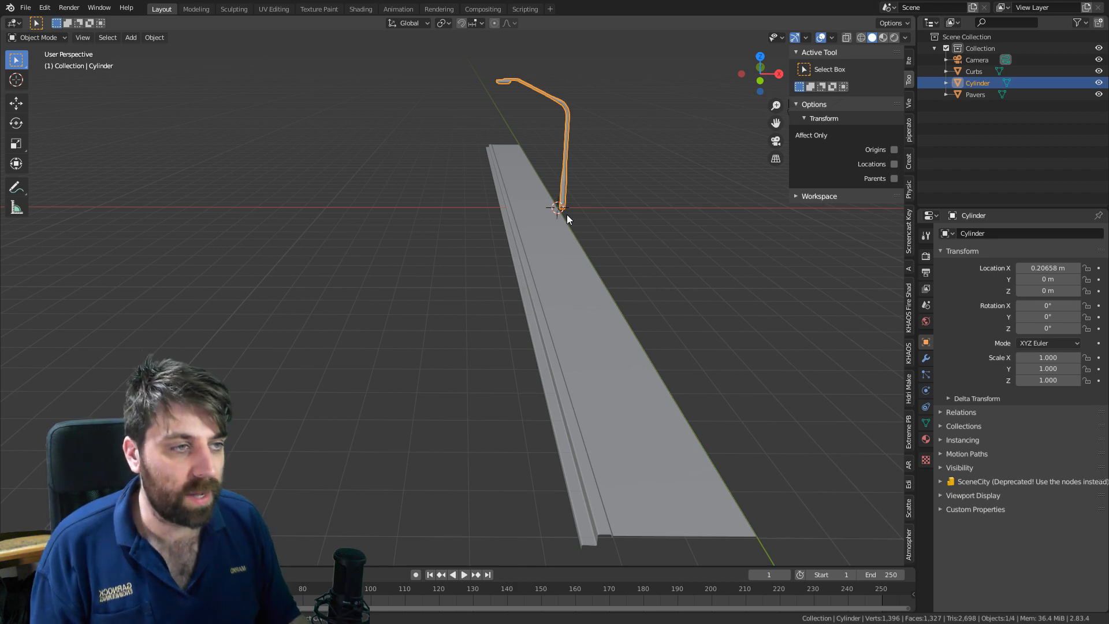
# Duplicate the curb's outermost lower long edge in place, separate the copy into its own object, and return to Object Mode.
pyautogui.moveTo(526, 335); pyautogui.dragTo(573, 281, button='middle')
pyautogui.click(618, 251)
pyautogui.press('Tab')
pyautogui.moveTo(444, 245); pyautogui.dragTo(492, 245, button='middle')
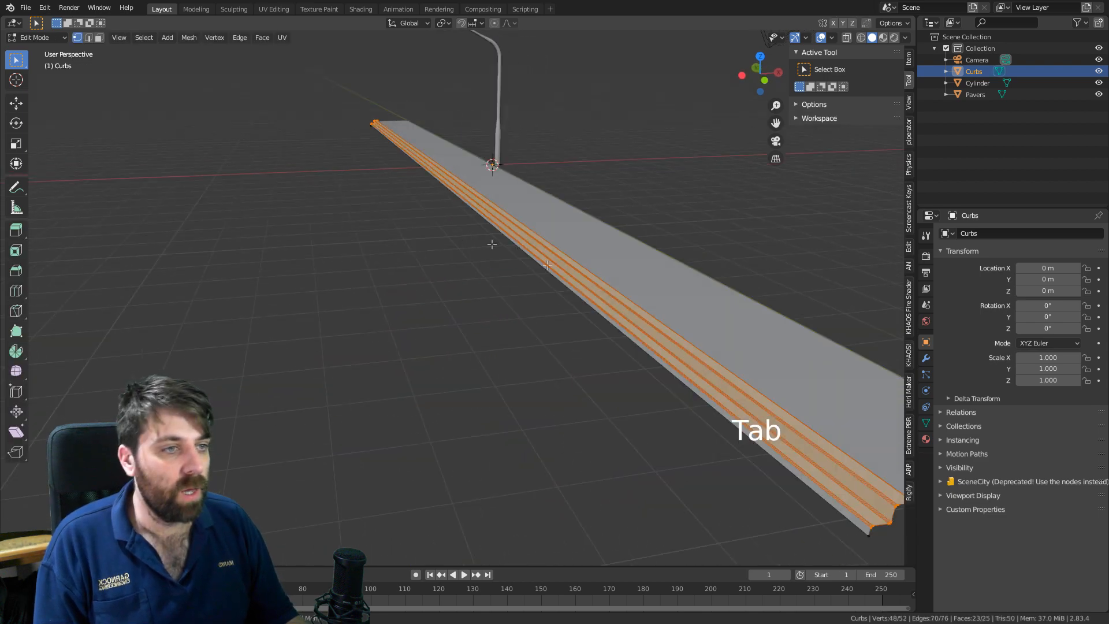
pyautogui.press('2')
pyautogui.click(714, 412)
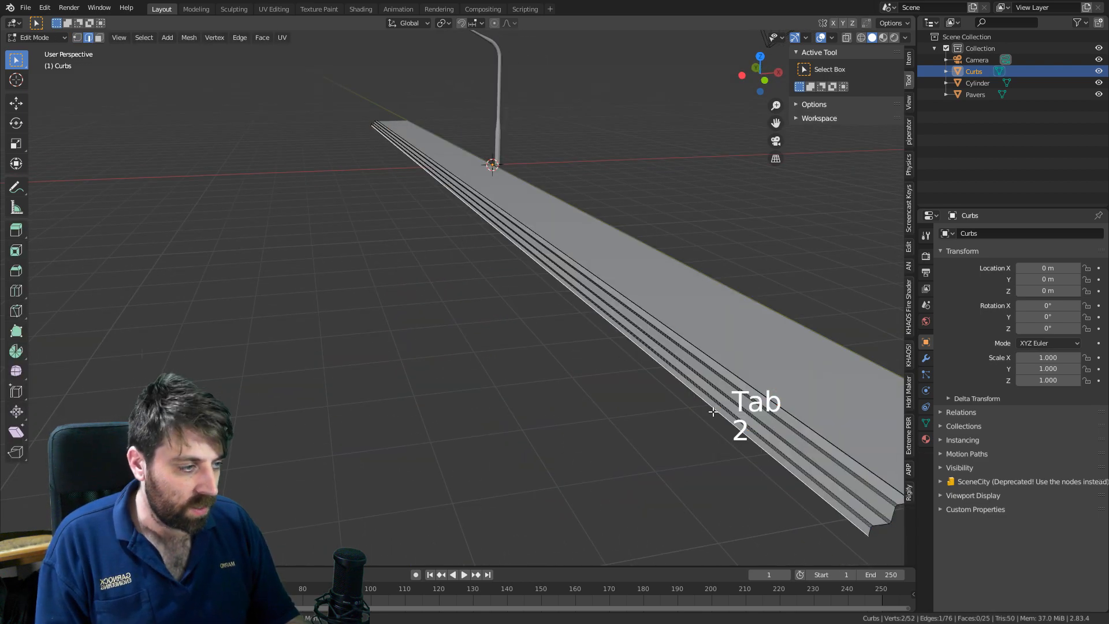
pyautogui.hotkey('shift', 'd')
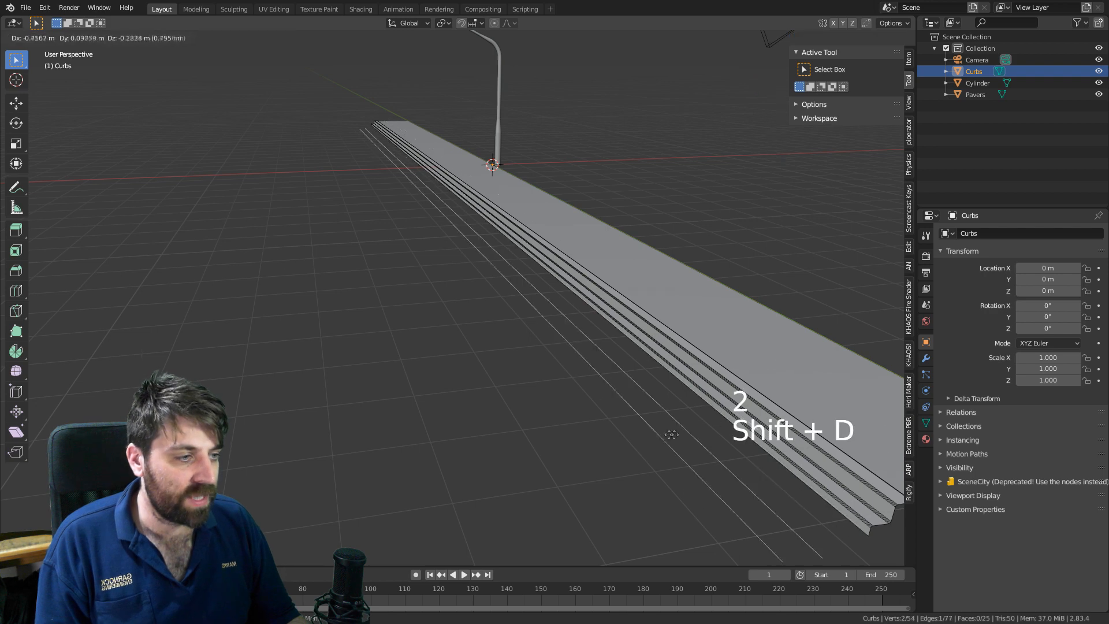
pyautogui.rightClick(673, 427)
pyautogui.press('p')
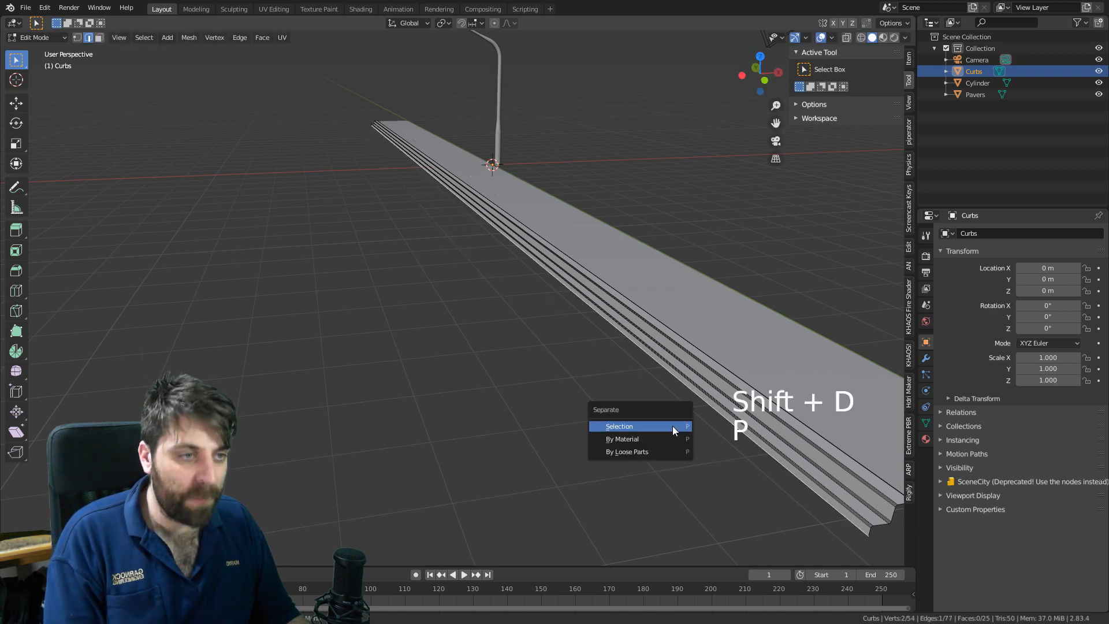
pyautogui.click(673, 425)
pyautogui.press('Tab')
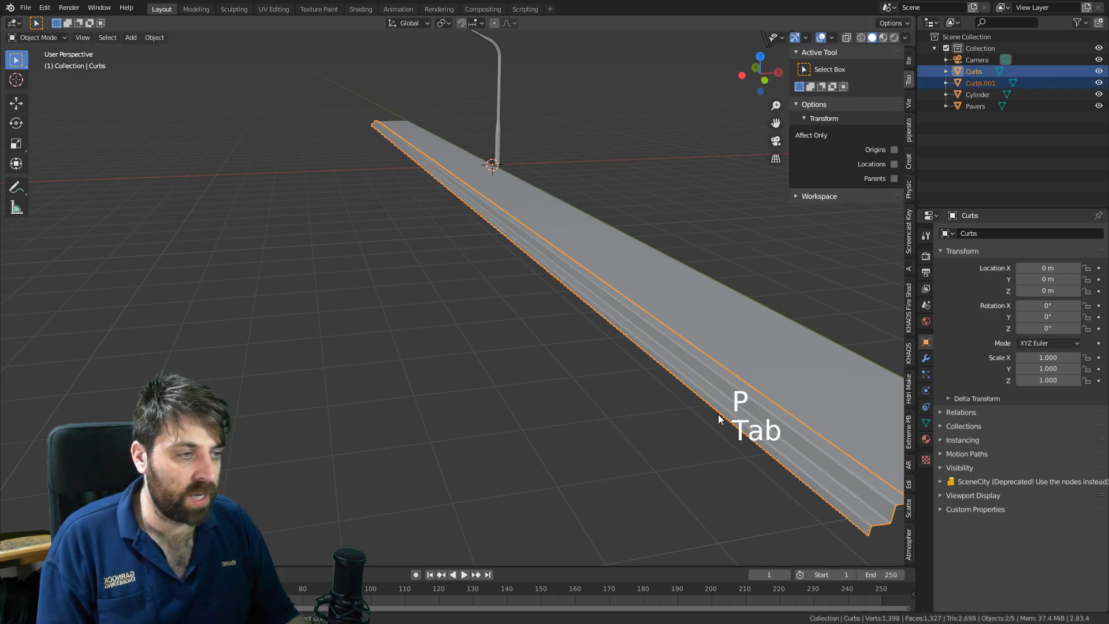
# Select the object separated from the curb and rename it as Road.
pyautogui.click(691, 426)
pyautogui.press('Tab')
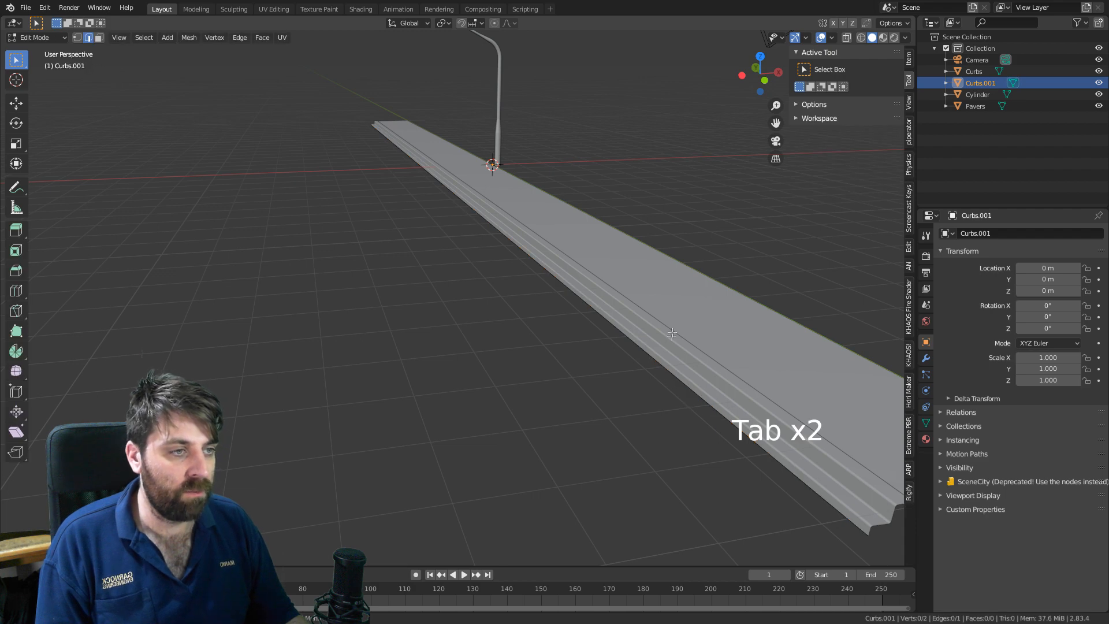
pyautogui.press('Tab')
pyautogui.doubleClick(979, 85)
pyautogui.write('Roa')
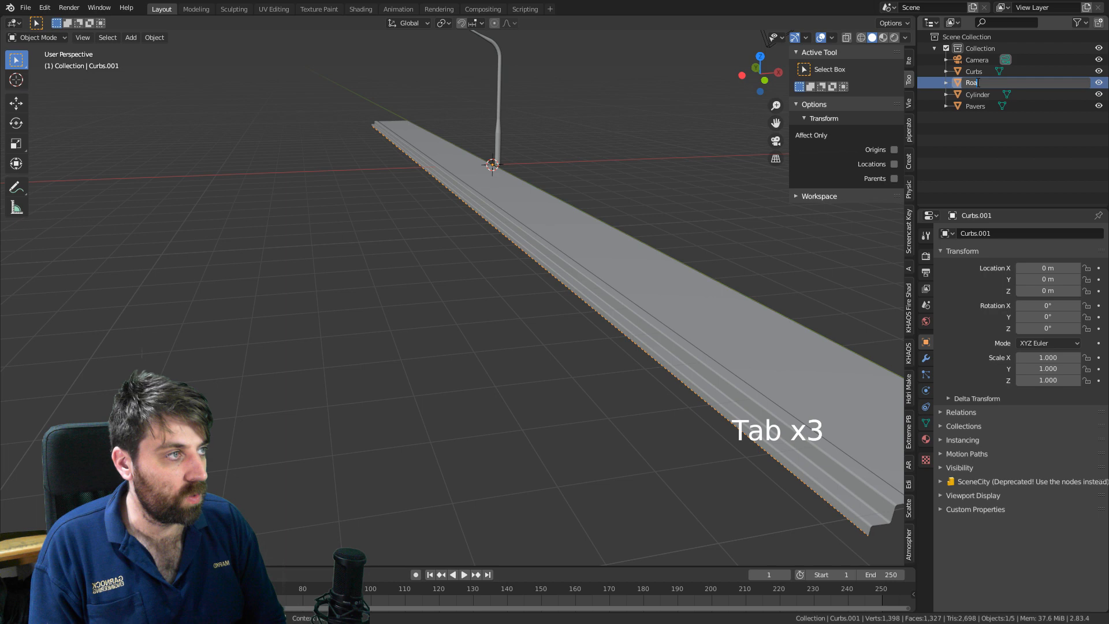
pyautogui.write('d')
pyautogui.press('Return')
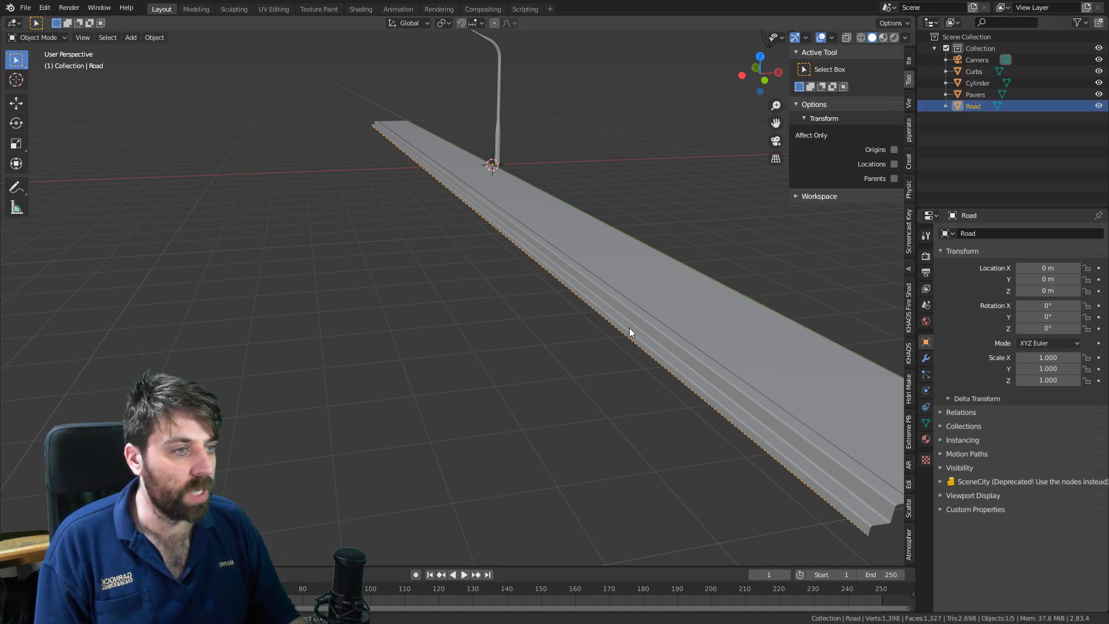
# Select the entire Road edge in Edit Mode and raise it slightly along Z, up the curb's outer face.
pyautogui.press('Tab')
pyautogui.press('KP_1')
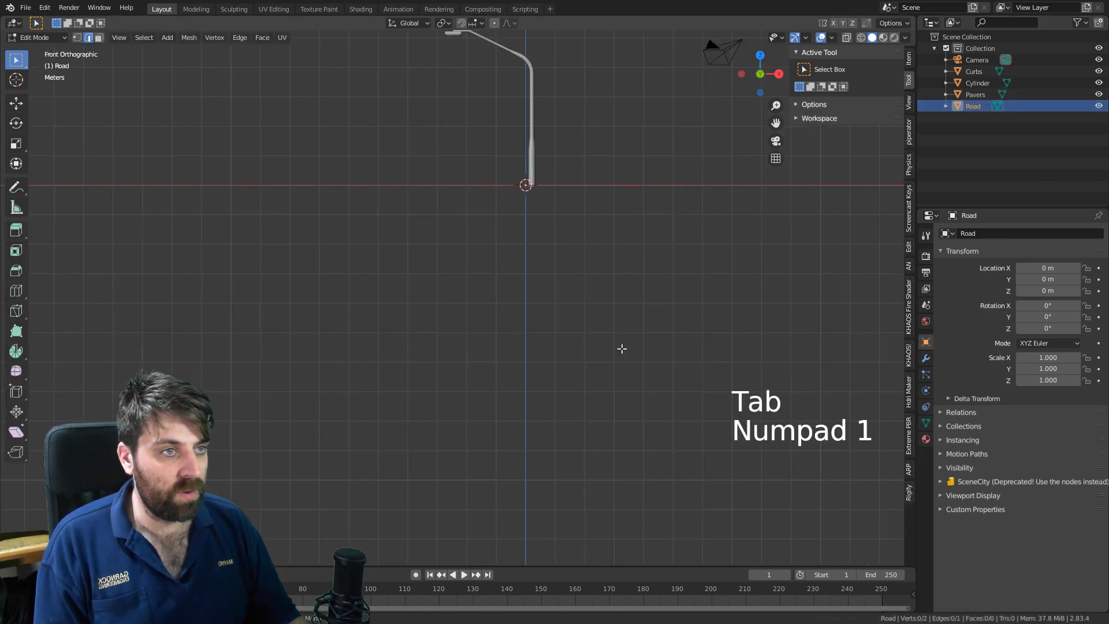
pyautogui.scroll(1, 547, 237)
pyautogui.press('a')
pyautogui.keyDown('shift'); pyautogui.moveTo(515, 200); pyautogui.dragTo(588, 285, button='middle'); pyautogui.keyUp('shift')
pyautogui.scroll(5, 533, 300)
pyautogui.scroll(-1, 534, 300)
pyautogui.press('1')
pyautogui.press('KP_1')
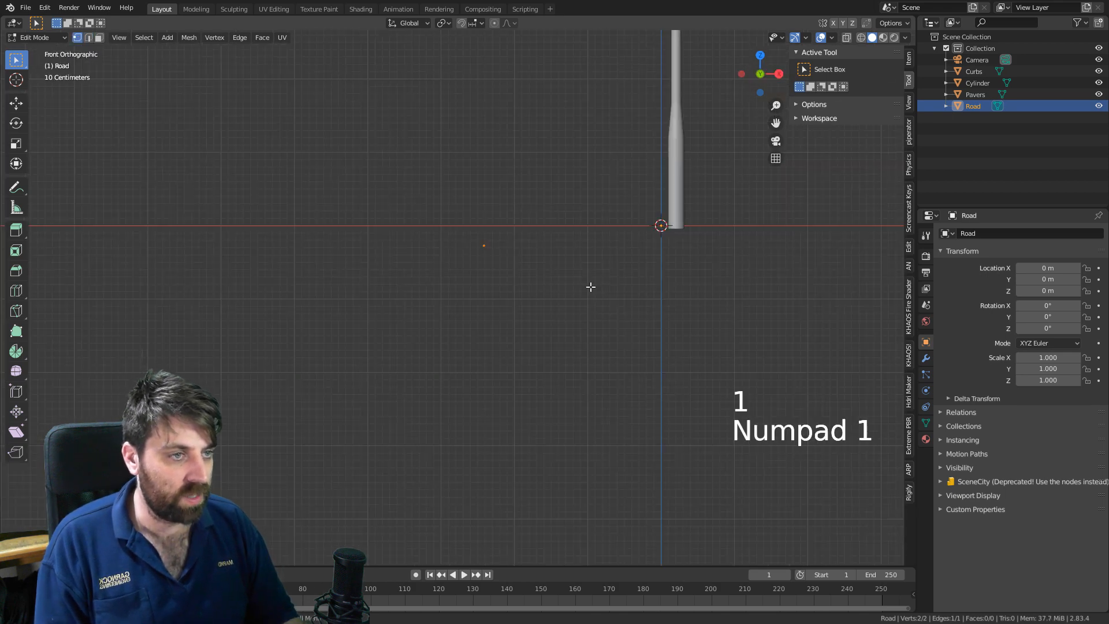
pyautogui.keyDown('shift'); pyautogui.moveTo(540, 255); pyautogui.dragTo(567, 297, button='middle'); pyautogui.keyUp('shift')
pyautogui.scroll(3, 567, 296)
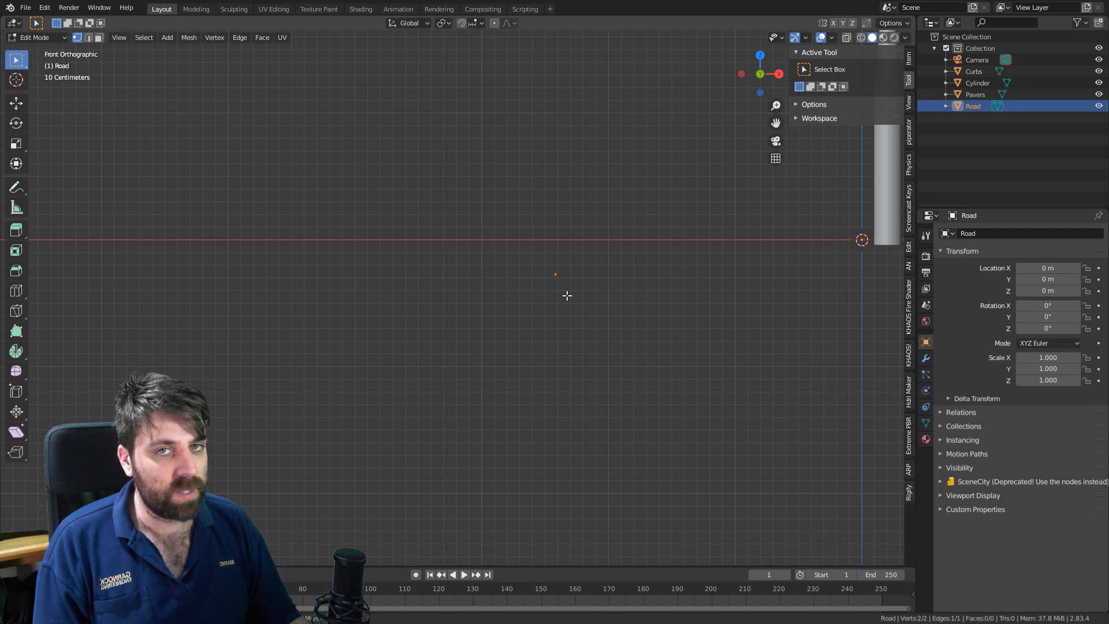
pyautogui.scroll(4, 572, 285)
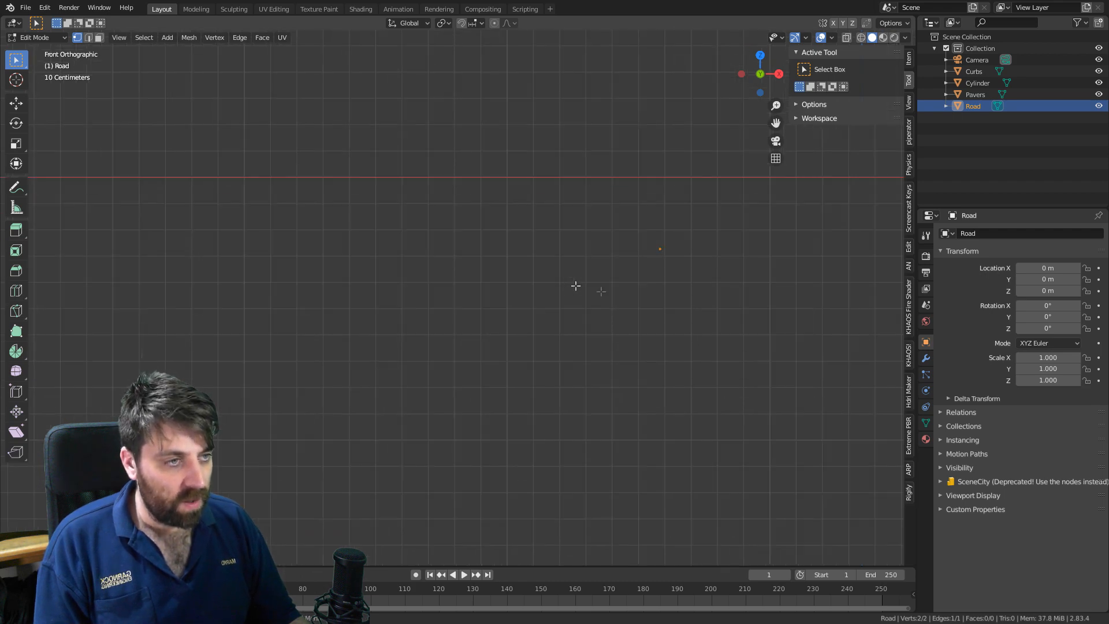
pyautogui.press('z')
pyautogui.rightClick(436, 176)
pyautogui.moveTo(437, 178)
pyautogui.mouseDown(button='middle')
pyautogui.moveTo(458, 195)
pyautogui.moveTo(444, 215)
pyautogui.moveTo(181, 181)
pyautogui.moveTo(334, 210)
pyautogui.moveTo(353, 189)
pyautogui.moveTo(410, 312)
pyautogui.mouseUp(button='middle')
pyautogui.press('g')
pyautogui.press('z')
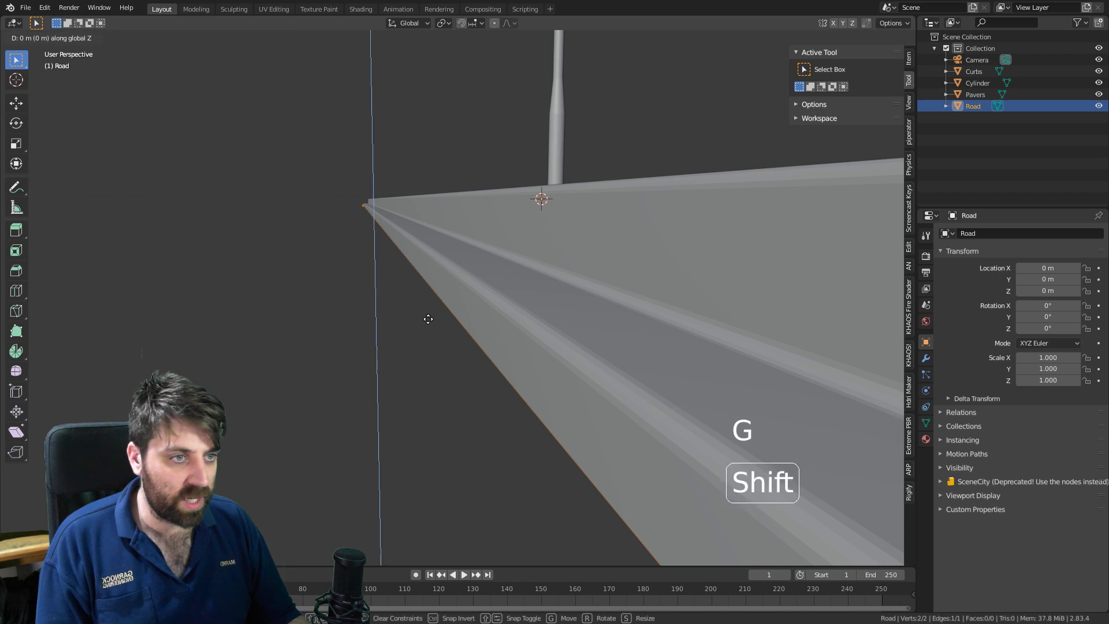
pyautogui.click(428, 280)
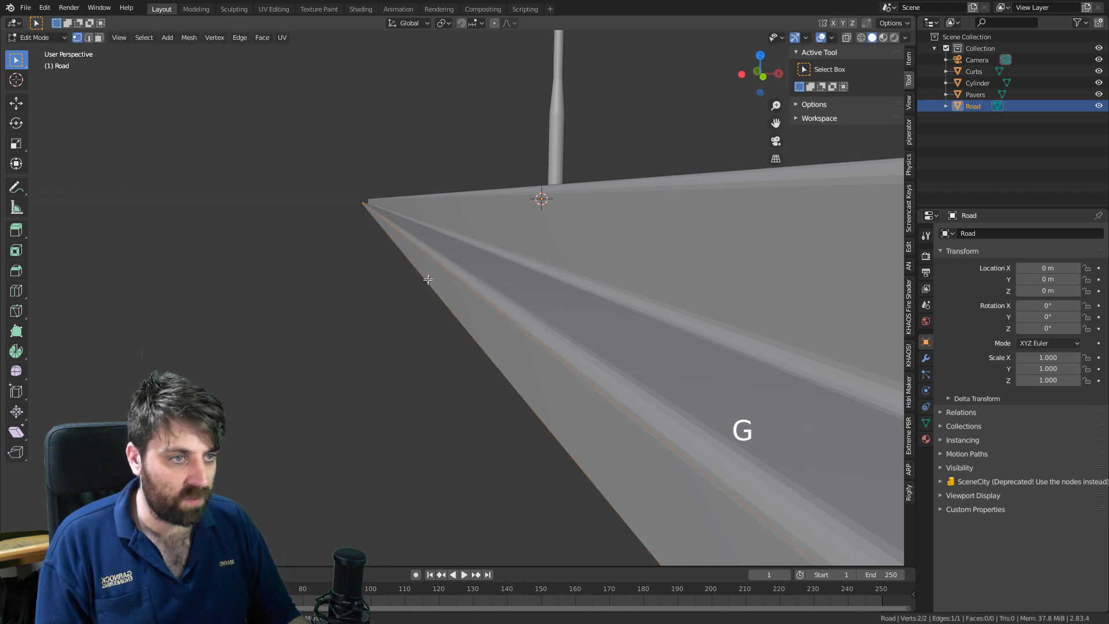
# Extrude the road edge along X away from the curb and move the new edge farther out to widen the road.
pyautogui.press('KP_3')
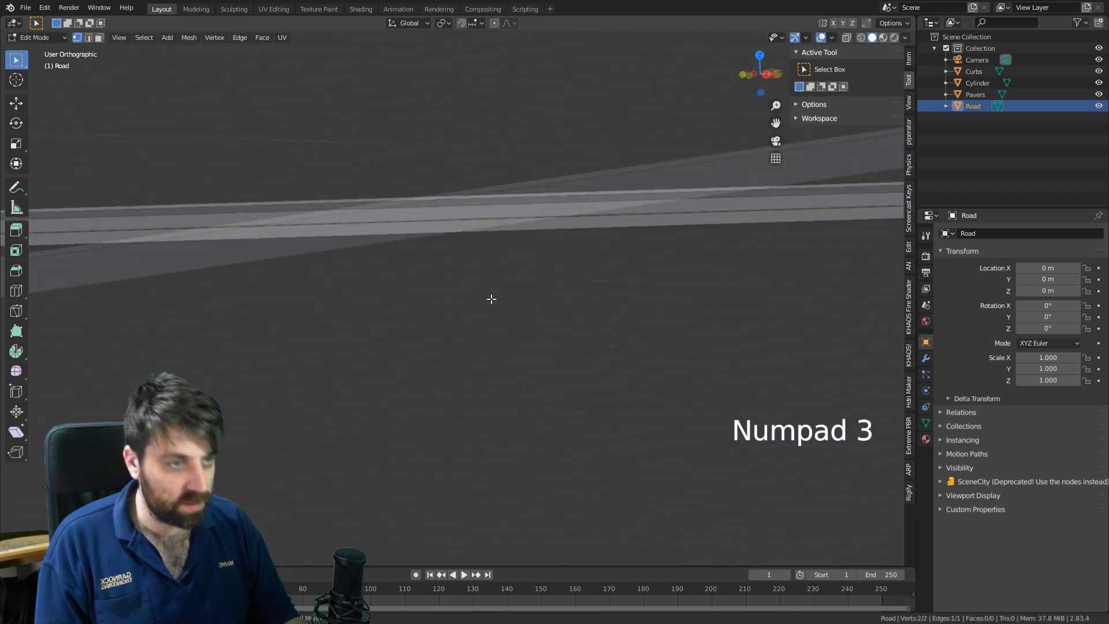
pyautogui.press('KP_1')
pyautogui.keyDown('shift'); pyautogui.moveTo(491, 299); pyautogui.dragTo(627, 327, button='middle'); pyautogui.keyUp('shift')
pyautogui.press('e')
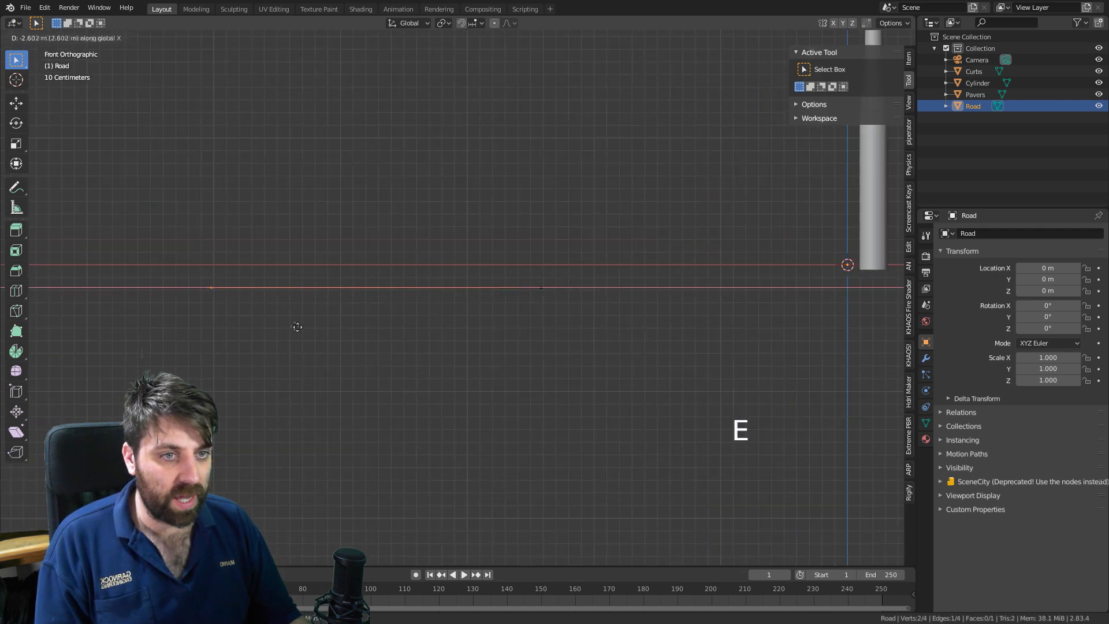
pyautogui.click(174, 334)
pyautogui.moveTo(275, 308); pyautogui.dragTo(397, 298, button='middle')
pyautogui.scroll(-2, 301, 337)
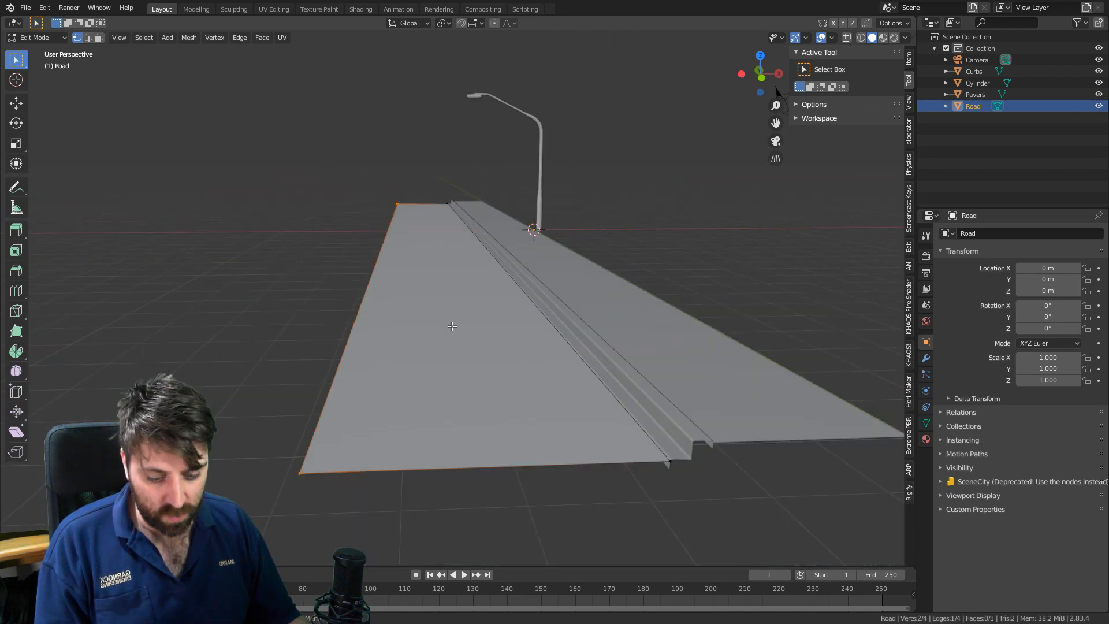
pyautogui.press('g')
pyautogui.click(360, 364)
pyautogui.scroll(-1, 370, 363)
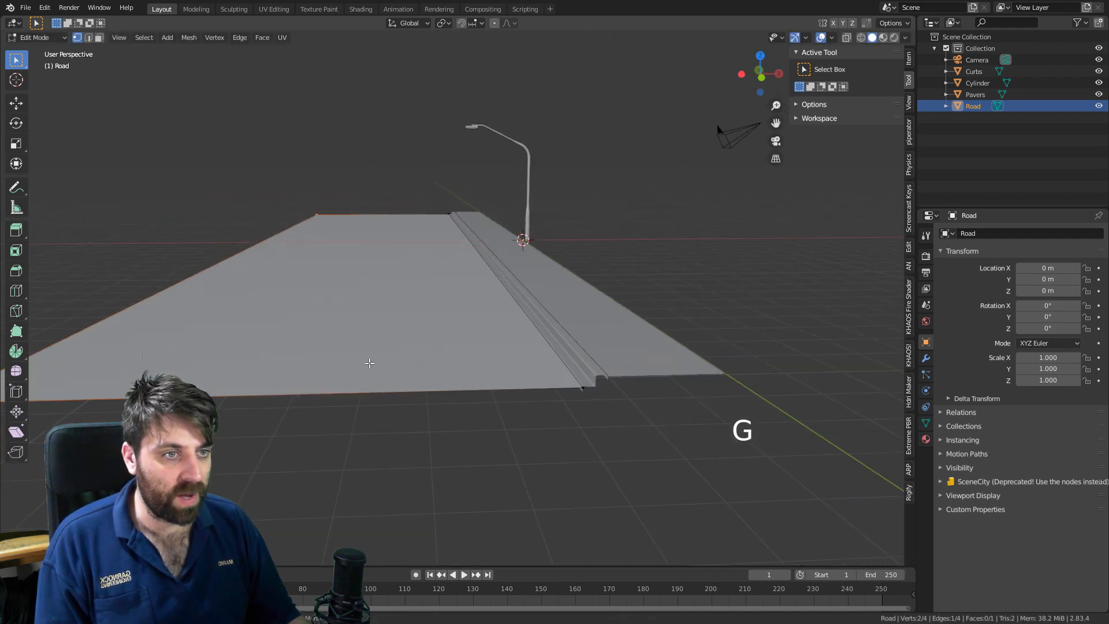
# Add five evenly spaced loop cuts running lengthwise along the road surface.
pyautogui.hotkey('ctrl', 'r')
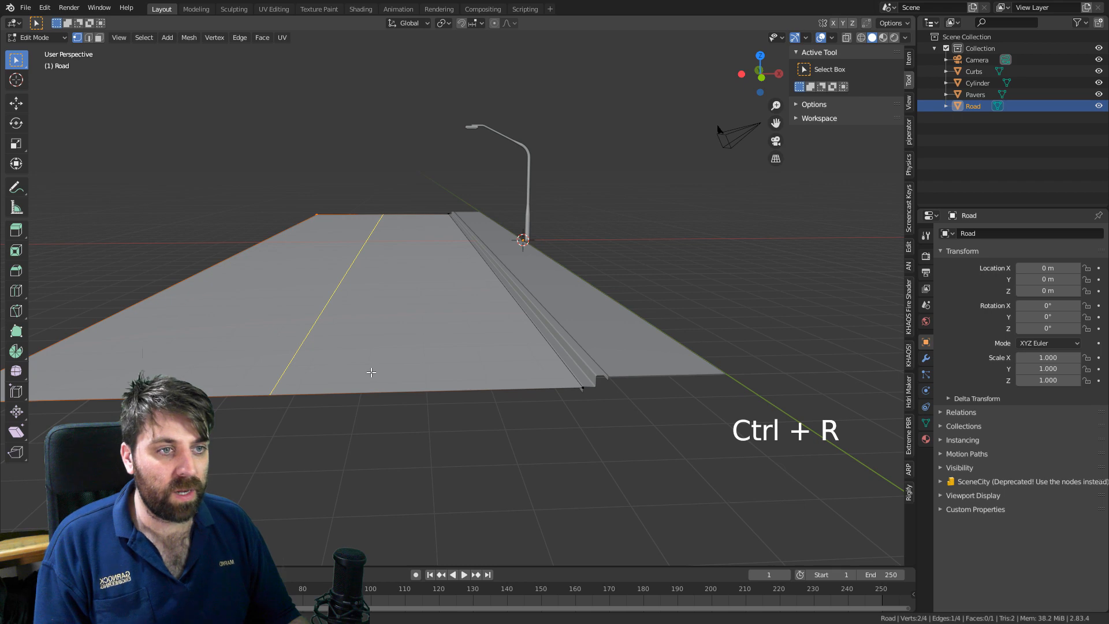
pyautogui.scroll(4, 370, 373)
pyautogui.click(371, 373)
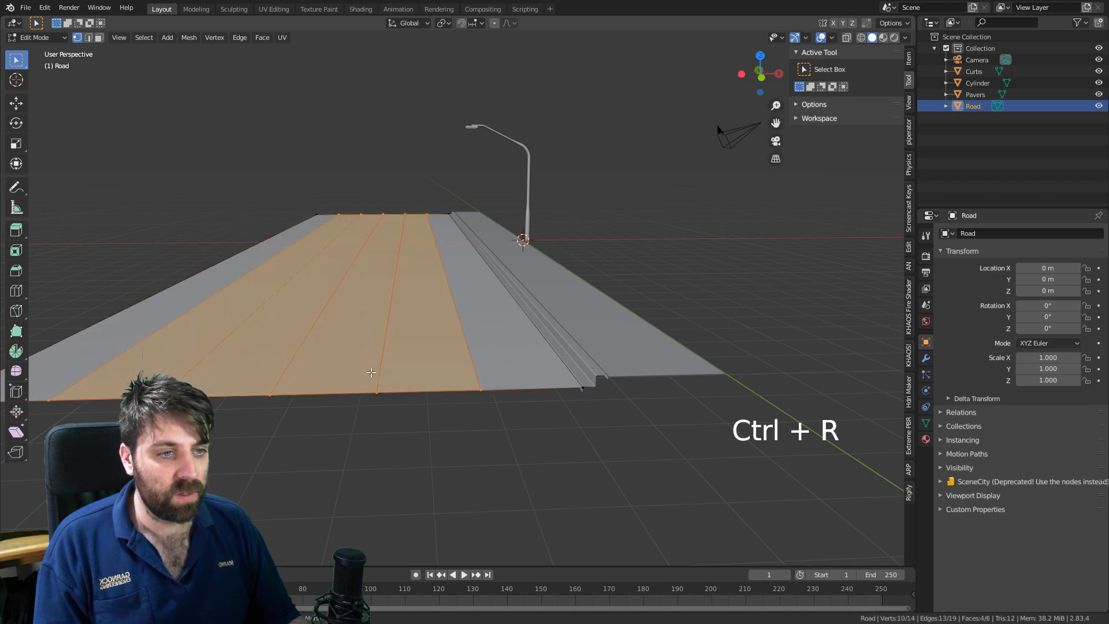
pyautogui.rightClick(332, 368)
# Select every road strip except the one beside the curb and raise them along Z by about 0.02 m.
pyautogui.press('3')
pyautogui.click(398, 353)
pyautogui.keyDown('shift'); pyautogui.click(350, 355); pyautogui.keyUp('shift')
pyautogui.keyDown('shift'); pyautogui.click(272, 354); pyautogui.keyUp('shift')
pyautogui.keyDown('shift'); pyautogui.click(104, 346); pyautogui.keyUp('shift')
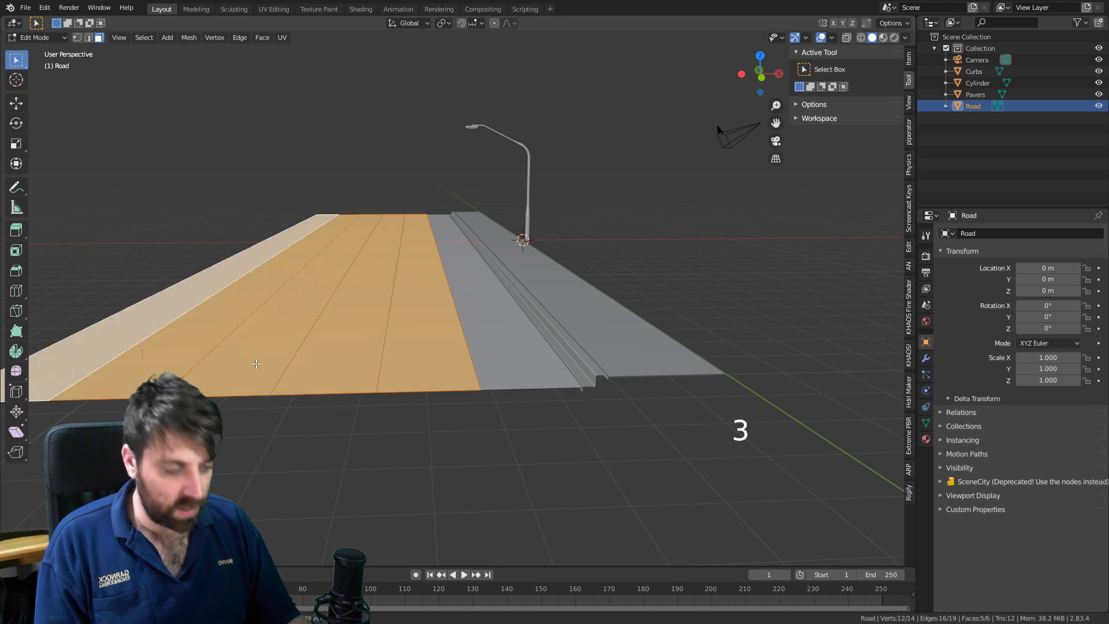
pyautogui.press('KP_3')
pyautogui.press('KP_1')
pyautogui.keyDown('shift'); pyautogui.moveTo(447, 326); pyautogui.dragTo(527, 391, button='middle'); pyautogui.keyUp('shift')
pyautogui.scroll(3, 527, 391)
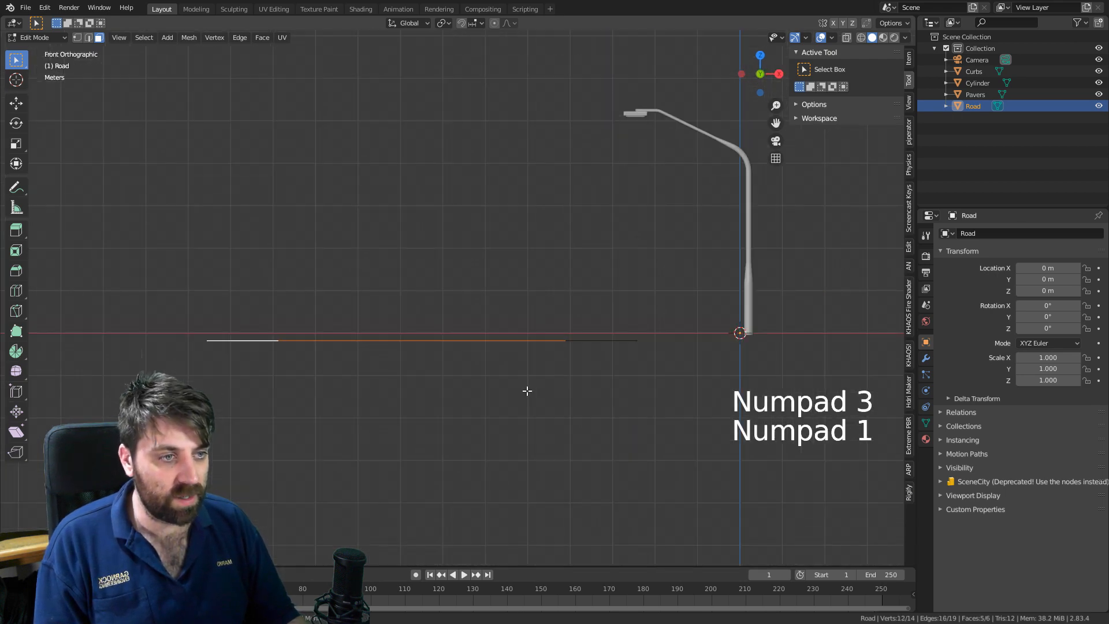
pyautogui.press('g')
pyautogui.press('z')
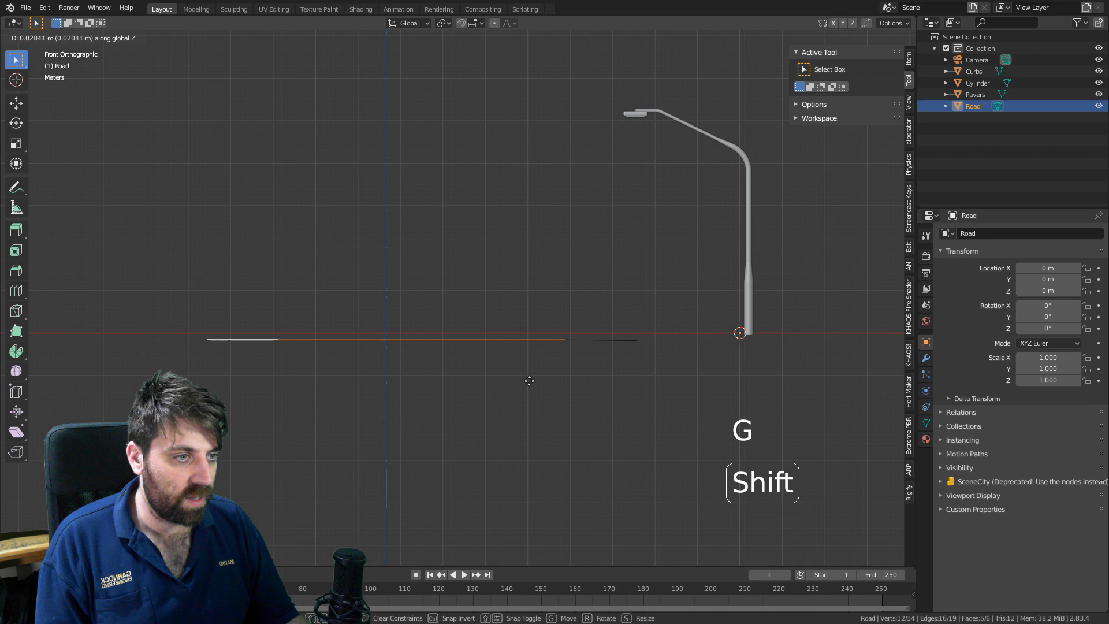
pyautogui.click(530, 378)
# Try to deselect the road vertices nearest the curb and raise the remaining ones along Z, and undo the move.
pyautogui.press('b')
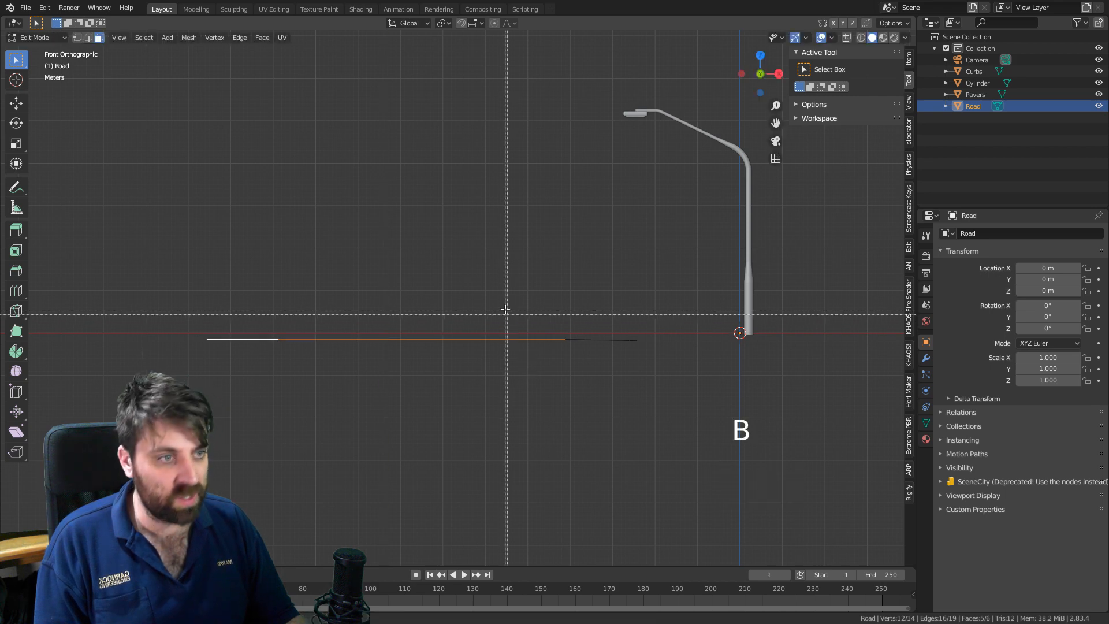
pyautogui.press('b')
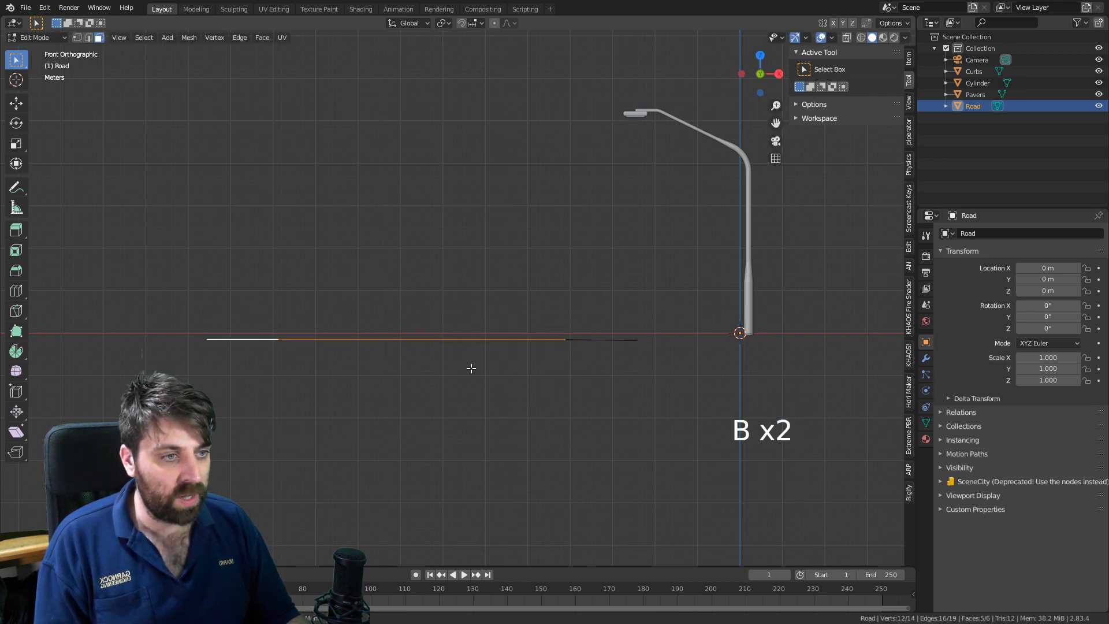
pyautogui.press('1')
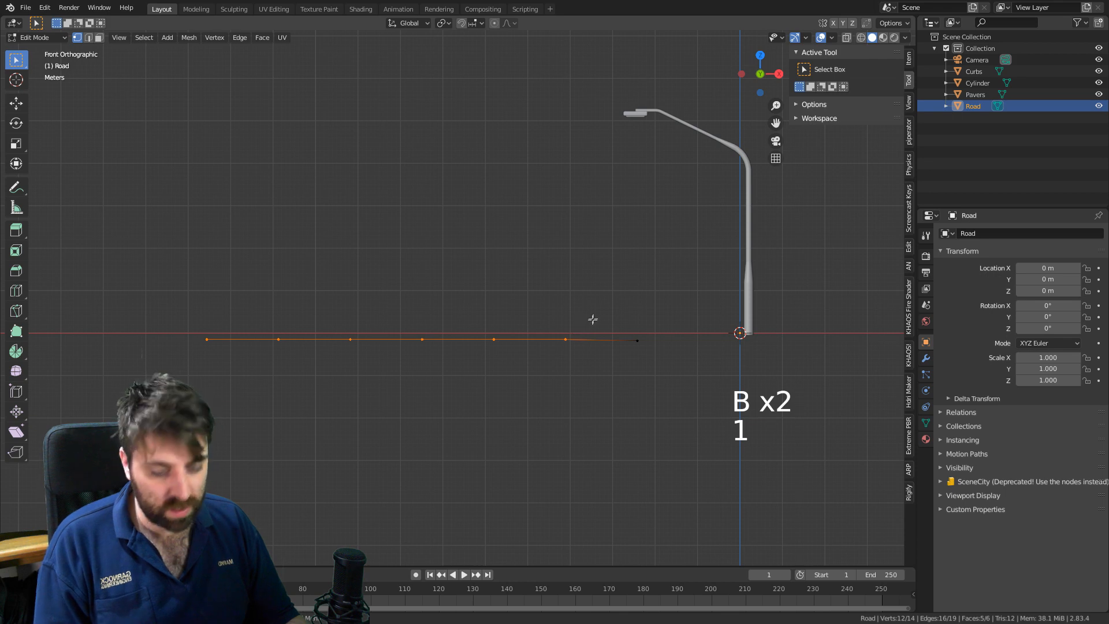
pyautogui.press('b')
pyautogui.moveTo(594, 319); pyautogui.dragTo(489, 370, button='middle')
pyautogui.press('b')
pyautogui.moveTo(501, 307); pyautogui.dragTo(468, 387)
pyautogui.press('g')
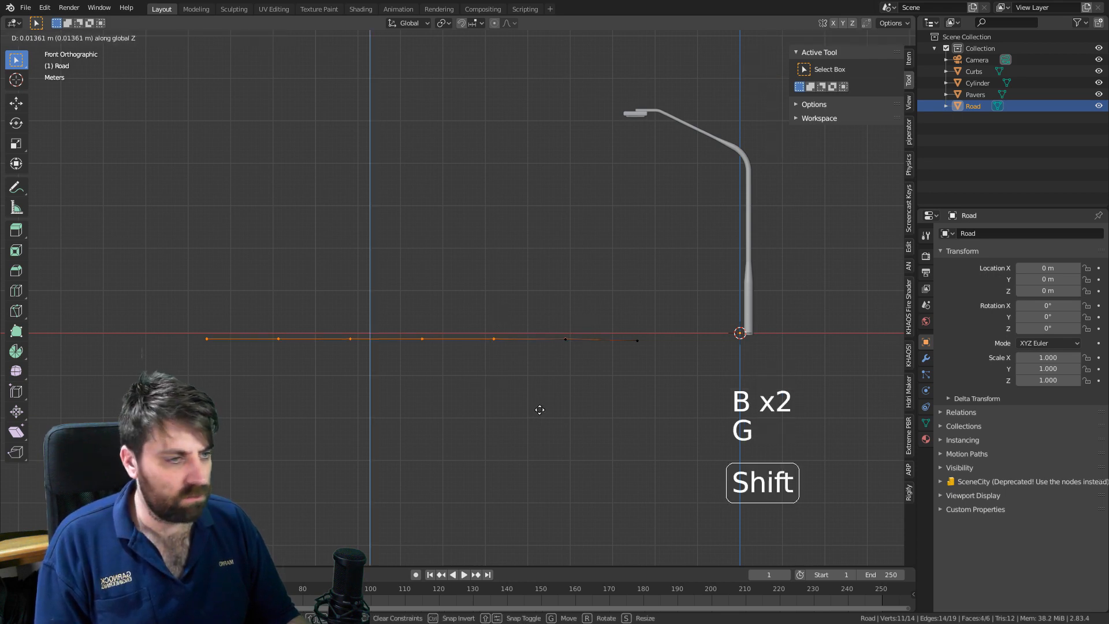
pyautogui.rightClick(539, 412)
pyautogui.hotkey('ctrl', 'z')
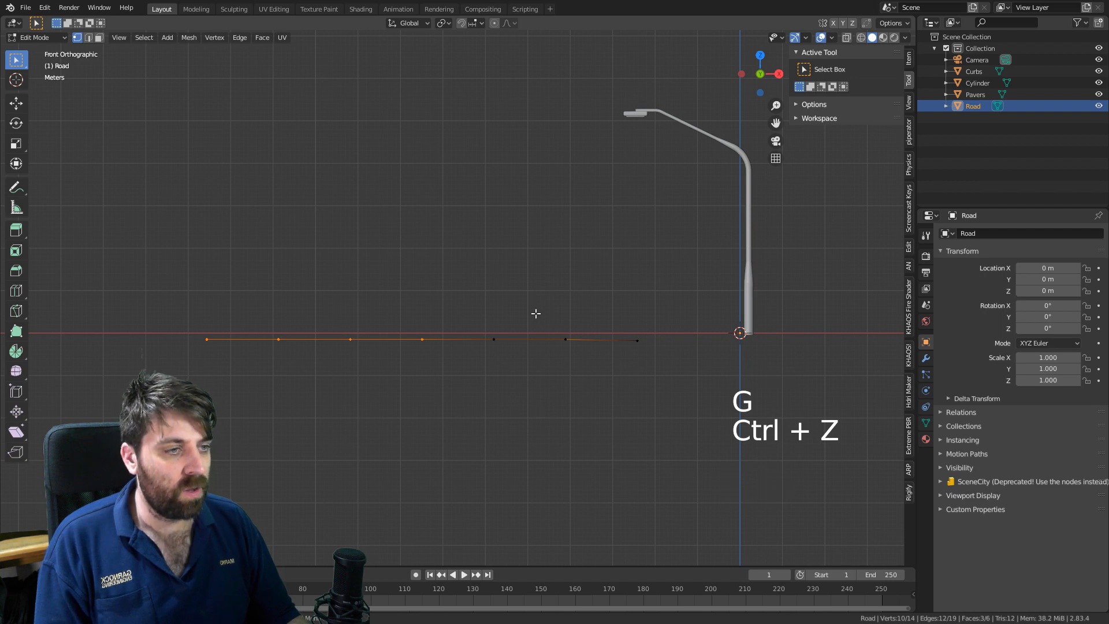
# Switch the viewport to wireframe shading and show the road's profile from the front.
pyautogui.moveTo(536, 313); pyautogui.dragTo(539, 327, button='middle')
pyautogui.scroll(-5, 489, 266)
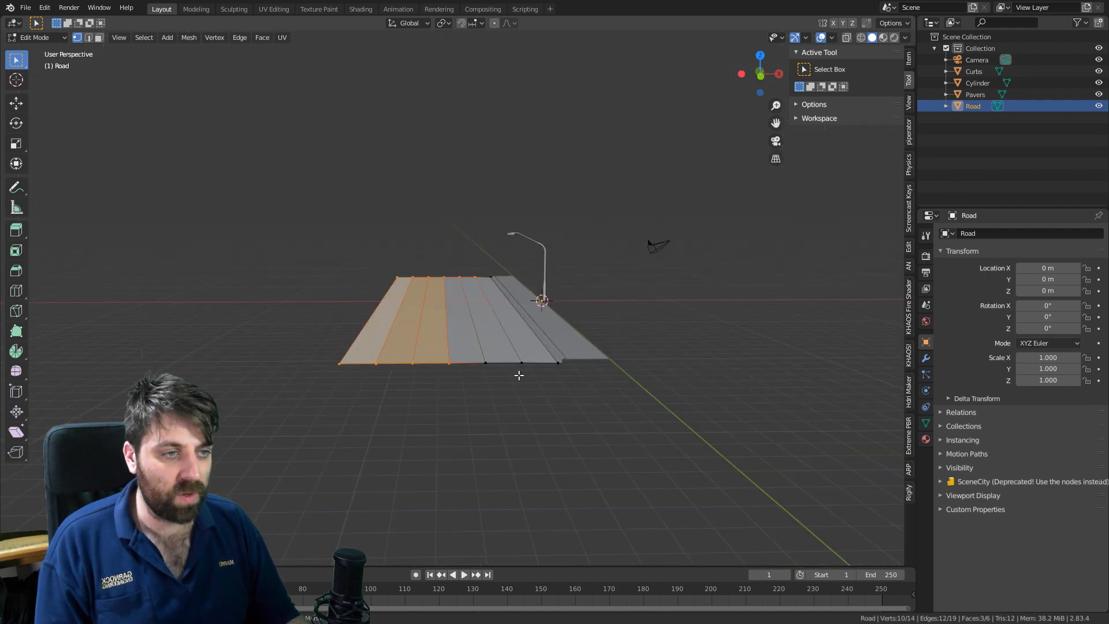
pyautogui.press('z')
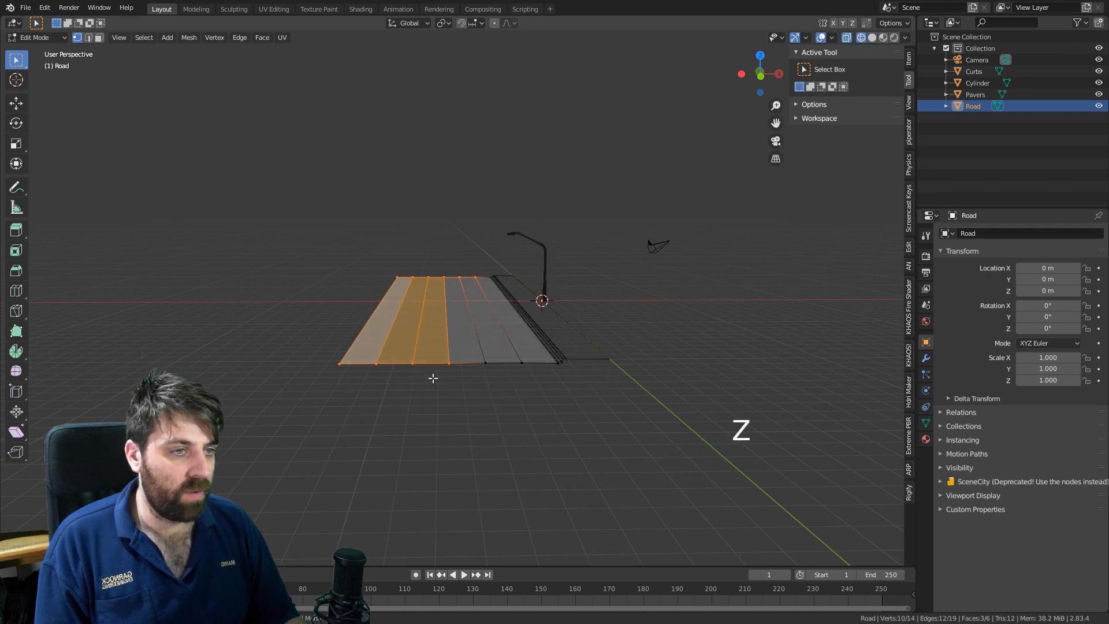
pyautogui.press('KP_3')
pyautogui.press('KP_1')
pyautogui.scroll(5, 433, 378)
pyautogui.scroll(3, 433, 378)
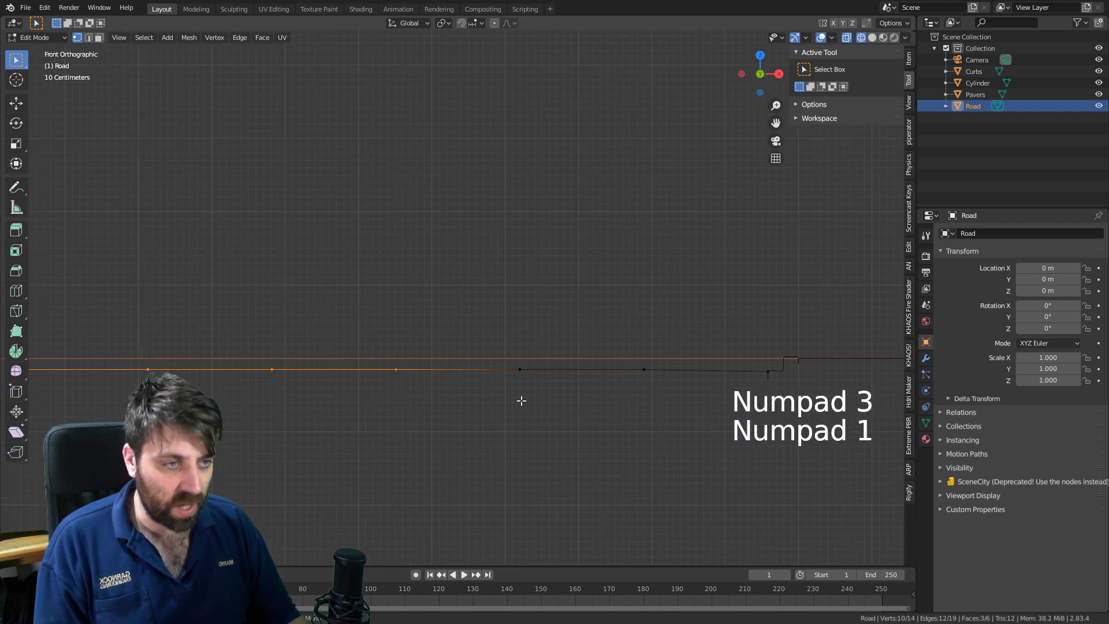
# Deselect the road's vertex rows nearest the curb and raise the four outer rows slightly along Z to crown the road.
pyautogui.press('b')
pyautogui.moveTo(602, 344); pyautogui.dragTo(445, 411, button='middle')
pyautogui.press('g')
pyautogui.press('z')
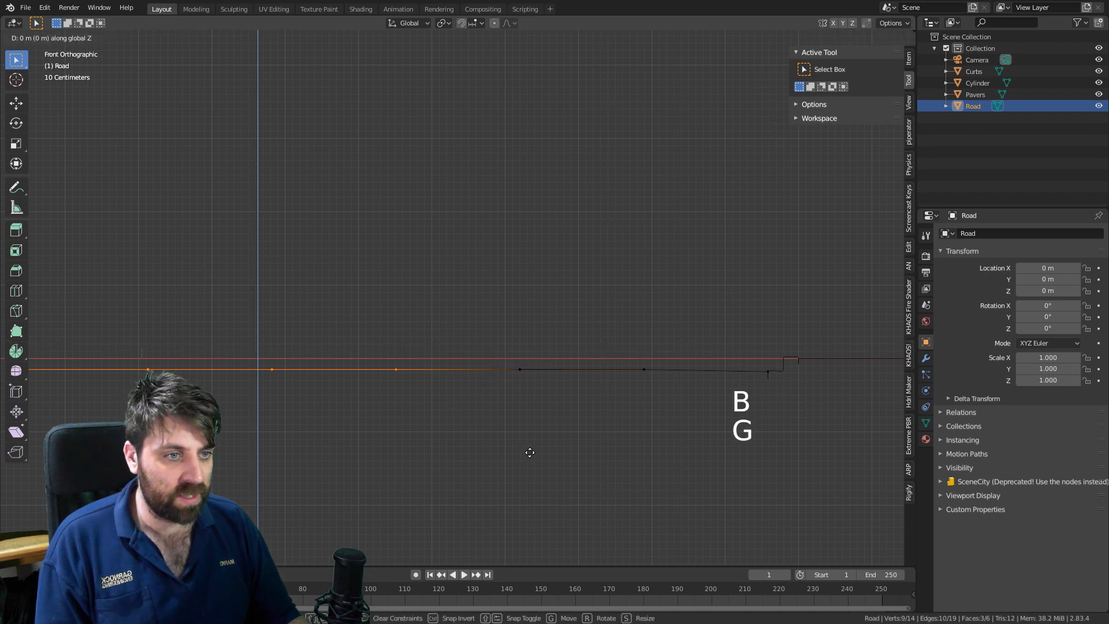
pyautogui.press('shift')
pyautogui.rightClick(536, 434)
pyautogui.press('b')
pyautogui.moveTo(687, 315); pyautogui.dragTo(595, 441, button='middle')
pyautogui.press('g')
pyautogui.press('z')
pyautogui.press('shift')
pyautogui.click(591, 430)
# Leave Edit Mode on the road and return the viewport to solid shading.
pyautogui.press('Tab')
pyautogui.moveTo(590, 430)
pyautogui.mouseDown(button='middle')
pyautogui.moveTo(491, 417)
pyautogui.moveTo(519, 437)
pyautogui.moveTo(553, 423)
pyautogui.moveTo(546, 433)
pyautogui.mouseUp(button='middle')
pyautogui.press('z')
pyautogui.click(589, 442)
pyautogui.scroll(-4, 588, 443)
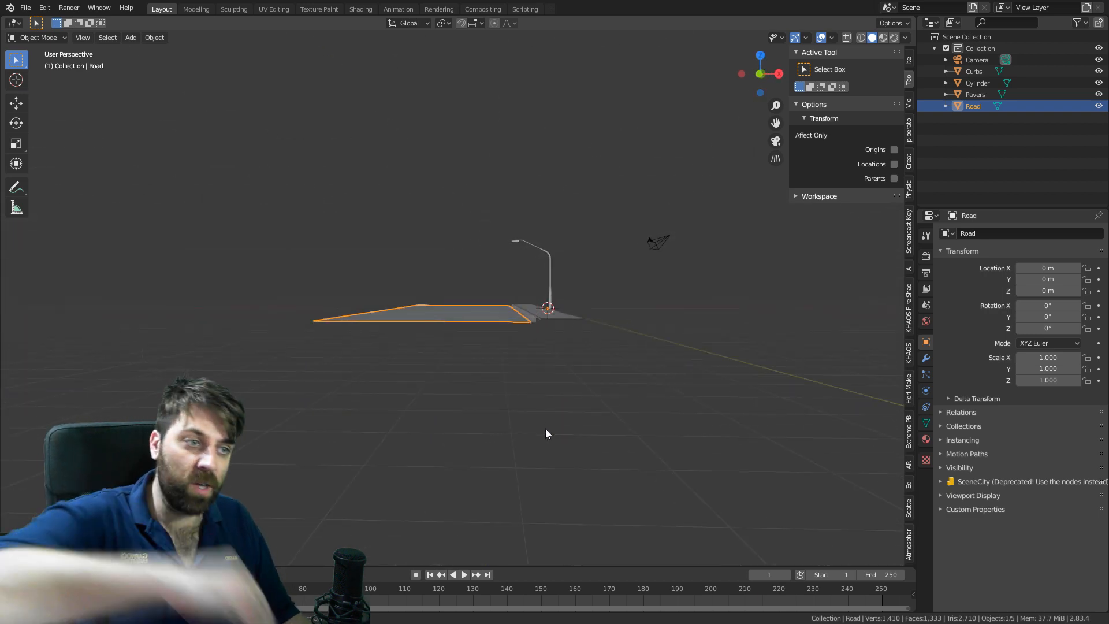
# Examine the street light's placement relative to the paver sidewalk, curb and road.
pyautogui.moveTo(535, 428); pyautogui.dragTo(423, 398, button='middle')
pyautogui.scroll(2, 427, 404)
pyautogui.scroll(2, 452, 415)
pyautogui.scroll(2, 444, 398)
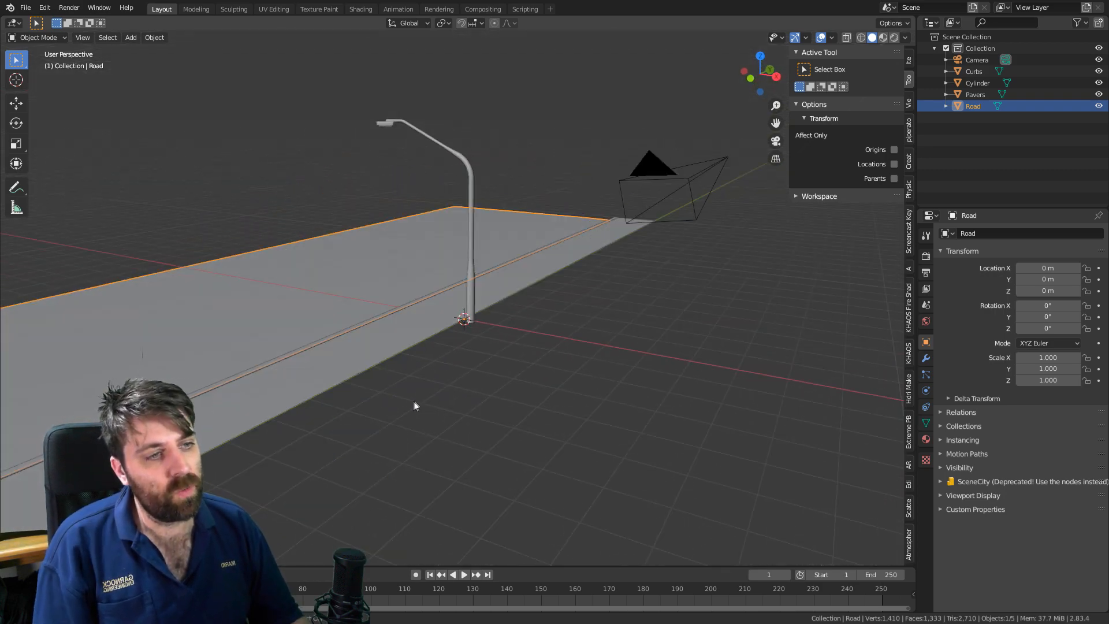
pyautogui.moveTo(418, 415); pyautogui.dragTo(410, 444, button='middle')
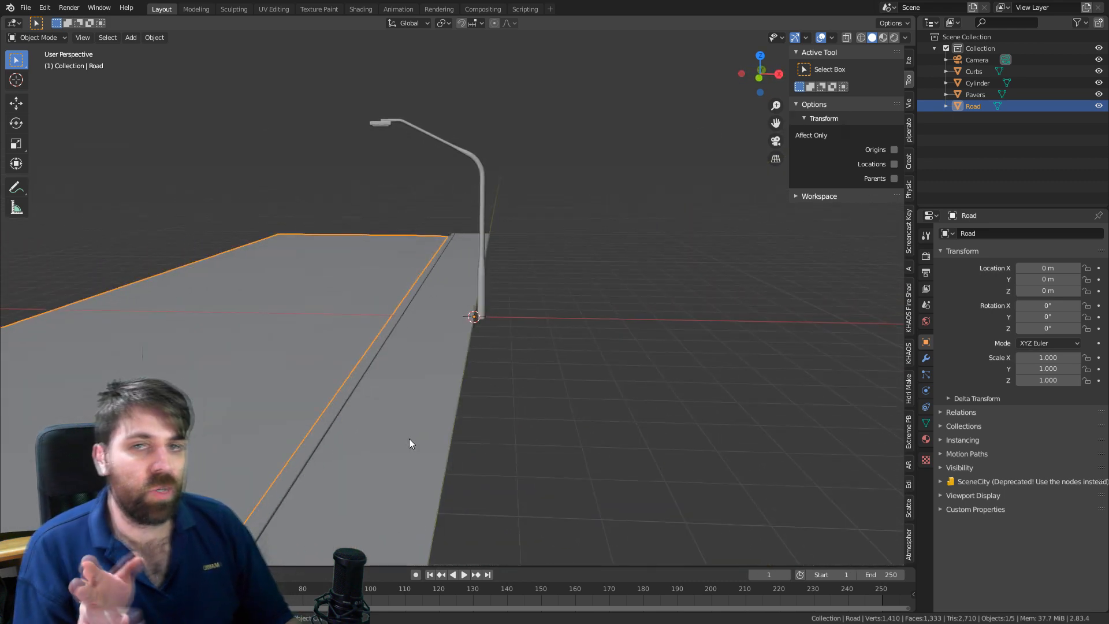
pyautogui.click(483, 317)
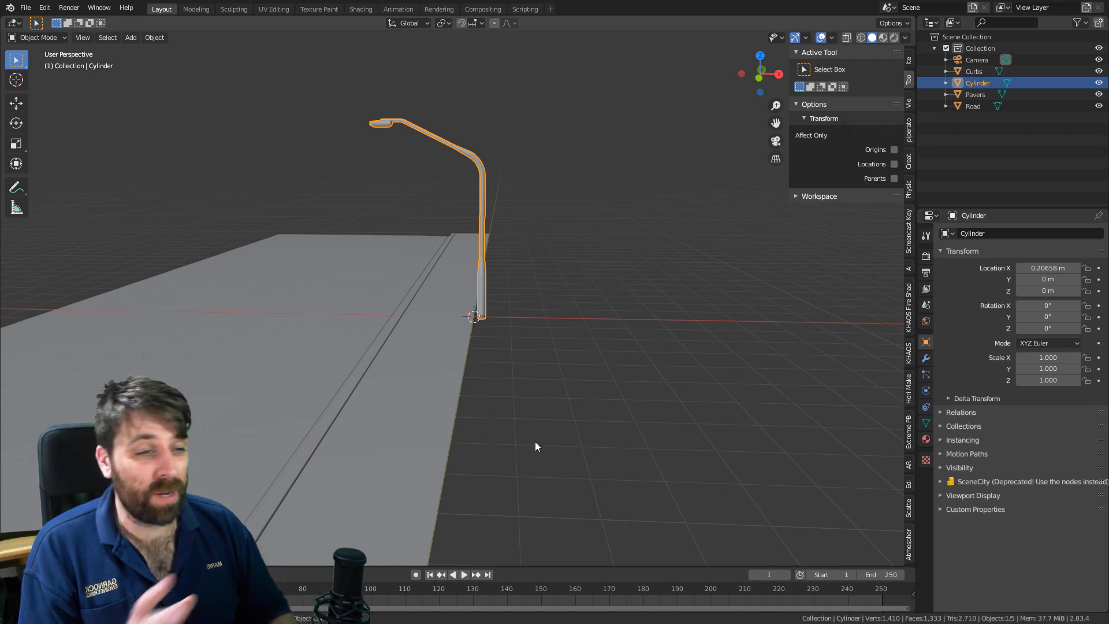
pyautogui.scroll(3, 523, 393)
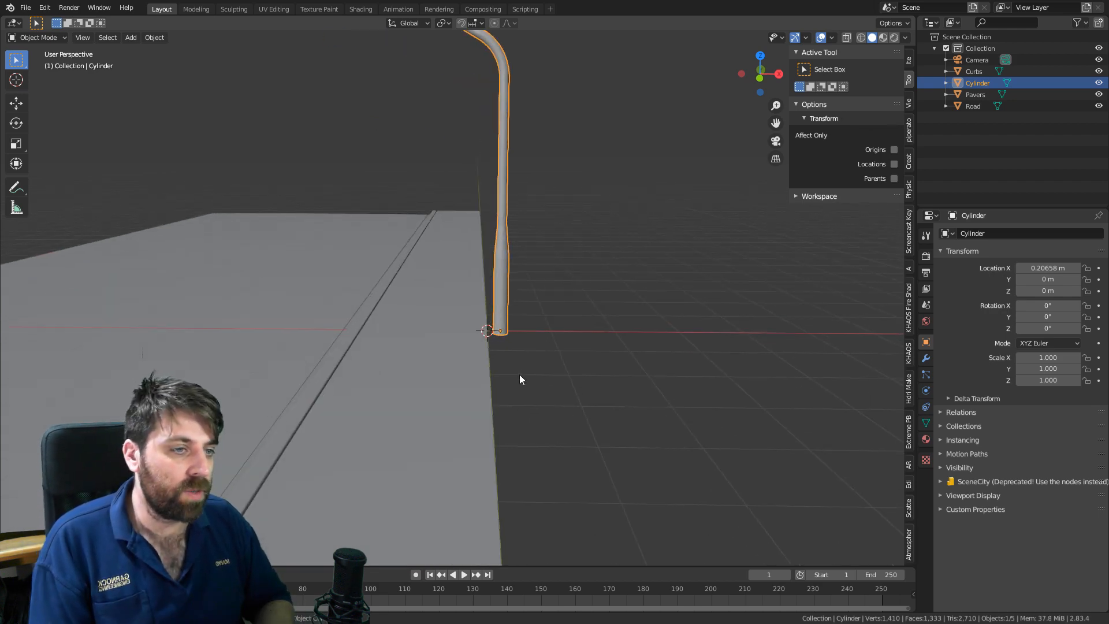
pyautogui.scroll(-2, 519, 374)
pyautogui.keyDown('shift'); pyautogui.moveTo(519, 374); pyautogui.dragTo(519, 362, button='middle'); pyautogui.keyUp('shift')
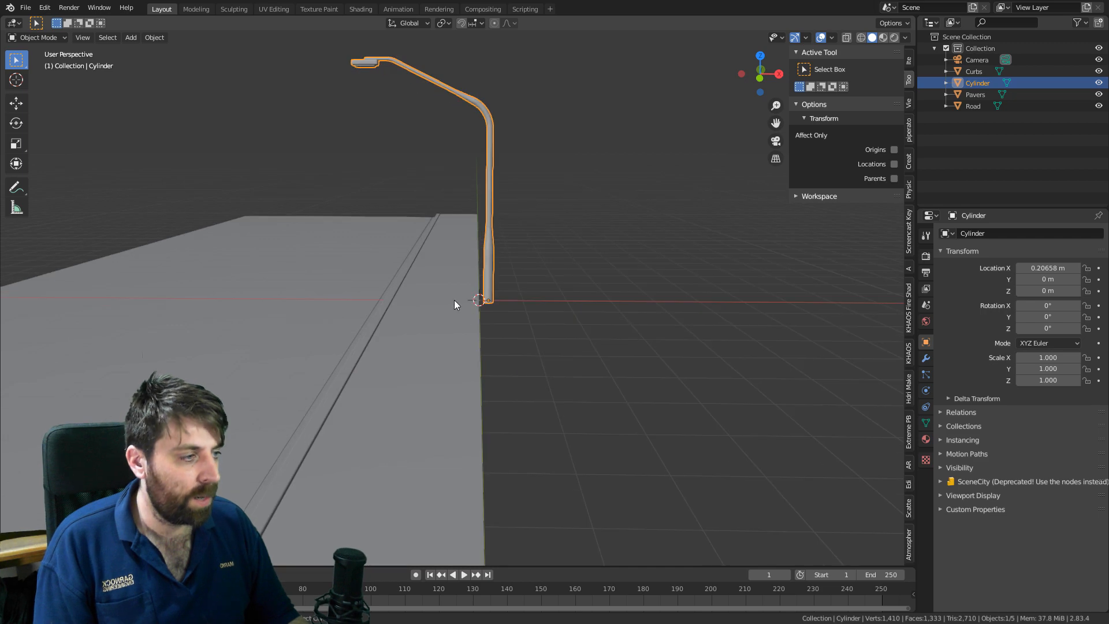
# Duplicate the whole Pavers face in Edit Mode and place the copy along X beyond the street light, leaving a gap between the strips.
pyautogui.click(474, 313)
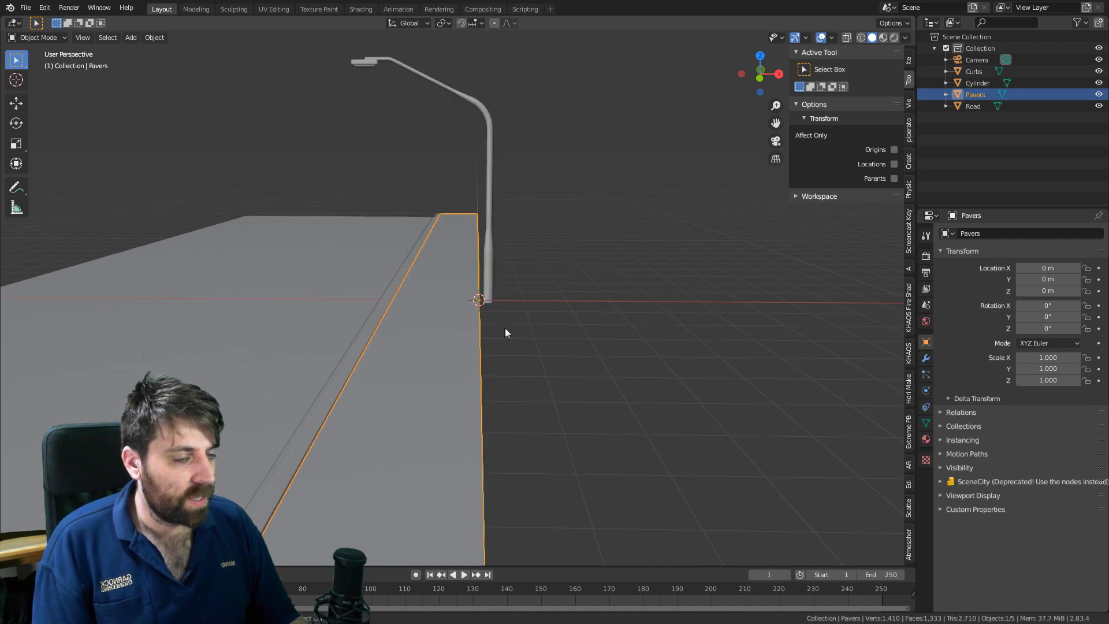
pyautogui.scroll(-3, 505, 330)
pyautogui.press('Tab')
pyautogui.scroll(1, 450, 353)
pyautogui.press('a')
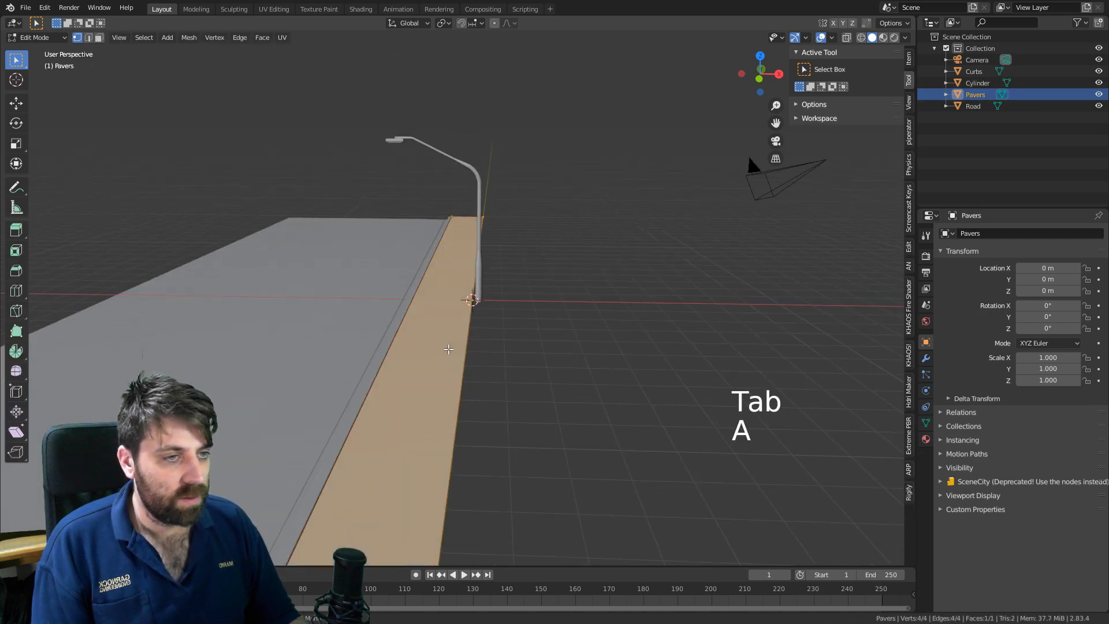
pyautogui.hotkey('shift', 'd')
pyautogui.press('x')
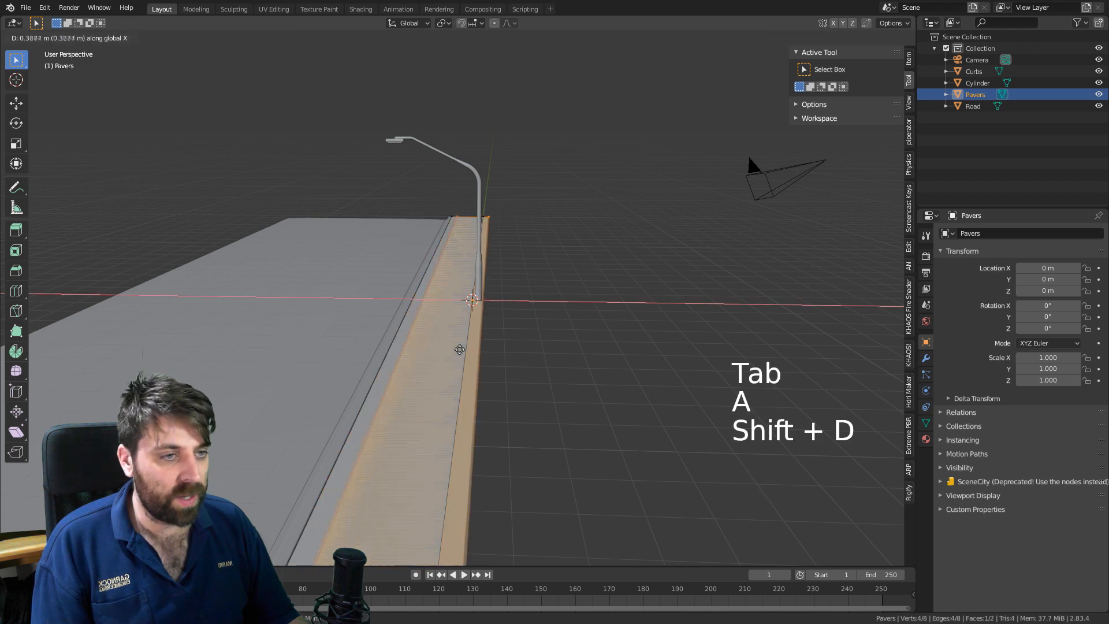
pyautogui.click(520, 361)
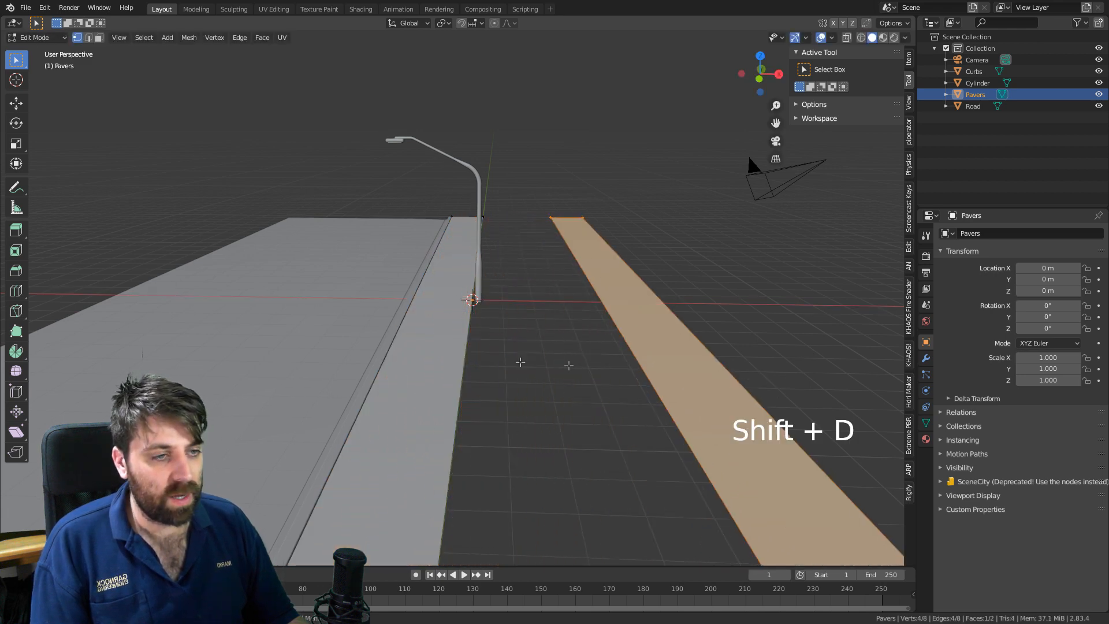
pyautogui.press('Tab')
pyautogui.press('Tab')
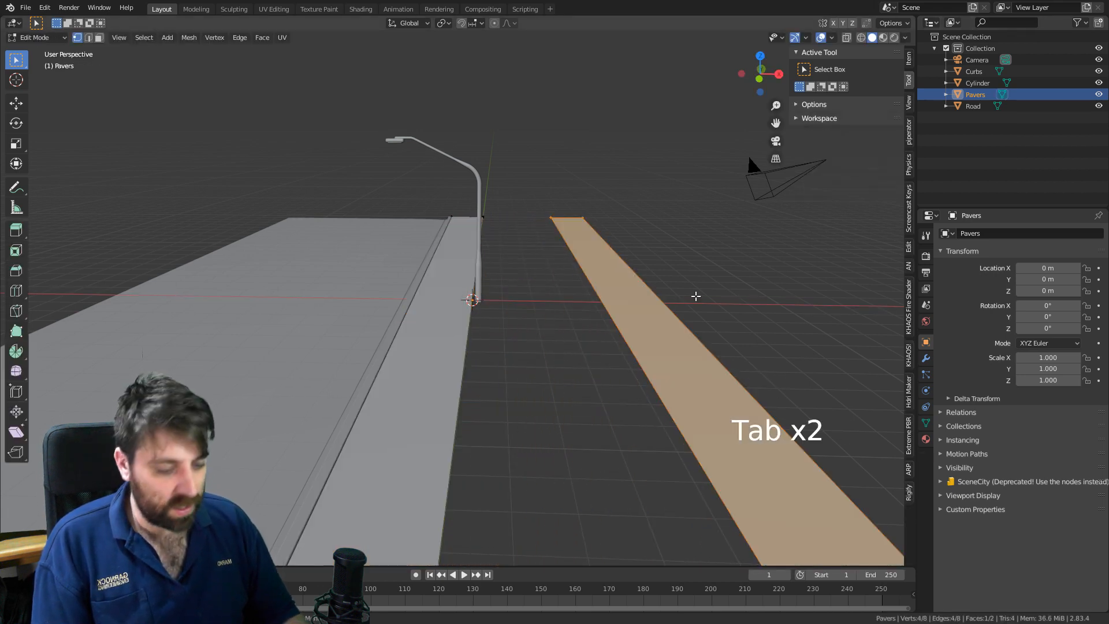
# Separate the duplicated paver strip into its own object, leave Edit Mode and rename the object Grass.
pyautogui.press('p')
pyautogui.click(697, 301)
pyautogui.press('Tab')
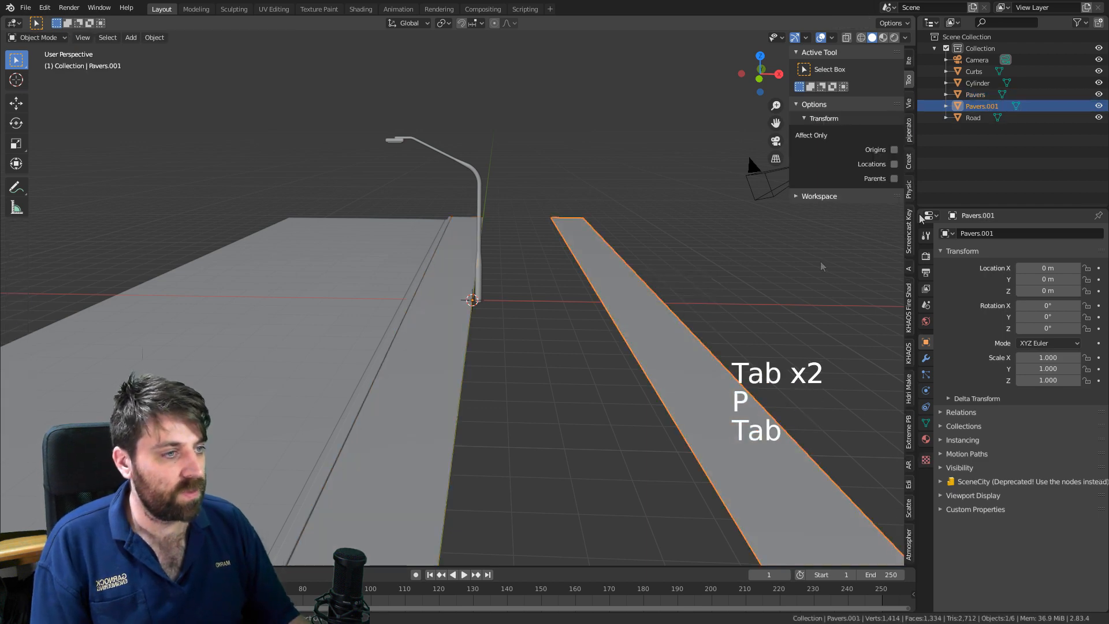
pyautogui.doubleClick(982, 106)
pyautogui.write('Grass')
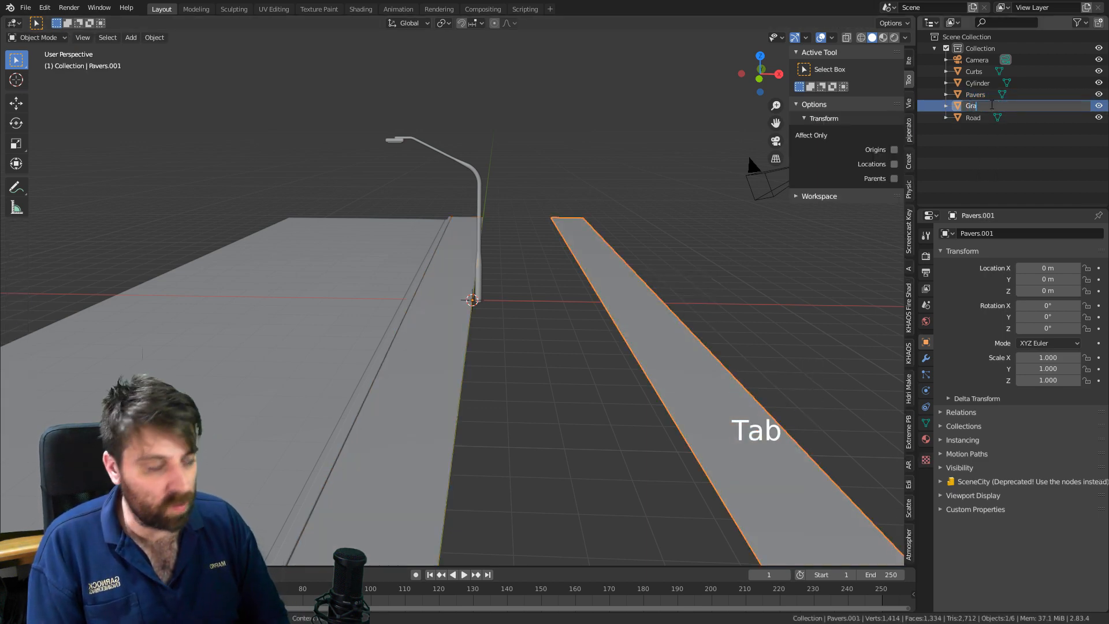
pyautogui.press('Return')
# Scale the whole Grass face along X by about 5.26 so its inner edge meets the pavers.
pyautogui.scroll(-2, 643, 446)
pyautogui.press('Tab')
pyautogui.keyDown('shift'); pyautogui.moveTo(642, 445); pyautogui.dragTo(659, 372, button='middle'); pyautogui.keyUp('shift')
pyautogui.press('a')
pyautogui.press('s')
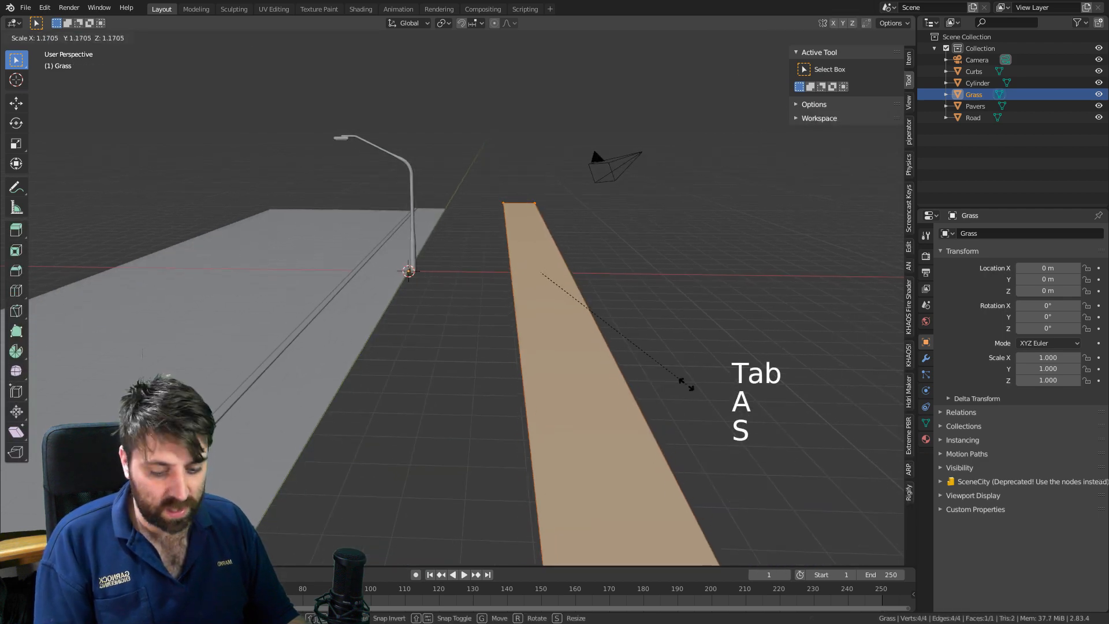
pyautogui.press('y')
pyautogui.press('x')
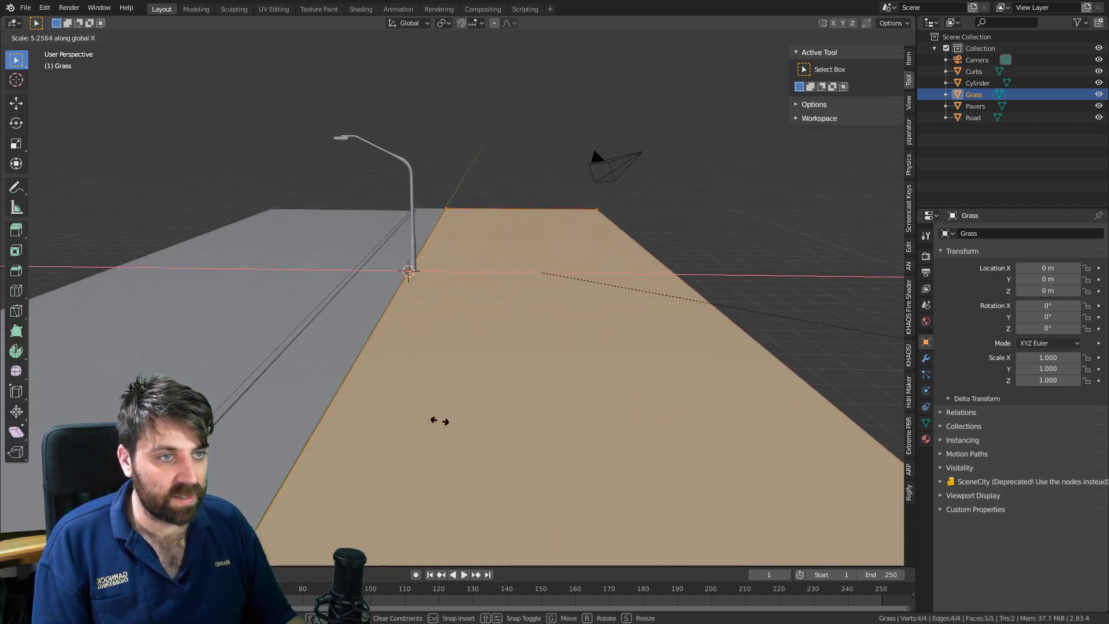
pyautogui.click(448, 422)
# Lower the Grass face about 0.06 m along Z beneath the paver level and leave Edit Mode.
pyautogui.moveTo(471, 333); pyautogui.dragTo(490, 303, button='middle')
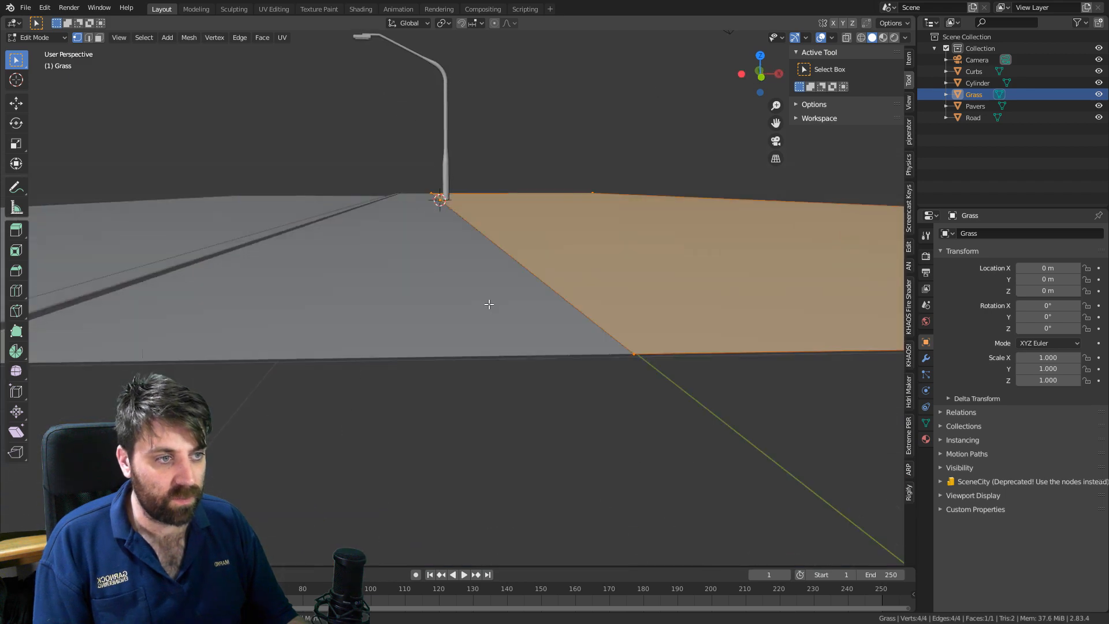
pyautogui.press('g')
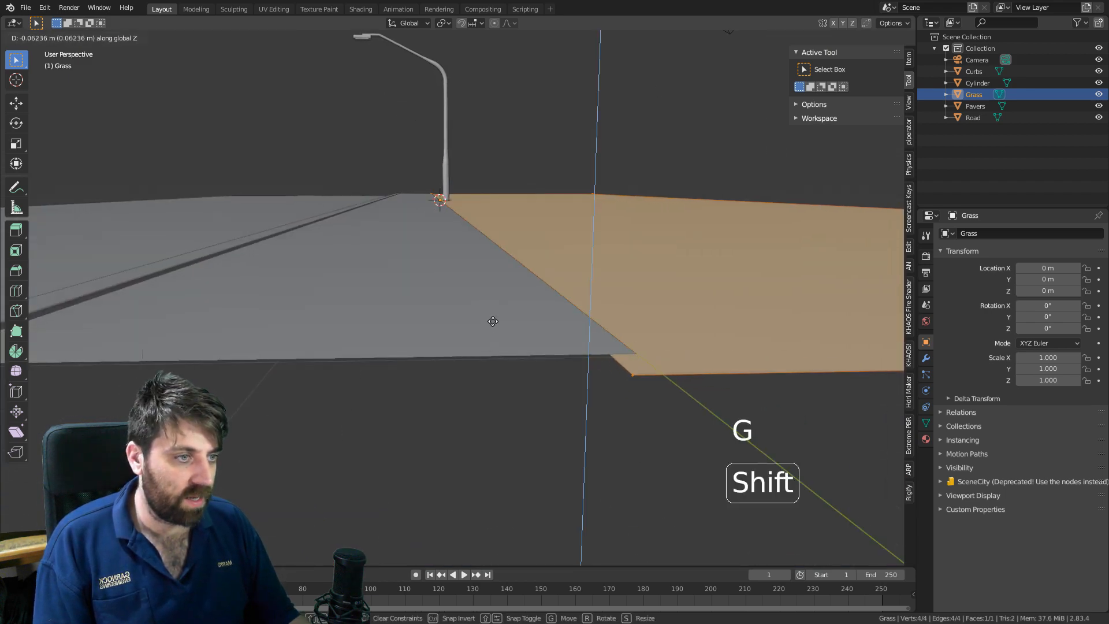
pyautogui.click(481, 322)
pyautogui.press('Tab')
# Extrude the Pavers edge beside the grass downward to close the height gap, and leave Edit Mode.
pyautogui.click(247, 287)
pyautogui.press('Tab')
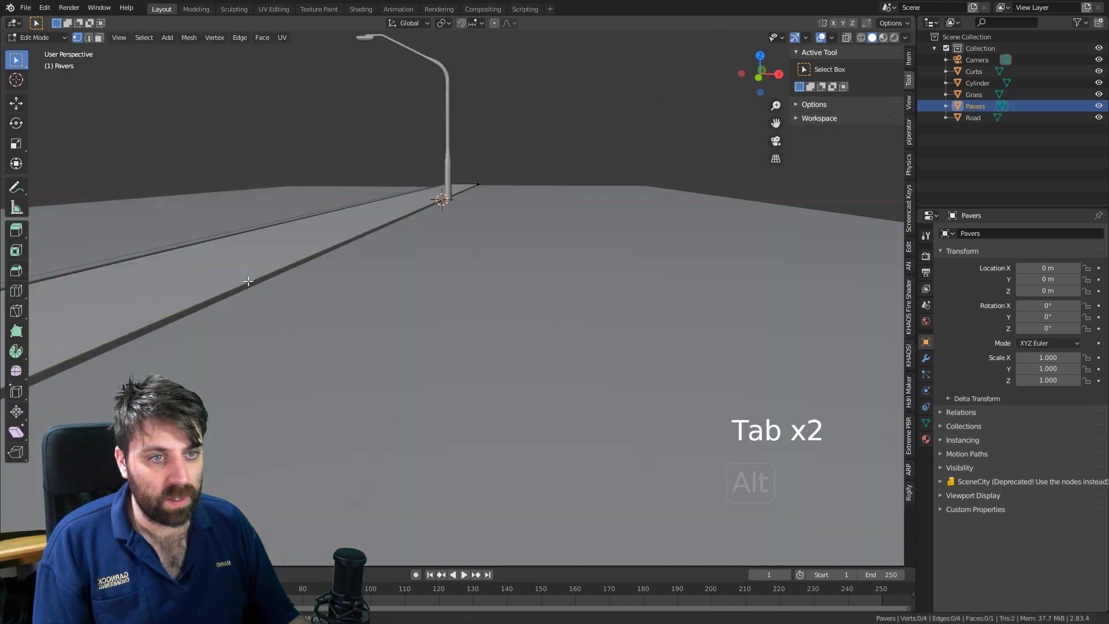
pyautogui.keyDown('shift'); pyautogui.moveTo(243, 289); pyautogui.dragTo(304, 280, button='middle'); pyautogui.keyUp('shift')
pyautogui.press('e')
pyautogui.click(321, 343)
pyautogui.press('Tab')
pyautogui.scroll(-3, 324, 325)
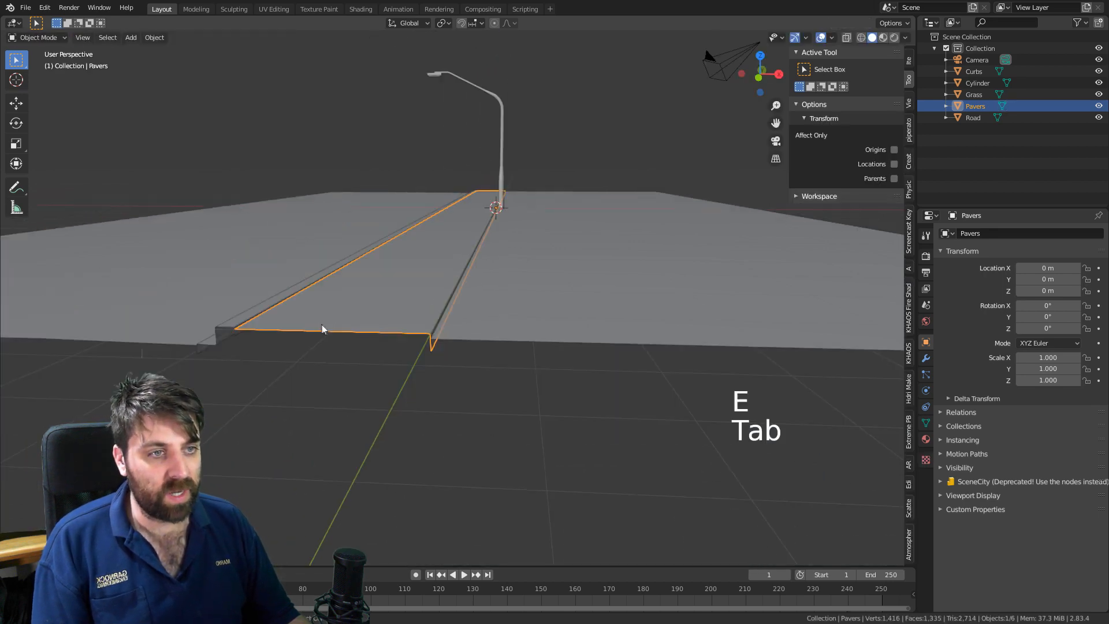
pyautogui.moveTo(340, 321); pyautogui.dragTo(393, 364, button='middle')
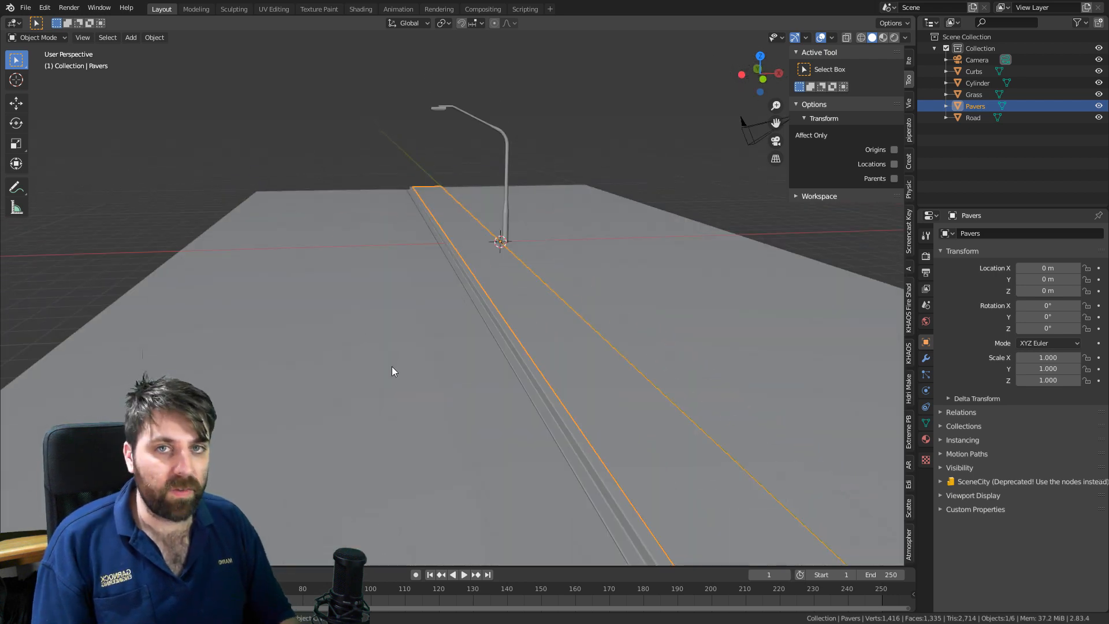
pyautogui.moveTo(337, 384); pyautogui.dragTo(403, 346, button='middle')
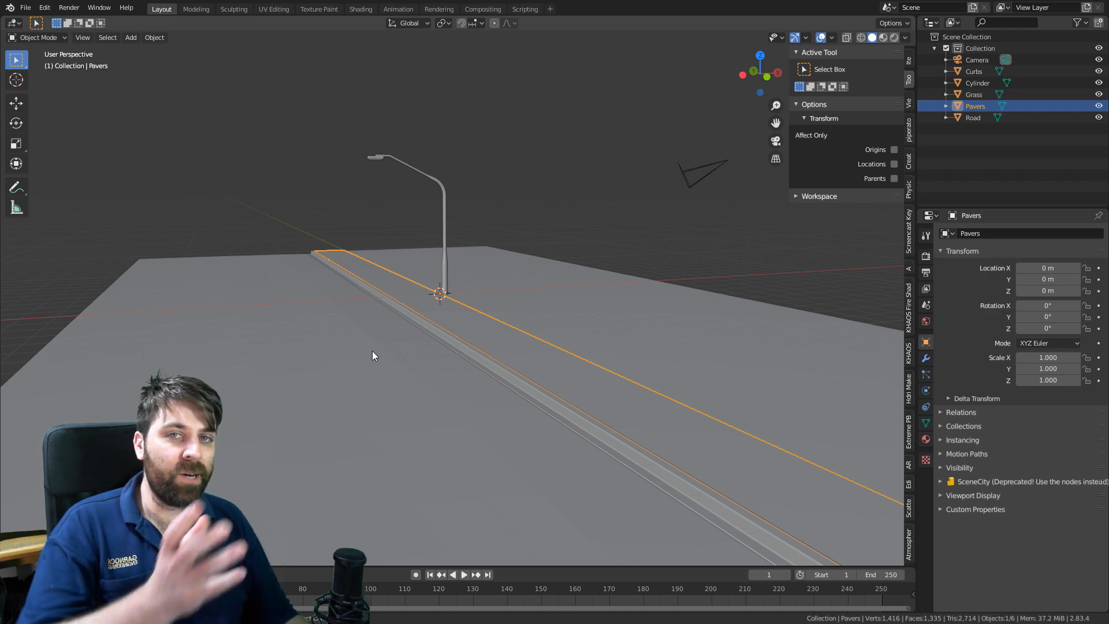
pyautogui.moveTo(440, 365); pyautogui.dragTo(377, 346, button='middle')
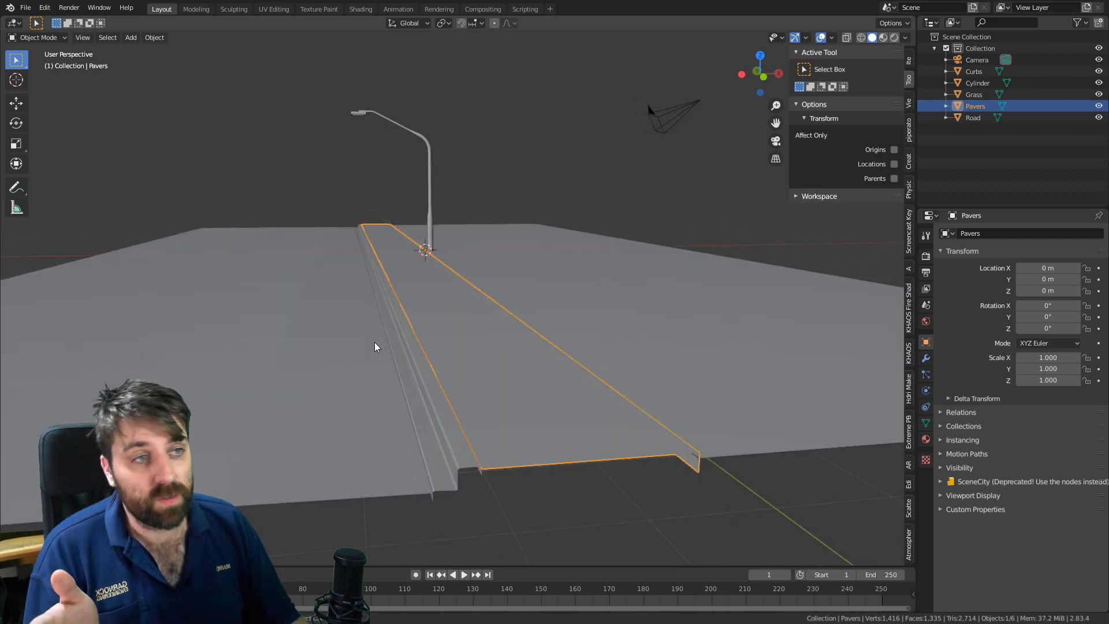
# Select the road, view it from above and browse the Asphalt material previews in the Extreme PBR library.
pyautogui.click(913, 440)
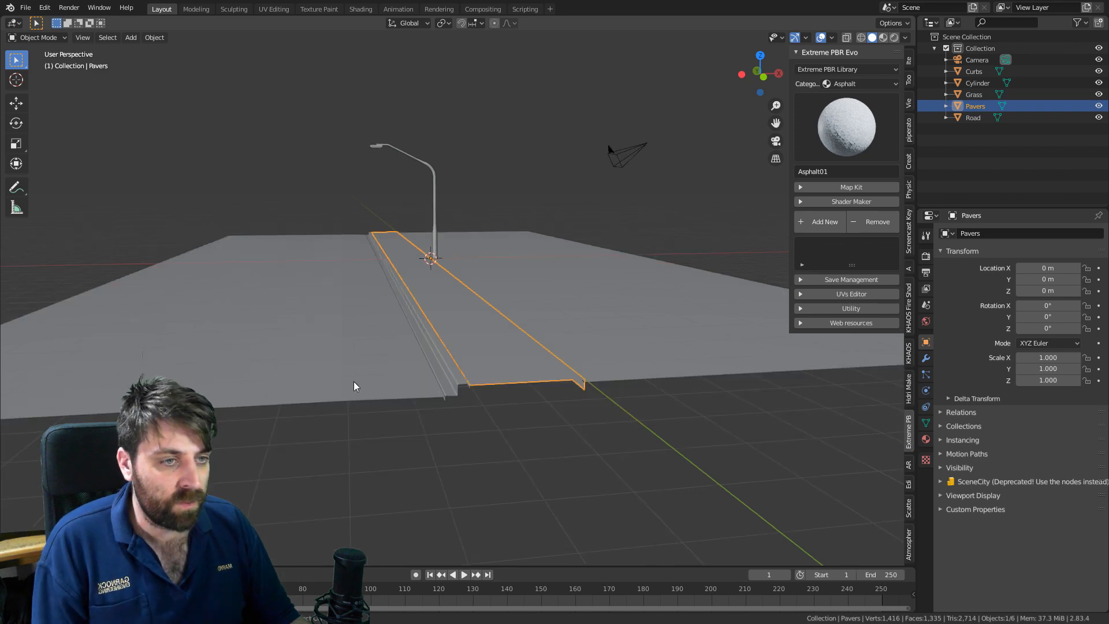
pyautogui.click(354, 381)
pyautogui.press('KP_7')
pyautogui.press('Tab')
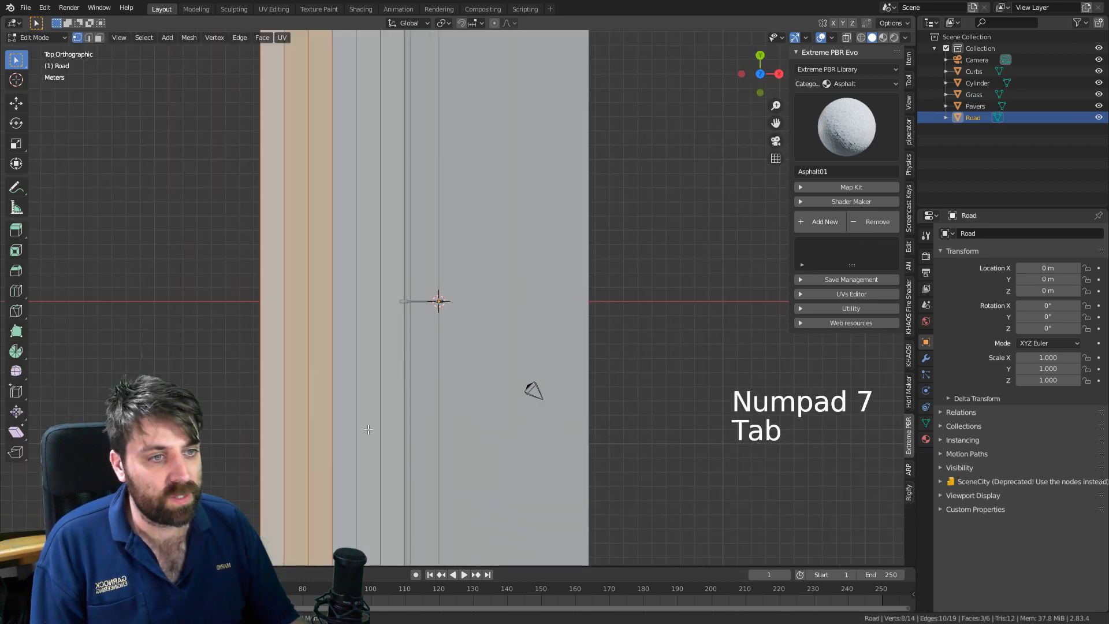
pyautogui.scroll(-3, 398, 348)
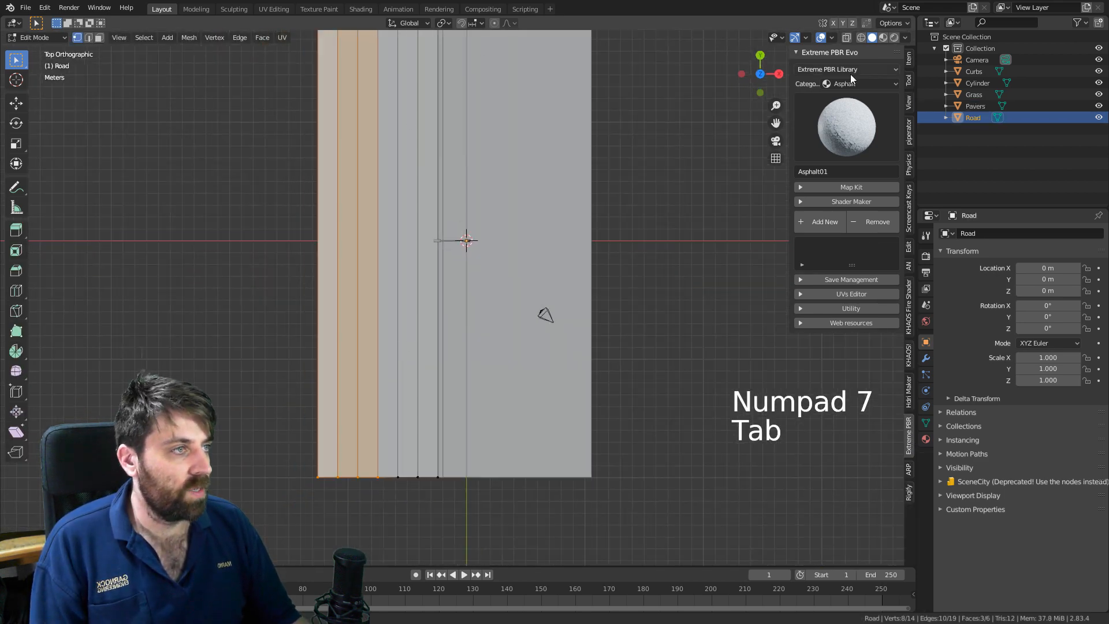
pyautogui.click(852, 85)
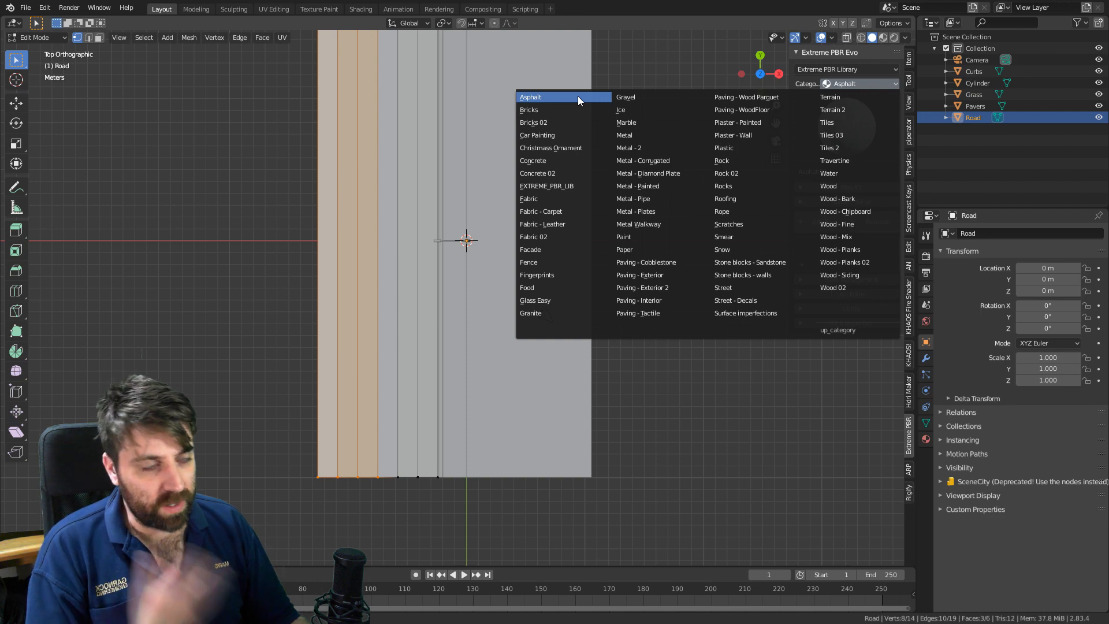
pyautogui.click(578, 97)
pyautogui.click(859, 86)
pyautogui.click(858, 87)
pyautogui.click(857, 107)
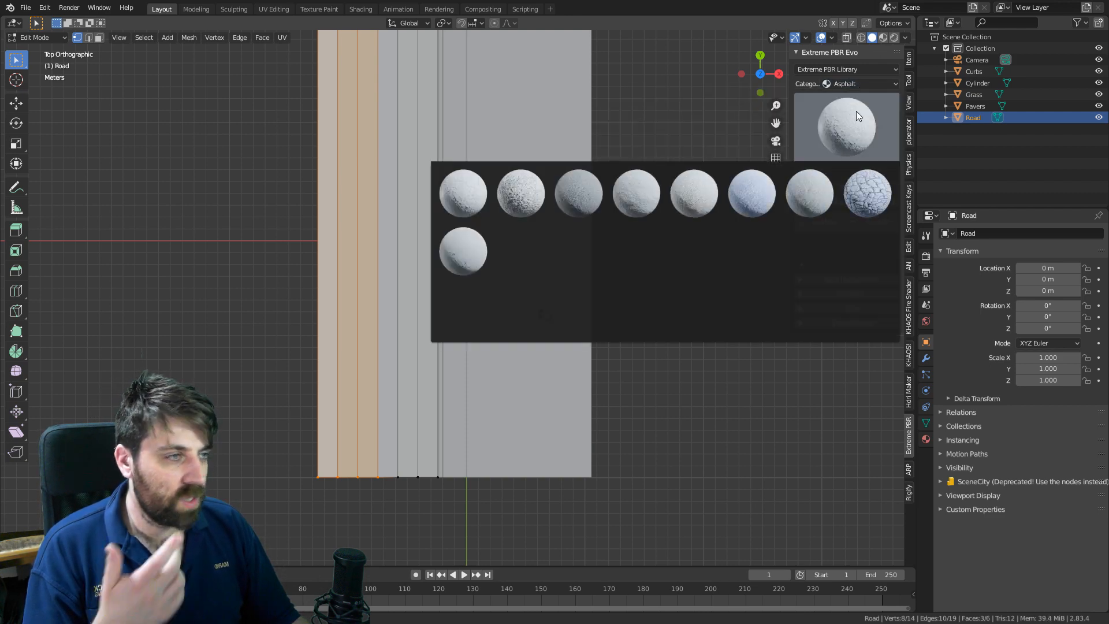
# Add the Highway_road_clean_01 material from the Street category to the road and show the viewport in Material Preview.
pyautogui.click(855, 84)
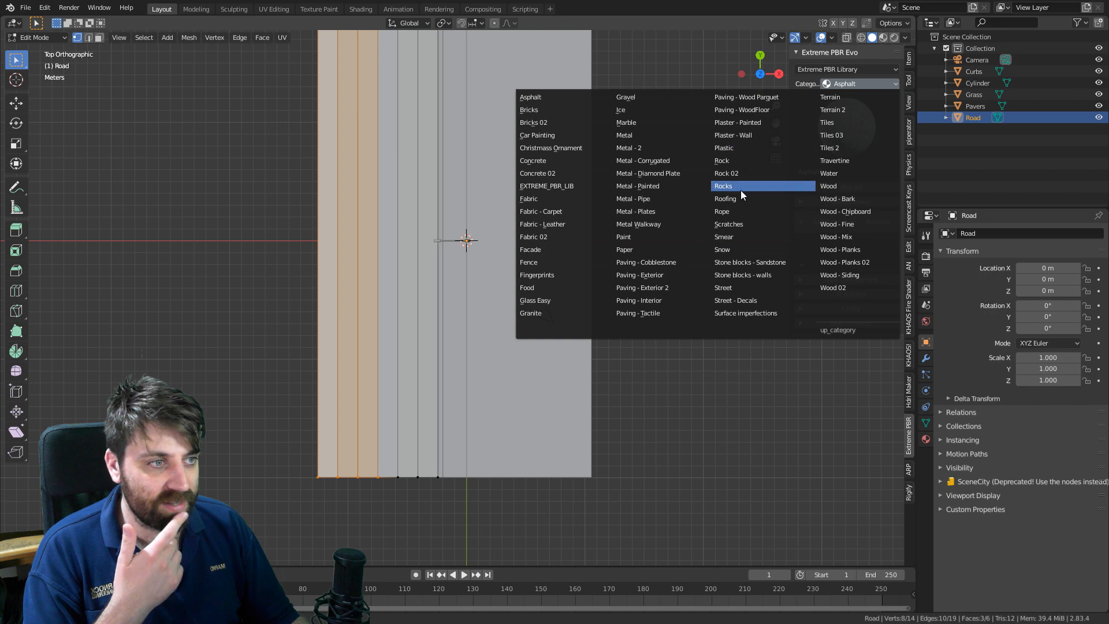
pyautogui.click(736, 288)
pyautogui.click(849, 136)
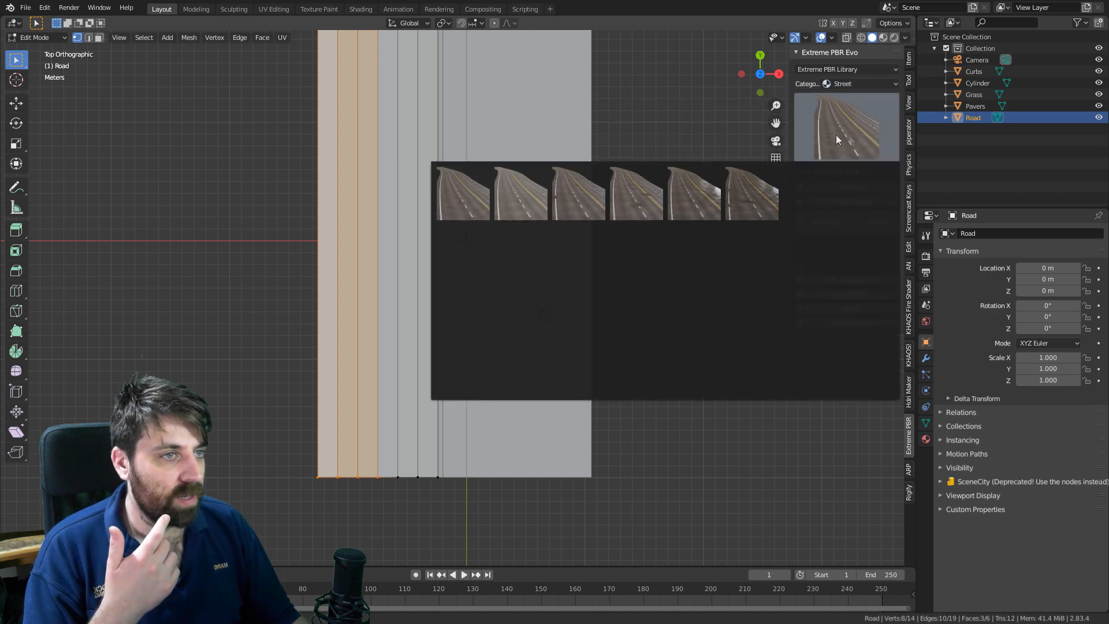
pyautogui.click(858, 201)
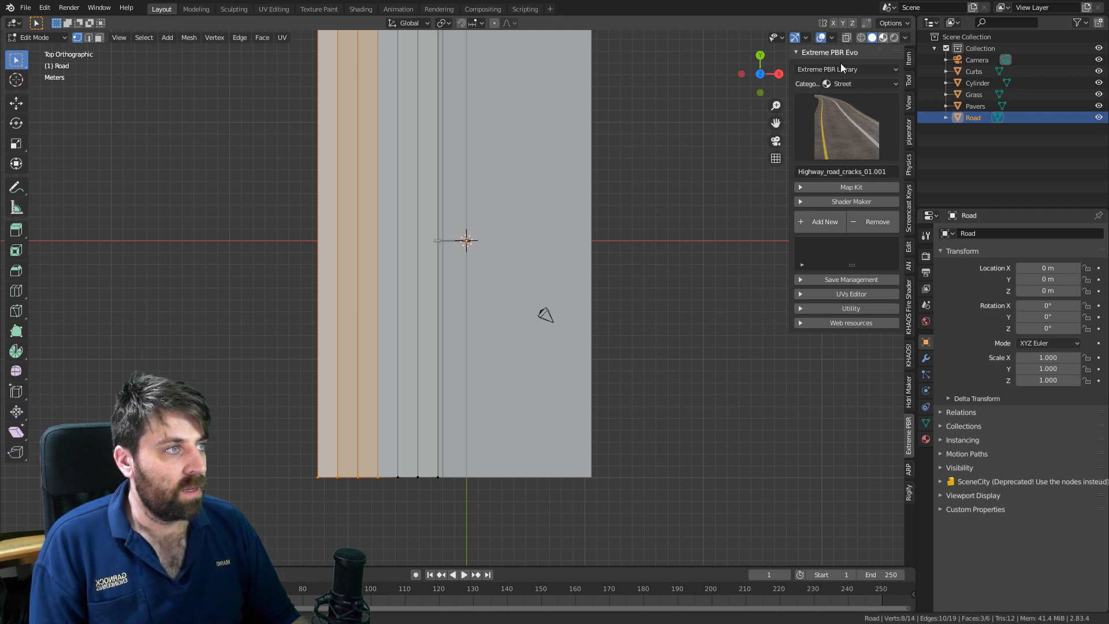
pyautogui.click(883, 37)
pyautogui.press('Tab')
pyautogui.click(810, 230)
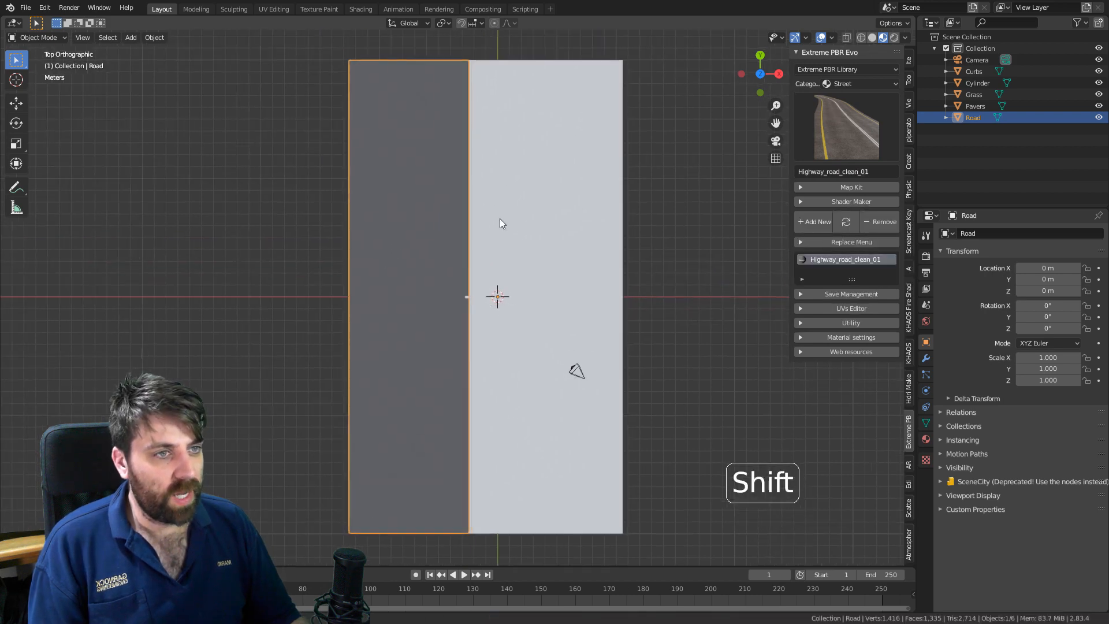
# Unwrap all of the road's faces with Smart UV Project.
pyautogui.moveTo(500, 217); pyautogui.dragTo(504, 162, button='middle')
pyautogui.scroll(-3, 476, 237)
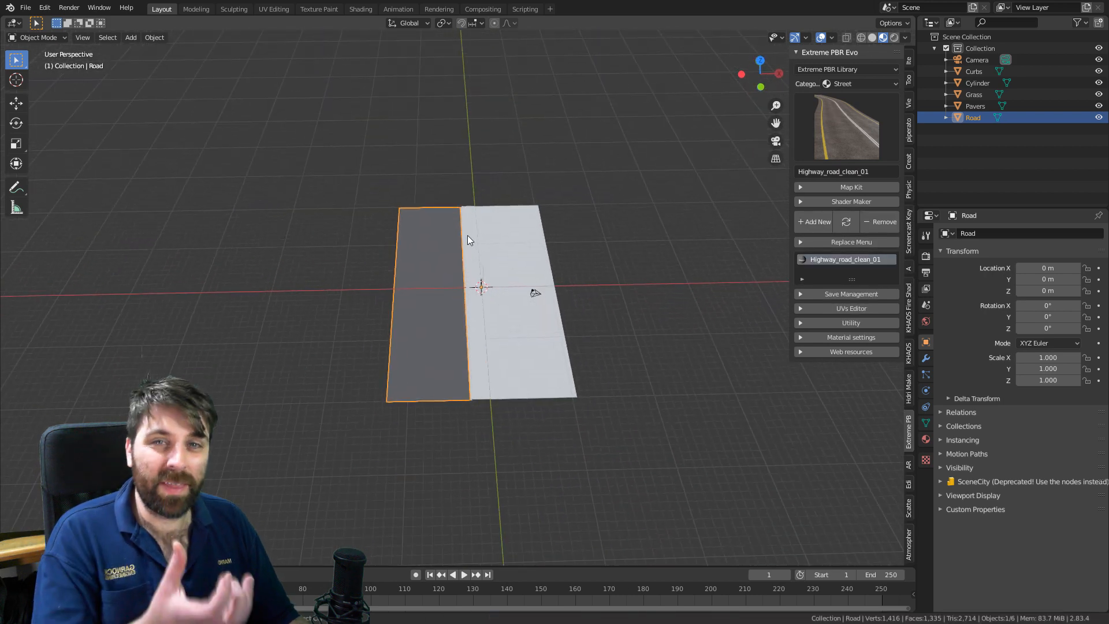
pyautogui.scroll(4, 465, 235)
pyautogui.keyDown('shift'); pyautogui.moveTo(441, 258); pyautogui.dragTo(451, 210, button='middle'); pyautogui.keyUp('shift')
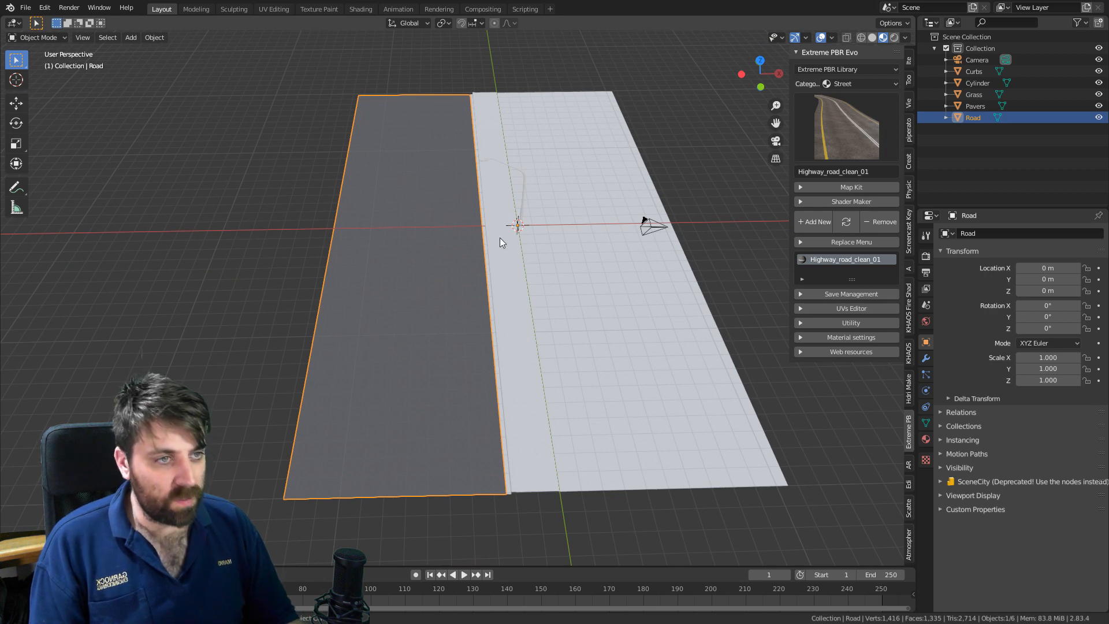
pyautogui.press('Tab')
pyautogui.press('a')
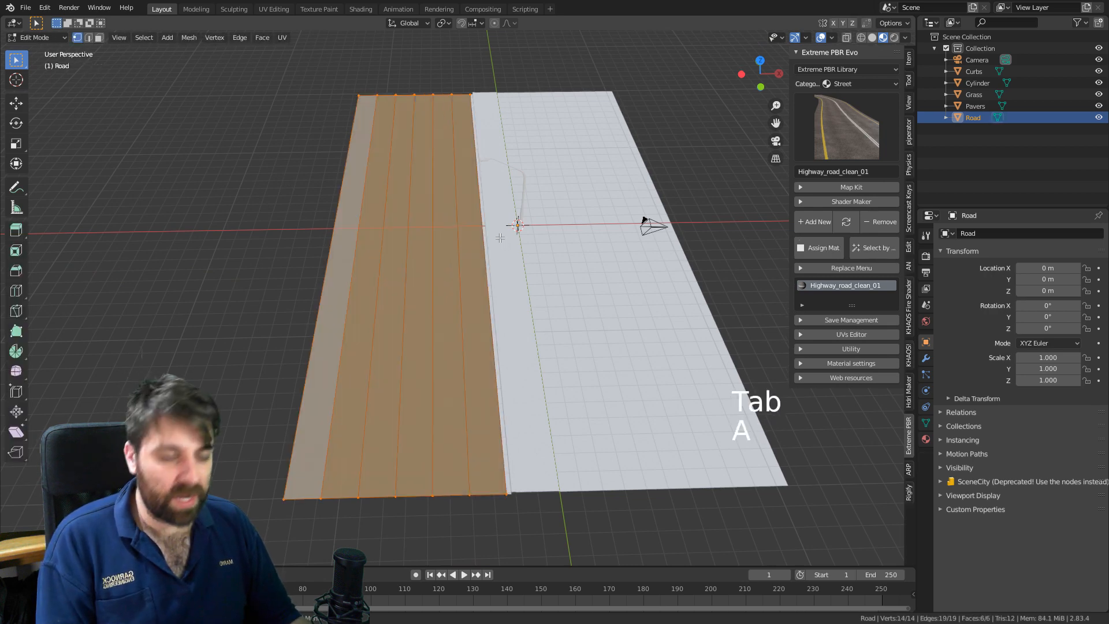
pyautogui.press('u')
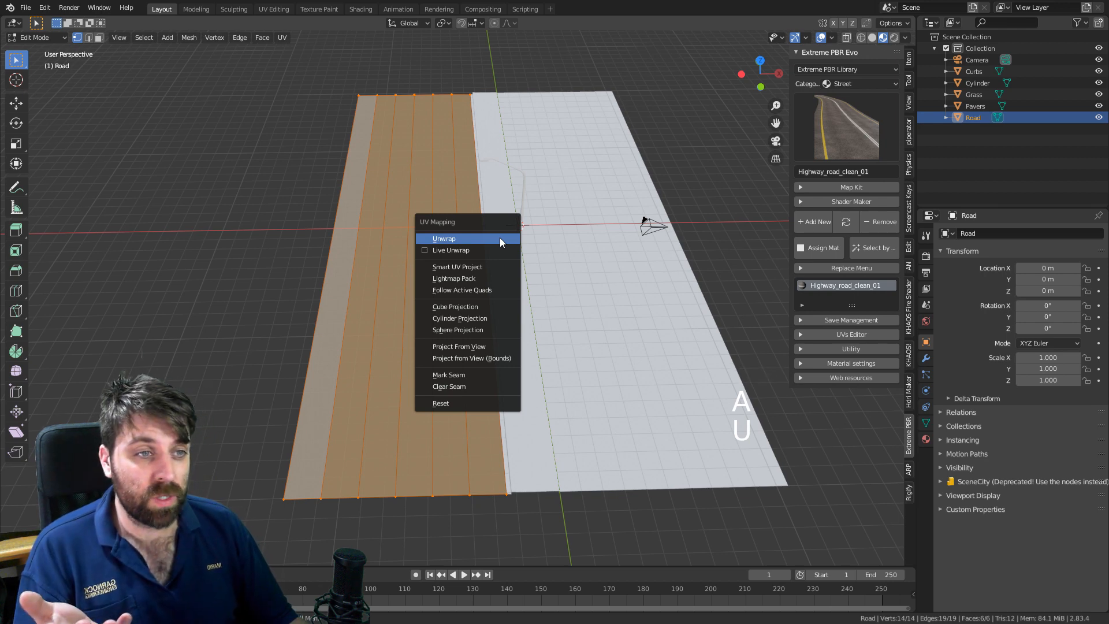
pyautogui.click(504, 267)
pyautogui.click(520, 363)
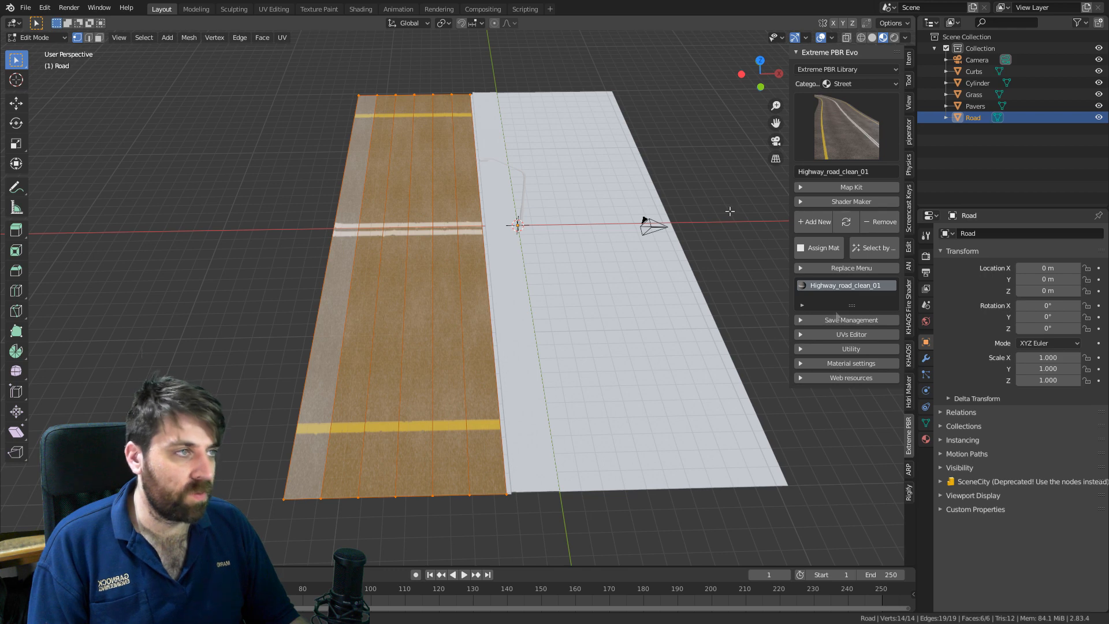
# In the UV Editing workspace, rotate all road UVs by 90 degrees and stretch them along X beyond the texture's edge.
pyautogui.click(271, 9)
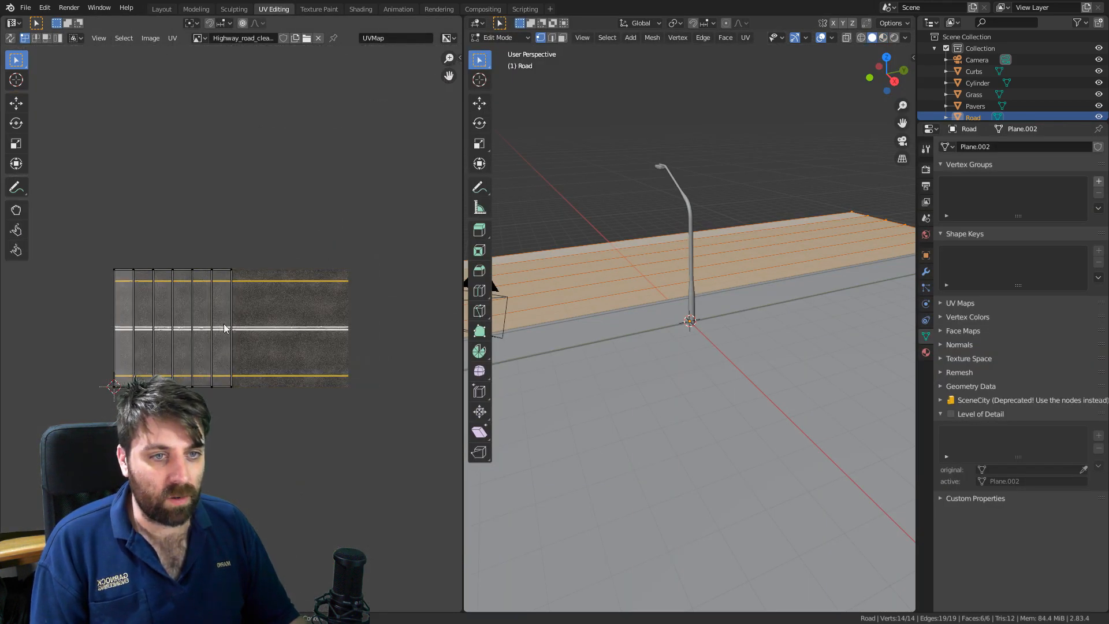
pyautogui.press('a')
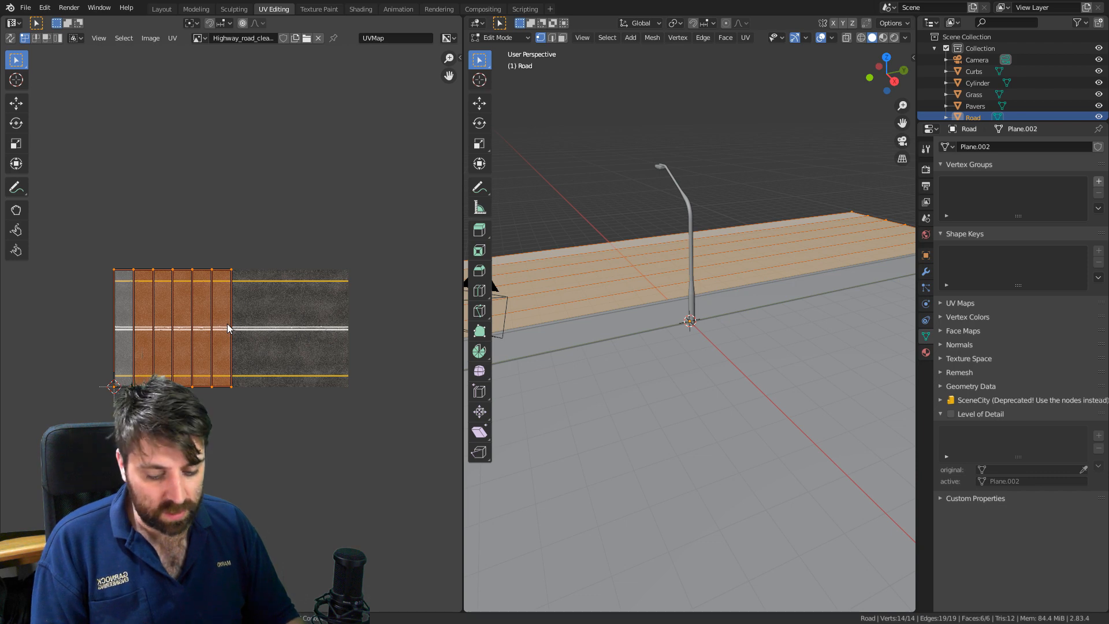
pyautogui.write('r90')
pyautogui.press('Return')
pyautogui.press('s')
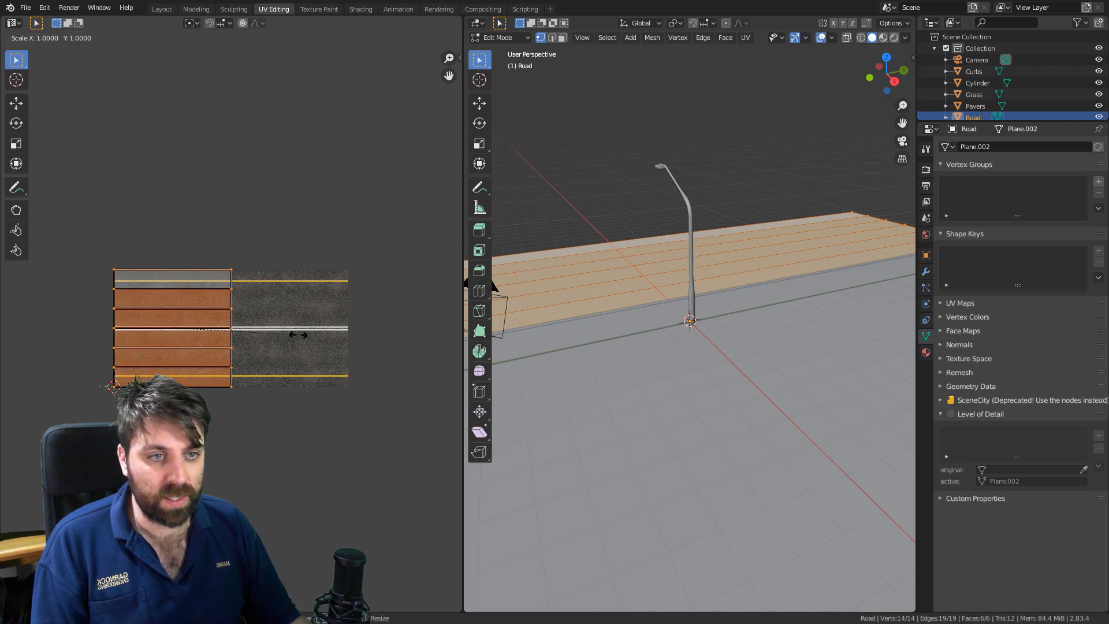
pyautogui.press('x')
pyautogui.click(475, 333)
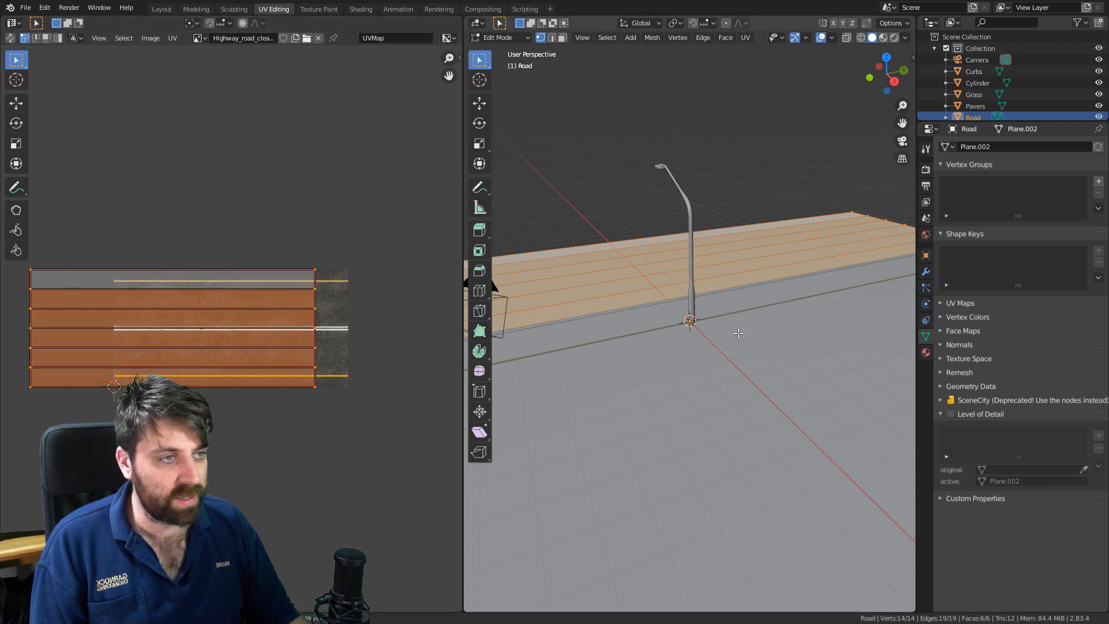
# Show the 3D viewport in Material Preview, leave Edit Mode and check the road markings along the surface.
pyautogui.moveTo(738, 333); pyautogui.dragTo(832, 359, button='middle')
pyautogui.click(883, 37)
pyautogui.moveTo(809, 150)
pyautogui.mouseDown(button='middle')
pyautogui.moveTo(714, 215)
pyautogui.moveTo(726, 219)
pyautogui.mouseUp(button='middle')
pyautogui.scroll(-2, 726, 219)
pyautogui.press('Tab')
pyautogui.moveTo(700, 265); pyautogui.dragTo(674, 320, button='middle')
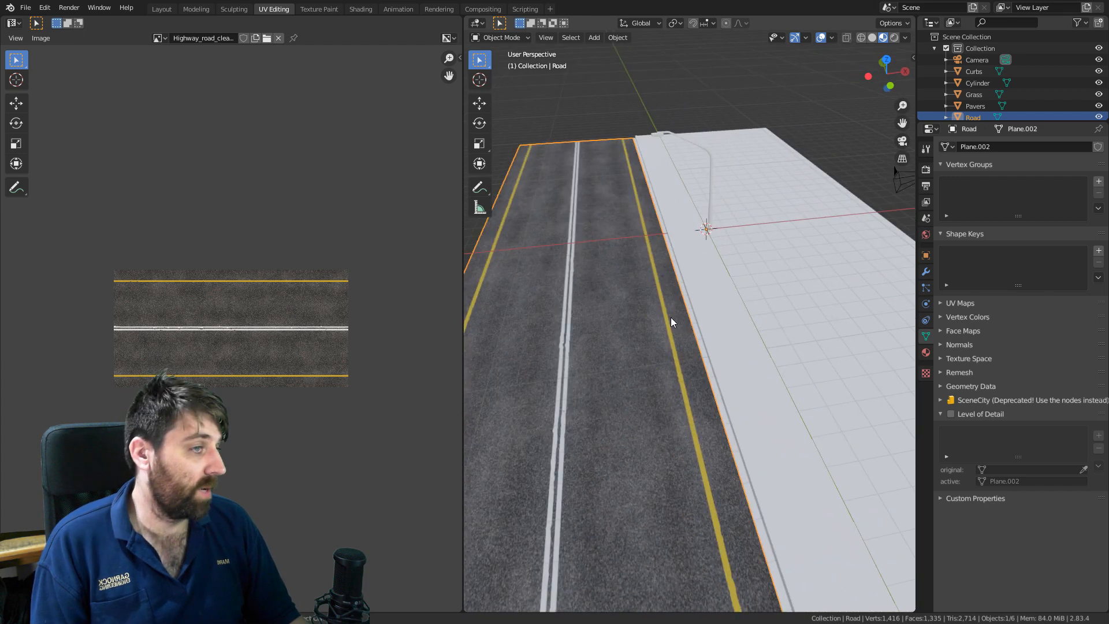
pyautogui.moveTo(671, 282); pyautogui.dragTo(663, 272, button='middle')
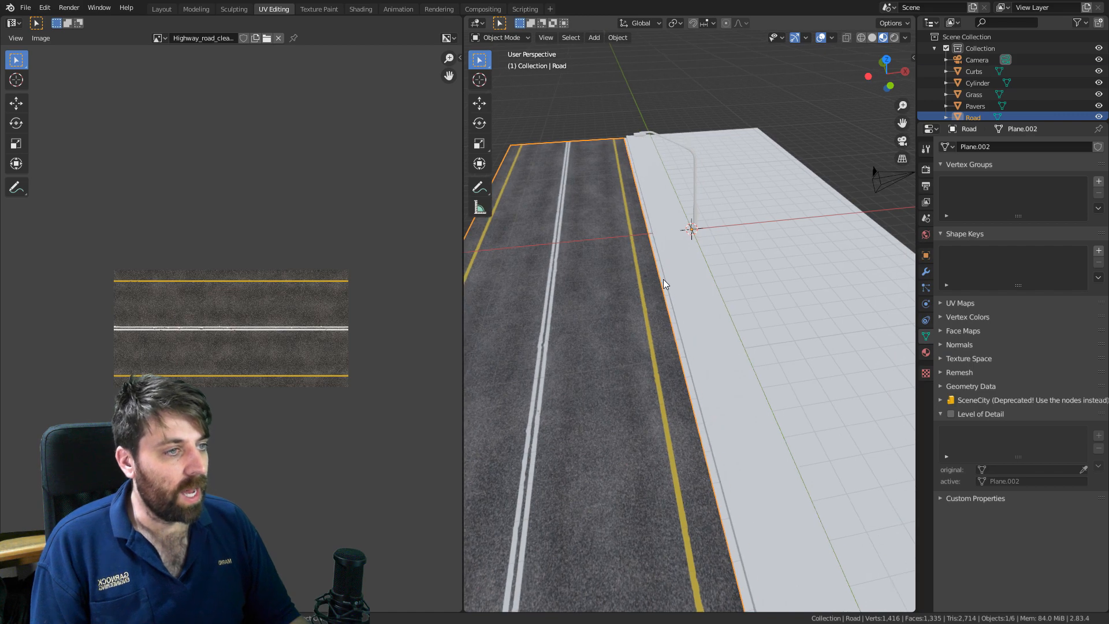
# Select the curb, switch to the web browser and look through the open textures.com pages for concrete, road and paver textures.
pyautogui.click(664, 279)
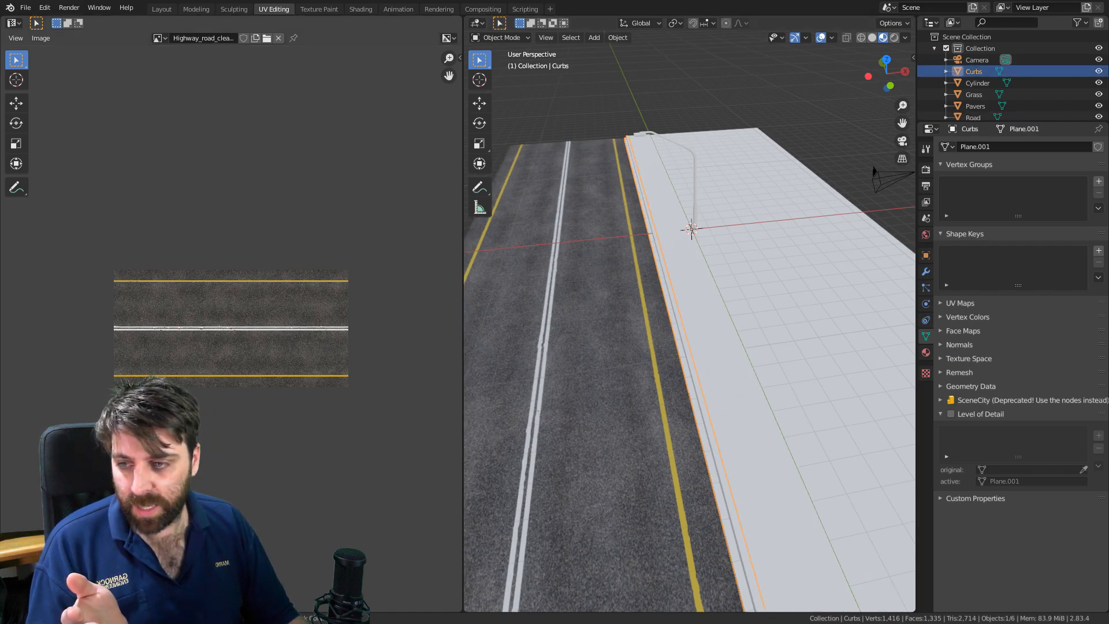
pyautogui.hotkey('alt', 'Tab')
pyautogui.click(763, 7)
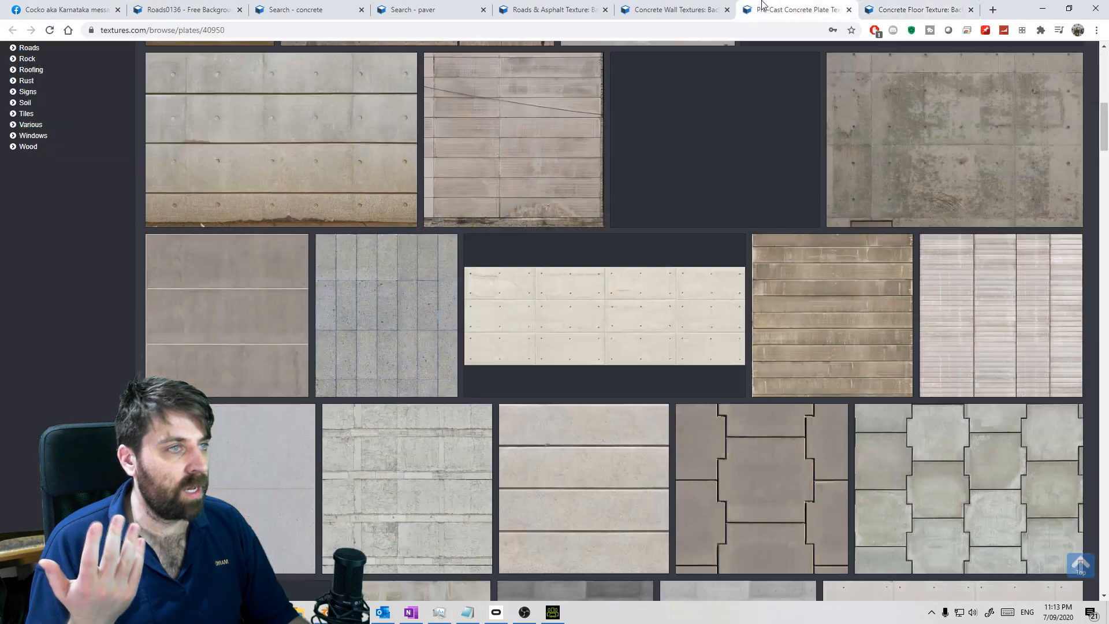
pyautogui.click(673, 10)
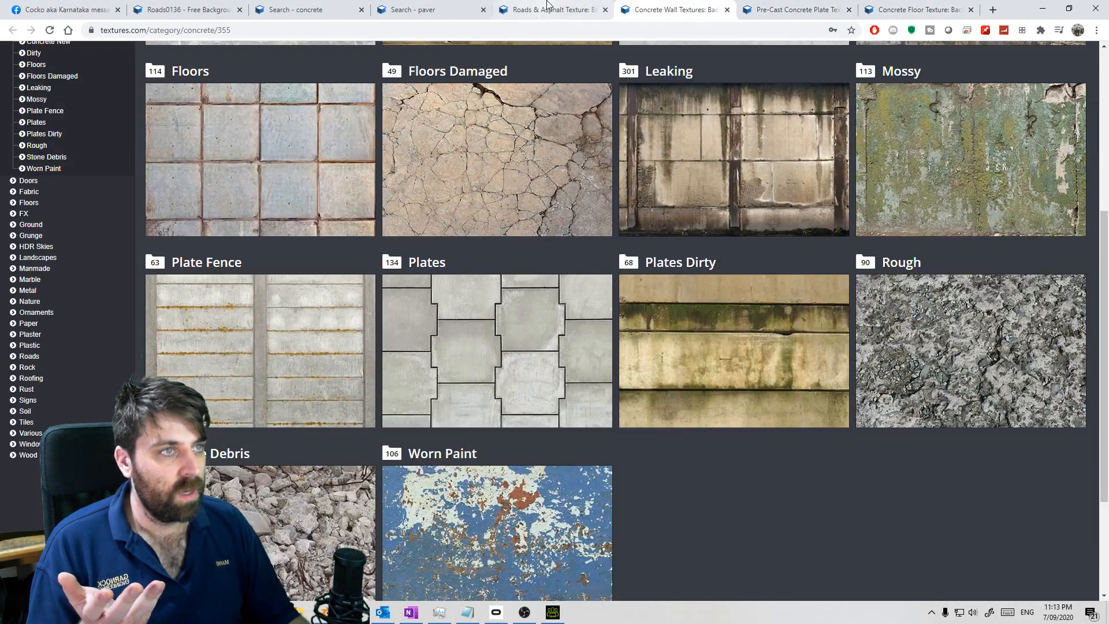
pyautogui.click(547, 6)
pyautogui.click(413, 9)
pyautogui.click(296, 9)
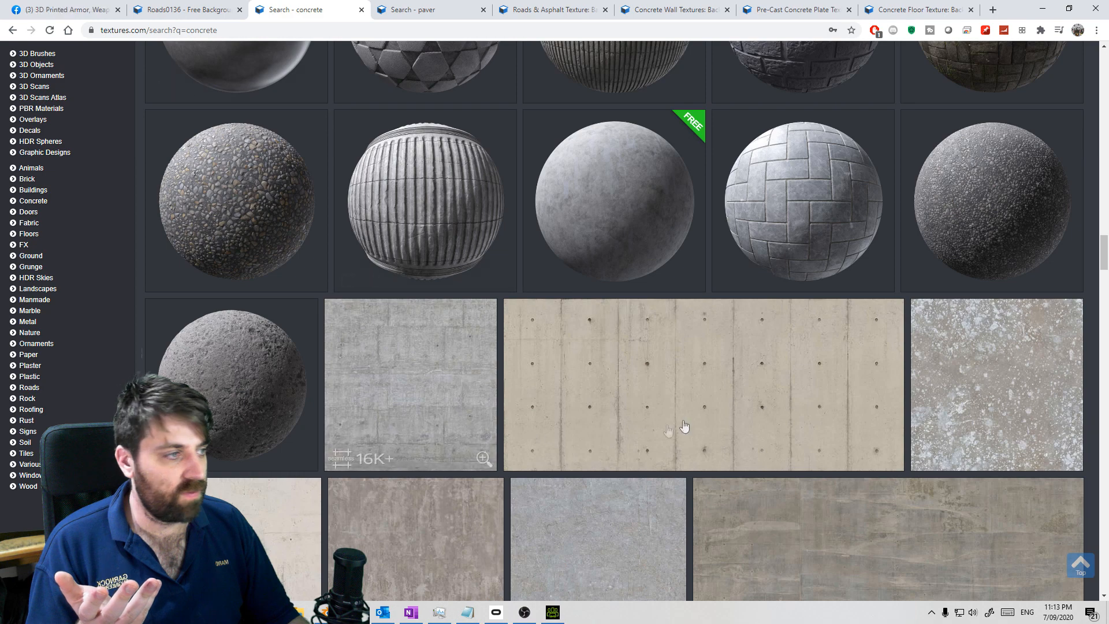
# Open the ConcreteBare0440 texture from the concrete search results, download its seamless 512x512 image and return to Blender.
pyautogui.scroll(-5, 684, 427)
pyautogui.scroll(1, 451, 389)
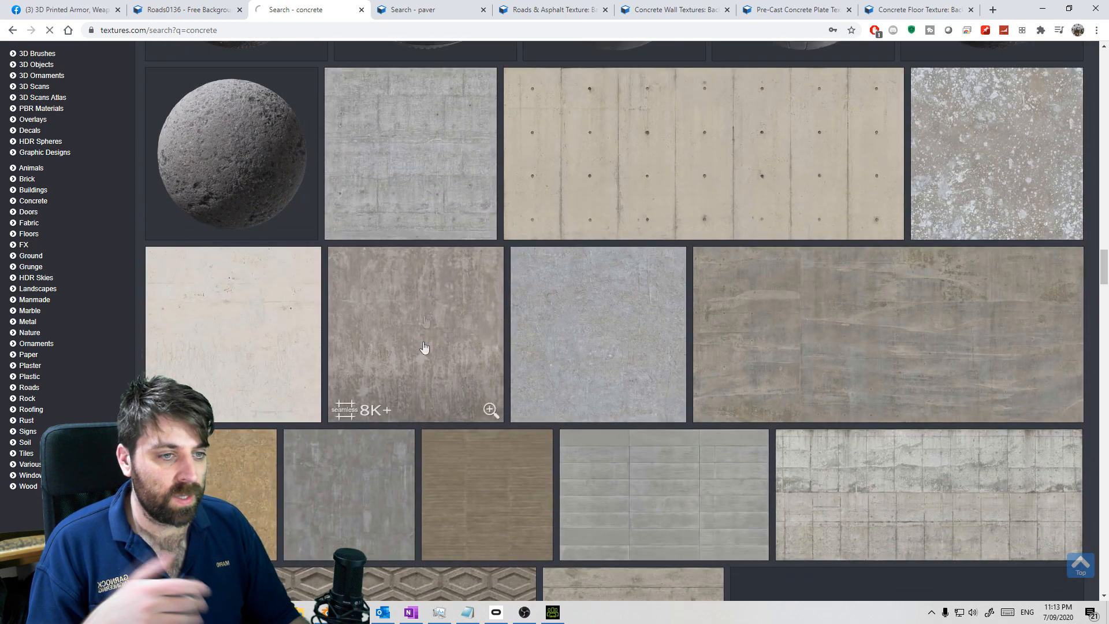
pyautogui.click(411, 412)
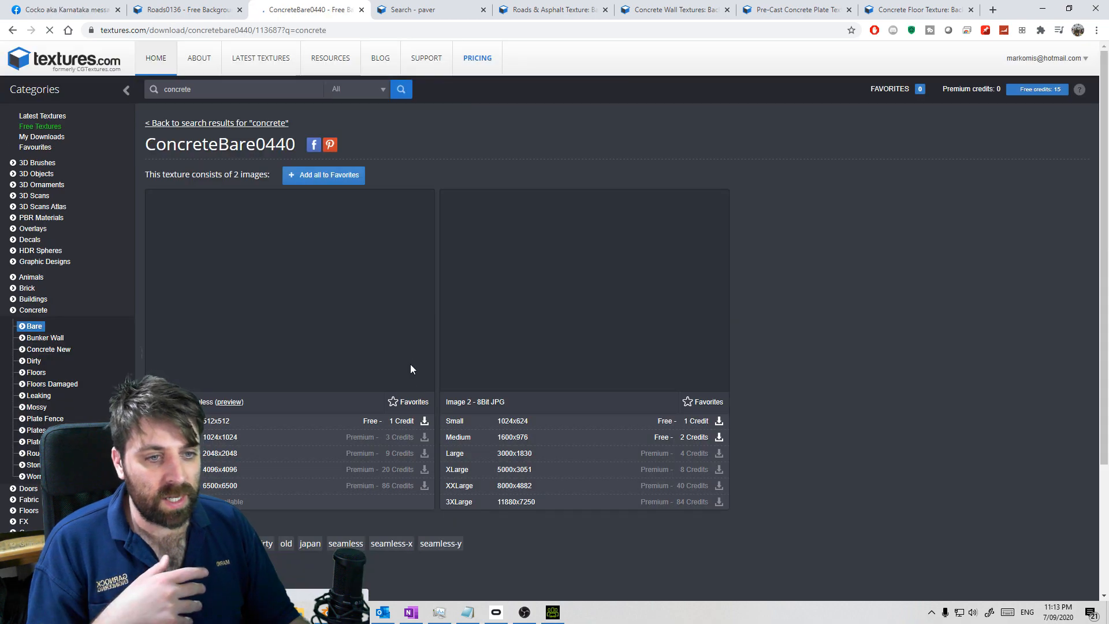
pyautogui.click(410, 424)
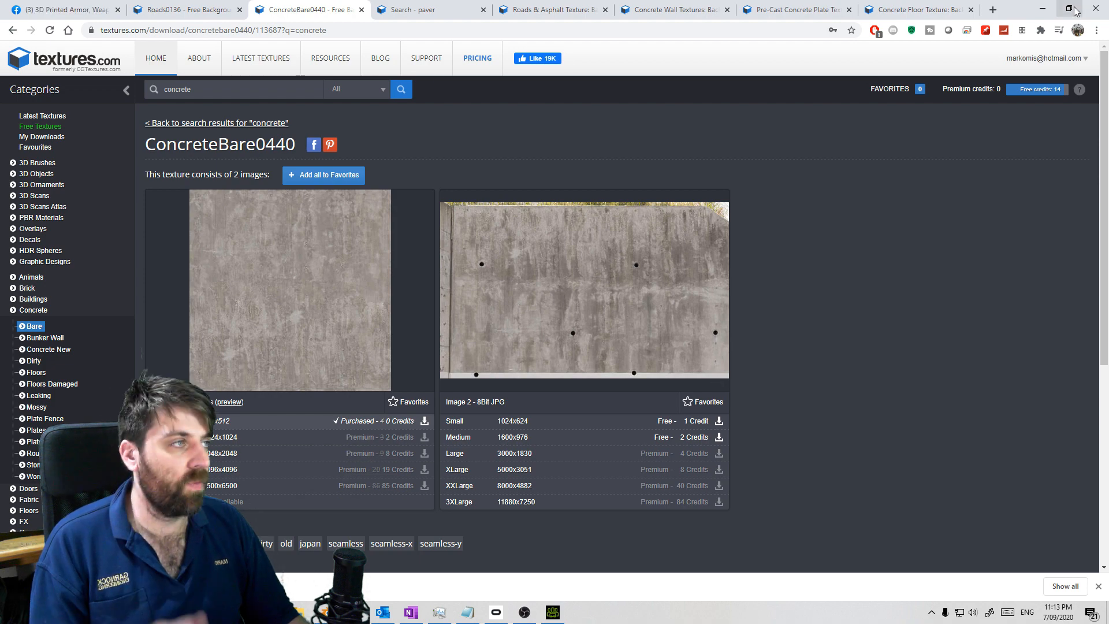
pyautogui.click(1042, 8)
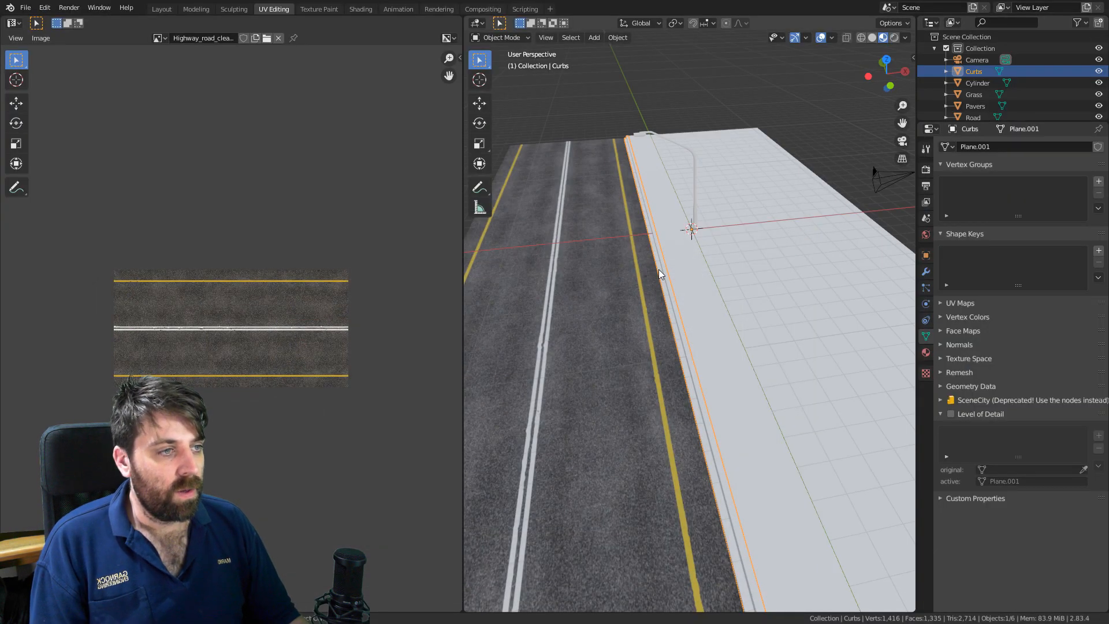
# In the Shading workspace, create a new material for the curb and name it Concrete.
pyautogui.click(362, 8)
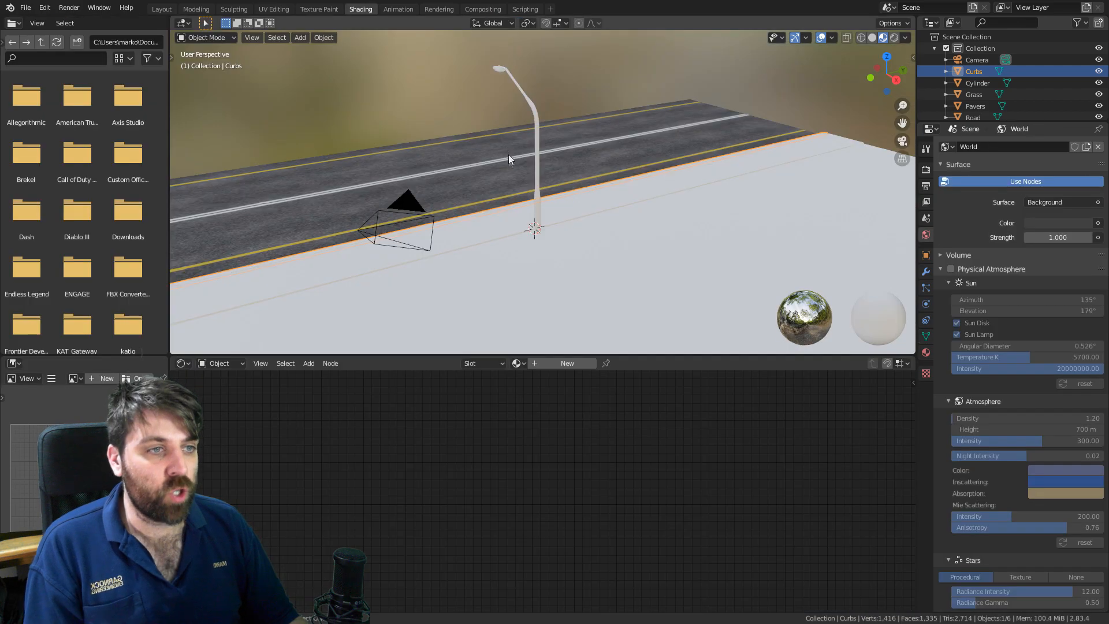
pyautogui.moveTo(548, 167); pyautogui.dragTo(545, 204, button='middle')
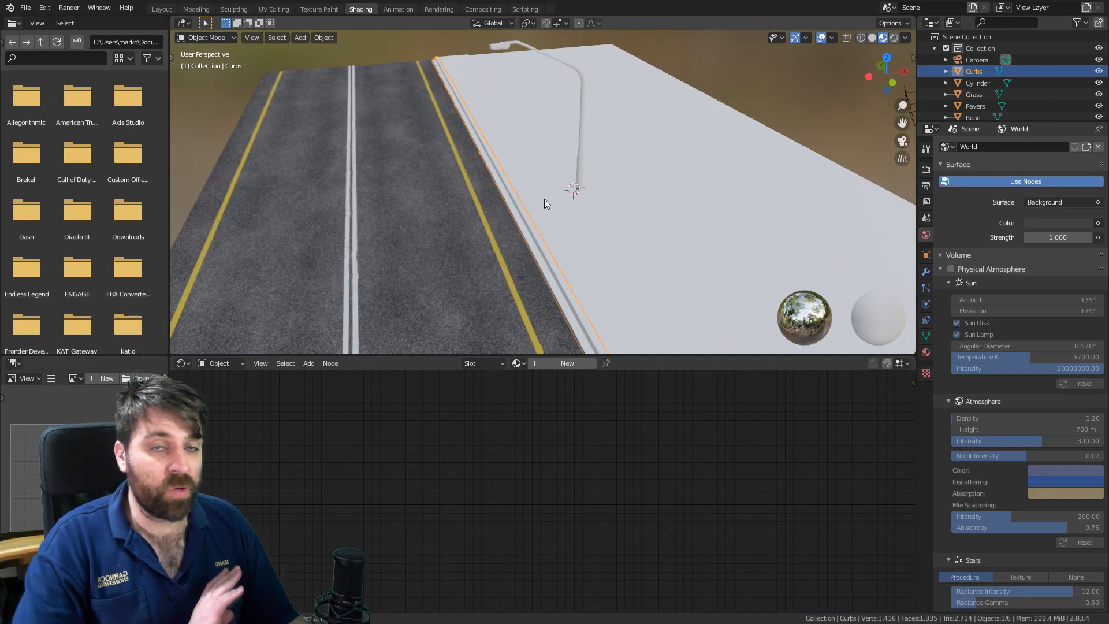
pyautogui.moveTo(545, 199); pyautogui.dragTo(713, 148, button='middle')
pyautogui.scroll(2, 560, 230)
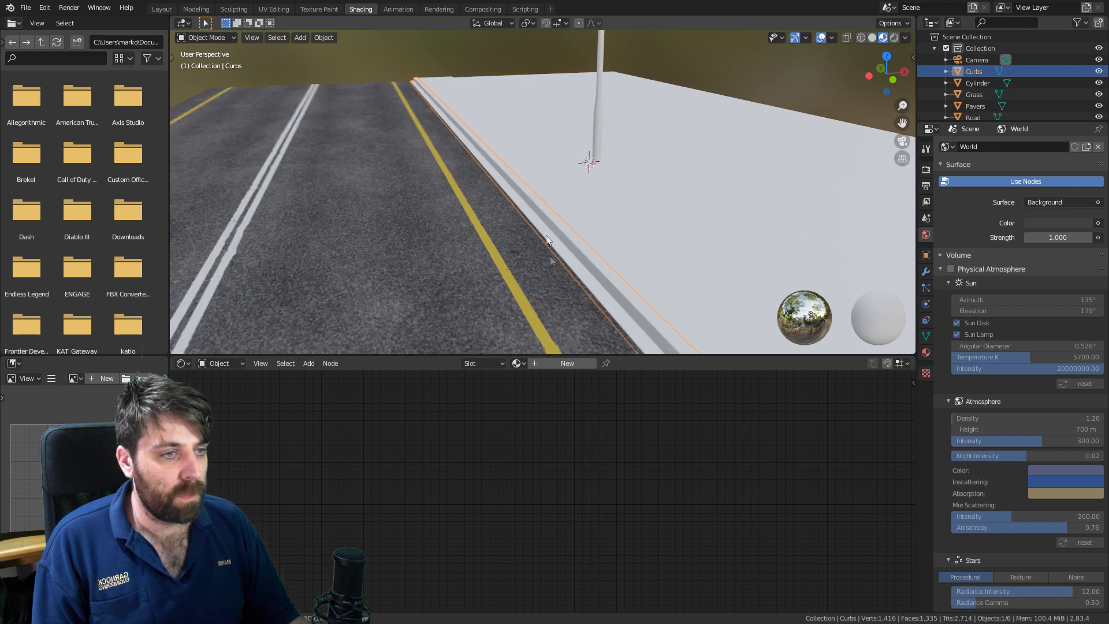
pyautogui.click(552, 362)
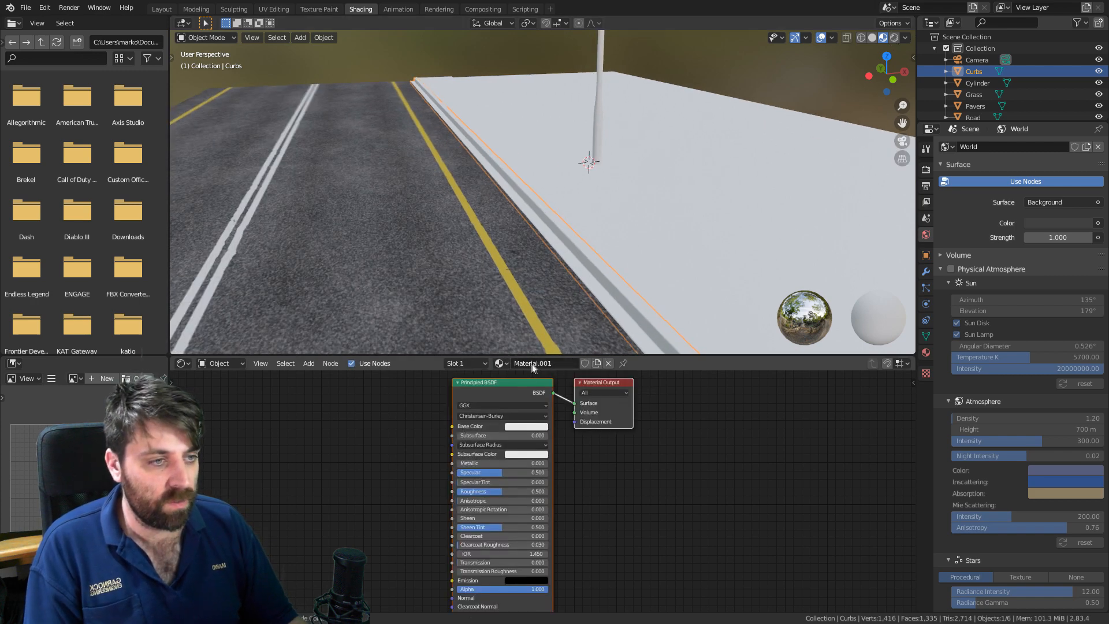
pyautogui.click(534, 363)
pyautogui.write('Concr')
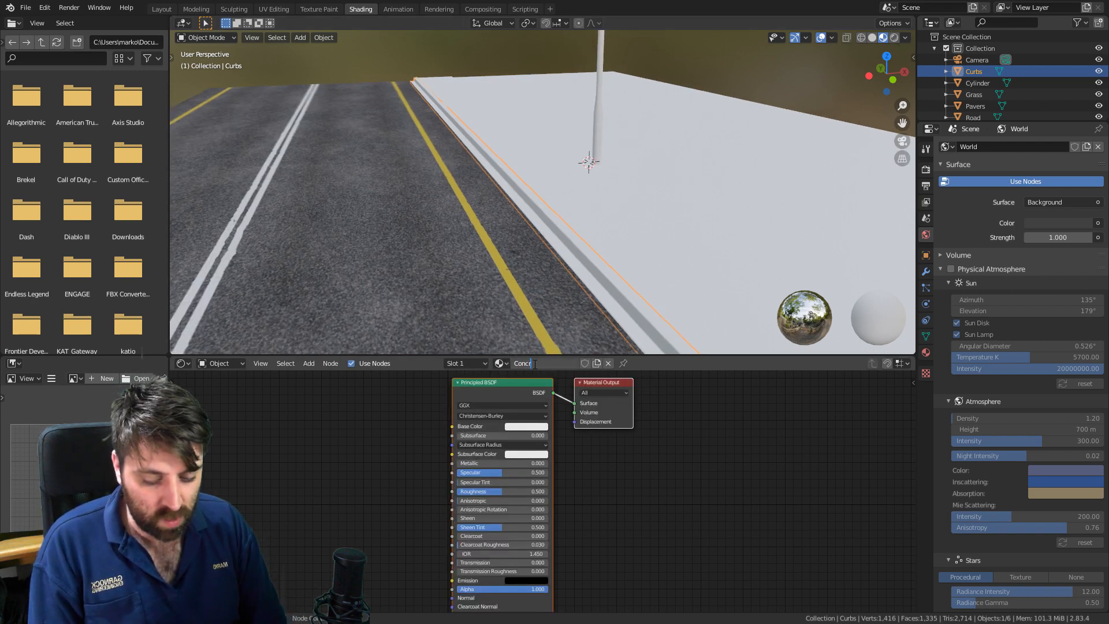
pyautogui.write('ete')
pyautogui.press('Return')
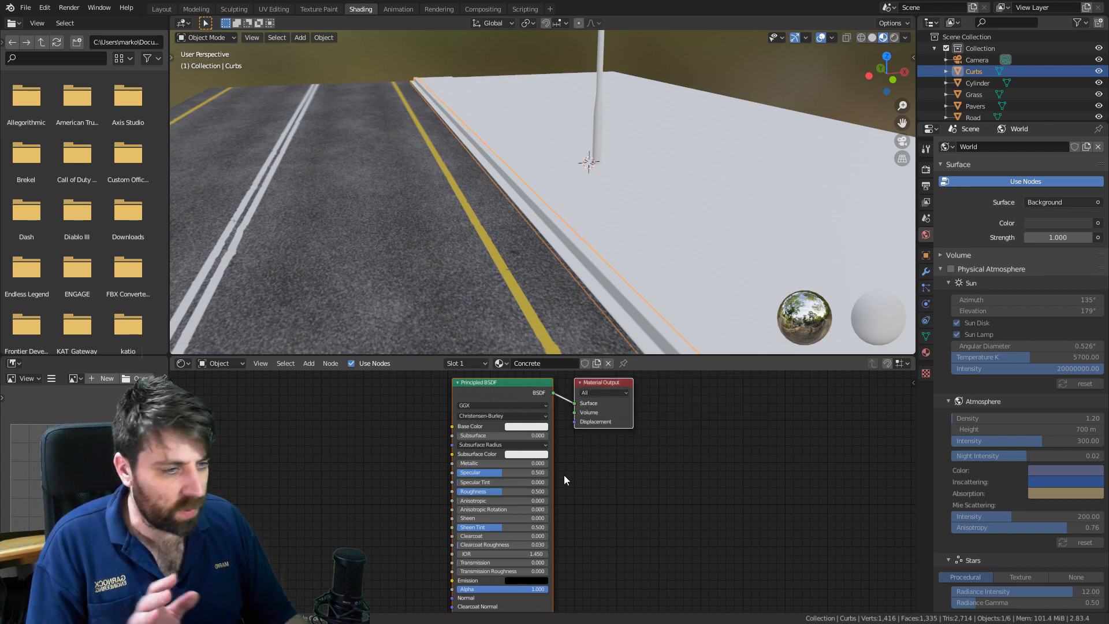
# Add an Image Texture node beside the Principled BSDF in the Concrete material.
pyautogui.hotkey('shift', 'a')
pyautogui.click(324, 413)
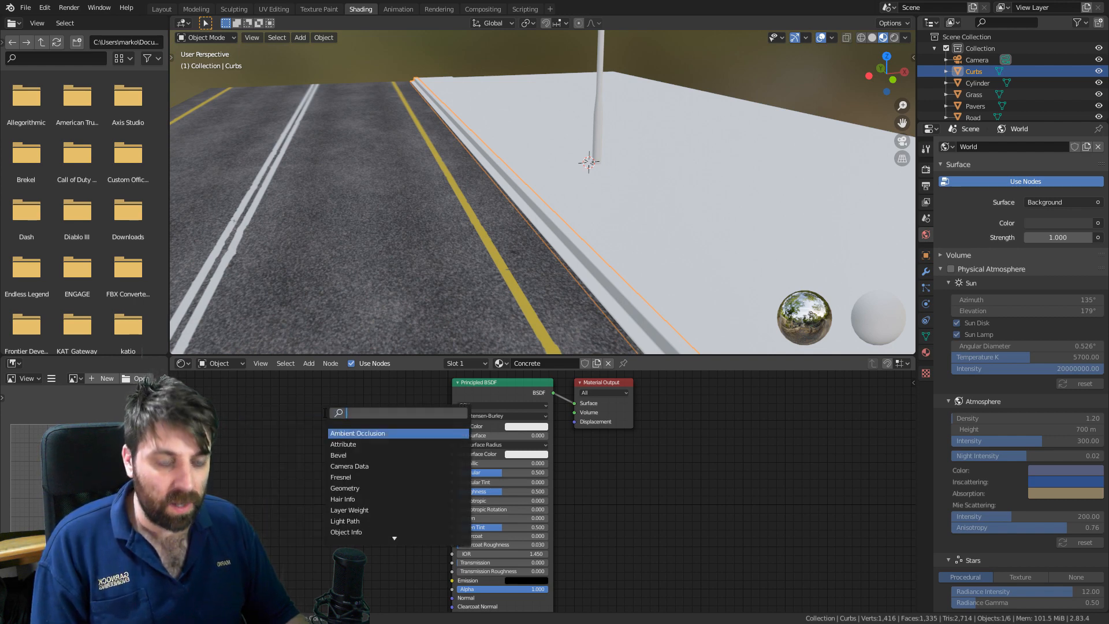
pyautogui.write('im')
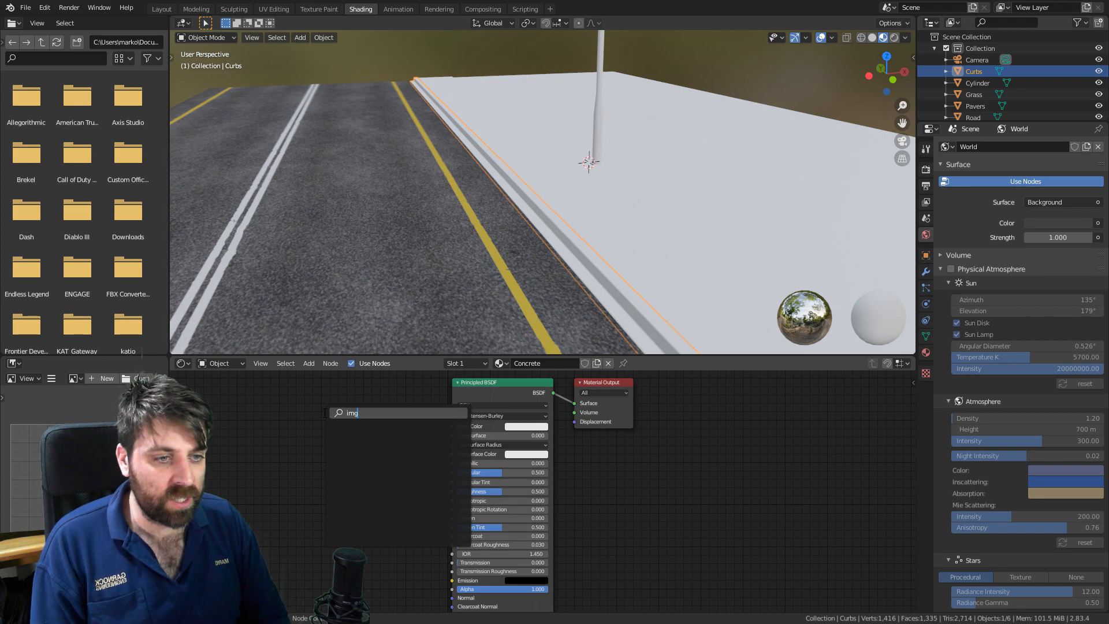
pyautogui.press('Return')
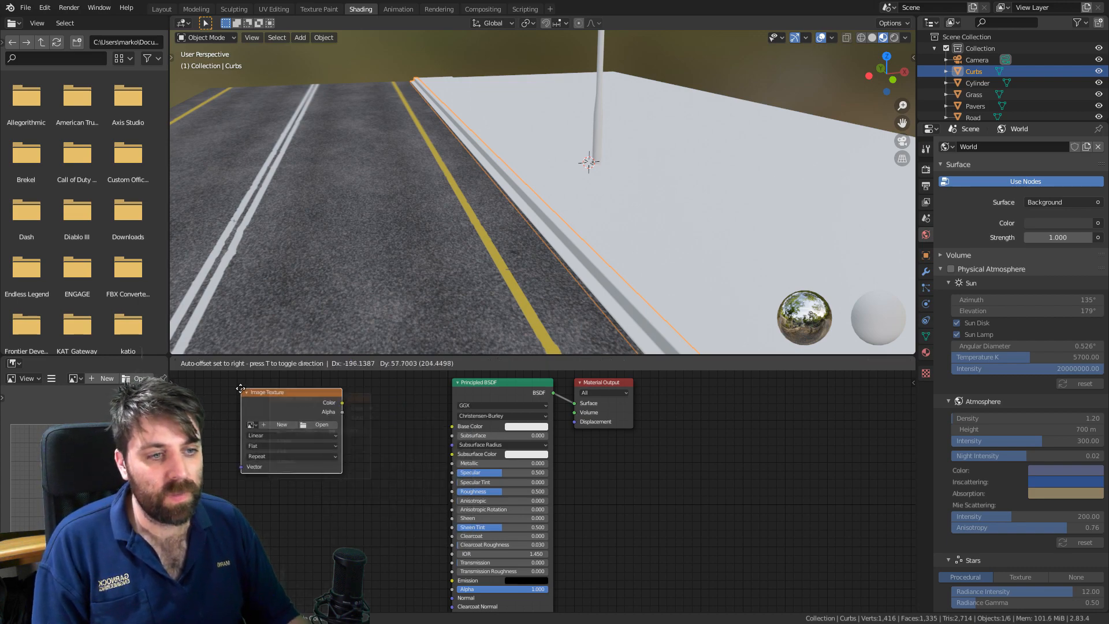
pyautogui.click(255, 410)
# Load the newly downloaded seamless concrete image from Downloads into the Image Texture node and connect its Color to Base Color.
pyautogui.click(317, 433)
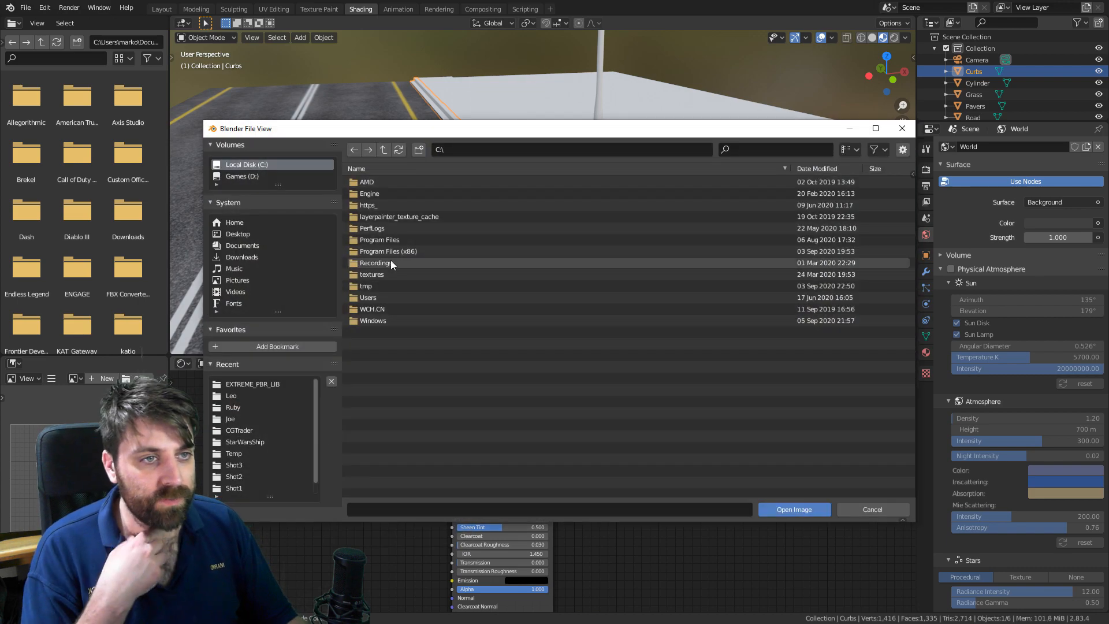
pyautogui.click(243, 257)
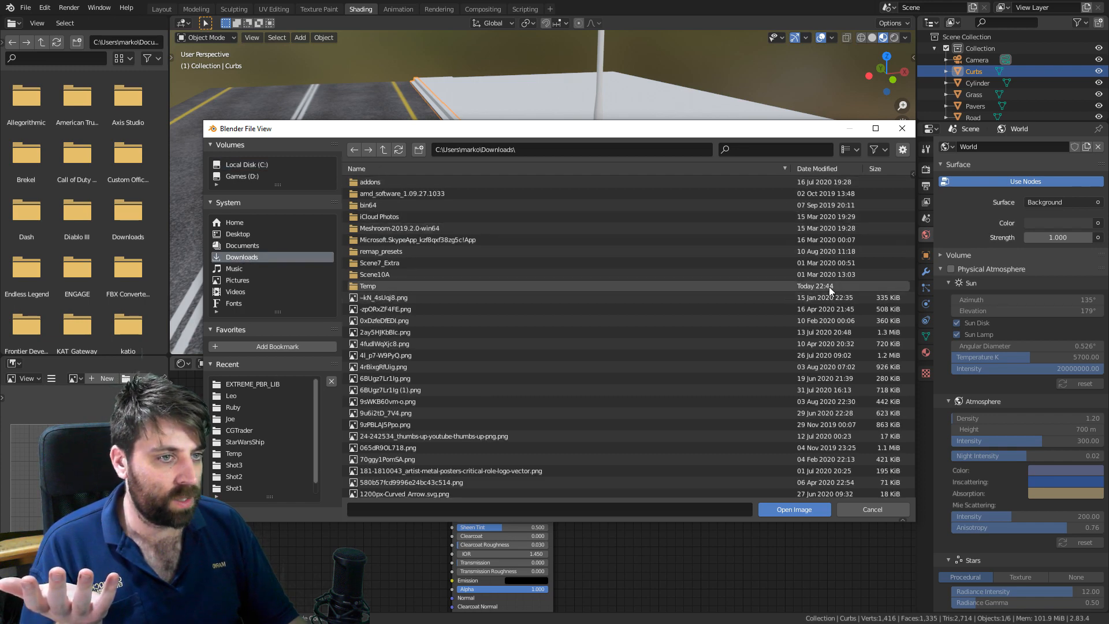
pyautogui.click(832, 168)
pyautogui.click(567, 295)
pyautogui.doubleClick(567, 292)
pyautogui.moveTo(333, 412); pyautogui.dragTo(454, 431)
# Unwrap all of the curb's faces with Smart UV Project at the default settings and leave Edit Mode.
pyautogui.moveTo(539, 281); pyautogui.dragTo(536, 202, button='middle')
pyautogui.scroll(-2, 572, 291)
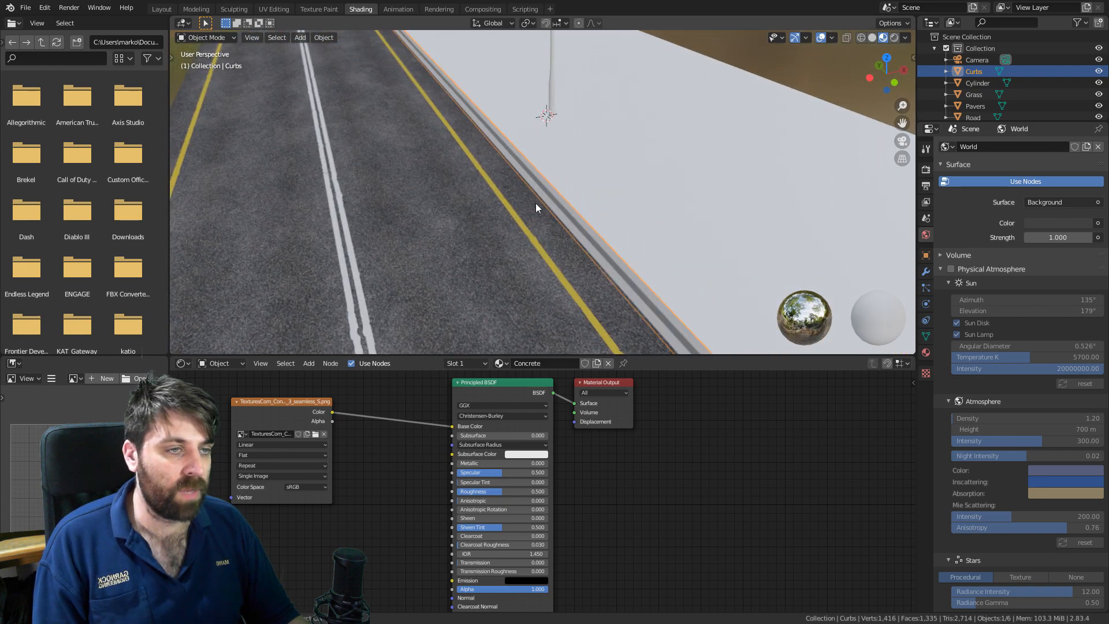
pyautogui.press('Tab')
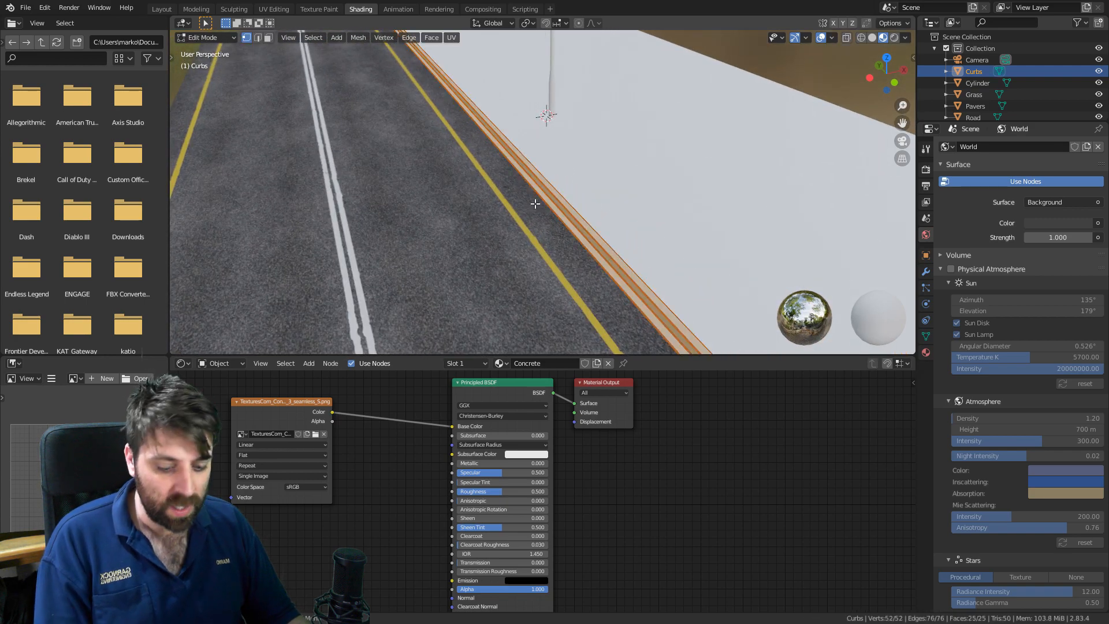
pyautogui.press('u')
pyautogui.click(536, 204)
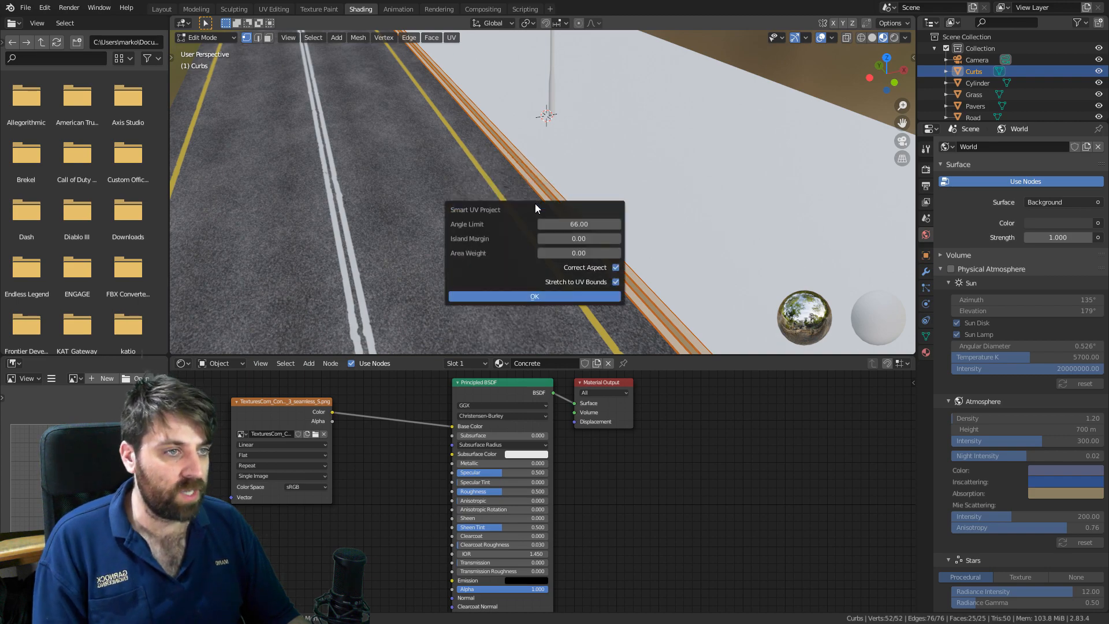
pyautogui.click(556, 292)
pyautogui.moveTo(518, 234); pyautogui.dragTo(499, 213, button='middle')
pyautogui.press('Tab')
pyautogui.scroll(3, 514, 251)
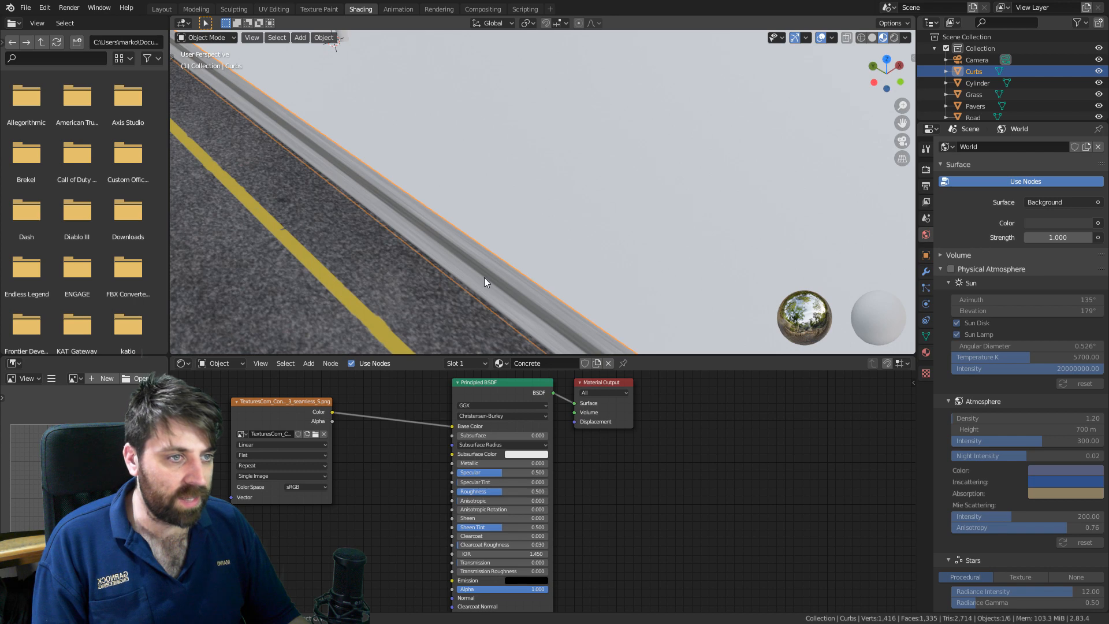
pyautogui.scroll(-6, 451, 243)
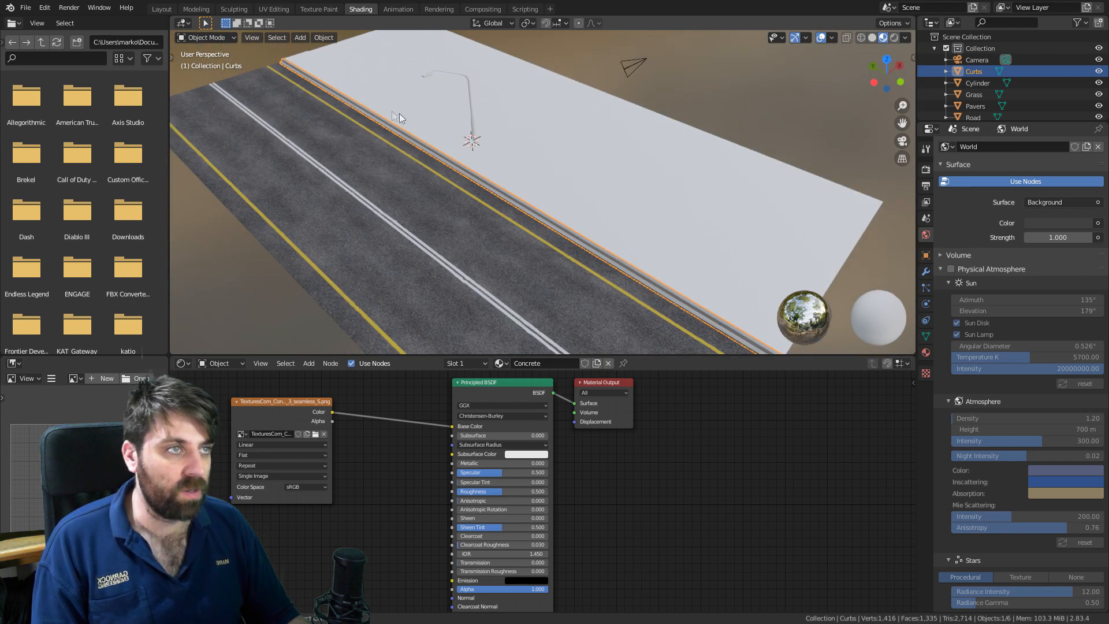
# In the UV Editing workspace, scale all curb UVs along Y by about 10.
pyautogui.click(275, 10)
pyautogui.scroll(6, 260, 370)
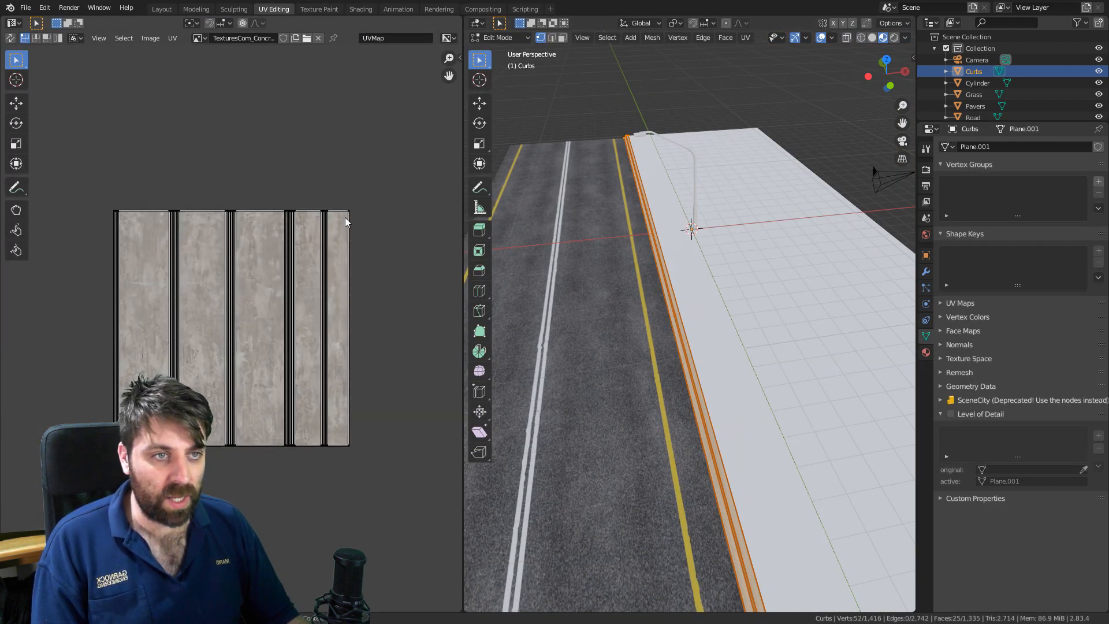
pyautogui.press('a')
pyautogui.press('s')
pyautogui.press('x')
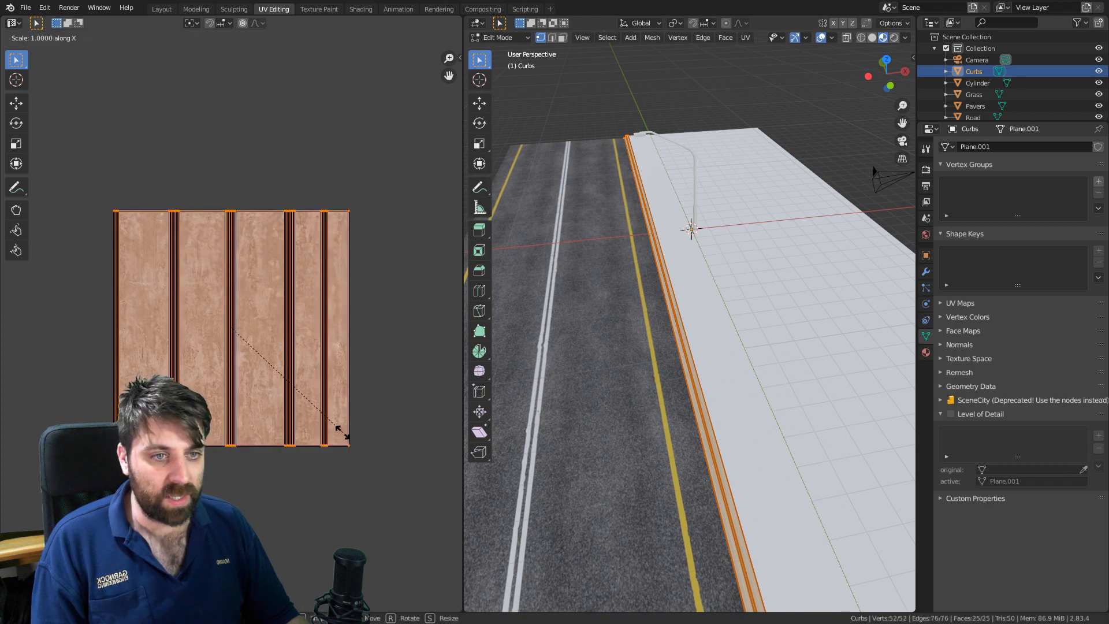
pyautogui.press('y')
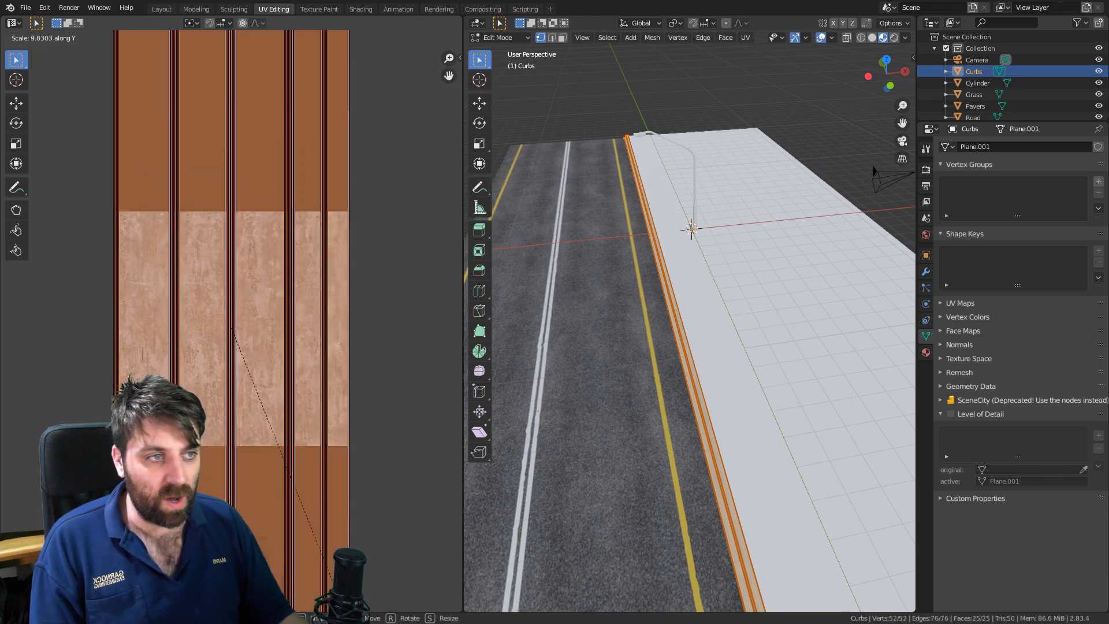
pyautogui.click(73, 169)
# Stretch the curb UVs along Y again by about 3.2 and leave Edit Mode.
pyautogui.moveTo(569, 290); pyautogui.dragTo(582, 337, button='middle')
pyautogui.scroll(9, 663, 273)
pyautogui.scroll(-2, 630, 225)
pyautogui.scroll(-3, 629, 224)
pyautogui.scroll(4, 582, 337)
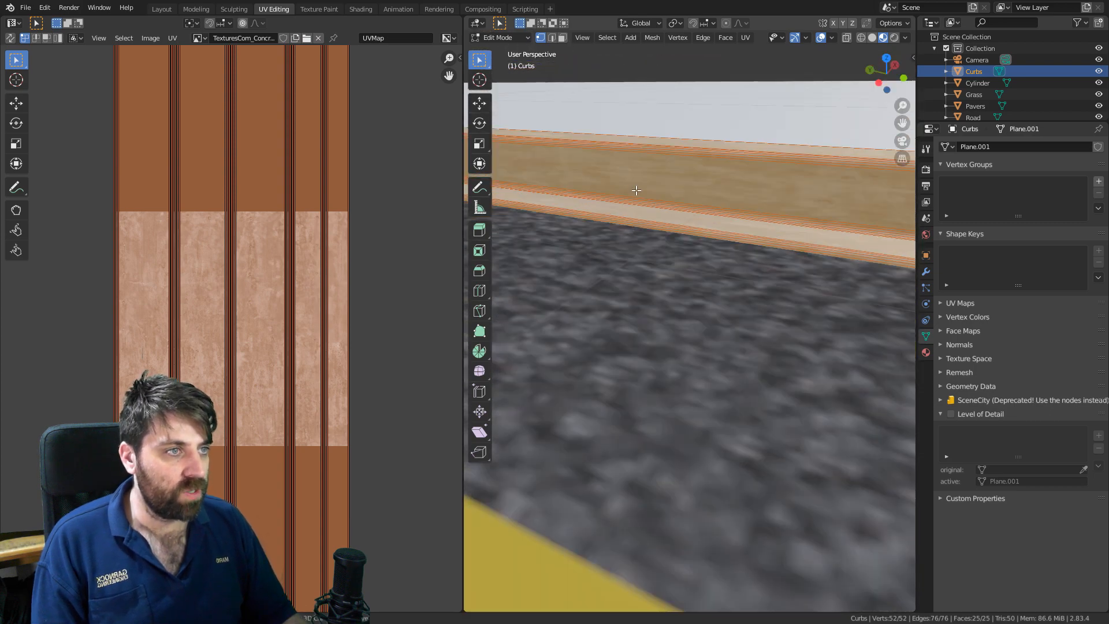
pyautogui.keyDown('shift'); pyautogui.moveTo(636, 191); pyautogui.dragTo(555, 334, button='middle'); pyautogui.keyUp('shift')
pyautogui.press('s')
pyautogui.press('y')
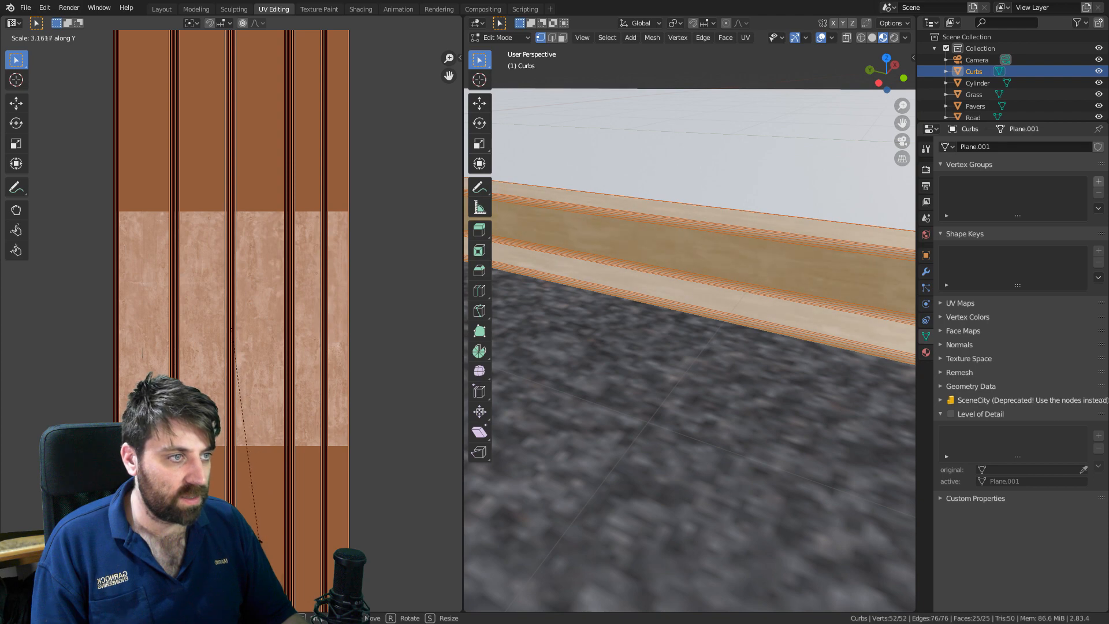
pyautogui.click(260, 554)
pyautogui.scroll(-8, 310, 489)
pyautogui.press('Tab')
# In the Shading workspace, set the Concrete material's Specular to 0.250 and Roughness to 0.650.
pyautogui.scroll(-6, 695, 384)
pyautogui.moveTo(695, 385); pyautogui.dragTo(636, 374, button='middle')
pyautogui.keyDown('shift'); pyautogui.moveTo(636, 374); pyautogui.dragTo(718, 337, button='middle'); pyautogui.keyUp('shift')
pyautogui.scroll(-5, 717, 332)
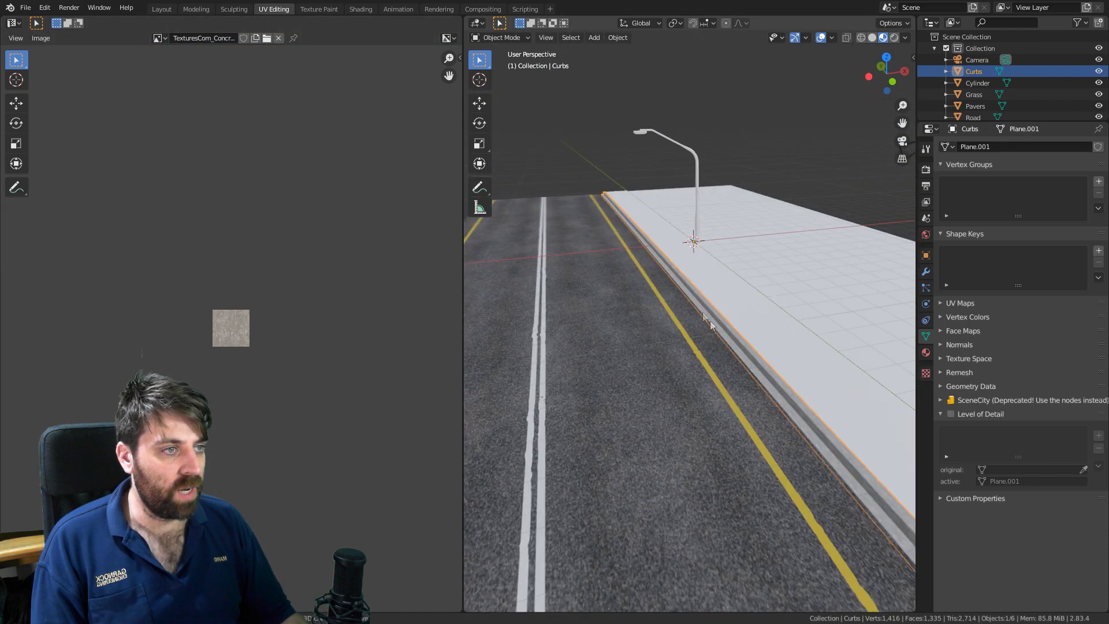
pyautogui.scroll(1, 715, 329)
pyautogui.click(361, 8)
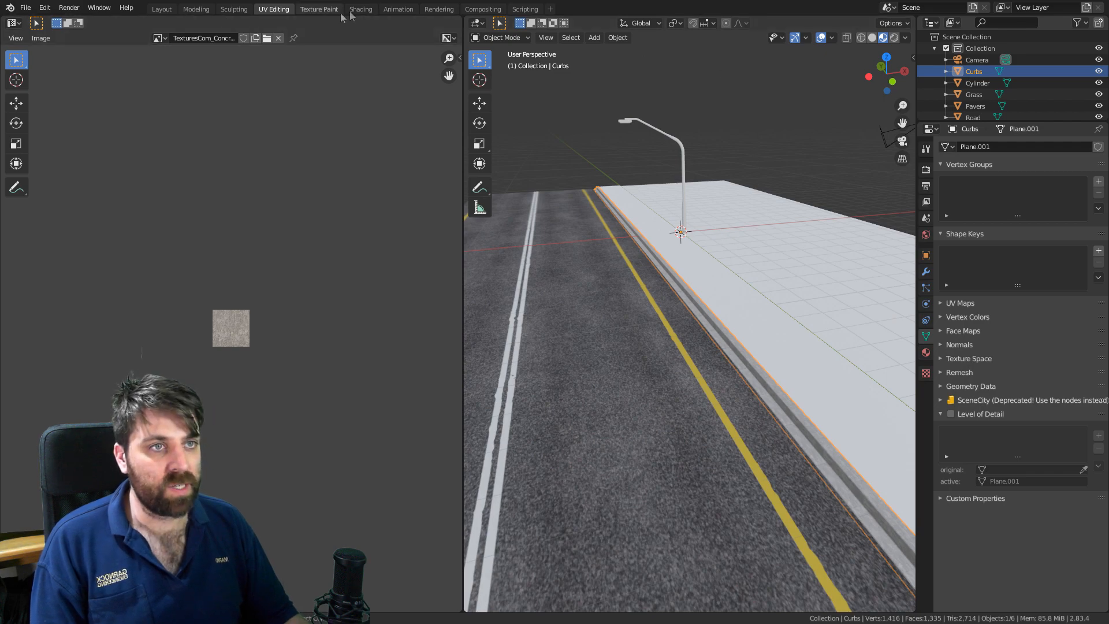
pyautogui.scroll(2, 540, 200)
pyautogui.moveTo(540, 200)
pyautogui.mouseDown(button='middle')
pyautogui.moveTo(505, 185)
pyautogui.moveTo(556, 203)
pyautogui.mouseUp(button='middle')
pyautogui.scroll(2, 520, 195)
pyautogui.scroll(1, 556, 203)
pyautogui.moveTo(501, 473); pyautogui.dragTo(476, 473)
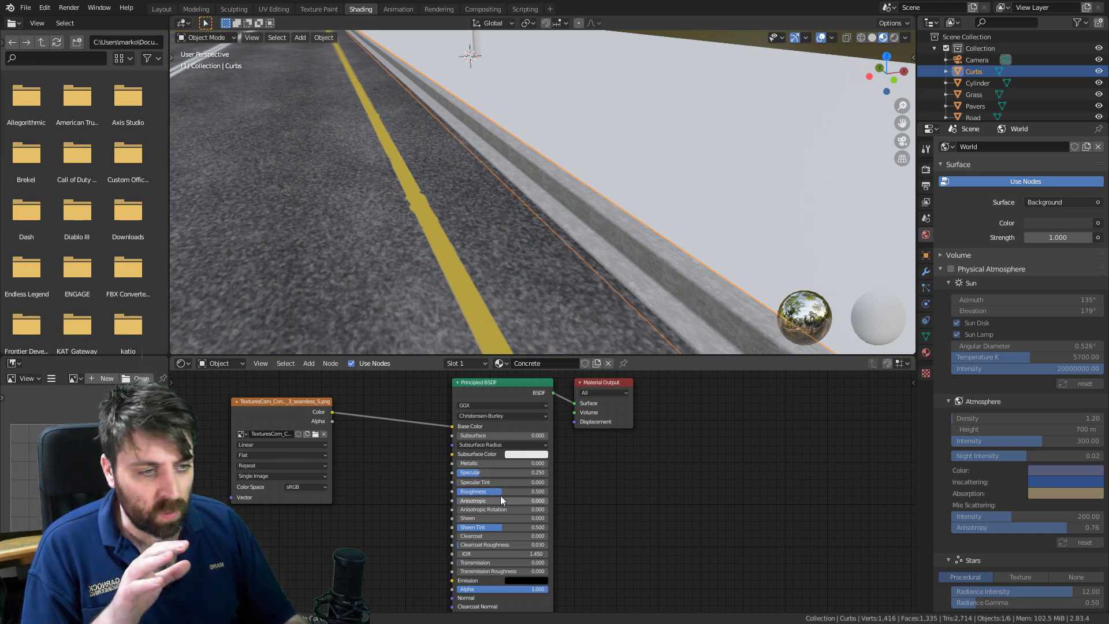
pyautogui.moveTo(500, 491); pyautogui.dragTo(514, 491)
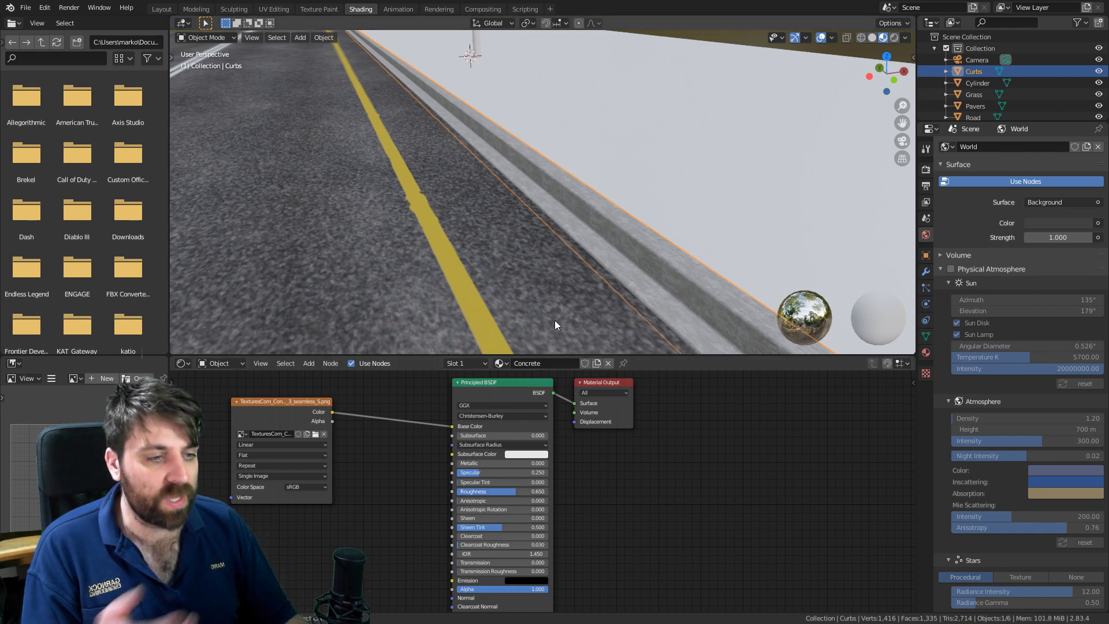
# Select the pavers strip and, in the Layout workspace, choose Paving_stone_03 from the Paving - Cobblestone category of the Extreme PBR library.
pyautogui.scroll(-1, 429, 487)
pyautogui.moveTo(403, 443)
pyautogui.mouseDown(button='middle')
pyautogui.moveTo(412, 383)
pyautogui.moveTo(416, 450)
pyautogui.mouseUp(button='middle')
pyautogui.scroll(-2, 660, 270)
pyautogui.moveTo(660, 270); pyautogui.dragTo(554, 250, button='middle')
pyautogui.click(555, 250)
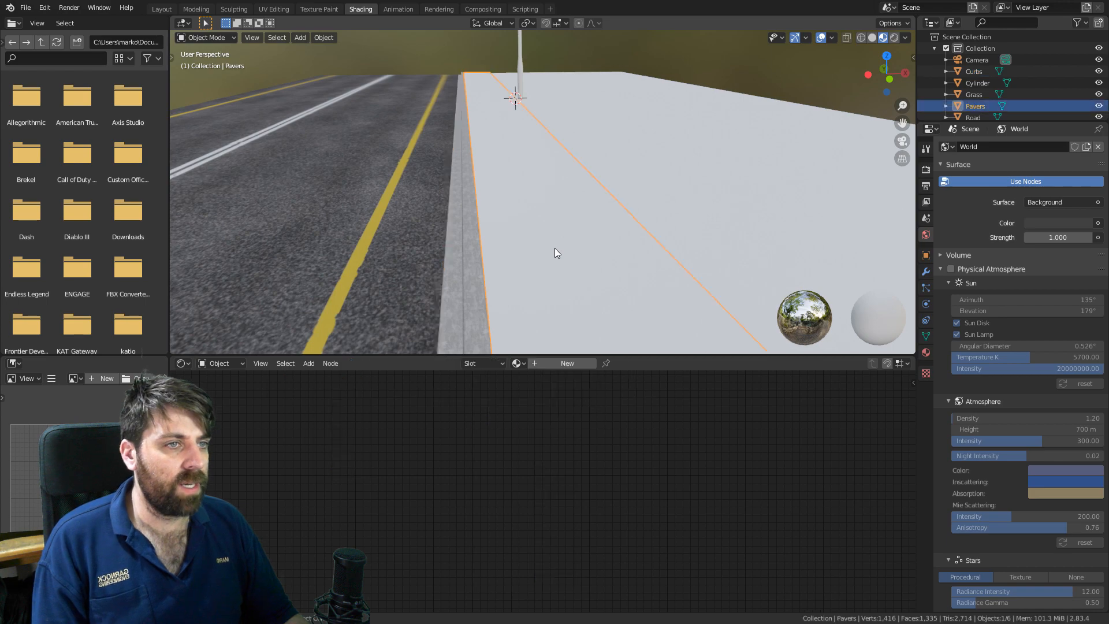
pyautogui.scroll(-2, 554, 248)
pyautogui.press('KP_7')
pyautogui.moveTo(555, 250); pyautogui.dragTo(568, 102, button='middle')
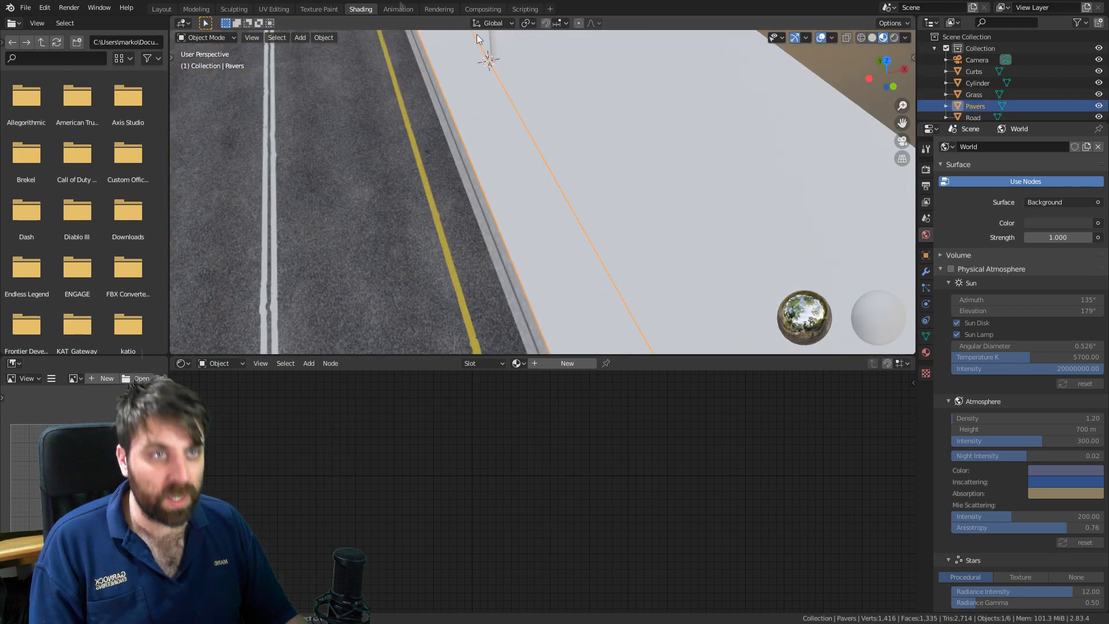
pyautogui.click(161, 10)
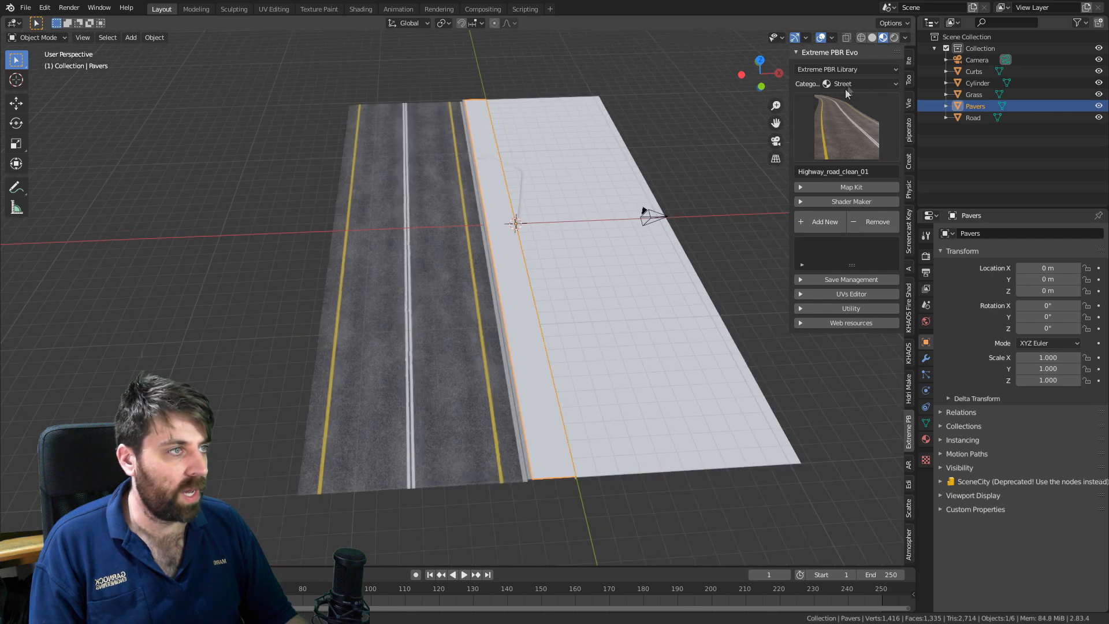
pyautogui.click(850, 85)
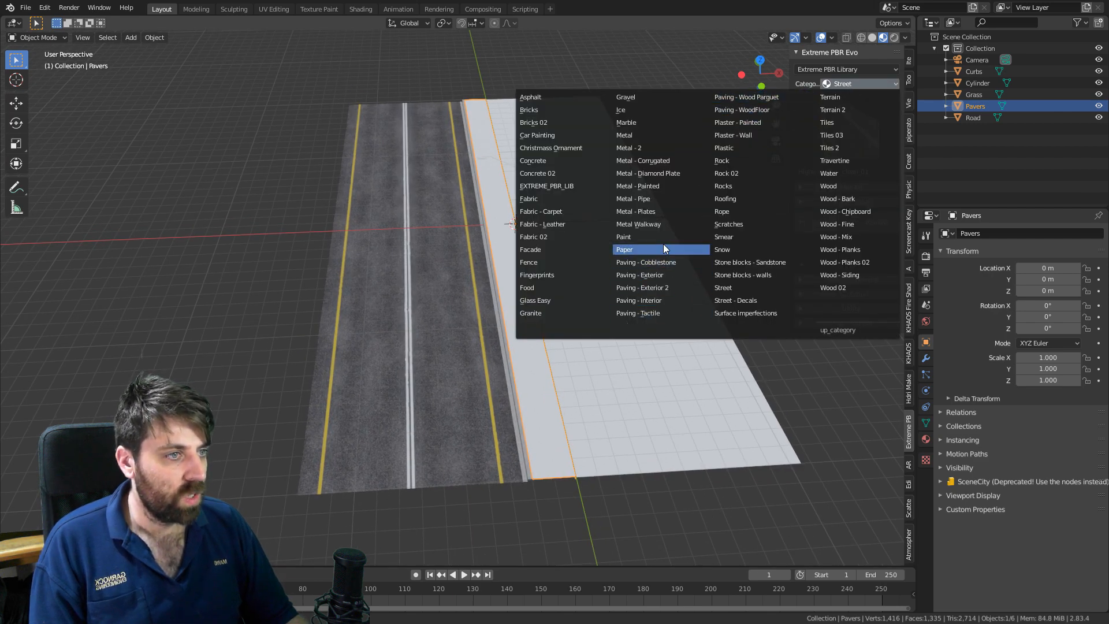
pyautogui.click(659, 262)
pyautogui.click(836, 128)
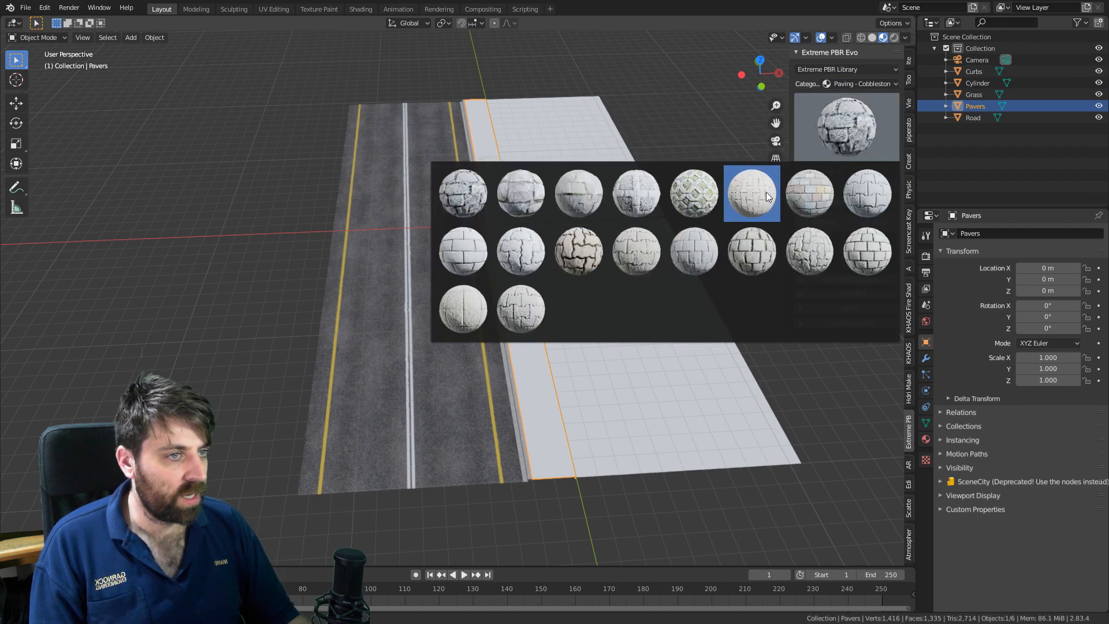
pyautogui.click(579, 251)
pyautogui.scroll(1, 536, 266)
pyautogui.scroll(1, 536, 267)
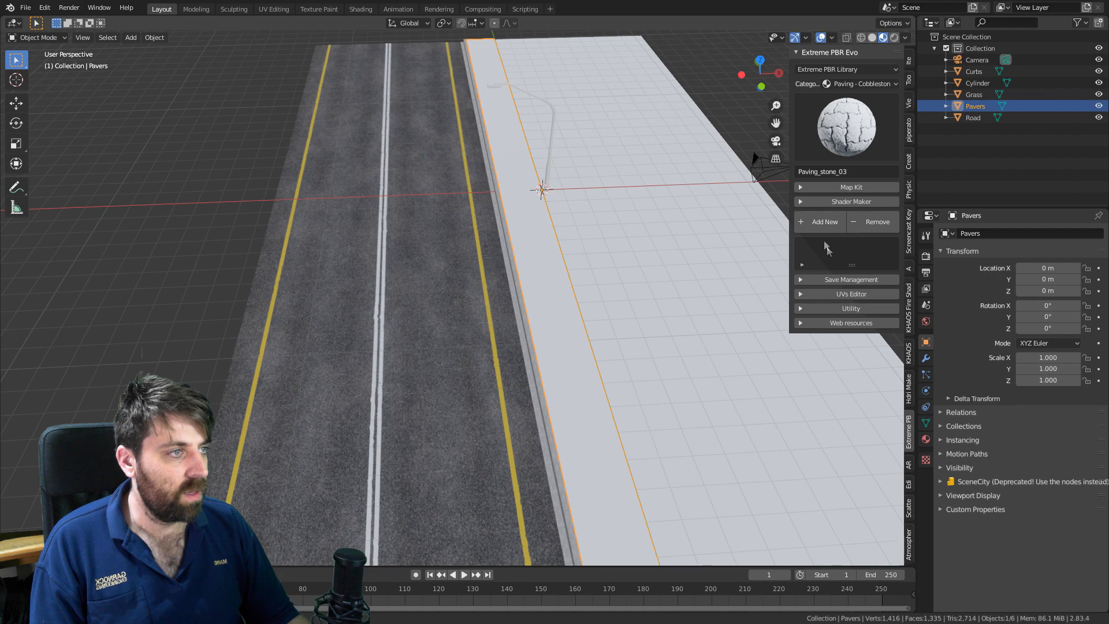
# Add the Paving_stone_03 material to the pavers strip and open its whole mesh in Edit Mode in the UV Editing workspace.
pyautogui.moveTo(589, 262); pyautogui.dragTo(654, 297, button='middle')
pyautogui.scroll(-1, 653, 296)
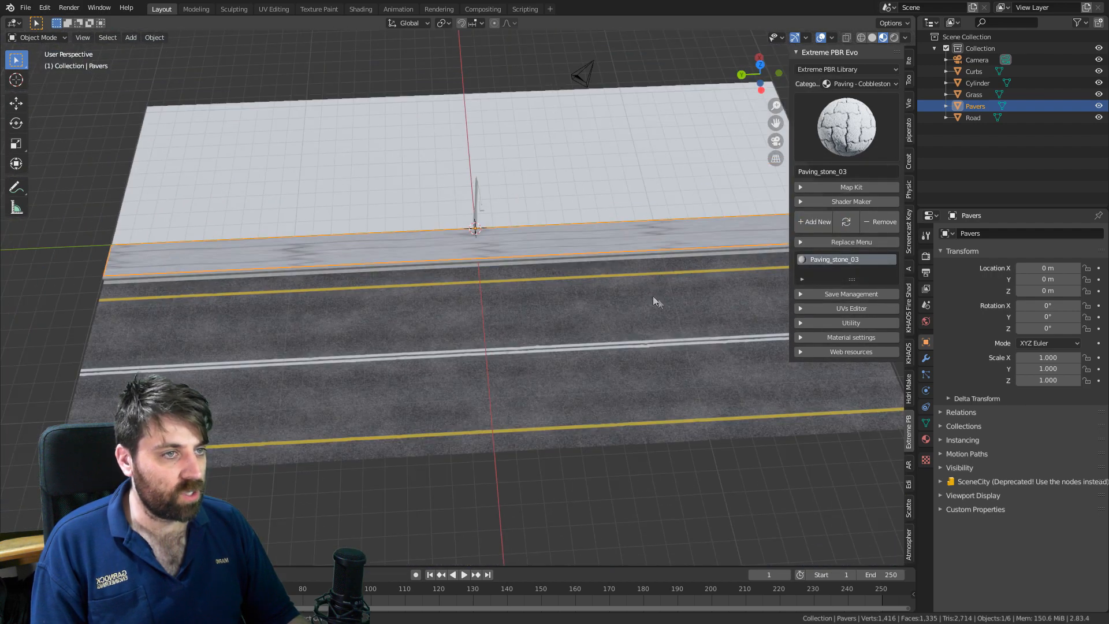
pyautogui.click(273, 9)
pyautogui.press('Tab')
pyautogui.press('a')
pyautogui.press('Tab')
pyautogui.press('Tab')
pyautogui.click(740, 297)
pyautogui.press('Tab')
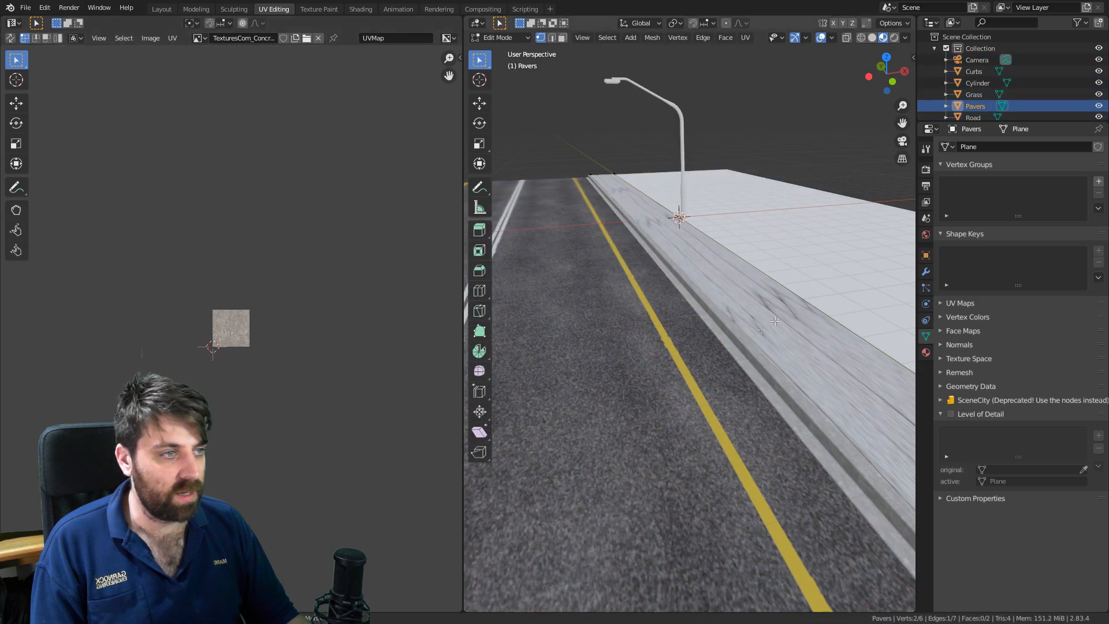
pyautogui.press('Tab')
pyautogui.press('Tab')
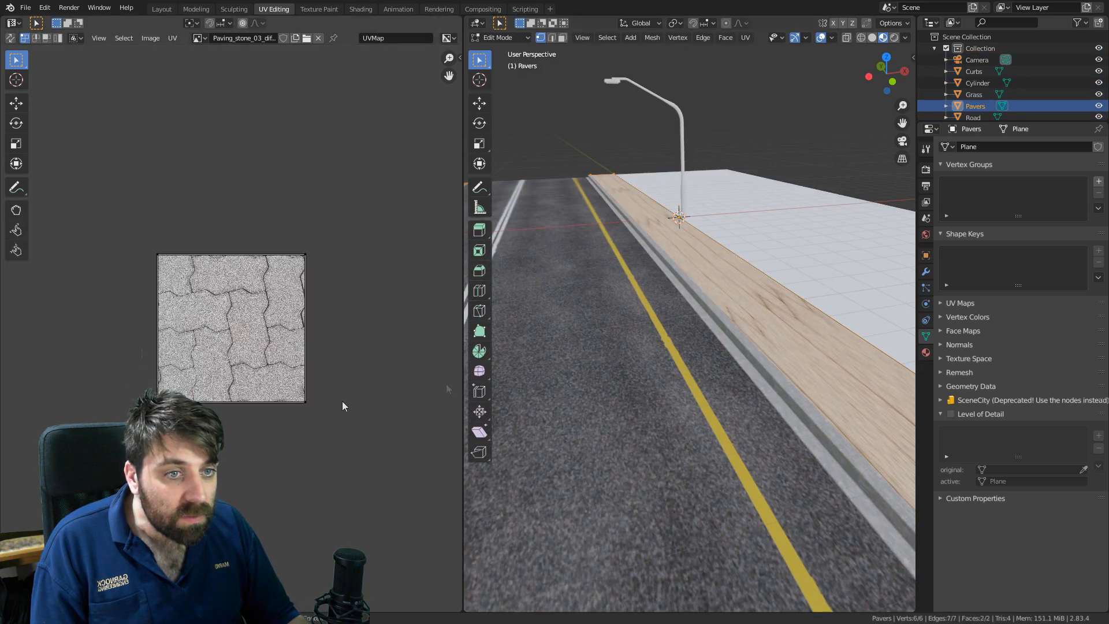
# Select all paver UVs, enlarge them uniformly about three times and stretch them strongly along Y.
pyautogui.press('a')
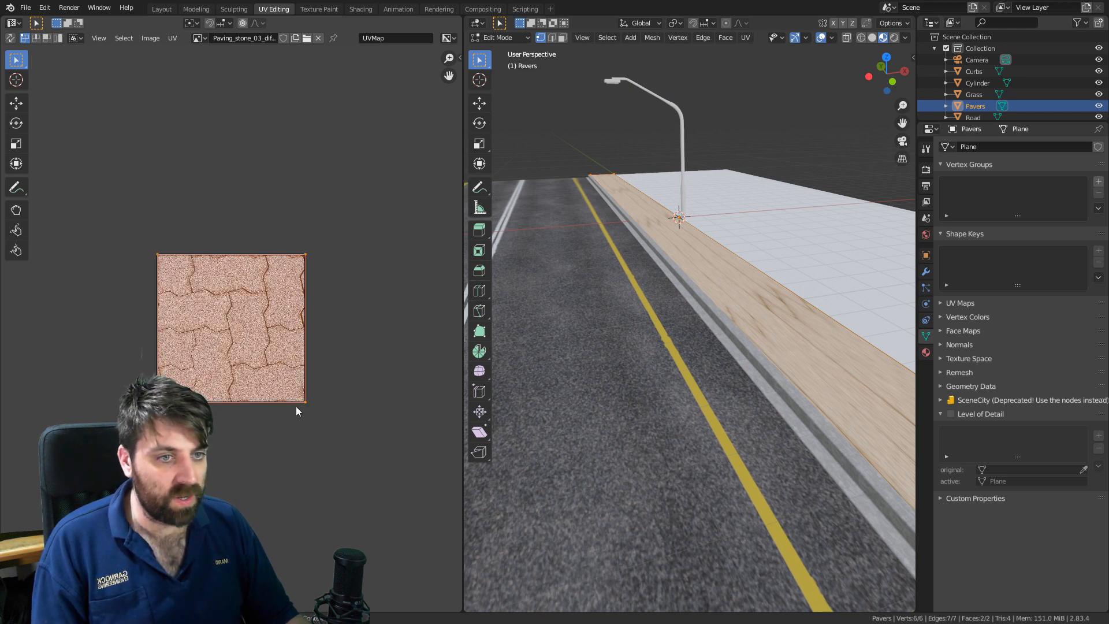
pyautogui.press('s')
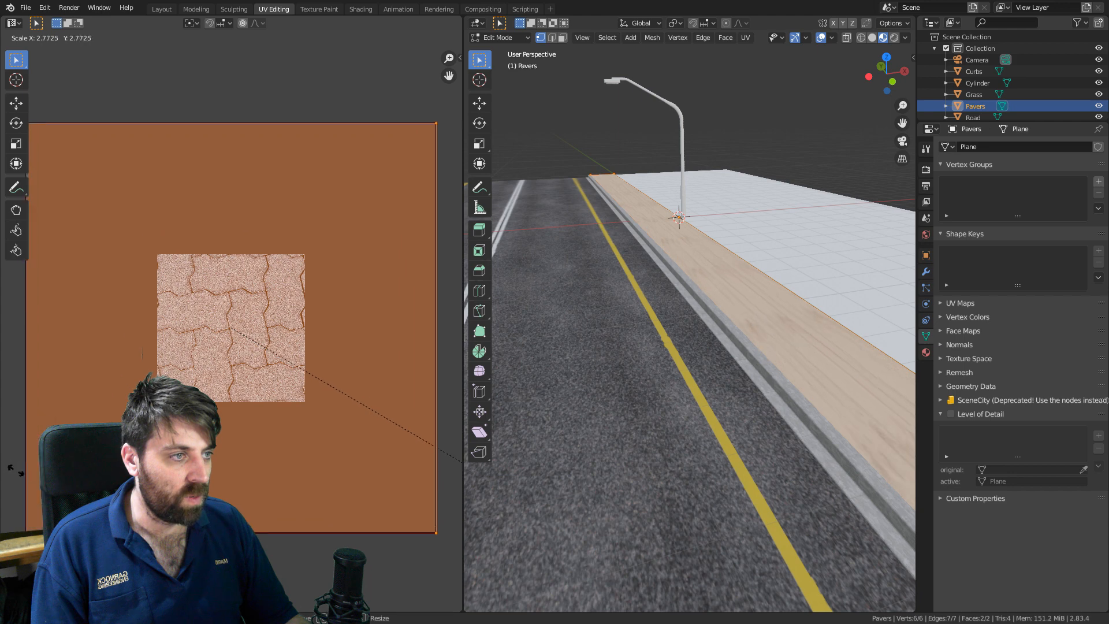
pyautogui.click(58, 479)
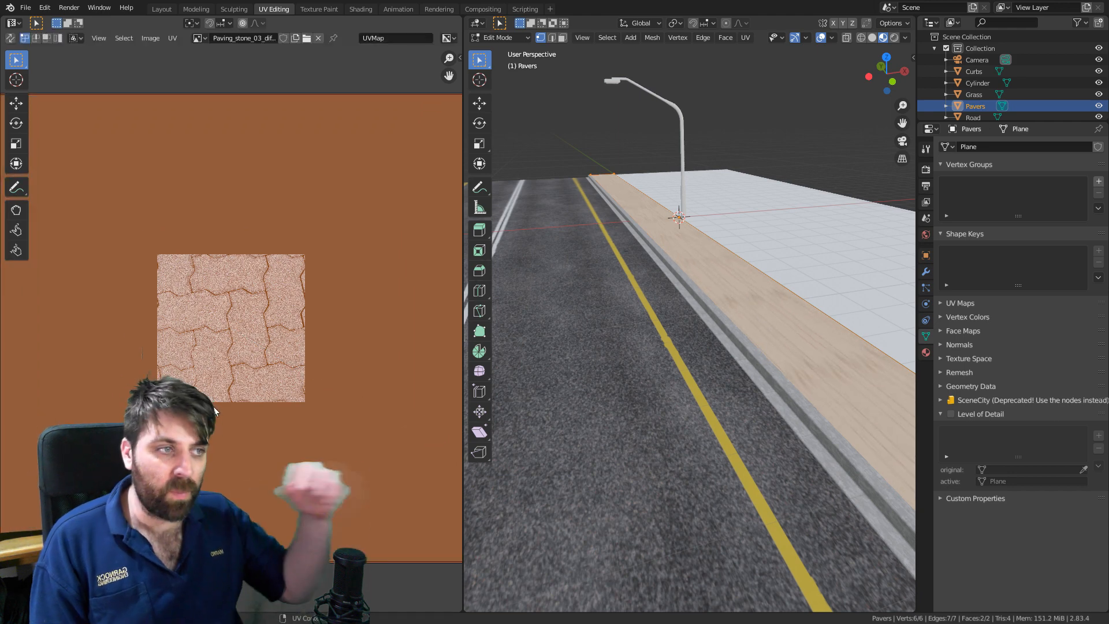
pyautogui.press('s')
pyautogui.press('y')
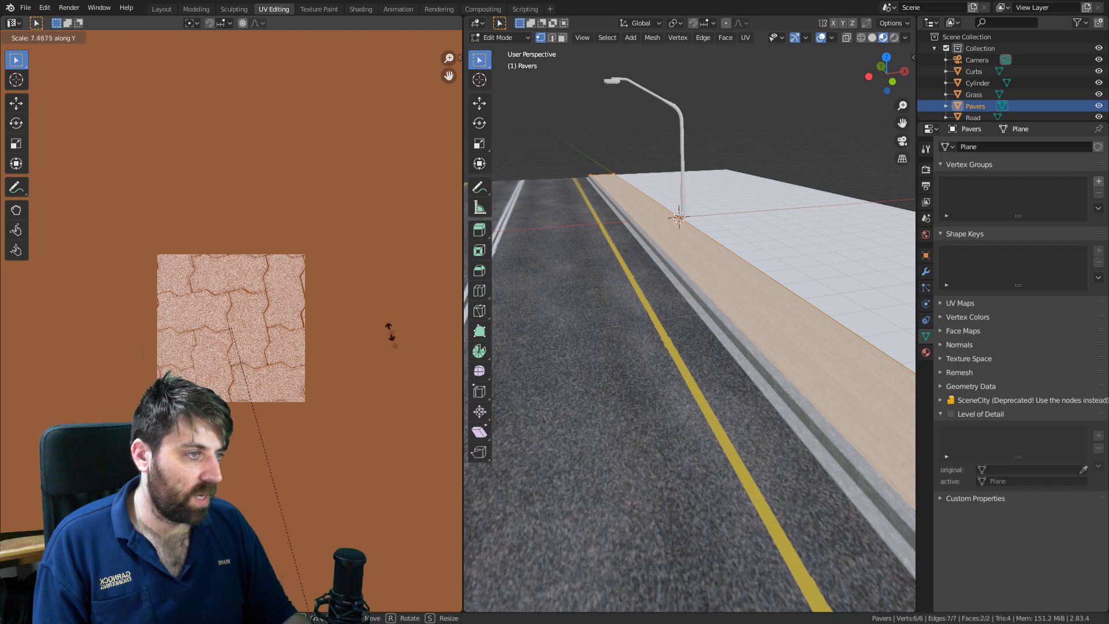
pyautogui.click(26, 506)
# Stretch the paver UVs along Y again by about 3.2.
pyautogui.moveTo(606, 411); pyautogui.dragTo(710, 365, button='middle')
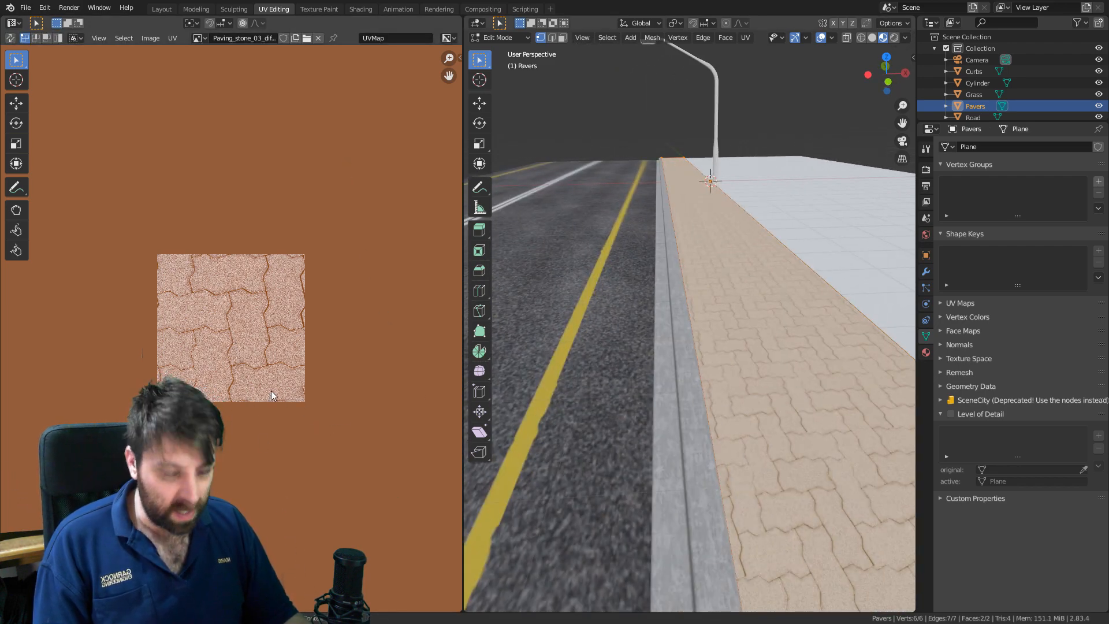
pyautogui.press('s')
pyautogui.press('y')
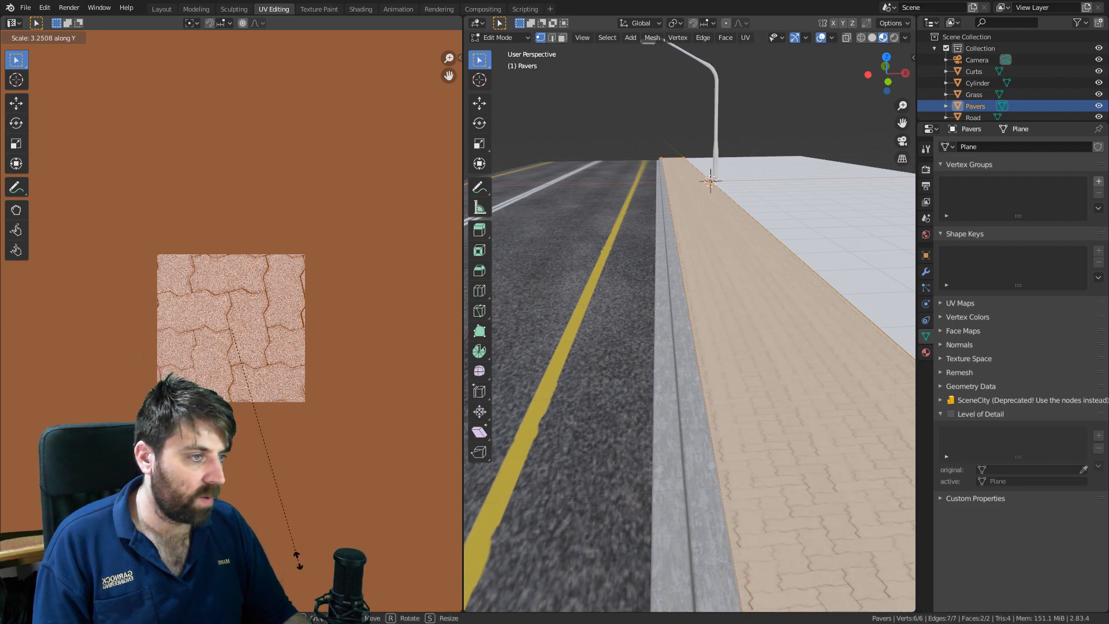
pyautogui.click(293, 528)
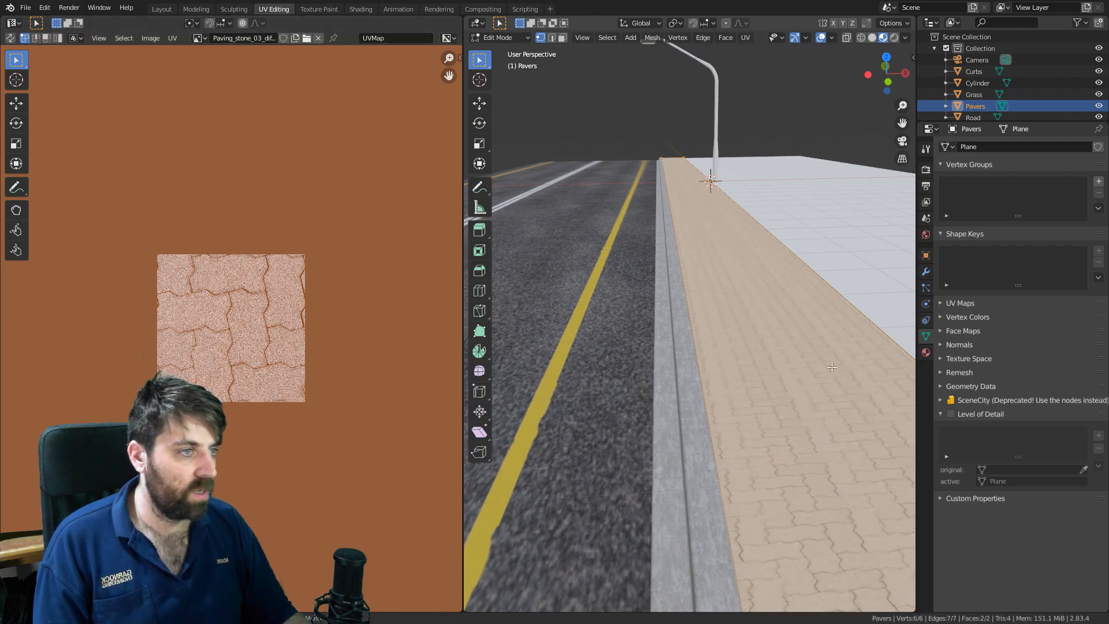
# Scale the paver UVs uniformly by about 0.73 and shift them slightly in the negative X direction.
pyautogui.scroll(-3, 683, 342)
pyautogui.press('Tab')
pyautogui.moveTo(685, 344); pyautogui.dragTo(682, 367, button='middle')
pyautogui.scroll(3, 657, 357)
pyautogui.press('Tab')
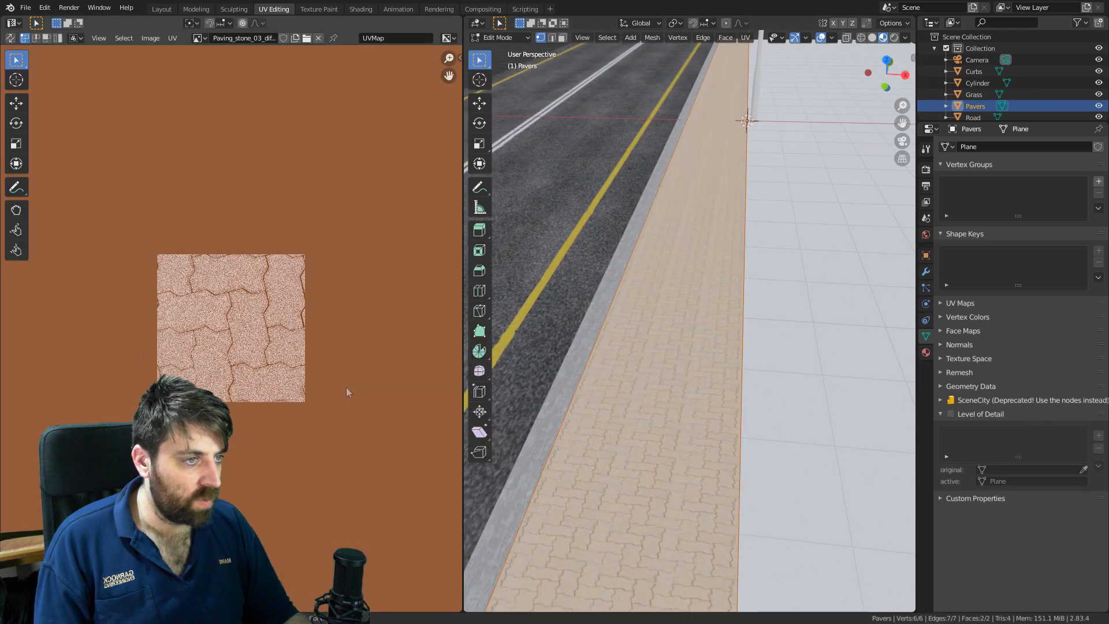
pyautogui.press('s')
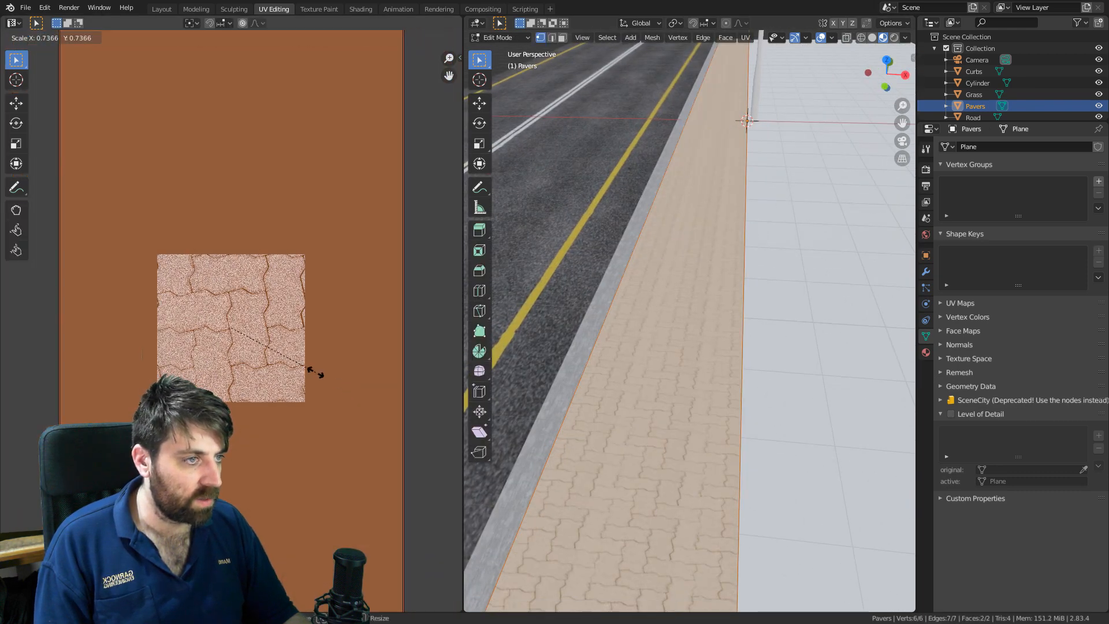
pyautogui.click(316, 373)
pyautogui.press('g')
pyautogui.press('x')
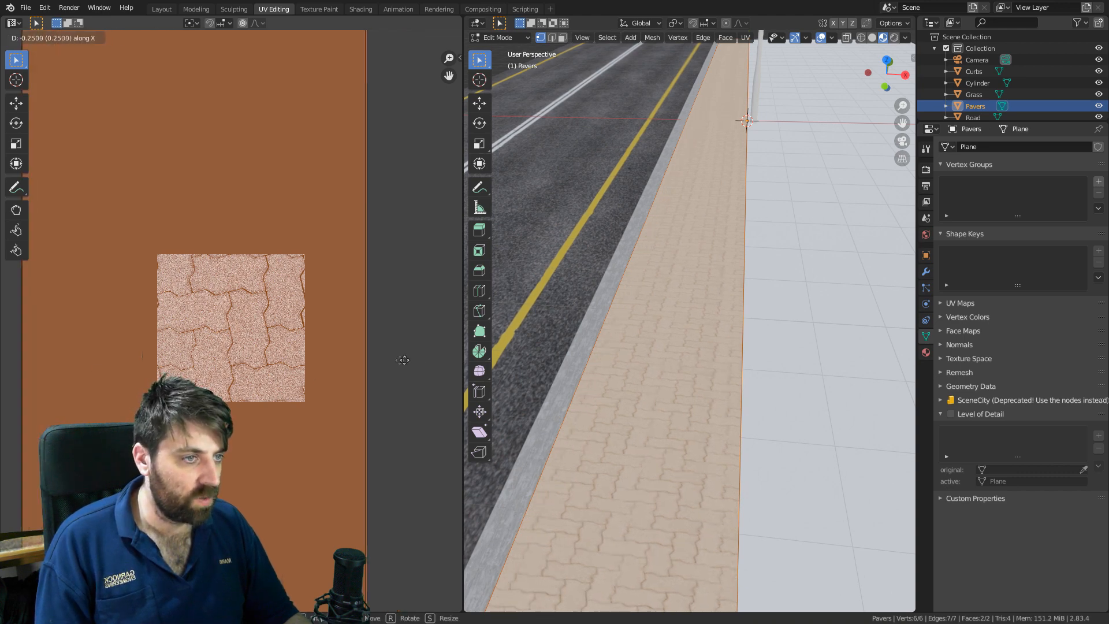
pyautogui.click(147, 369)
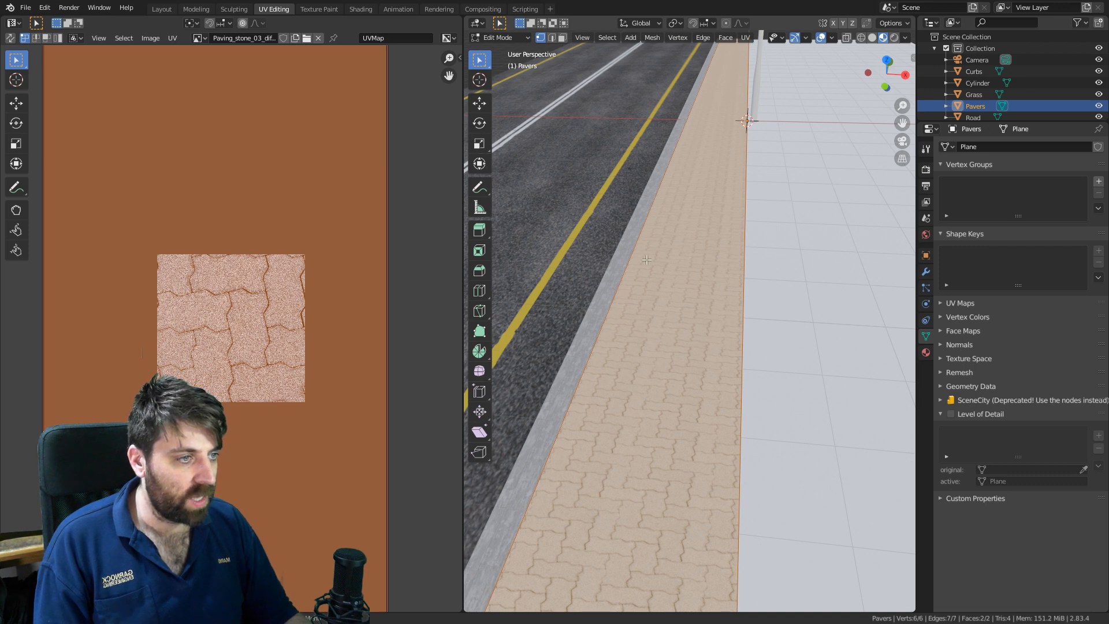
# Select the outer edge of the paver UVs, nudge it slightly inward and leave Edit Mode.
pyautogui.click(385, 342)
pyautogui.press('g')
pyautogui.press('y')
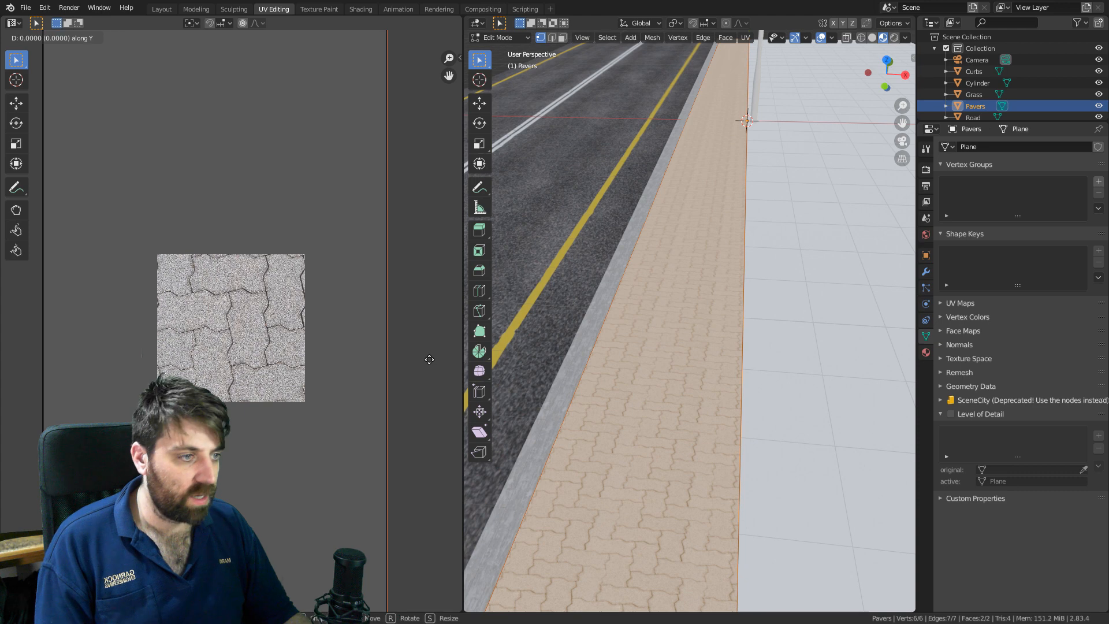
pyautogui.click(330, 360)
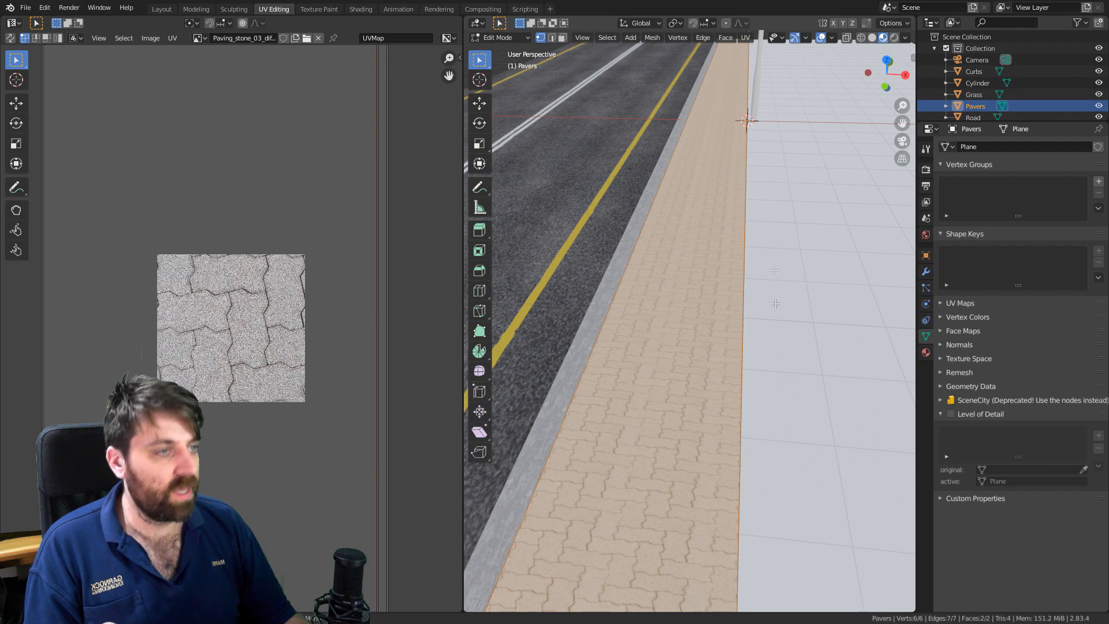
pyautogui.scroll(-5, 728, 475)
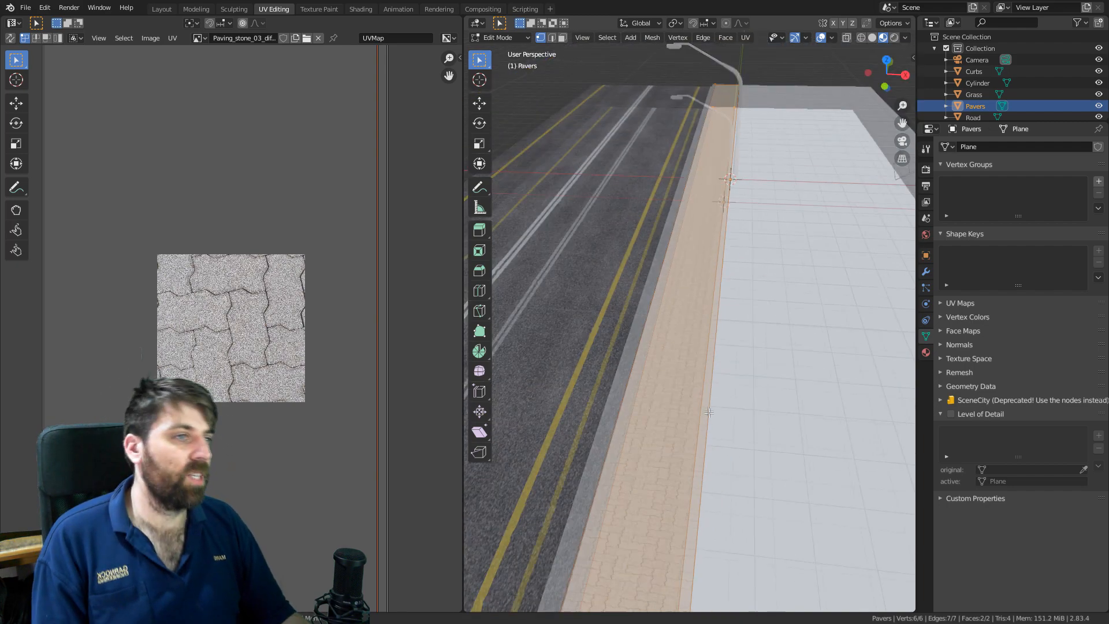
pyautogui.press('Tab')
pyautogui.moveTo(655, 317); pyautogui.dragTo(680, 356, button='middle')
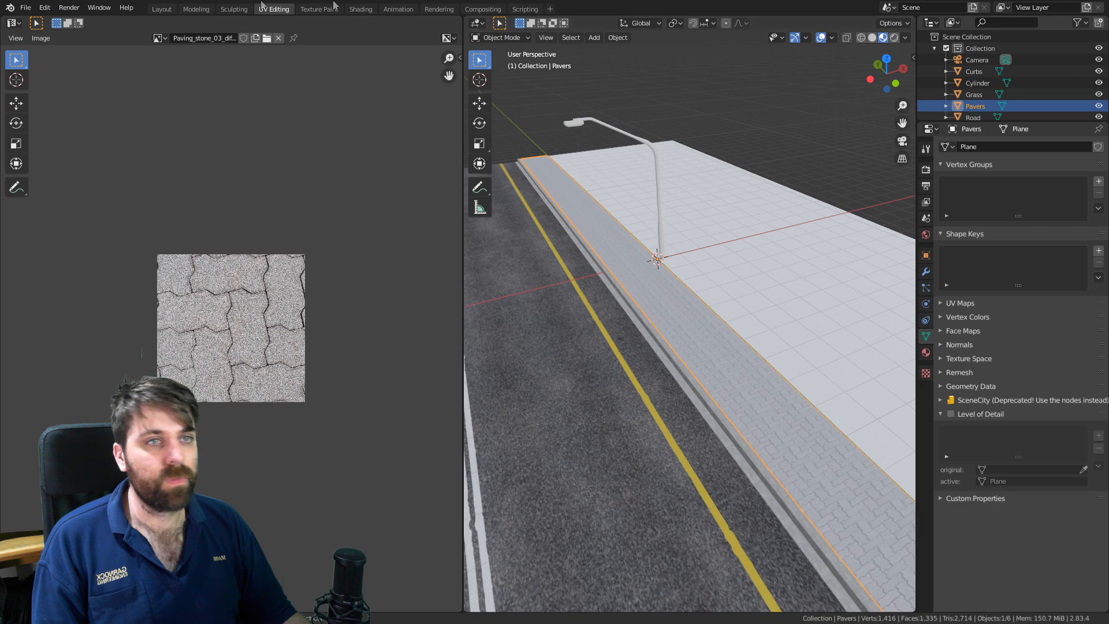
# Return to the Layout workspace and select the street light pole.
pyautogui.click(173, 11)
pyautogui.moveTo(546, 248); pyautogui.dragTo(530, 283, button='middle')
pyautogui.click(535, 226)
pyautogui.keyDown('shift'); pyautogui.moveTo(535, 226); pyautogui.dragTo(537, 341, button='middle'); pyautogui.keyUp('shift')
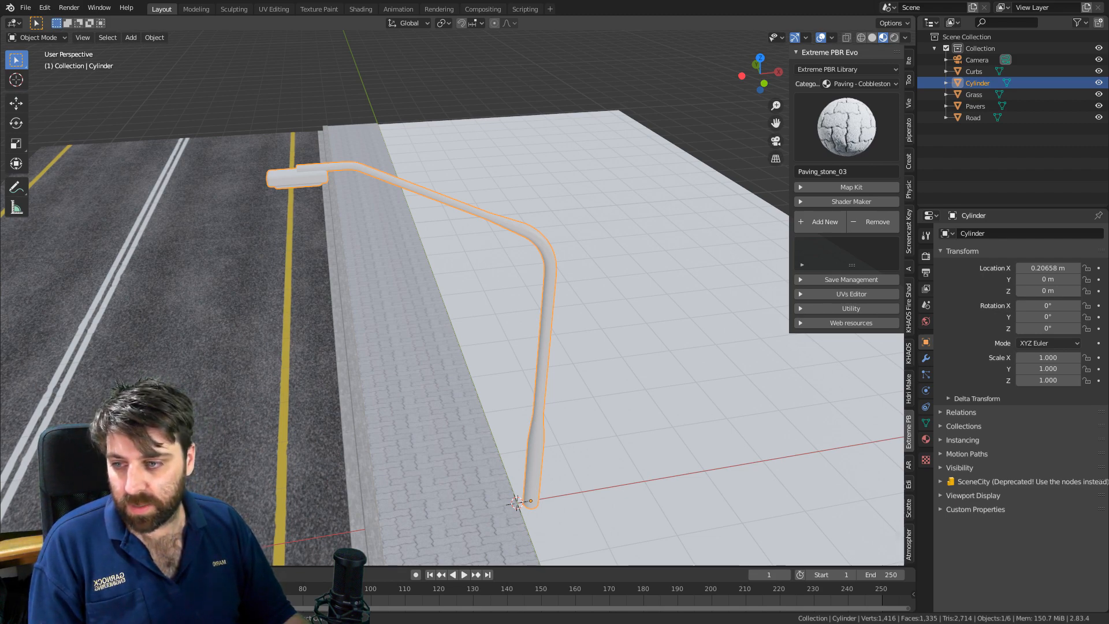
# Switch to the web browser and open the Metal category on textures.com.
pyautogui.hotkey('alt', 'Tab')
pyautogui.click(190, 10)
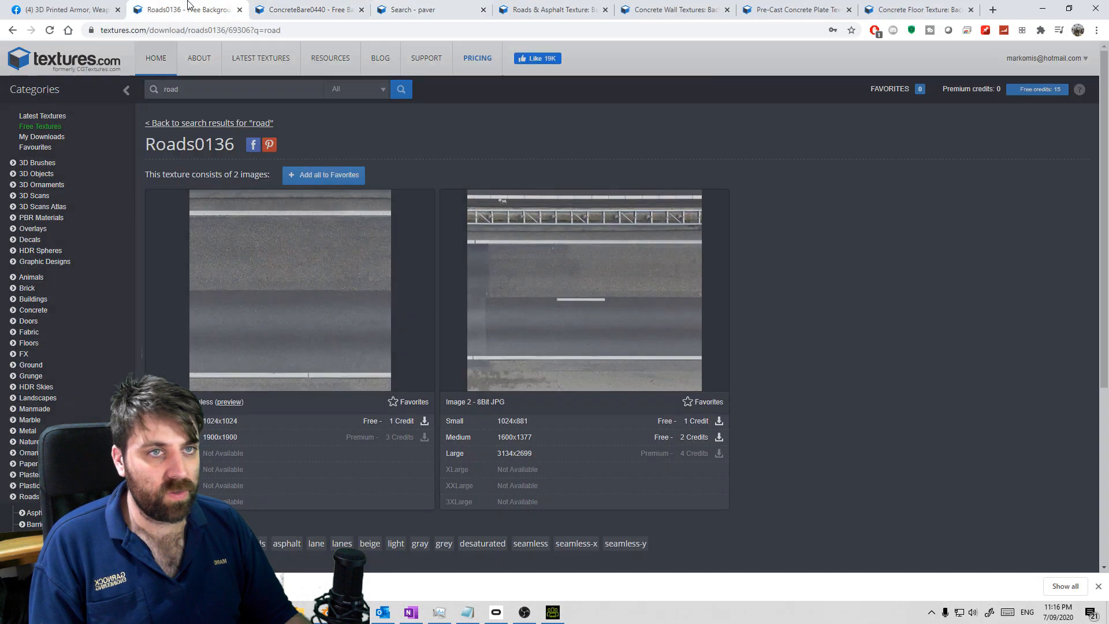
pyautogui.click(65, 9)
pyautogui.click(148, 10)
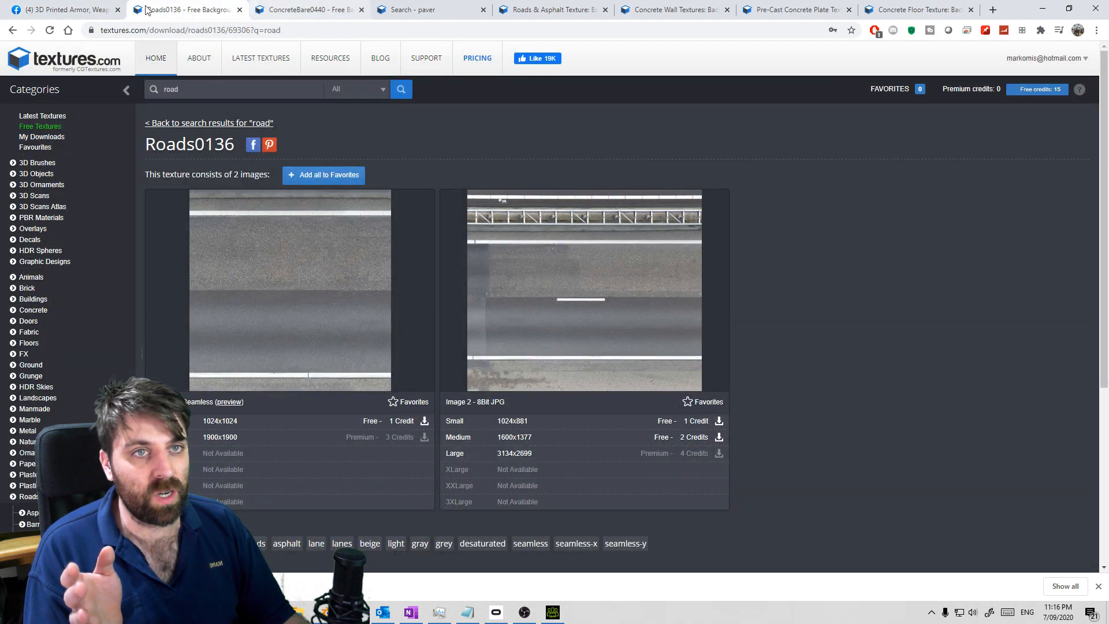
pyautogui.click(682, 9)
pyautogui.click(801, 10)
pyautogui.click(936, 9)
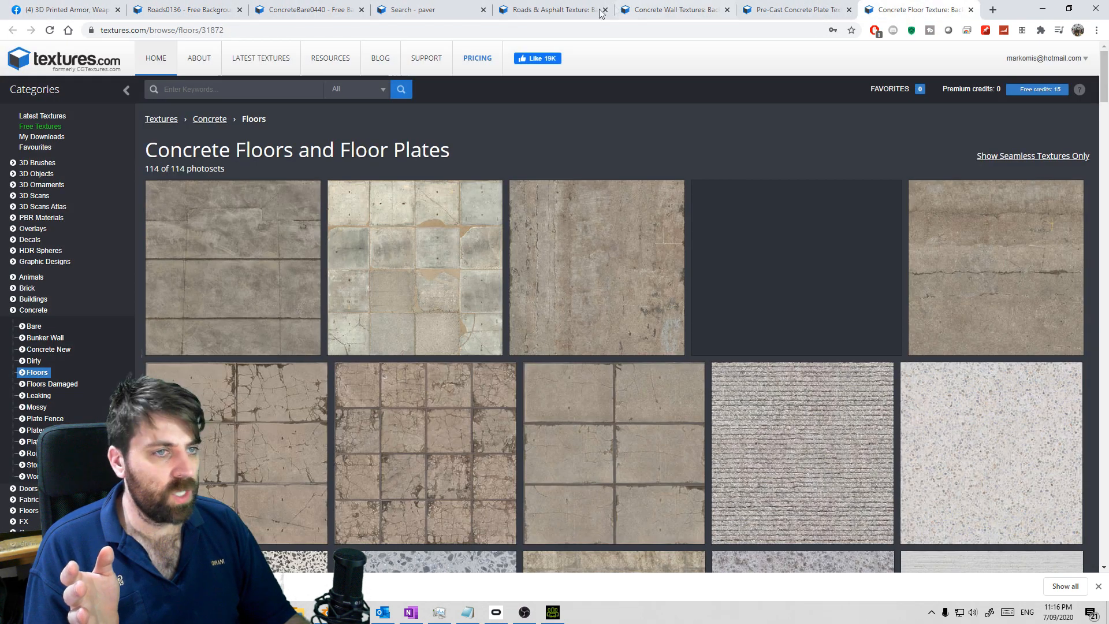
pyautogui.scroll(-4, 46, 399)
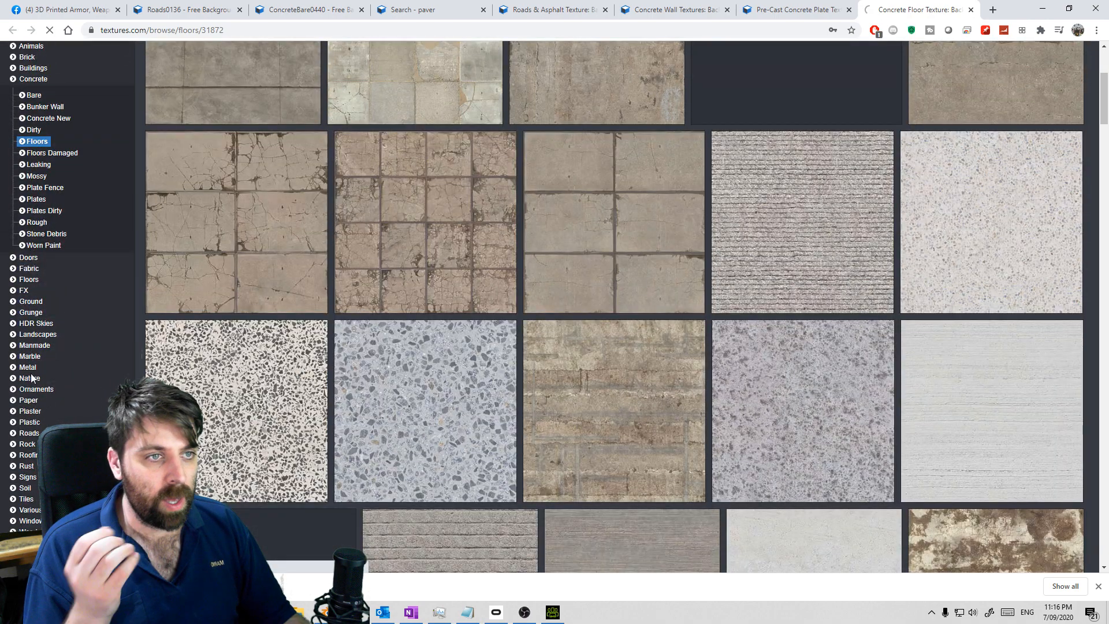
pyautogui.click(28, 368)
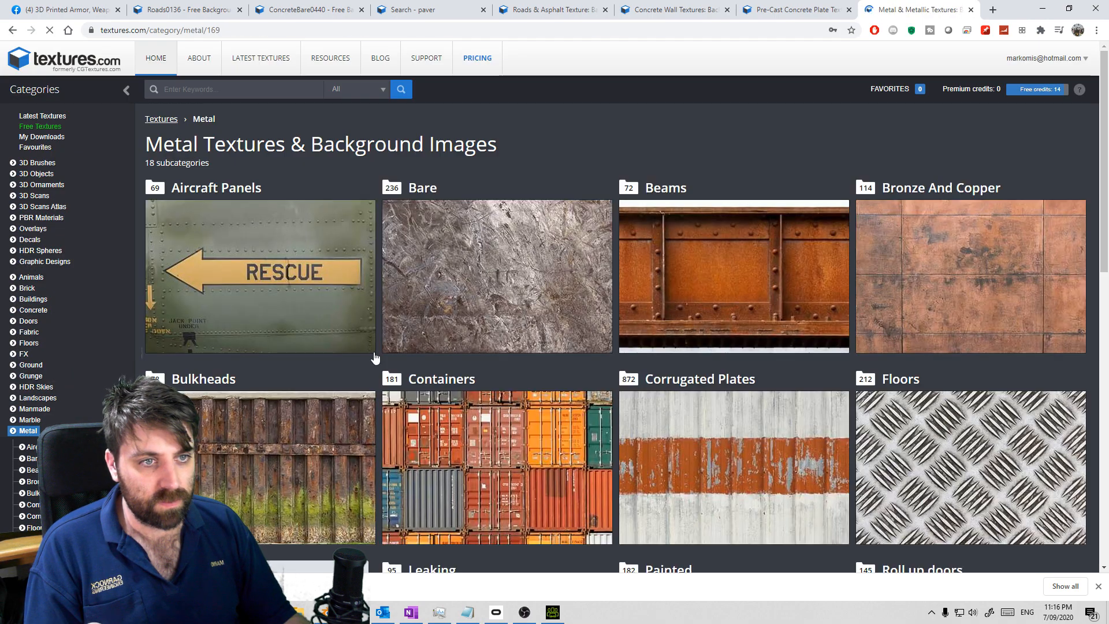
# Open the MetalGalvanized0005 texture from the Galvanized subcategory and download its medium-size image.
pyautogui.scroll(-5, 375, 355)
pyautogui.scroll(-1, 450, 232)
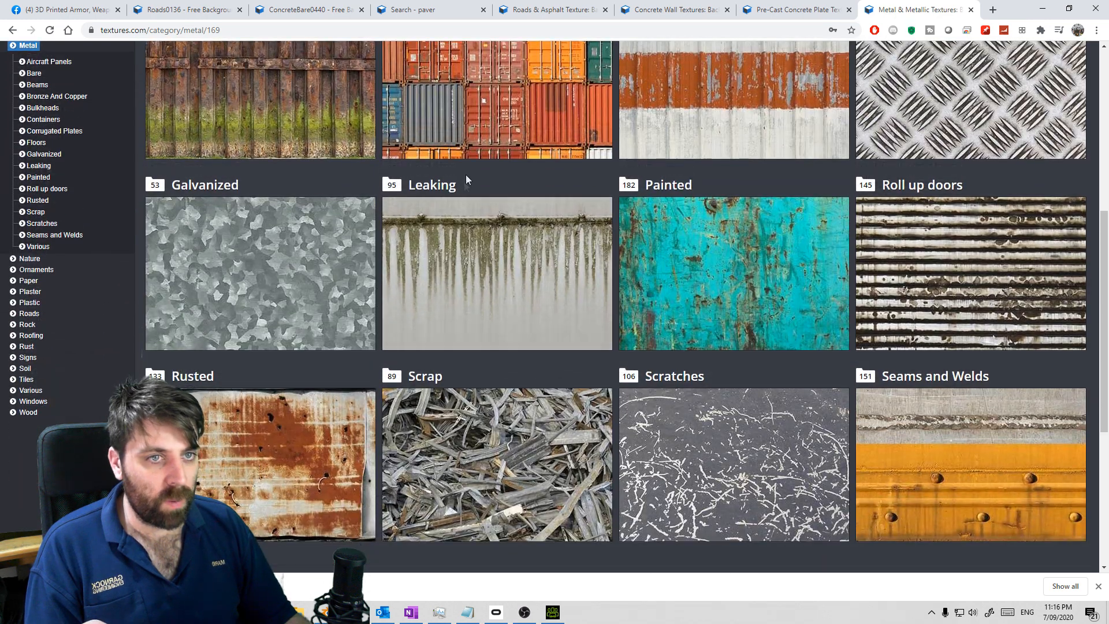
pyautogui.scroll(3, 252, 422)
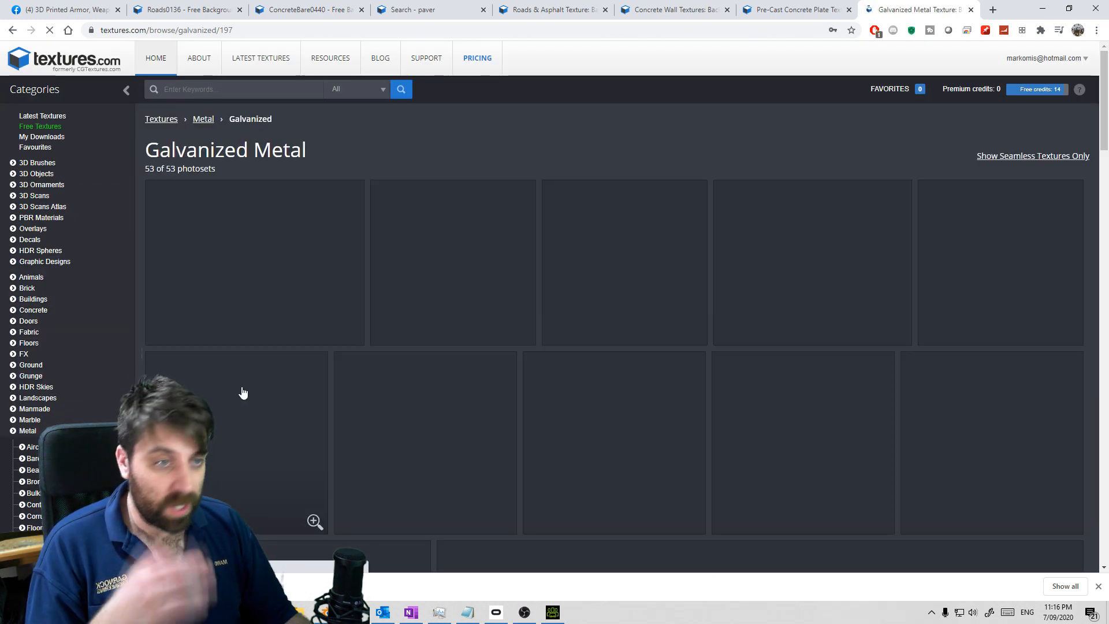
pyautogui.scroll(-6, 419, 319)
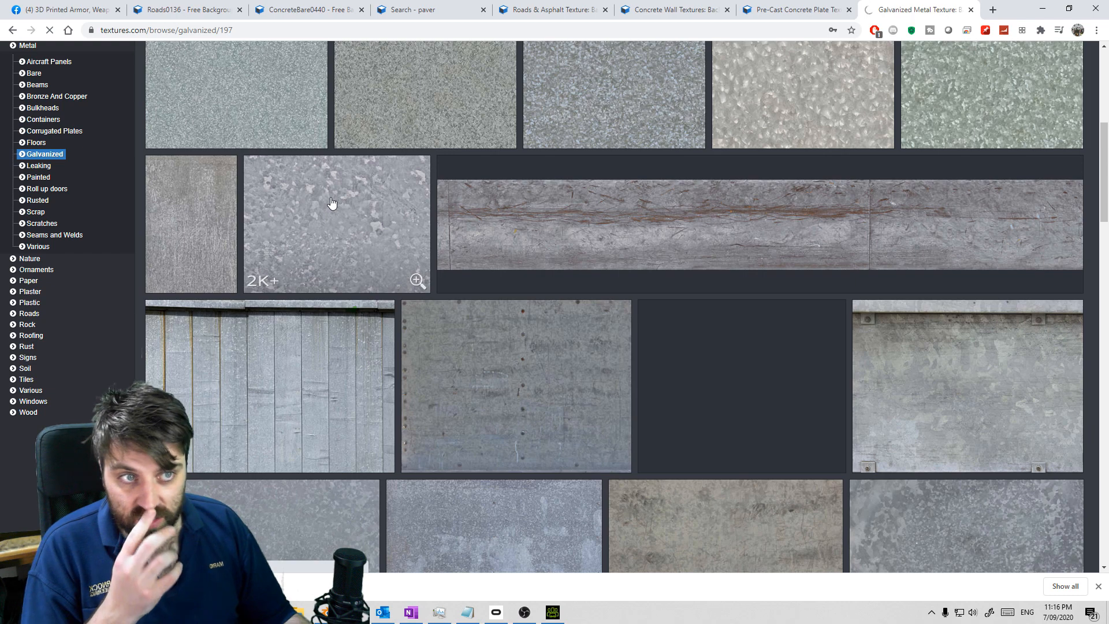
pyautogui.click(352, 229)
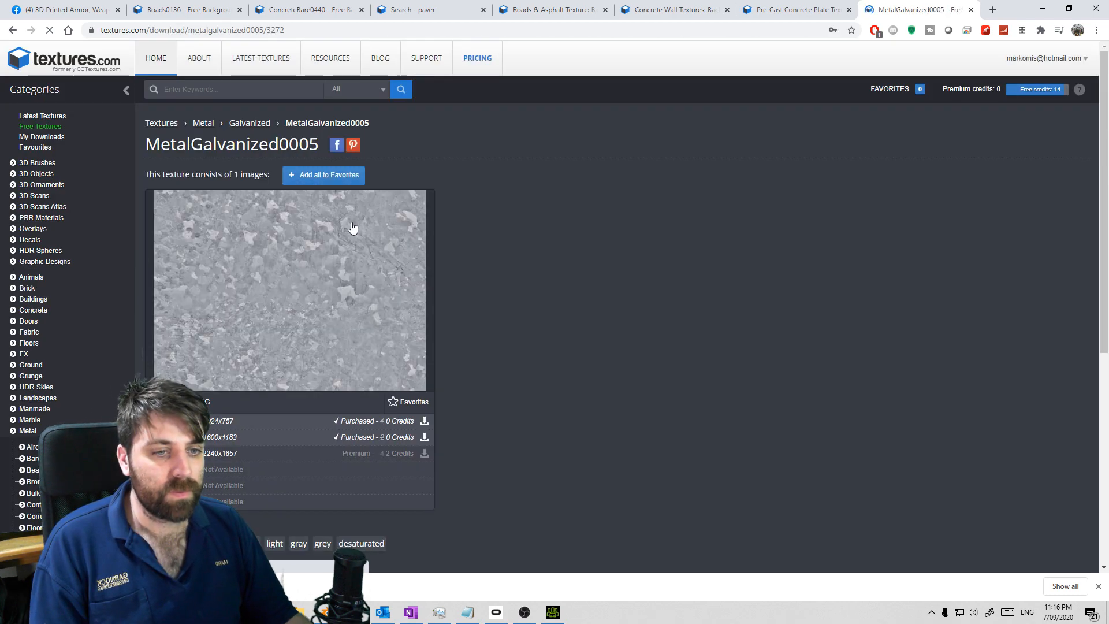
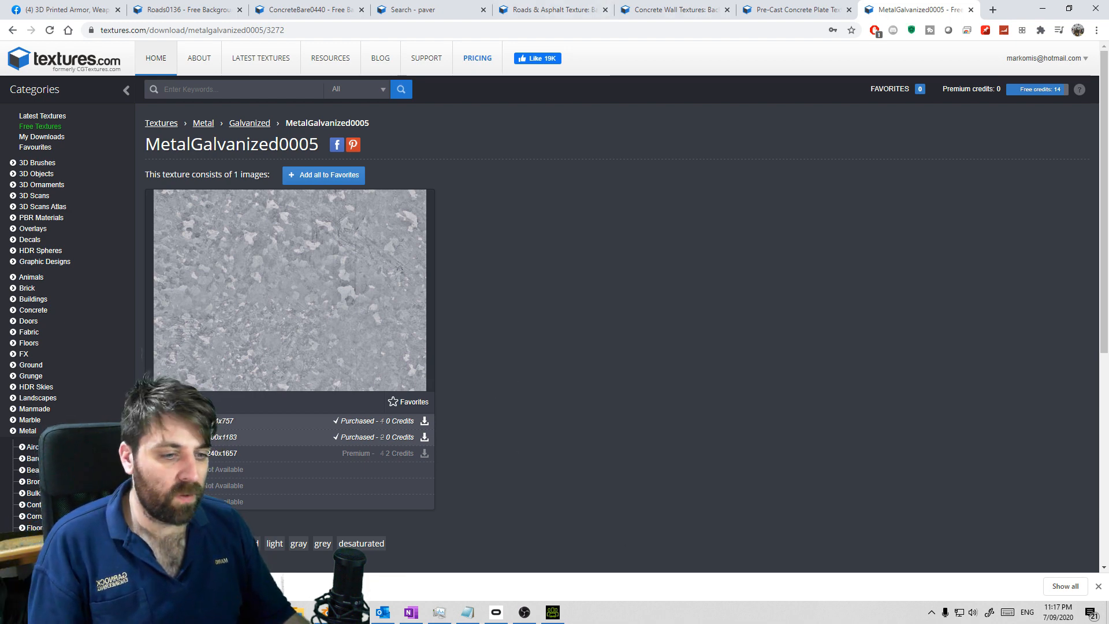
# Switch back to Blender and, in the Shading workspace, create a material named Metal for the street light.
pyautogui.click(326, 613)
pyautogui.scroll(-2, 432, 439)
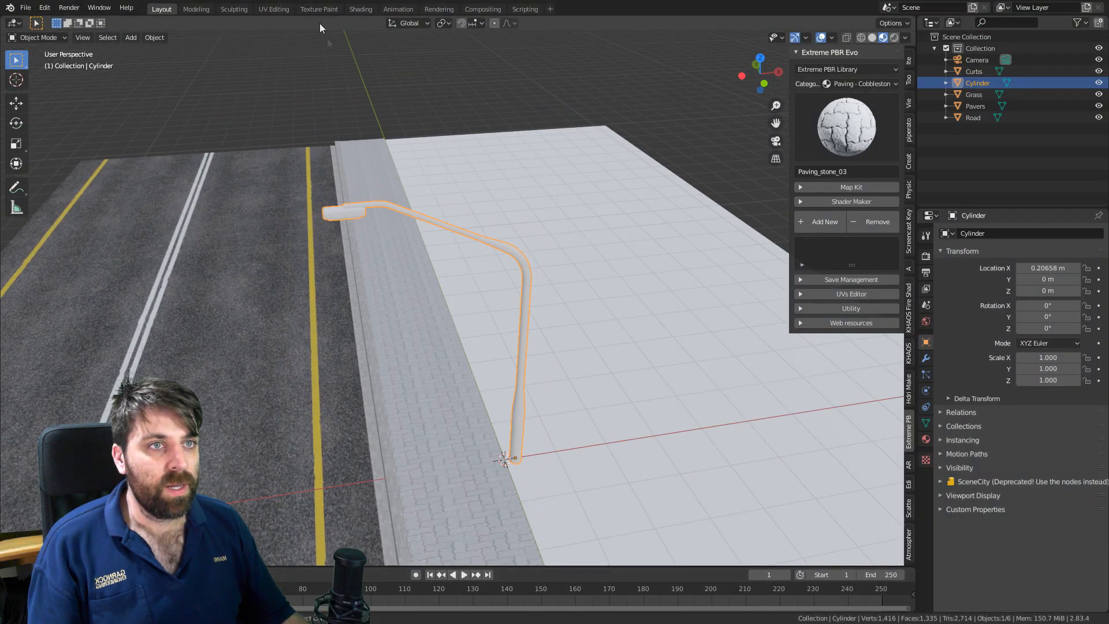
pyautogui.click(356, 10)
pyautogui.click(542, 366)
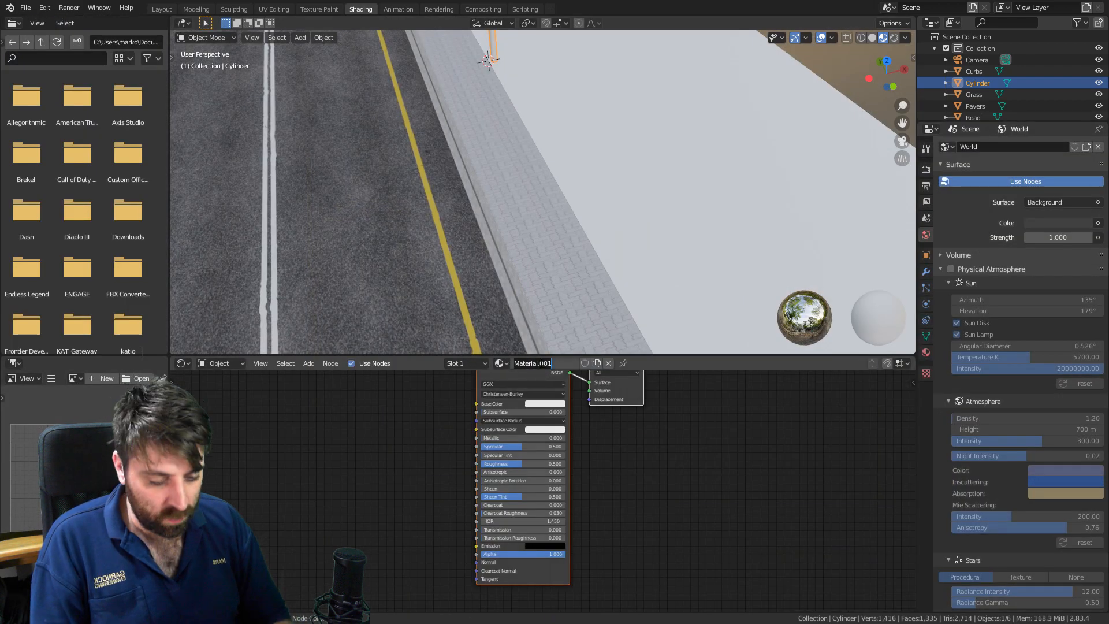
pyautogui.press('Return')
pyautogui.moveTo(498, 282); pyautogui.dragTo(543, 245, button='middle')
pyautogui.scroll(2, 571, 131)
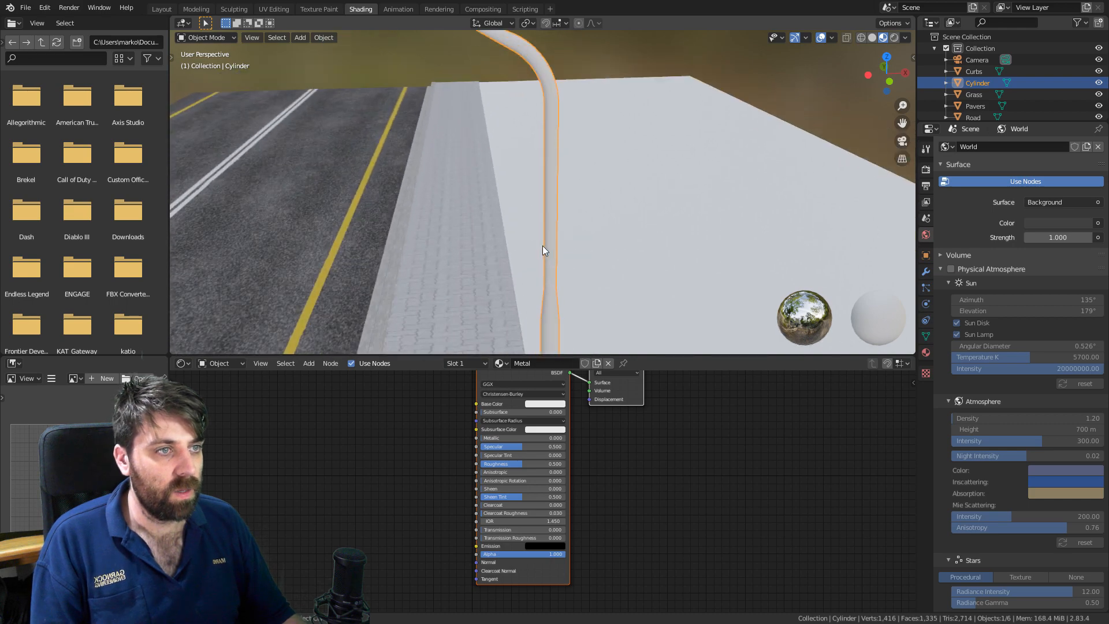
# Add an Image Texture node feeding the Metal material's Base Color and load TexturesCom_MetalGalvanized0005_M (1).jpg into it.
pyautogui.scroll(2, 542, 245)
pyautogui.hotkey('shift', 'a')
pyautogui.click(332, 429)
pyautogui.write('image tex')
pyautogui.press('Return')
pyautogui.click(240, 400)
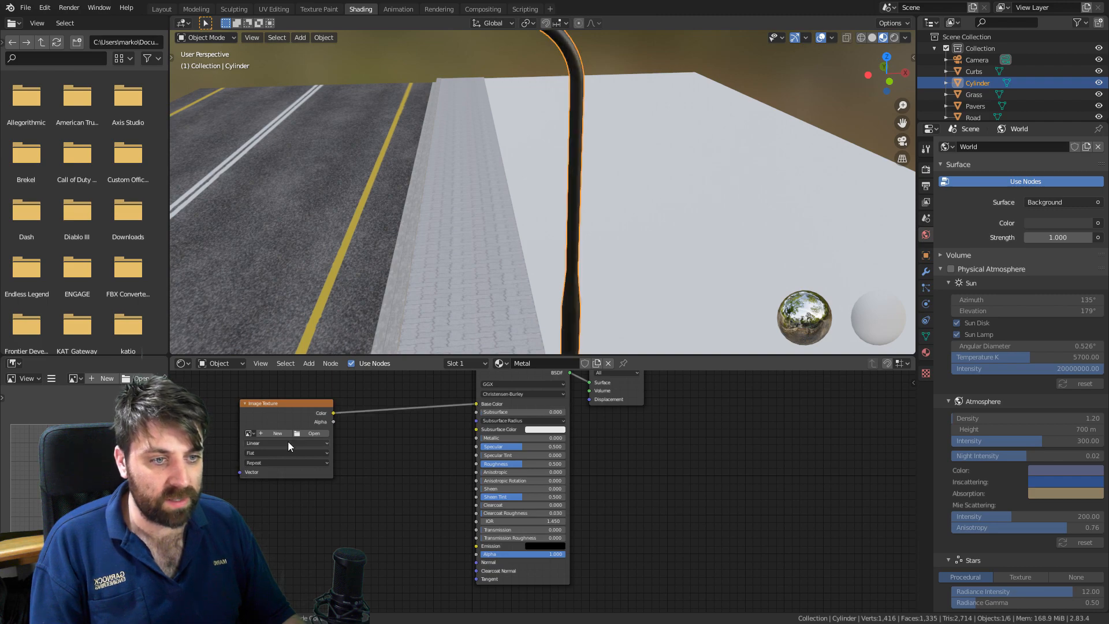
pyautogui.click(309, 434)
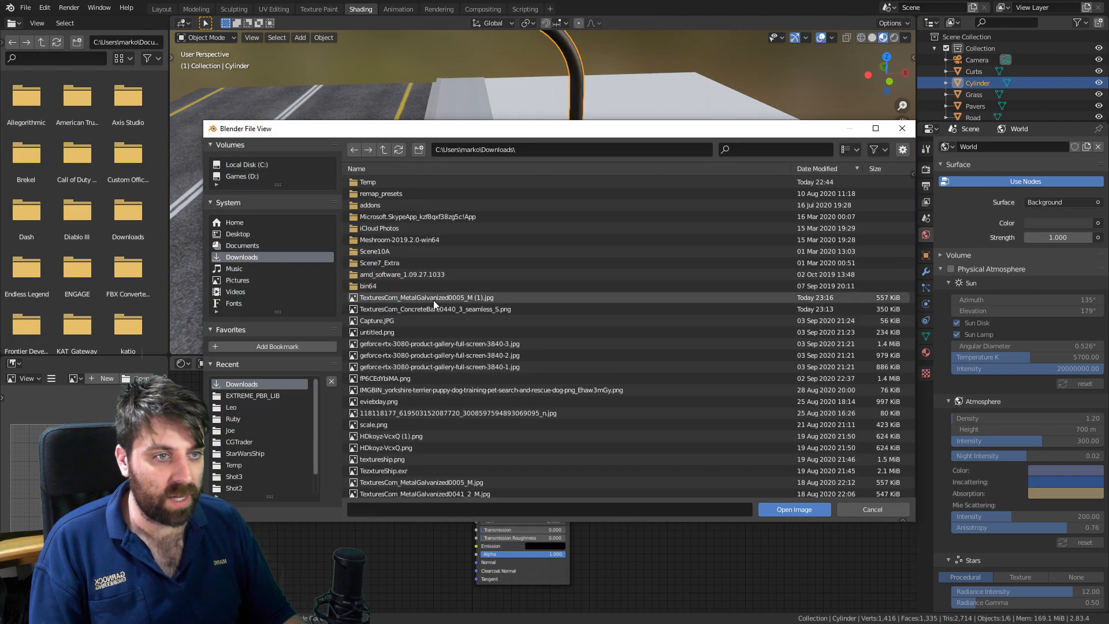
pyautogui.doubleClick(434, 298)
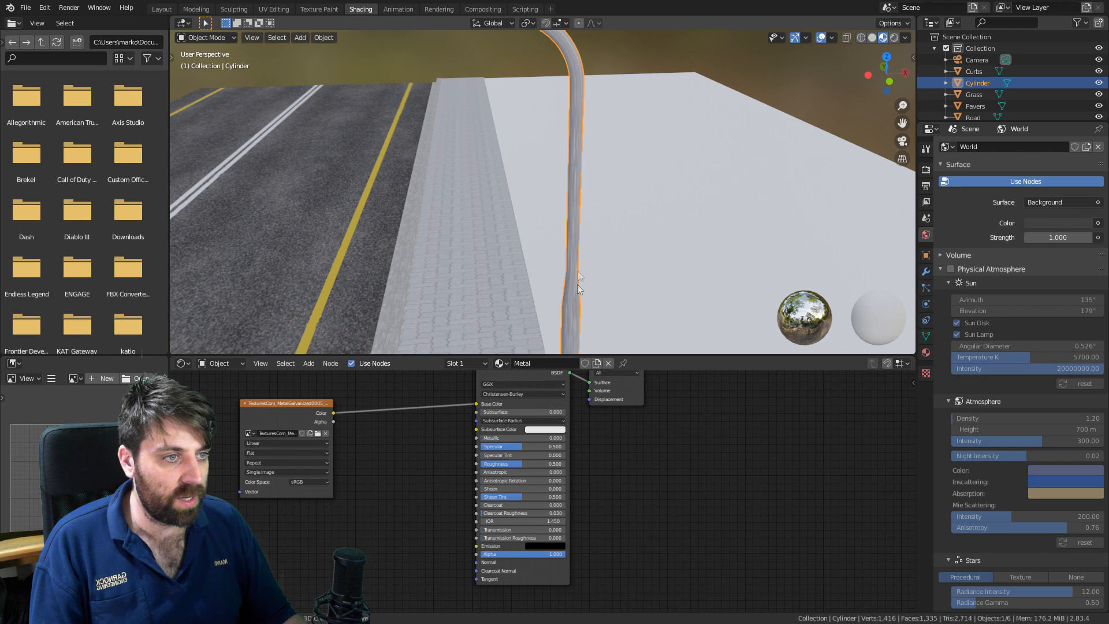
# Unwrap the whole street light mesh with Smart UV Project, using an angle limit of 66 and an island margin of 0.
pyautogui.press('Tab')
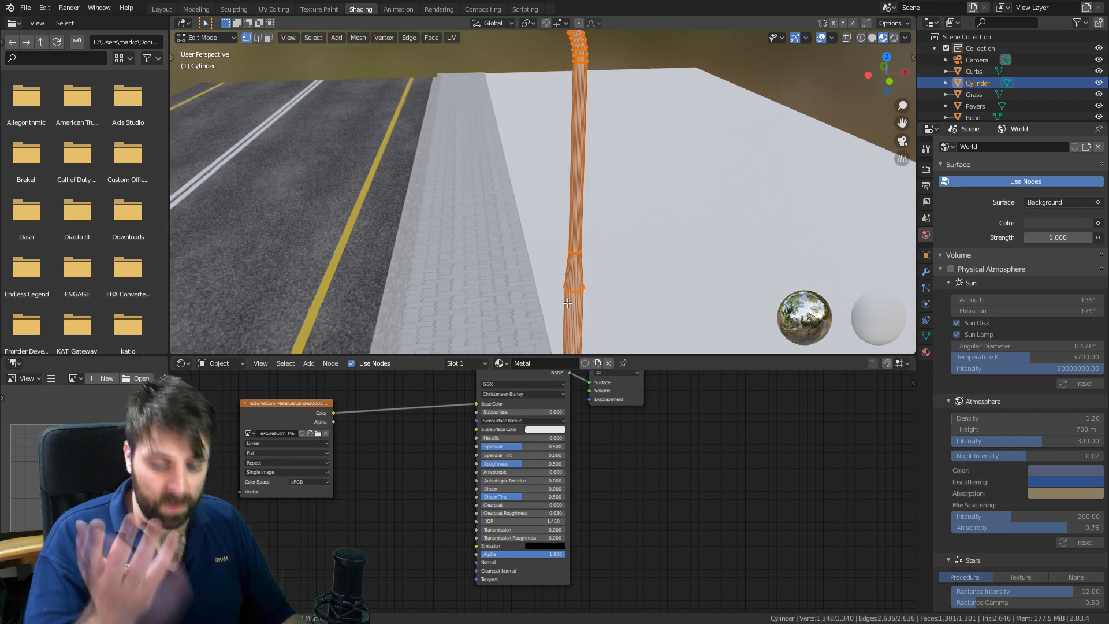
pyautogui.press('u')
pyautogui.click(568, 303)
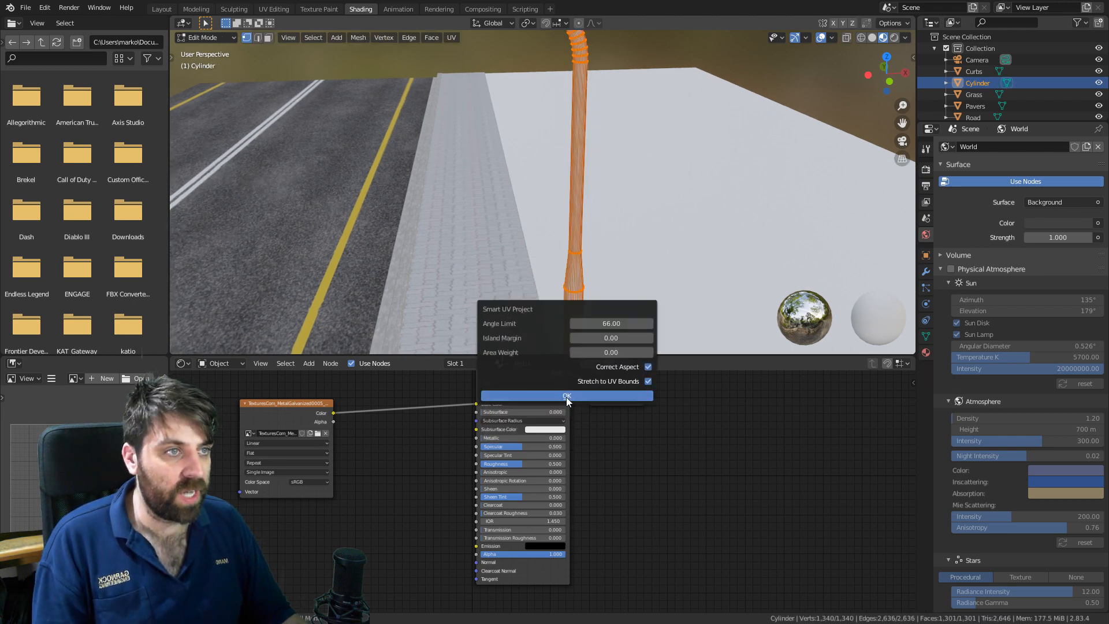
pyautogui.click(567, 396)
pyautogui.press('Tab')
pyautogui.moveTo(585, 285); pyautogui.dragTo(587, 339, button='middle')
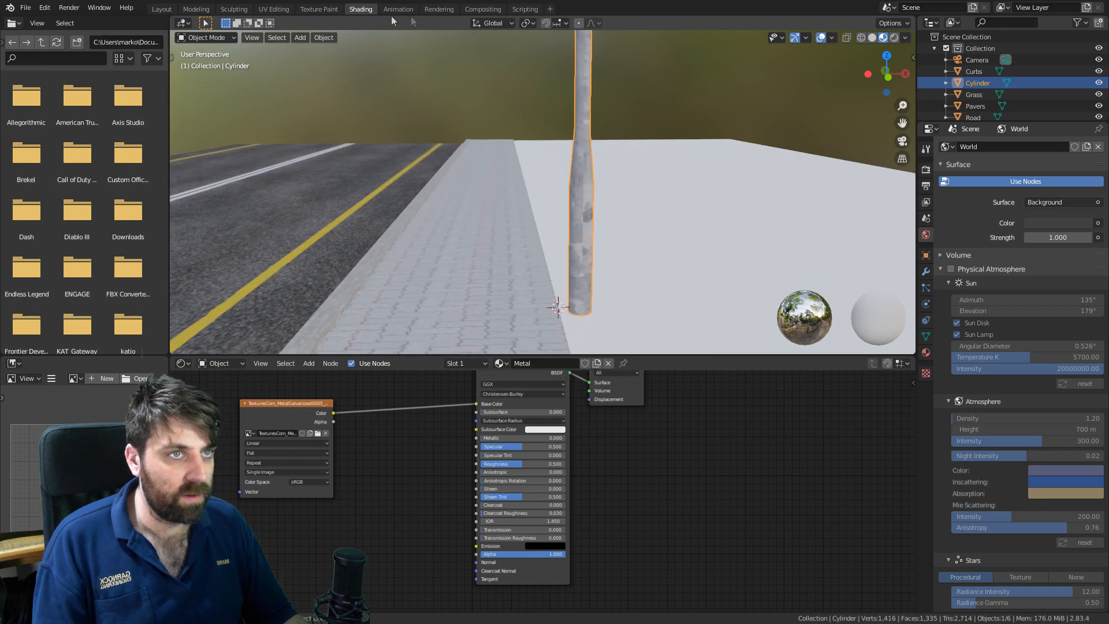
# Go to the UV Editing workspace and examine how the street light's UV islands lie over the galvanized metal texture.
pyautogui.click(273, 10)
pyautogui.scroll(4, 701, 224)
pyautogui.moveTo(713, 215); pyautogui.dragTo(702, 340, button='middle')
pyautogui.scroll(2, 689, 209)
pyautogui.scroll(1, 680, 330)
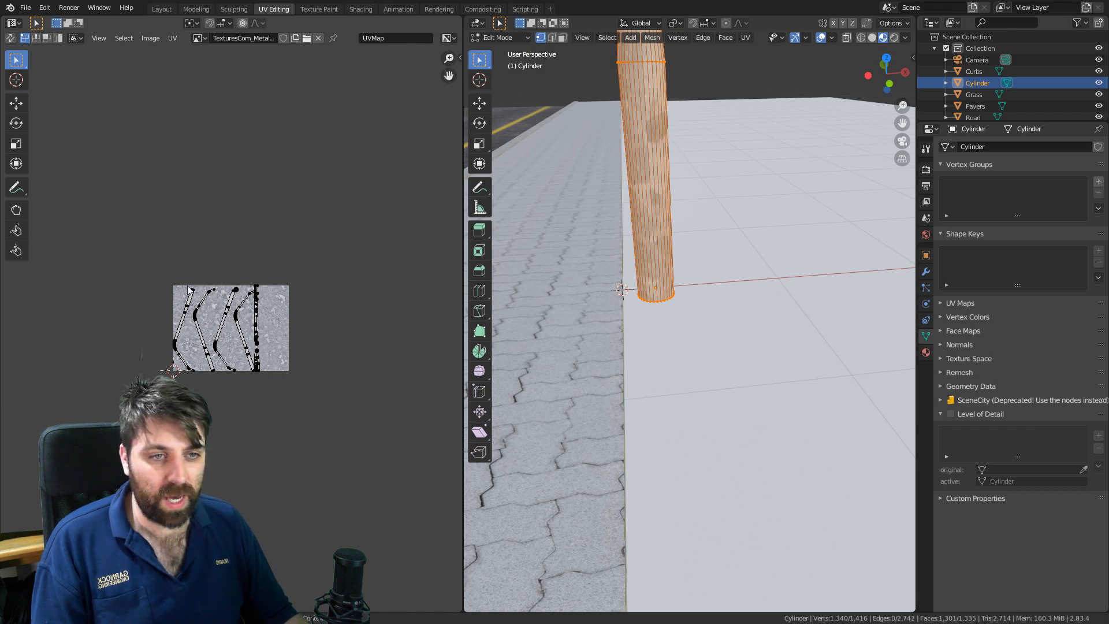
pyautogui.scroll(1, 237, 341)
pyautogui.press('Tab')
pyautogui.scroll(1, 269, 326)
pyautogui.press('Tab')
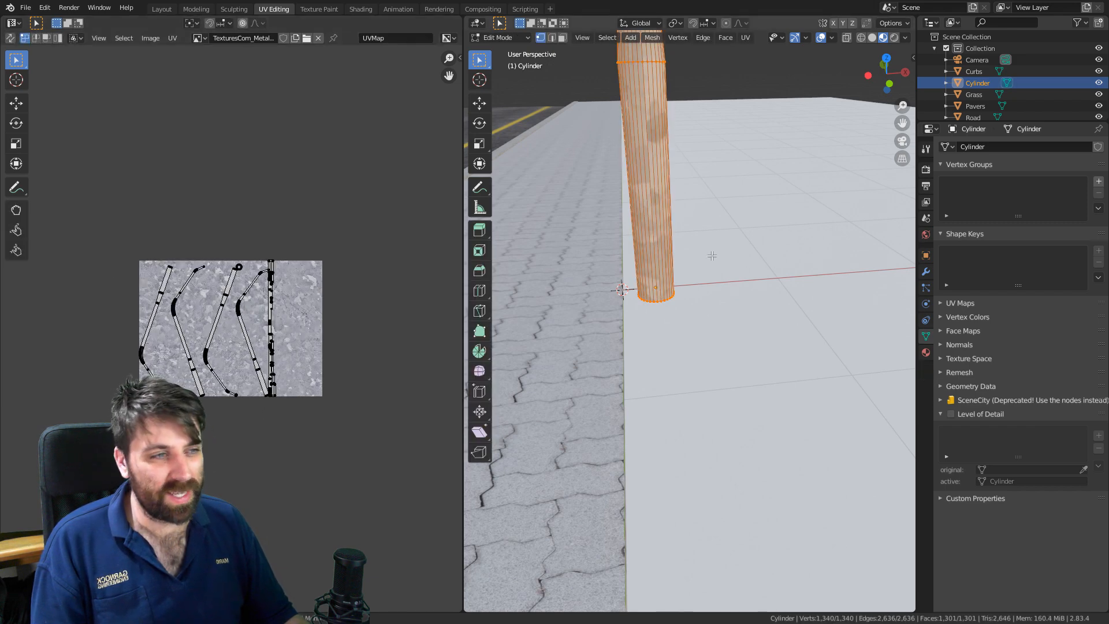
pyautogui.scroll(-1, 705, 263)
pyautogui.scroll(-2, 682, 314)
pyautogui.moveTo(682, 313); pyautogui.dragTo(677, 281, button='middle')
pyautogui.scroll(1, 699, 319)
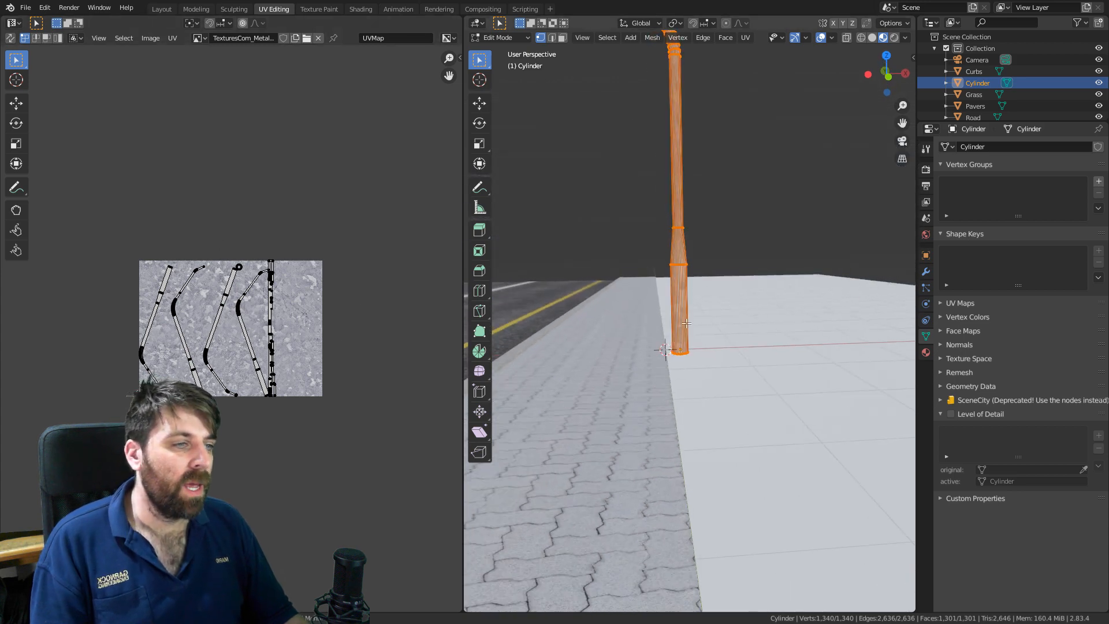
pyautogui.scroll(-3, 680, 312)
pyautogui.moveTo(680, 312); pyautogui.dragTo(701, 339, button='middle')
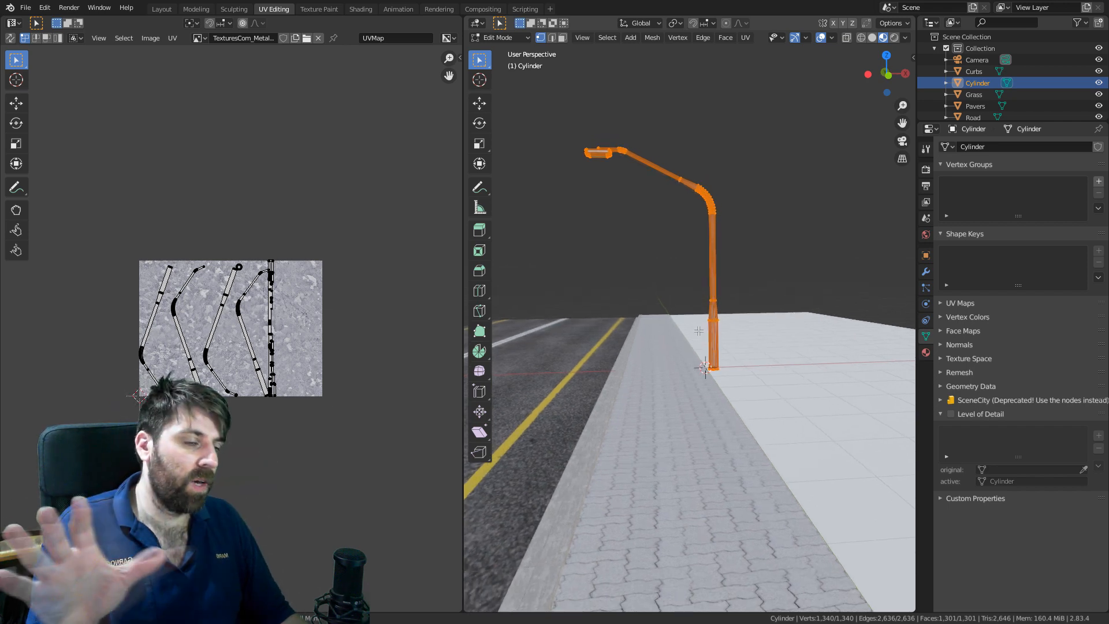
pyautogui.moveTo(712, 399); pyautogui.dragTo(731, 332, button='middle')
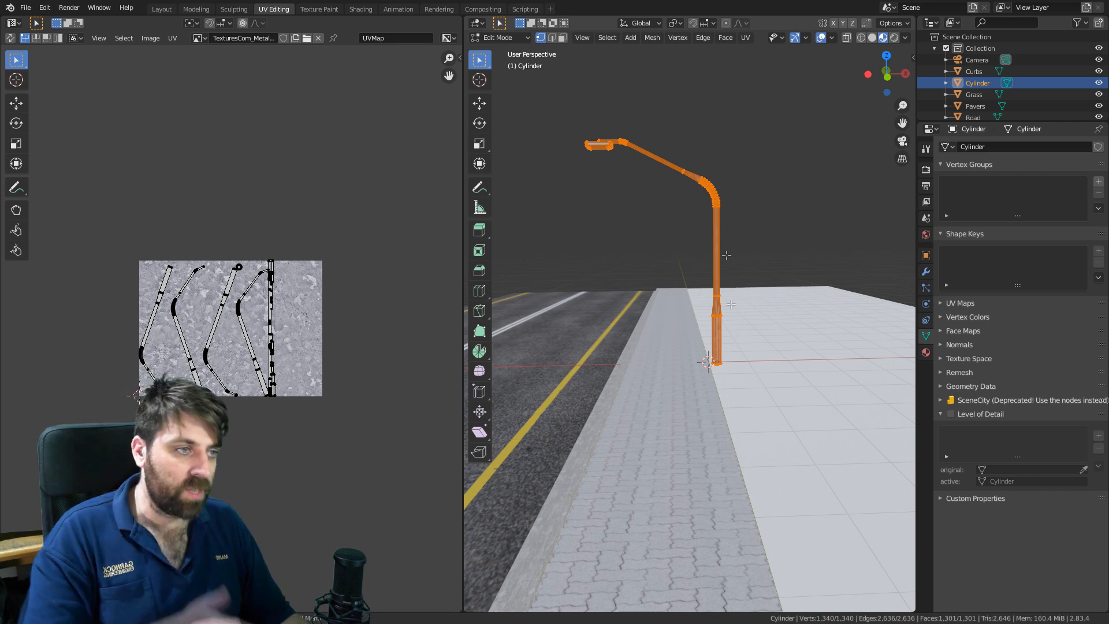
# Mark the lengthwise edge loop running up the side of the street light pole facing away from the road as a seam.
pyautogui.moveTo(733, 344); pyautogui.dragTo(680, 394, button='middle')
pyautogui.scroll(3, 679, 394)
pyautogui.keyDown('alt'); pyautogui.click(666, 403); pyautogui.keyUp('alt')
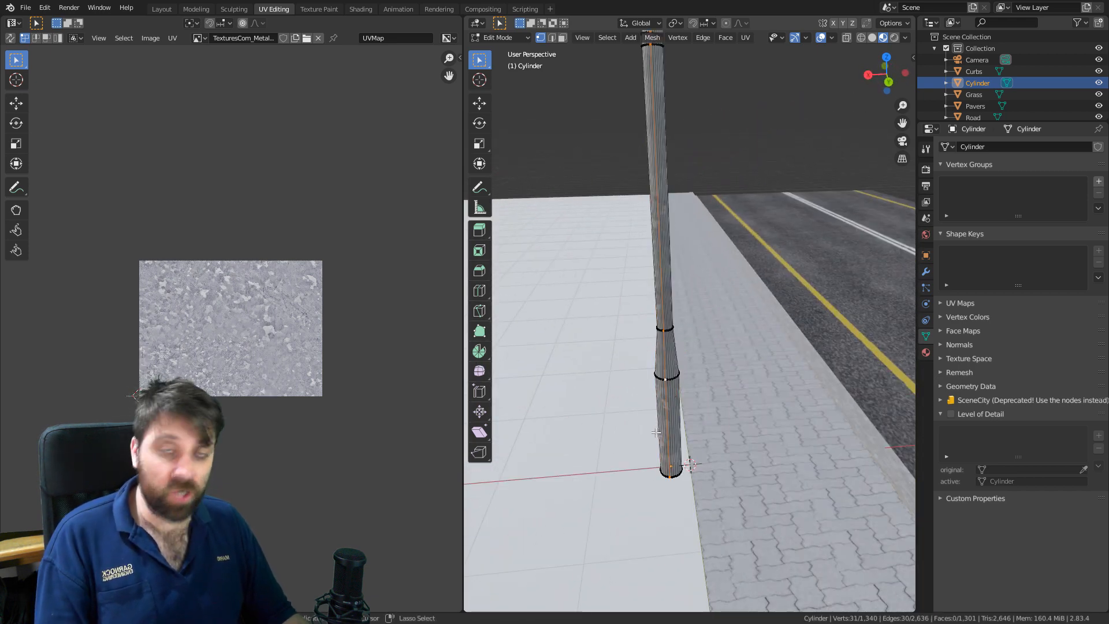
pyautogui.hotkey('ctrl', 'e')
pyautogui.click(647, 490)
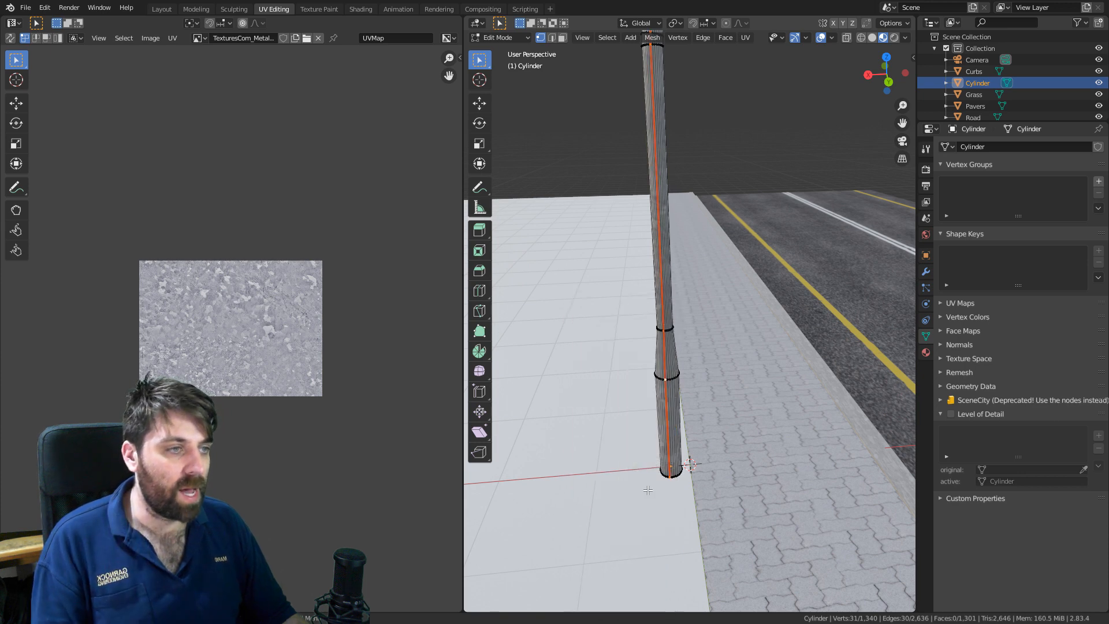
# Select all of the street light's geometry and bring up the UV mapping options.
pyautogui.press('a')
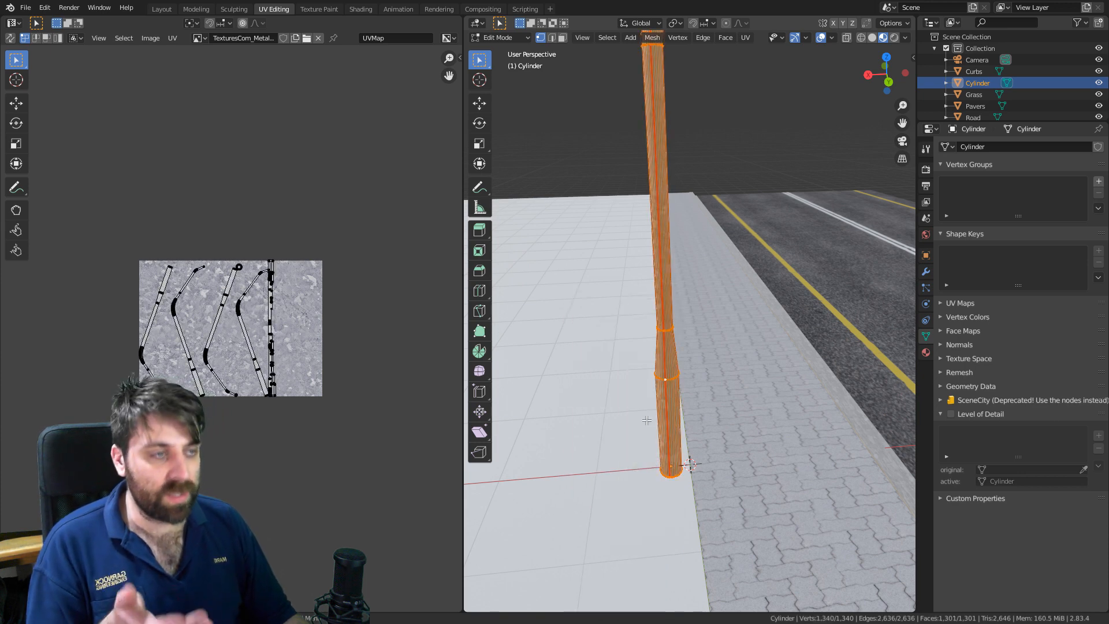
pyautogui.press('u')
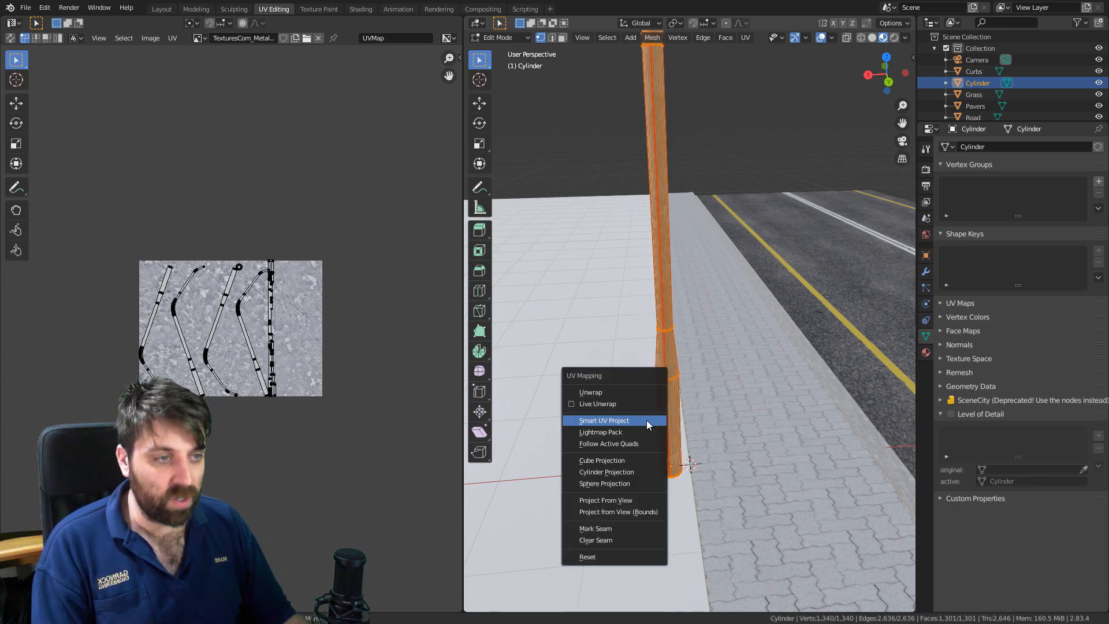
# Unwrap the whole lamp post mesh and check how the metal texture sits on the pole in Object Mode.
pyautogui.click(630, 392)
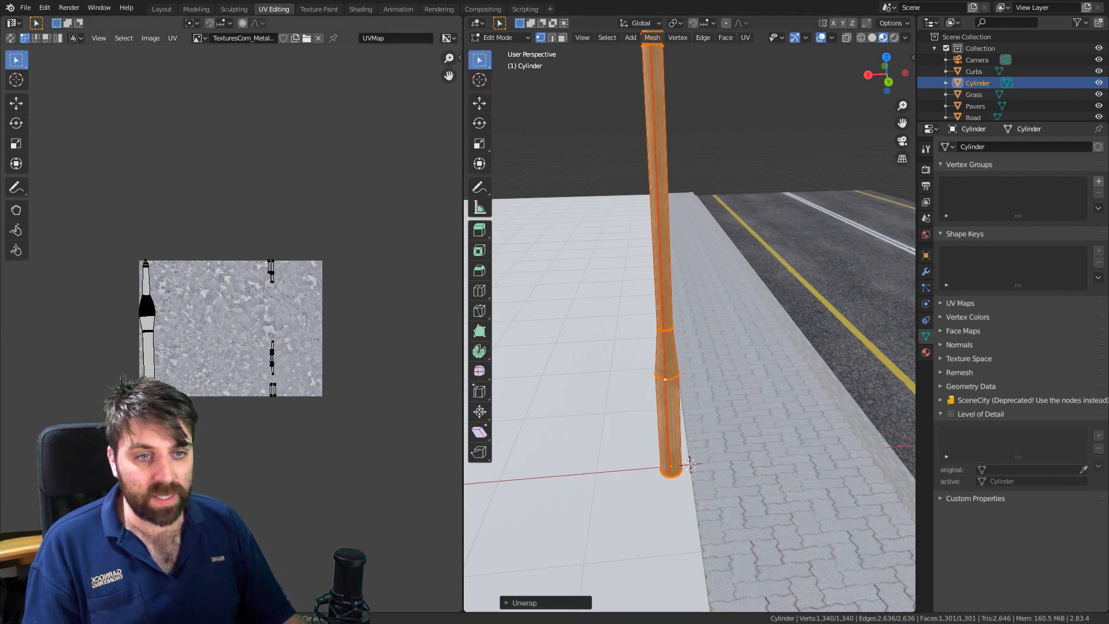
pyautogui.scroll(5, 159, 230)
pyautogui.moveTo(159, 230); pyautogui.dragTo(372, 260, button='middle')
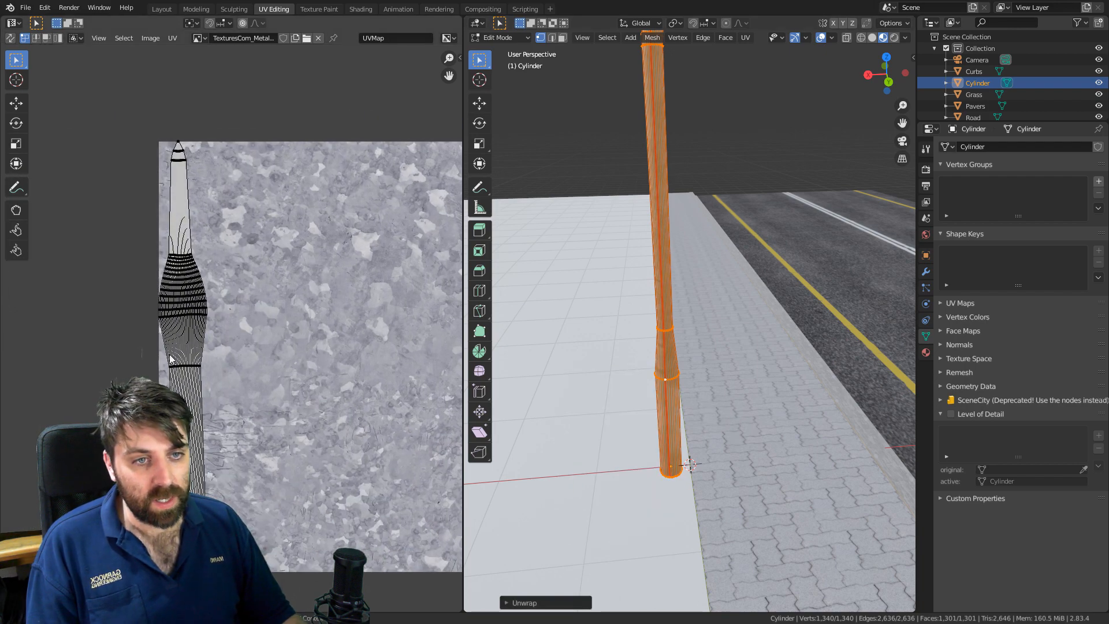
pyautogui.scroll(-7, 770, 359)
pyautogui.moveTo(769, 359); pyautogui.dragTo(732, 354, button='middle')
pyautogui.press('KP_3')
pyautogui.press('KP_1')
pyautogui.press('z')
pyautogui.press('Escape')
pyautogui.moveTo(775, 203)
pyautogui.mouseDown(button='middle')
pyautogui.moveTo(769, 252)
pyautogui.moveTo(680, 372)
pyautogui.mouseUp(button='middle')
pyautogui.press('Tab')
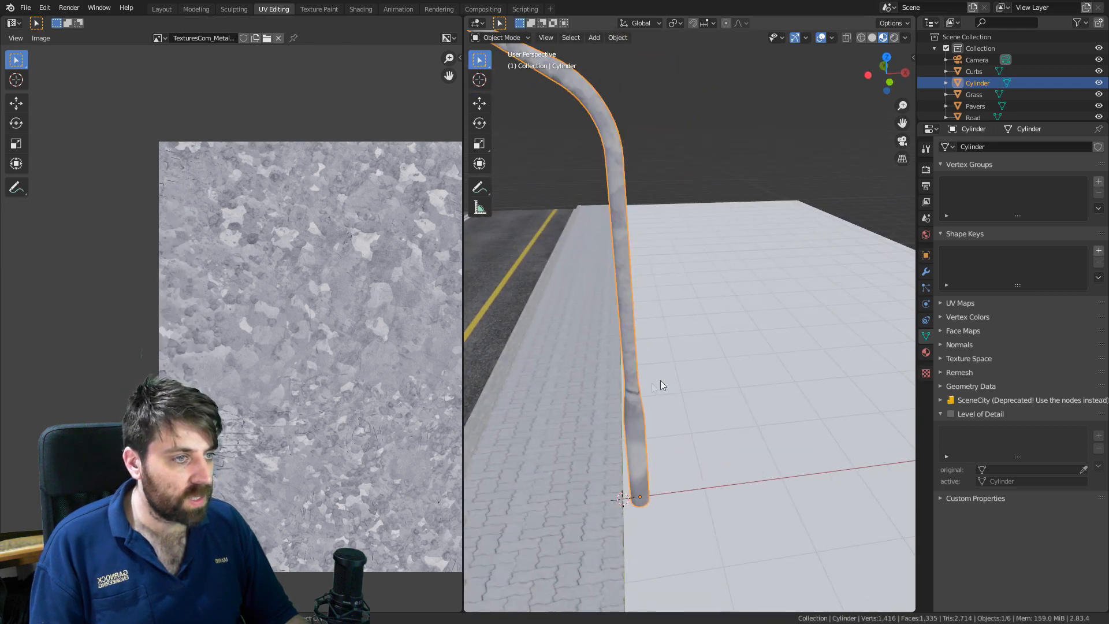
# Scale up the UVs of the entire lamp post mesh and check the finer texture in Object Mode.
pyautogui.press('Tab')
pyautogui.press('a')
pyautogui.press('s')
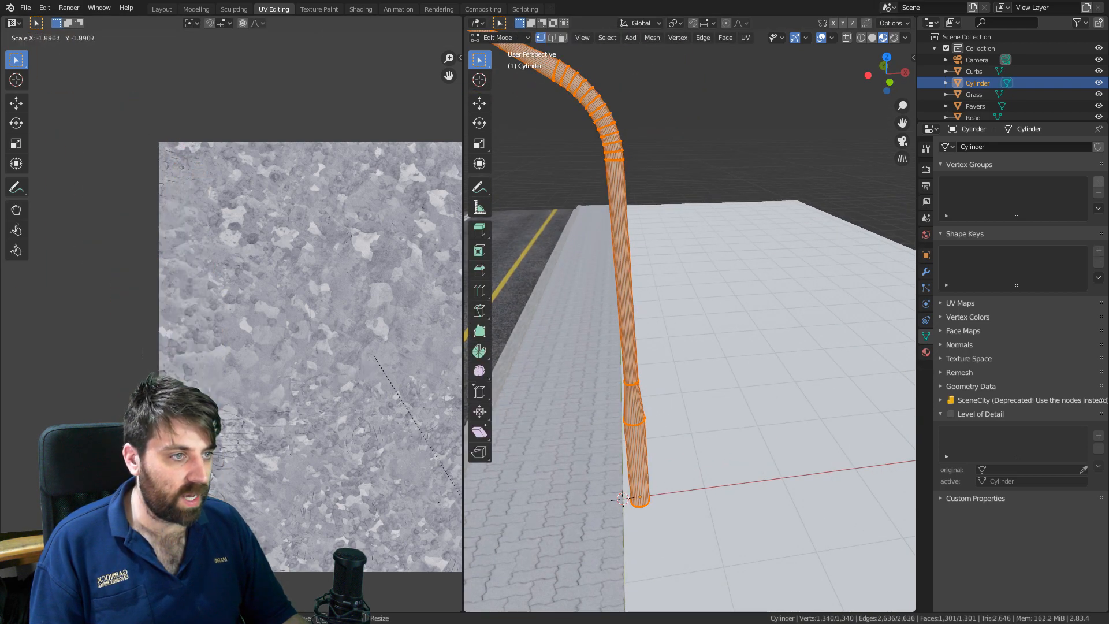
pyautogui.click(382, 271)
pyautogui.press('Tab')
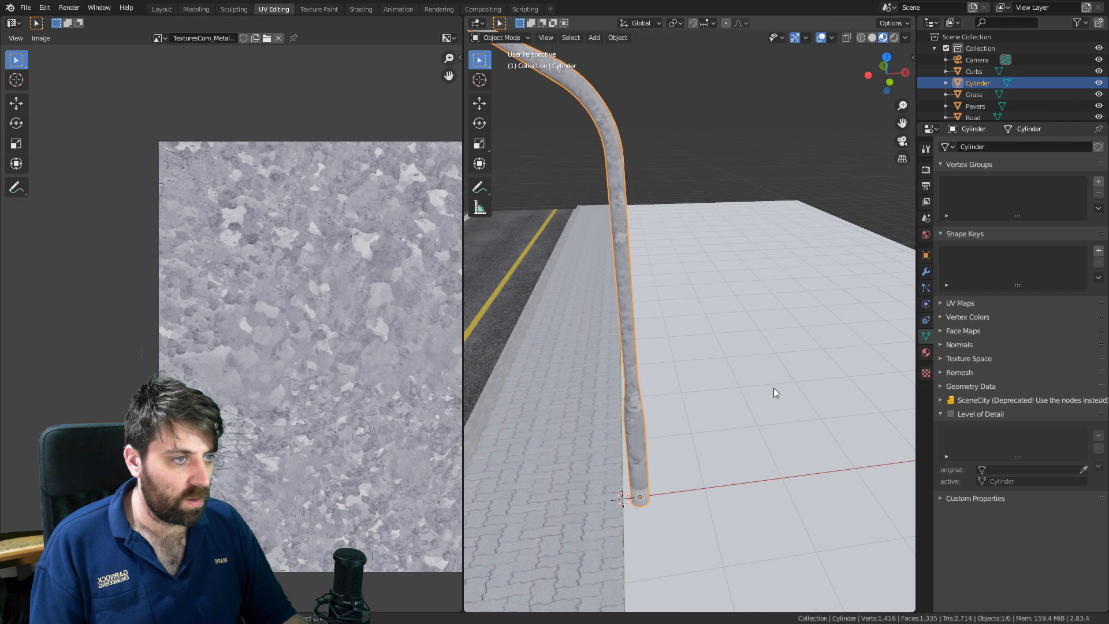
pyautogui.moveTo(697, 363); pyautogui.dragTo(855, 346, button='middle')
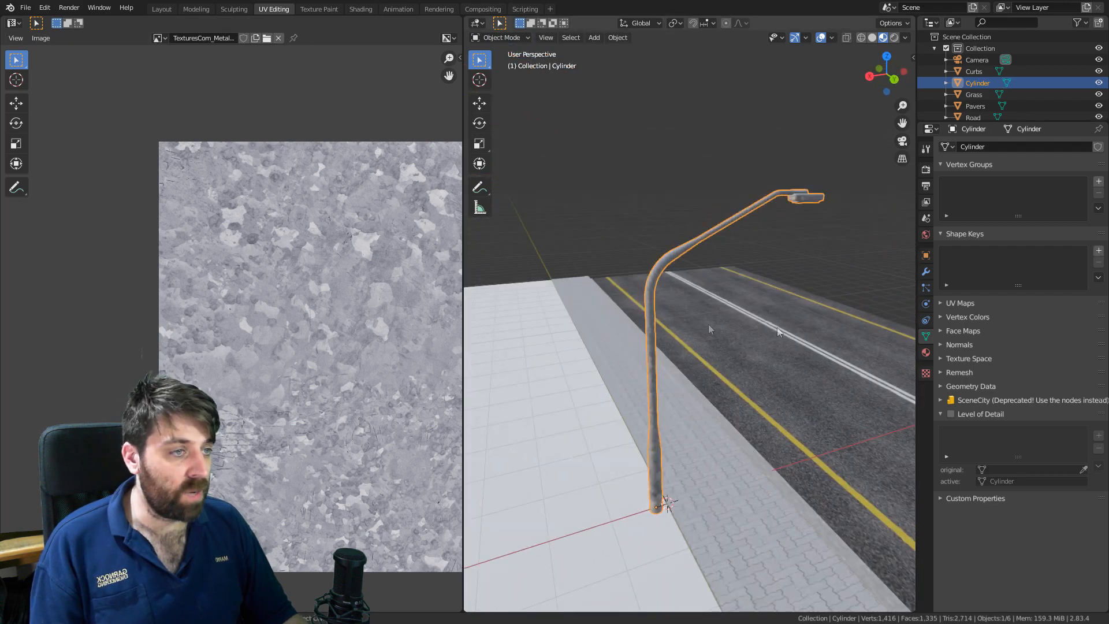
pyautogui.scroll(-1, 193, 308)
pyautogui.scroll(-4, 193, 308)
pyautogui.scroll(4, 327, 308)
# Mark seams along three partial edge loops spaced around the bend of the lamp post.
pyautogui.press('Tab')
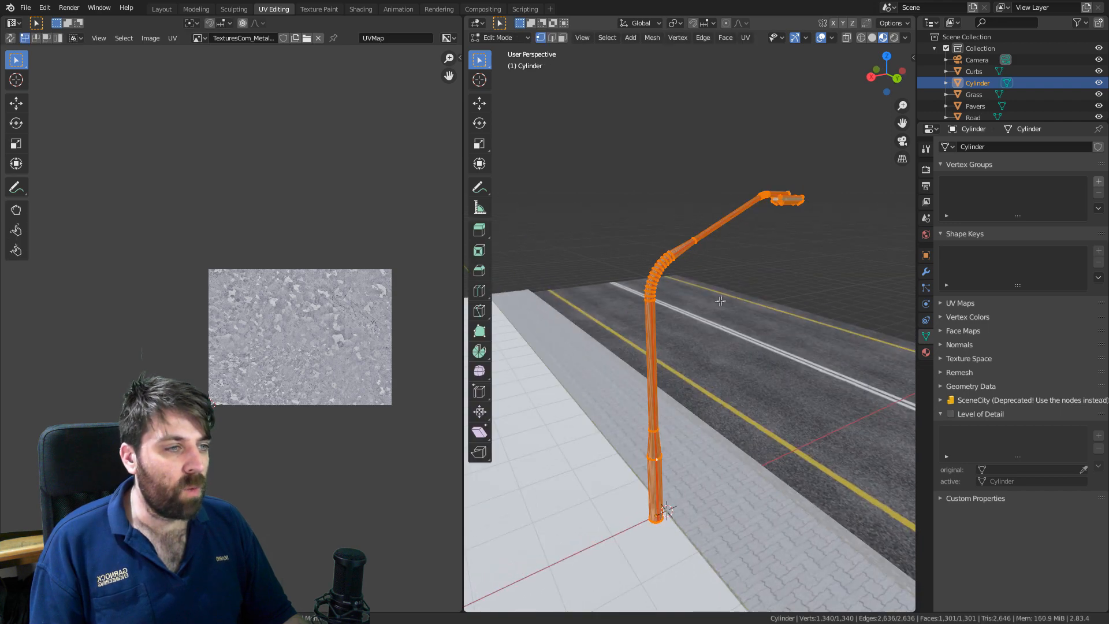
pyautogui.moveTo(712, 301); pyautogui.dragTo(660, 288, button='middle')
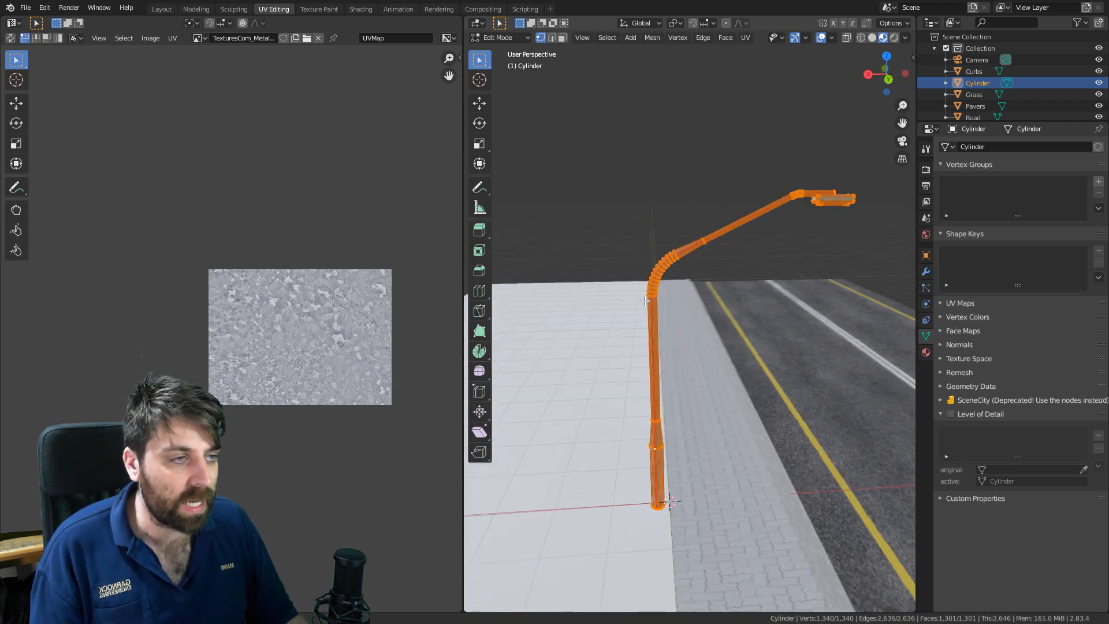
pyautogui.scroll(4, 610, 225)
pyautogui.keyDown('shift'); pyautogui.moveTo(611, 224); pyautogui.dragTo(585, 265, button='middle'); pyautogui.keyUp('shift')
pyautogui.scroll(2, 662, 295)
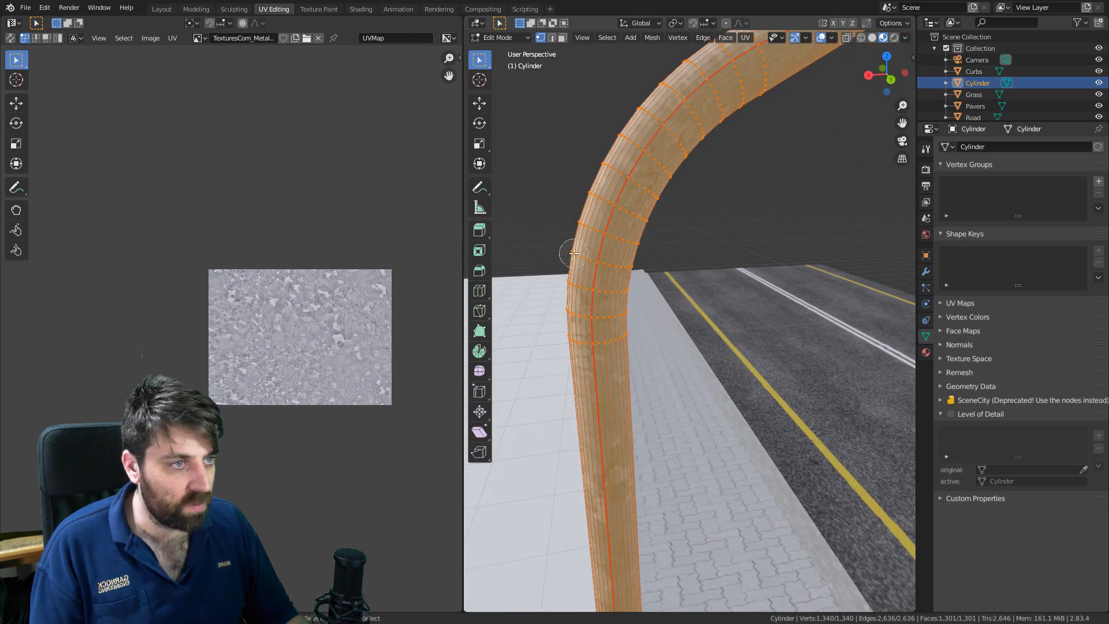
pyautogui.click(580, 257)
pyautogui.moveTo(563, 249); pyautogui.dragTo(618, 263)
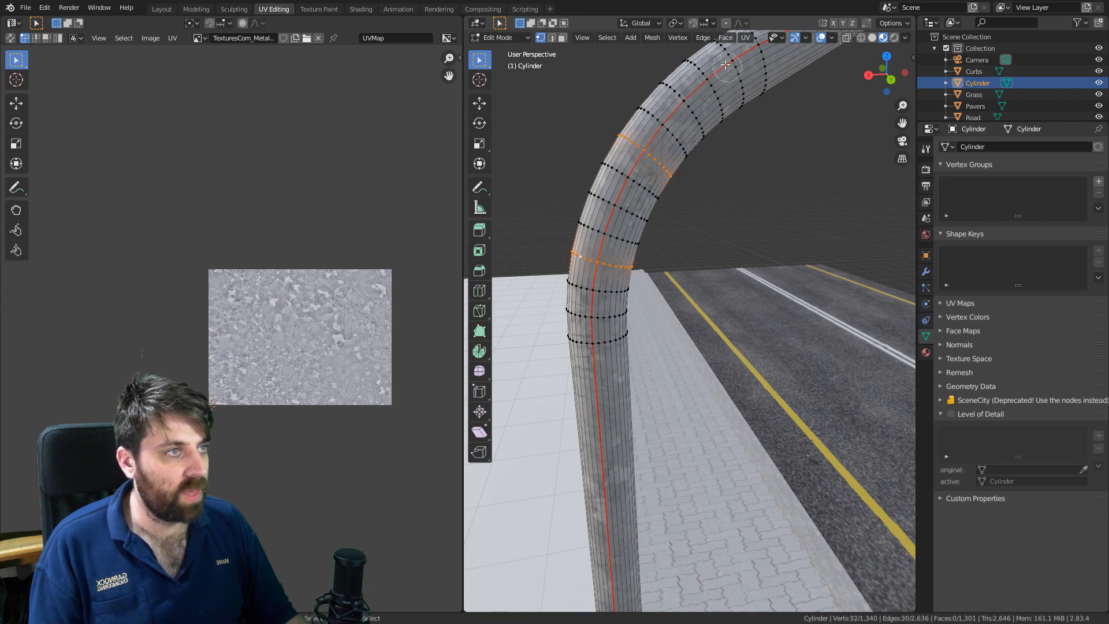
pyautogui.moveTo(750, 94); pyautogui.dragTo(701, 105, button='middle')
pyautogui.press('c')
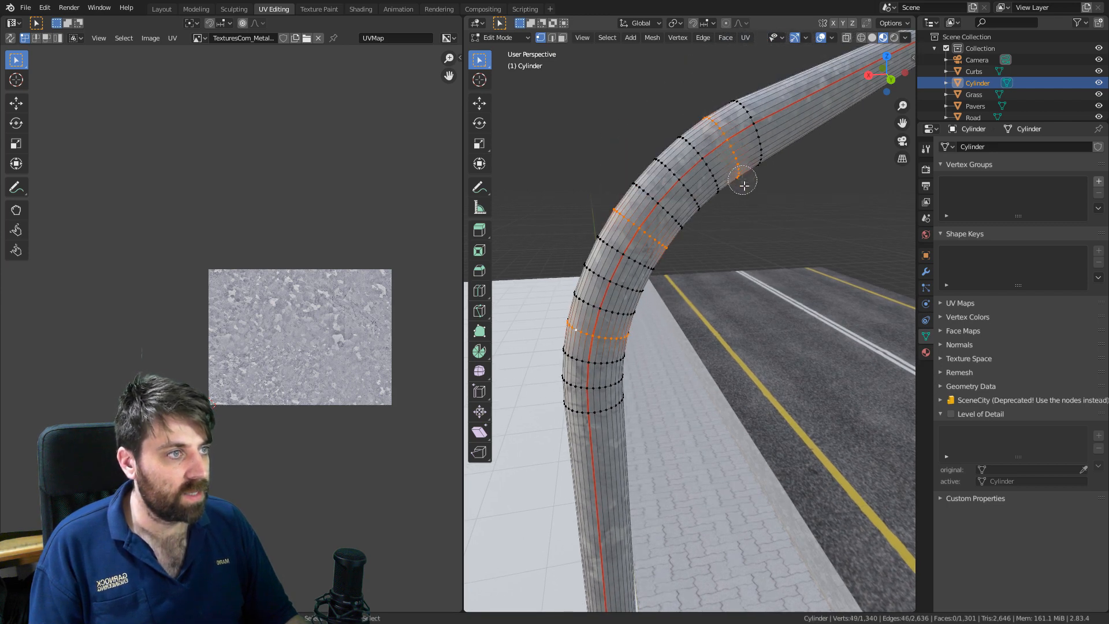
pyautogui.scroll(-2, 695, 278)
pyautogui.hotkey('ctrl', 'e')
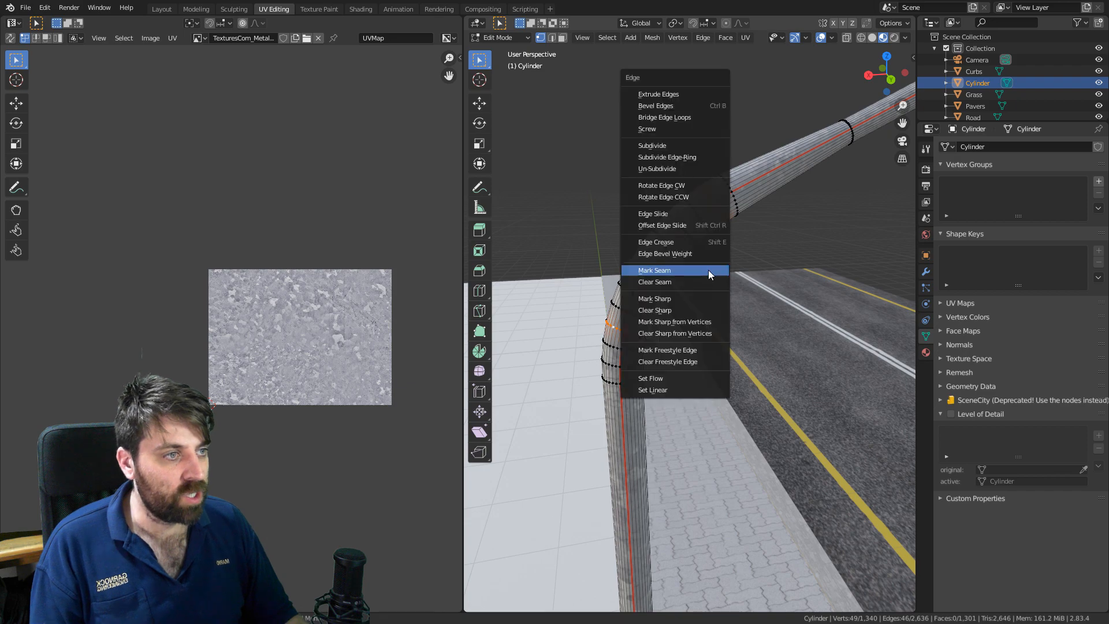
pyautogui.click(710, 272)
pyautogui.moveTo(710, 275); pyautogui.dragTo(784, 294, button='middle')
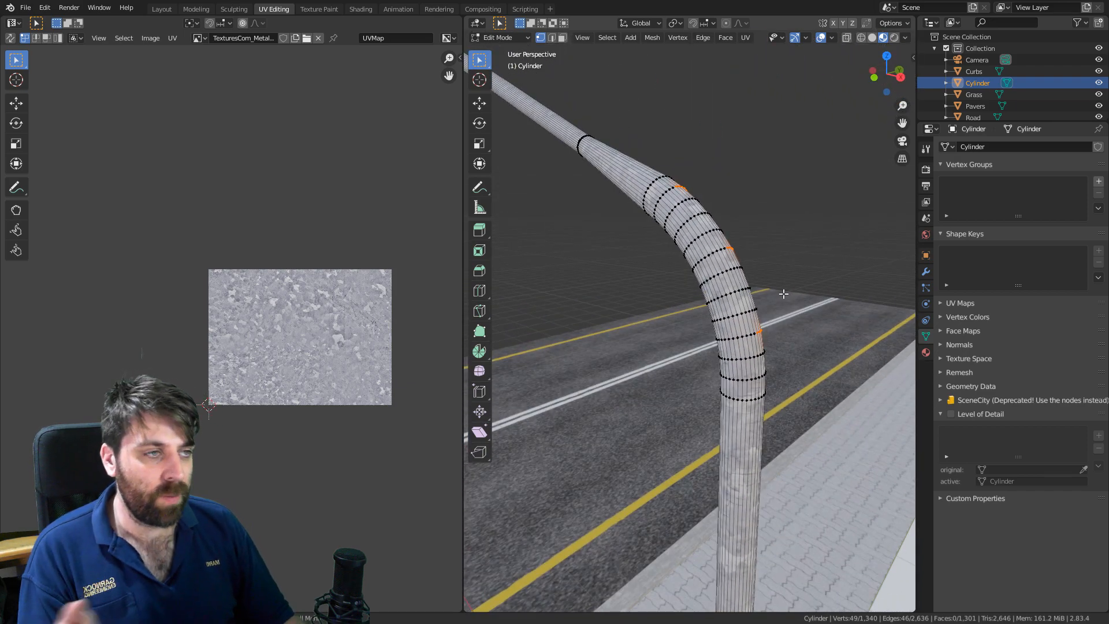
# Select the entire lamp post mesh and scale its UV islands down over the texture image.
pyautogui.moveTo(693, 302); pyautogui.dragTo(666, 163, button='middle')
pyautogui.scroll(-6, 192, 309)
pyautogui.scroll(4, 318, 351)
pyautogui.press('a')
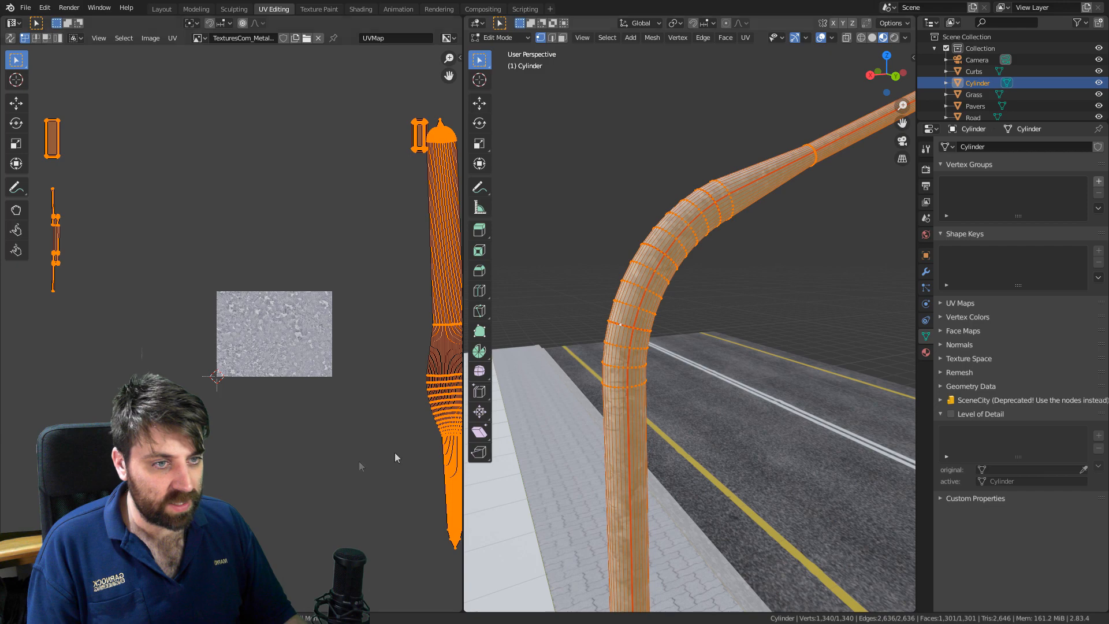
pyautogui.press('s')
pyautogui.click(301, 351)
pyautogui.scroll(7, 341, 243)
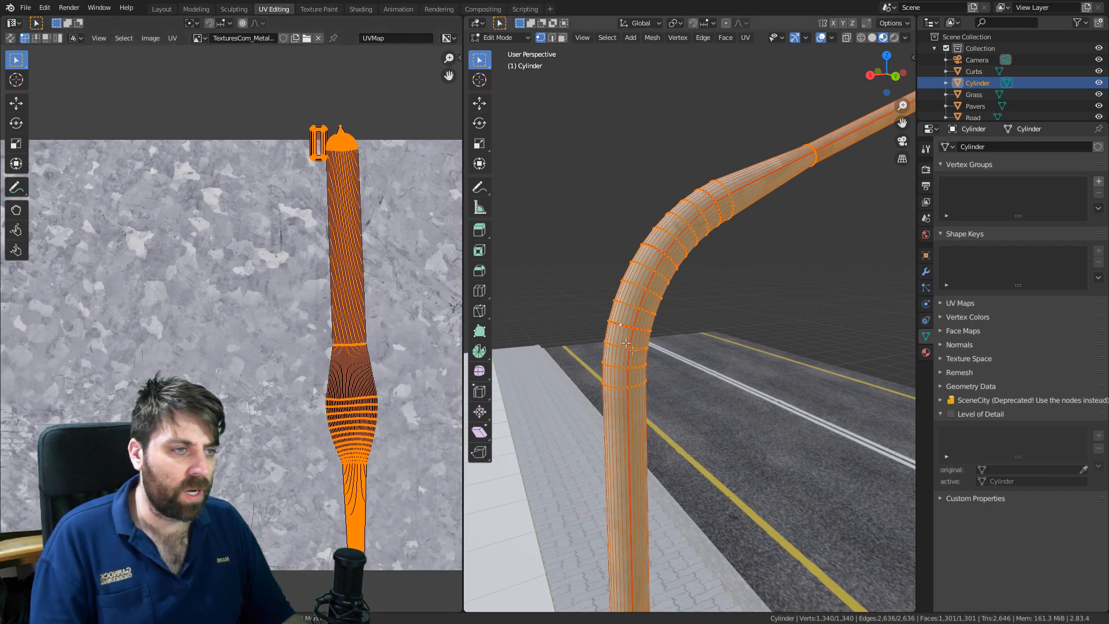
# Delete the cap face at the base of the lamp post and reselect the whole mesh.
pyautogui.scroll(-5, 565, 318)
pyautogui.keyDown('shift'); pyautogui.moveTo(628, 499); pyautogui.dragTo(630, 221, button='middle'); pyautogui.keyUp('shift')
pyautogui.scroll(2, 680, 370)
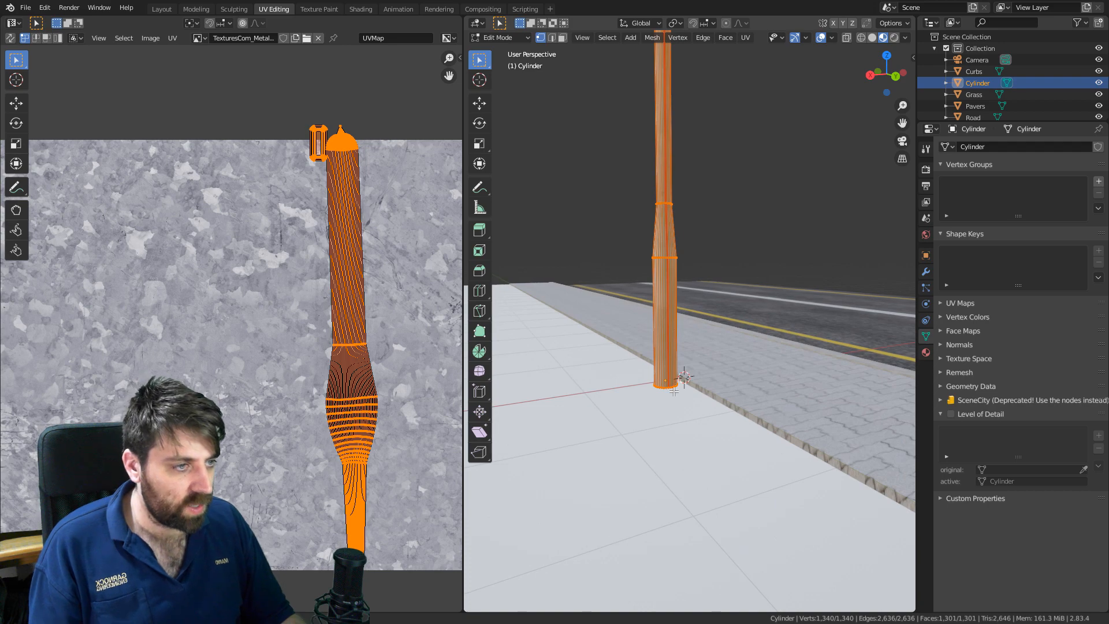
pyautogui.keyDown('alt'); pyautogui.click(674, 392); pyautogui.keyUp('alt')
pyautogui.press('x')
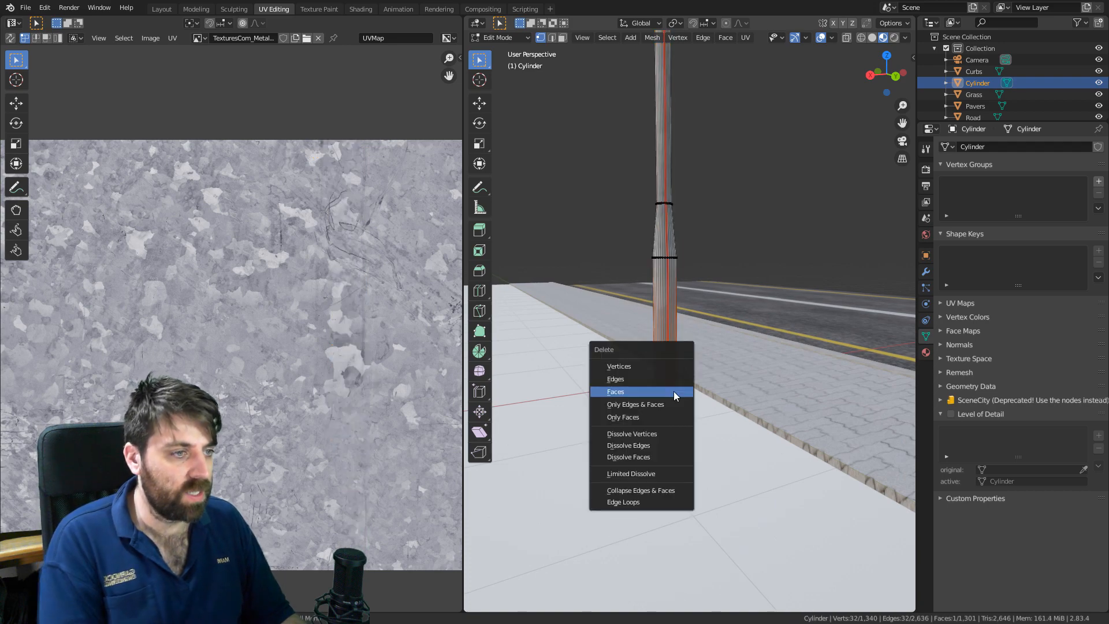
pyautogui.click(674, 392)
pyautogui.press('a')
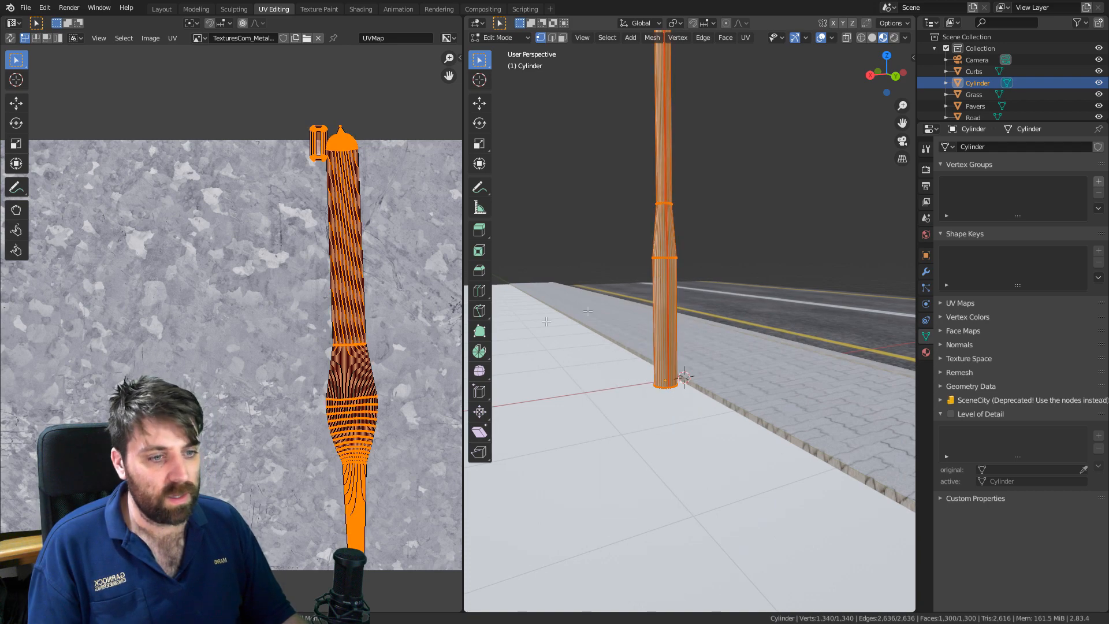
# Mark a seam around the end face of the arm where it enters the lamp housing.
pyautogui.keyDown('shift'); pyautogui.moveTo(726, 90); pyautogui.dragTo(688, 275, button='middle'); pyautogui.keyUp('shift')
pyautogui.moveTo(673, 318); pyautogui.dragTo(735, 307, button='middle')
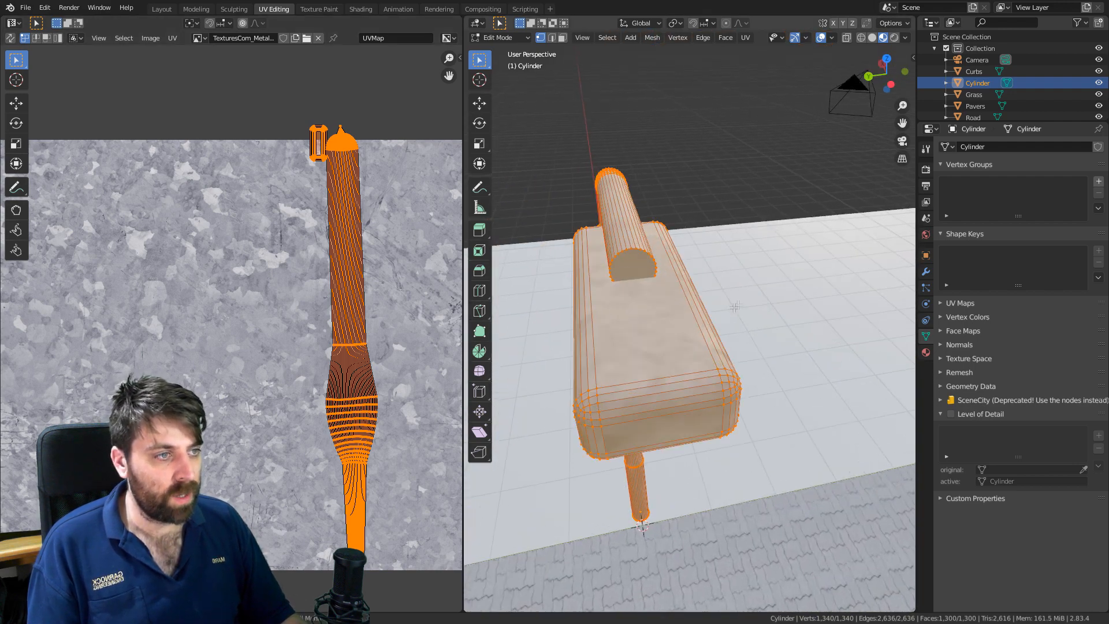
pyautogui.click(625, 255)
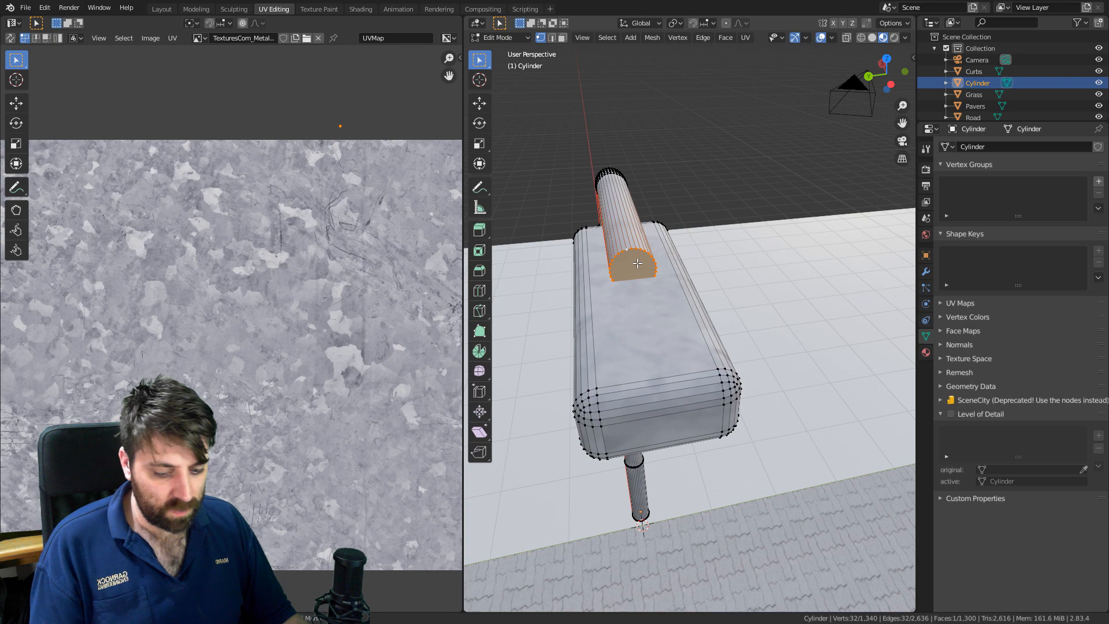
pyautogui.hotkey('ctrl', 'e')
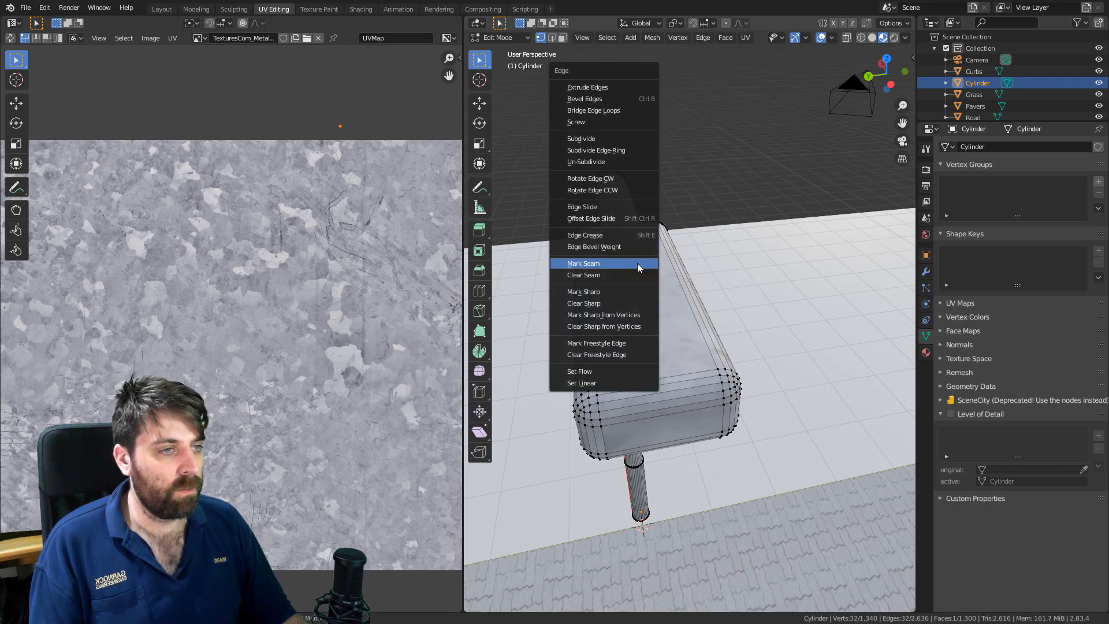
pyautogui.click(637, 263)
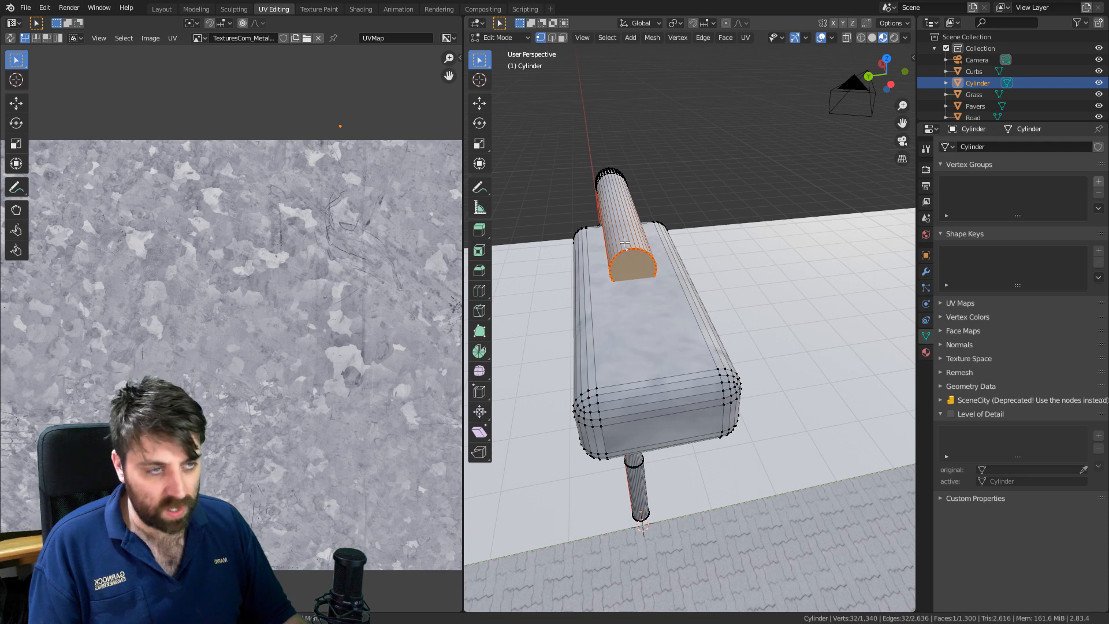
# Unwrap the entire lamp post mesh again using the marked seams and examine the UV islands.
pyautogui.press('a')
pyautogui.scroll(-1, 427, 262)
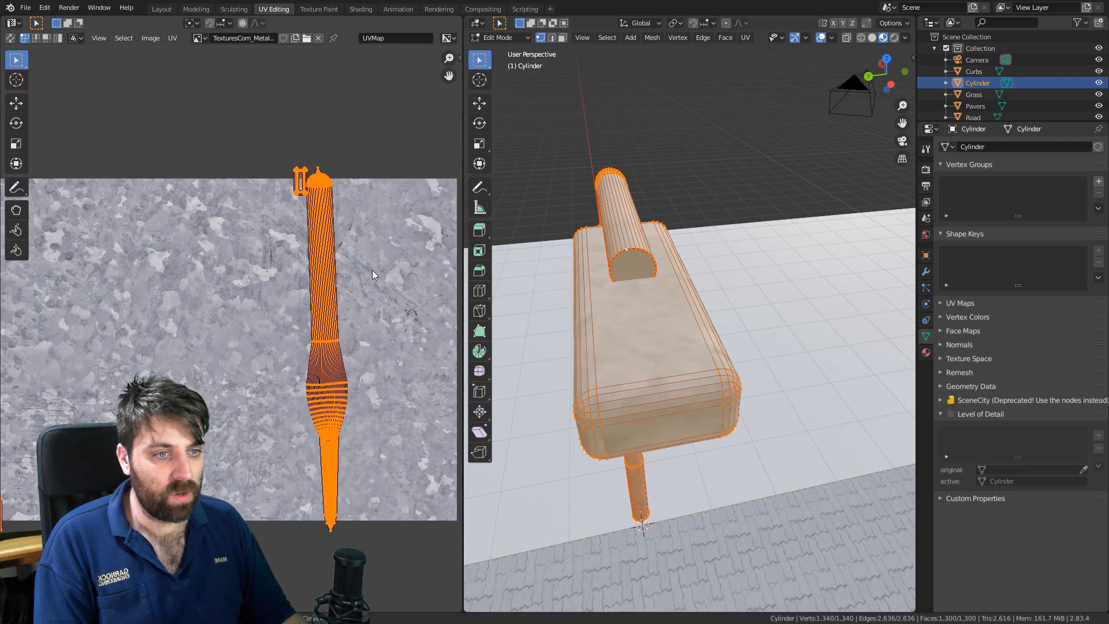
pyautogui.press('u')
pyautogui.click(593, 248)
pyautogui.moveTo(110, 413); pyautogui.dragTo(225, 408, button='middle')
pyautogui.scroll(5, 289, 339)
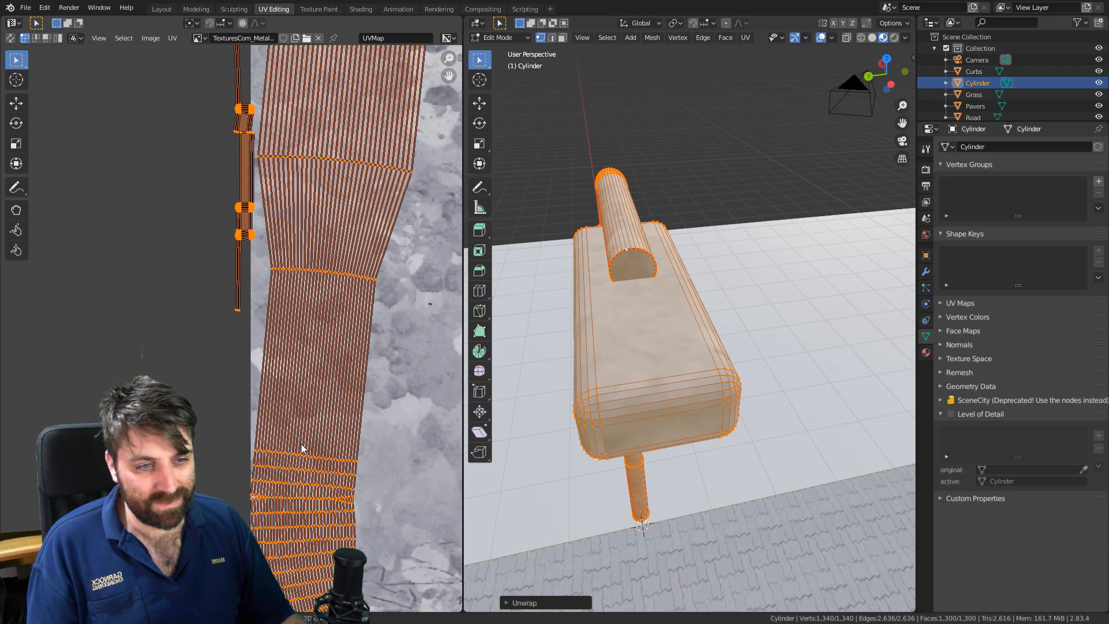
pyautogui.scroll(-3, 362, 148)
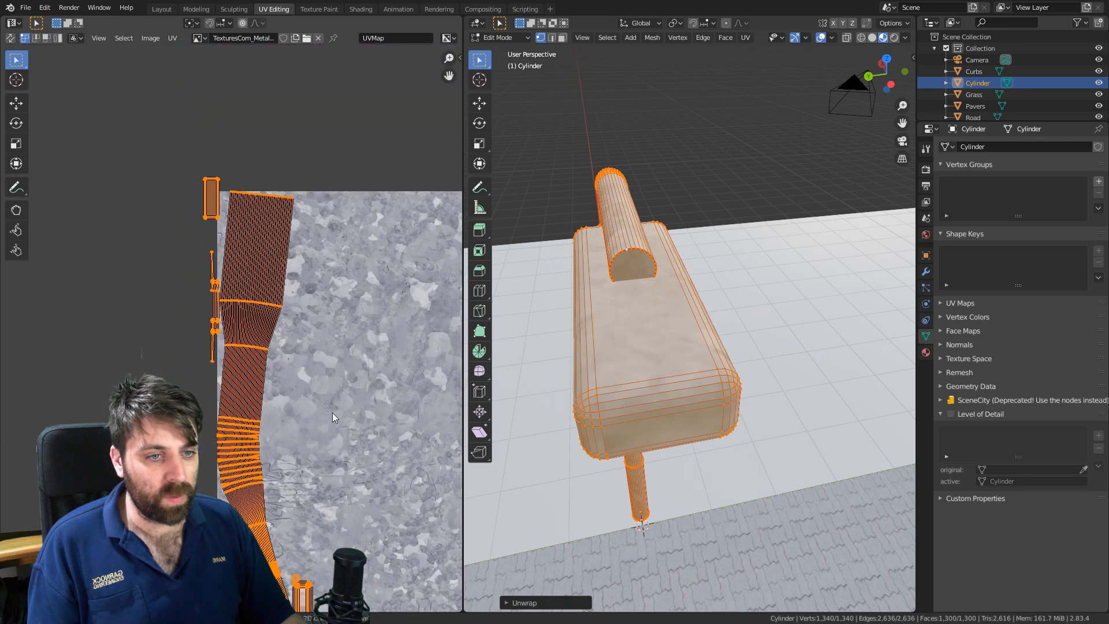
# Return the lamp post to Object Mode and apply Shade Smooth to it.
pyautogui.moveTo(589, 329); pyautogui.dragTo(734, 306, button='middle')
pyautogui.keyDown('shift'); pyautogui.moveTo(664, 300); pyautogui.dragTo(771, 255, button='middle'); pyautogui.keyUp('shift')
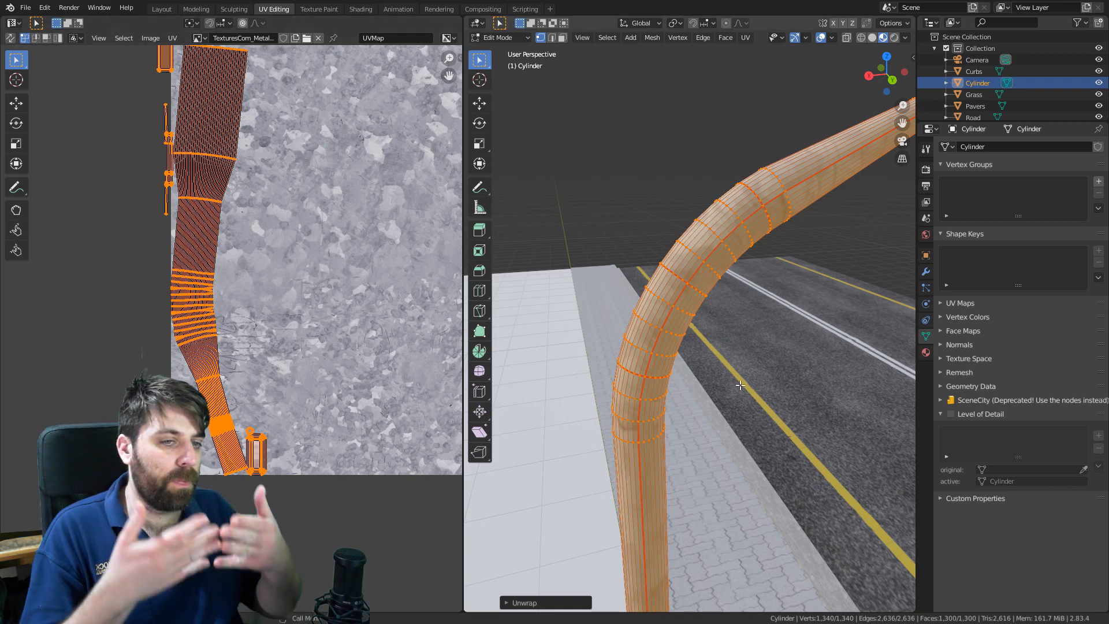
pyautogui.moveTo(740, 386); pyautogui.dragTo(758, 311, button='middle')
pyautogui.press('Tab')
pyautogui.moveTo(654, 254); pyautogui.dragTo(689, 273, button='middle')
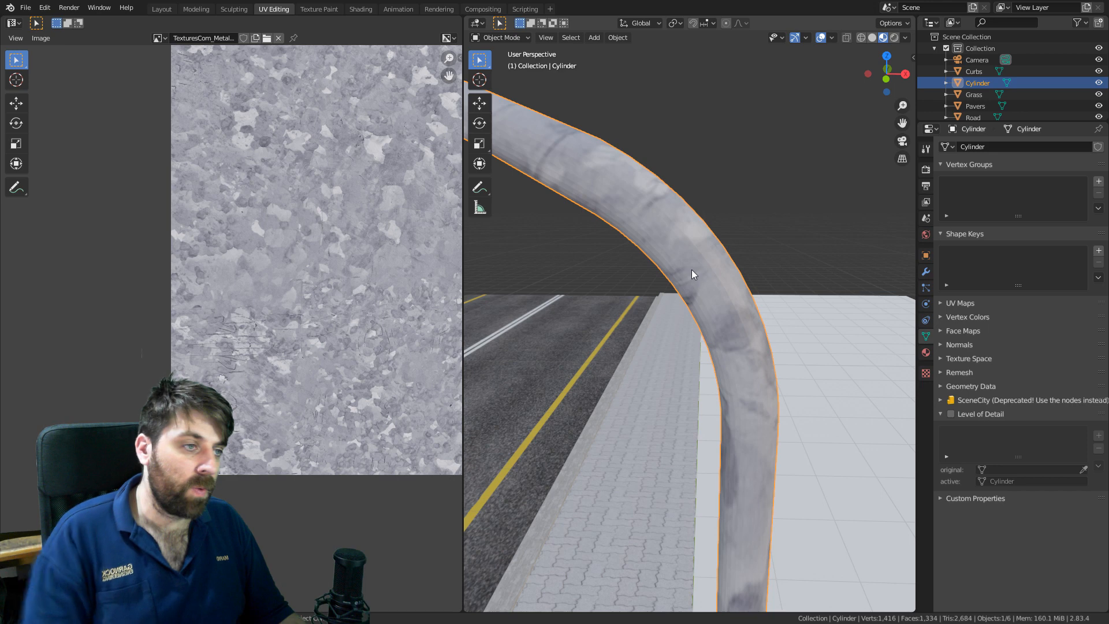
pyautogui.press('F3')
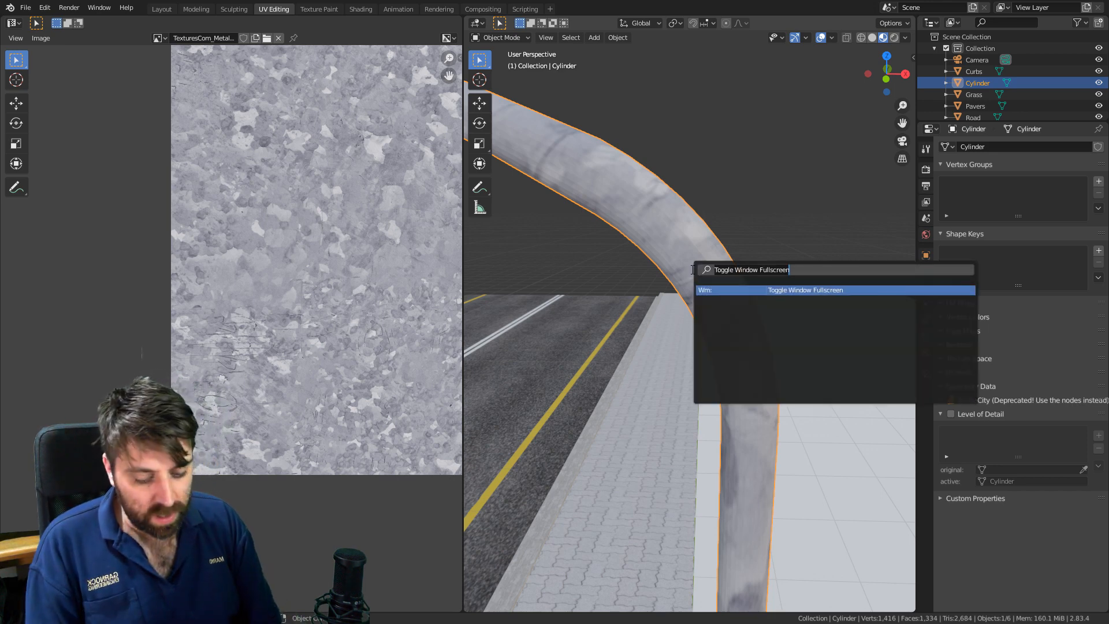
pyautogui.write('shar')
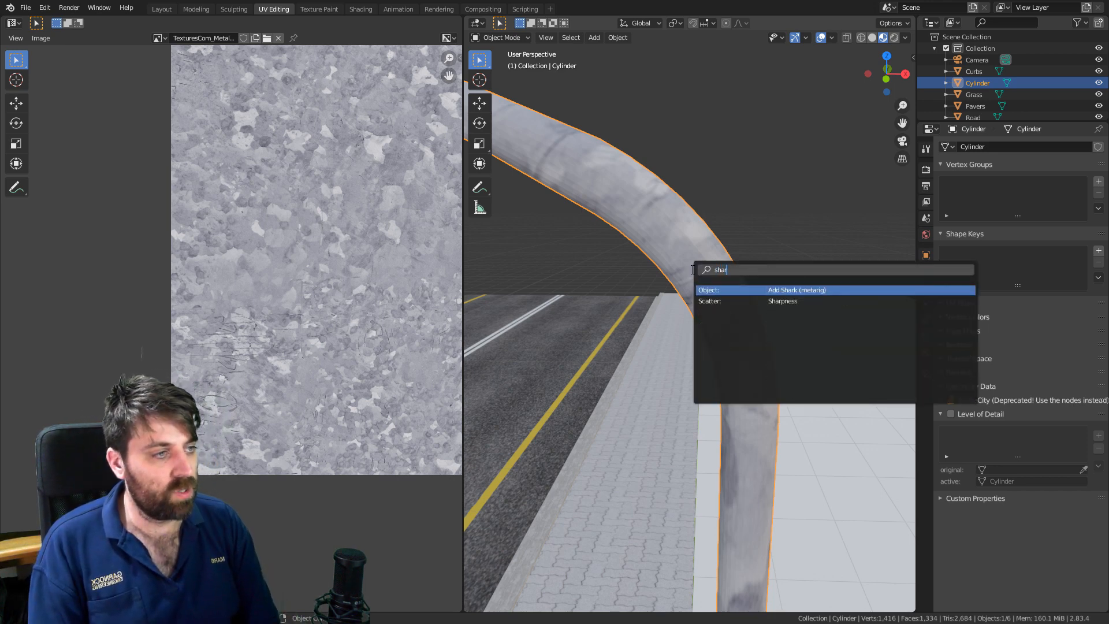
pyautogui.press('BackSpace')
pyautogui.press('BackSpace')
pyautogui.press('BackSpace')
pyautogui.write('moo')
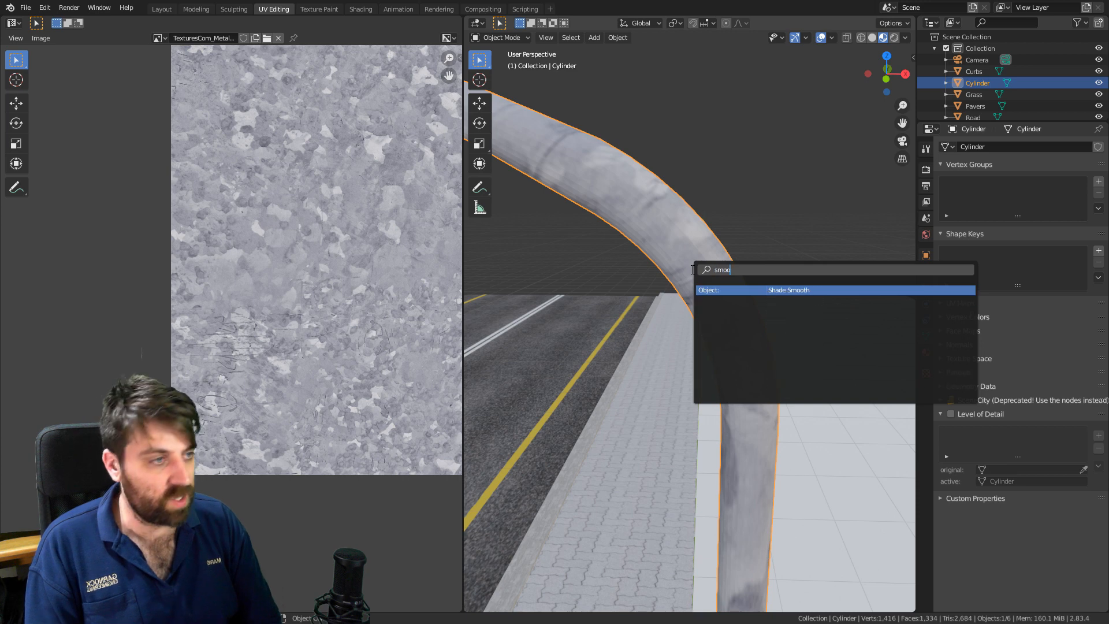
pyautogui.press('Return')
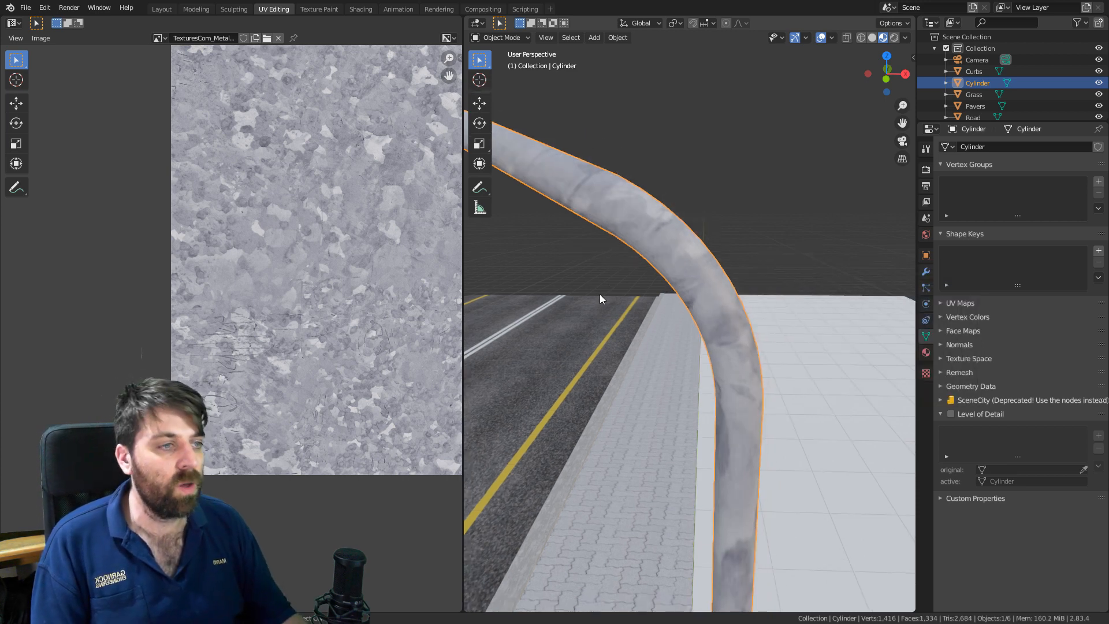
pyautogui.rightClick(605, 294)
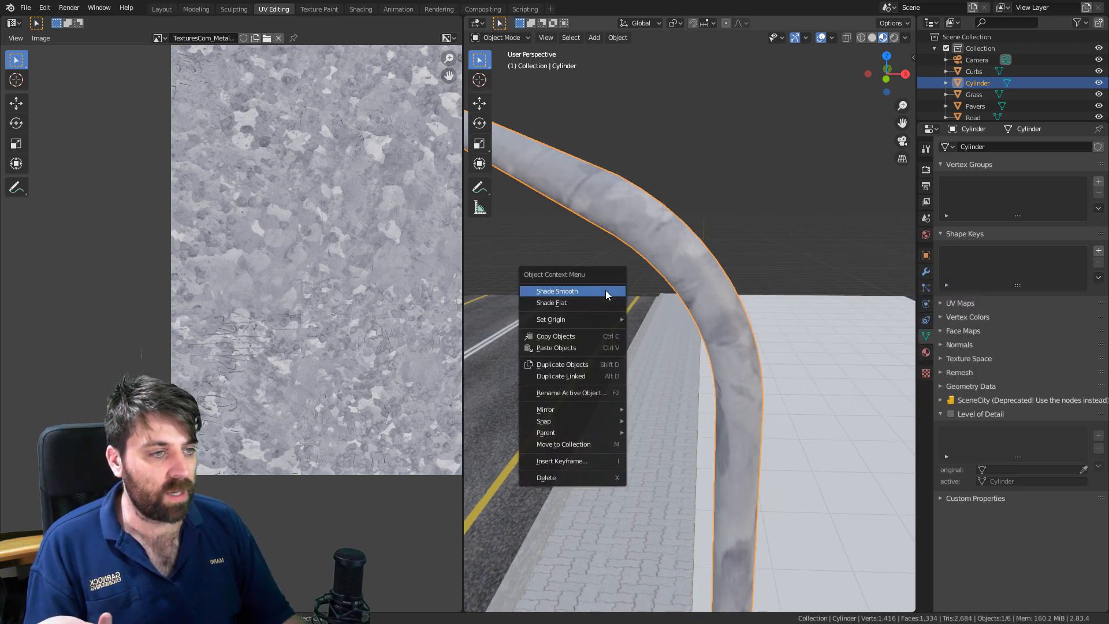
pyautogui.click(605, 292)
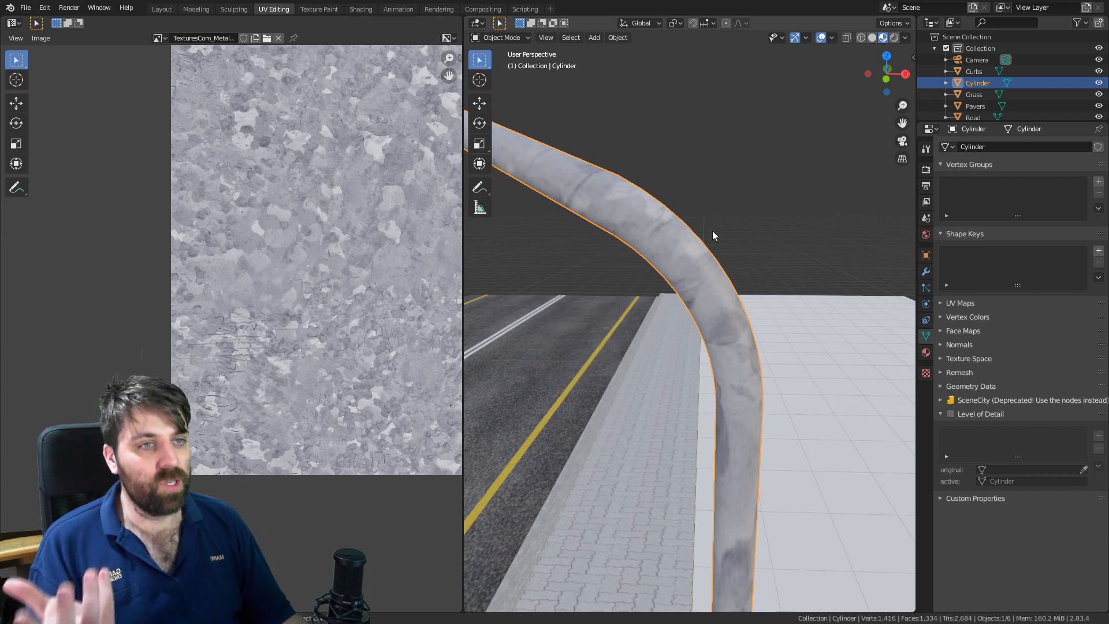
pyautogui.scroll(-8, 712, 231)
pyautogui.scroll(2, 747, 264)
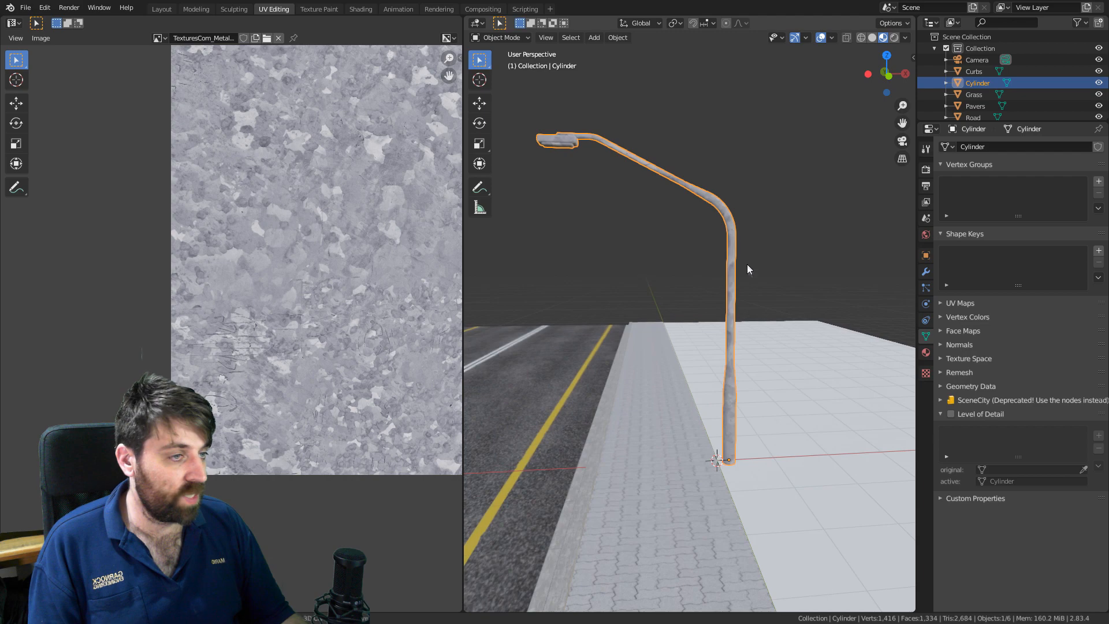
pyautogui.scroll(4, 747, 265)
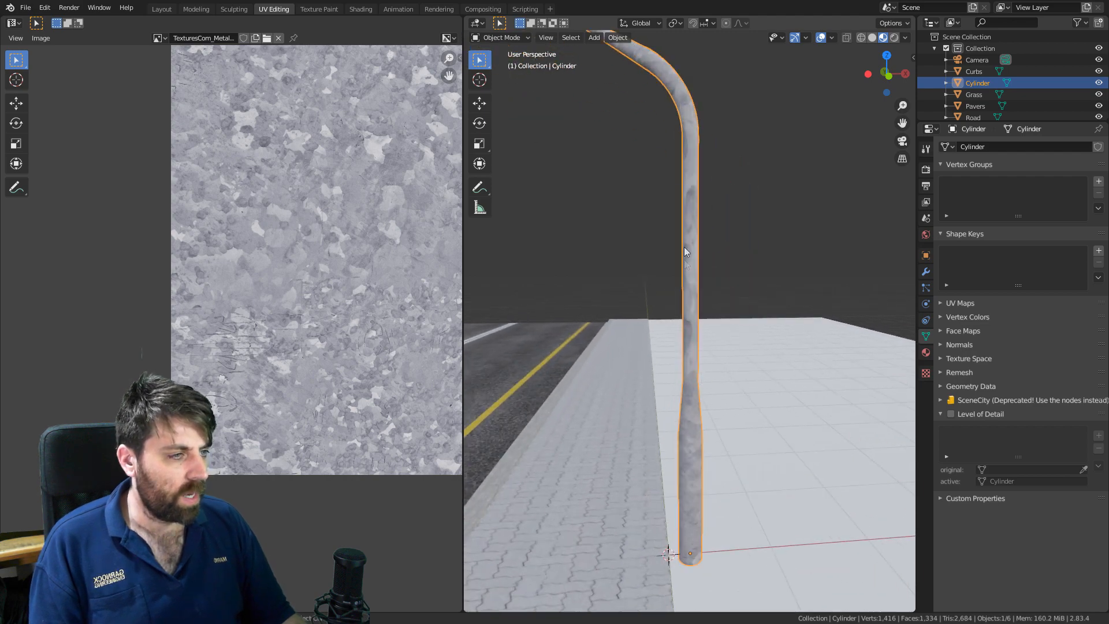
# Switch to the Layout workspace, select the Grass plane, and assign it as the Scatter terrain target.
pyautogui.scroll(-4, 698, 462)
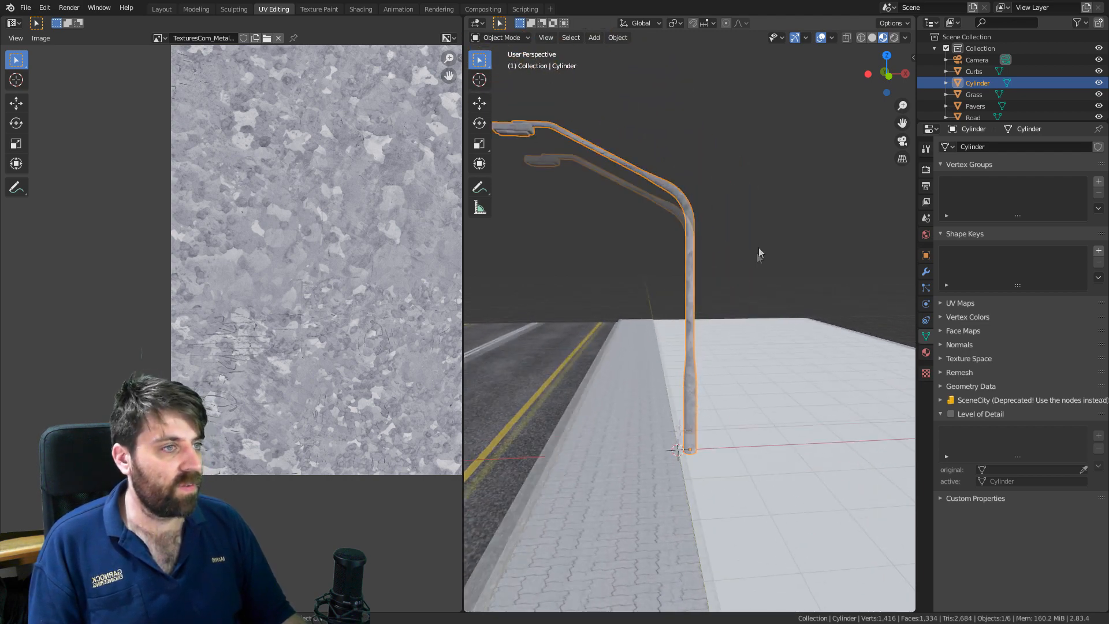
pyautogui.scroll(-2, 665, 275)
pyautogui.moveTo(664, 276); pyautogui.dragTo(646, 283, button='middle')
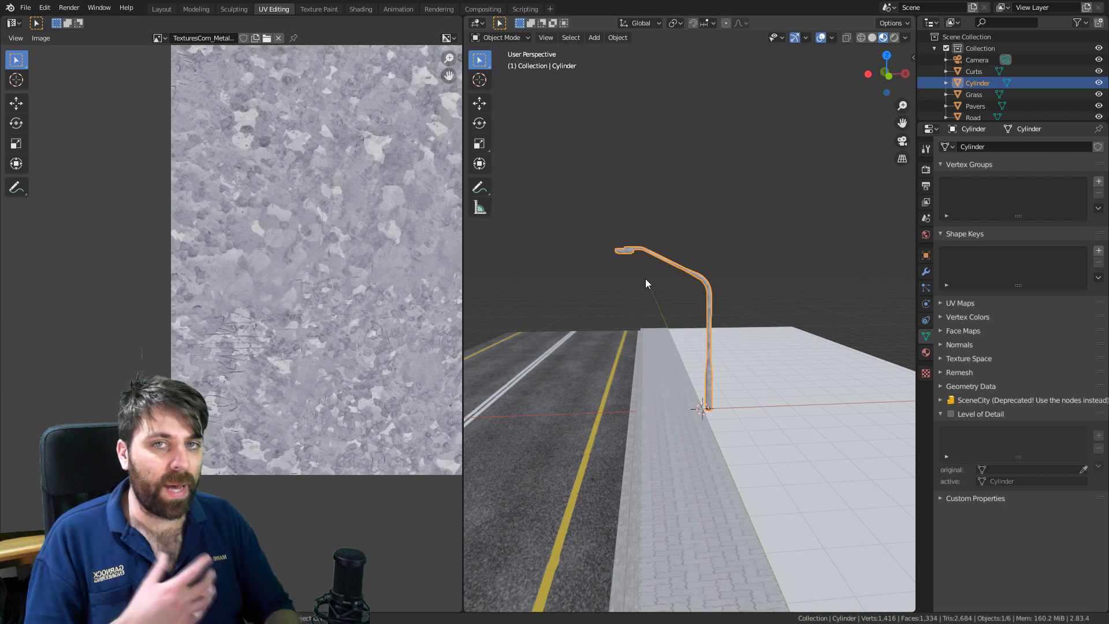
pyautogui.click(162, 8)
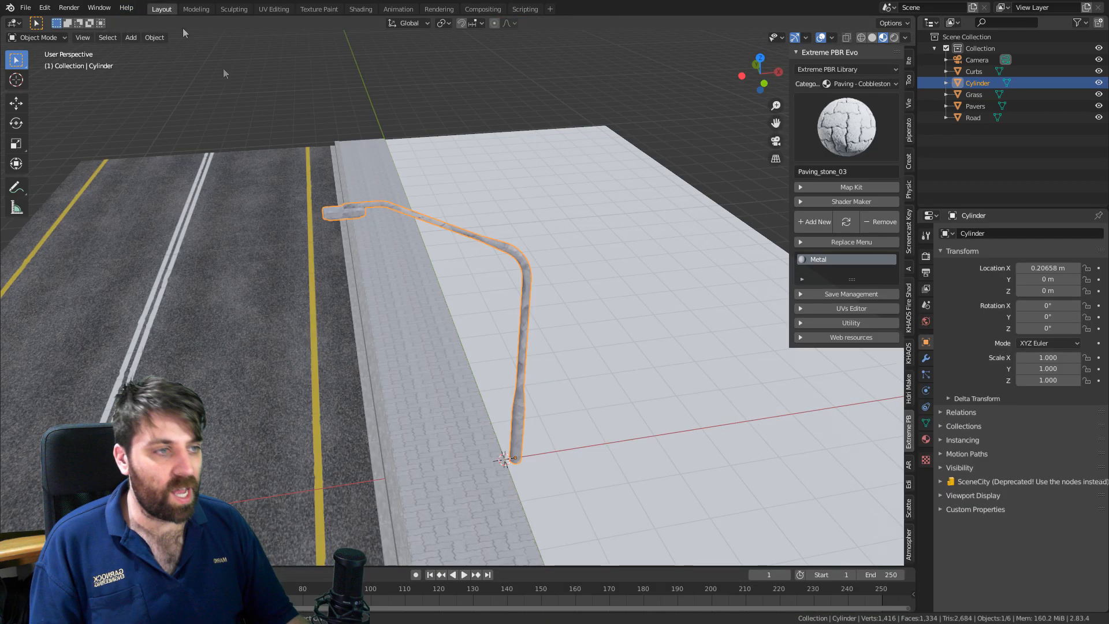
pyautogui.moveTo(616, 247); pyautogui.dragTo(570, 234, button='middle')
pyautogui.click(617, 329)
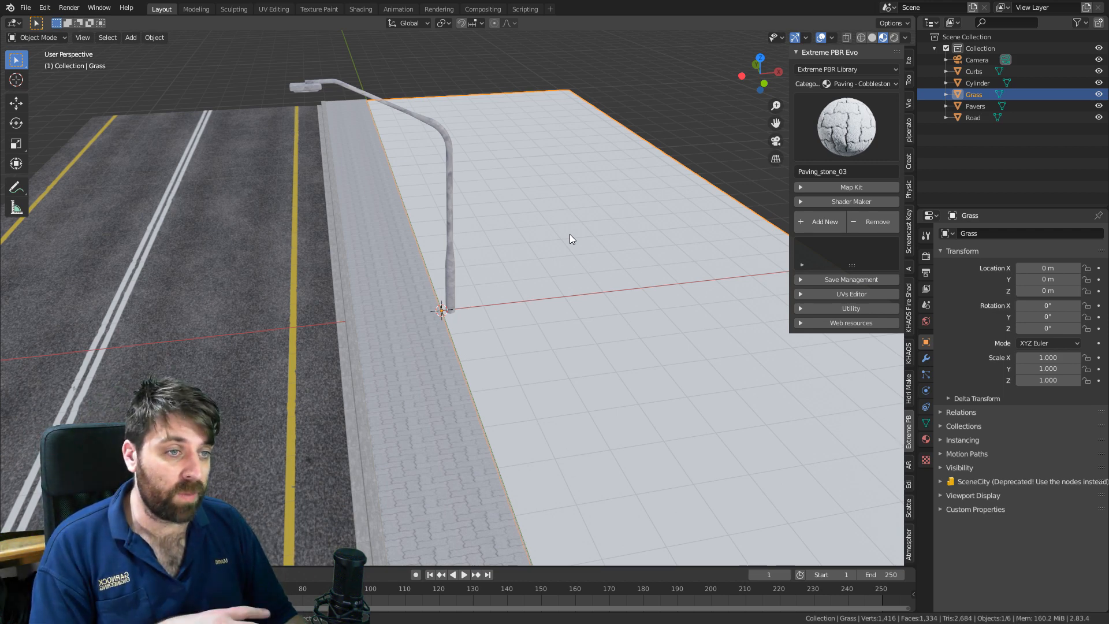
pyautogui.click(910, 509)
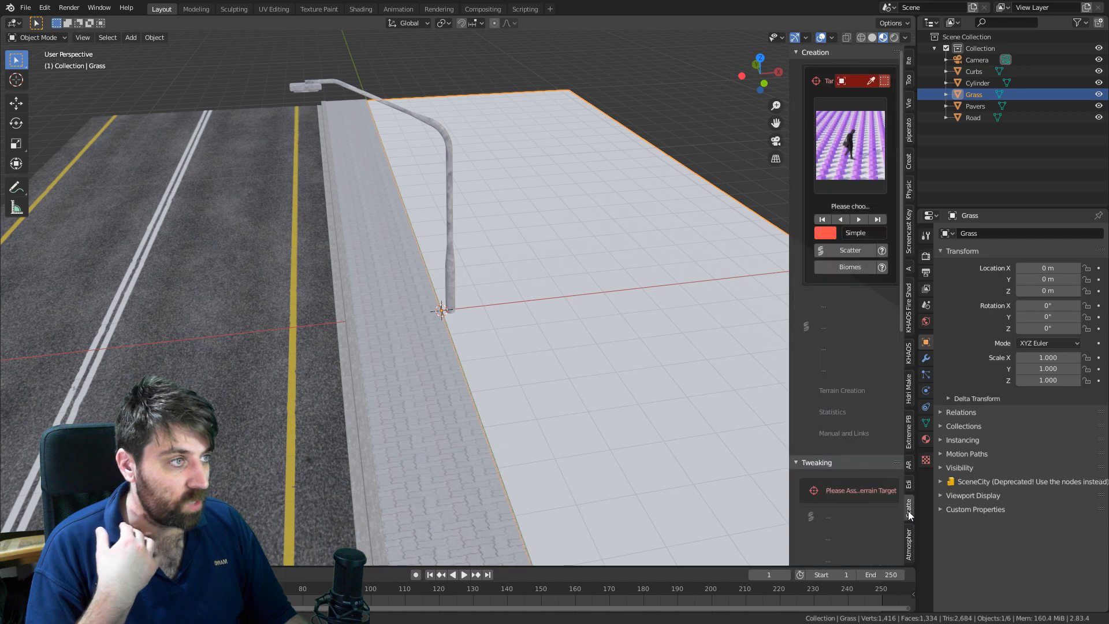
pyautogui.click(873, 82)
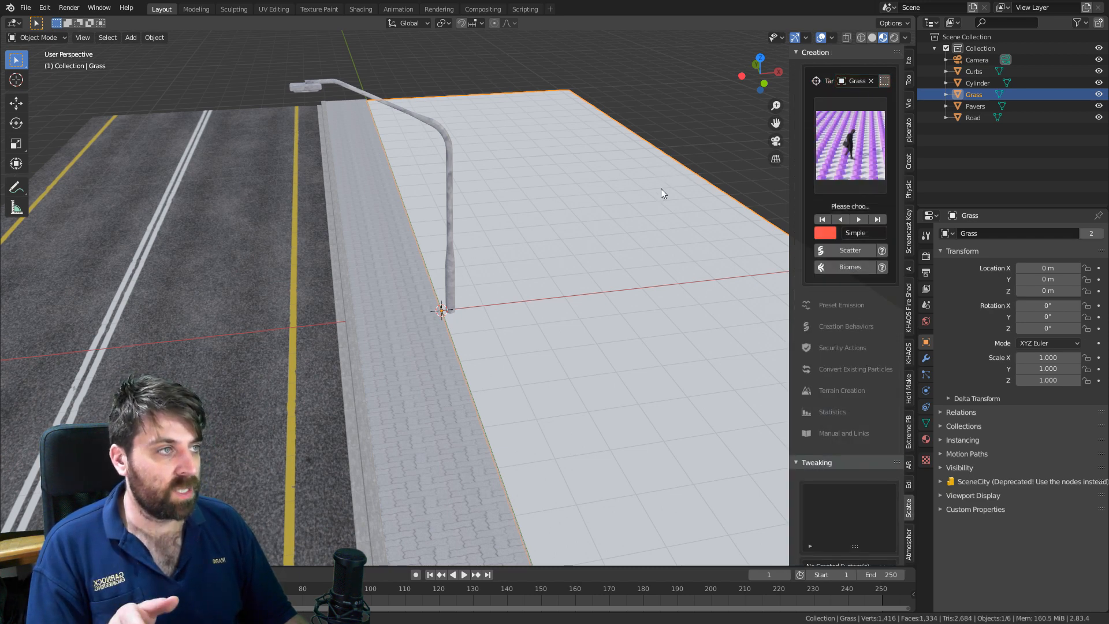
# Scatter the Aio 02 biome over the Grass plane, close the biome manager, and inspect the coverage.
pyautogui.click(850, 252)
pyautogui.click(854, 290)
pyautogui.click(850, 267)
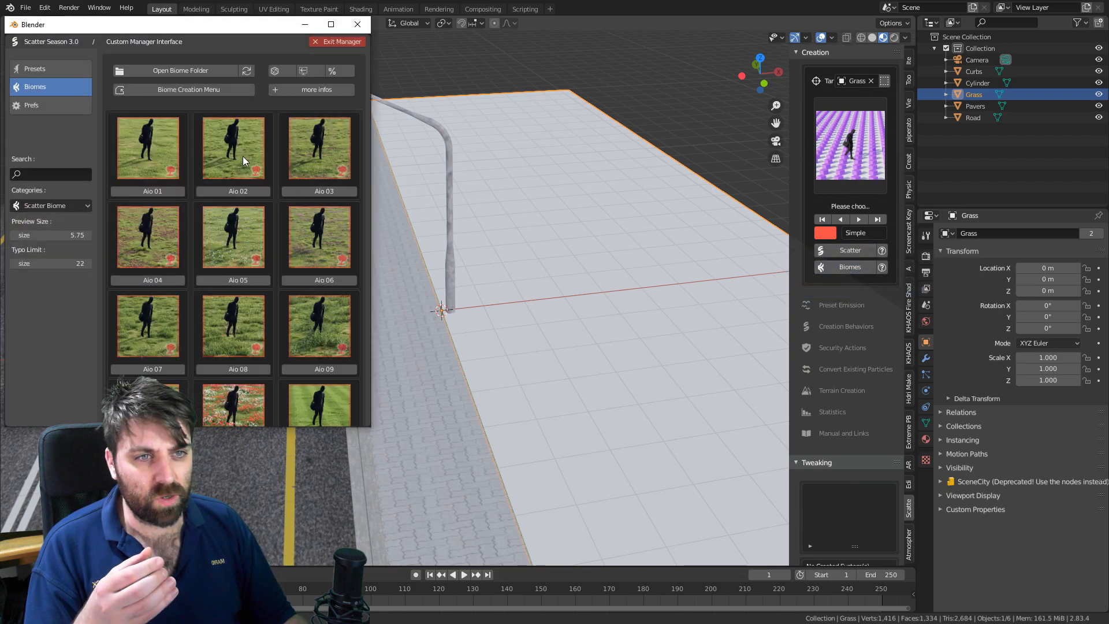
pyautogui.click(238, 193)
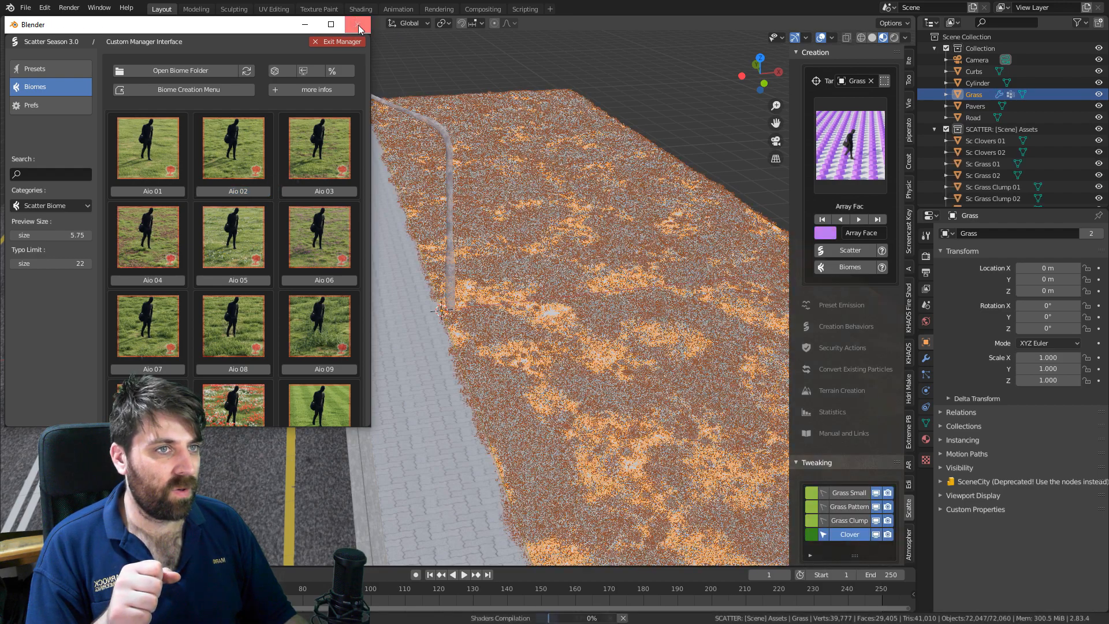
pyautogui.moveTo(437, 290); pyautogui.dragTo(376, 291, button='middle')
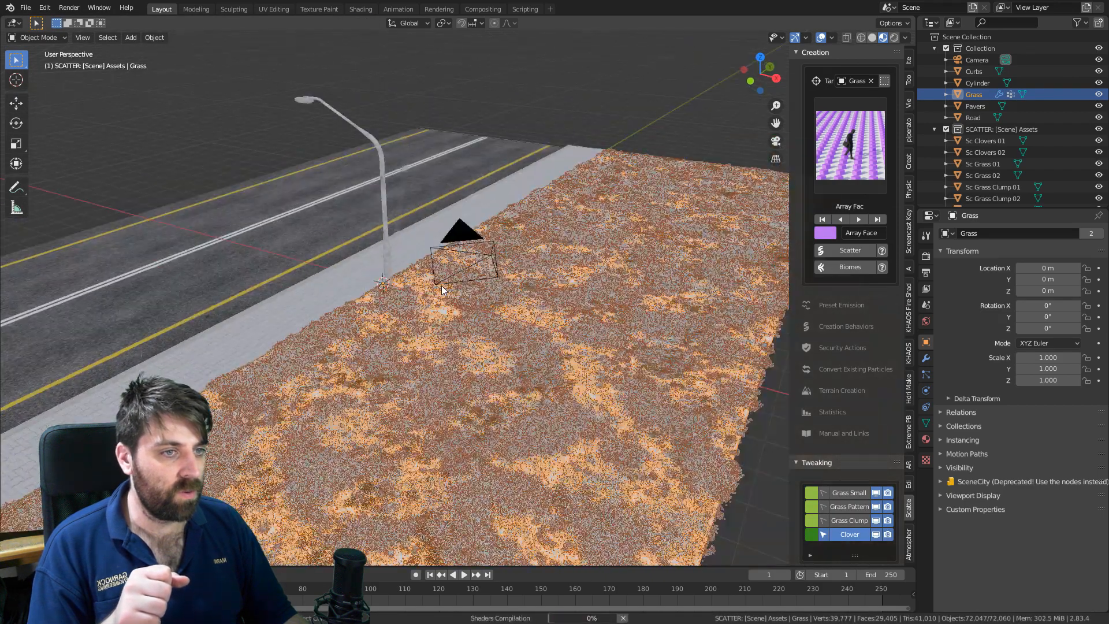
pyautogui.scroll(-2, 446, 292)
pyautogui.moveTo(446, 292); pyautogui.dragTo(467, 290, button='middle')
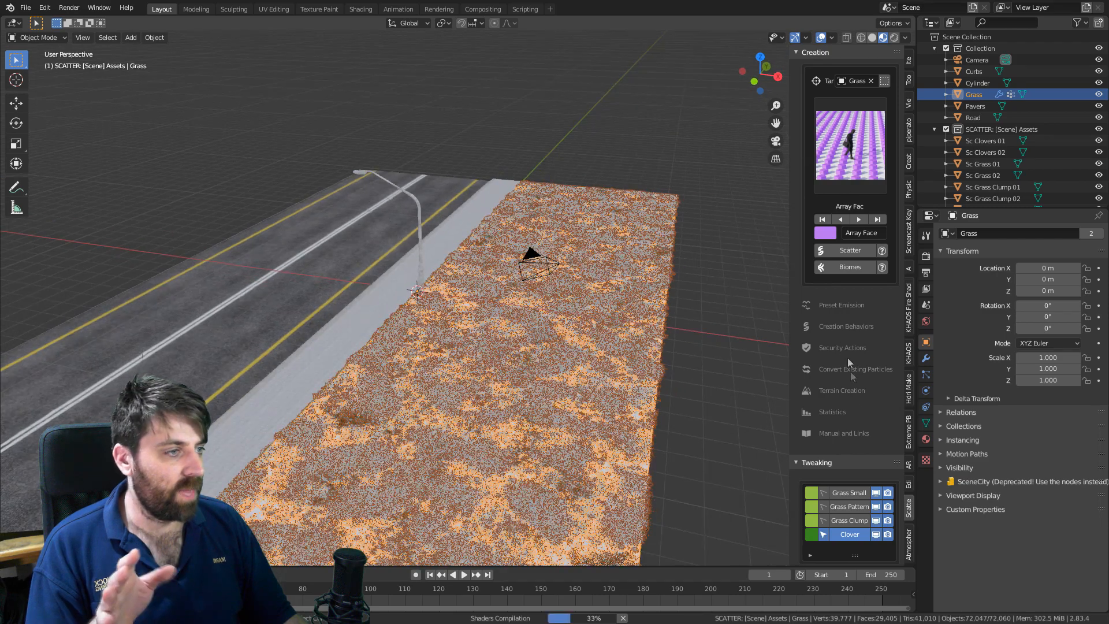
# Hide the Grass Small, Clover, Grass Clump and Grass Pattern scatter systems in the viewport while keeping them enabled for rendering.
pyautogui.click(877, 494)
pyautogui.click(875, 534)
pyautogui.click(875, 521)
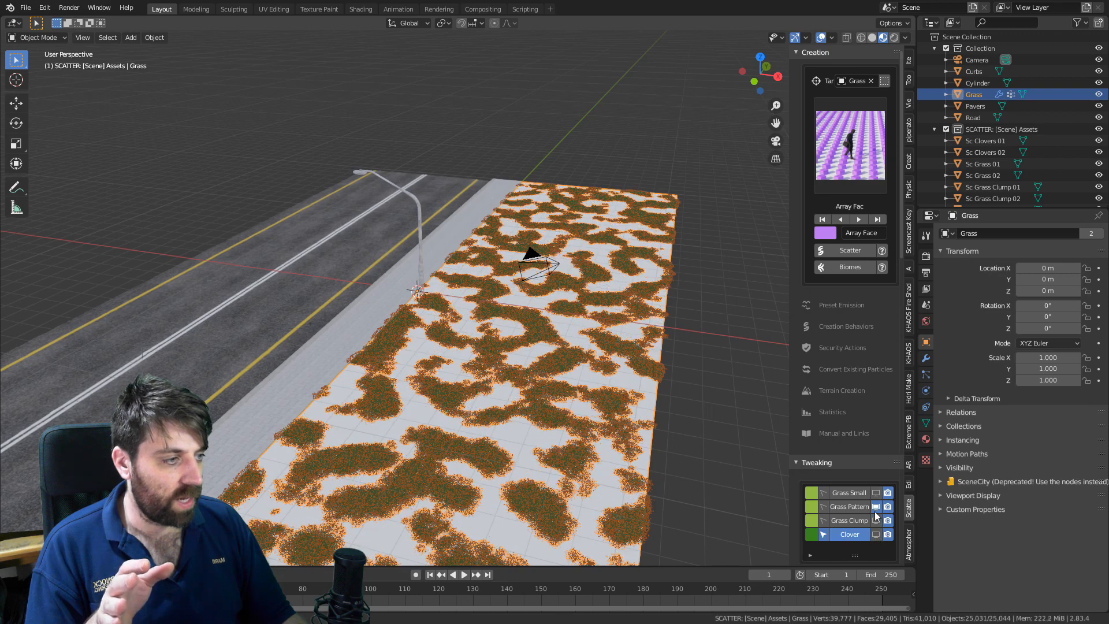
pyautogui.click(876, 507)
pyautogui.moveTo(340, 377); pyautogui.dragTo(365, 364, button='middle')
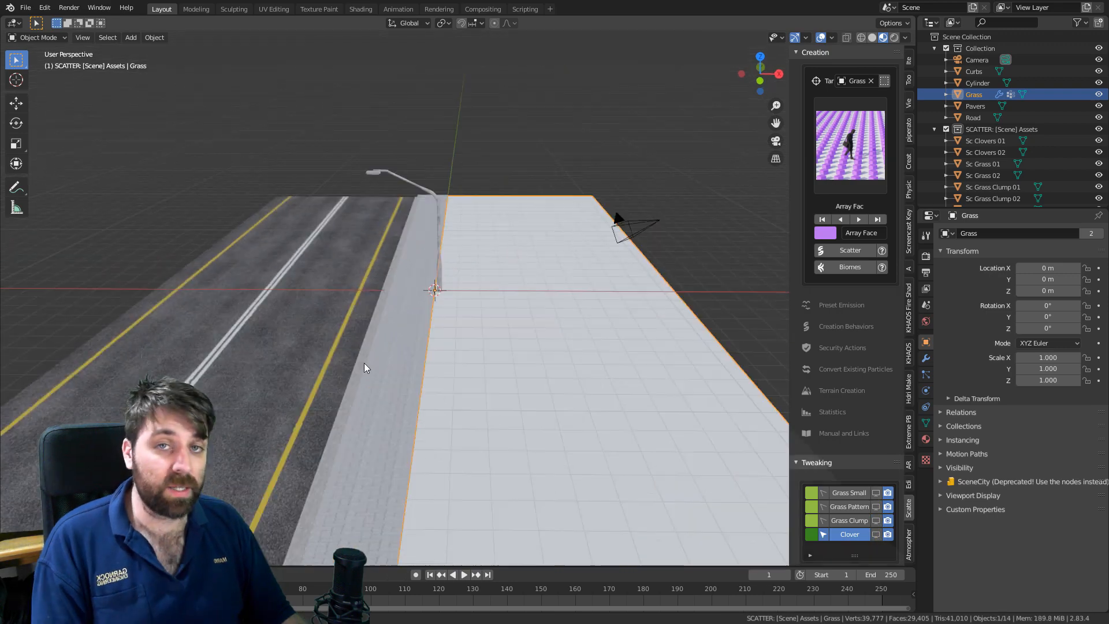
# From the top view, move the camera to about X -0.12 m, Y -13.96 m and rotate it to about -2° to face along the pavement.
pyautogui.click(647, 227)
pyautogui.press('KP_0')
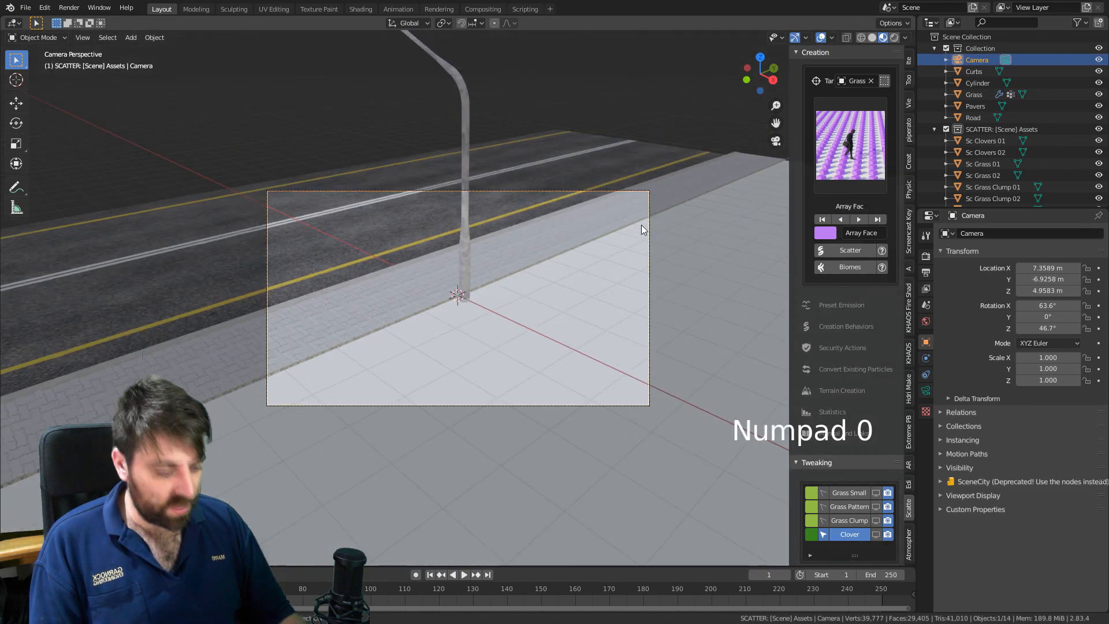
pyautogui.press('KP_7')
pyautogui.keyDown('shift'); pyautogui.moveTo(565, 376); pyautogui.dragTo(621, 207, button='middle'); pyautogui.keyUp('shift')
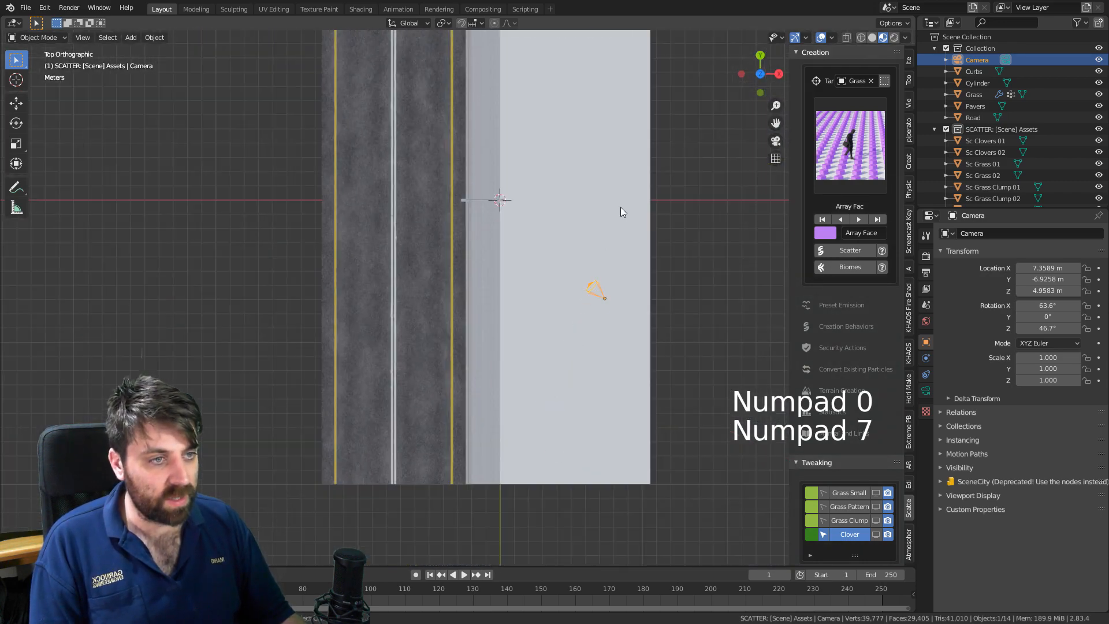
pyautogui.press('g')
pyautogui.click(580, 324)
pyautogui.press('r')
pyautogui.click(581, 408)
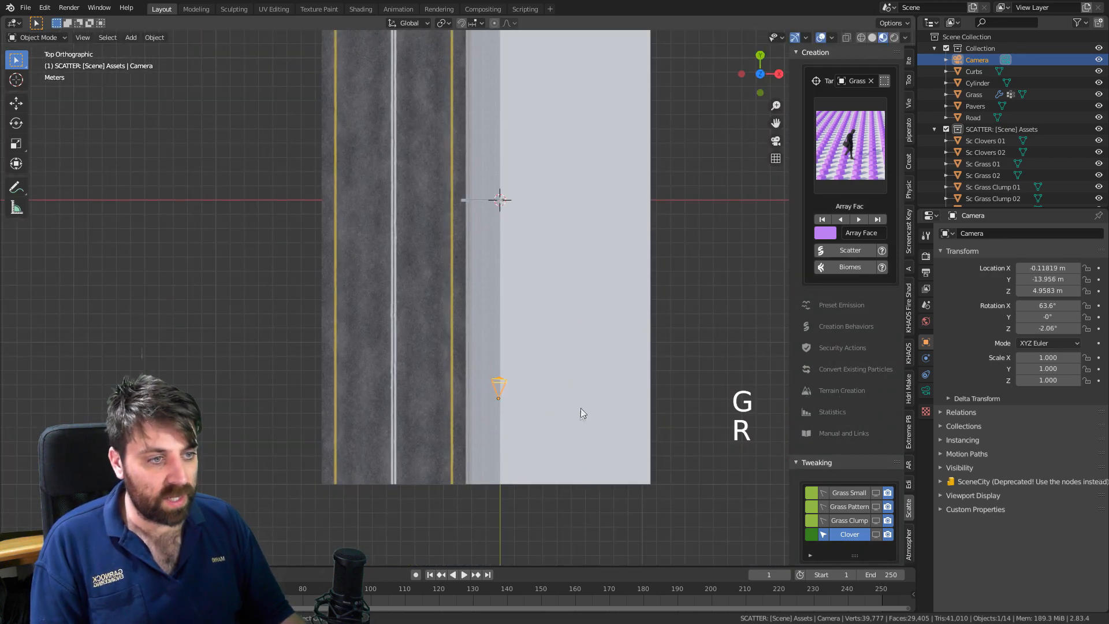
# In camera view, tilt the camera to about 87.4° and move it to about X -1.18 m, Y -14.06 m, Z 1.88 m.
pyautogui.press('KP_0')
pyautogui.press('r')
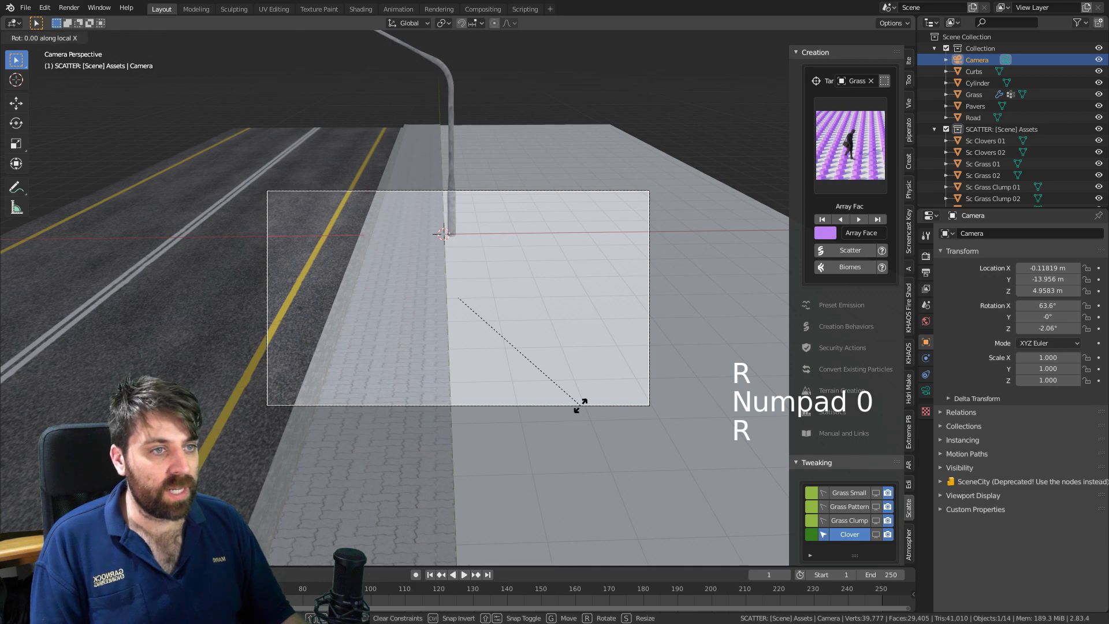
pyautogui.click(528, 460)
pyautogui.press('g')
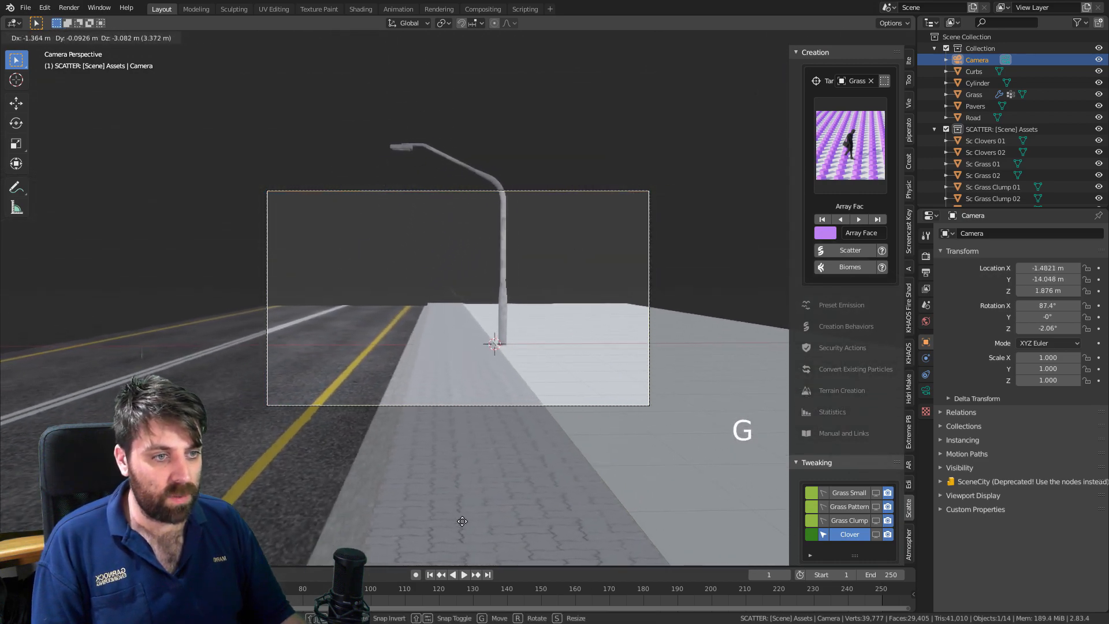
pyautogui.click(639, 461)
# Rotate the camera to about 0.8° around Z and tilt it up to about 93.3° so the whole street lamp is framed.
pyautogui.press('r')
pyautogui.press('z')
pyautogui.click(671, 439)
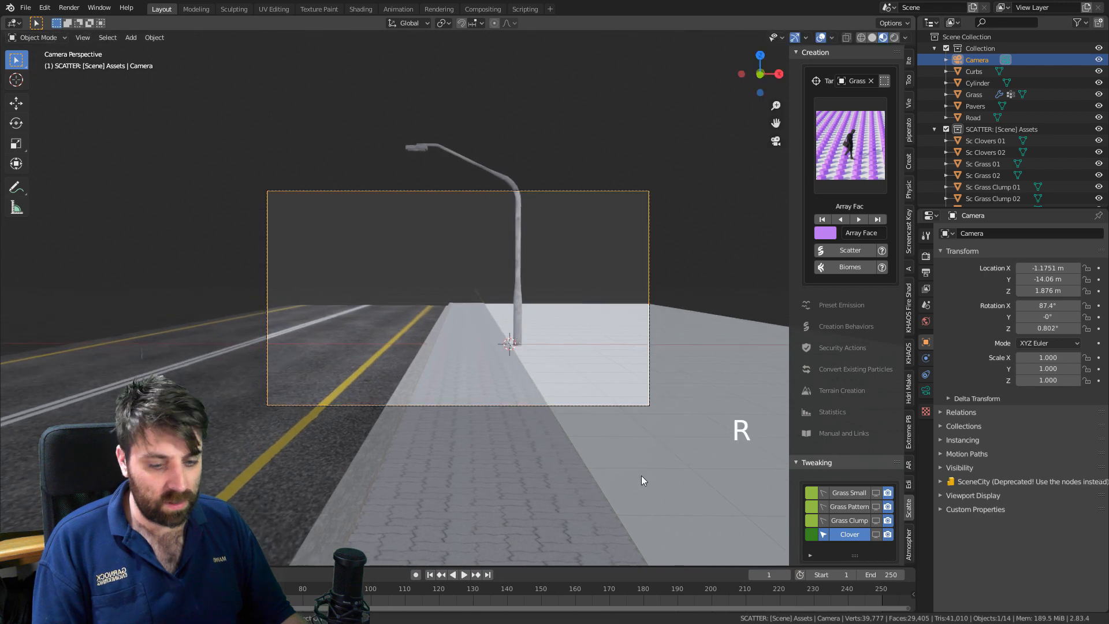
pyautogui.press('r')
pyautogui.press('x')
pyautogui.press('x')
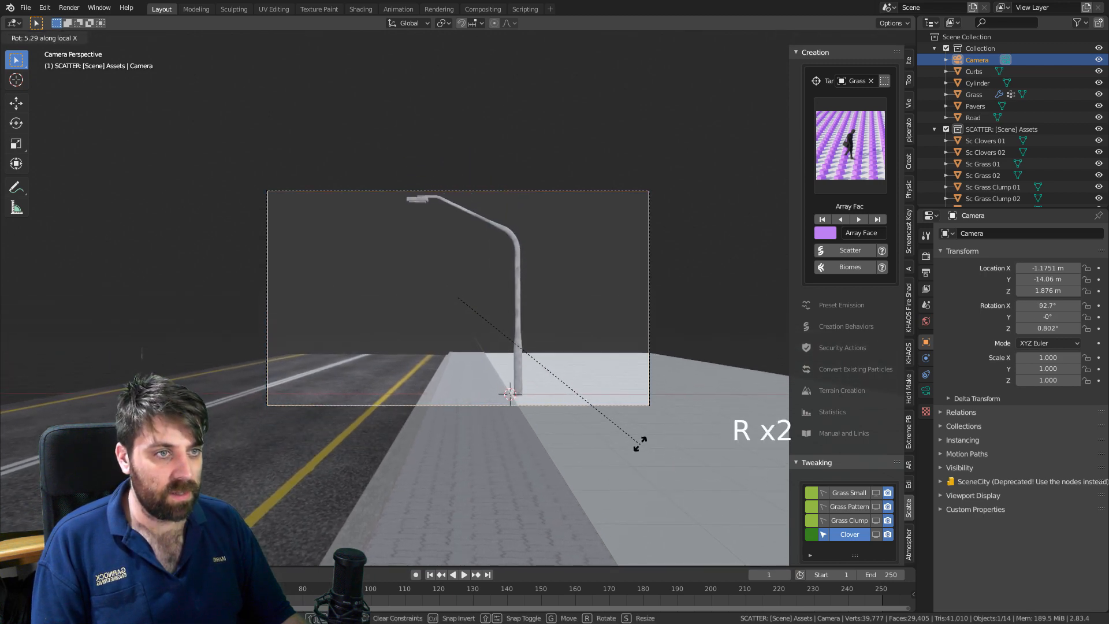
pyautogui.click(642, 445)
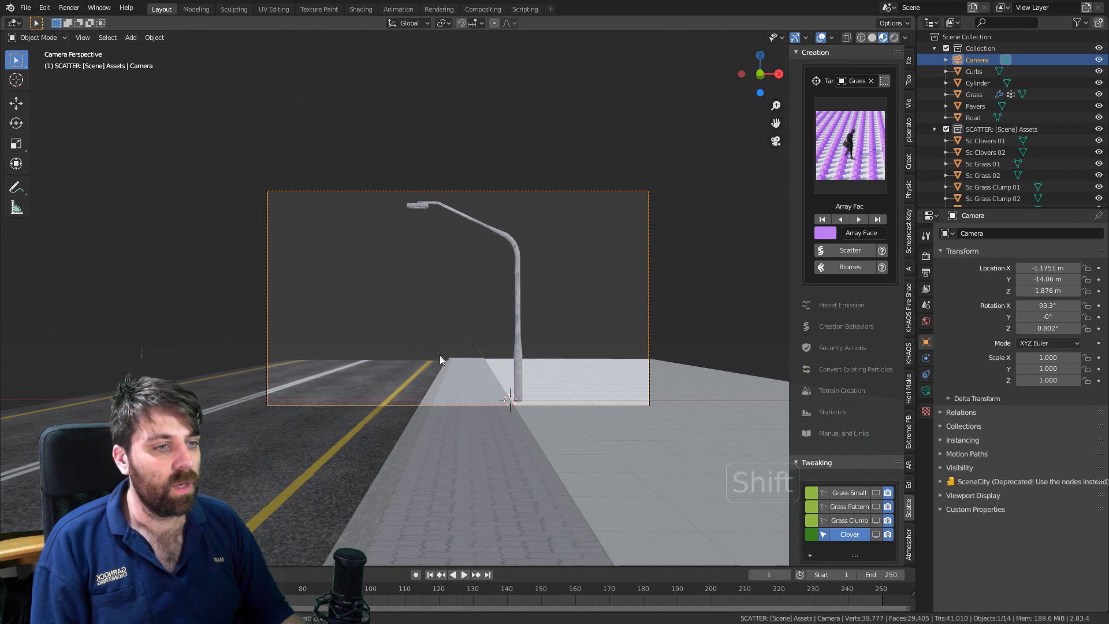
# Place the 3D cursor on the underside of the street lamp's head.
pyautogui.moveTo(461, 296); pyautogui.dragTo(425, 316, button='middle')
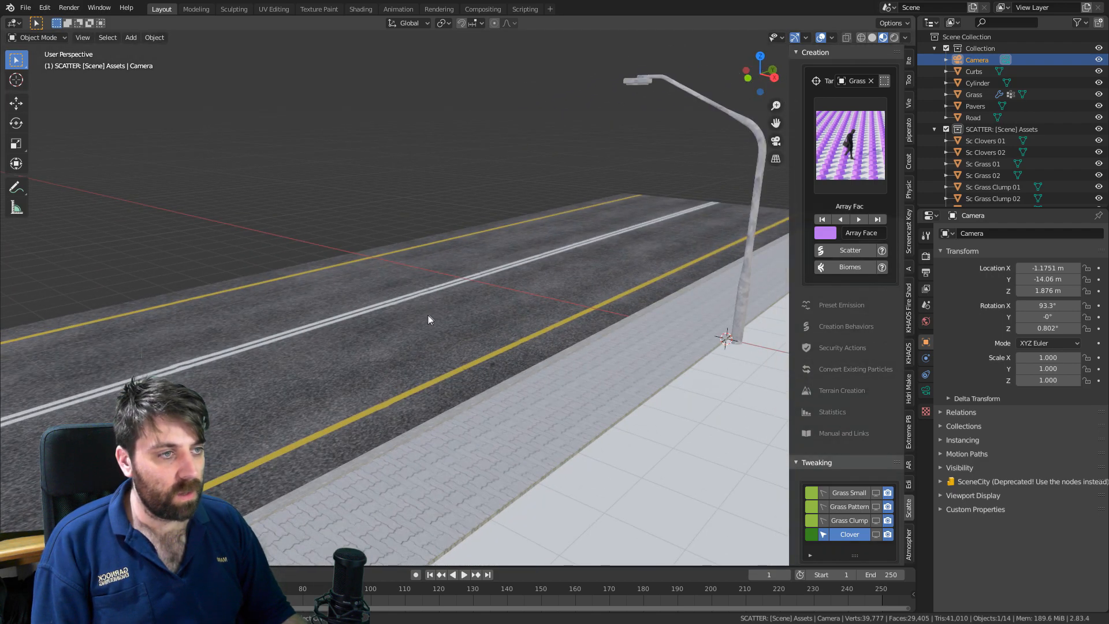
pyautogui.keyDown('shift'); pyautogui.moveTo(563, 286); pyautogui.dragTo(382, 341, button='middle'); pyautogui.keyUp('shift')
pyautogui.moveTo(381, 341); pyautogui.dragTo(492, 439, button='middle')
pyautogui.moveTo(491, 439); pyautogui.dragTo(490, 307, button='middle')
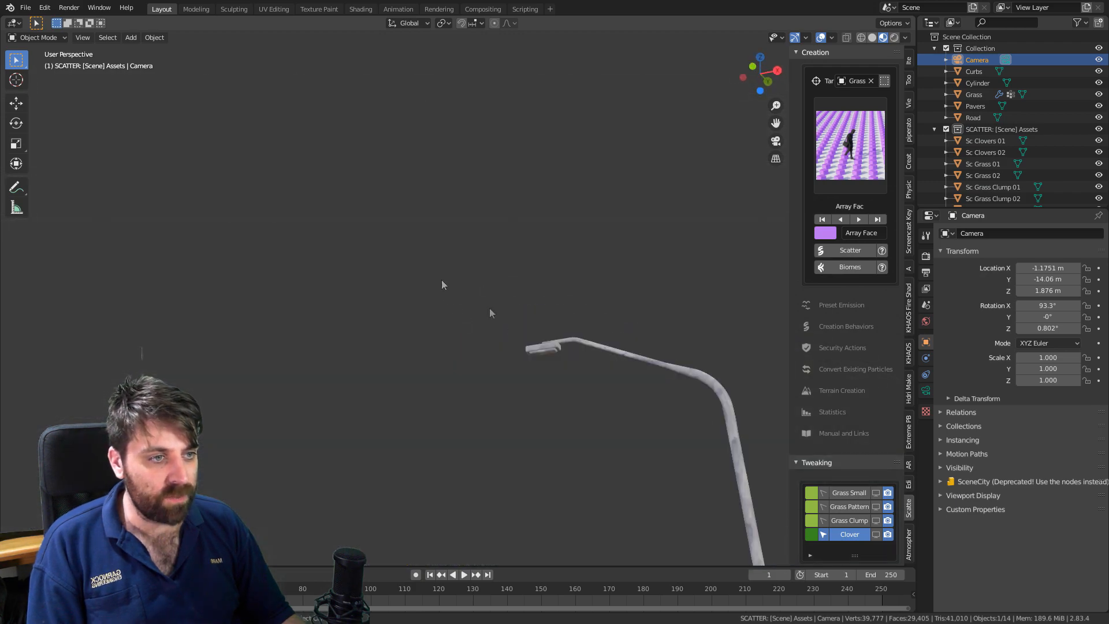
pyautogui.keyDown('shift'); pyautogui.moveTo(541, 365); pyautogui.dragTo(553, 371, button='middle'); pyautogui.keyUp('shift')
pyautogui.keyDown('shift'); pyautogui.rightClick(556, 365); pyautogui.keyUp('shift')
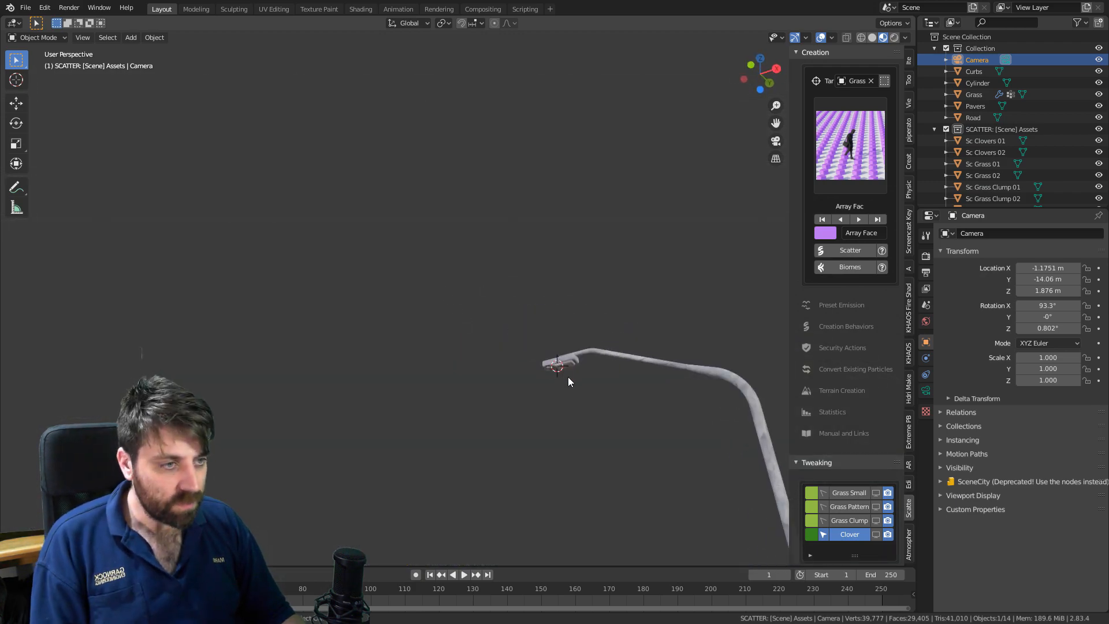
# Add an area light at the 3D cursor beneath the lamp head.
pyautogui.hotkey('shift', 'a')
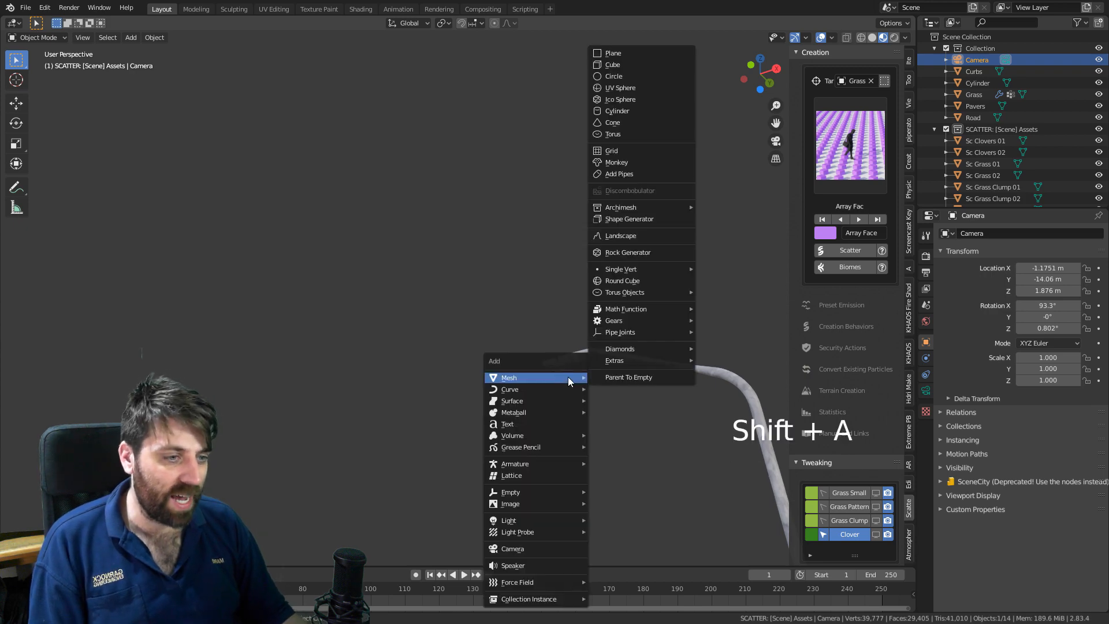
pyautogui.moveTo(549, 521)
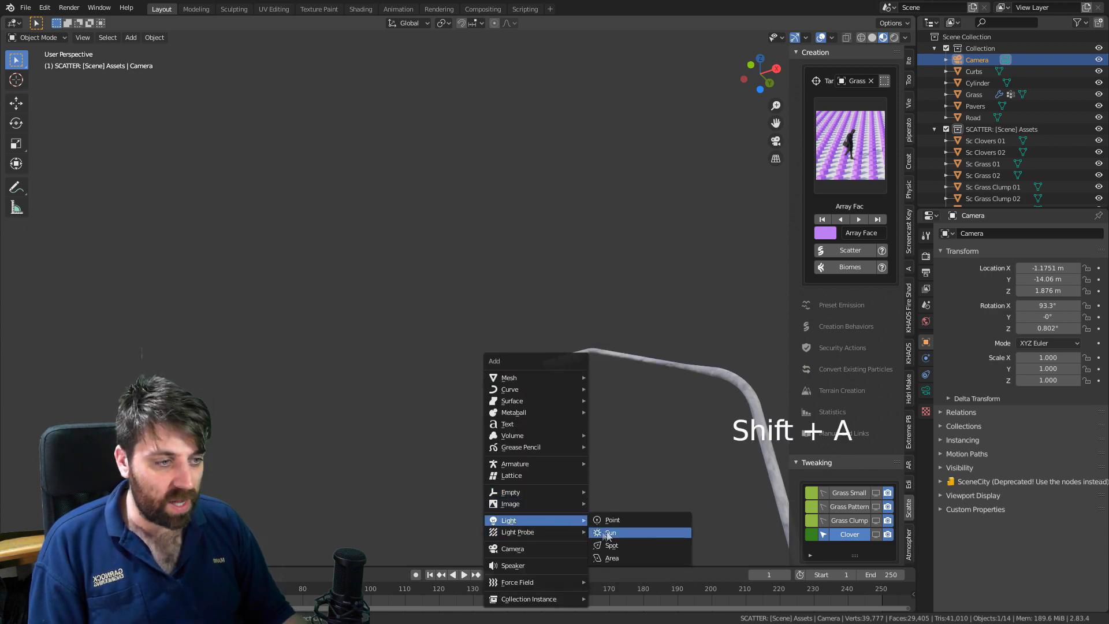
pyautogui.click(614, 558)
pyautogui.moveTo(577, 422); pyautogui.dragTo(602, 421, button='middle')
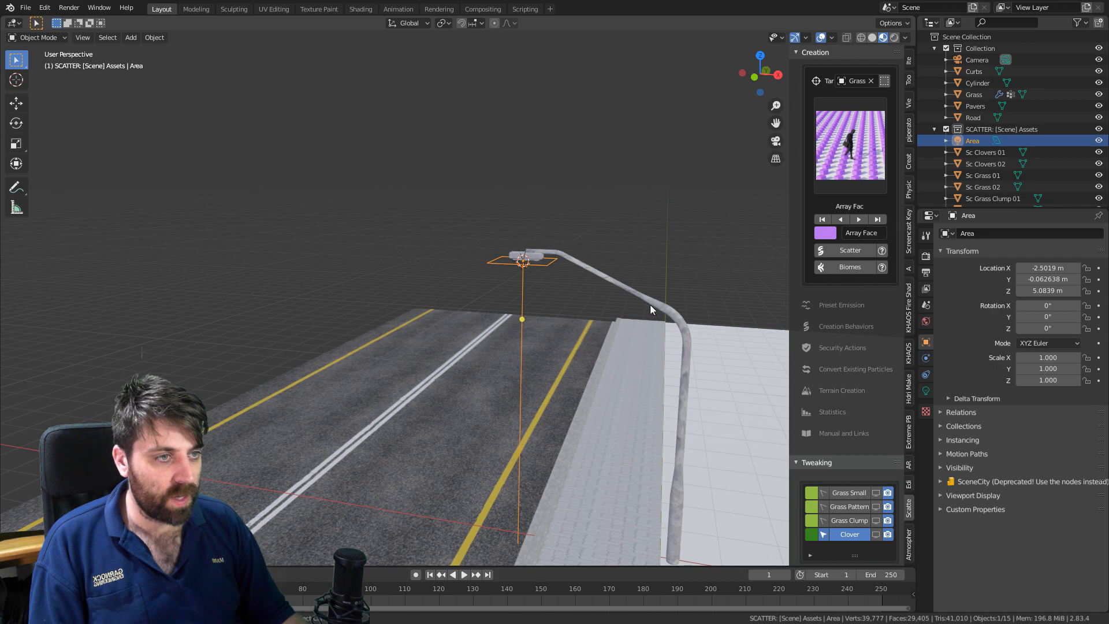
# Show the viewport with Rendered shading and set the render engine to Cycles.
pyautogui.click(895, 38)
pyautogui.moveTo(655, 311); pyautogui.dragTo(618, 301, button='middle')
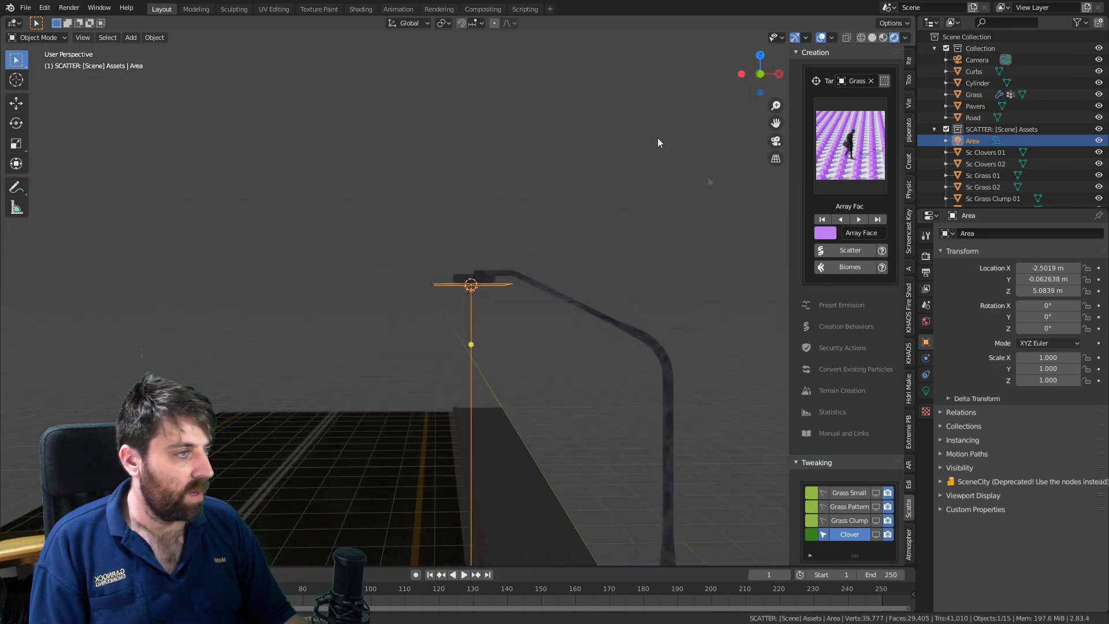
pyautogui.click(926, 256)
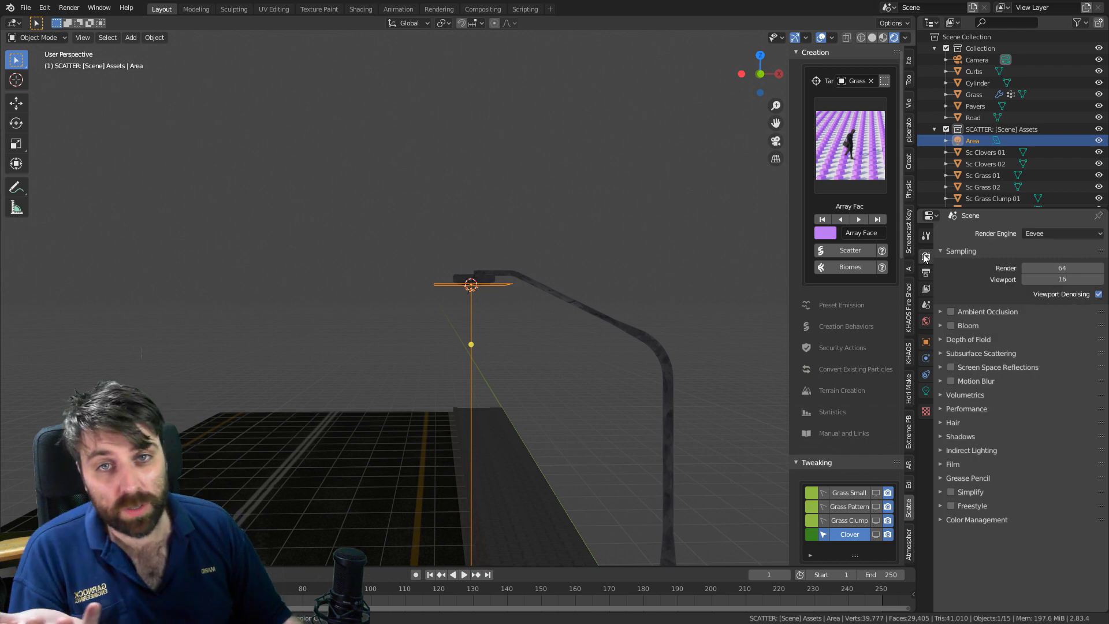
pyautogui.click(1039, 233)
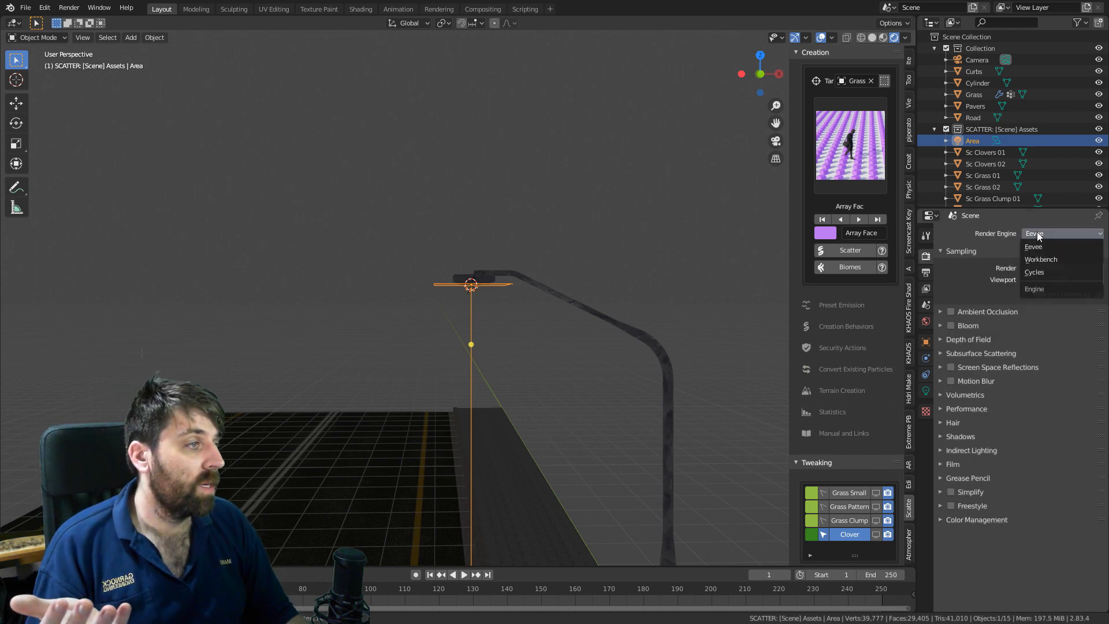
pyautogui.click(1045, 272)
pyautogui.moveTo(530, 345)
pyautogui.mouseDown(button='middle')
pyautogui.moveTo(513, 342)
pyautogui.moveTo(519, 350)
pyautogui.moveTo(480, 265)
pyautogui.moveTo(491, 214)
pyautogui.mouseUp(button='middle')
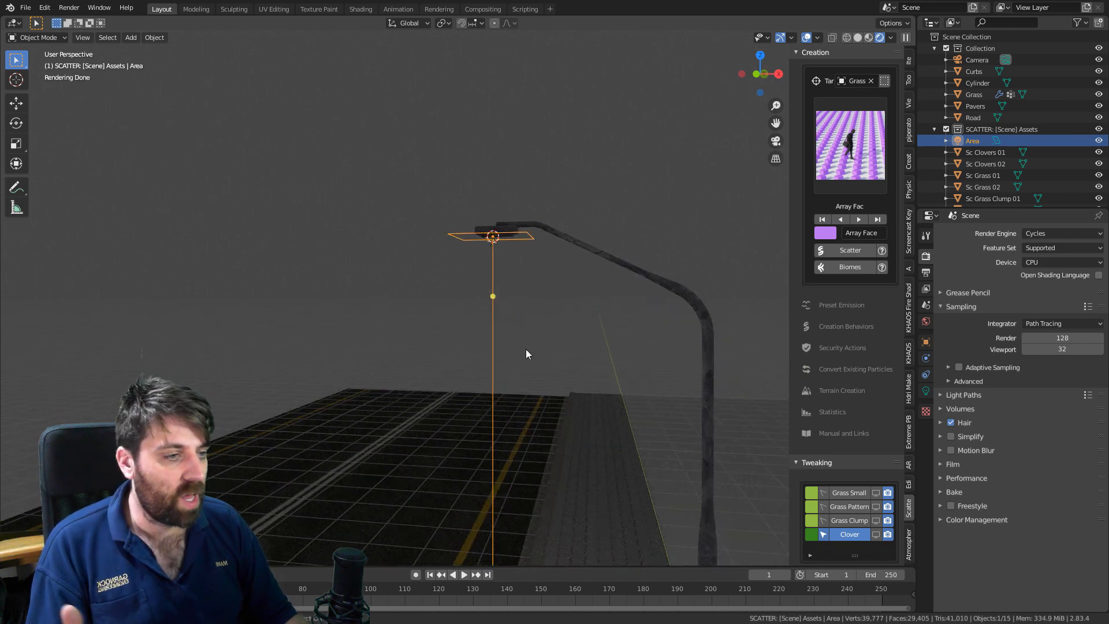
# Set the area light's power to 500 W and check the lighting on the road and pavement.
pyautogui.click(927, 391)
pyautogui.click(1072, 310)
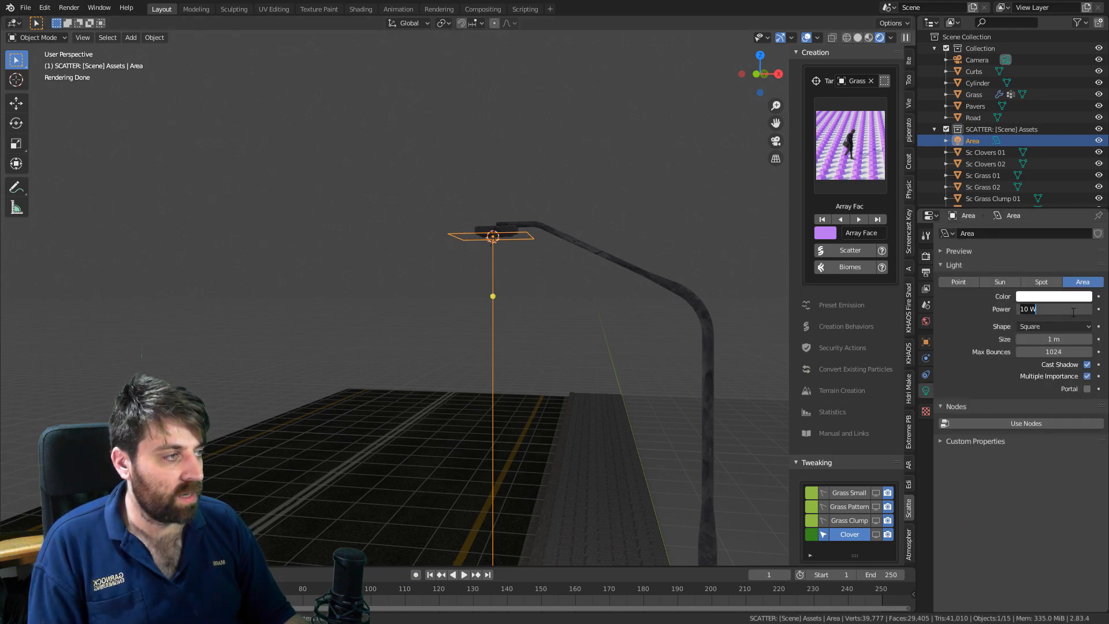
pyautogui.write('500')
pyautogui.press('Return')
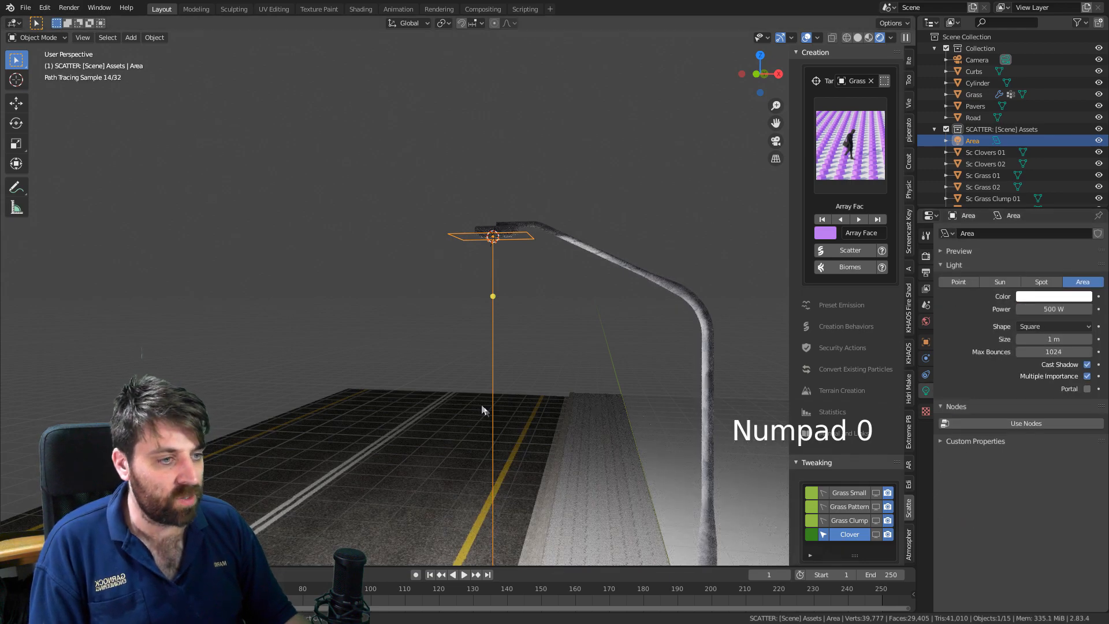
pyautogui.keyDown('shift'); pyautogui.moveTo(481, 402); pyautogui.dragTo(541, 203, button='middle'); pyautogui.keyUp('shift')
pyautogui.moveTo(547, 263); pyautogui.dragTo(553, 289, button='middle')
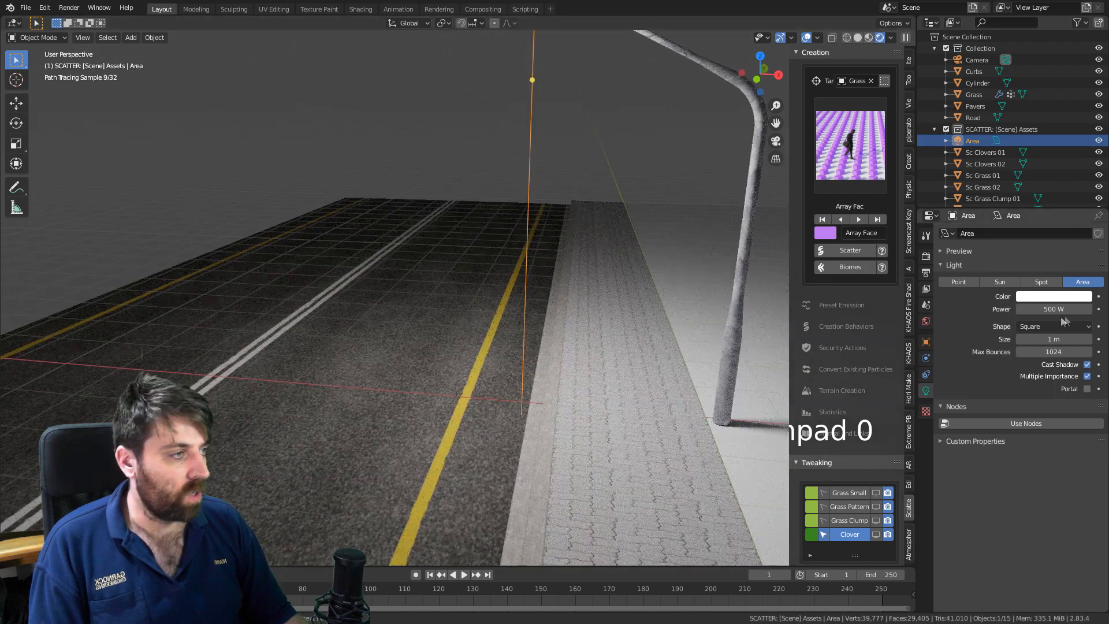
# Set the area light's power to 200 W and check how it lights the lamp and pavement.
pyautogui.click(1058, 310)
pyautogui.write('200')
pyautogui.press('Return')
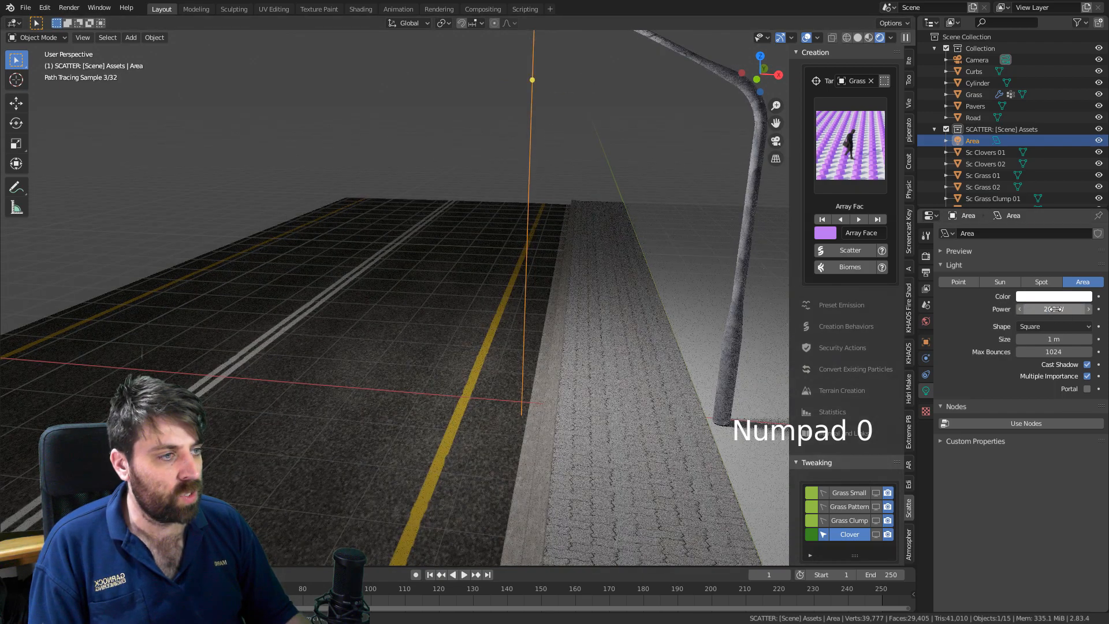
pyautogui.moveTo(603, 392); pyautogui.dragTo(577, 309, button='middle')
pyautogui.scroll(-2, 569, 317)
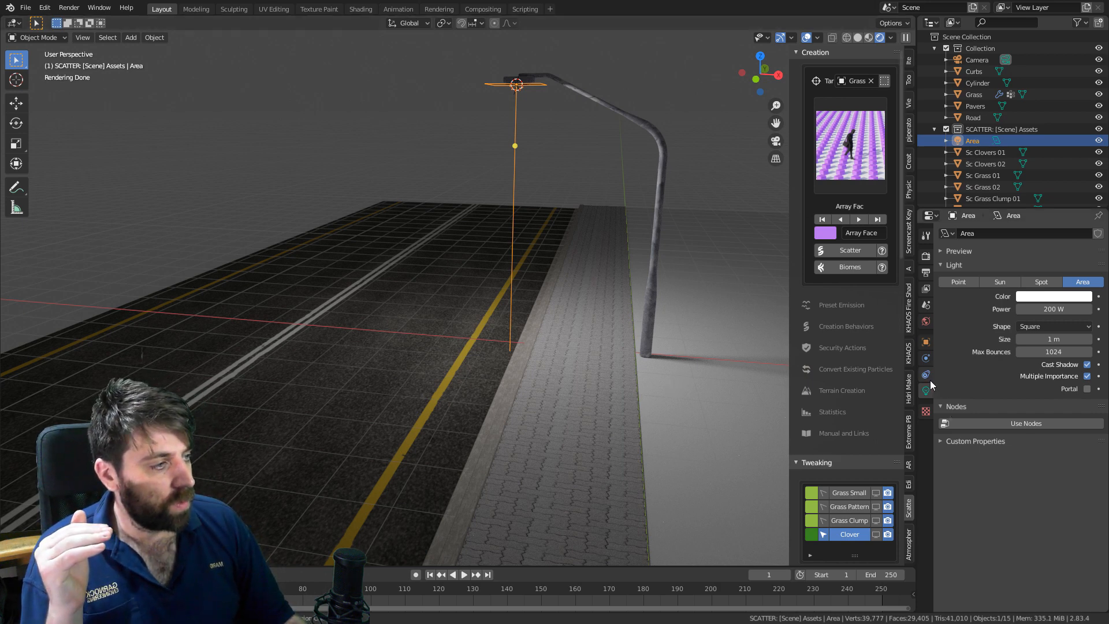
# Set the world background colour to black, with an HSV value of 0, for a night scene.
pyautogui.click(927, 321)
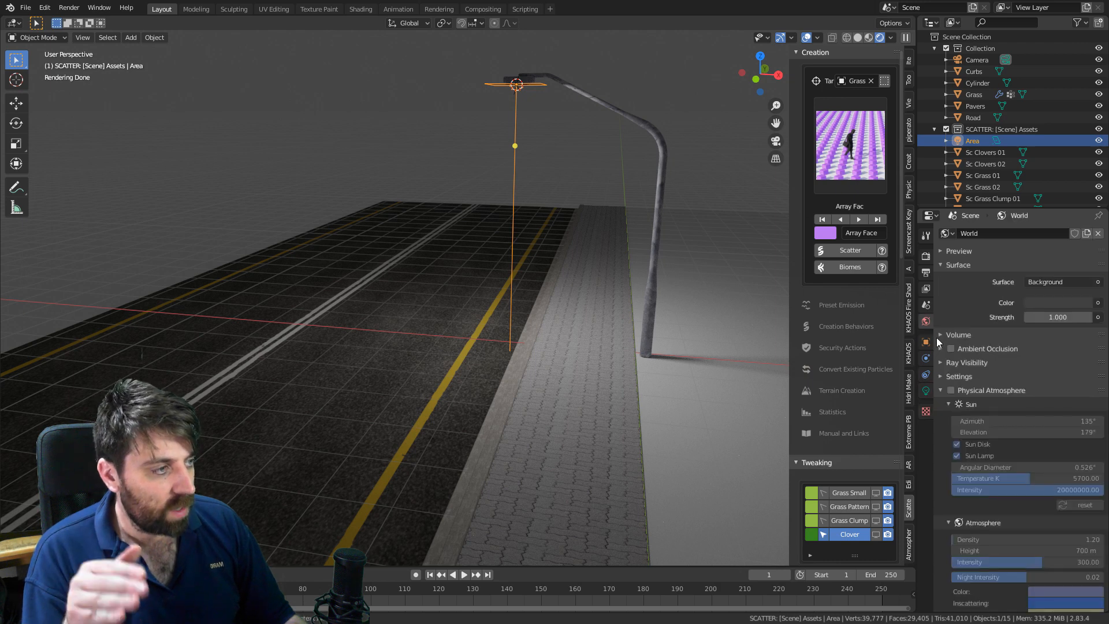
pyautogui.click(940, 390)
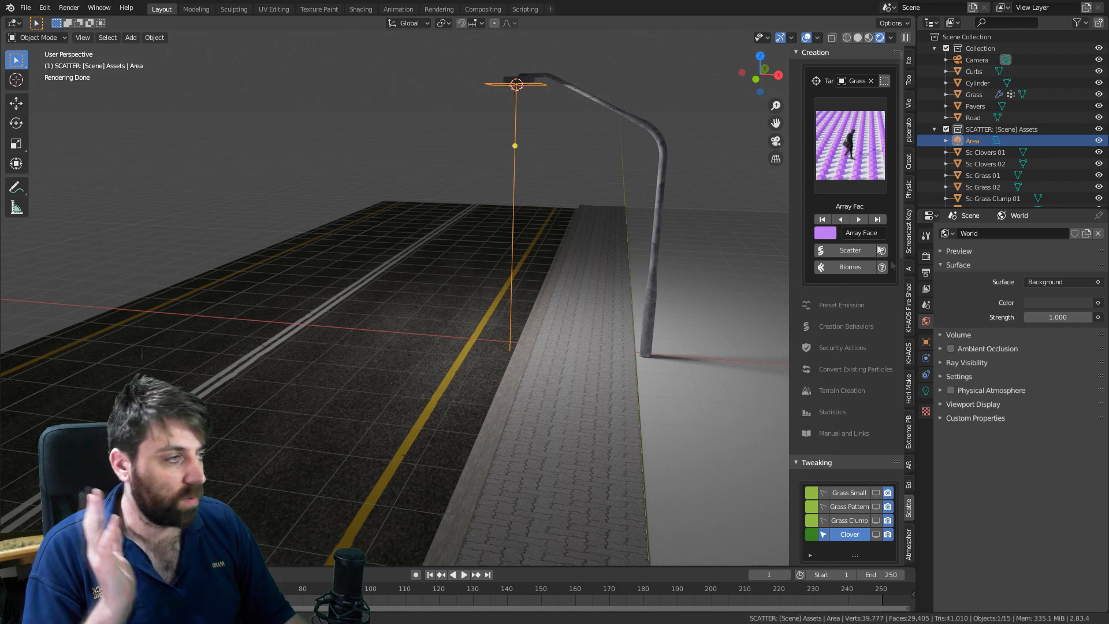
pyautogui.click(1054, 303)
pyautogui.moveTo(1084, 207); pyautogui.dragTo(1084, 230)
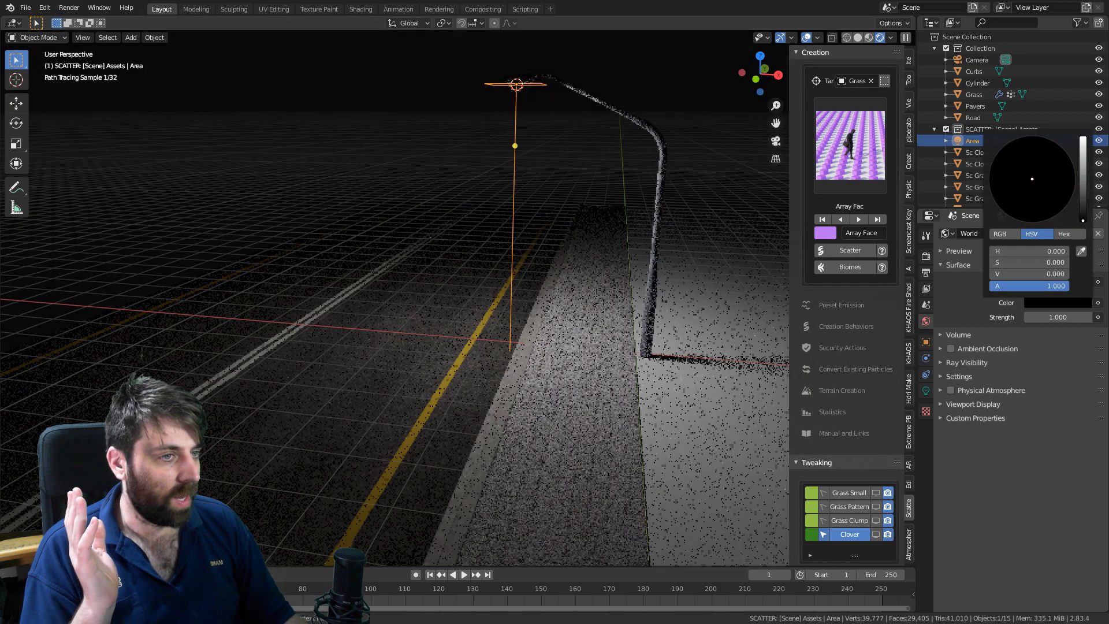
pyautogui.click(443, 203)
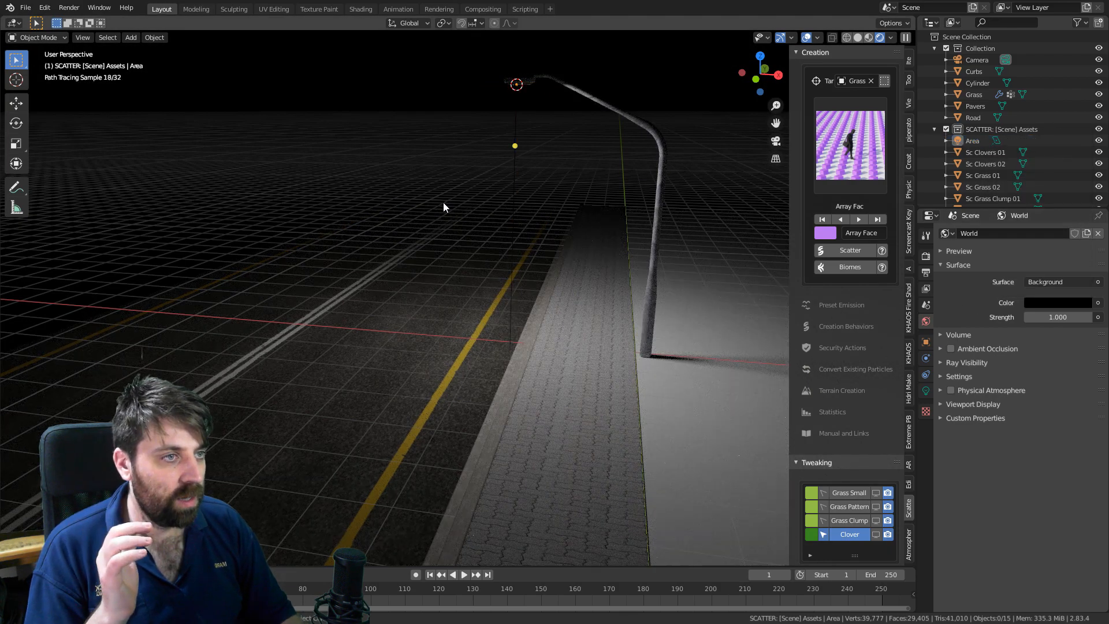
# Check the night lighting through the camera with the viewport overlays hidden.
pyautogui.press('KP_0')
pyautogui.scroll(4, 443, 203)
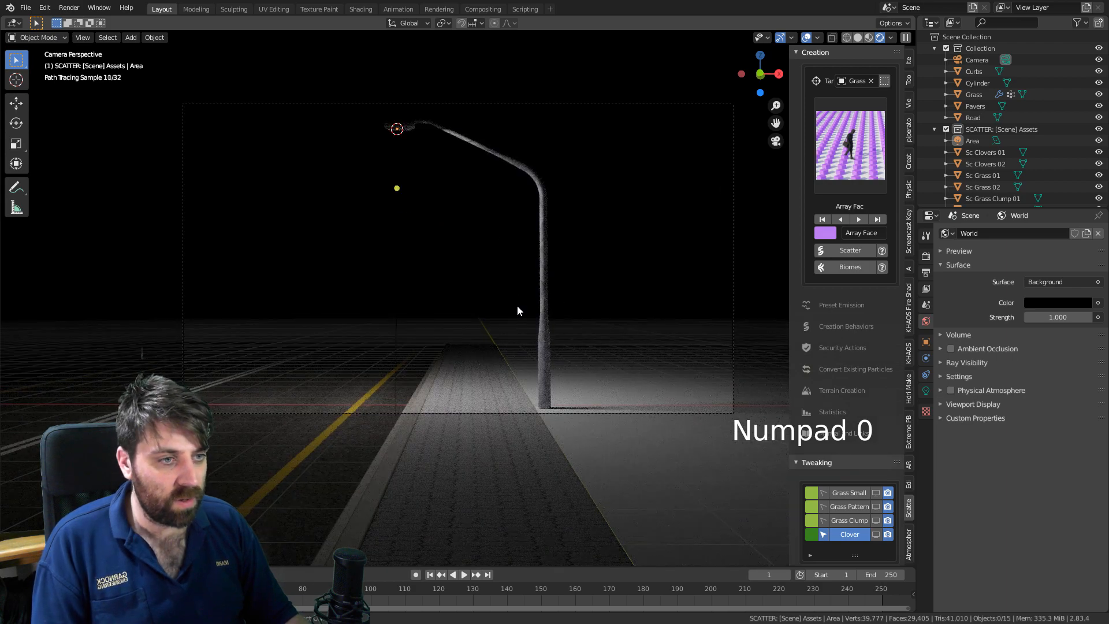
pyautogui.click(807, 38)
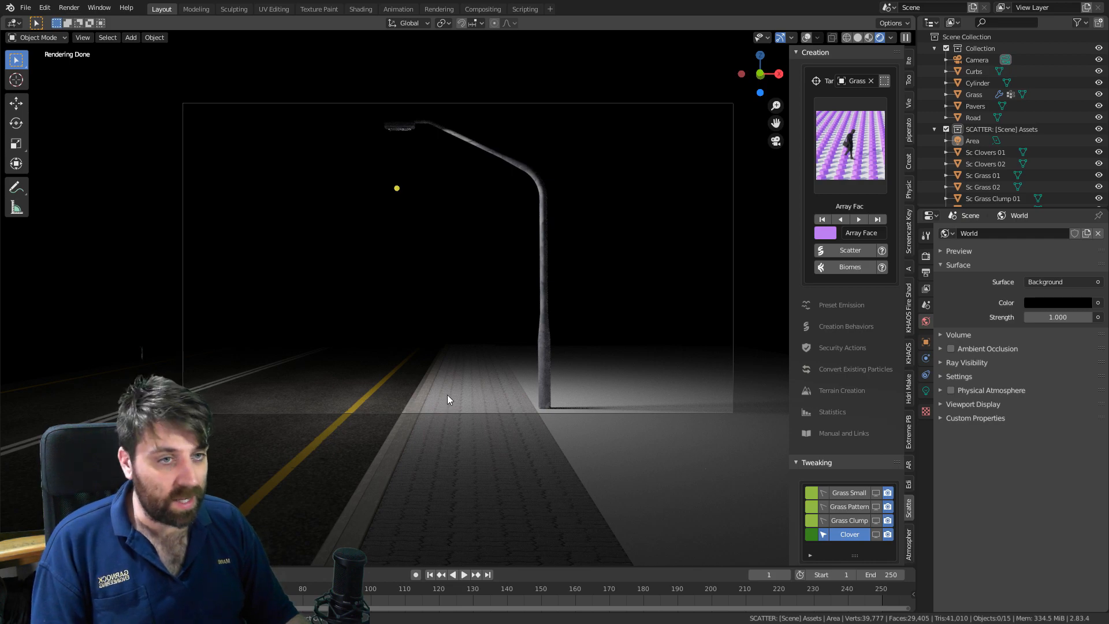
# Restore the viewport overlays, select the road, pavers, curbs and grass together, and move them along the Y axis.
pyautogui.moveTo(447, 394); pyautogui.dragTo(377, 440, button='middle')
pyautogui.click(339, 341)
pyautogui.keyDown('shift'); pyautogui.click(369, 396); pyautogui.keyUp('shift')
pyautogui.keyDown('shift'); pyautogui.click(417, 439); pyautogui.keyUp('shift')
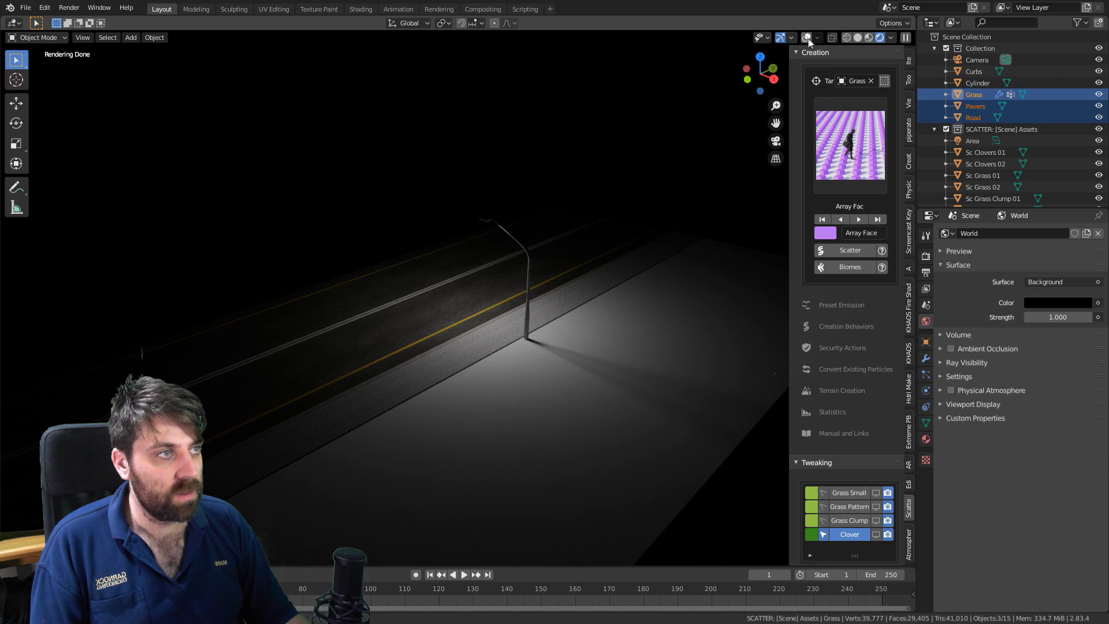
pyautogui.click(807, 38)
pyautogui.press('b')
pyautogui.moveTo(442, 331); pyautogui.dragTo(373, 451)
pyautogui.press('g')
pyautogui.press('x')
pyautogui.press('y')
pyautogui.press('y')
pyautogui.click(549, 375)
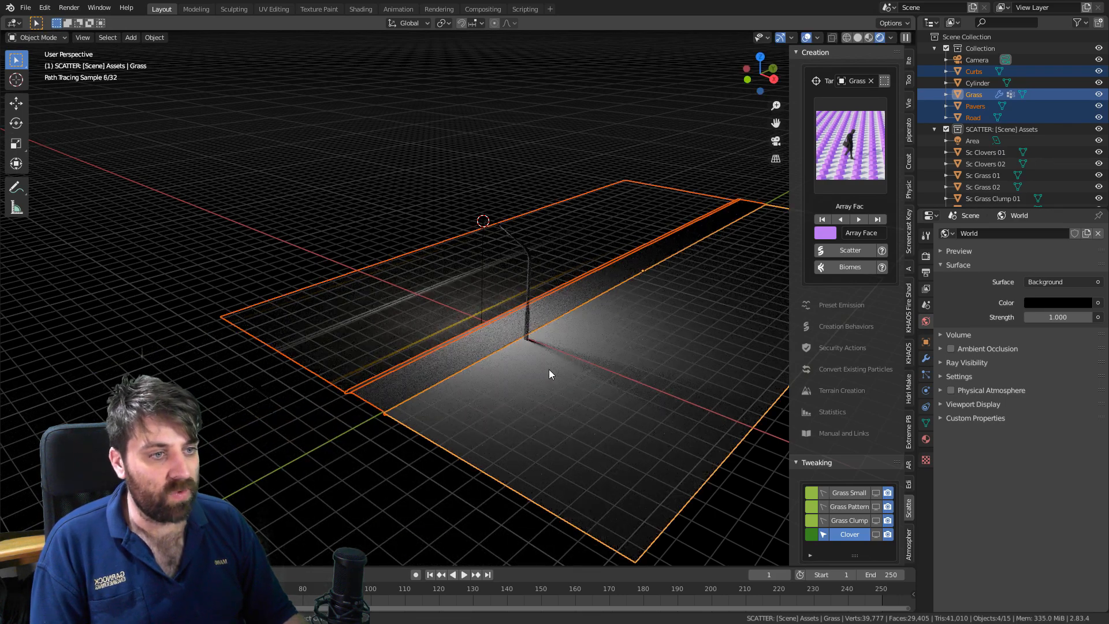
# In the camera view, move the ground objects further along global Y until their near edge lies just outside the frame.
pyautogui.press('KP_0')
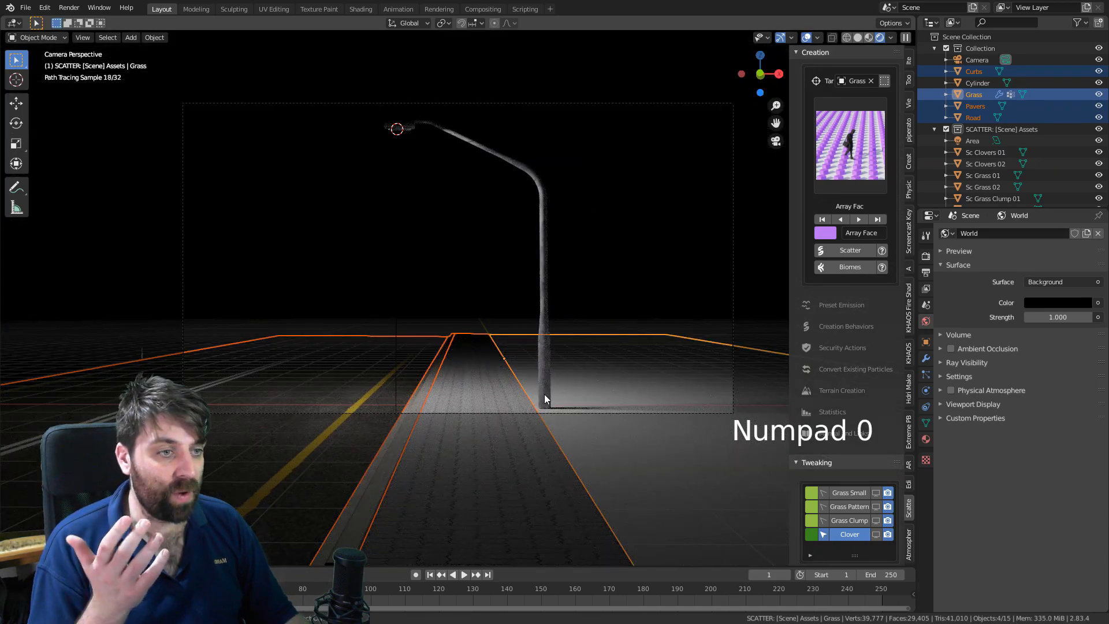
pyautogui.press('g')
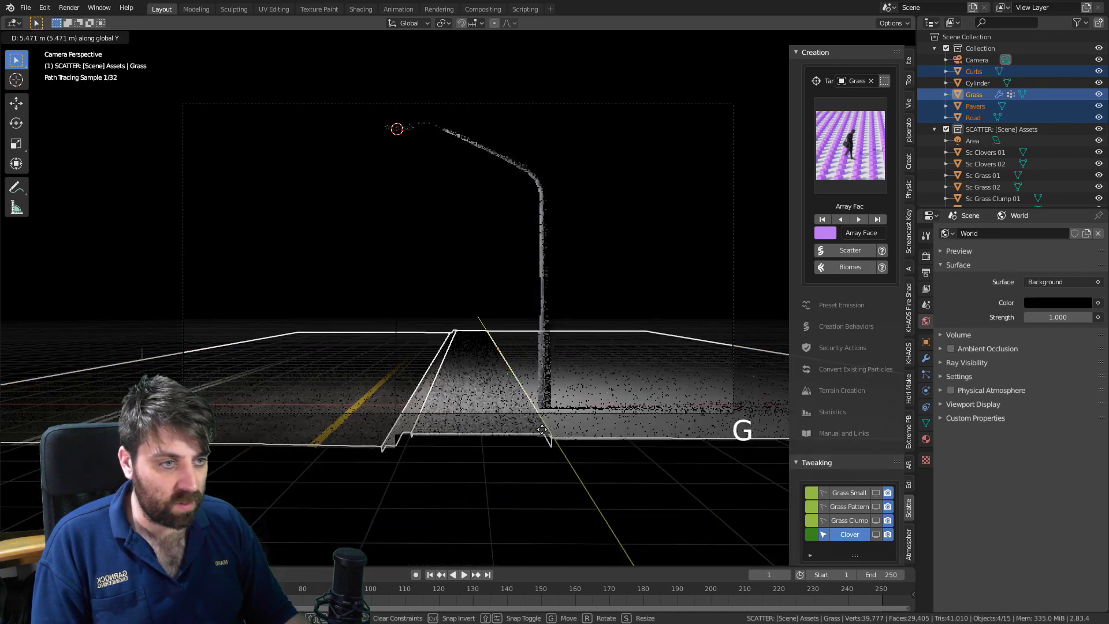
pyautogui.click(531, 420)
pyautogui.scroll(2, 518, 407)
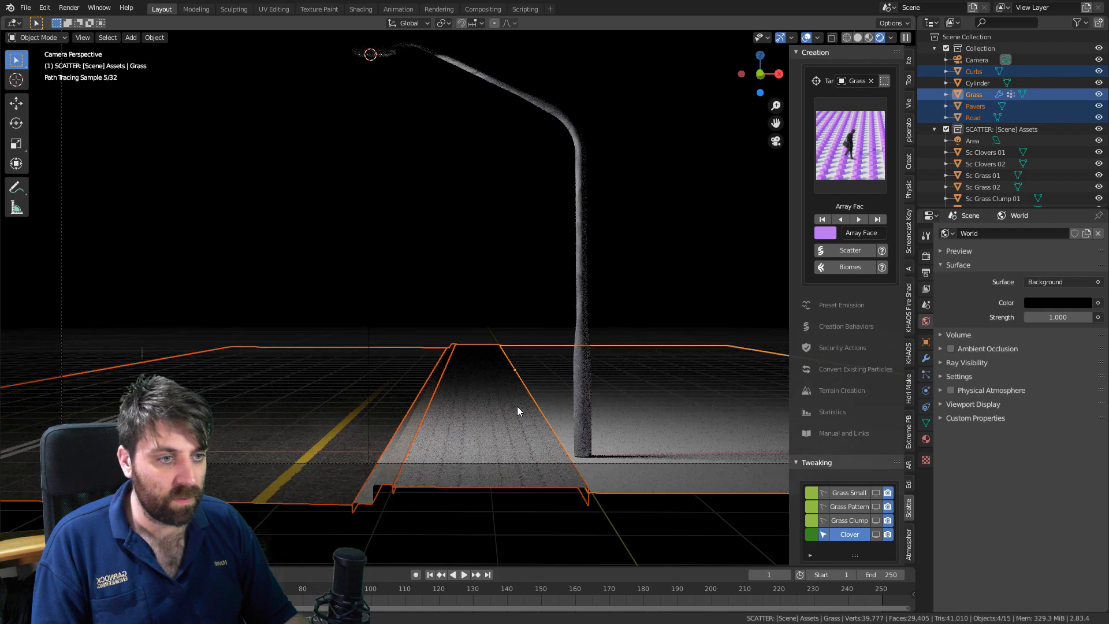
# Render the current frame and inspect the lamp, road and pavement in the image.
pyautogui.press('Tab')
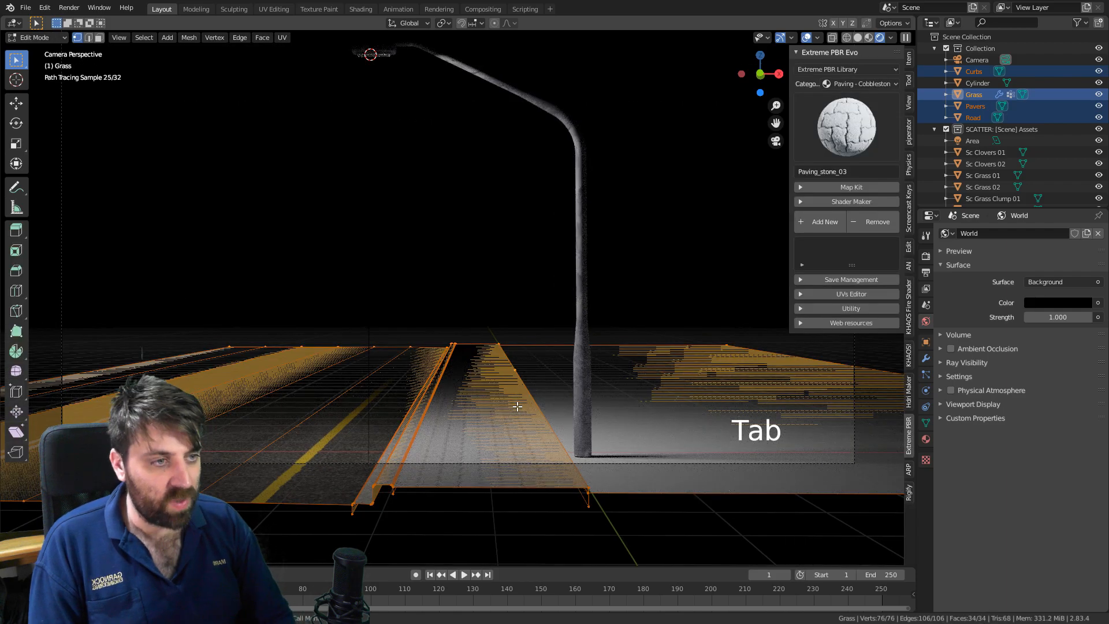
pyautogui.press('F12')
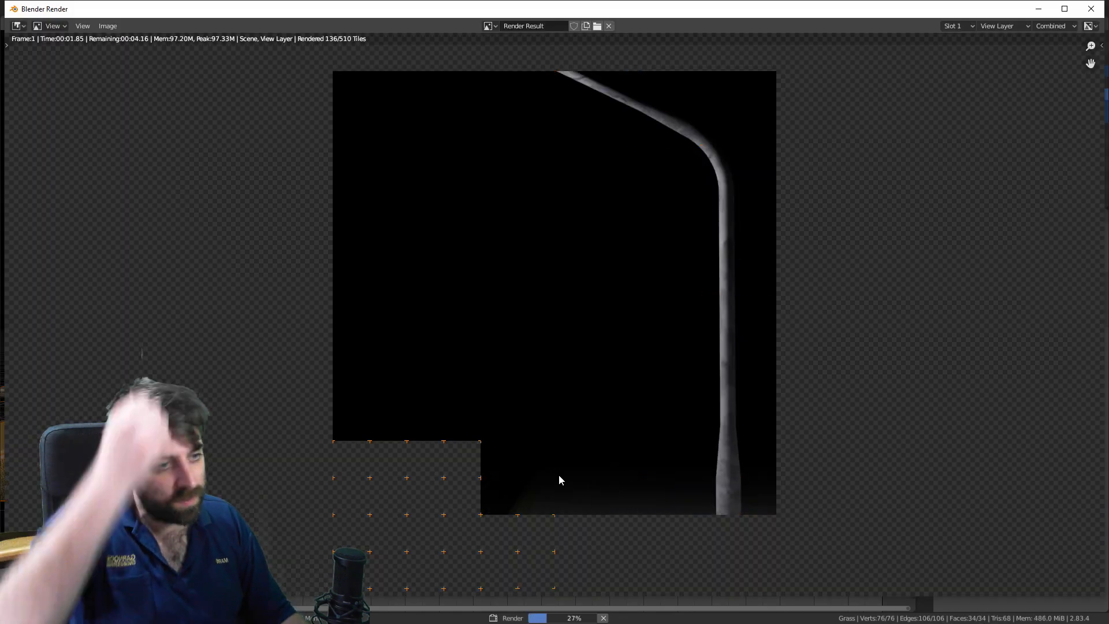
pyautogui.scroll(-2, 575, 555)
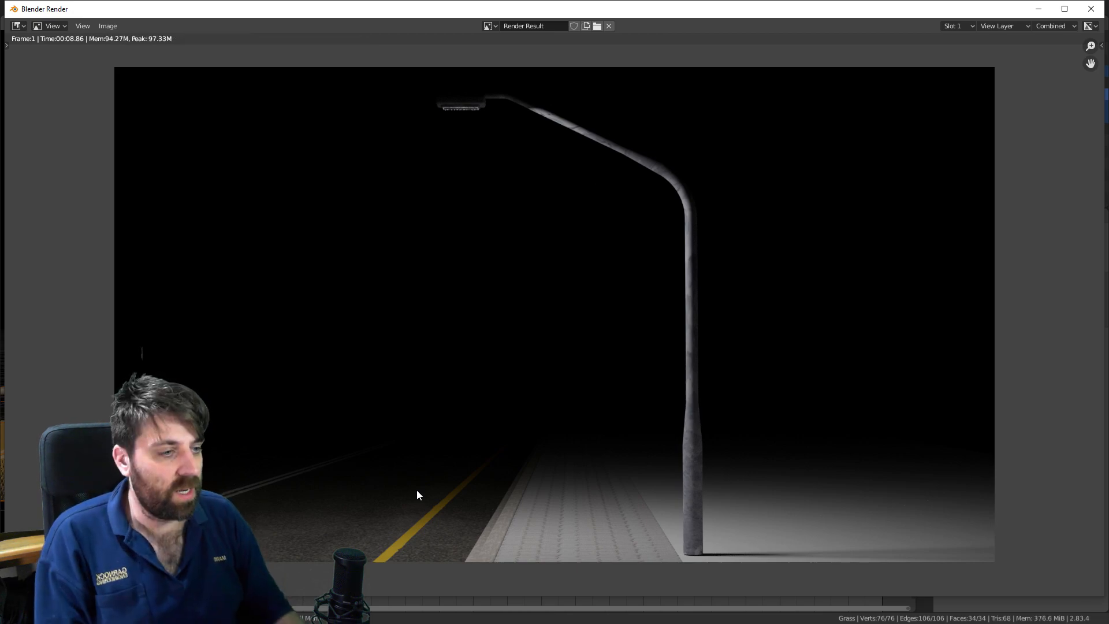
pyautogui.press('Escape')
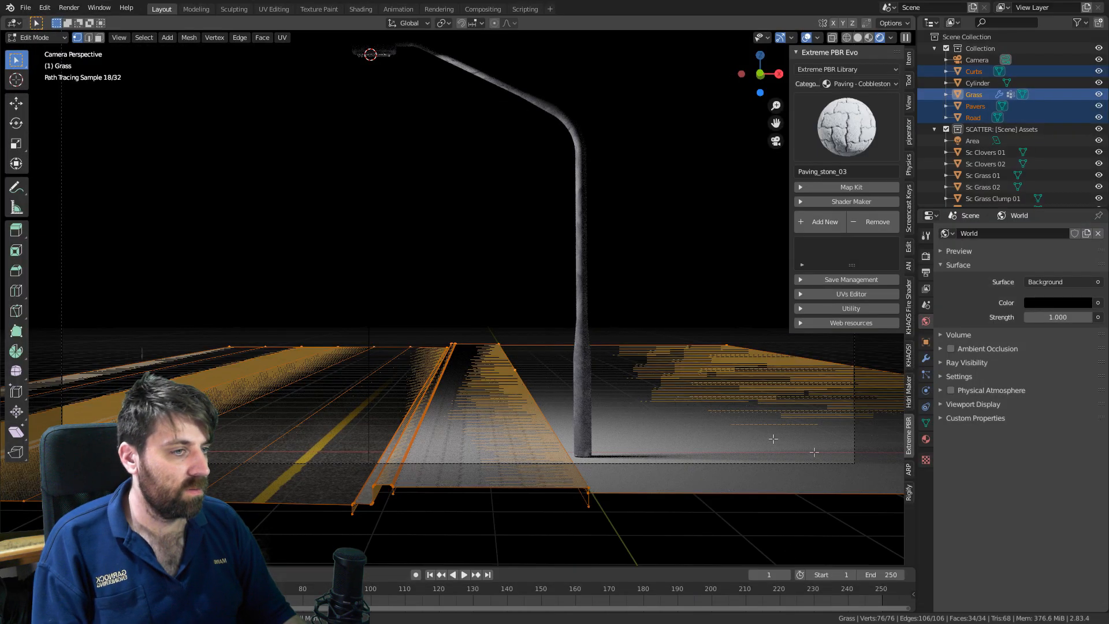
# Enable viewport display of the Grass Small, Grass Pattern, Grass Clump and Clover layers and test-render the scene.
pyautogui.press('Tab')
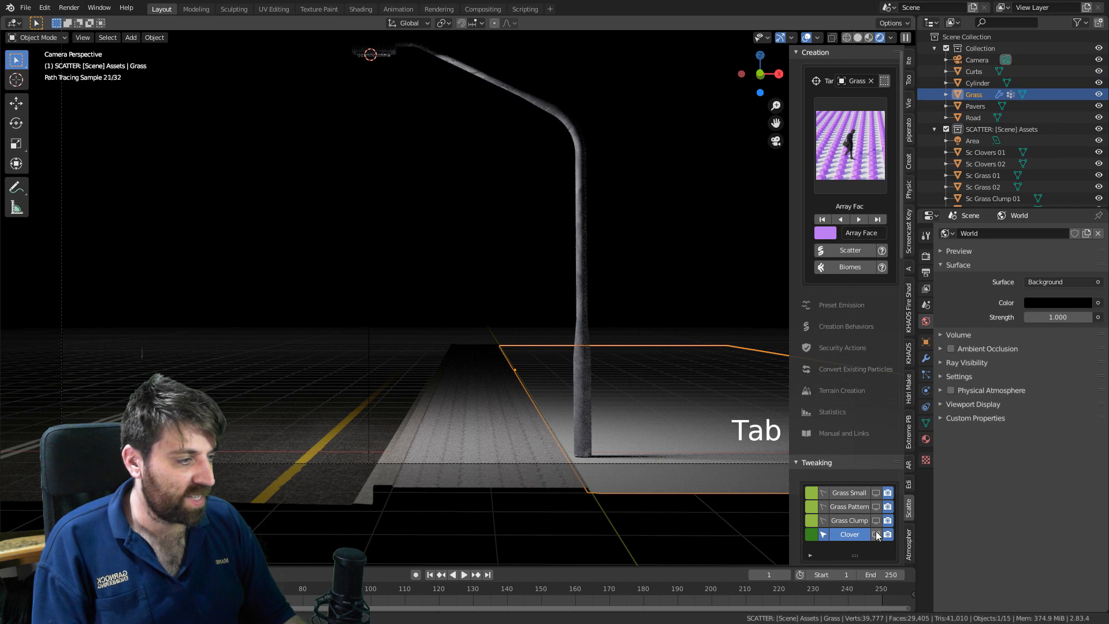
pyautogui.moveTo(877, 534); pyautogui.dragTo(877, 496)
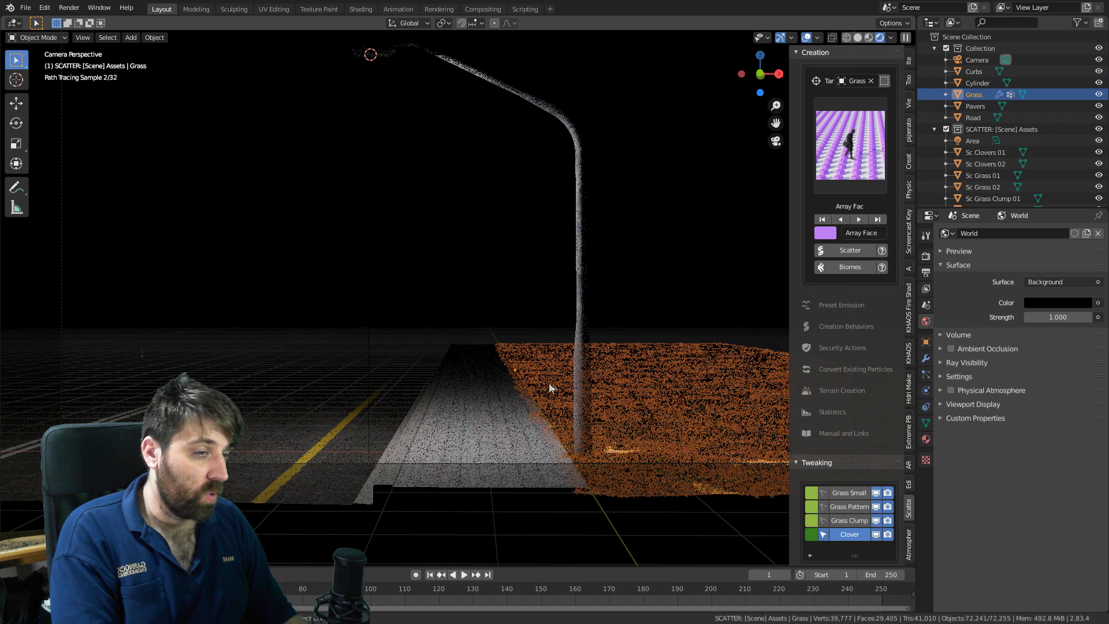
pyautogui.press('F12')
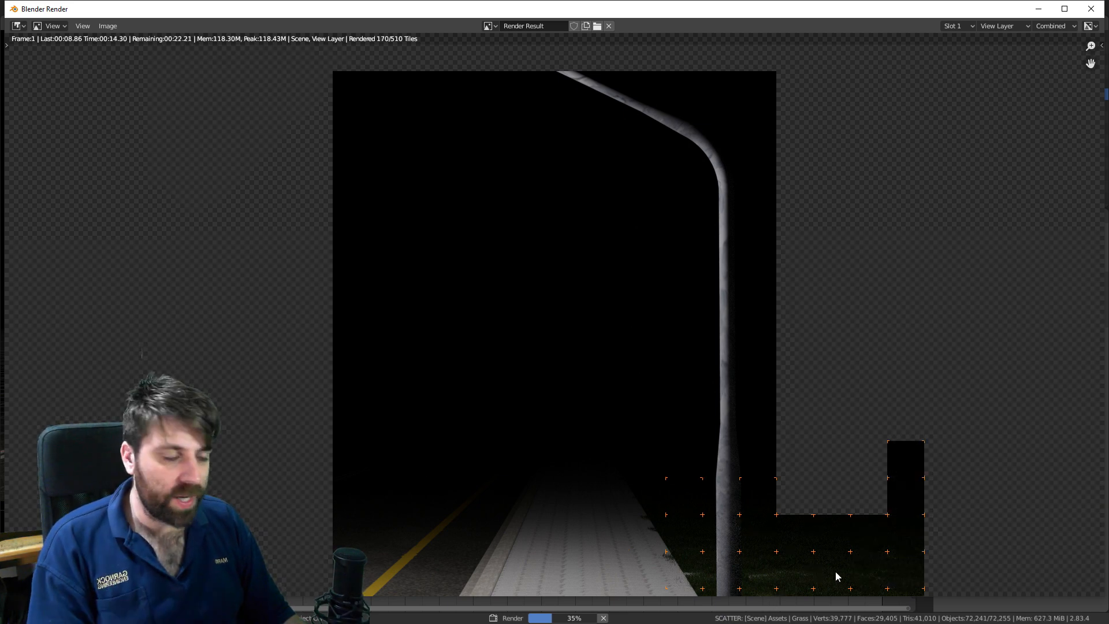
pyautogui.press('Escape')
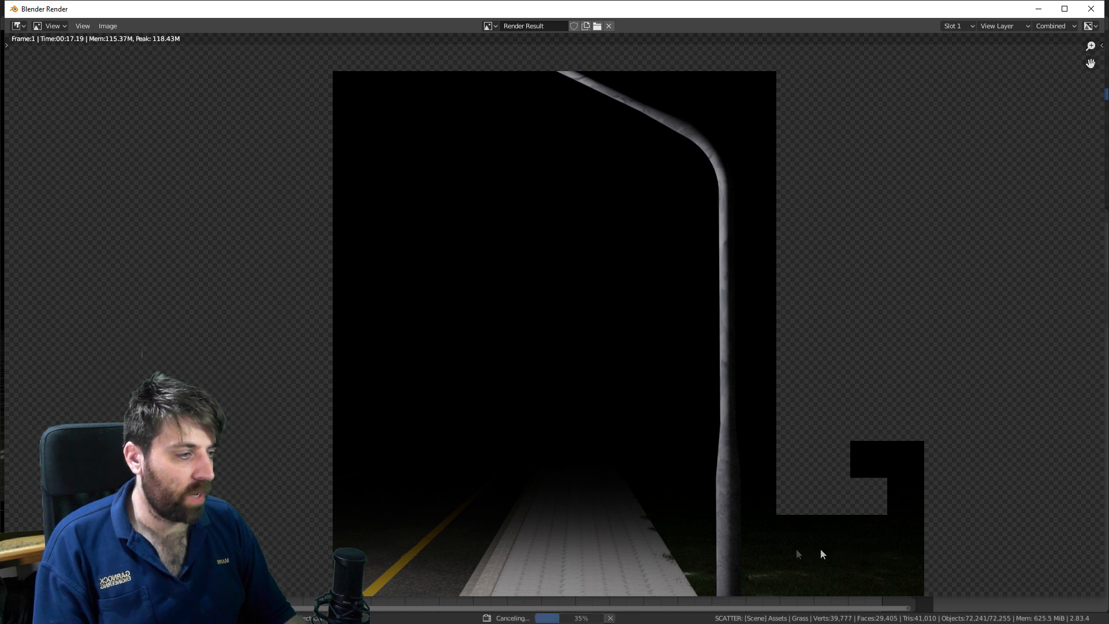
pyautogui.press('Escape')
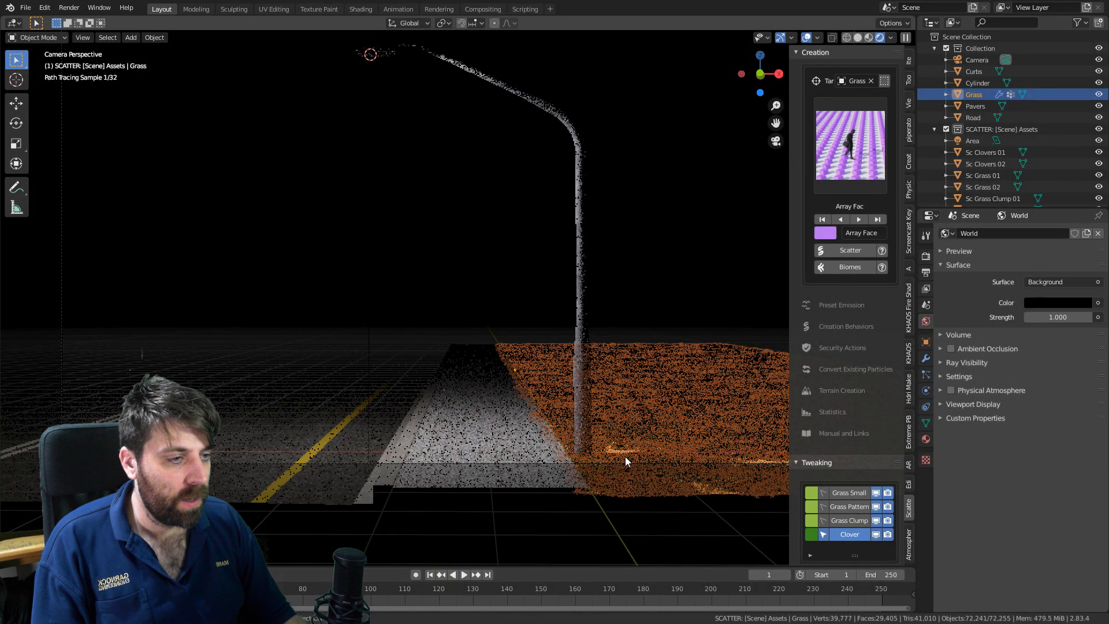
# Apply the M 01 ground material from the Scatter Material biomes to the grass surface.
pyautogui.hotkey('alt', 'a')
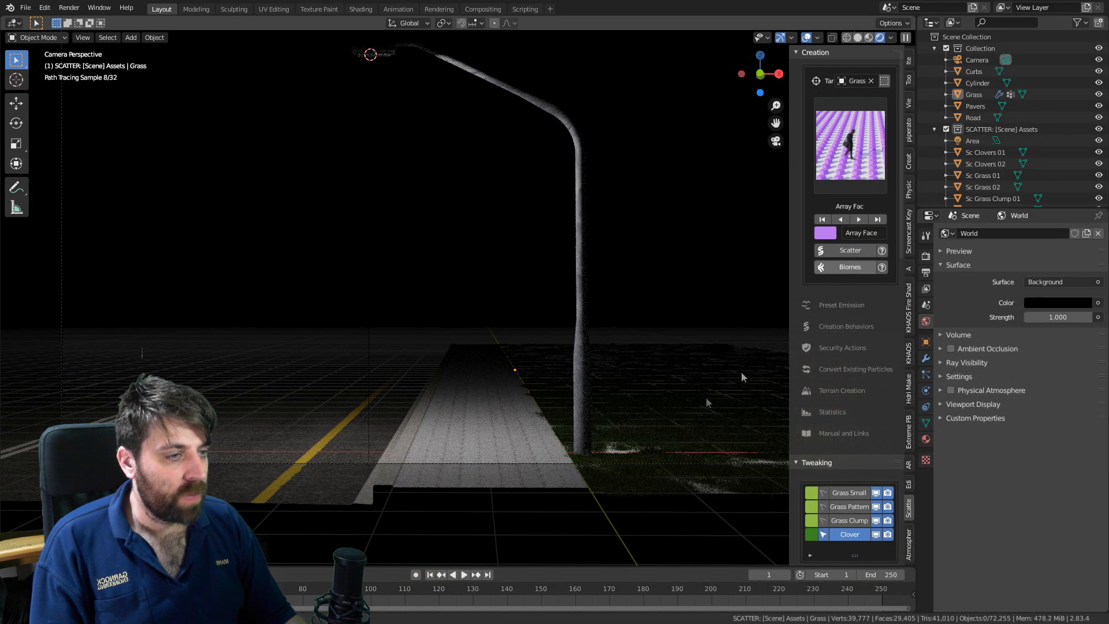
pyautogui.click(616, 452)
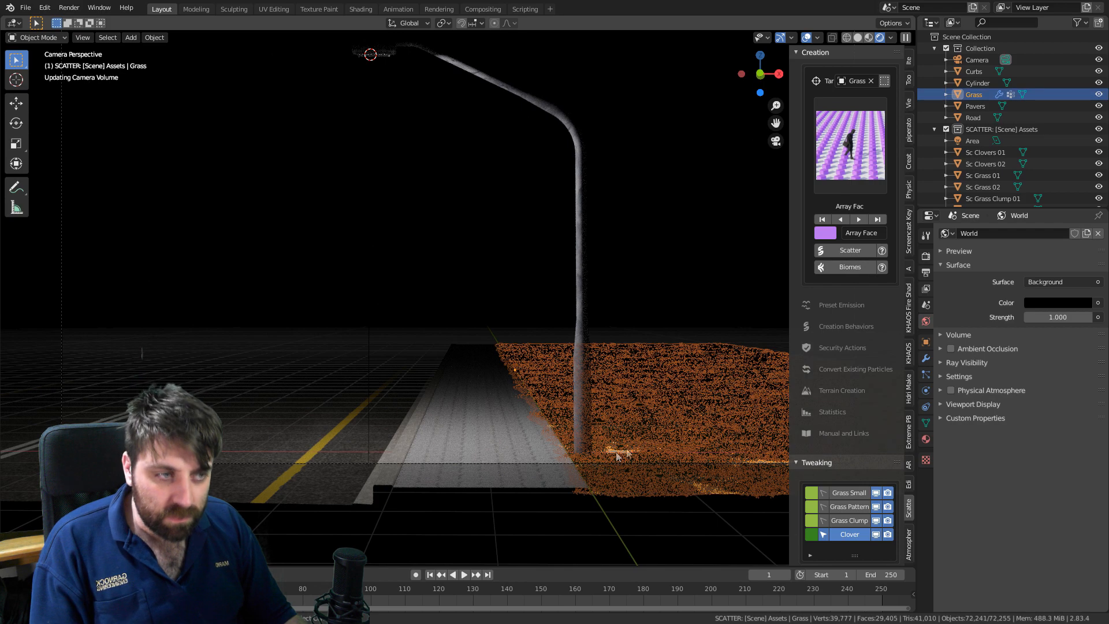
pyautogui.click(848, 270)
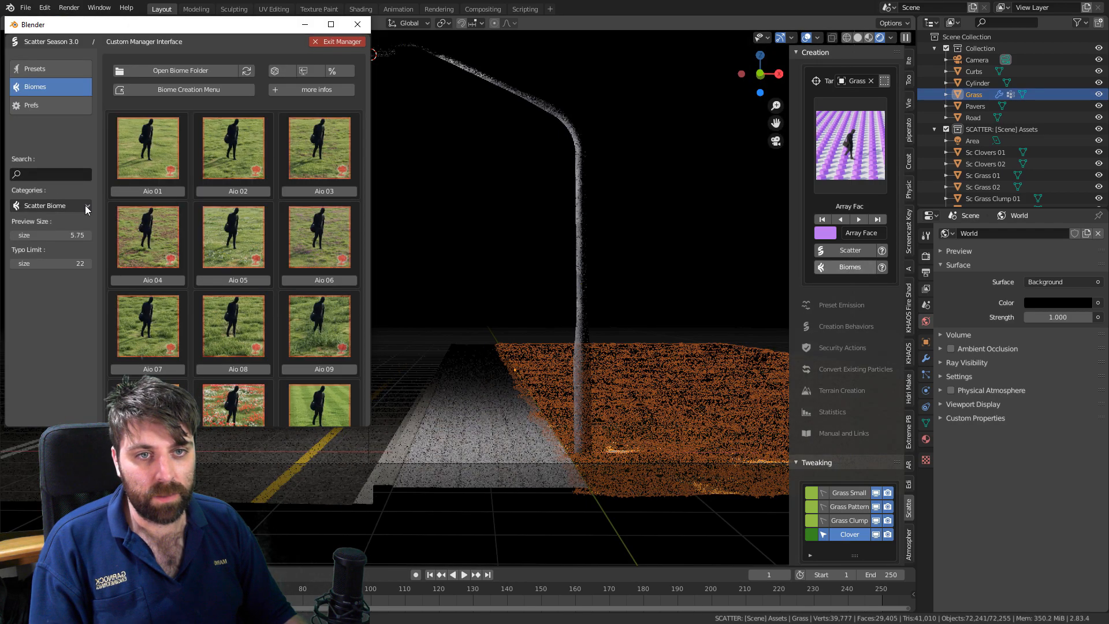
pyautogui.click(85, 205)
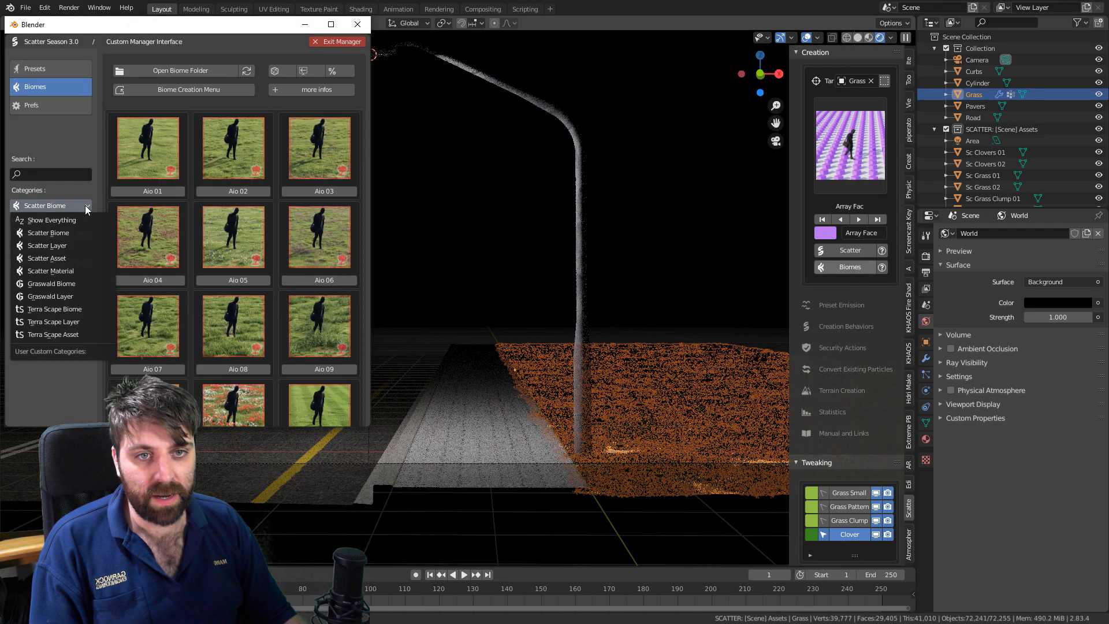
pyautogui.click(79, 272)
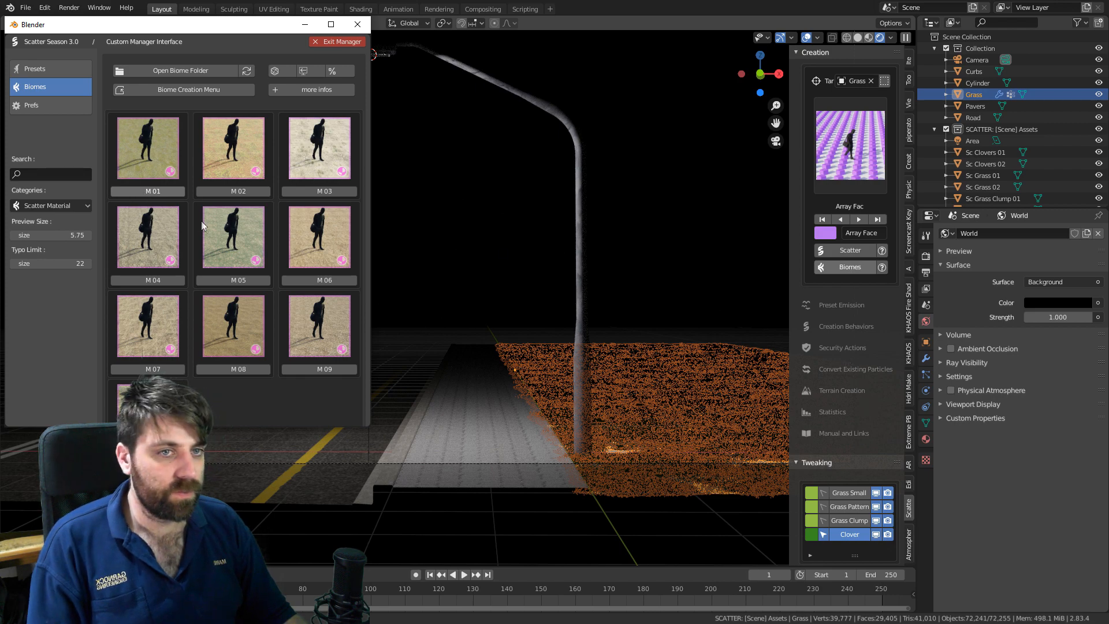
pyautogui.click(164, 190)
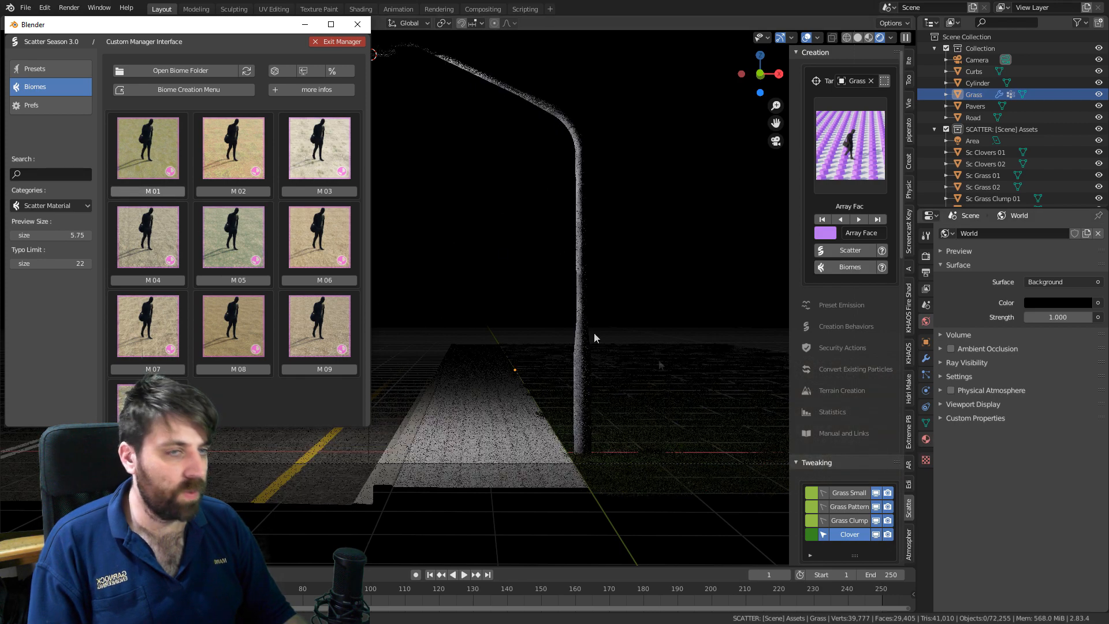
pyautogui.click(355, 25)
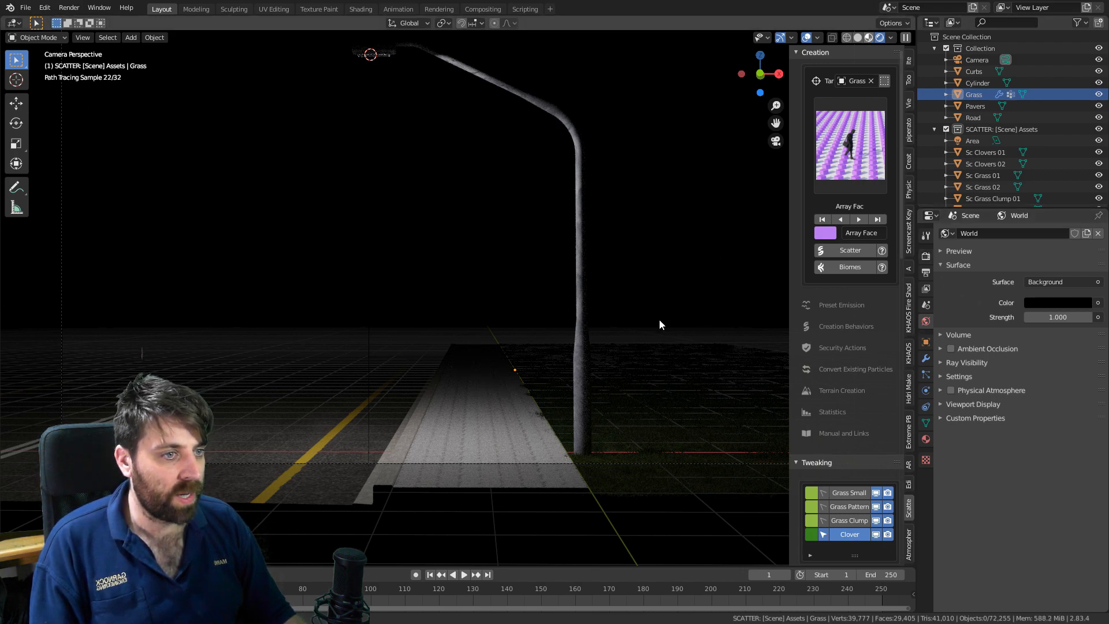
# Show the viewport in Material Preview shading and select the street lamp.
pyautogui.click(869, 37)
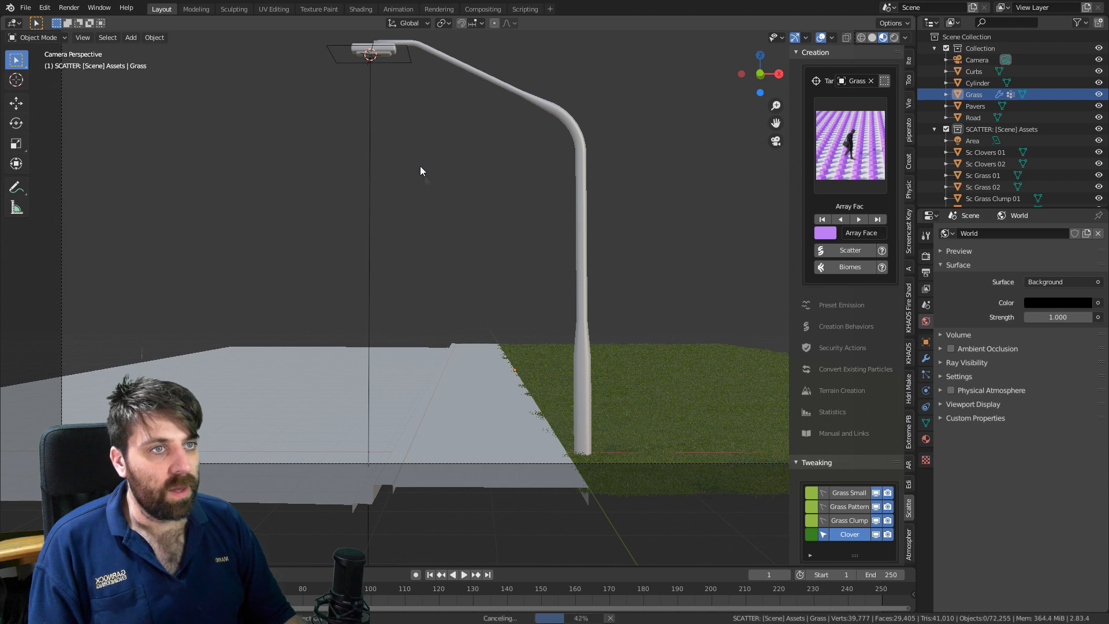
pyautogui.click(384, 55)
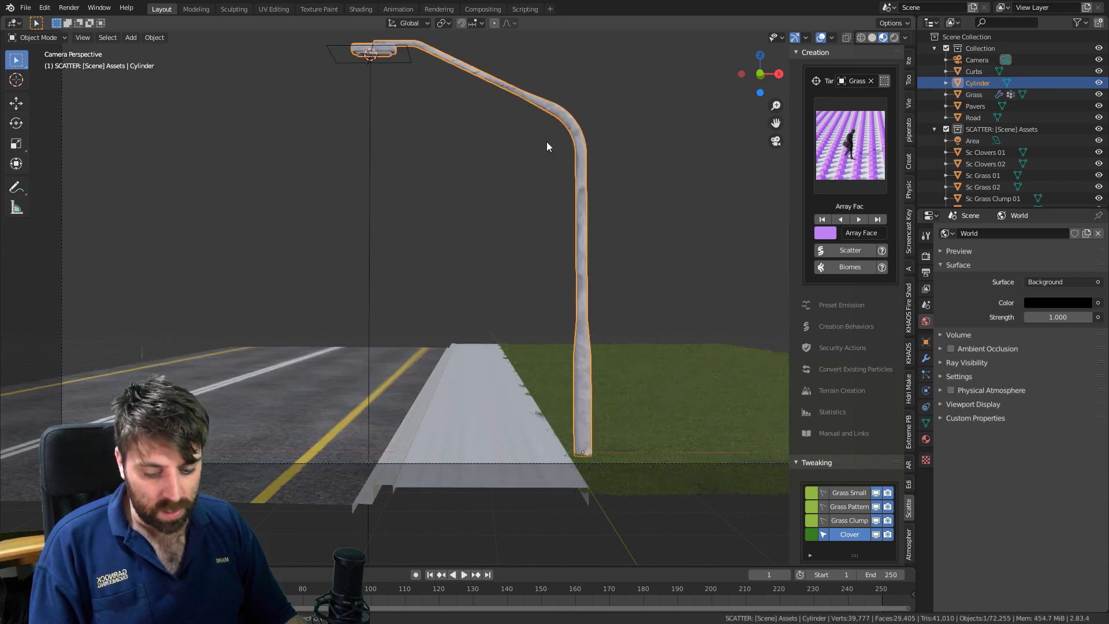
pyautogui.press('g')
pyautogui.press('z')
pyautogui.rightClick(484, 81)
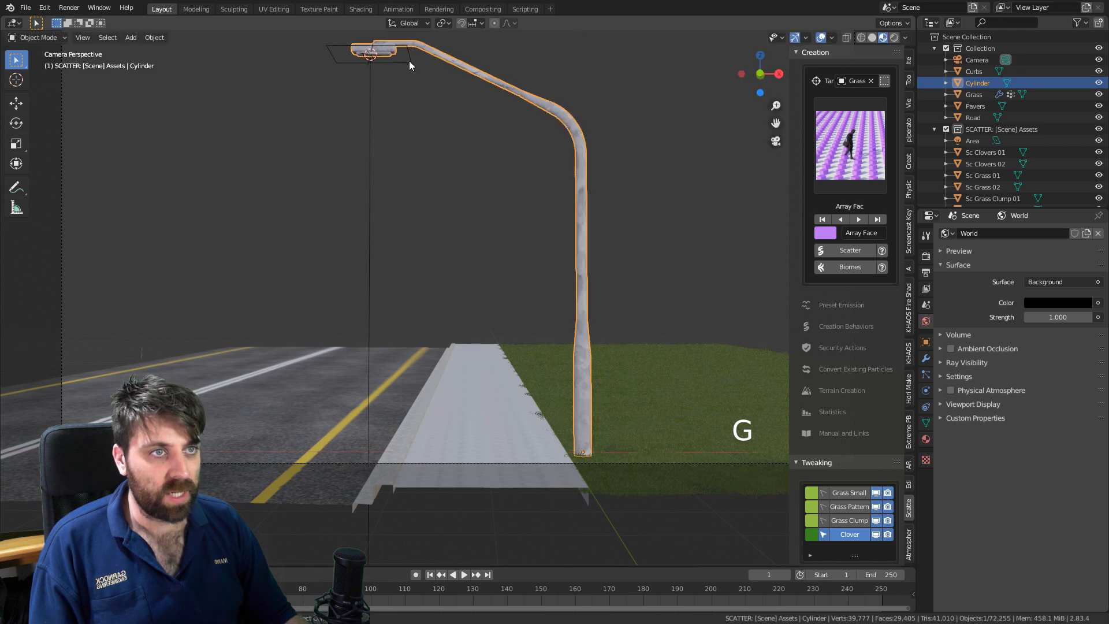
# Add the area light to the selection and lower it with the street lamp about 0.05 m along Z.
pyautogui.keyDown('shift'); pyautogui.click(409, 61); pyautogui.keyUp('shift')
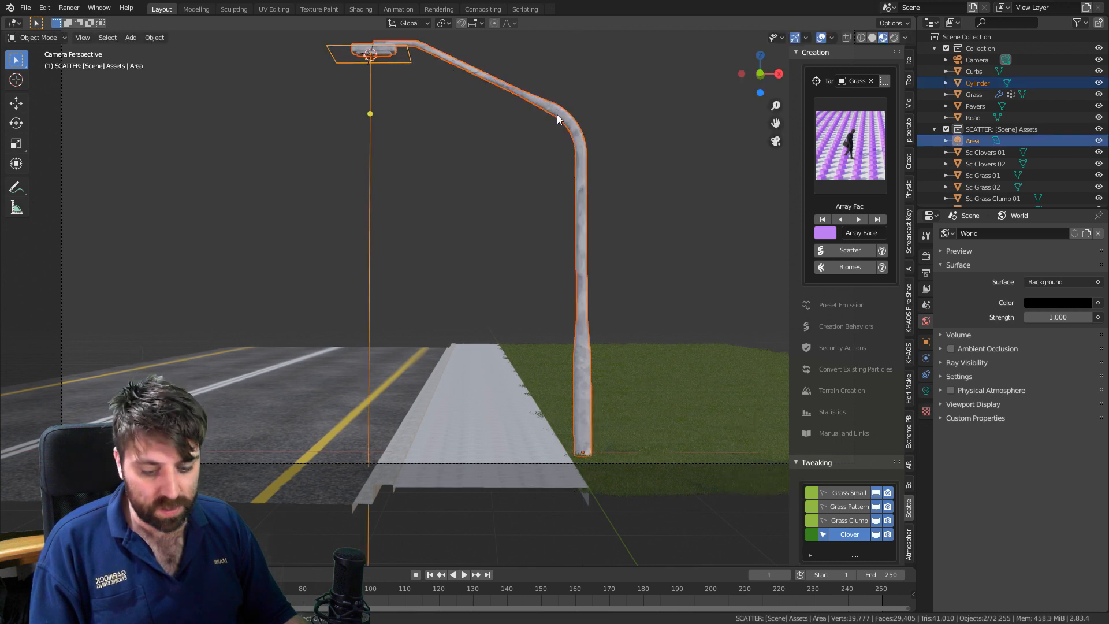
pyautogui.press('g')
pyautogui.press('z')
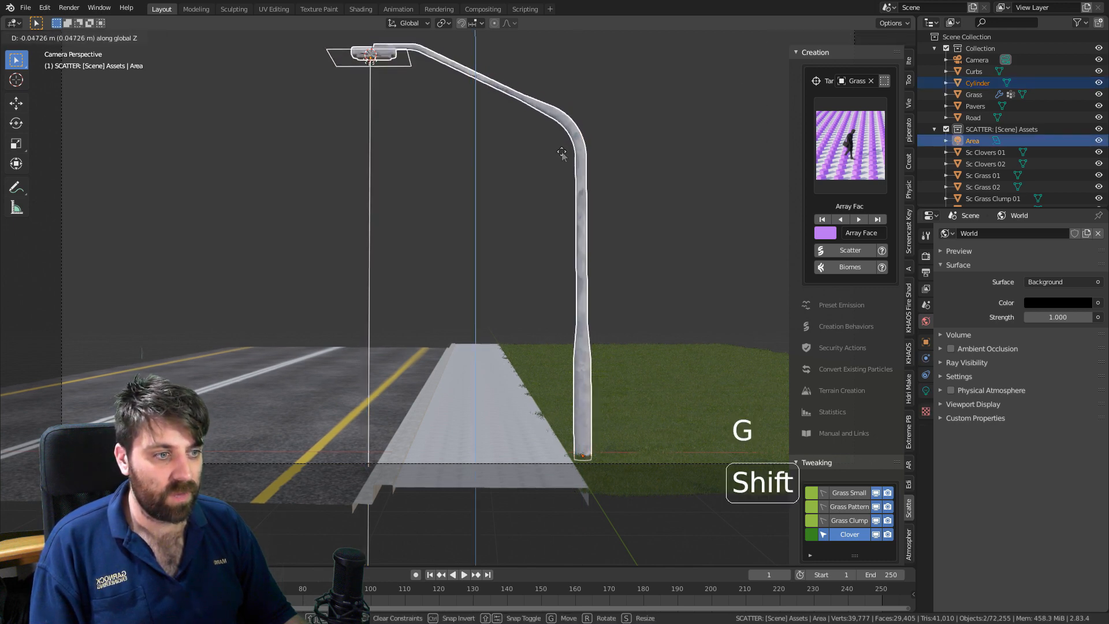
pyautogui.click(562, 152)
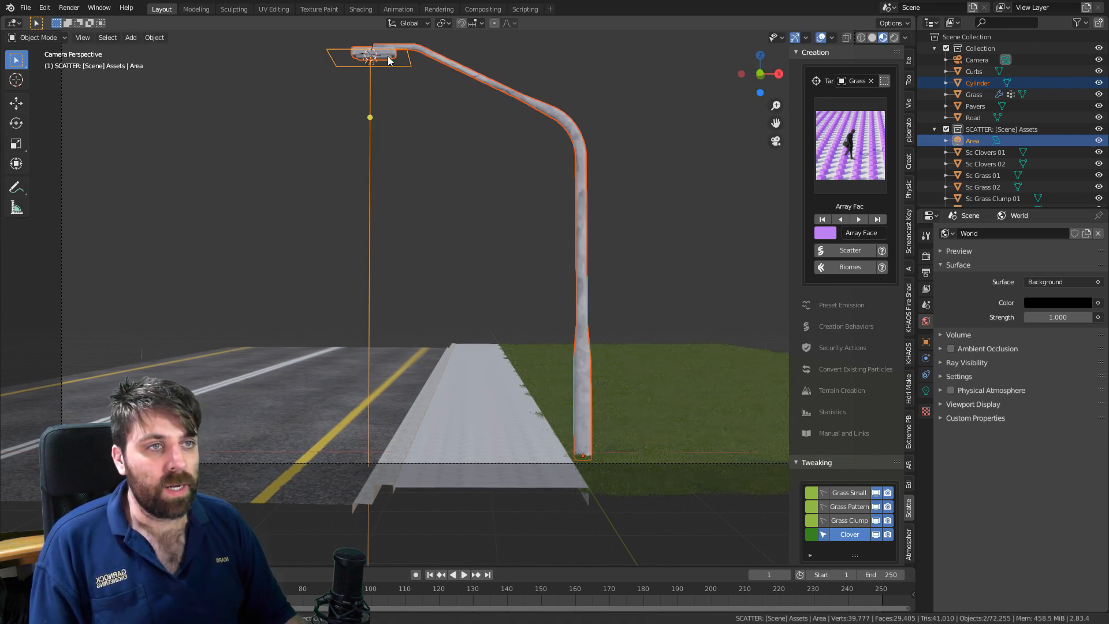
# Select the linked lens geometry of the street lamp's head in Edit Mode and add a new material in a second slot.
pyautogui.click(462, 57)
pyautogui.press('Tab')
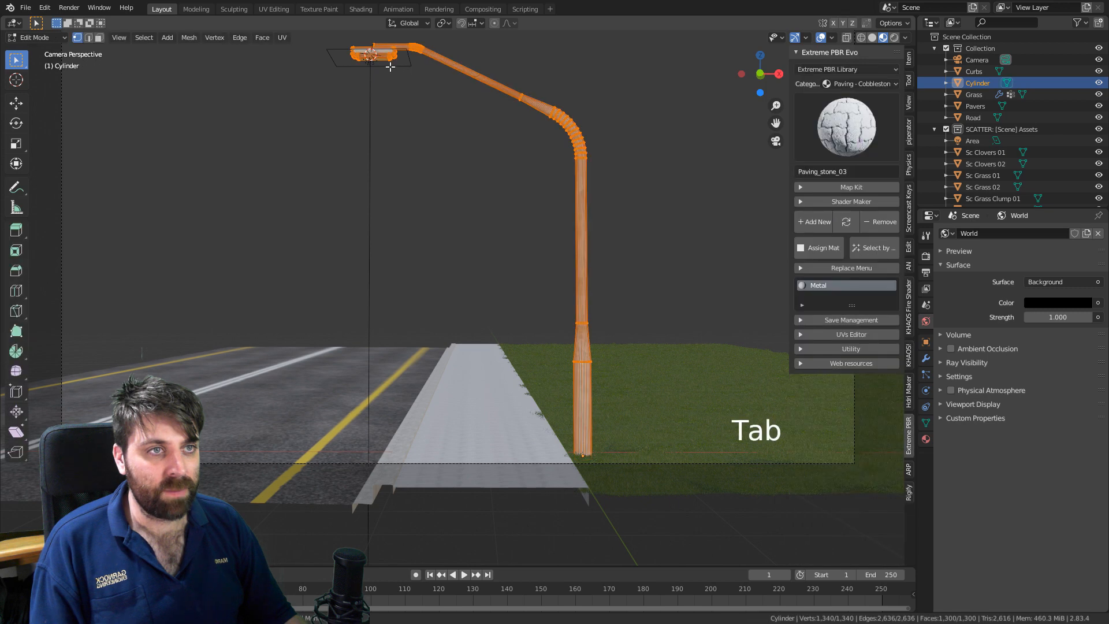
pyautogui.click(393, 68)
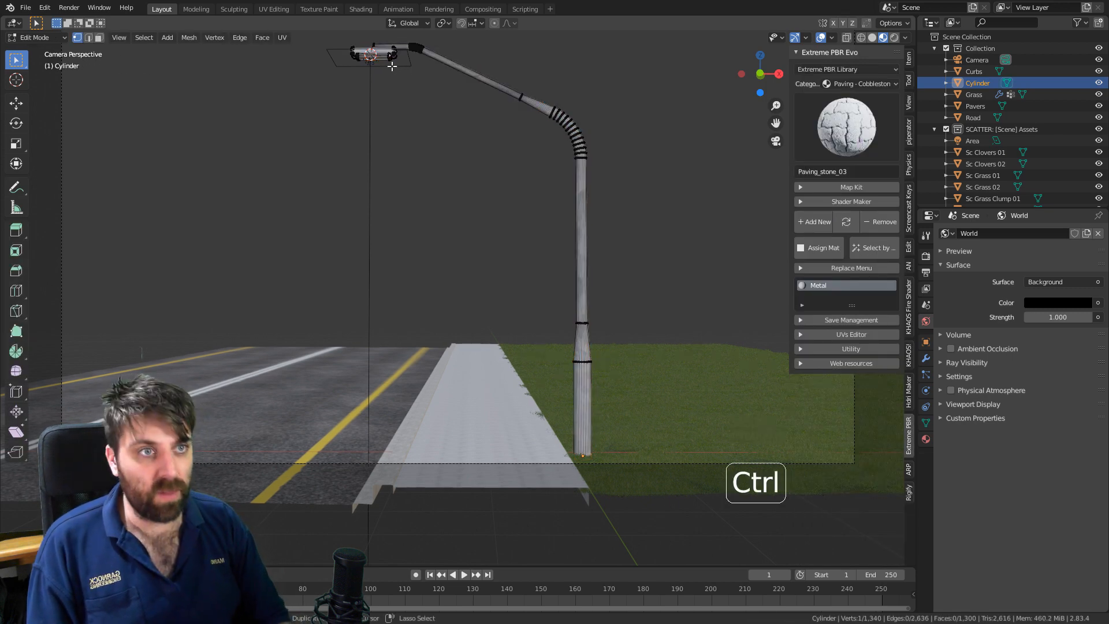
pyautogui.hotkey('ctrl', 'l')
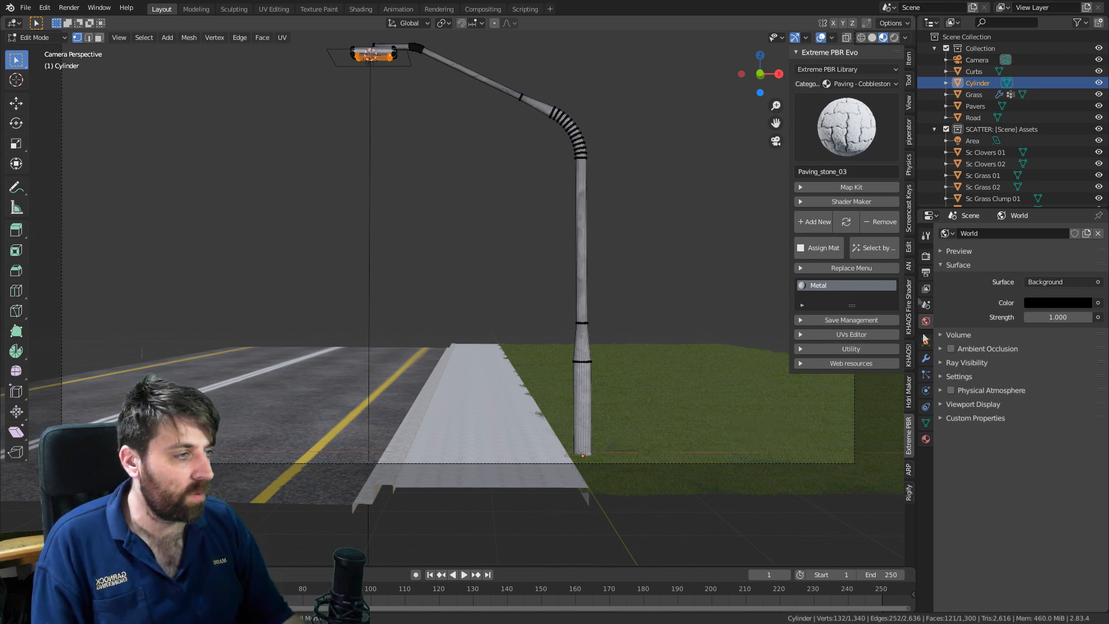
pyautogui.click(926, 439)
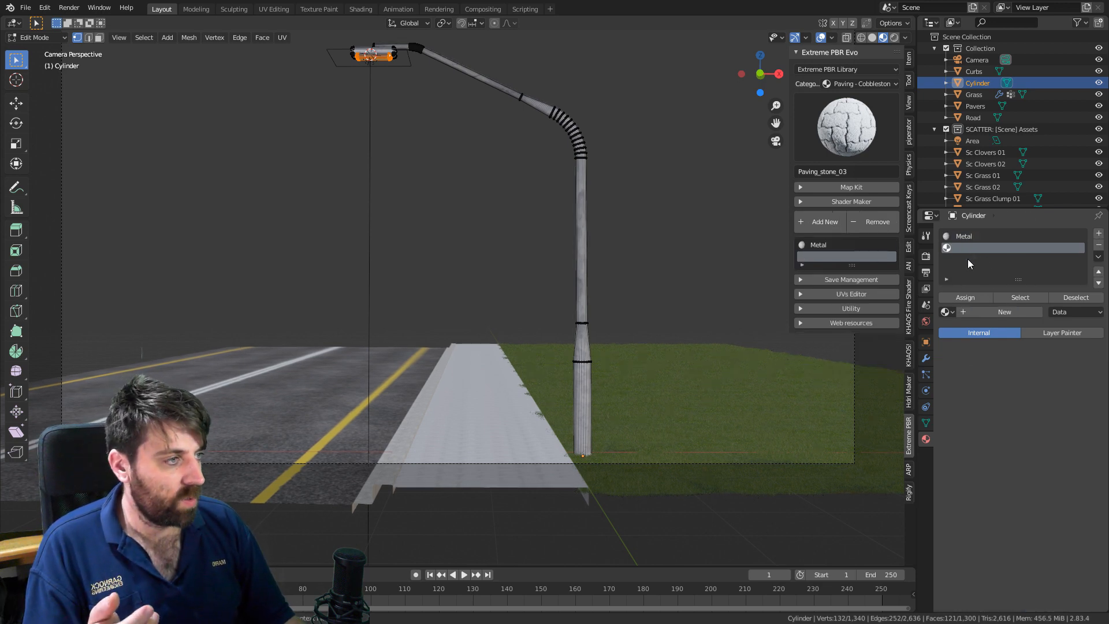
pyautogui.click(977, 310)
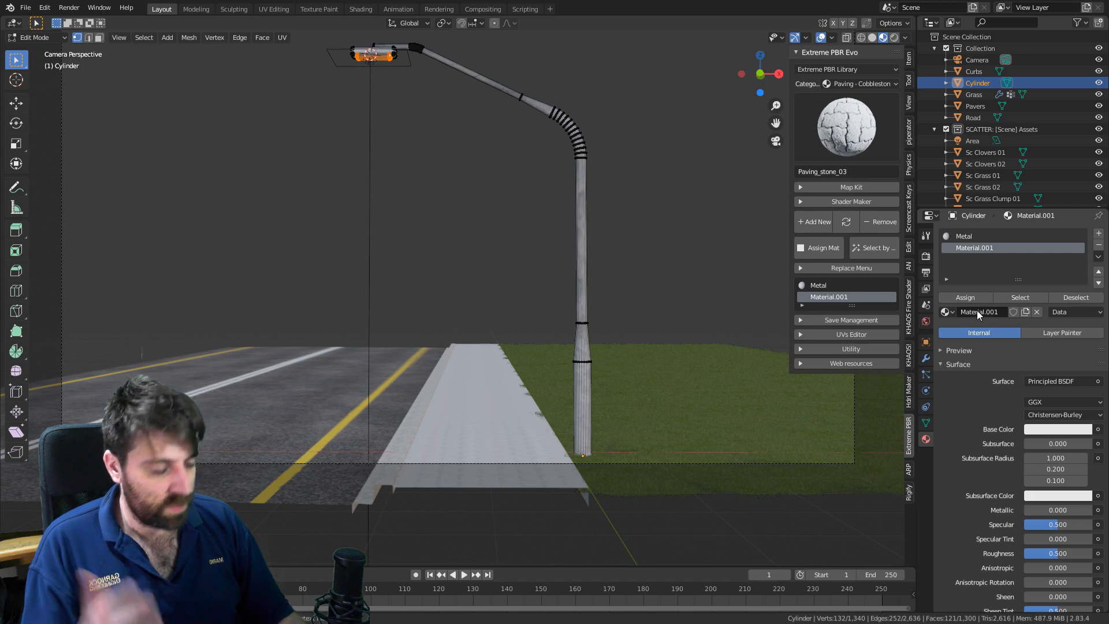
# Rename the lamp's new second material as Light.
pyautogui.hotkey('shift', 'l')
pyautogui.press('i')
pyautogui.press('g')
pyautogui.press('h')
pyautogui.press('t')
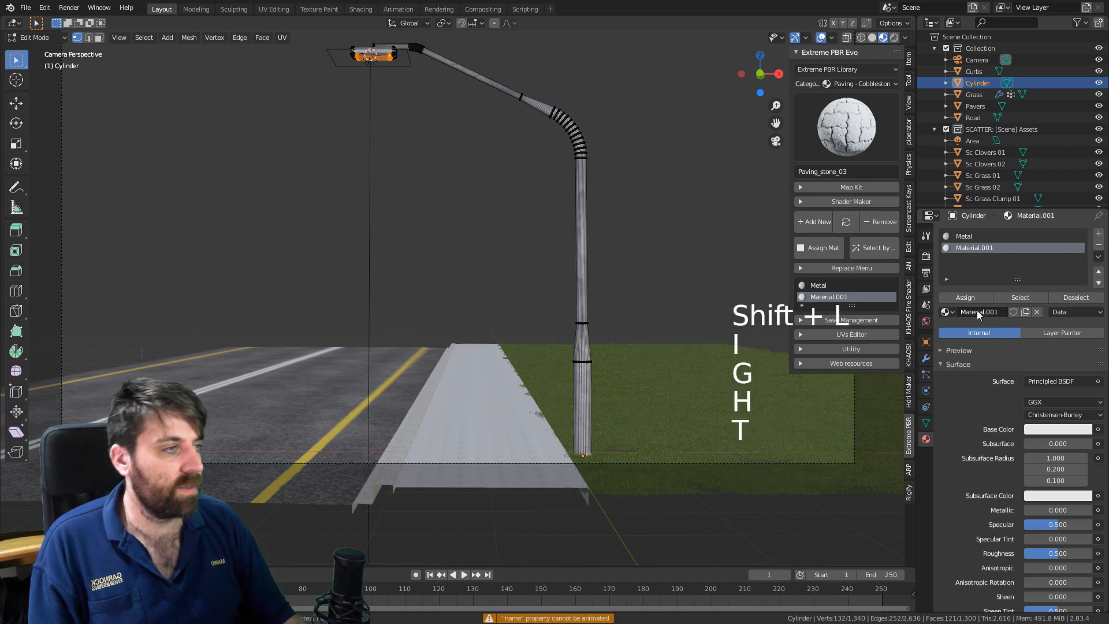
pyautogui.doubleClick(997, 243)
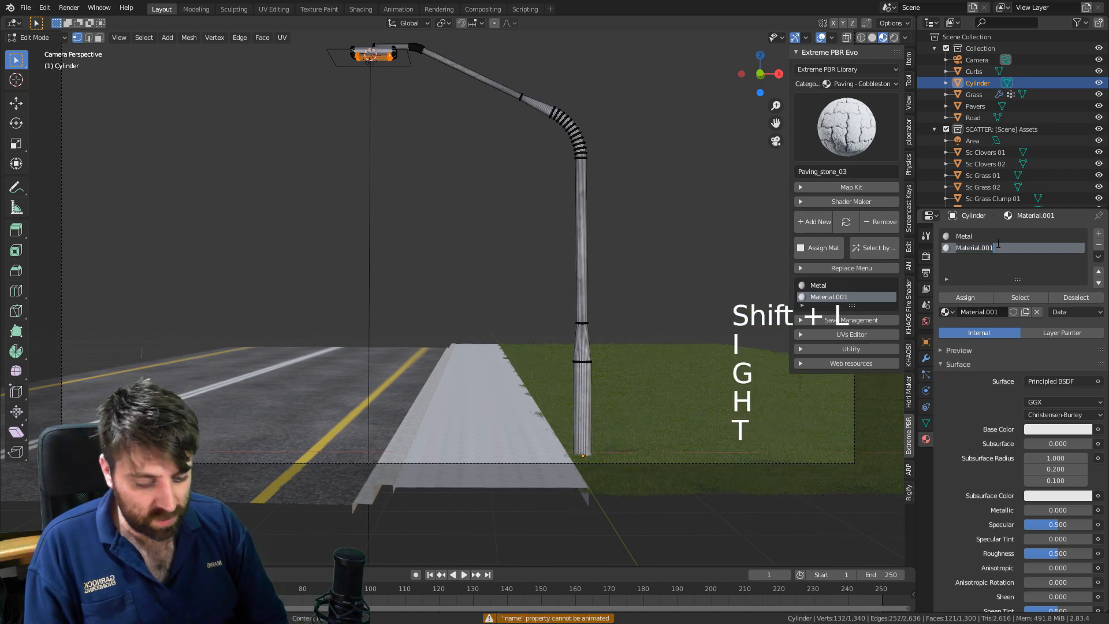
pyautogui.write('Light')
pyautogui.press('Return')
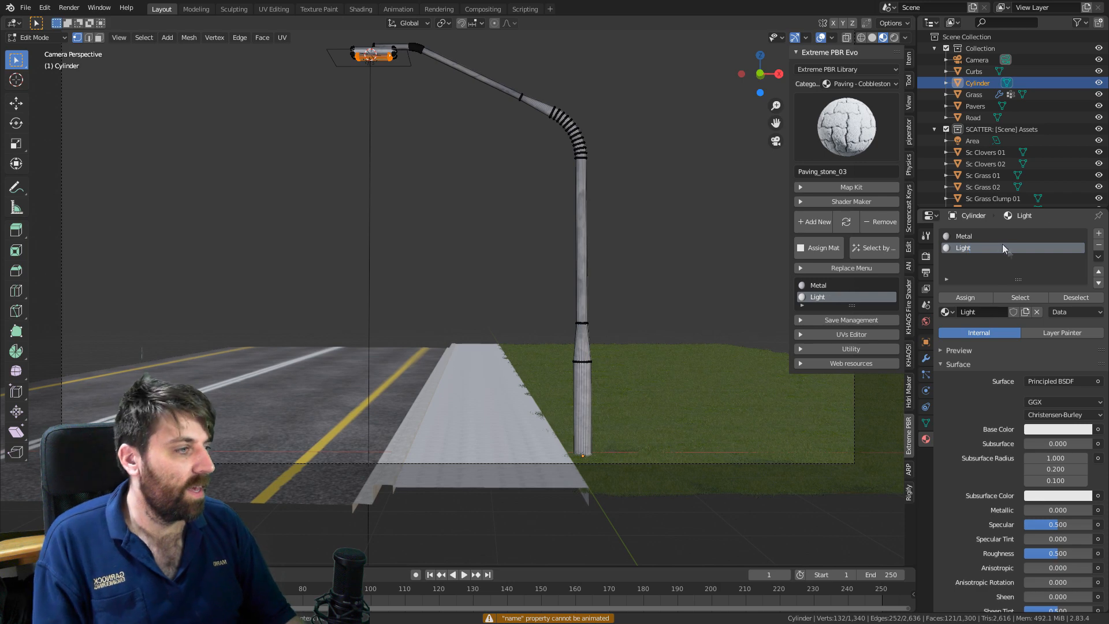
# Change the Light material's surface to Emission with a pale blue colour, hue 0.574 and saturation 0.089.
pyautogui.click(1073, 380)
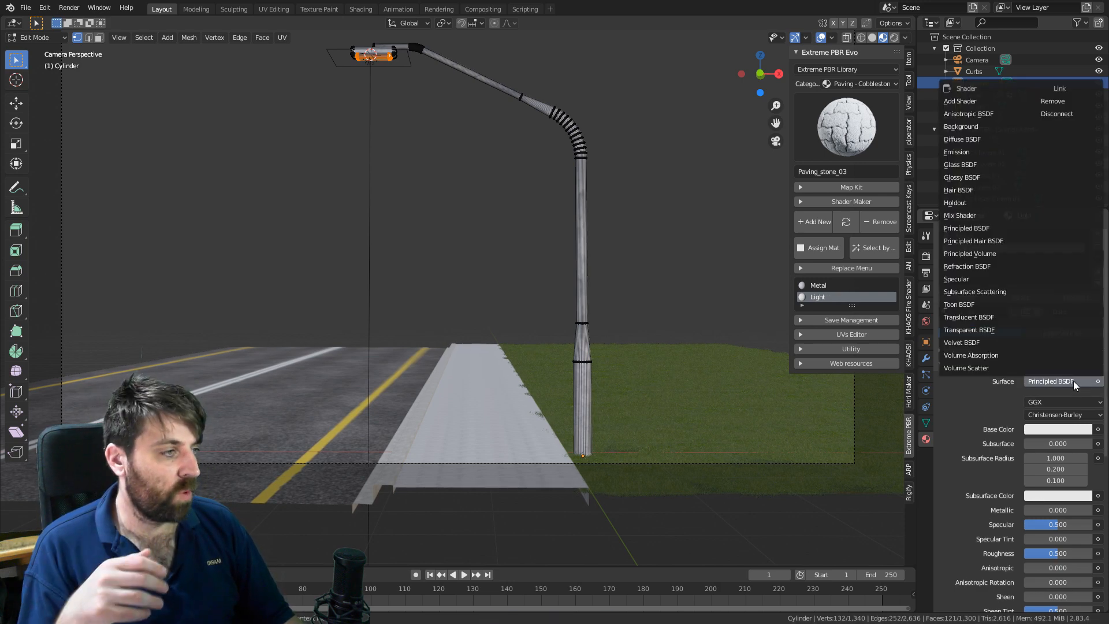
pyautogui.click(969, 151)
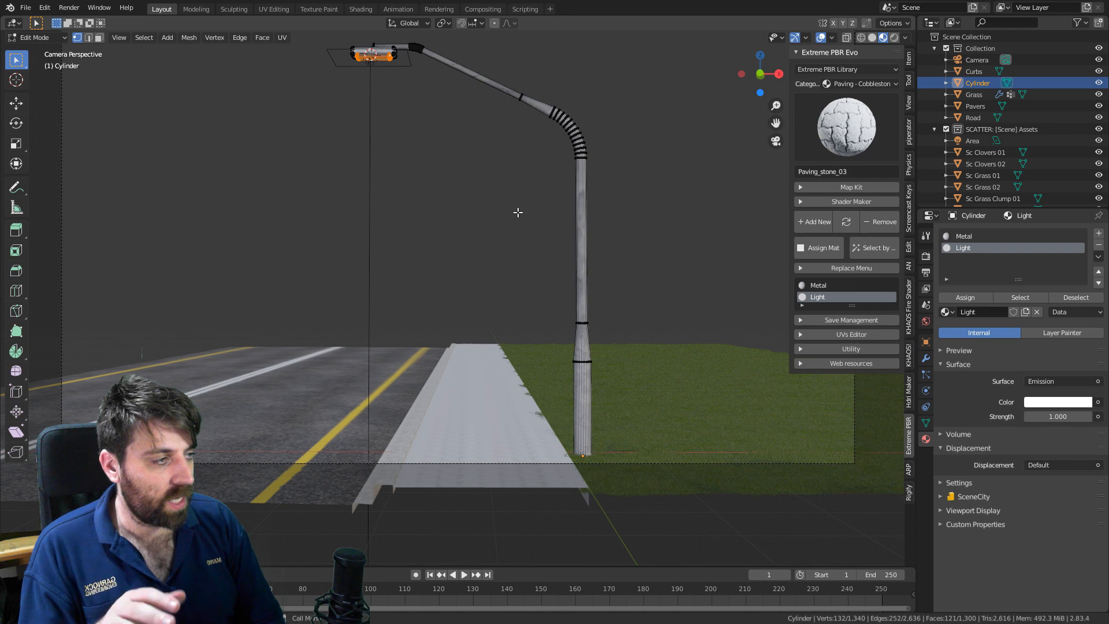
pyautogui.click(1061, 403)
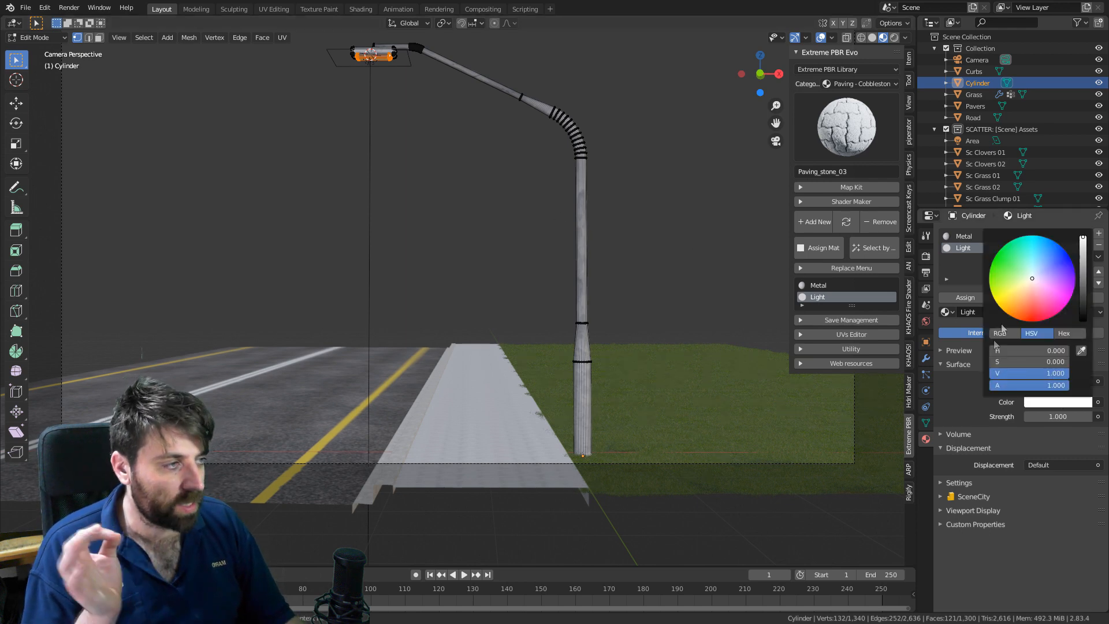
pyautogui.click(1034, 275)
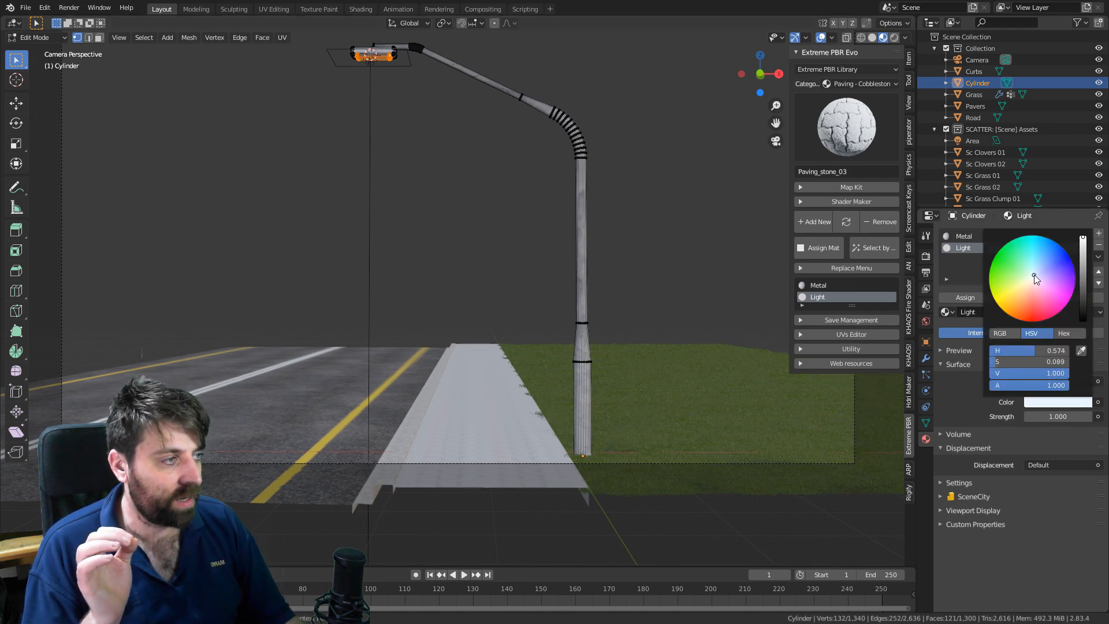
# Assign the Light material to the selected lens faces and preview the lamp in Rendered shading in Object Mode.
pyautogui.click(895, 37)
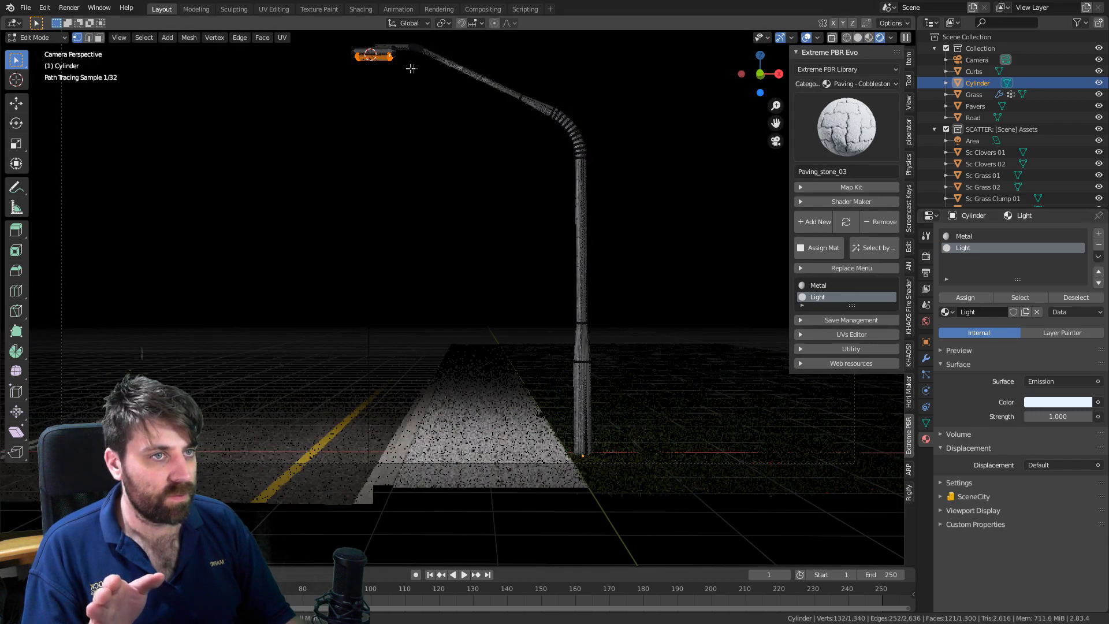
pyautogui.press('Tab')
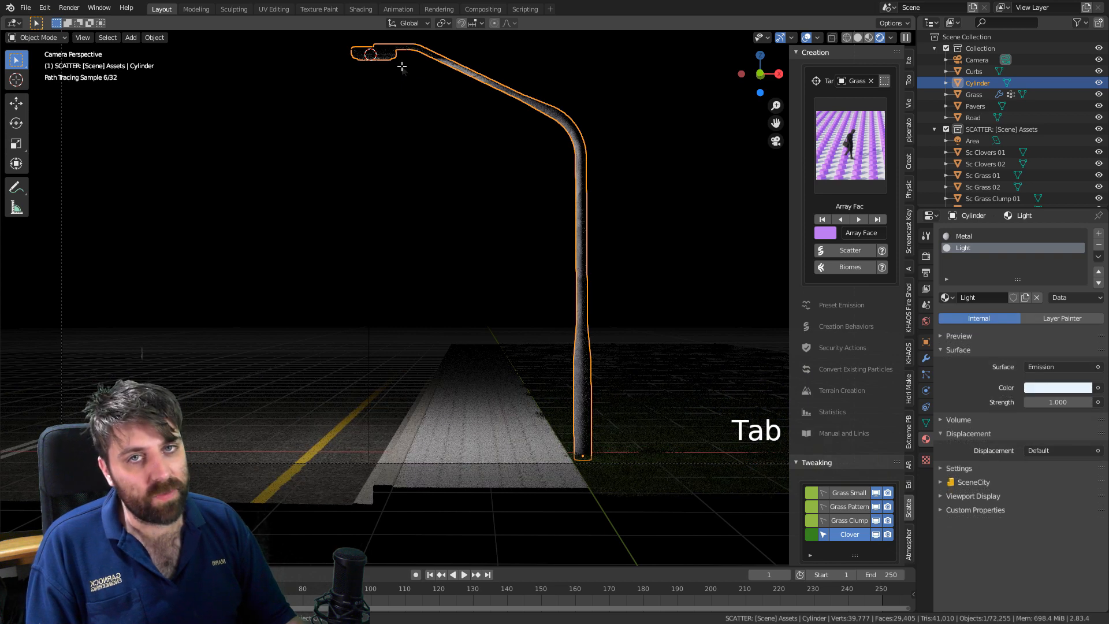
pyautogui.press('Tab')
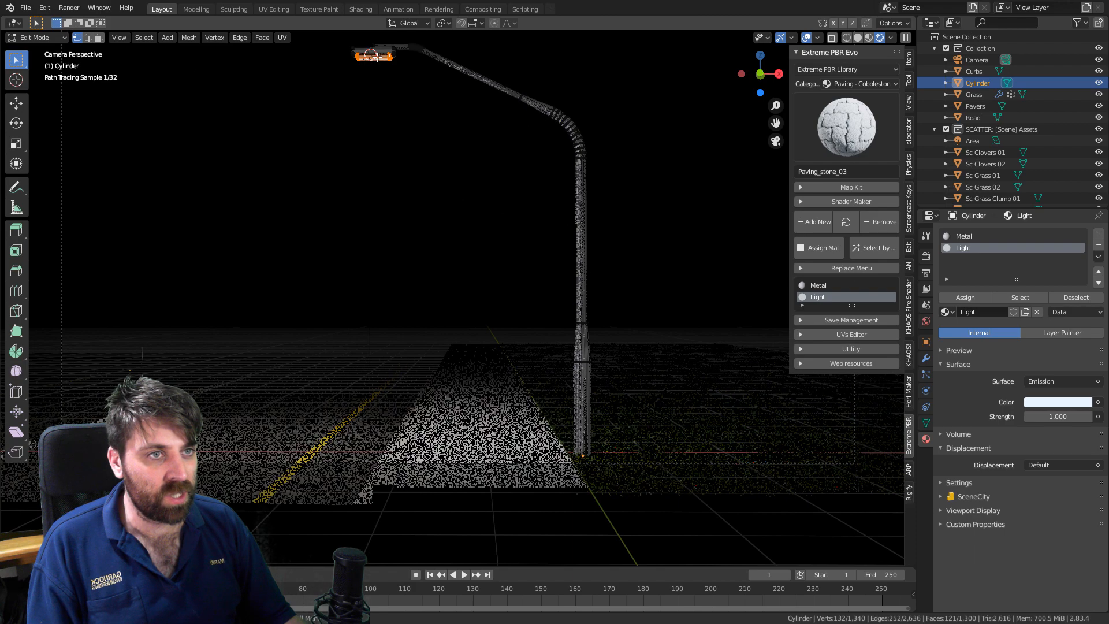
pyautogui.press('Tab')
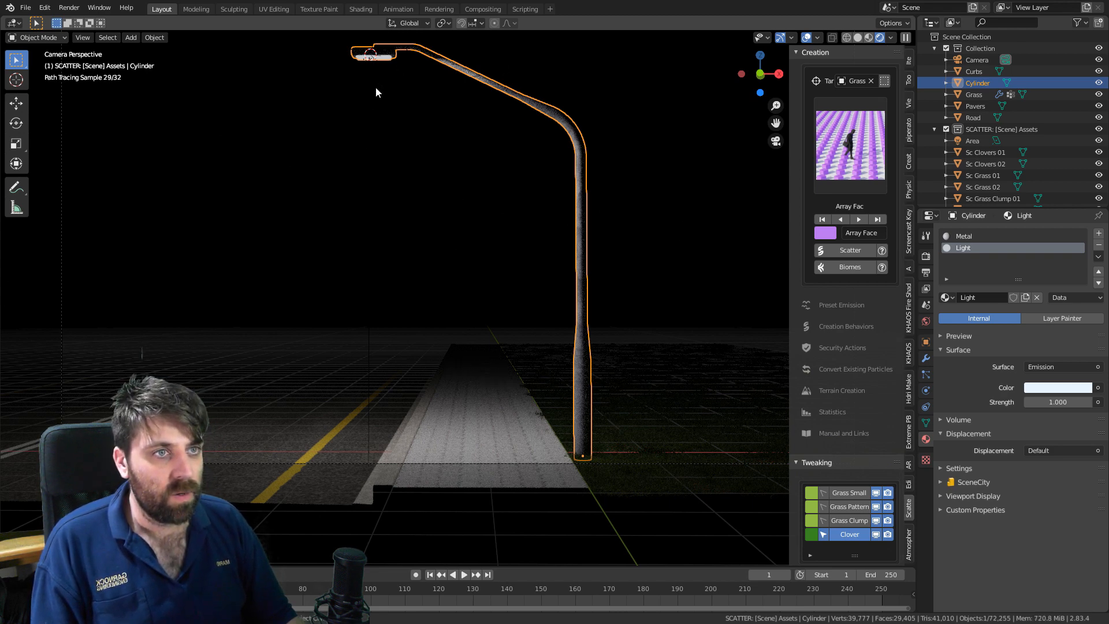
# Tint the area light under the lamp pale blue, with hue 0.546 and saturation 0.139, and deselect it.
pyautogui.click(368, 325)
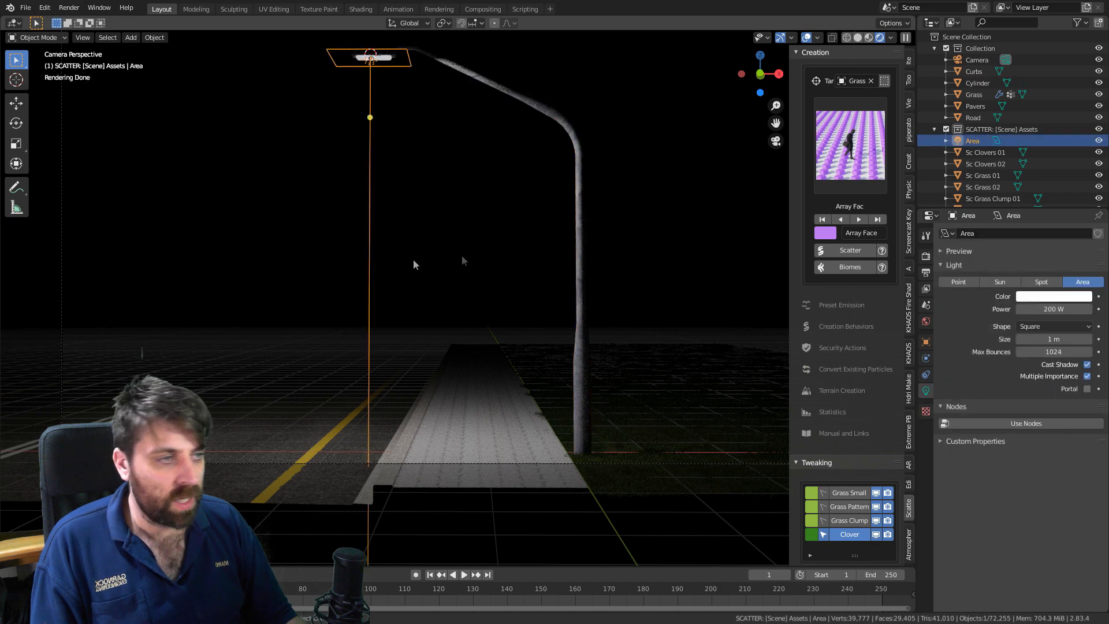
pyautogui.click(1040, 296)
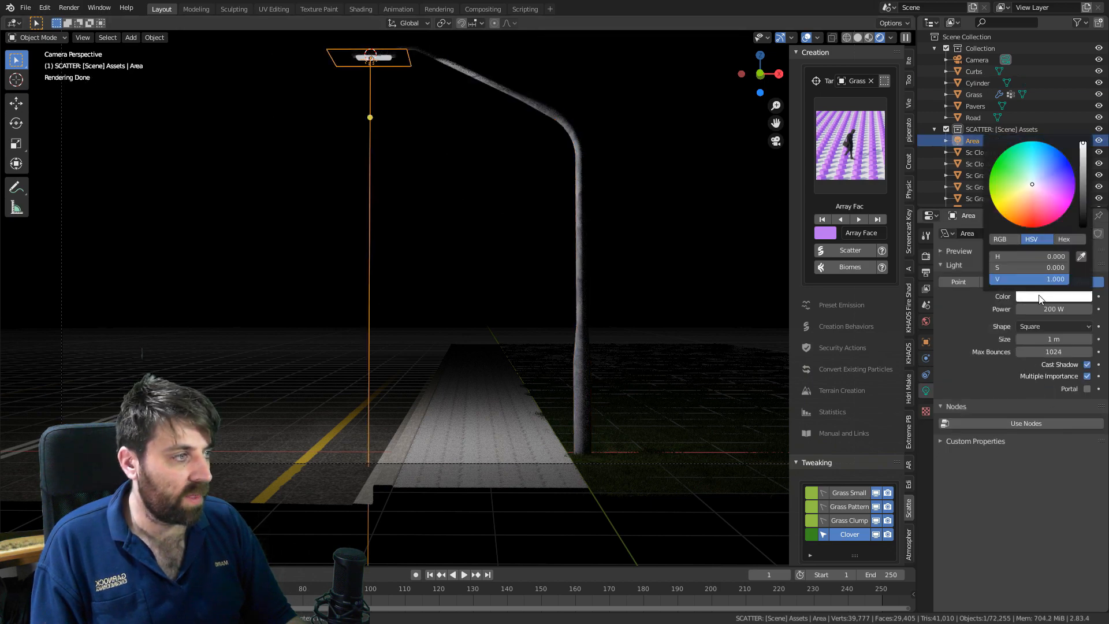
pyautogui.click(1035, 178)
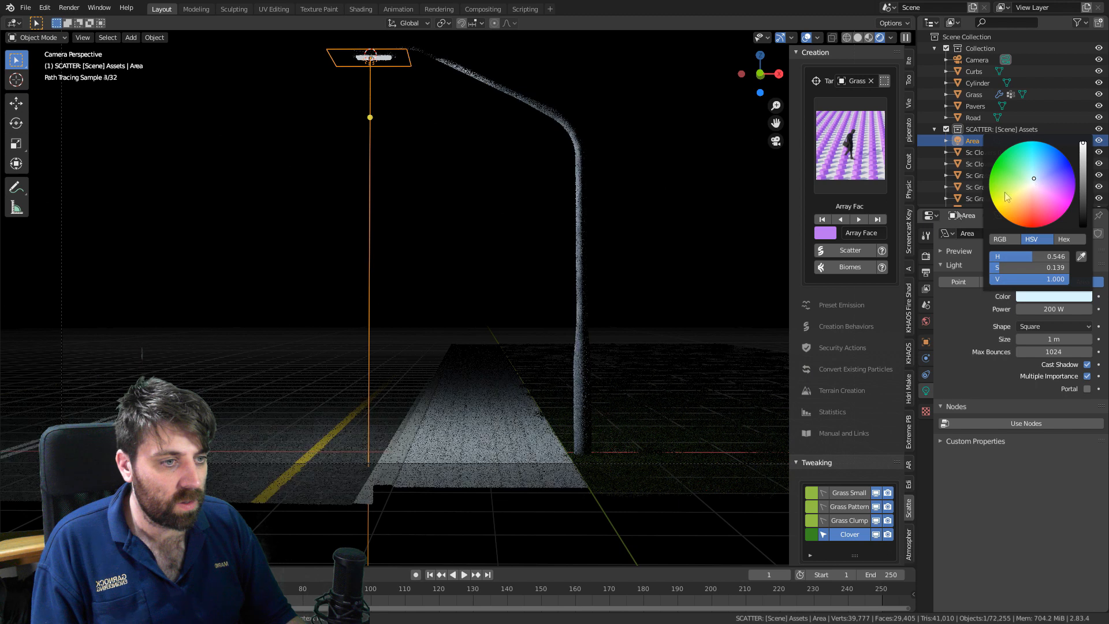
pyautogui.click(502, 440)
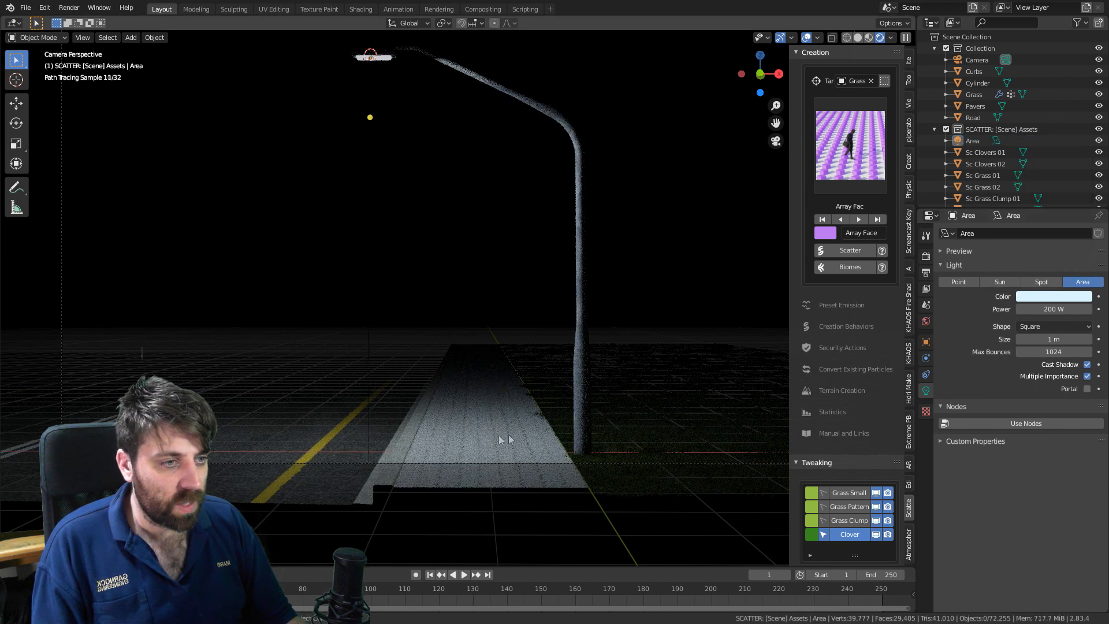
pyautogui.press('shift')
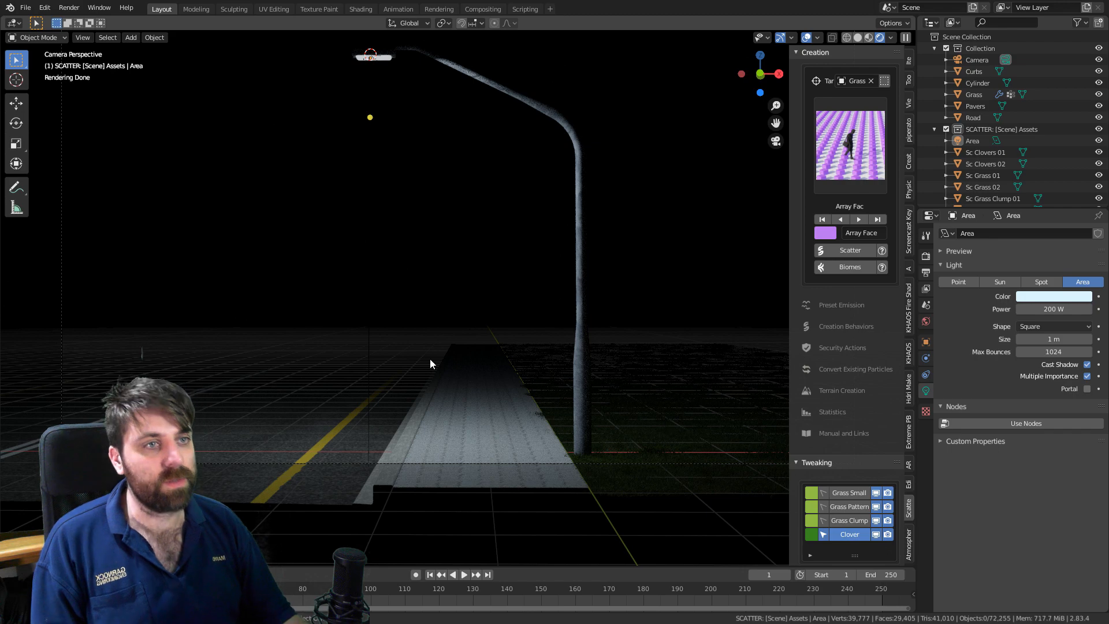
# Return the viewport to Solid shading and snap the 3D cursor to the world origin.
pyautogui.click(858, 37)
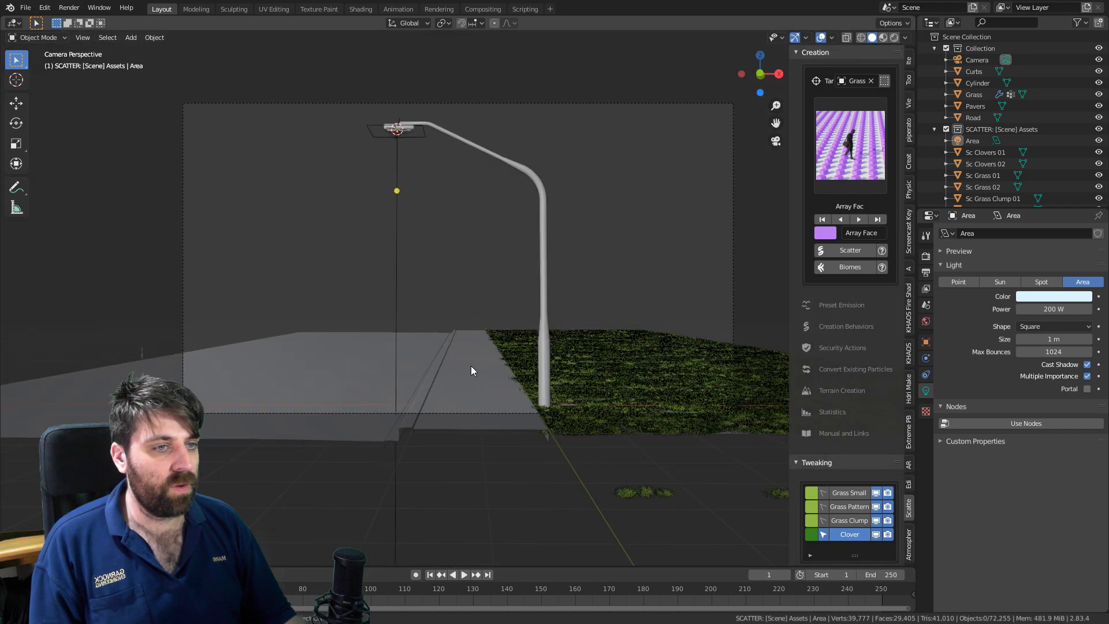
pyautogui.hotkey('shift', 's')
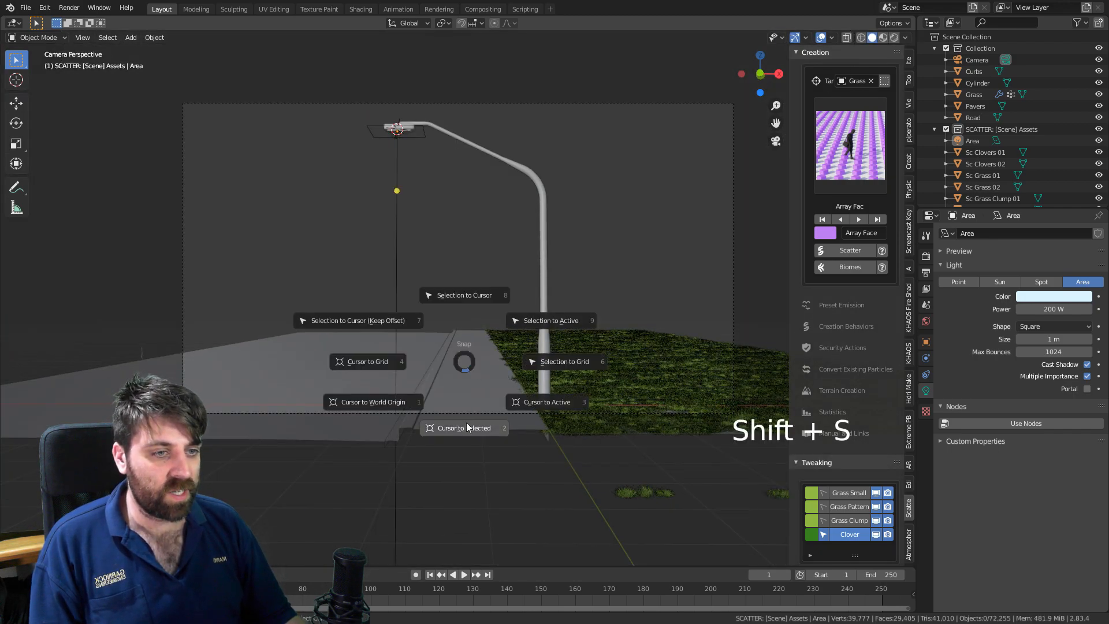
pyautogui.click(386, 401)
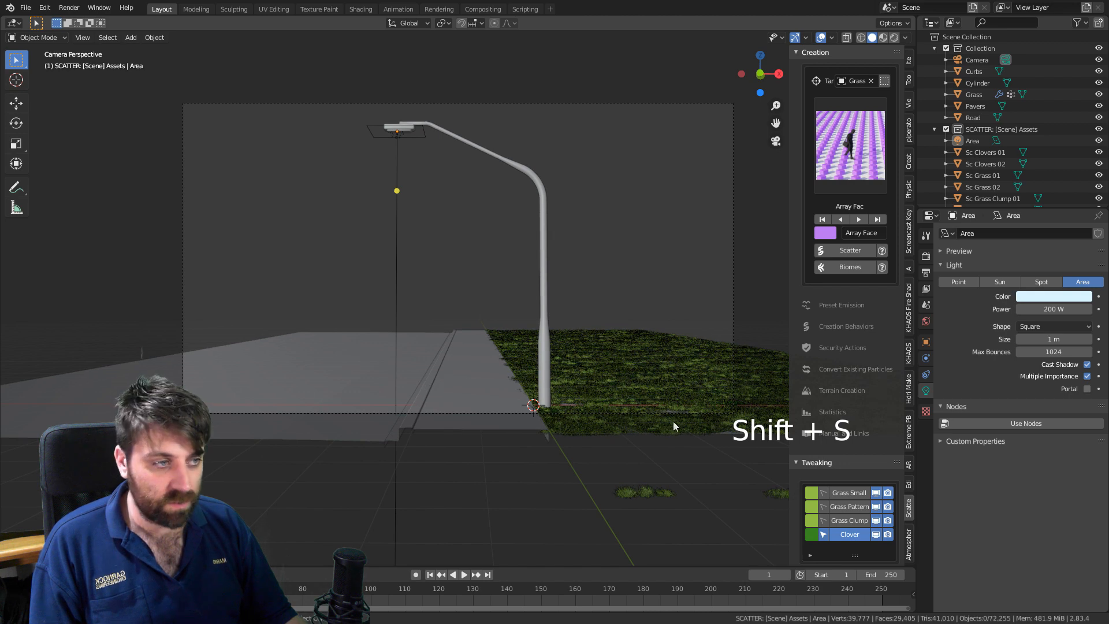
# Disable viewport display of the Grass Small, Grass Pattern, Grass Clump and Clover scatter layers.
pyautogui.moveTo(876, 497); pyautogui.dragTo(876, 537)
pyautogui.keyDown('shift'); pyautogui.moveTo(627, 394); pyautogui.dragTo(511, 358, button='middle'); pyautogui.keyUp('shift')
pyautogui.scroll(1, 576, 381)
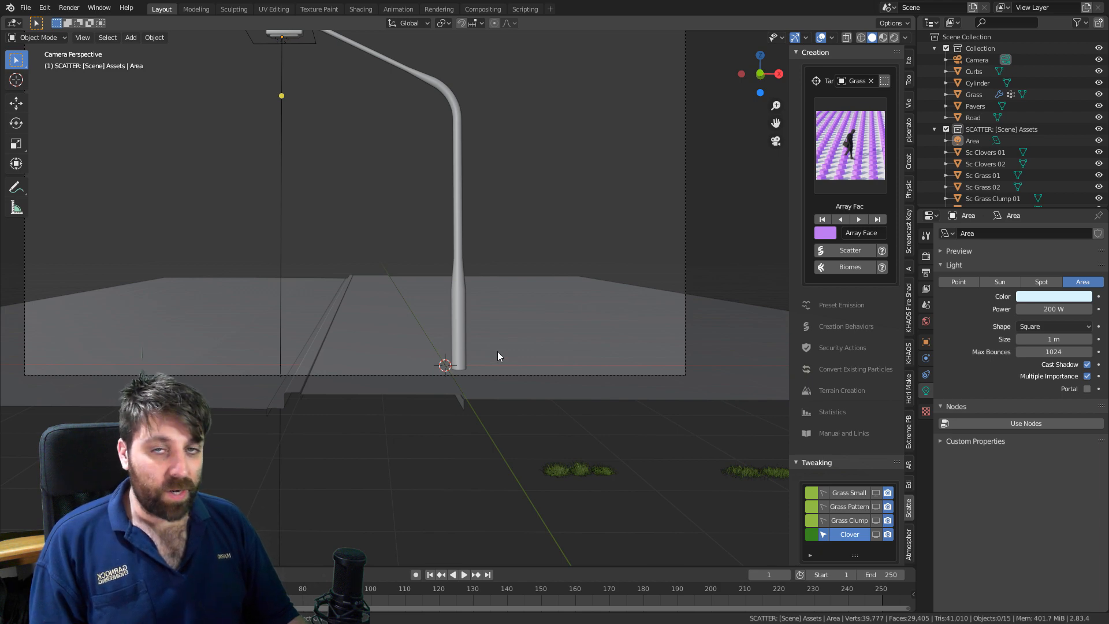
# Add a UV sphere at the 3D cursor and move it straight up above the street lamp.
pyautogui.press('shift')
pyautogui.hotkey('shift', 'a')
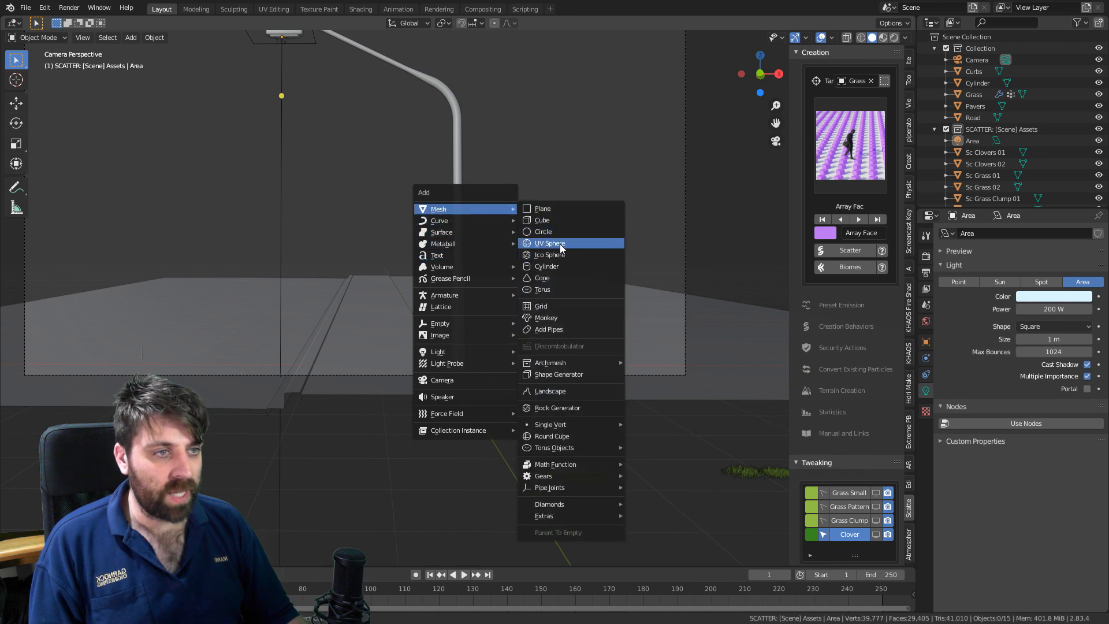
pyautogui.click(560, 245)
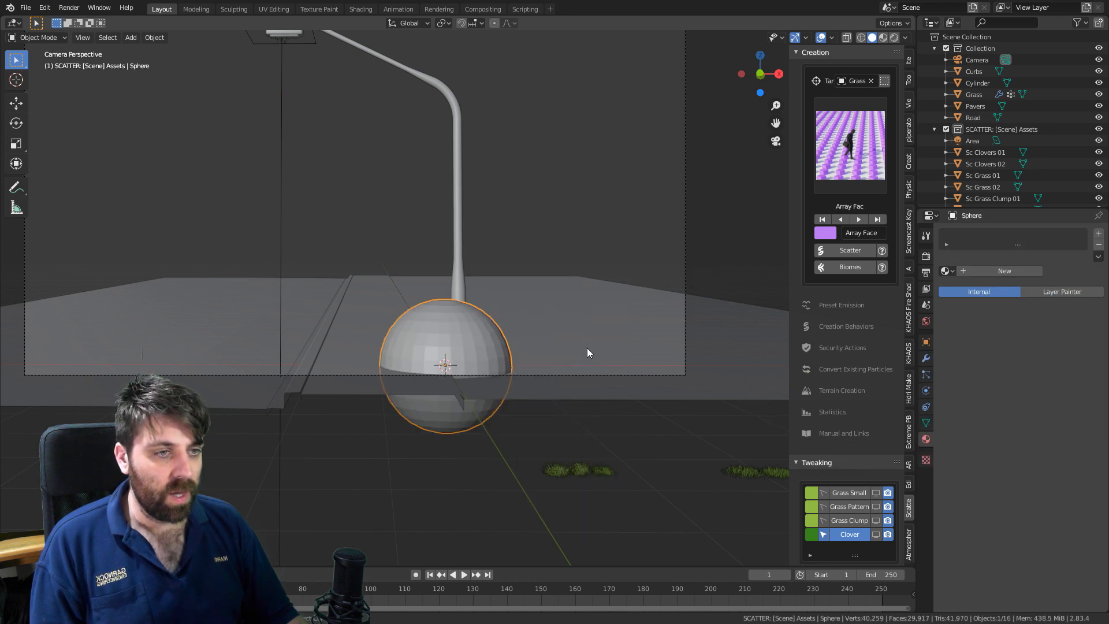
pyautogui.press('g')
pyautogui.click(601, 107)
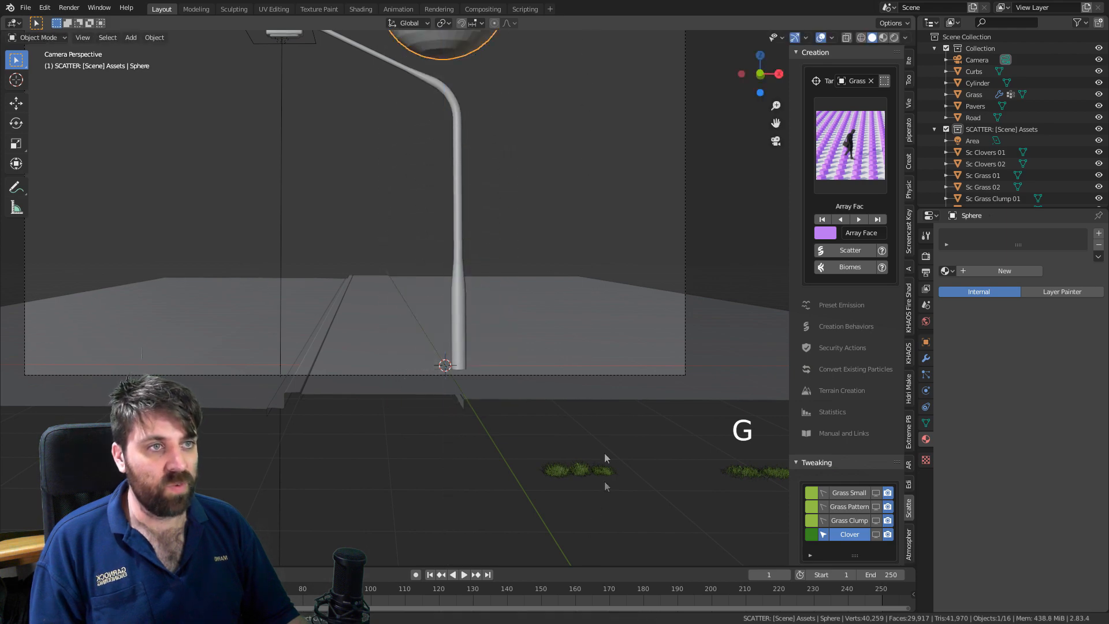
# In front orthographic view, rotate the sphere's whole mesh 90° about the global Y axis in Edit Mode.
pyautogui.keyDown('shift'); pyautogui.moveTo(601, 107); pyautogui.dragTo(543, 416, button='middle'); pyautogui.keyUp('shift')
pyautogui.press('KP_1')
pyautogui.scroll(3, 520, 281)
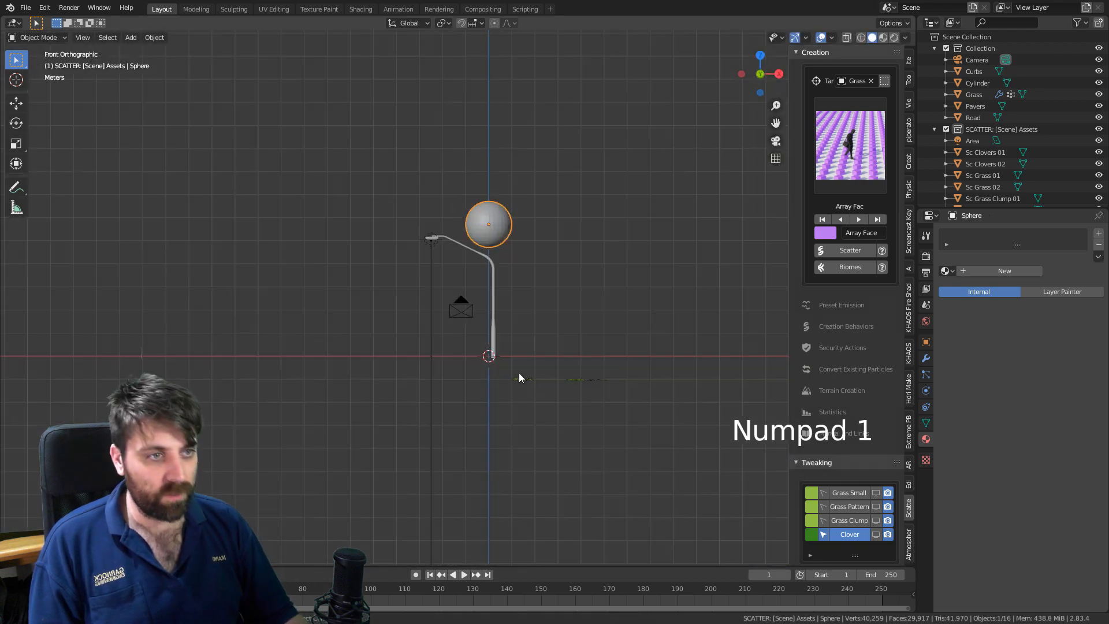
pyautogui.scroll(1, 532, 257)
pyautogui.keyDown('shift'); pyautogui.moveTo(554, 216); pyautogui.dragTo(469, 365, button='middle'); pyautogui.keyUp('shift')
pyautogui.scroll(4, 442, 423)
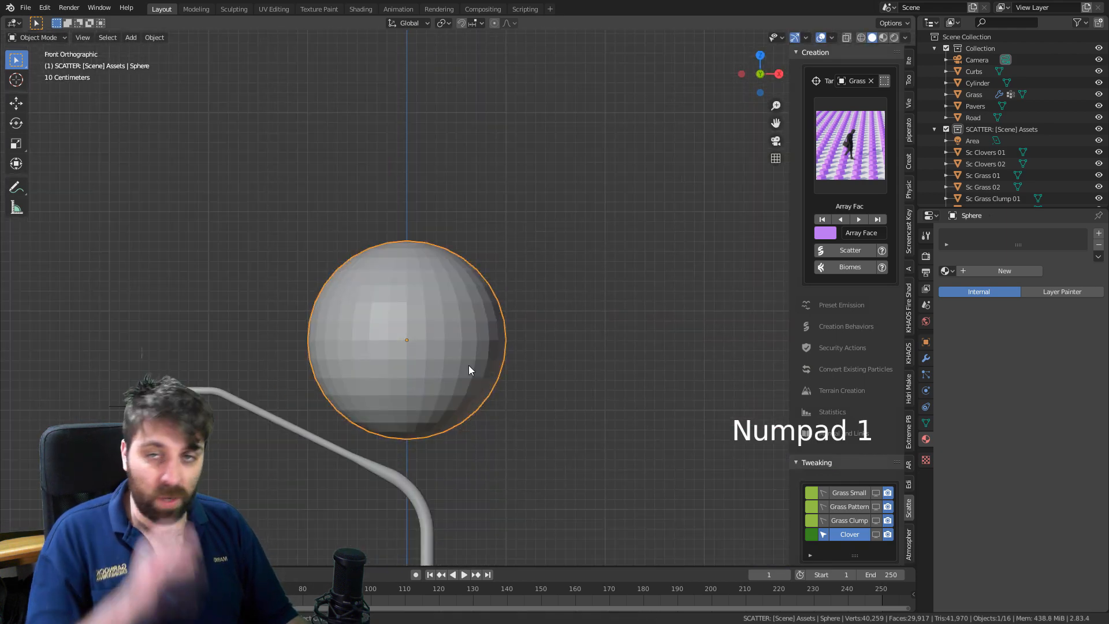
pyautogui.press('Tab')
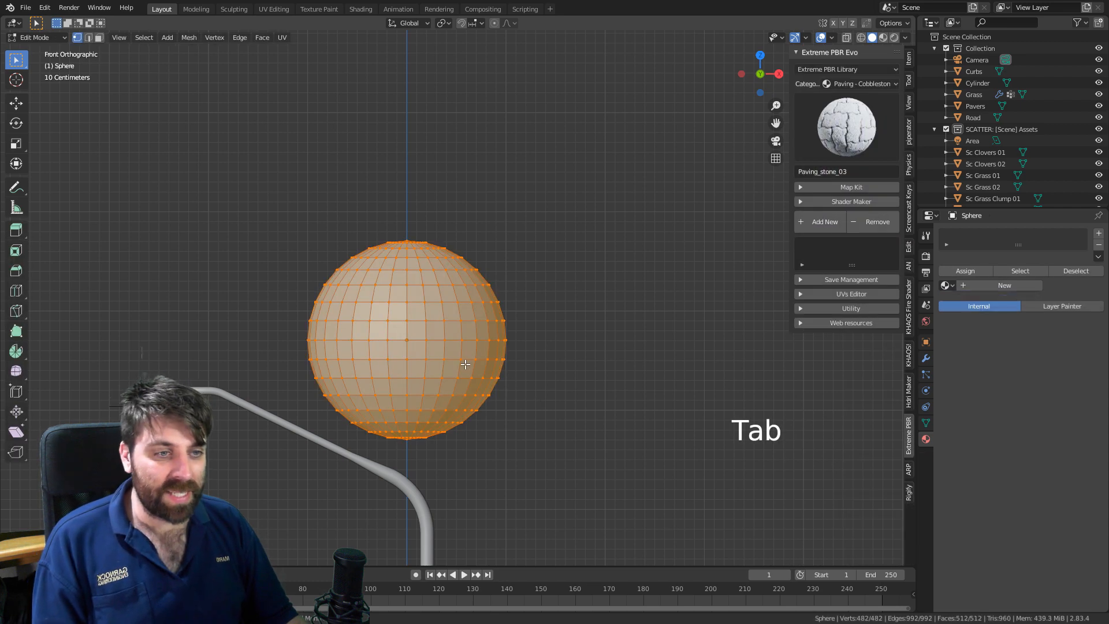
pyautogui.press('r')
pyautogui.press('x')
pyautogui.press('9')
pyautogui.press('0')
pyautogui.press('y')
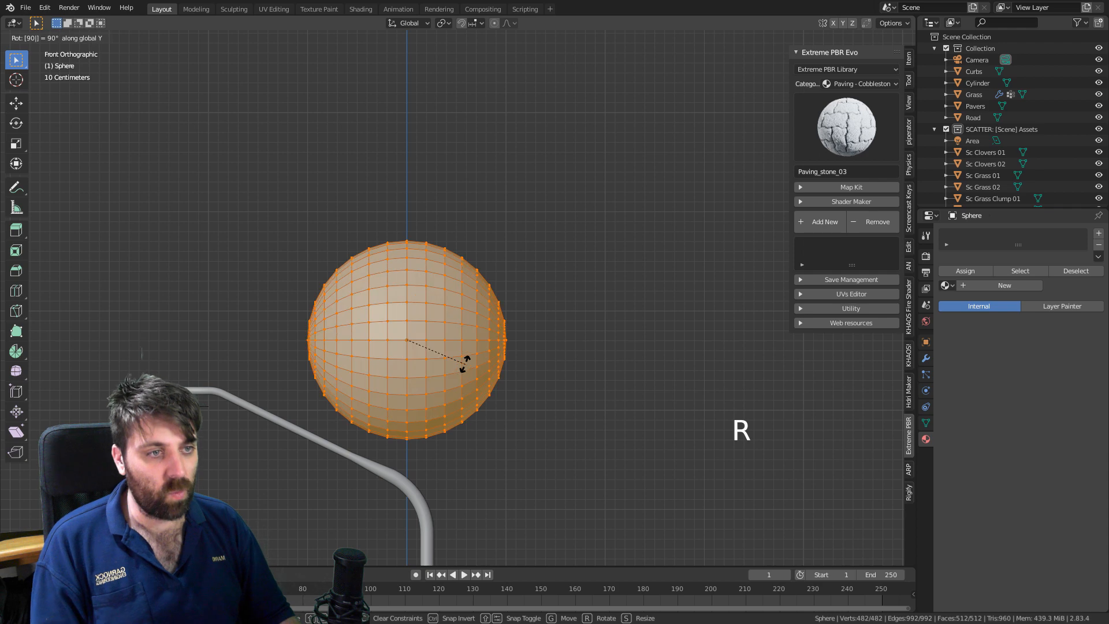
pyautogui.press('Return')
pyautogui.keyDown('shift'); pyautogui.moveTo(486, 367); pyautogui.dragTo(399, 340, button='middle'); pyautogui.keyUp('shift')
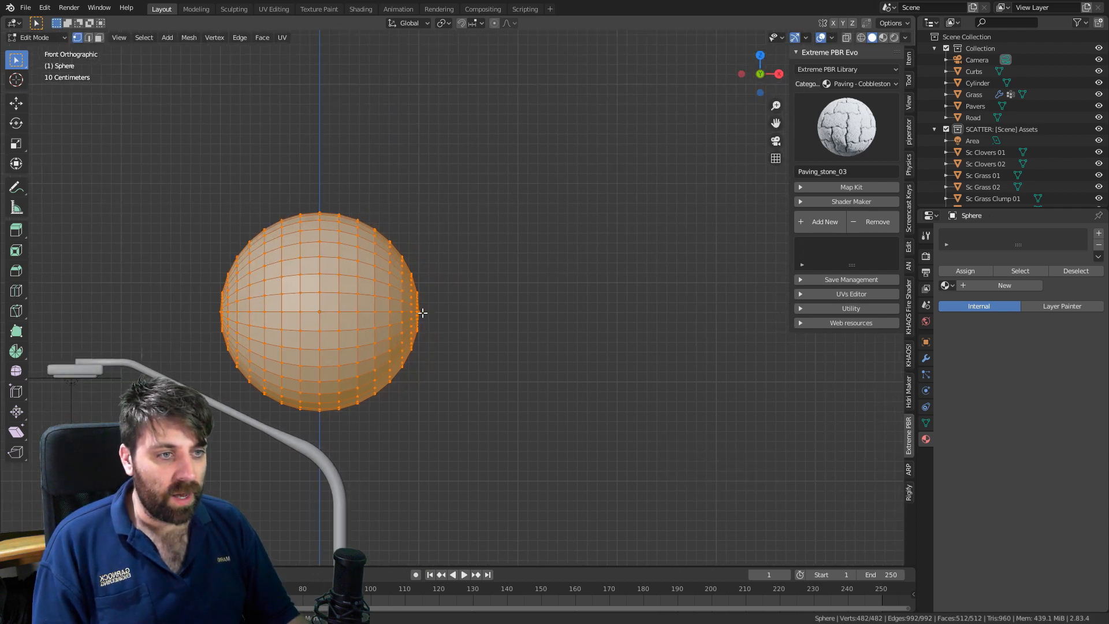
# With proportional editing at size about 1.33, pull the sphere's rightmost vertex outward about 0.86 m and down about 0.53 m into a teardrop.
pyautogui.click(423, 312)
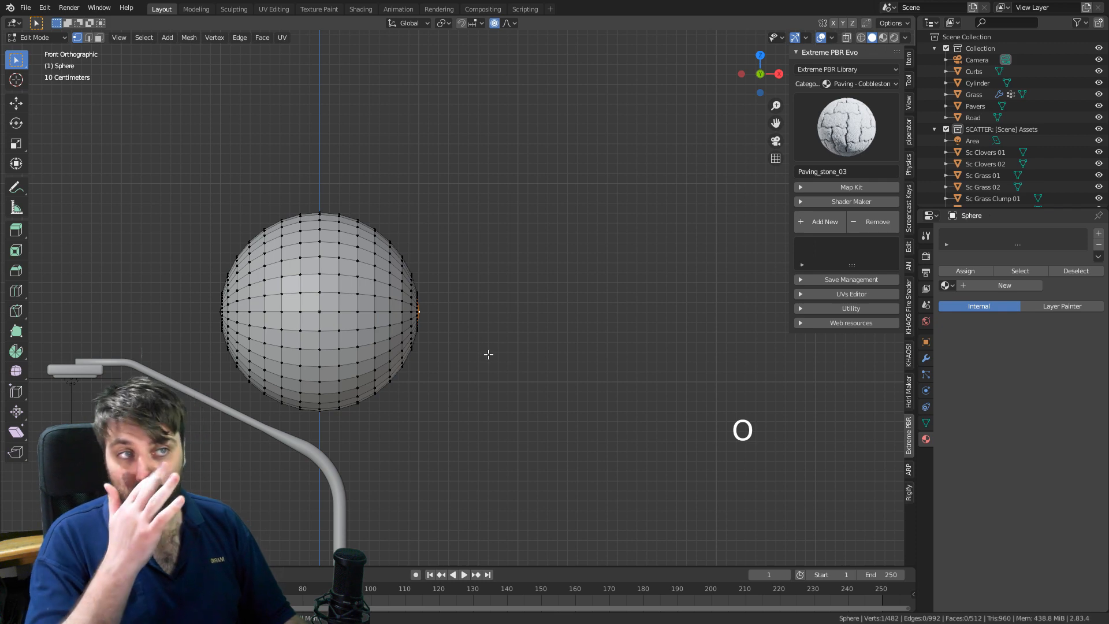
pyautogui.click(494, 23)
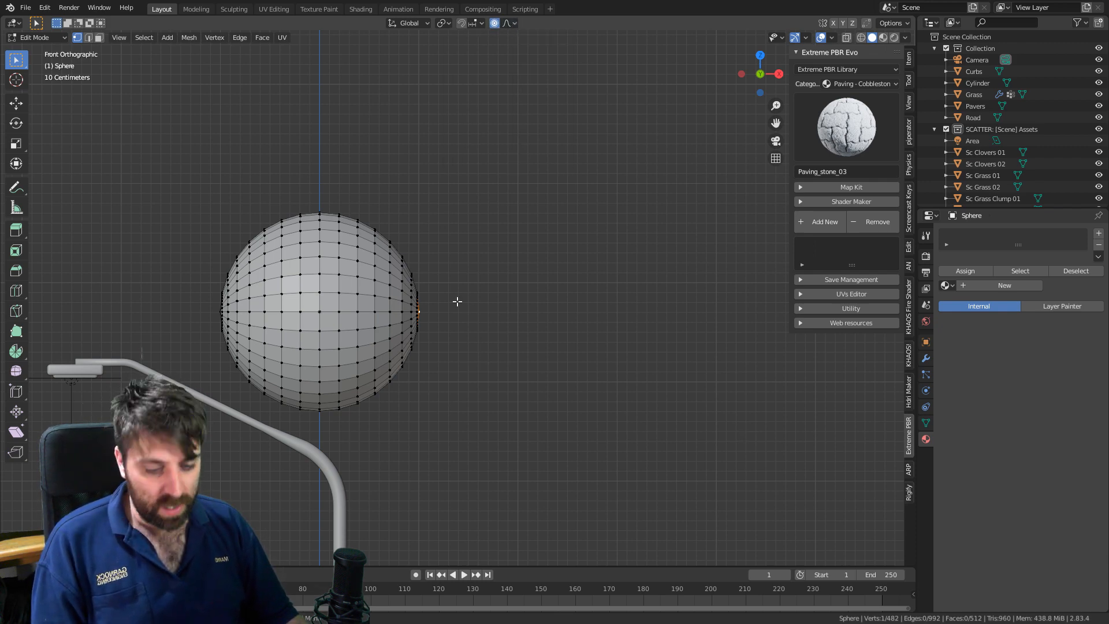
pyautogui.press('g')
pyautogui.scroll(-5, 463, 332)
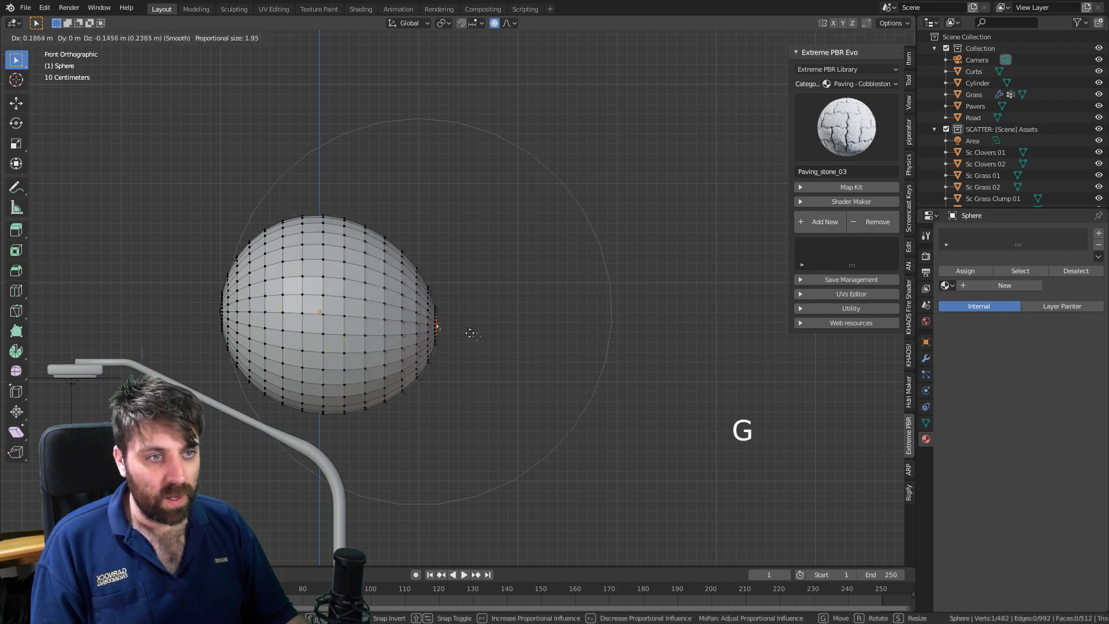
pyautogui.scroll(2, 492, 353)
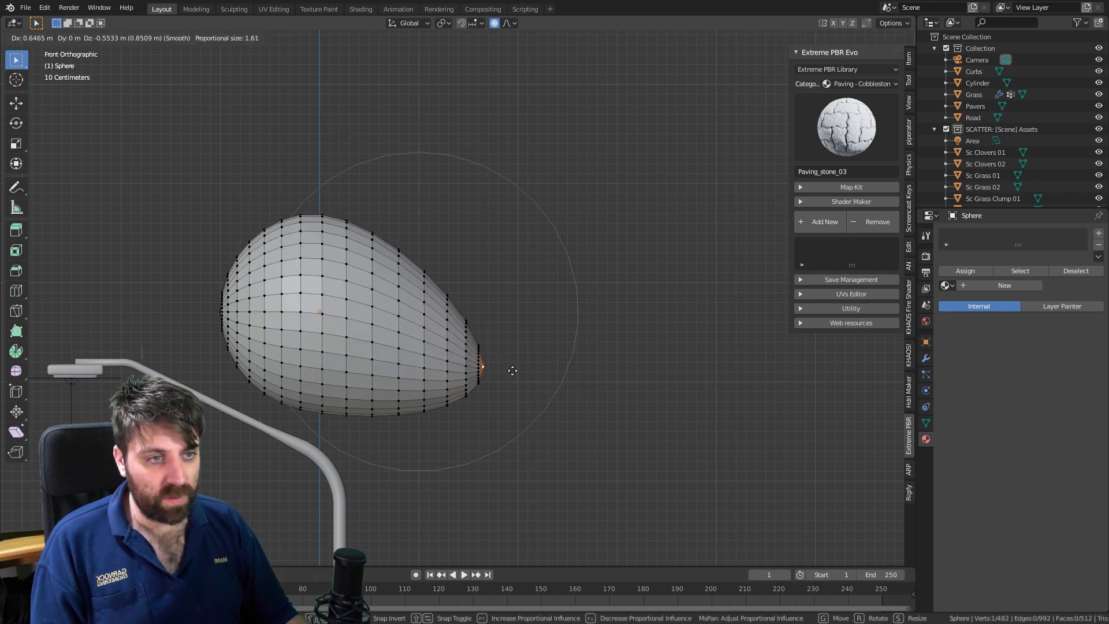
pyautogui.scroll(2, 534, 375)
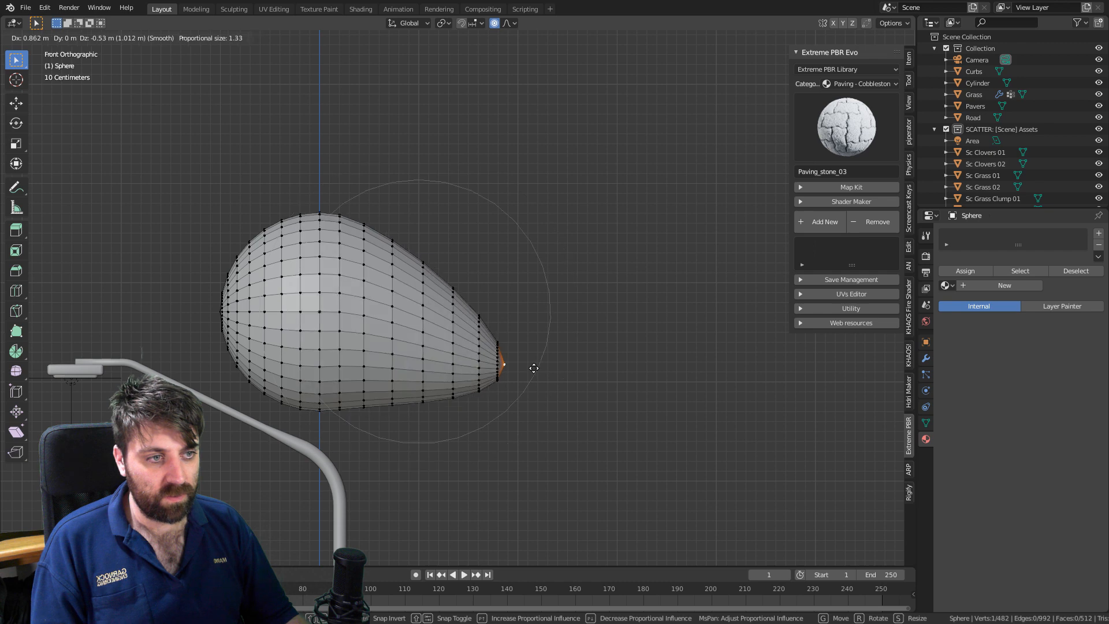
pyautogui.click(534, 373)
# Duplicate the entire teardrop mesh and place the copy beside the original along the global X axis.
pyautogui.scroll(-2, 533, 374)
pyautogui.keyDown('shift'); pyautogui.moveTo(533, 374); pyautogui.dragTo(487, 384, button='middle'); pyautogui.keyUp('shift')
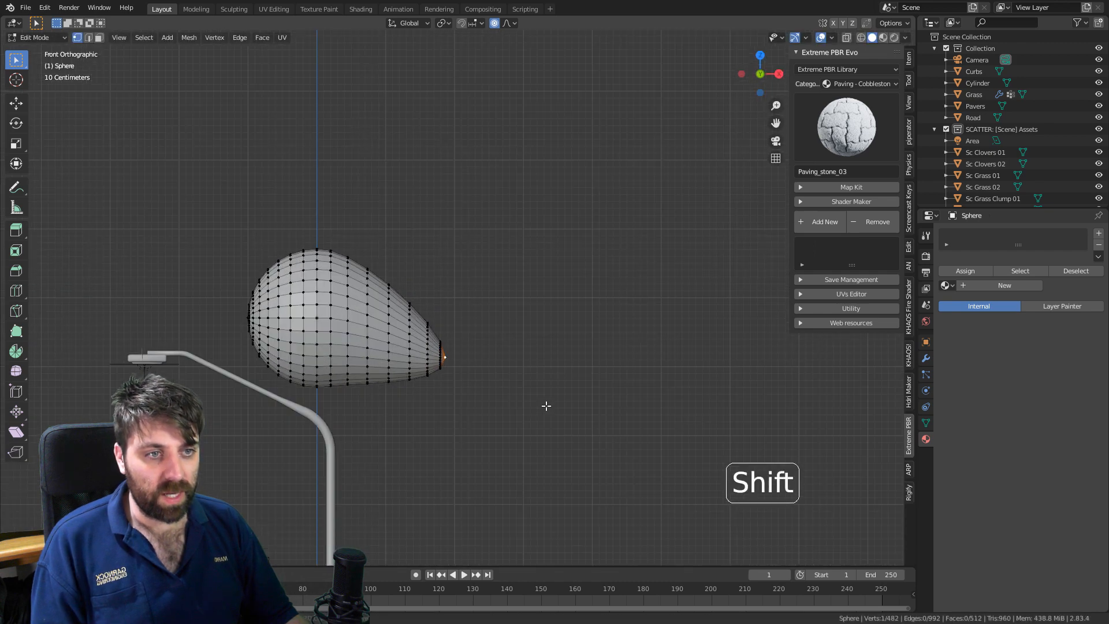
pyautogui.press('a')
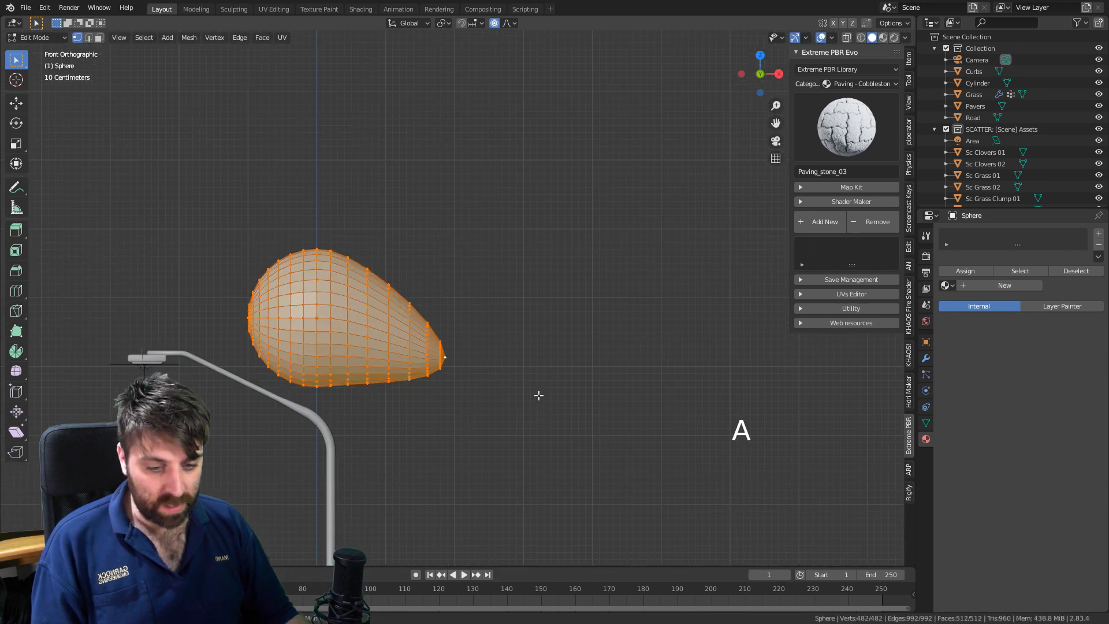
pyautogui.hotkey('shift', 'd')
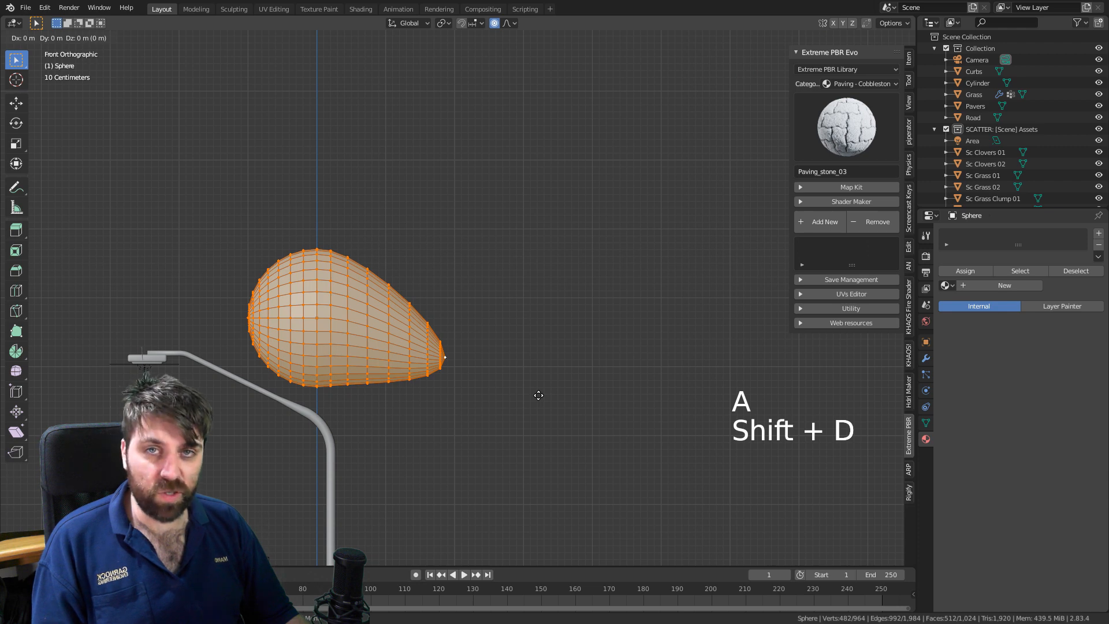
pyautogui.press('x')
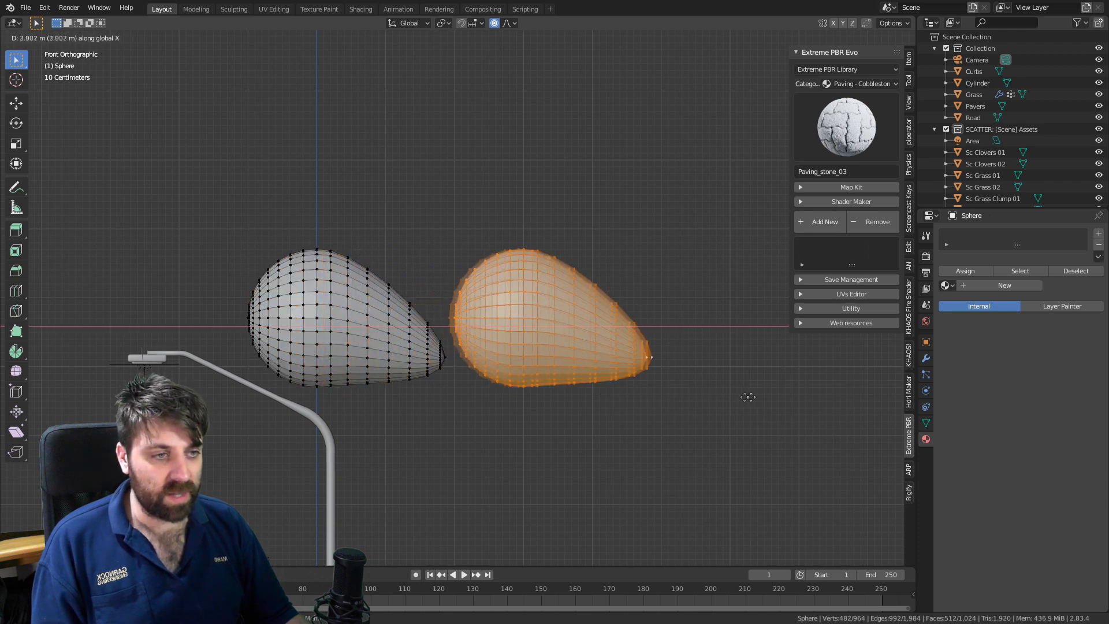
pyautogui.click(831, 396)
# Rotate the duplicated teardrop 180° about the global Z axis to face the original, and return to Object Mode.
pyautogui.press('r')
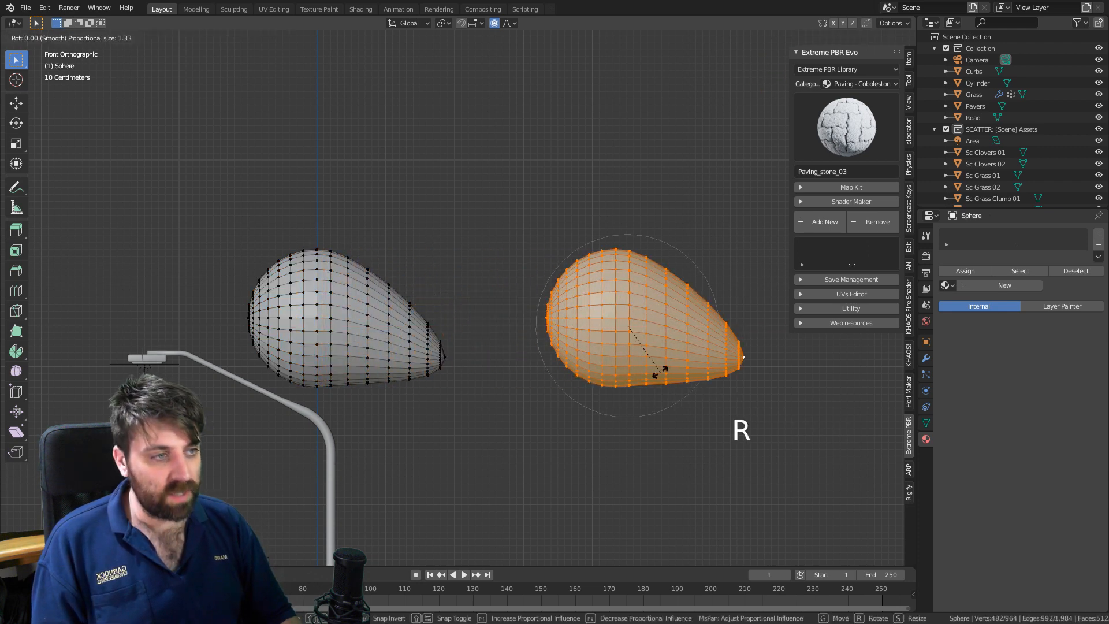
pyautogui.press('z')
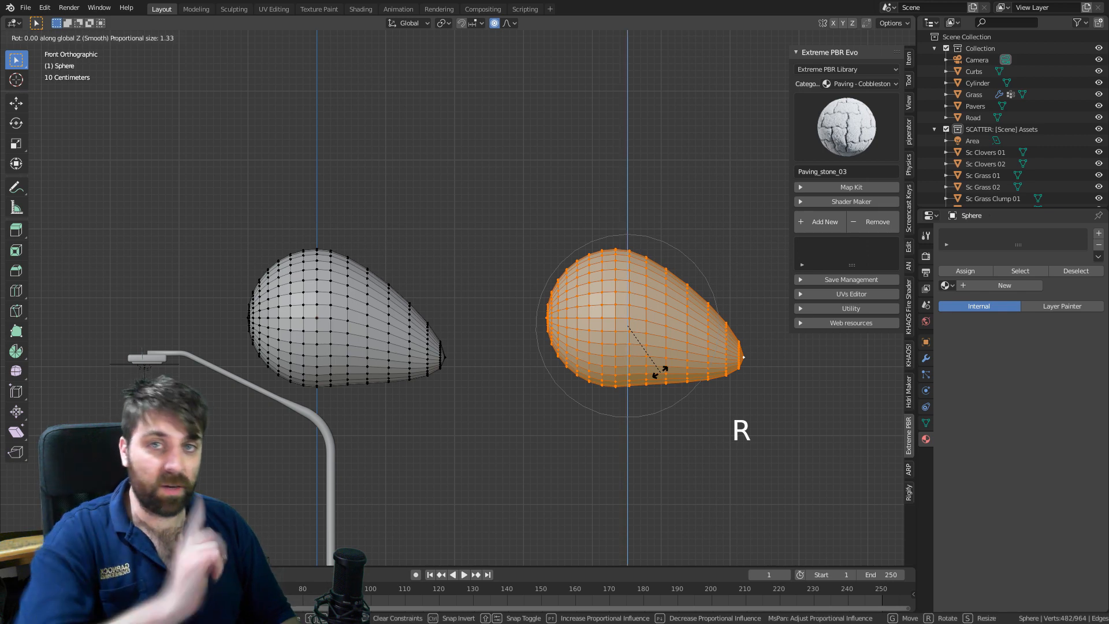
pyautogui.write('180')
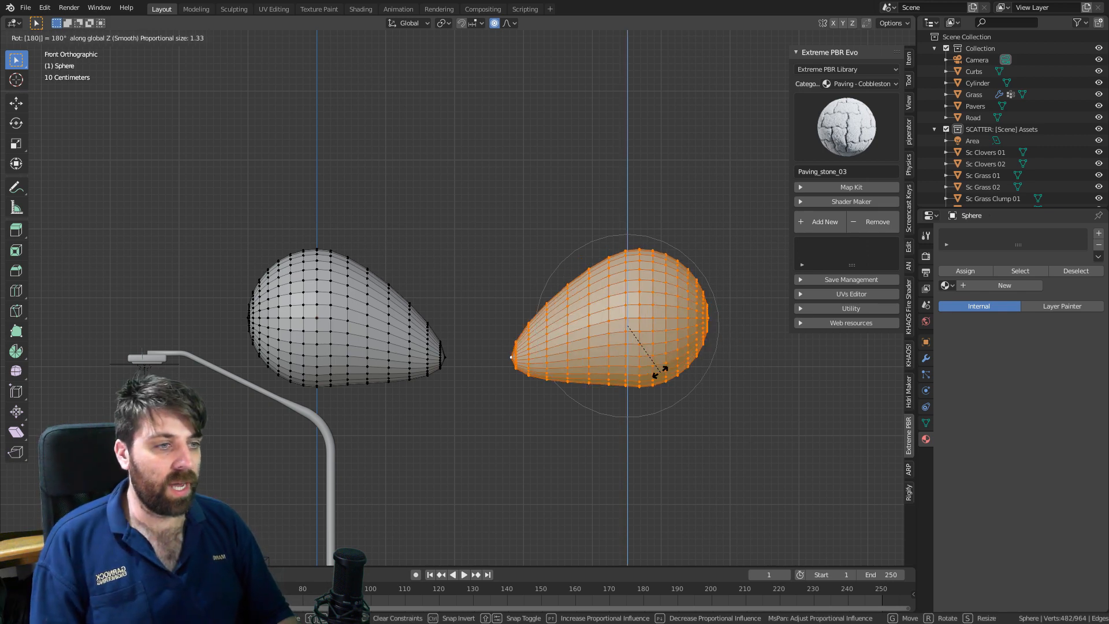
pyautogui.press('Return')
pyautogui.scroll(-2, 632, 426)
pyautogui.press('Tab')
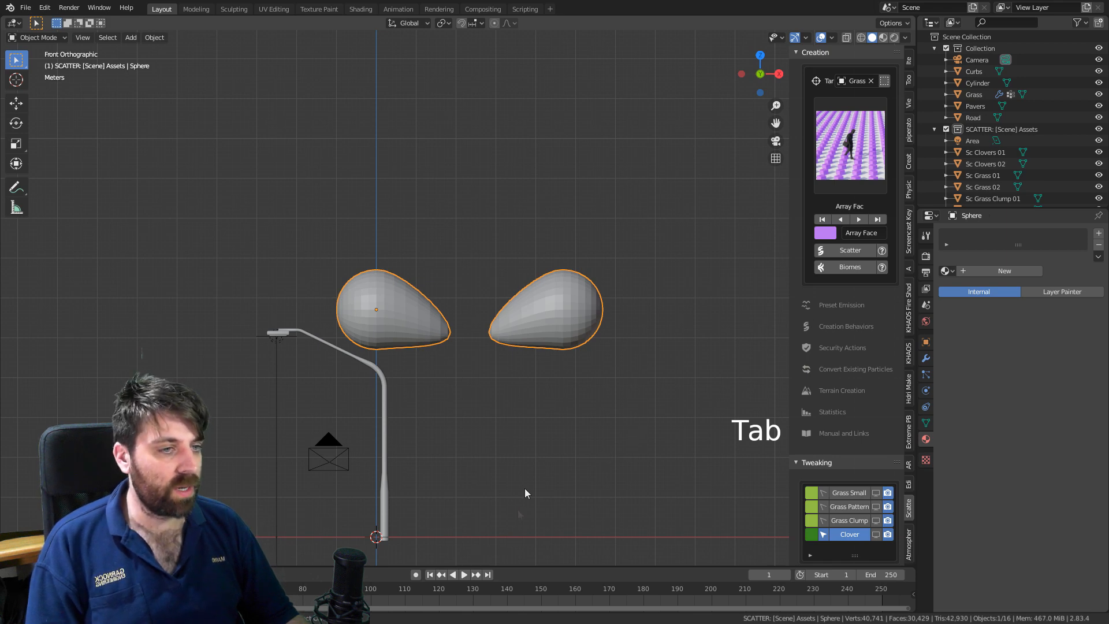
# Create a new material named Eyes for the teardrop object and set its surface shader to Emission.
pyautogui.click(981, 272)
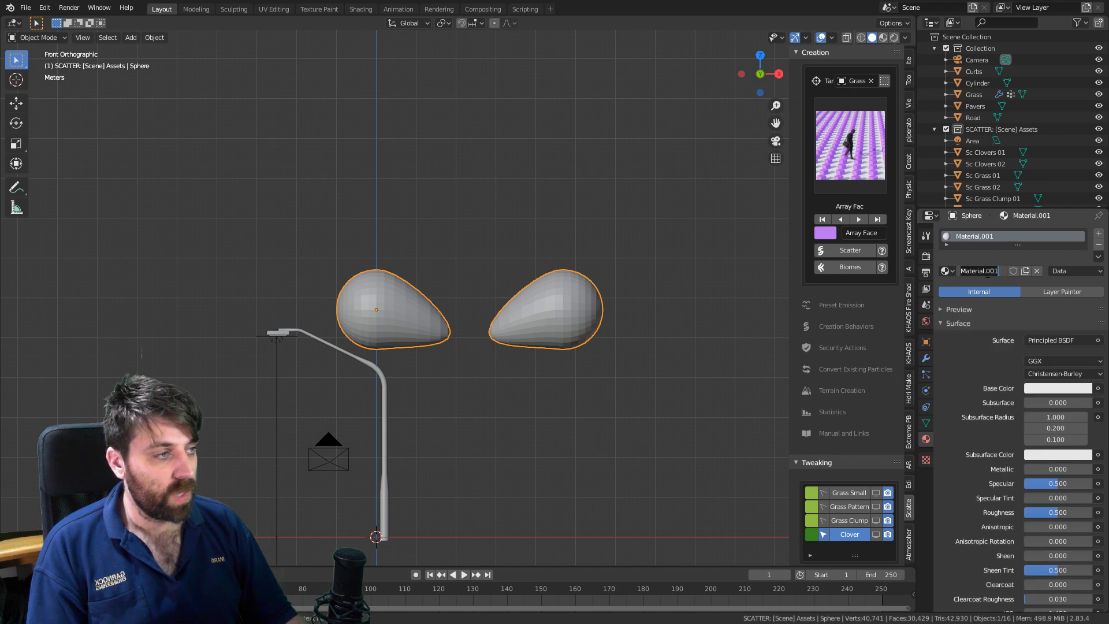
pyautogui.write('Eyes')
pyautogui.press('Return')
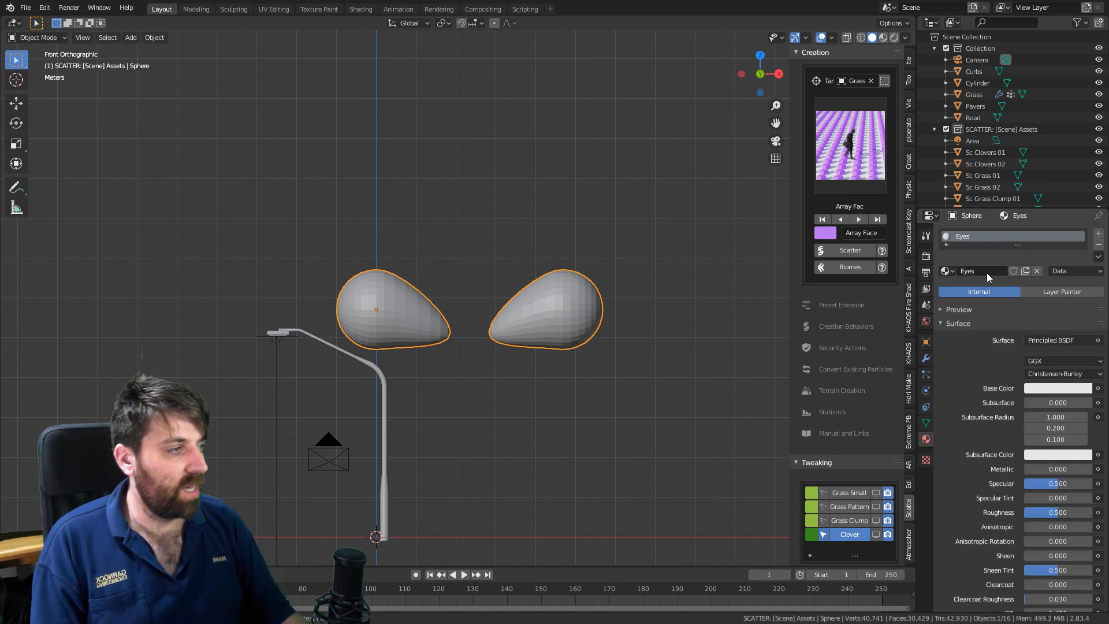
pyautogui.click(1066, 341)
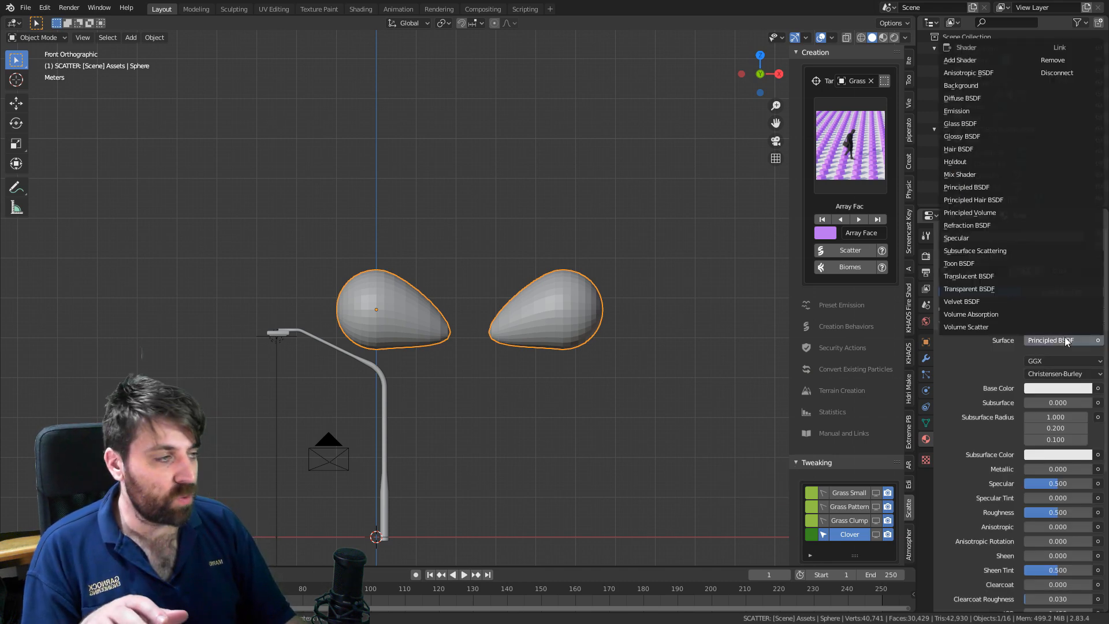
pyautogui.click(959, 111)
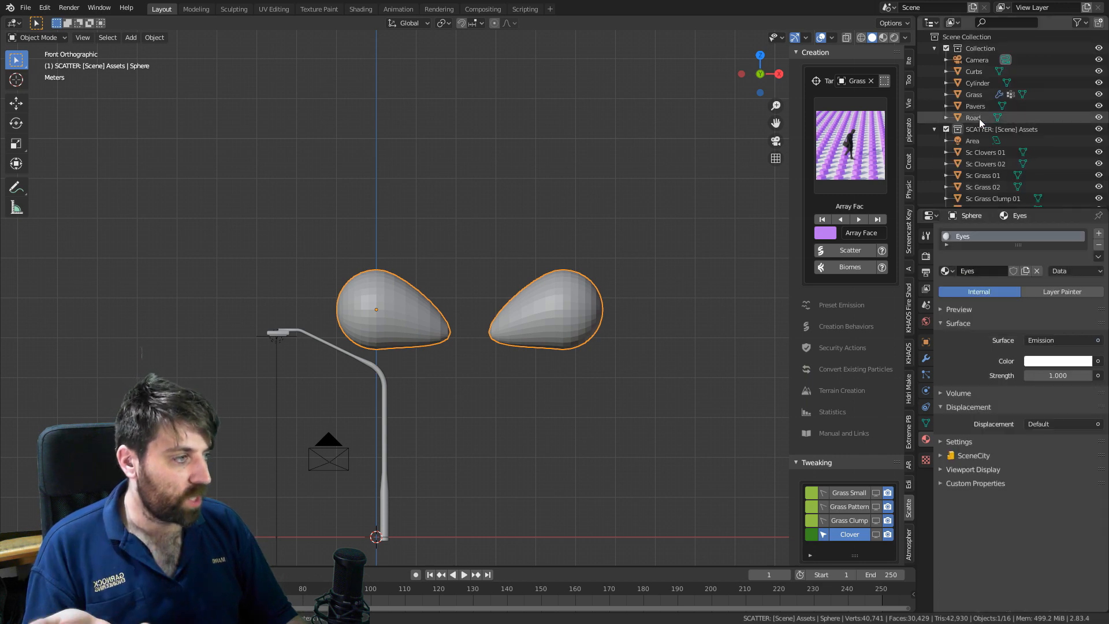
# Set the Eyes material's emission color to red and its strength to 3.
pyautogui.click(1076, 365)
pyautogui.moveTo(1038, 268); pyautogui.dragTo(1031, 281)
pyautogui.click(1057, 376)
pyautogui.write('3')
pyautogui.press('Return')
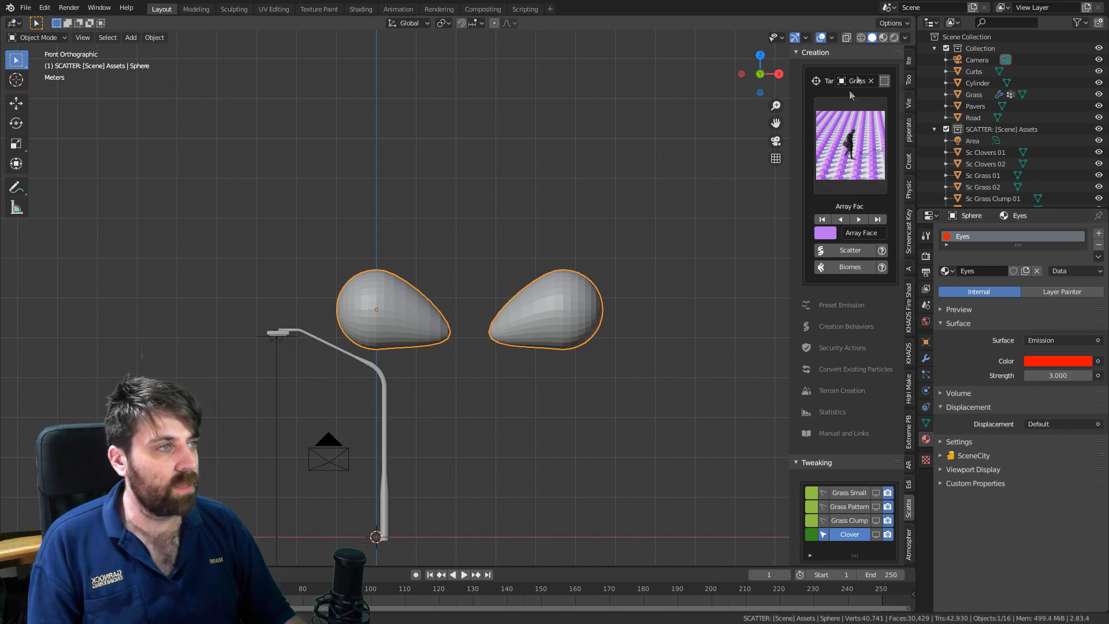
# Preview the scene in Rendered shading and set the Eyes material's emission strength to 1.
pyautogui.click(894, 37)
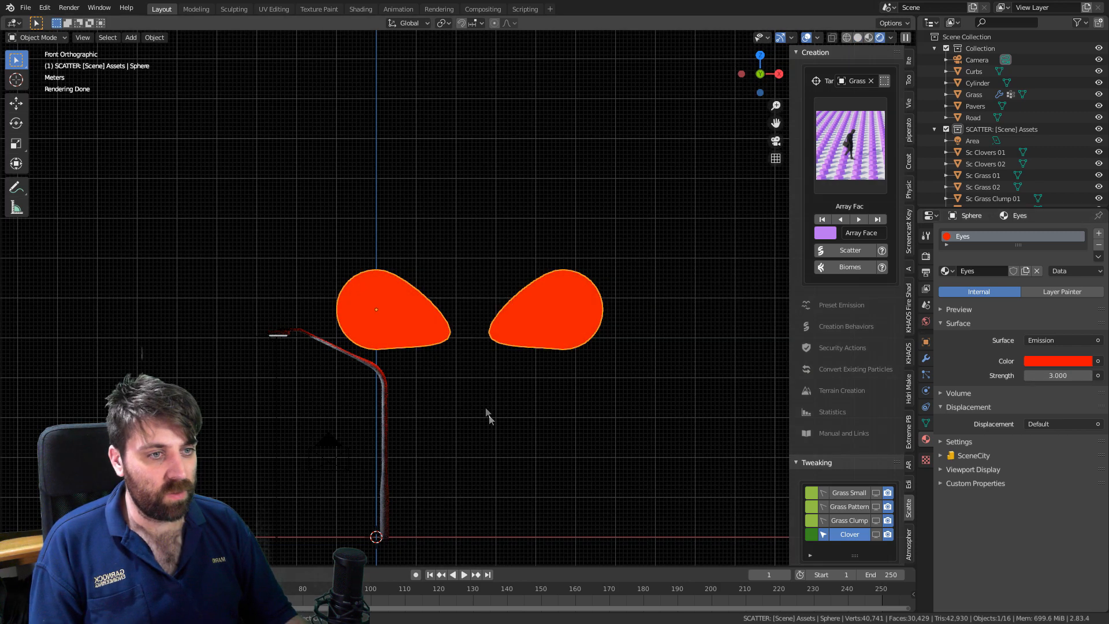
pyautogui.scroll(-3, 479, 400)
pyautogui.moveTo(421, 396); pyautogui.dragTo(324, 332, button='middle')
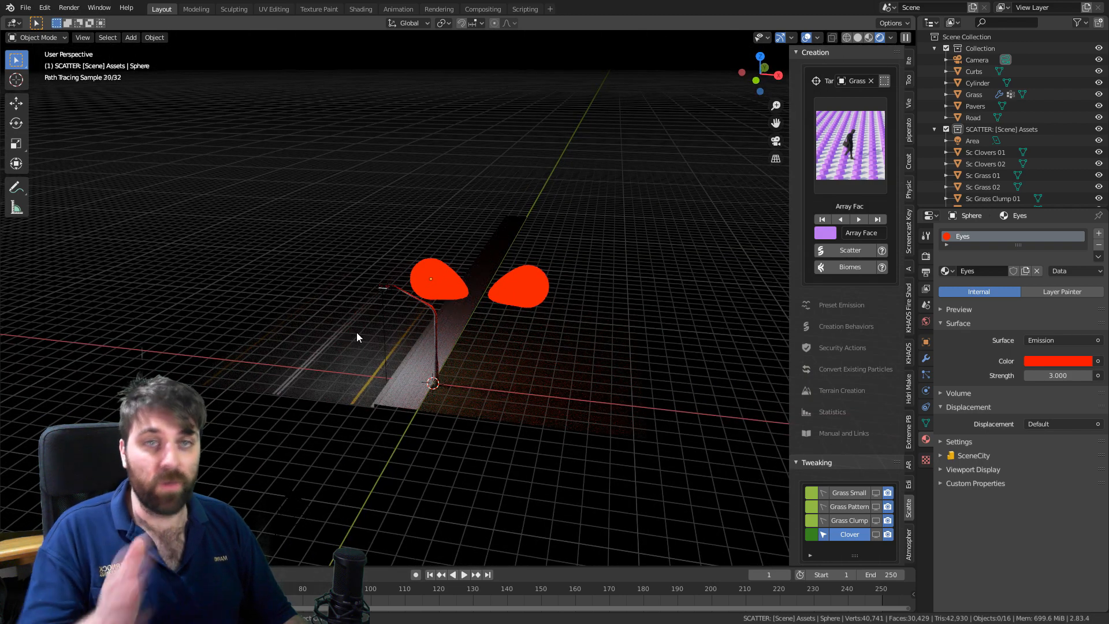
pyautogui.click(1063, 376)
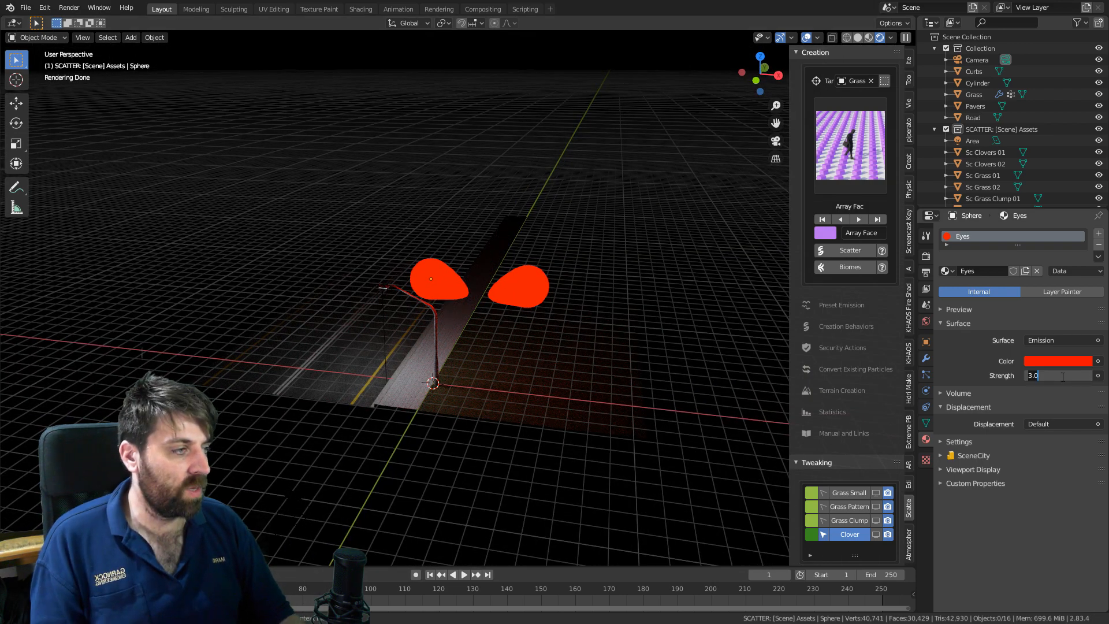
pyautogui.write('1')
pyautogui.press('Return')
# Return the viewport to Solid shading and move the eyes object down below the ground, out of the way.
pyautogui.moveTo(429, 332); pyautogui.dragTo(439, 319, button='middle')
pyautogui.scroll(2, 439, 319)
pyautogui.press('Tab')
pyautogui.press('Tab')
pyautogui.moveTo(498, 300); pyautogui.dragTo(501, 277, button='middle')
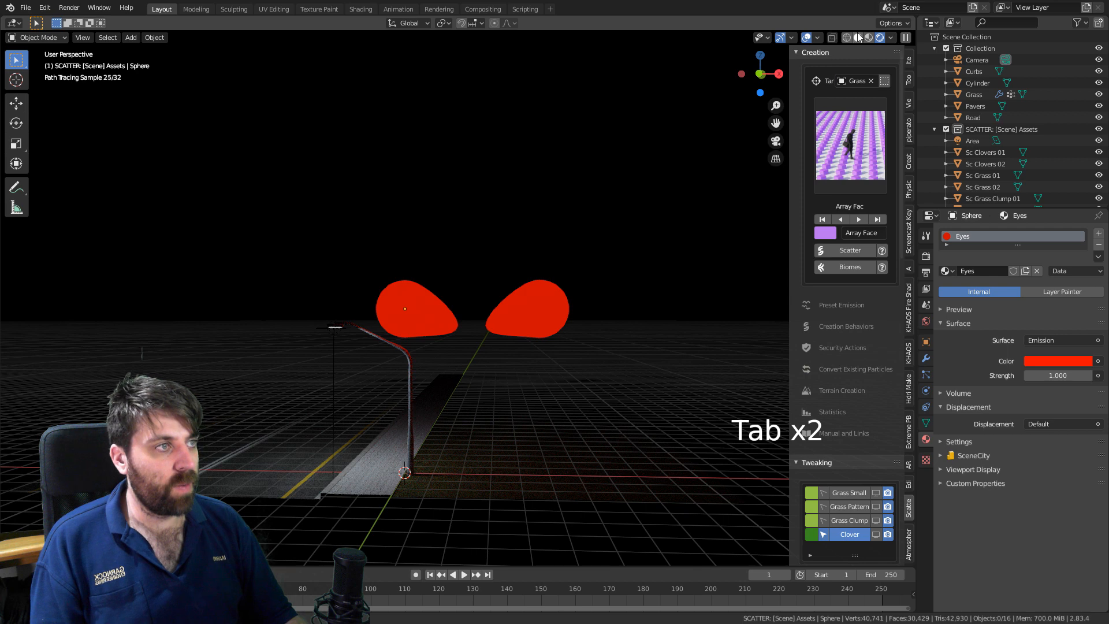
pyautogui.click(859, 37)
pyautogui.moveTo(539, 342); pyautogui.dragTo(546, 193, button='middle')
pyautogui.press('g')
pyautogui.press('z')
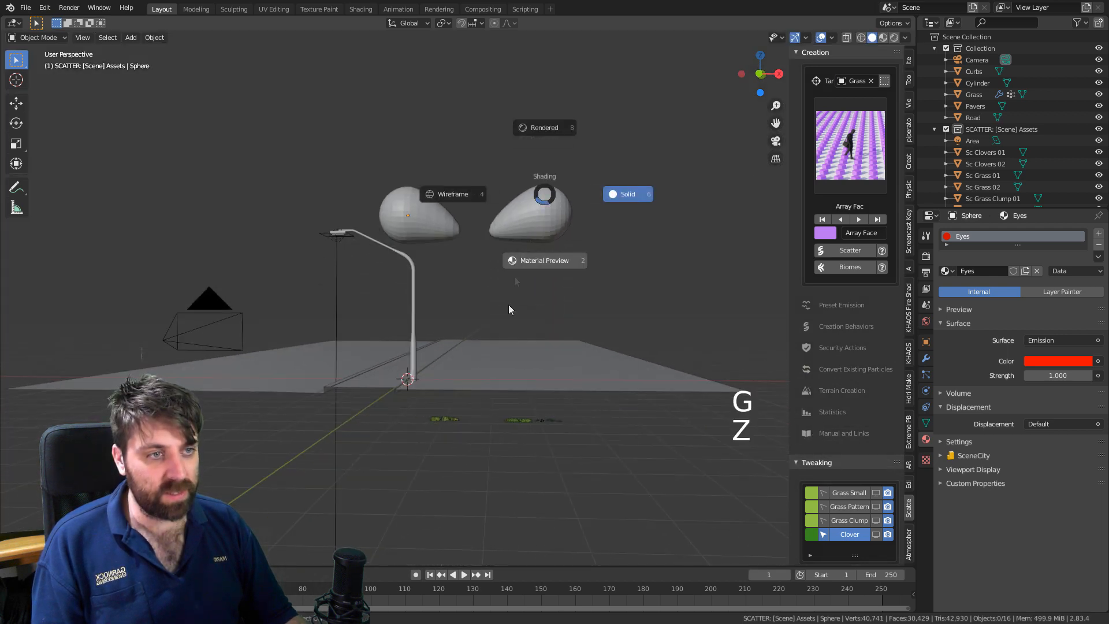
pyautogui.press('Escape')
pyautogui.click(521, 224)
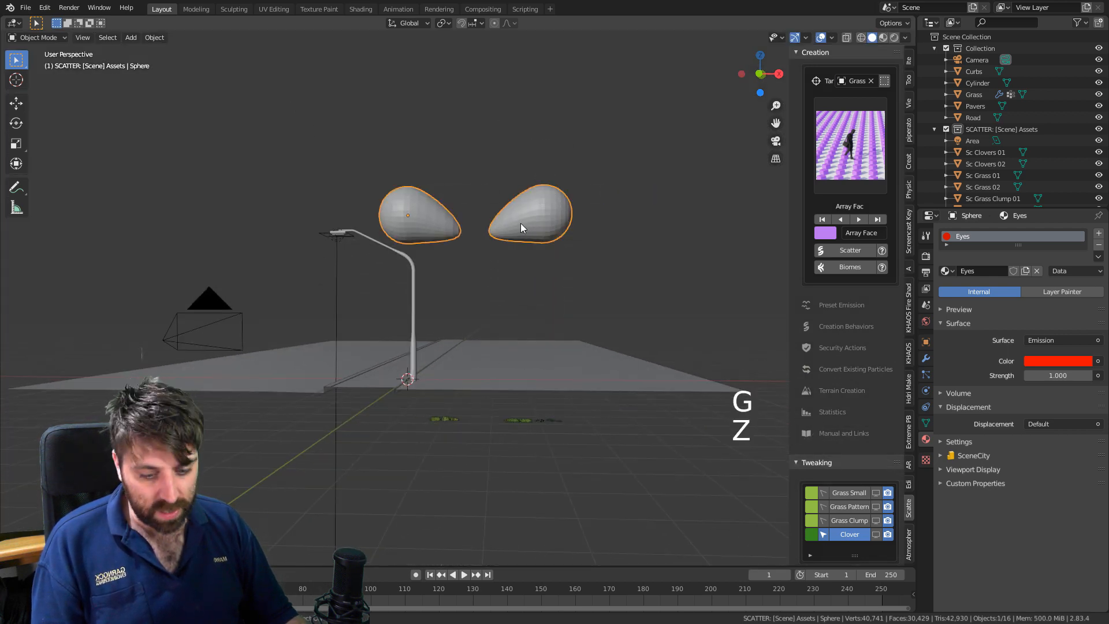
pyautogui.press('g')
pyautogui.click(509, 500)
# Add a cube mesh at the 3D cursor beside the base of the street lamp.
pyautogui.moveTo(509, 501); pyautogui.dragTo(408, 465, button='middle')
pyautogui.keyDown('shift'); pyautogui.moveTo(467, 436); pyautogui.dragTo(306, 437, button='middle'); pyautogui.keyUp('shift')
pyautogui.hotkey('shift', 'a')
pyautogui.moveTo(304, 387)
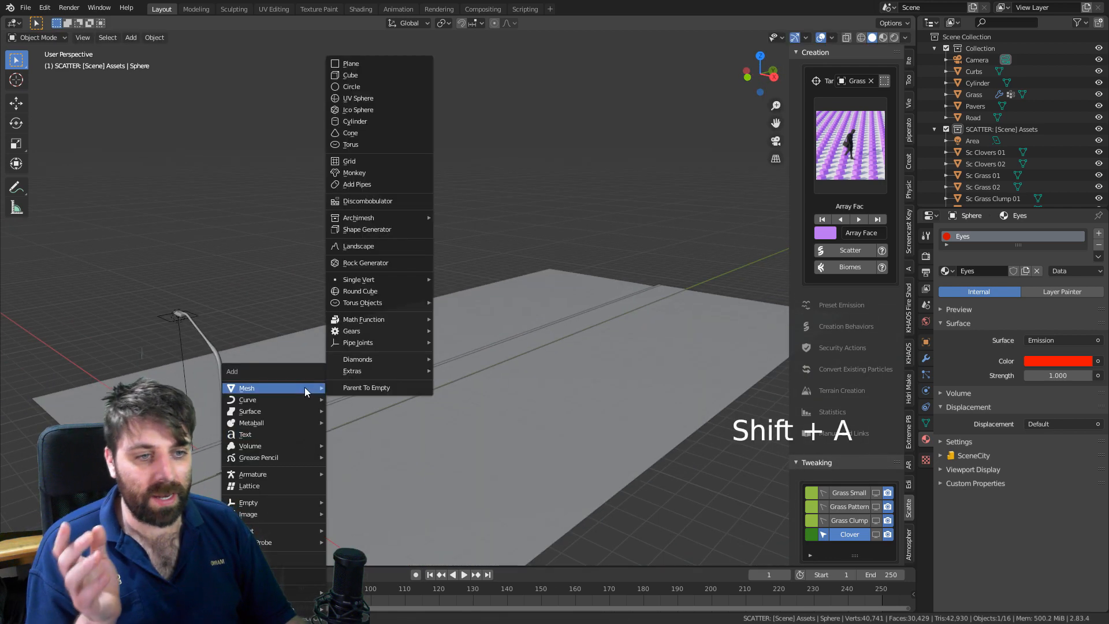
pyautogui.click(390, 75)
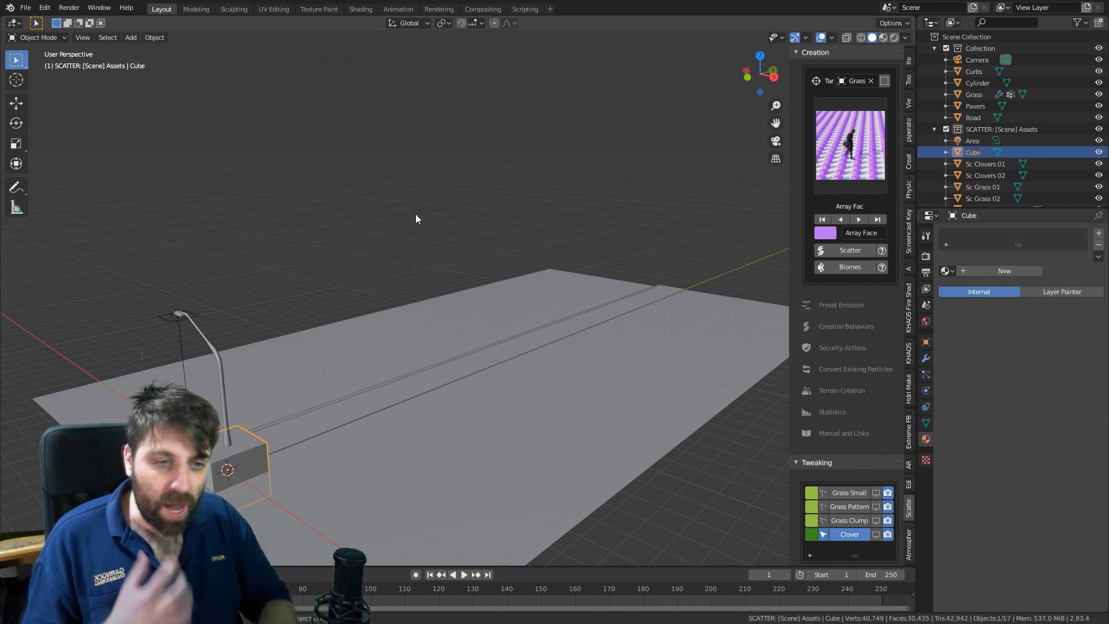
# Reposition the cube from the top view, and raise it about 2.77 m along the global Z axis.
pyautogui.press('KP_7')
pyautogui.press('g')
pyautogui.click(354, 166)
pyautogui.moveTo(353, 166); pyautogui.dragTo(435, 369, button='middle')
pyautogui.press('g')
pyautogui.press('z')
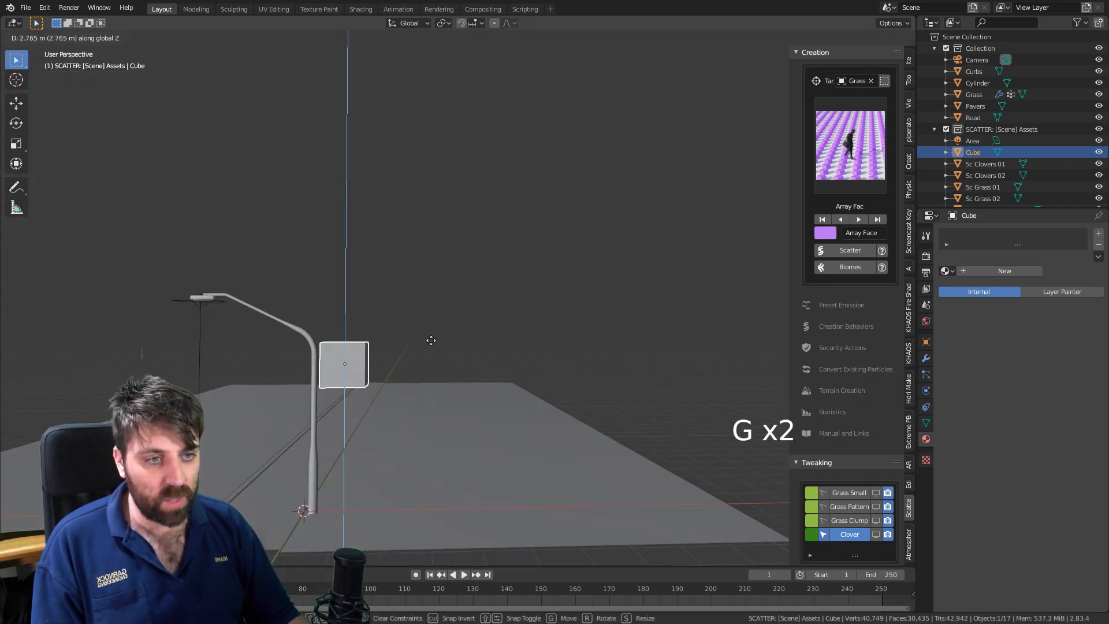
pyautogui.click(431, 341)
# In the camera view, lower the cube to just above the horizon, beside the lamp post.
pyautogui.press('KP_0')
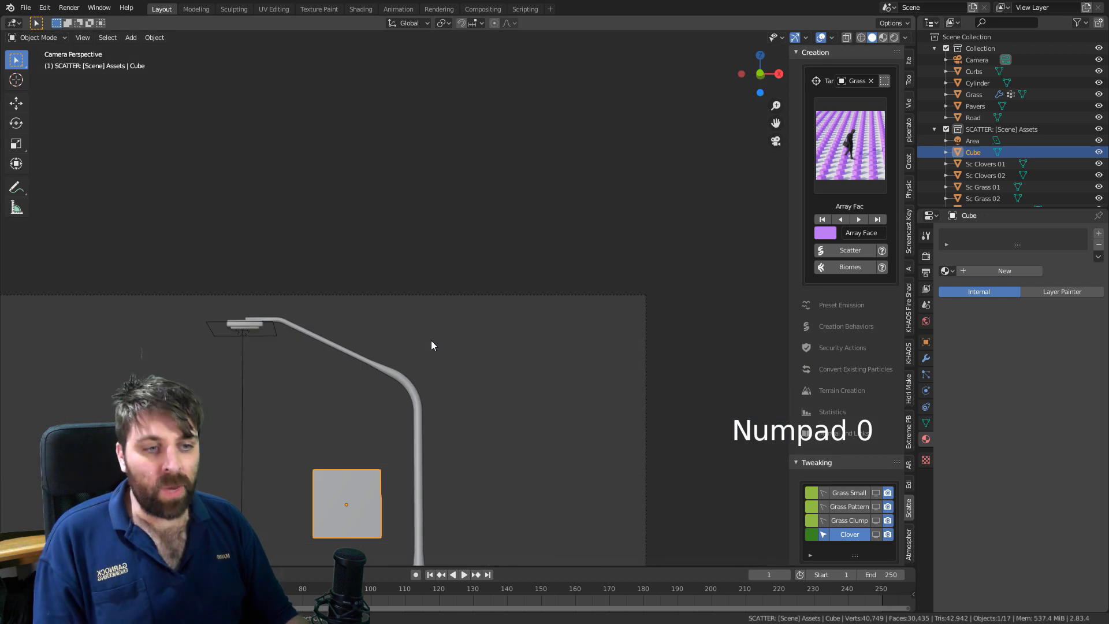
pyautogui.scroll(-2, 431, 341)
pyautogui.keyDown('shift'); pyautogui.moveTo(439, 429); pyautogui.dragTo(446, 365, button='middle'); pyautogui.keyUp('shift')
pyautogui.press('g')
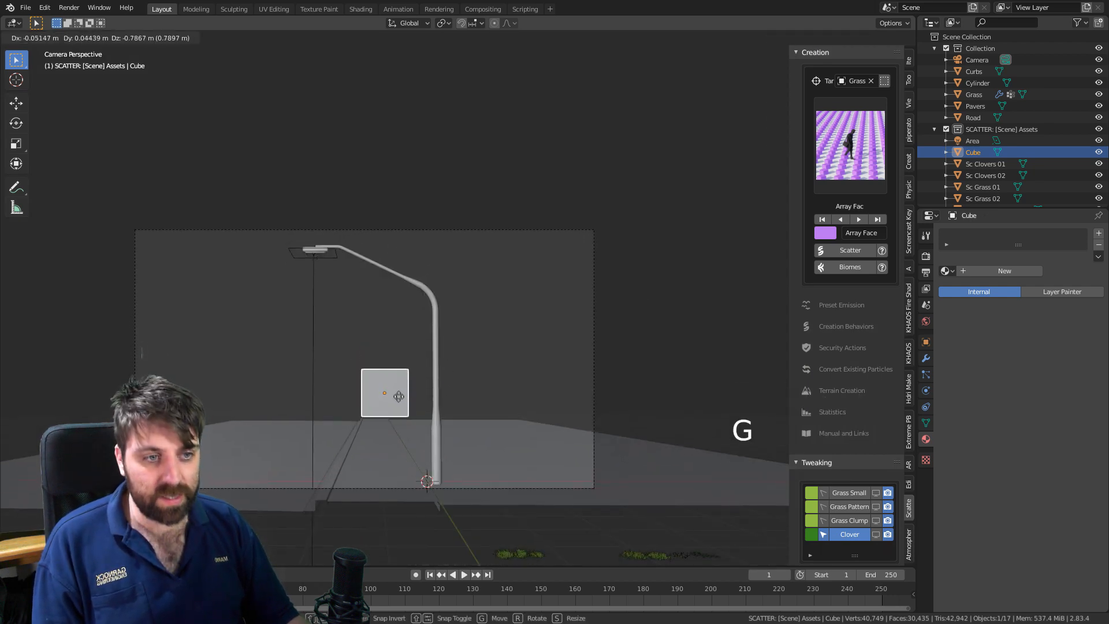
pyautogui.click(400, 390)
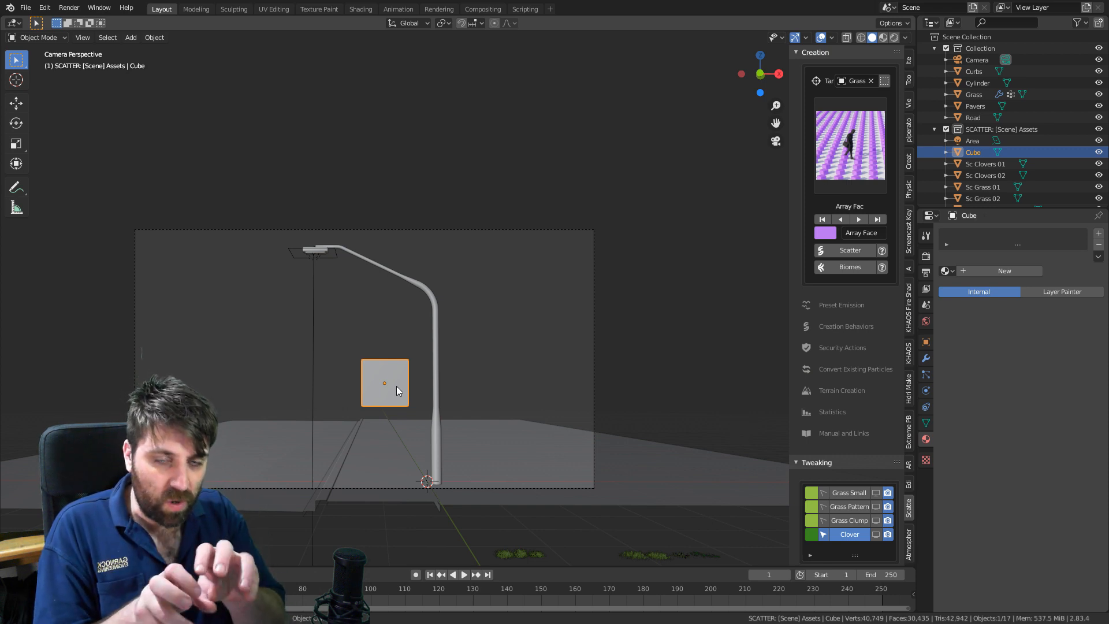
# In Edit Mode, stretch the cube along X beyond the camera frame's width and enlarge it slightly along Z, with proportional editing toggled off at the end.
pyautogui.press('Tab')
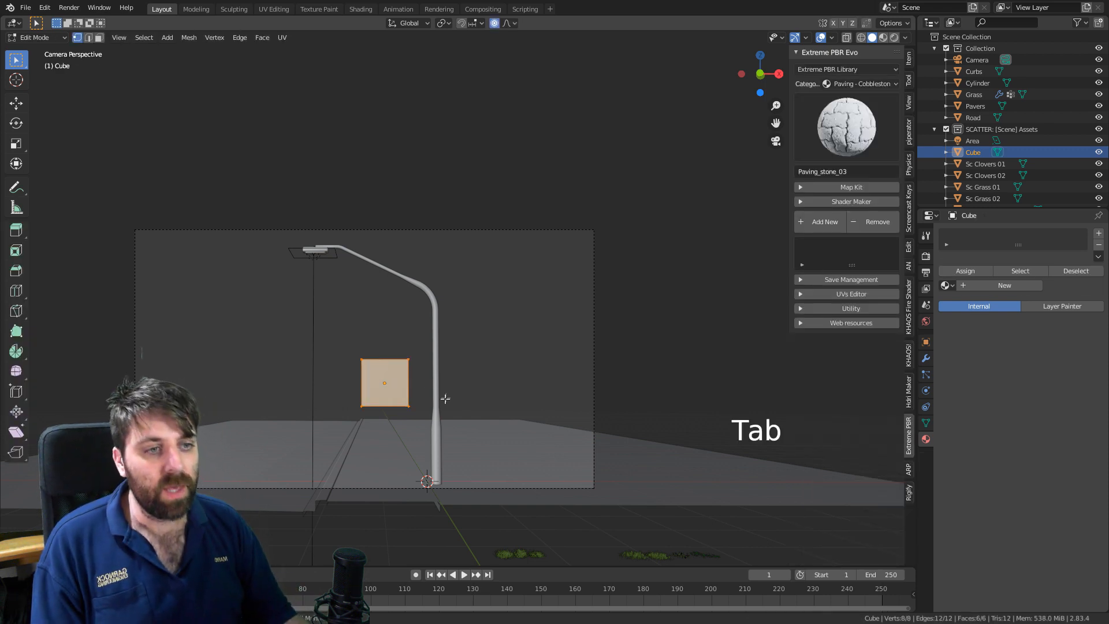
pyautogui.press('s')
pyautogui.press('x')
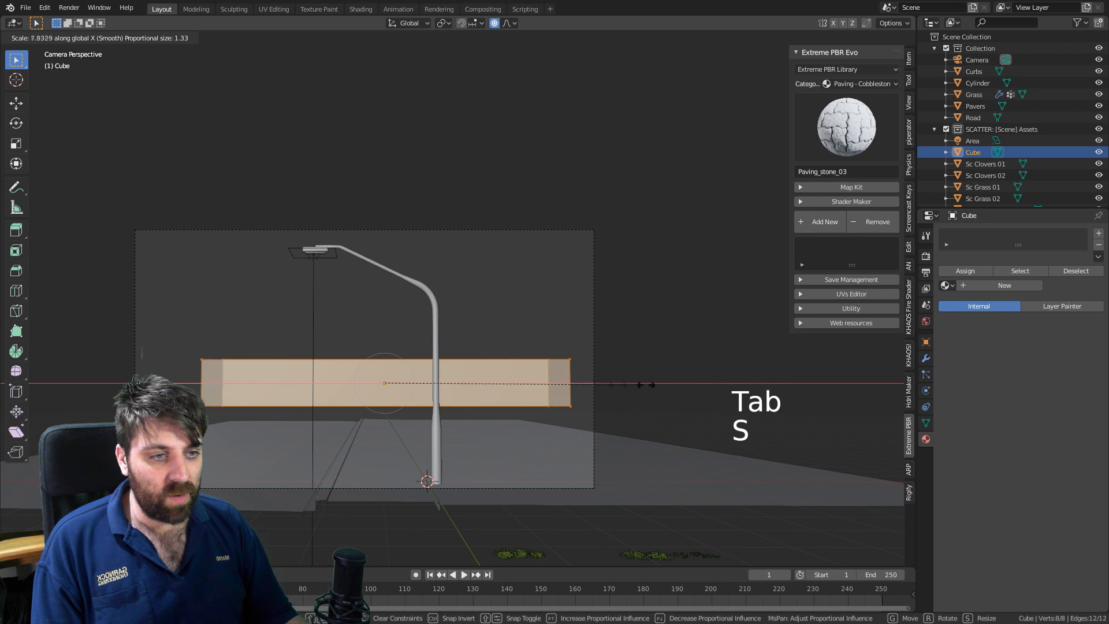
pyautogui.click(749, 386)
pyautogui.press('s')
pyautogui.press('z')
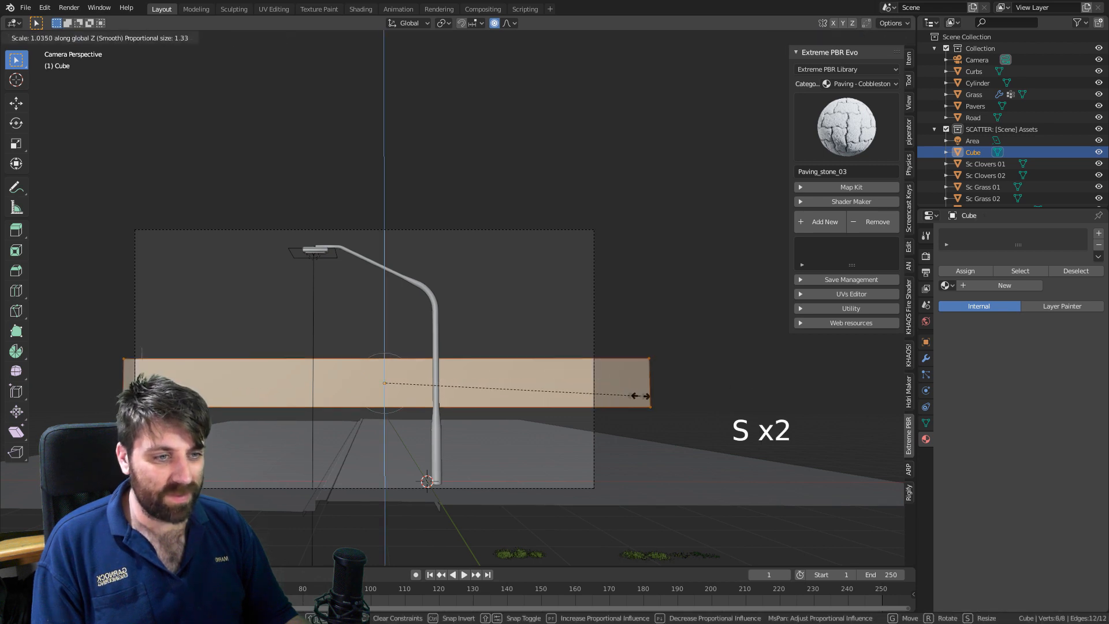
pyautogui.click(617, 396)
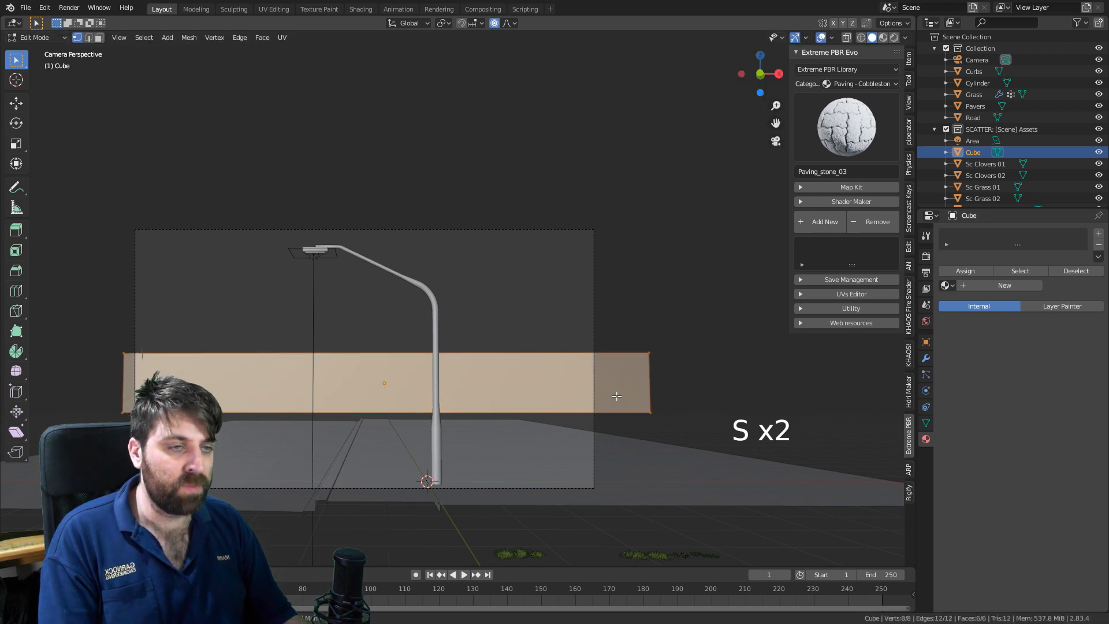
pyautogui.press('o')
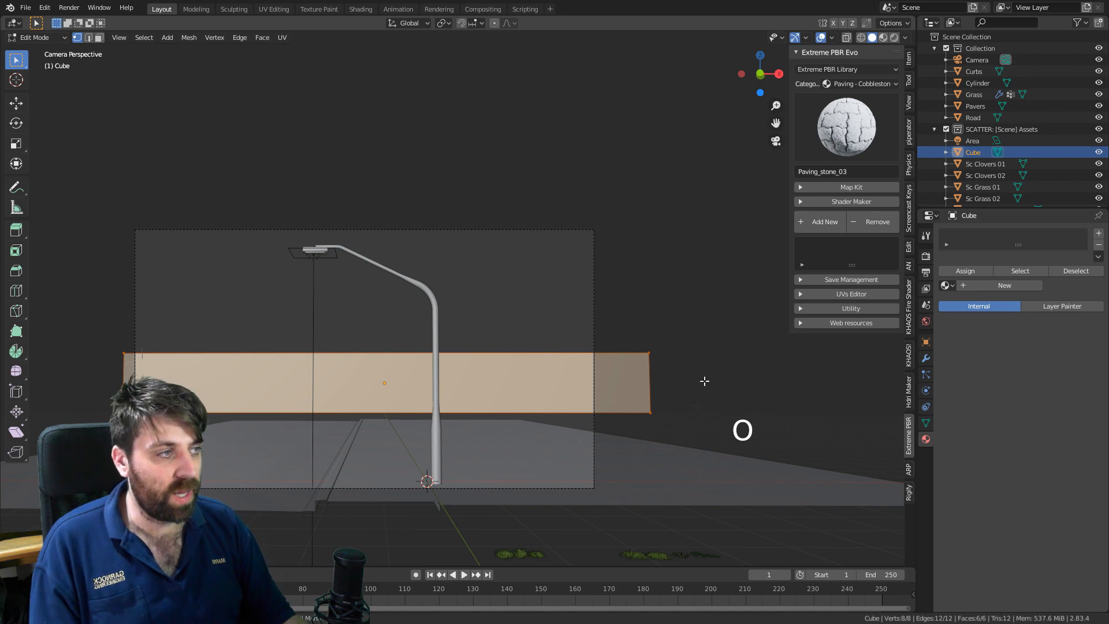
# Leave Edit Mode and add an emitter particle system to the cube with 100 particles and emission ending at frame 1.
pyautogui.press('Tab')
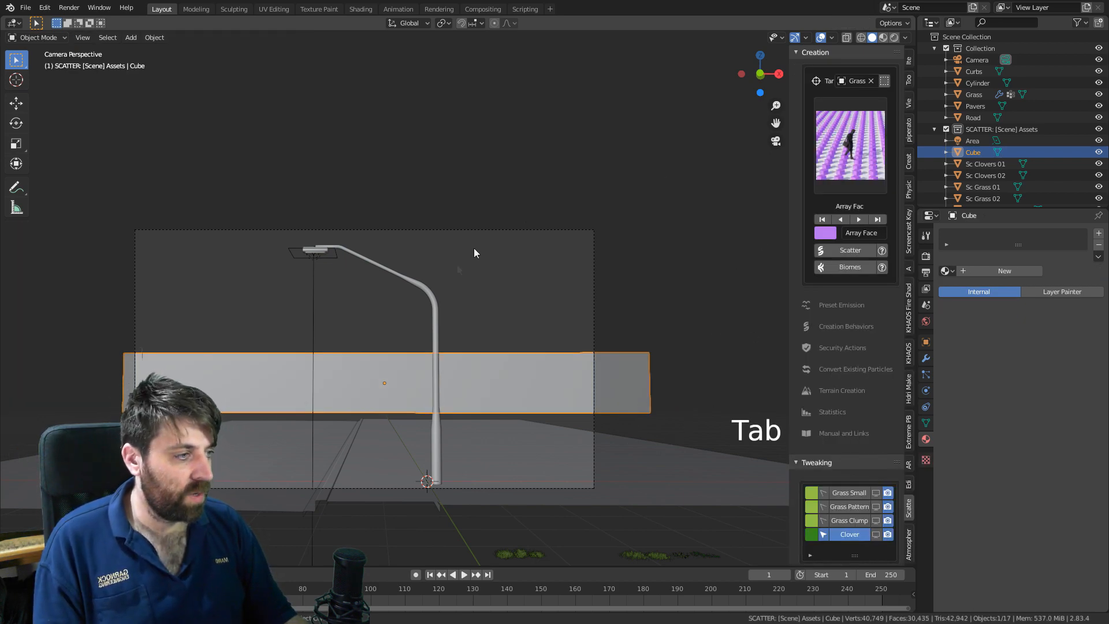
pyautogui.click(927, 375)
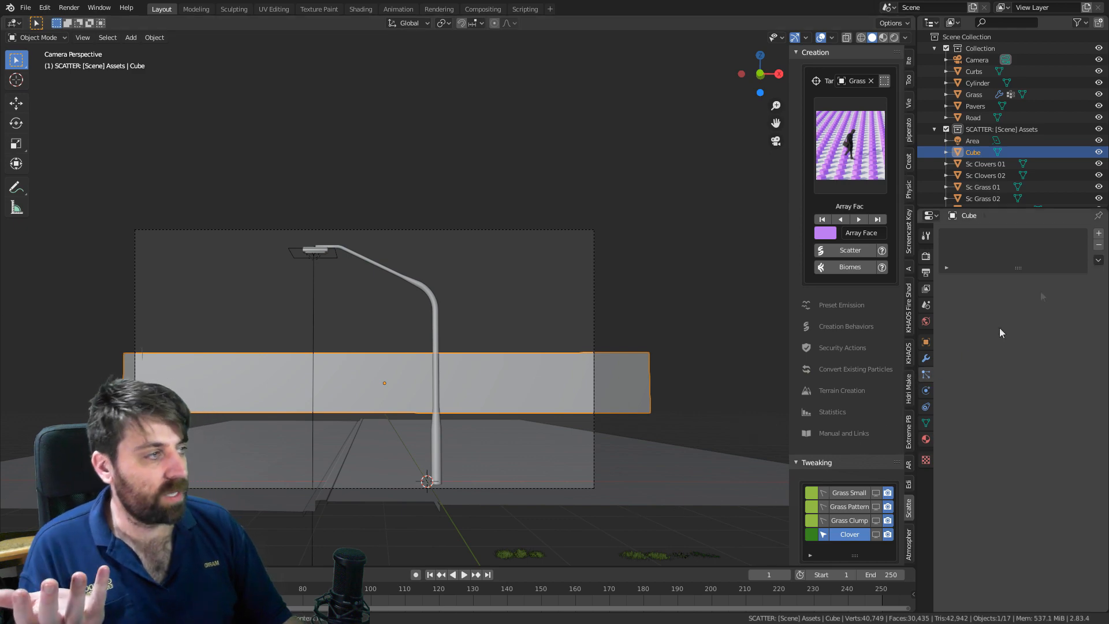
pyautogui.click(1098, 234)
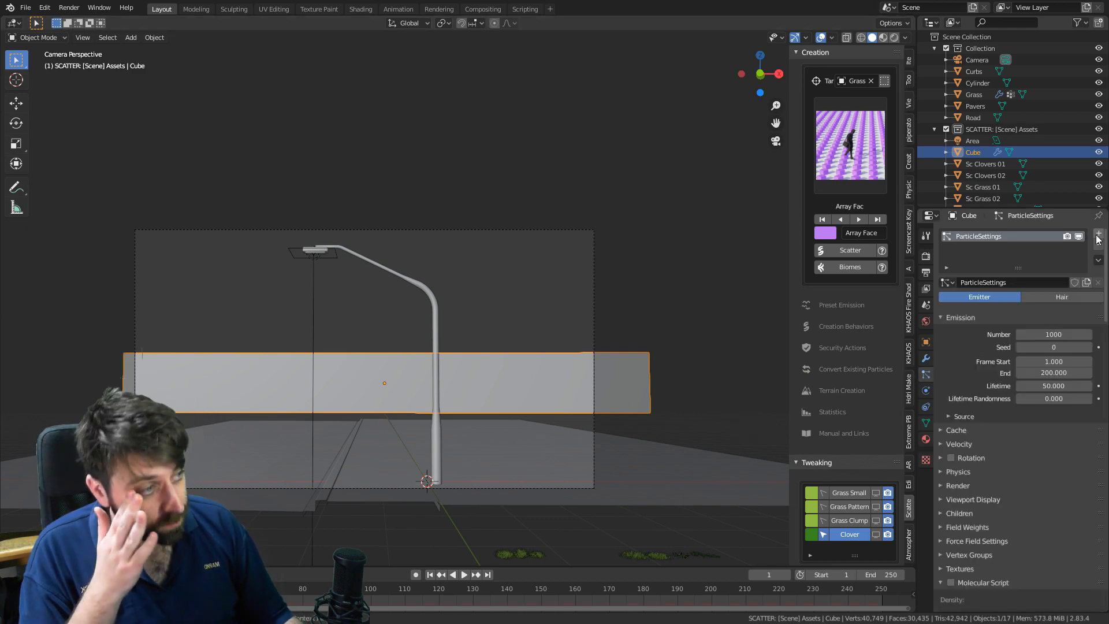
pyautogui.click(1049, 337)
pyautogui.write('100')
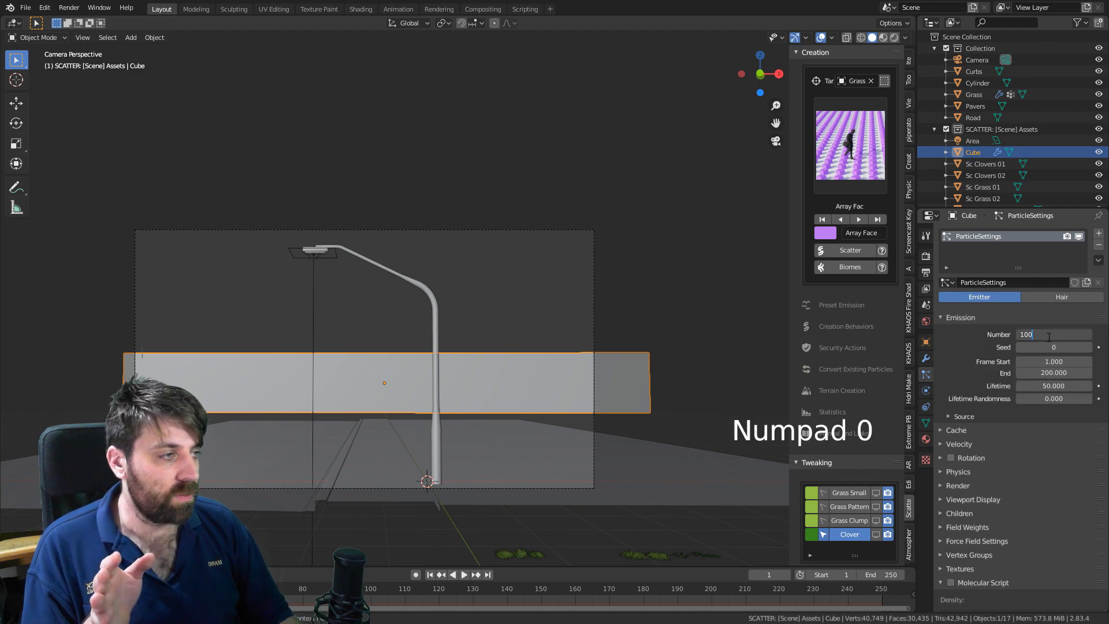
pyautogui.press('Return')
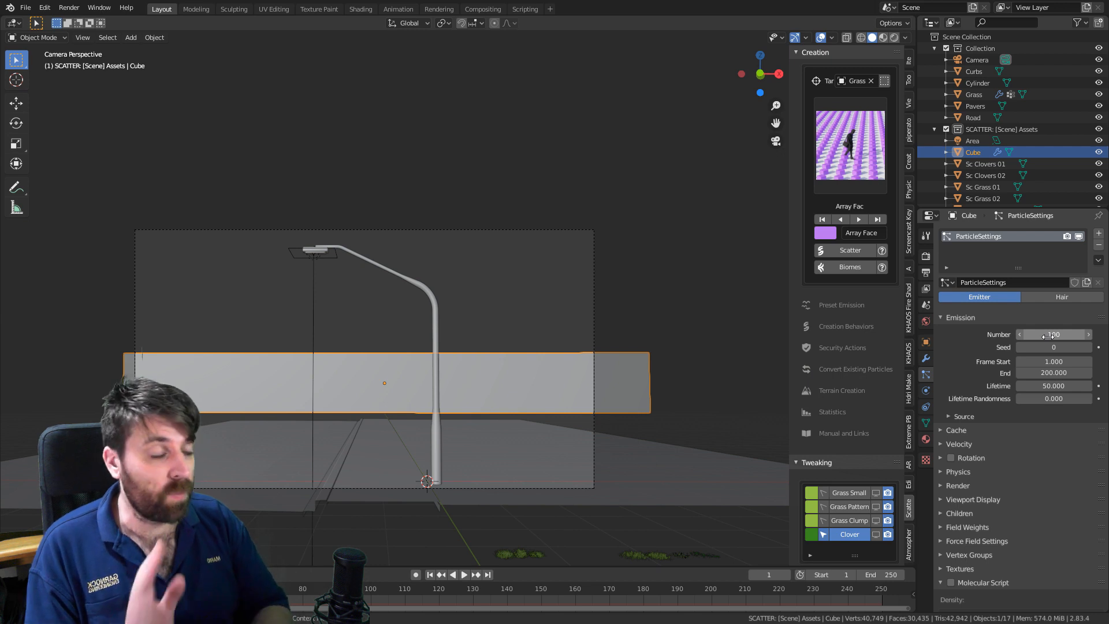
pyautogui.click(1054, 374)
pyautogui.write('1')
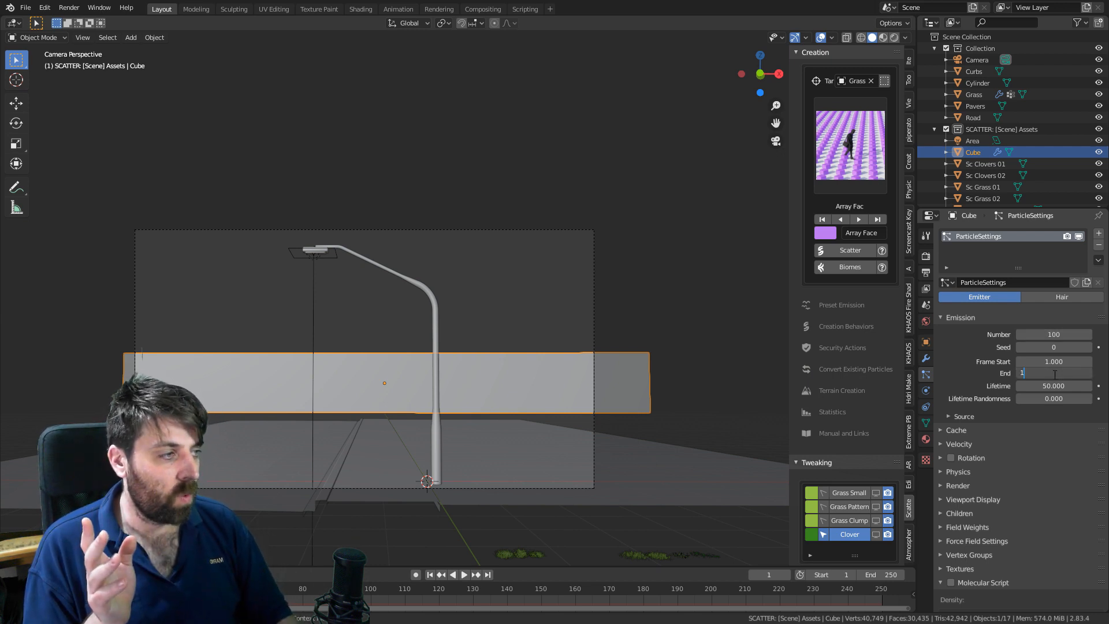
pyautogui.press('Return')
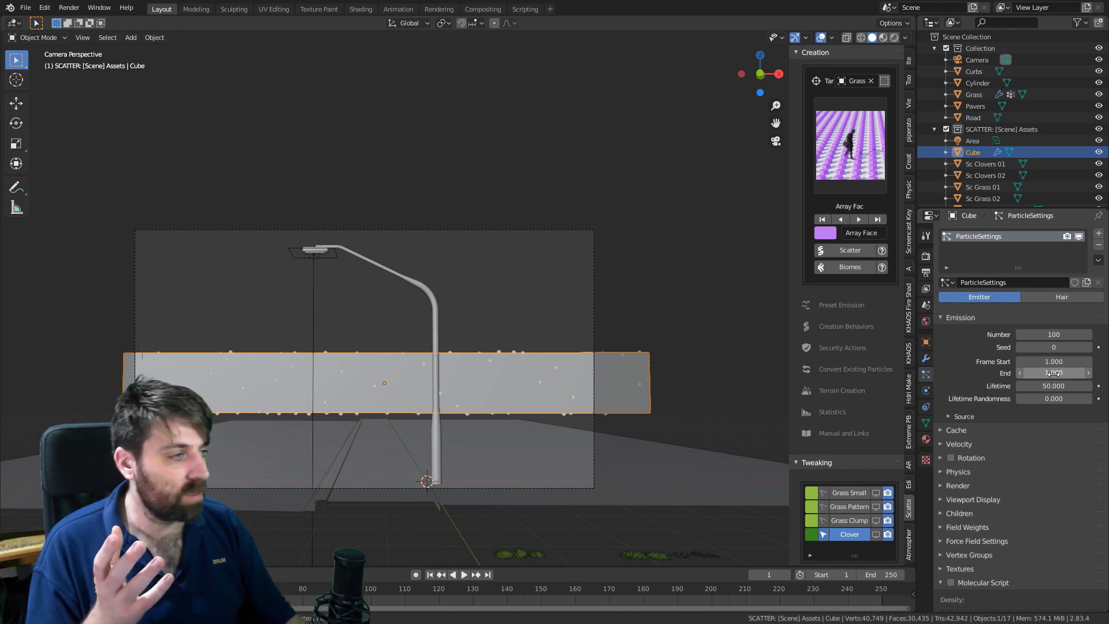
# Make the particles emit from the cube's Volume with Random distribution.
pyautogui.click(949, 417)
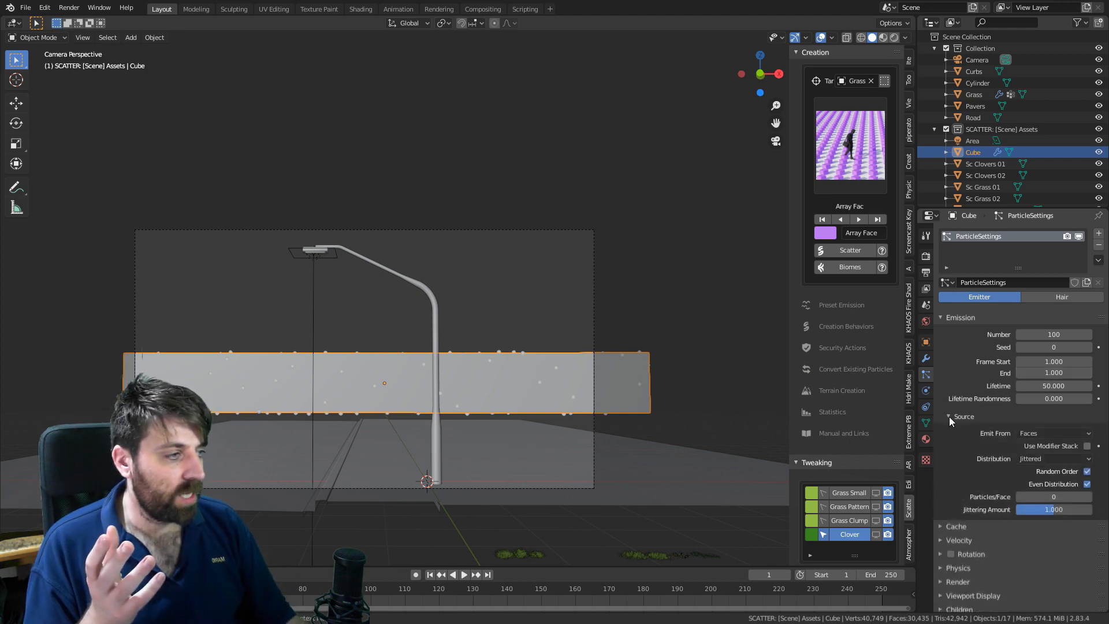
pyautogui.click(1058, 432)
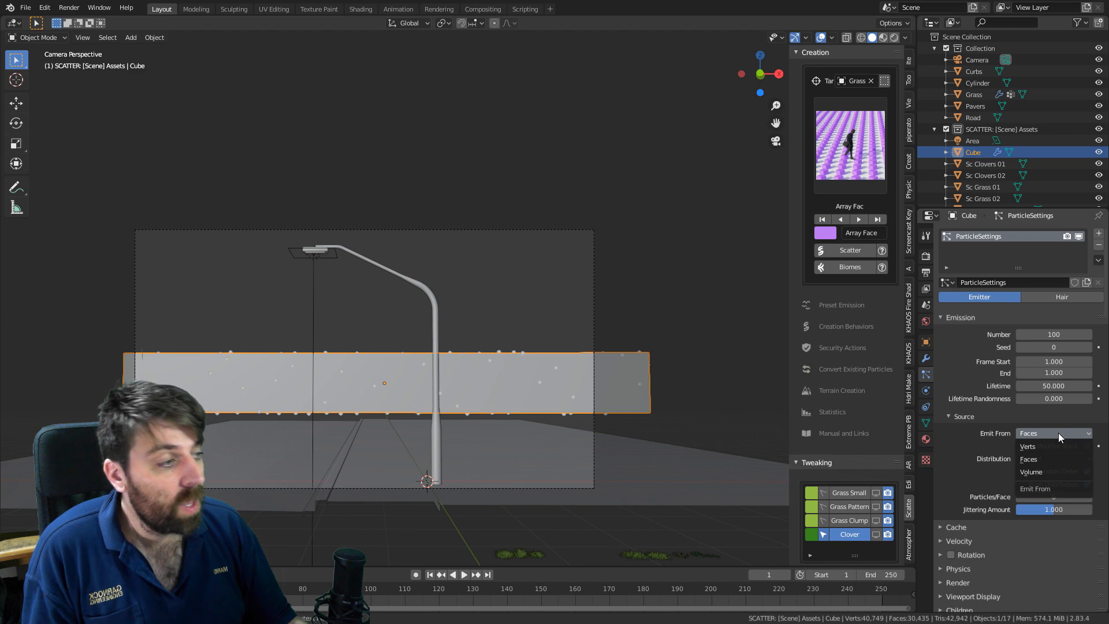
pyautogui.click(1050, 473)
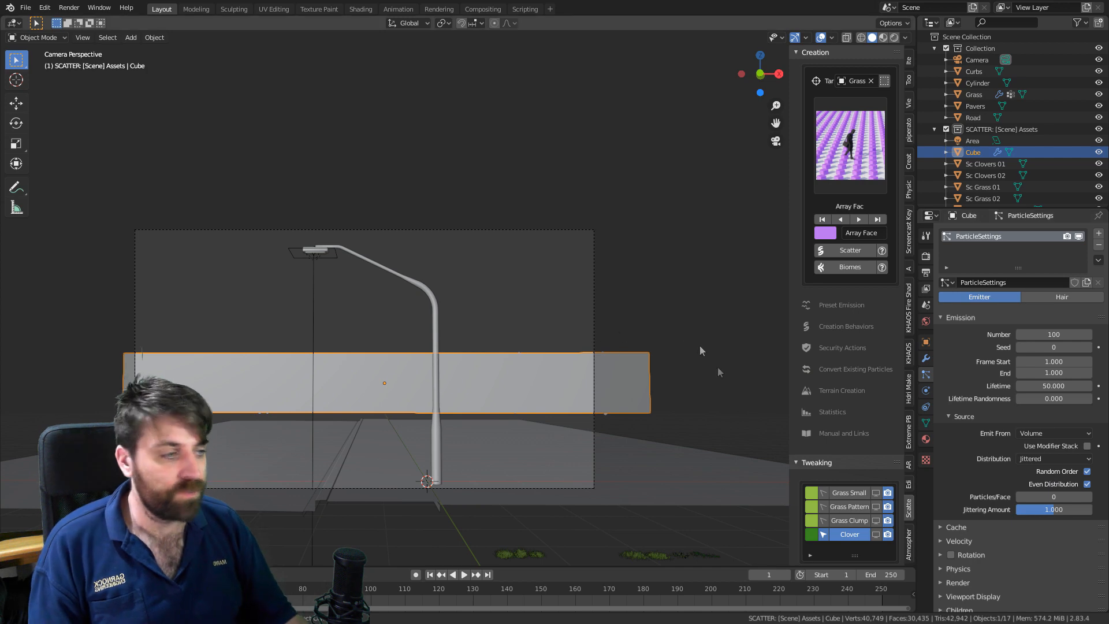
pyautogui.click(1042, 459)
pyautogui.click(1037, 485)
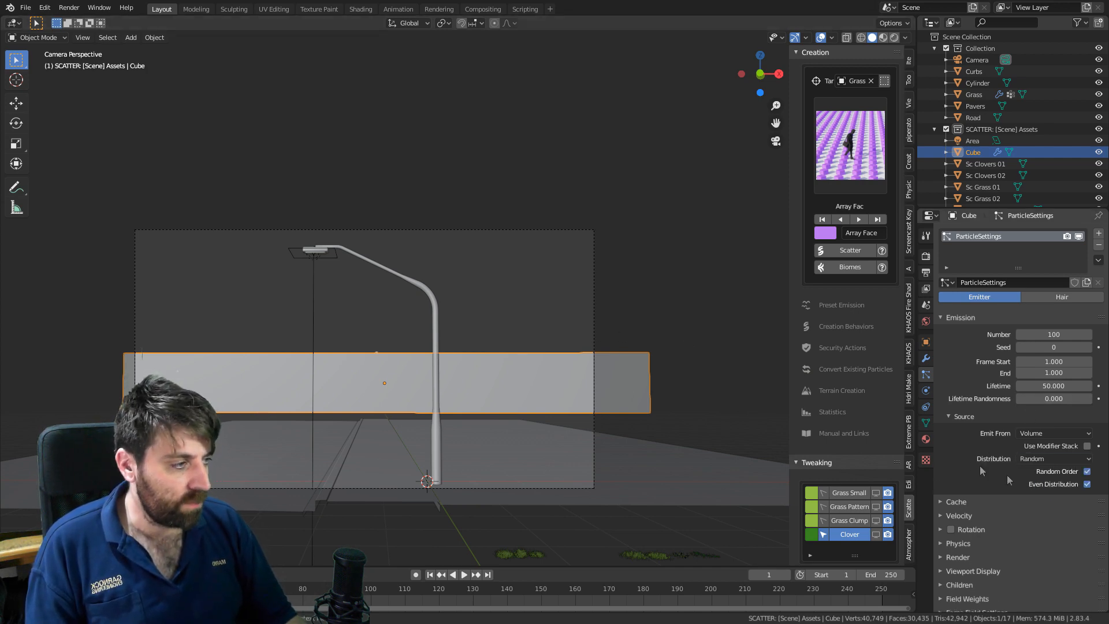
# Enable Rotation in the cube's particle settings.
pyautogui.scroll(-1, 970, 460)
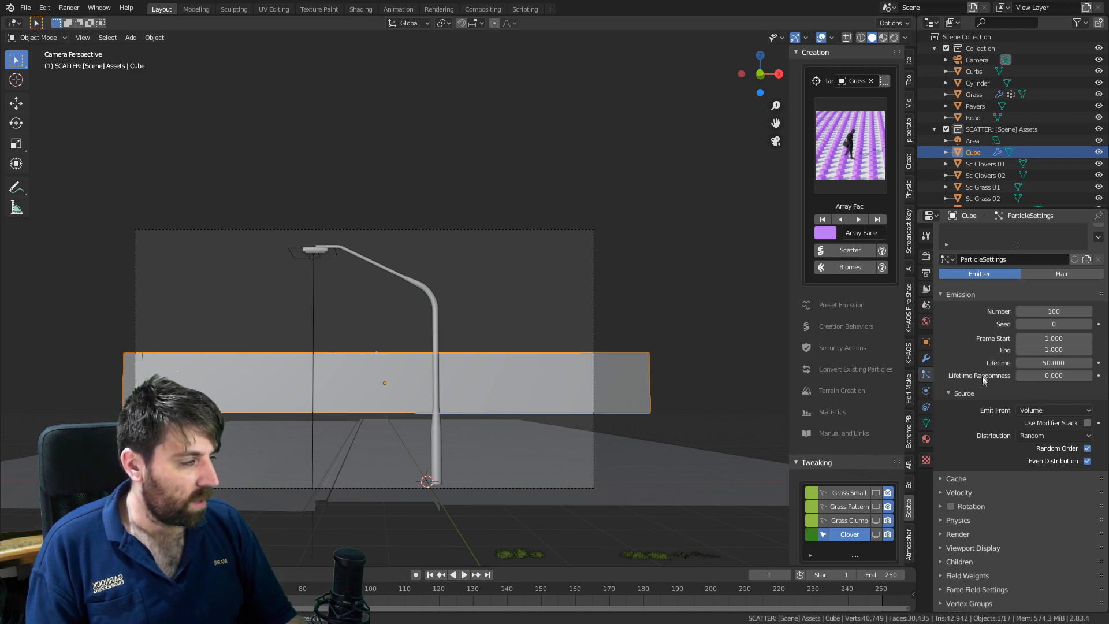
pyautogui.scroll(-1, 952, 426)
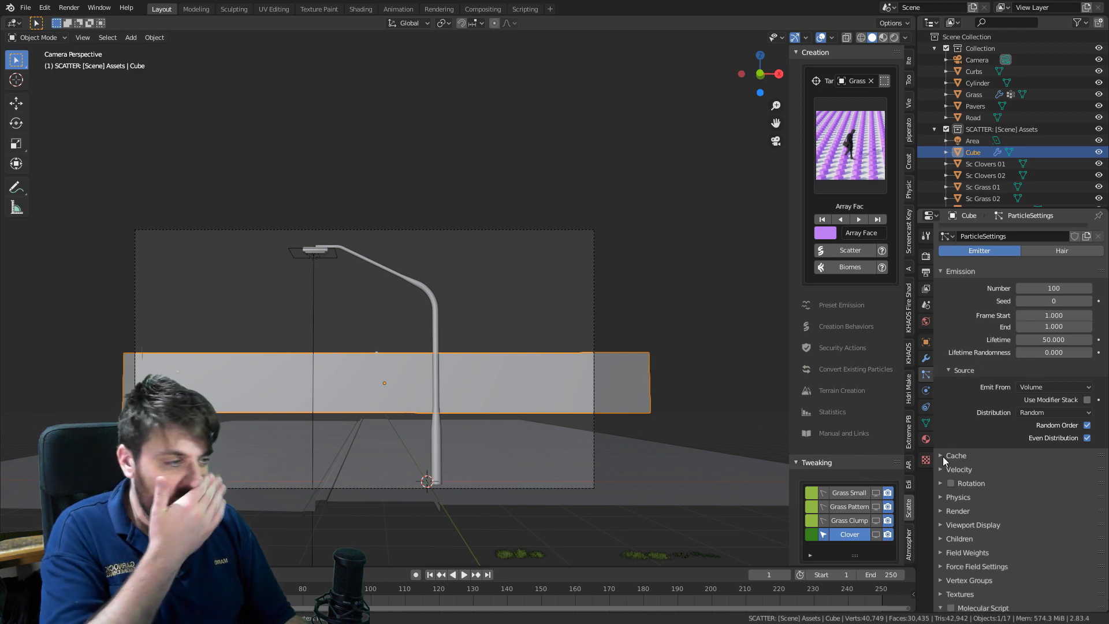
pyautogui.click(946, 484)
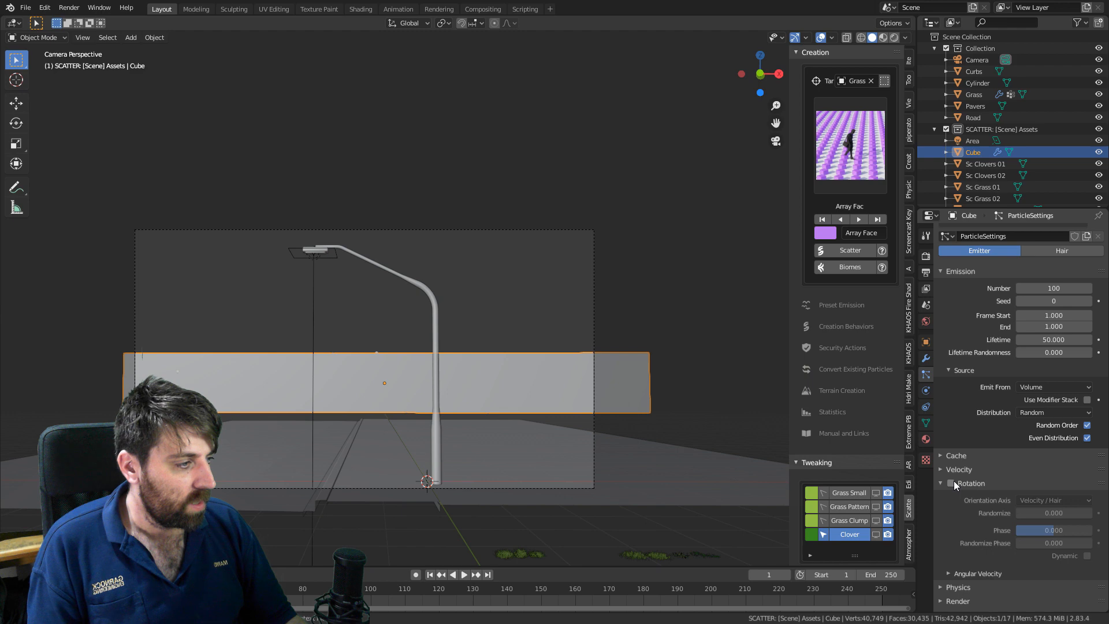
pyautogui.click(951, 483)
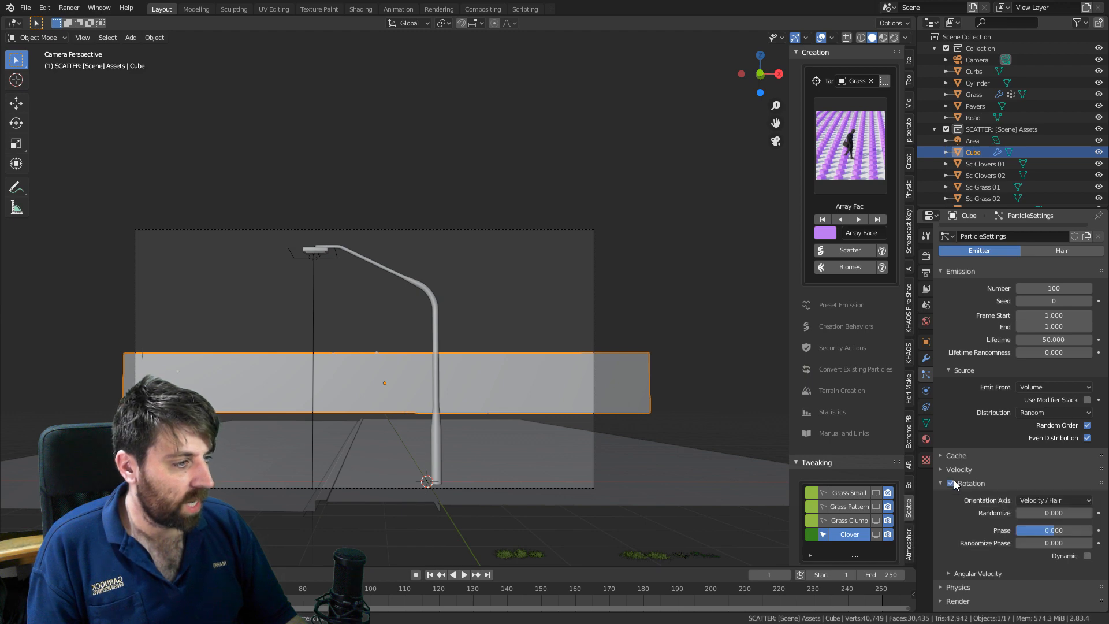
# Switch the viewport to wireframe shading and frame the particles inside the box.
pyautogui.press('z')
pyautogui.scroll(3, 518, 396)
pyautogui.keyDown('shift'); pyautogui.moveTo(519, 396); pyautogui.dragTo(475, 257, button='middle'); pyautogui.keyUp('shift')
pyautogui.scroll(-2, 473, 252)
pyautogui.keyDown('shift'); pyautogui.moveTo(468, 303); pyautogui.dragTo(543, 300, button='middle'); pyautogui.keyUp('shift')
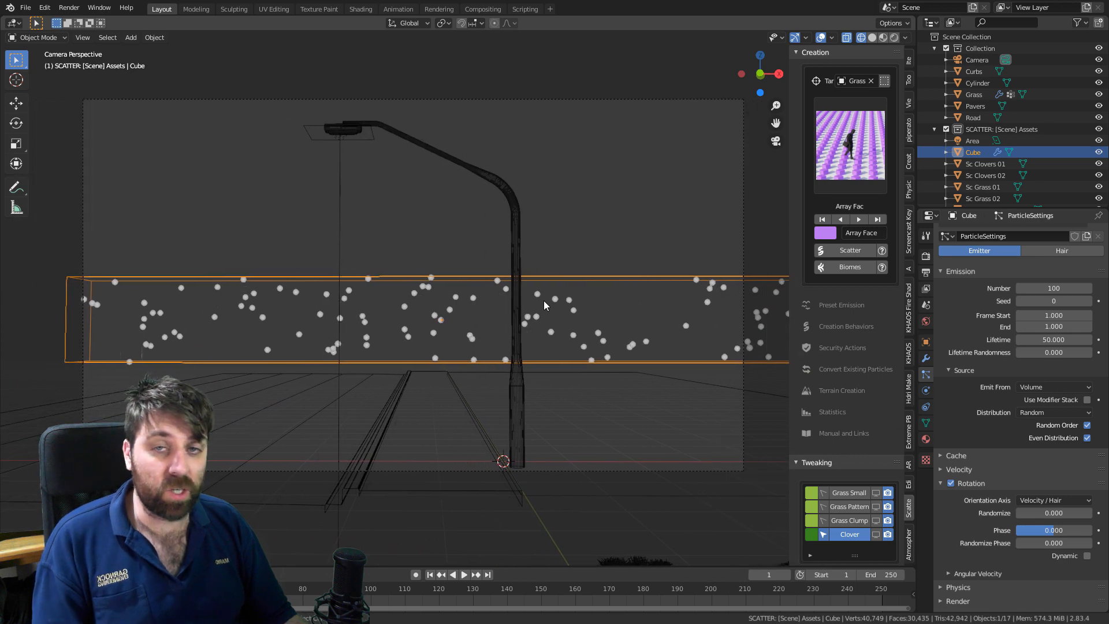
# Render the particles as Object, using the pair of eyes as the instance object.
pyautogui.scroll(-4, 969, 395)
pyautogui.scroll(-3, 969, 395)
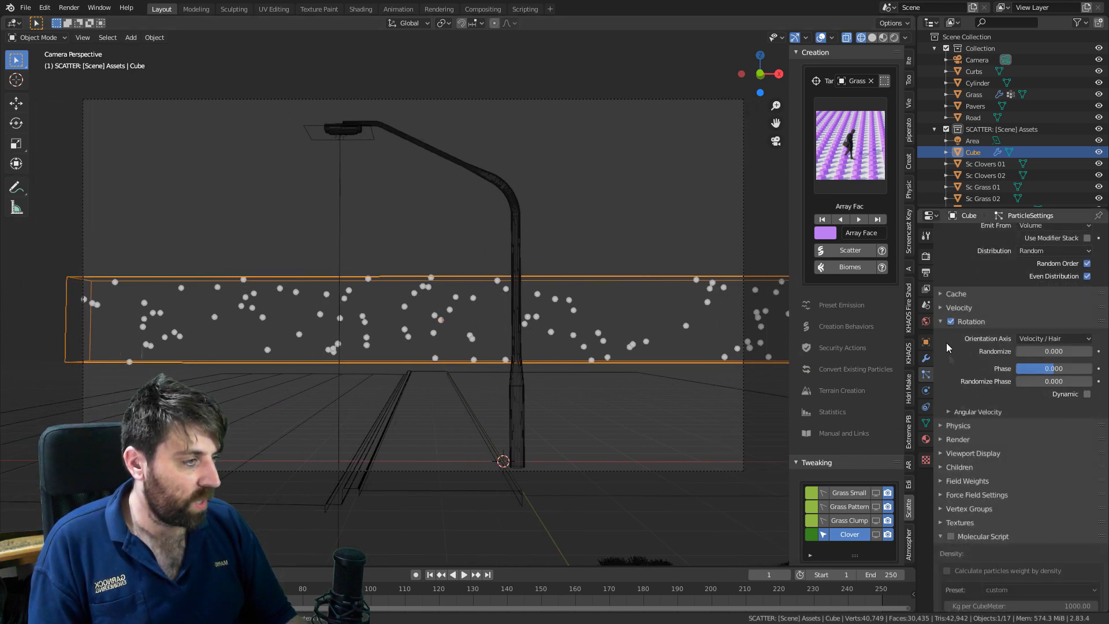
pyautogui.click(940, 440)
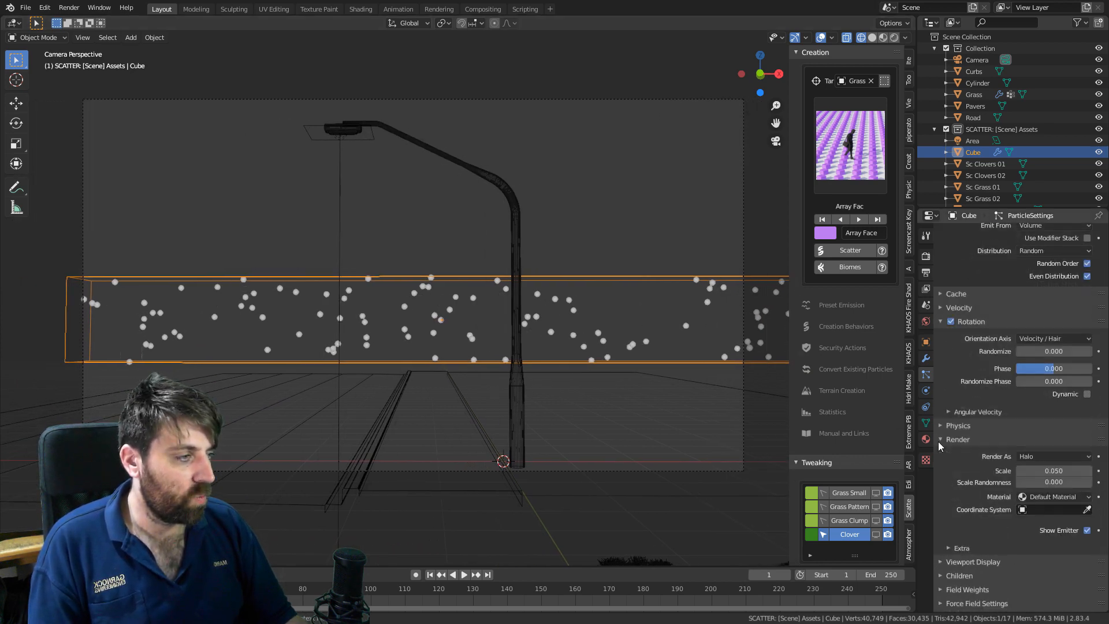
pyautogui.click(1050, 457)
pyautogui.click(1052, 518)
pyautogui.scroll(-8, 1018, 163)
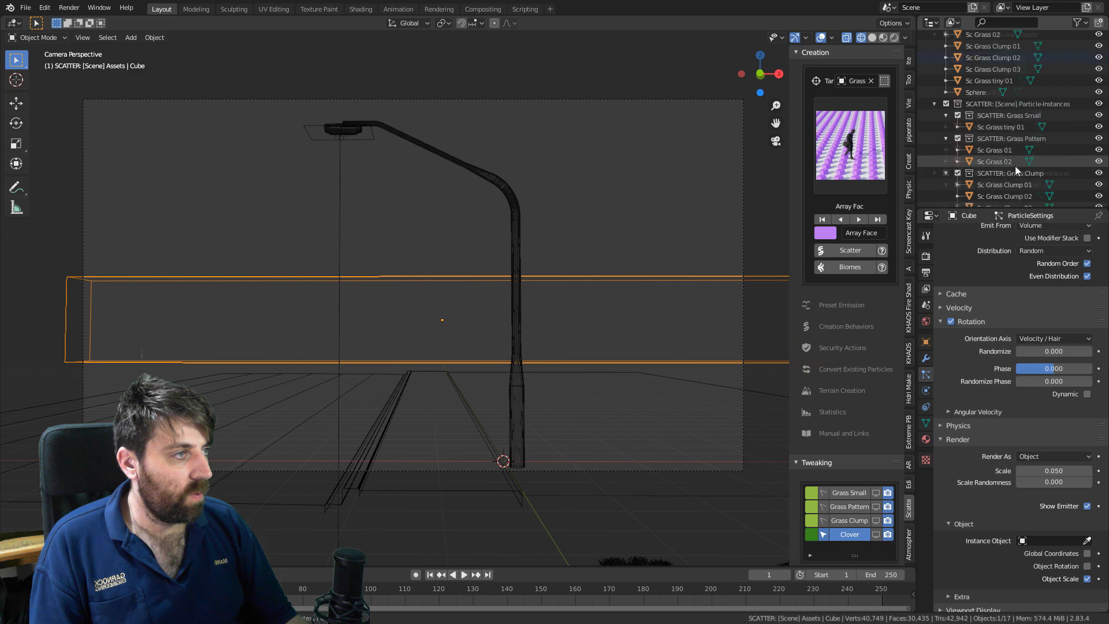
pyautogui.scroll(10, 1014, 167)
pyautogui.scroll(-5, 649, 279)
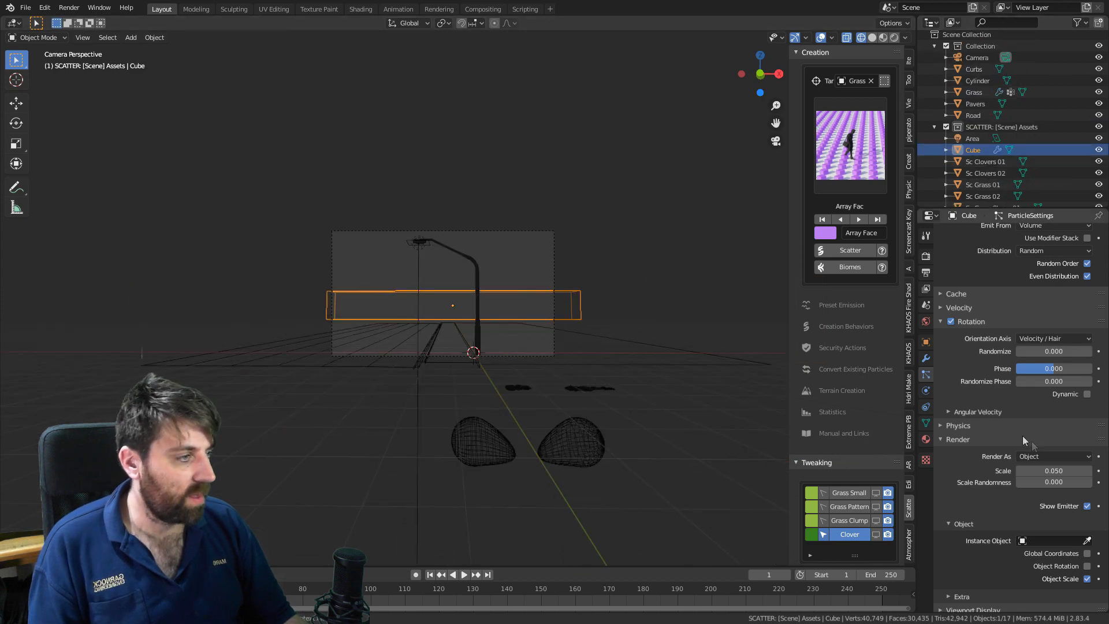
pyautogui.click(1087, 541)
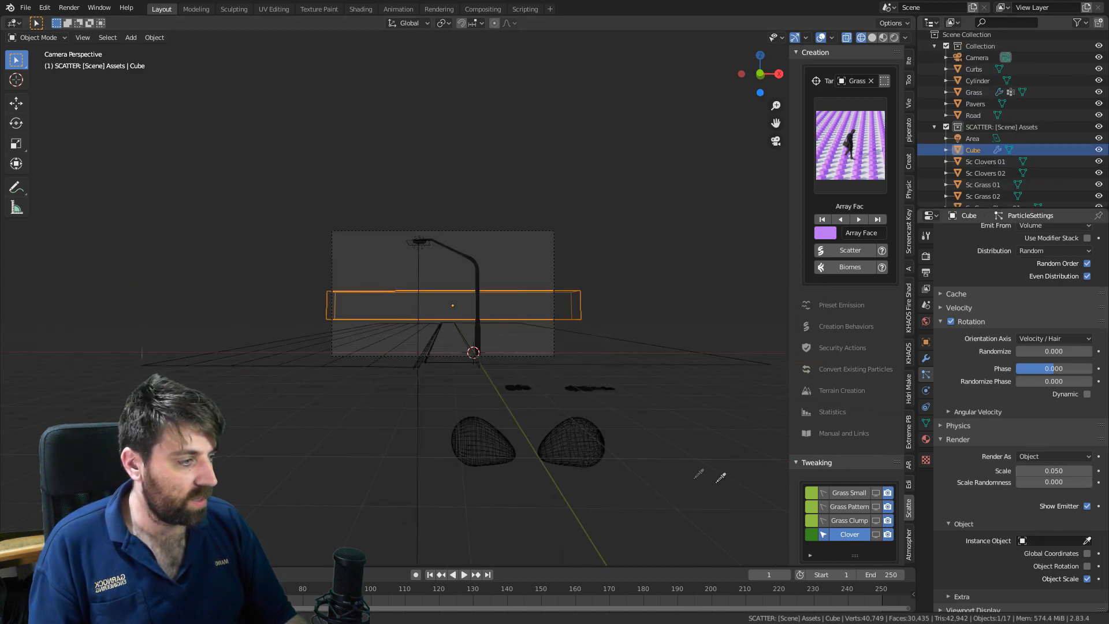
pyautogui.click(595, 442)
# Inspect the instanced eyes up close and enable Object Rotation for them.
pyautogui.scroll(5, 533, 359)
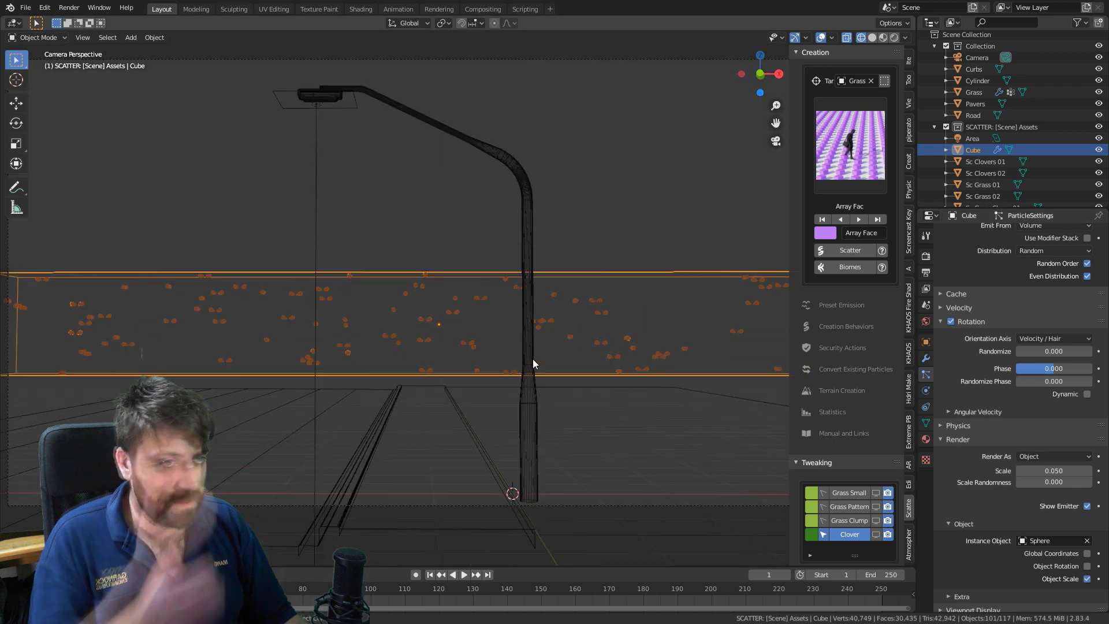
pyautogui.scroll(3, 533, 358)
pyautogui.keyDown('shift'); pyautogui.moveTo(532, 377); pyautogui.dragTo(642, 304, button='middle'); pyautogui.keyUp('shift')
pyautogui.scroll(-3, 659, 306)
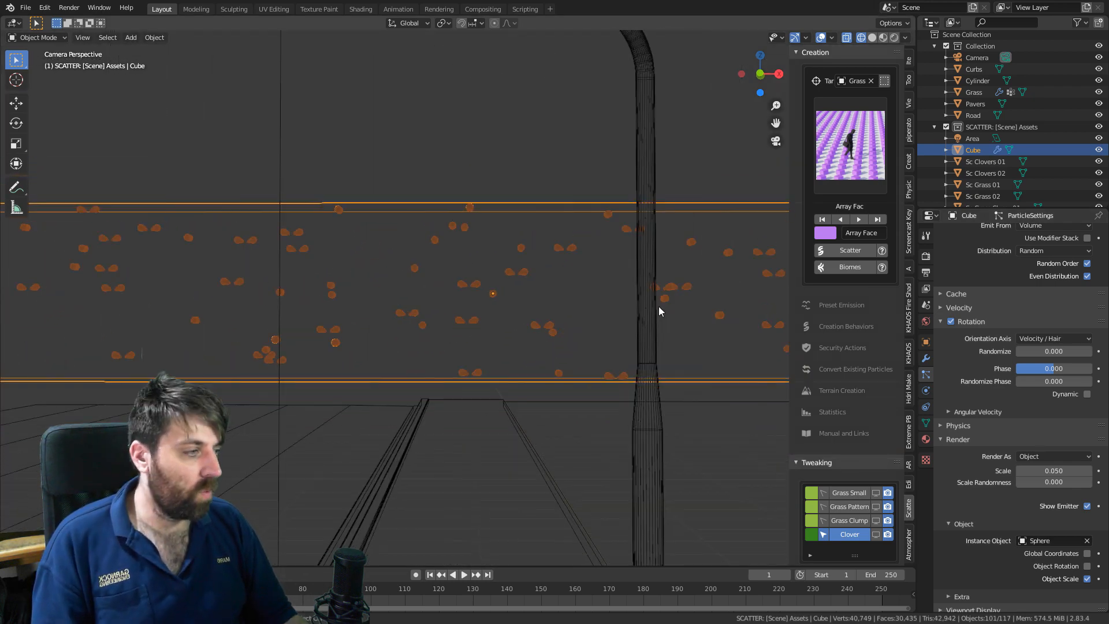
pyautogui.click(1087, 566)
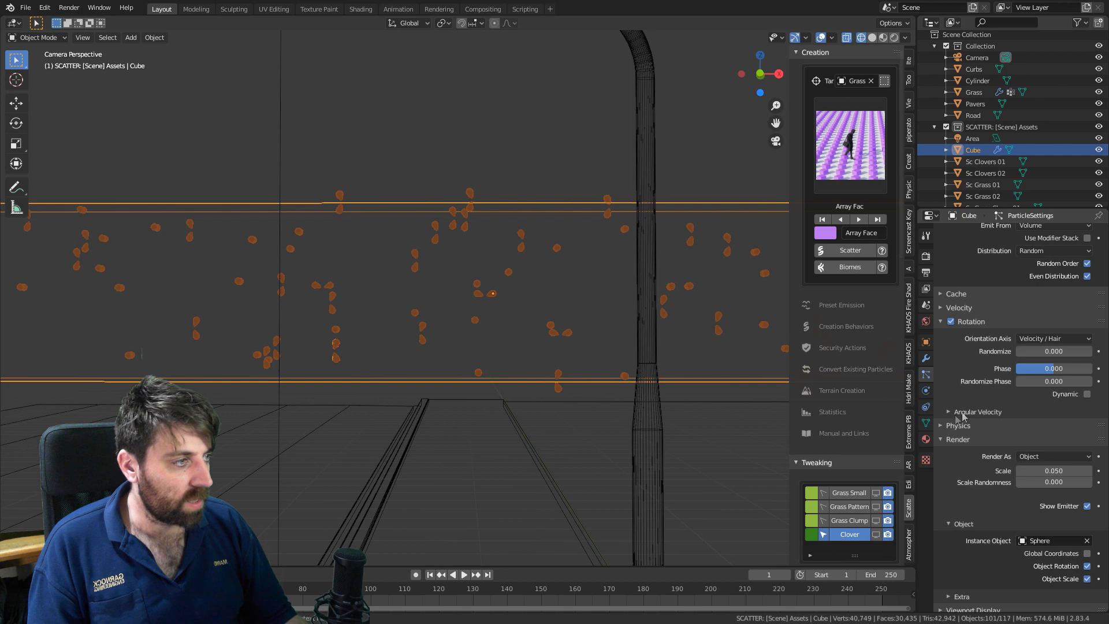
# Try the particle system with Rotation disabled and with Global Coordinates enabled, restoring each setting.
pyautogui.scroll(3, 959, 399)
pyautogui.click(951, 391)
pyautogui.click(952, 391)
pyautogui.scroll(-4, 979, 451)
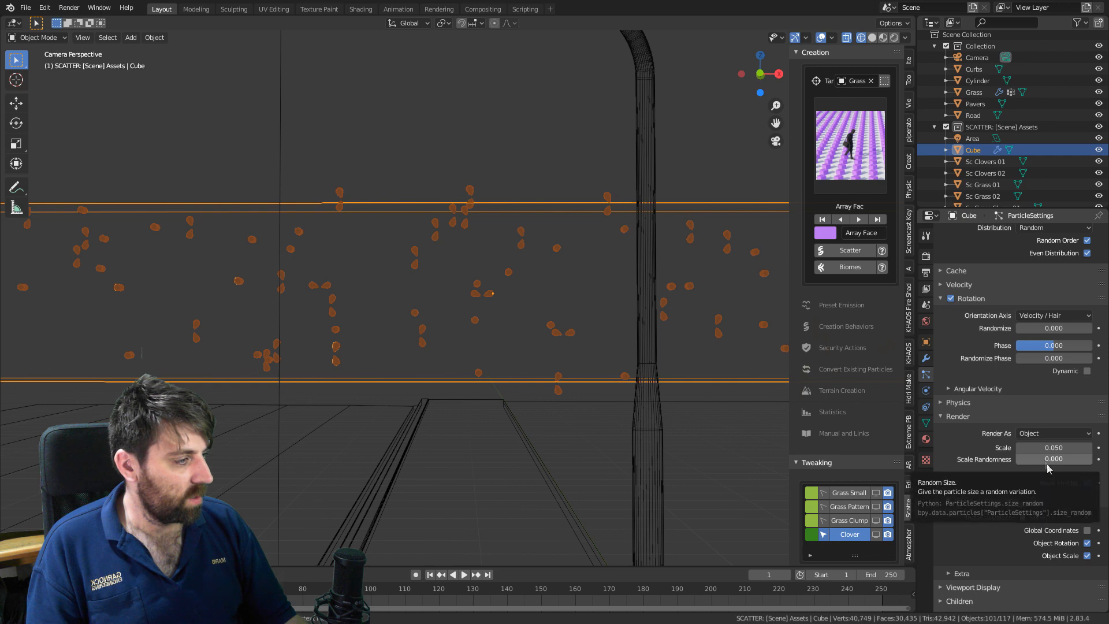
pyautogui.click(1089, 532)
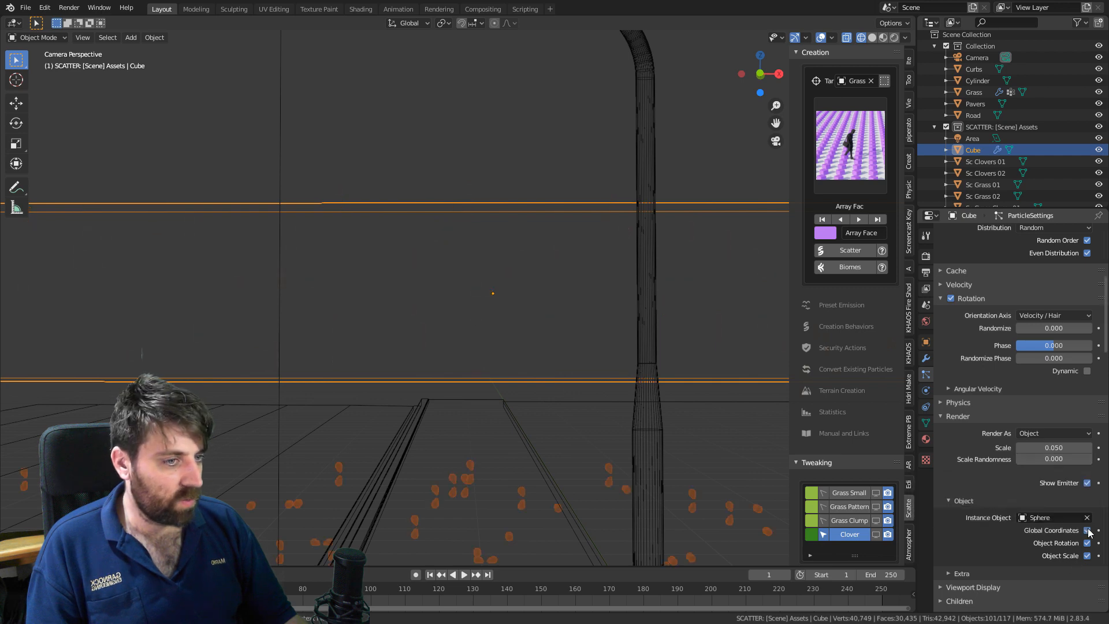
pyautogui.click(1088, 532)
# Try toggling Random Order, Even Distribution and Dynamic rotation in the particle settings, restoring each one.
pyautogui.scroll(-5, 410, 352)
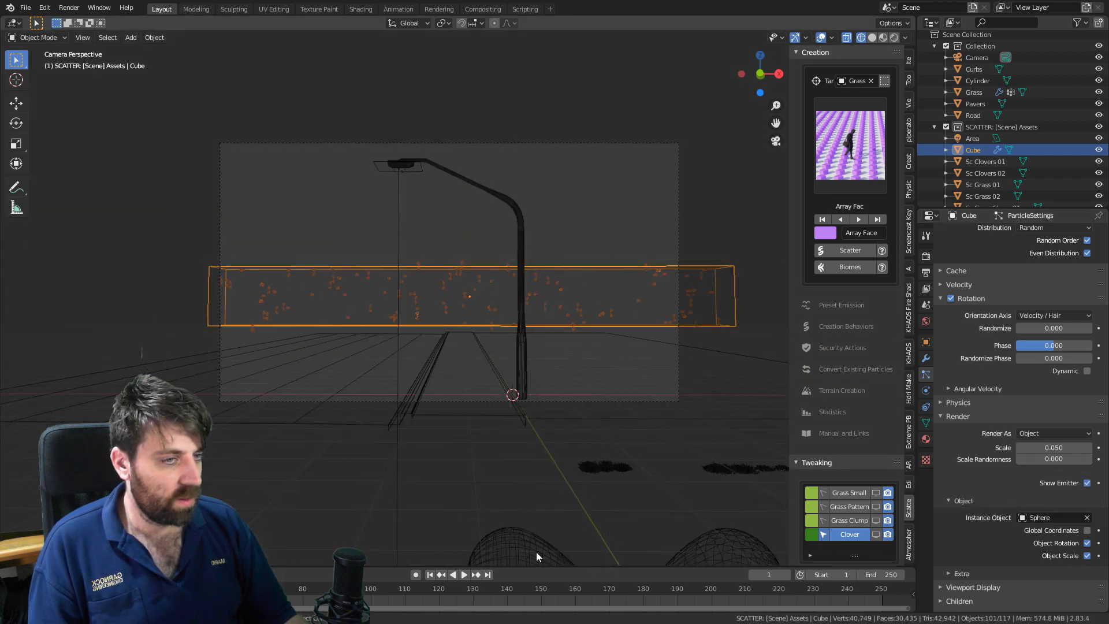
pyautogui.scroll(5, 506, 353)
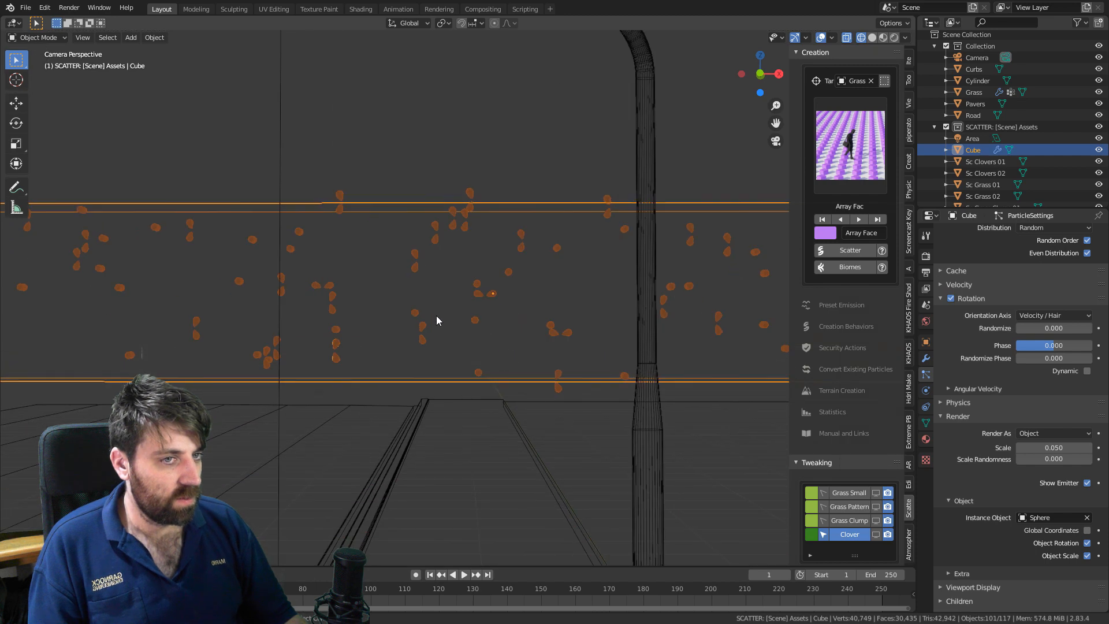
pyautogui.keyDown('shift'); pyautogui.moveTo(371, 319); pyautogui.dragTo(488, 334, button='middle'); pyautogui.keyUp('shift')
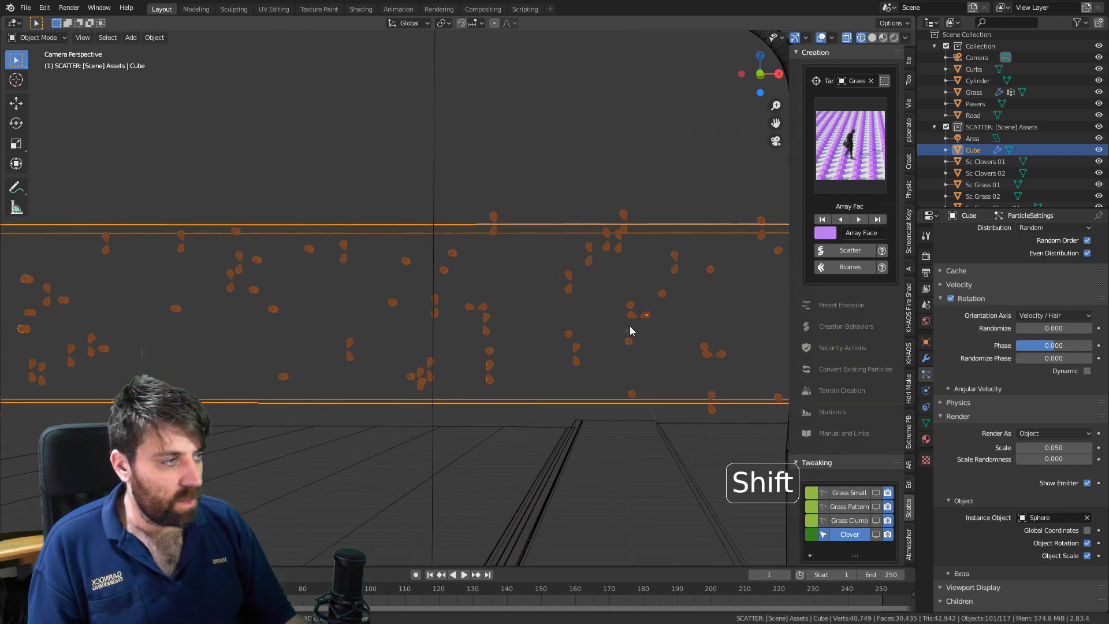
pyautogui.keyDown('shift'); pyautogui.moveTo(636, 332); pyautogui.dragTo(615, 337, button='middle'); pyautogui.keyUp('shift')
pyautogui.scroll(10, 1008, 462)
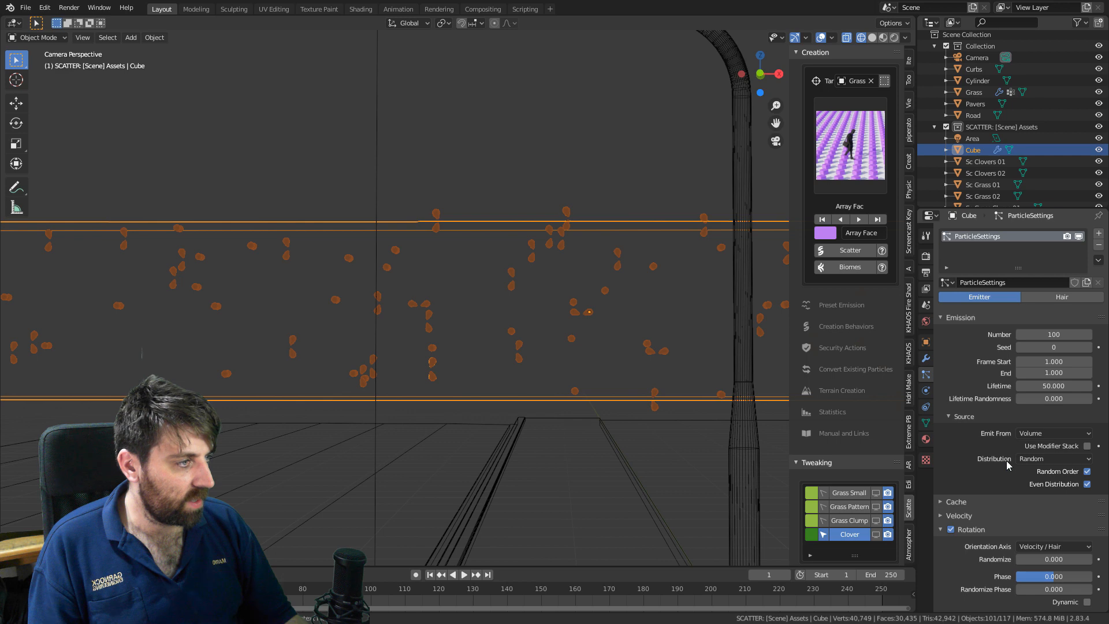
pyautogui.click(1088, 473)
pyautogui.click(1088, 473)
pyautogui.click(1088, 485)
pyautogui.click(1088, 484)
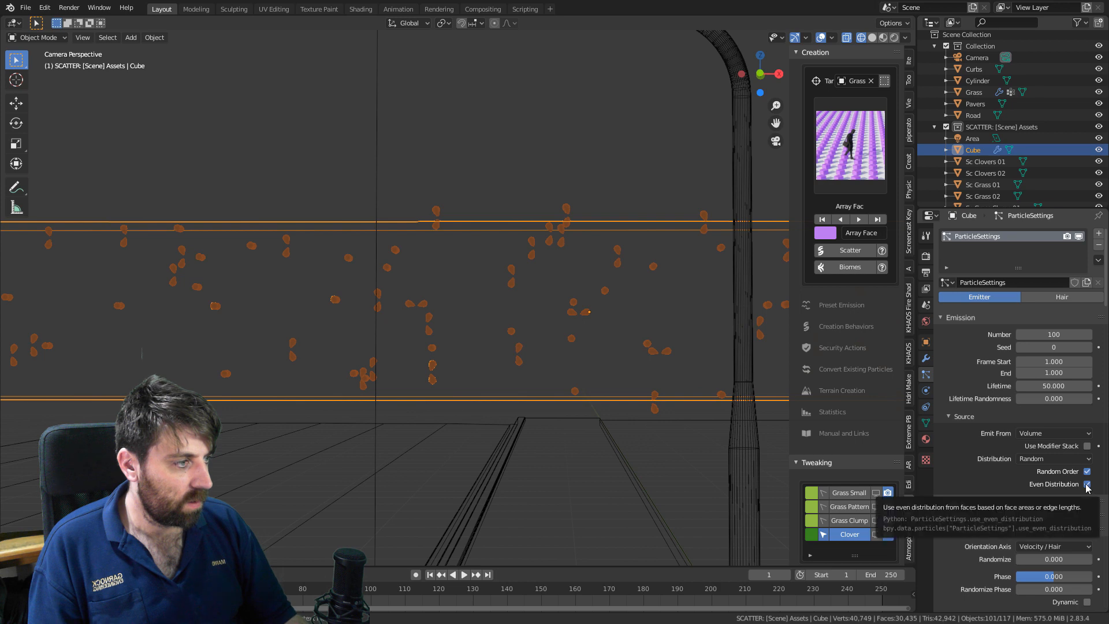
pyautogui.scroll(-3, 987, 473)
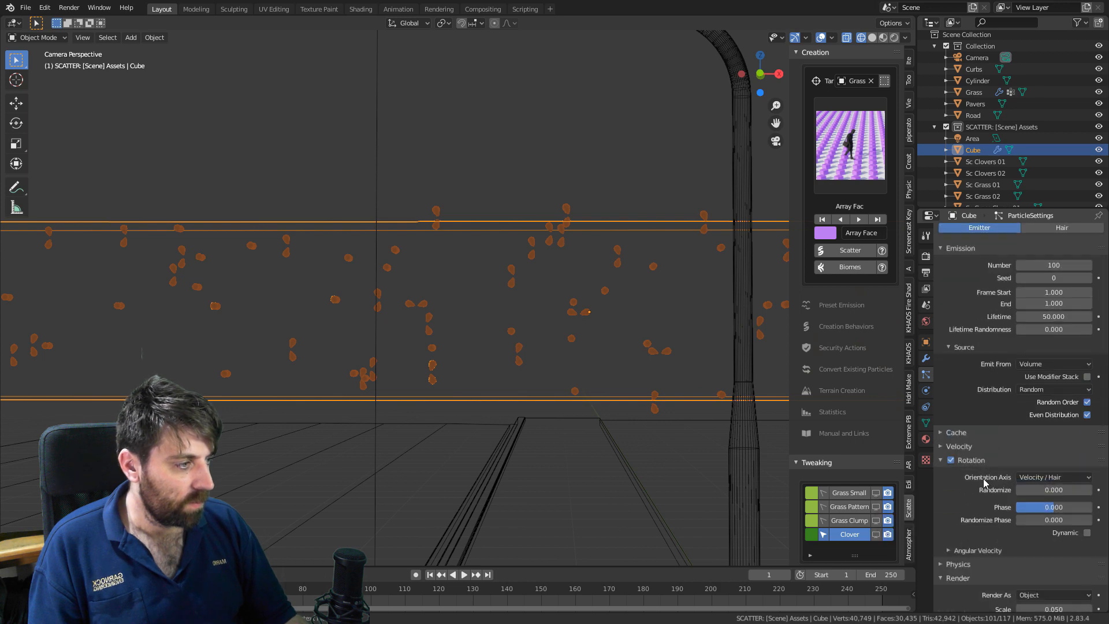
pyautogui.click(1088, 533)
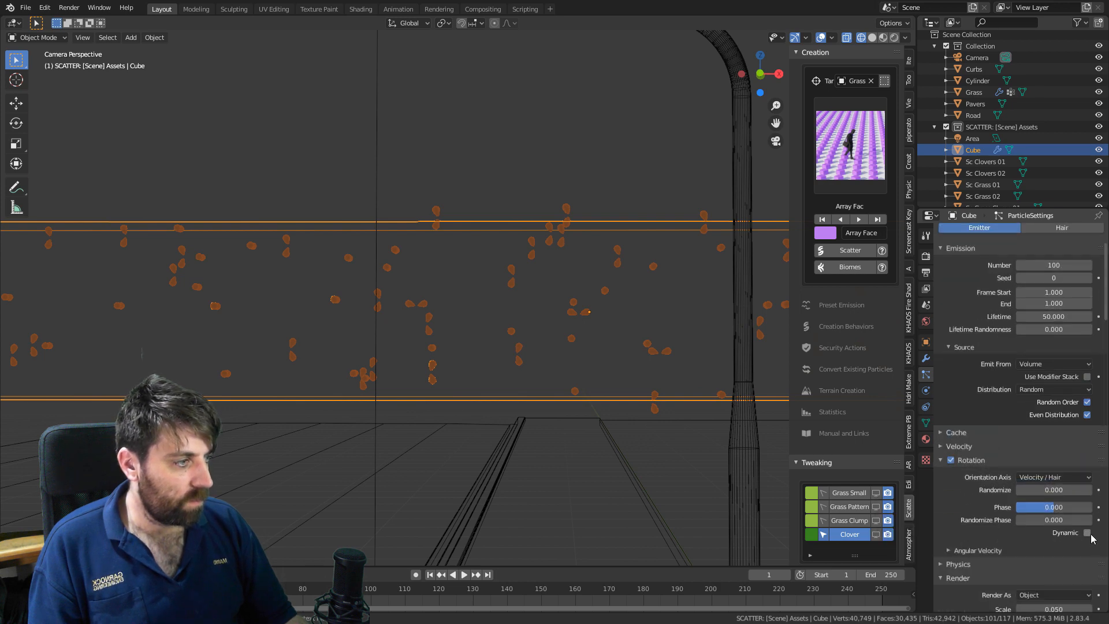
# Set the particles' Scale Randomness to 1.000.
pyautogui.scroll(-5, 950, 488)
pyautogui.scroll(-3, 992, 475)
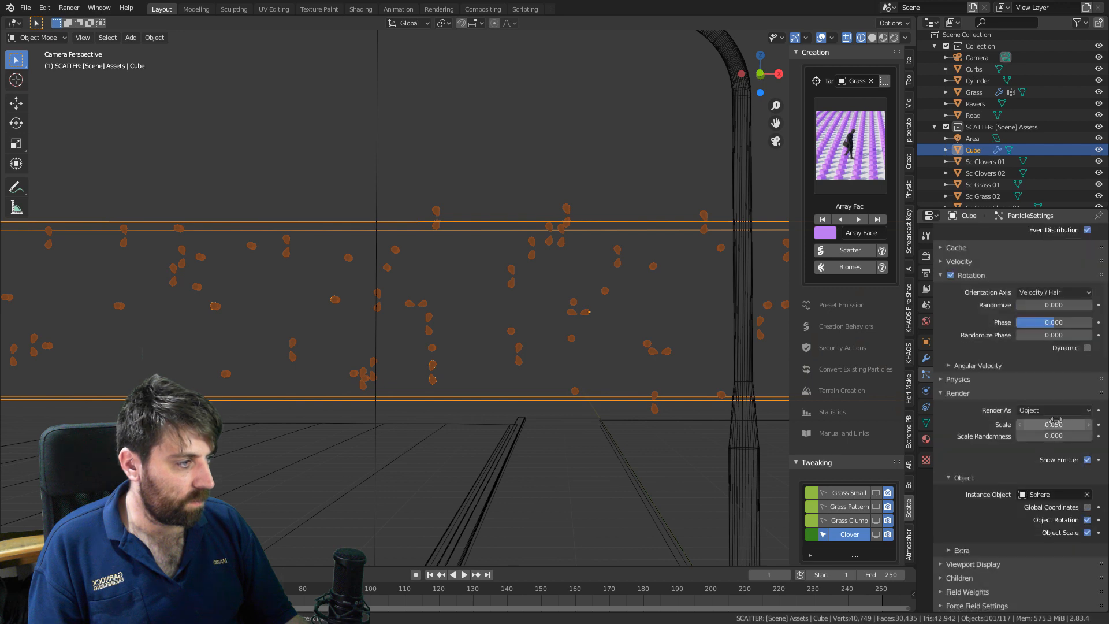
pyautogui.moveTo(1055, 436); pyautogui.dragTo(1091, 436)
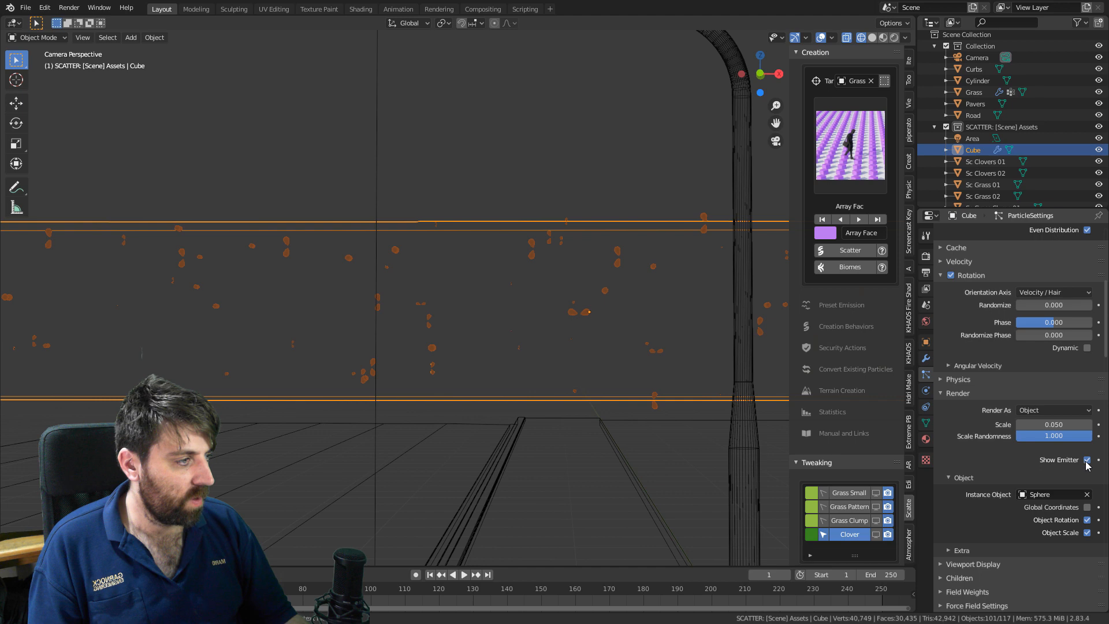
# Disable Show Emitter for the box's particle system and turn off Object Rotation for the instanced eyes.
pyautogui.click(1086, 462)
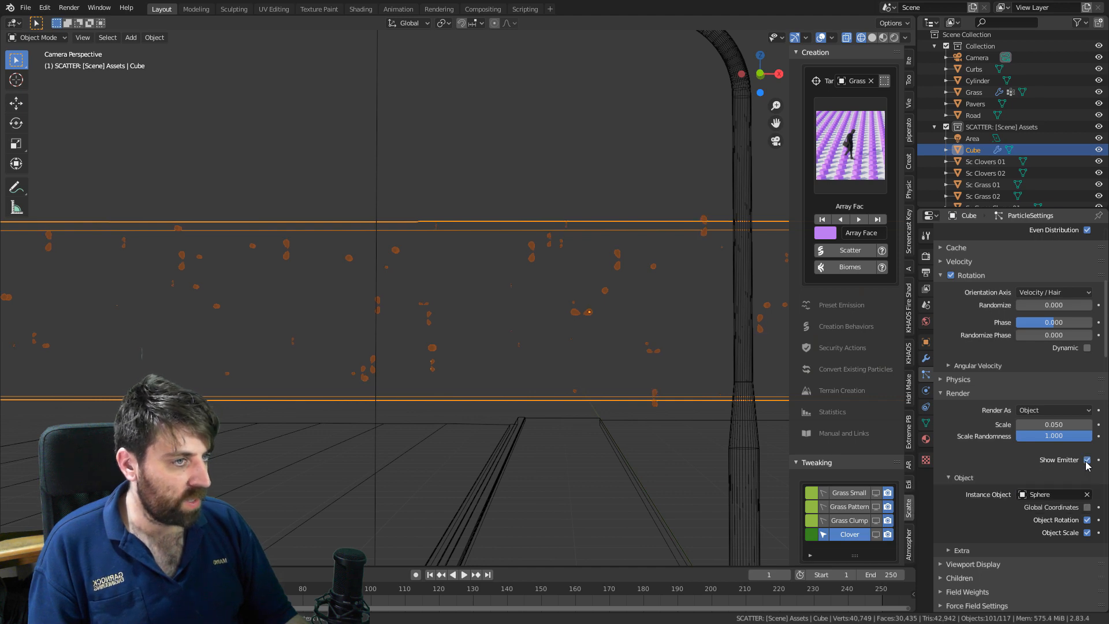
pyautogui.scroll(-3, 1014, 447)
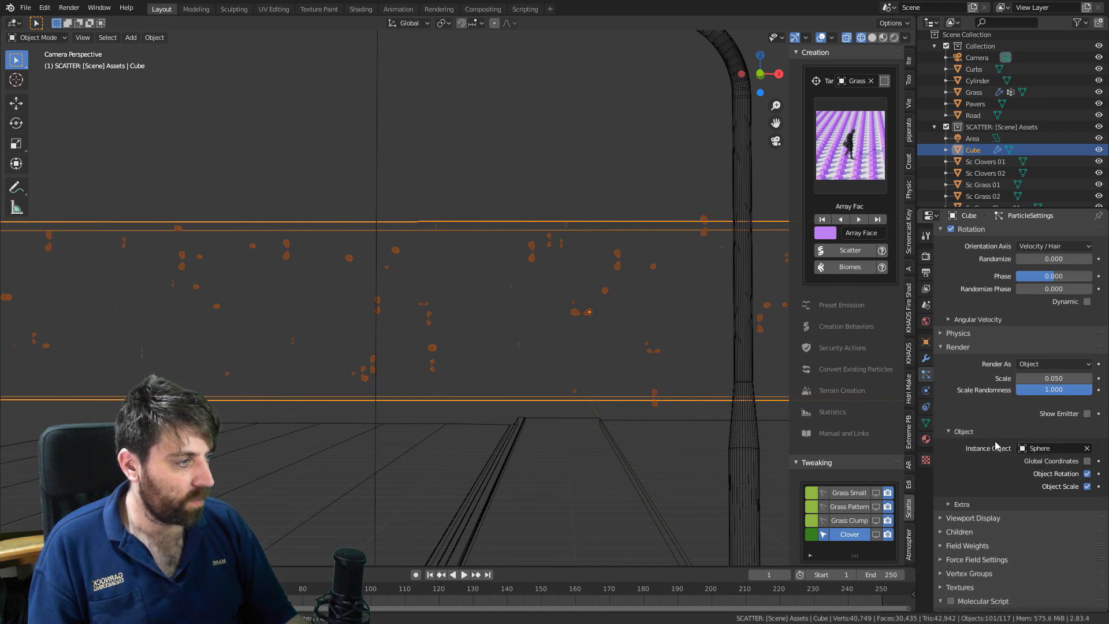
pyautogui.click(947, 481)
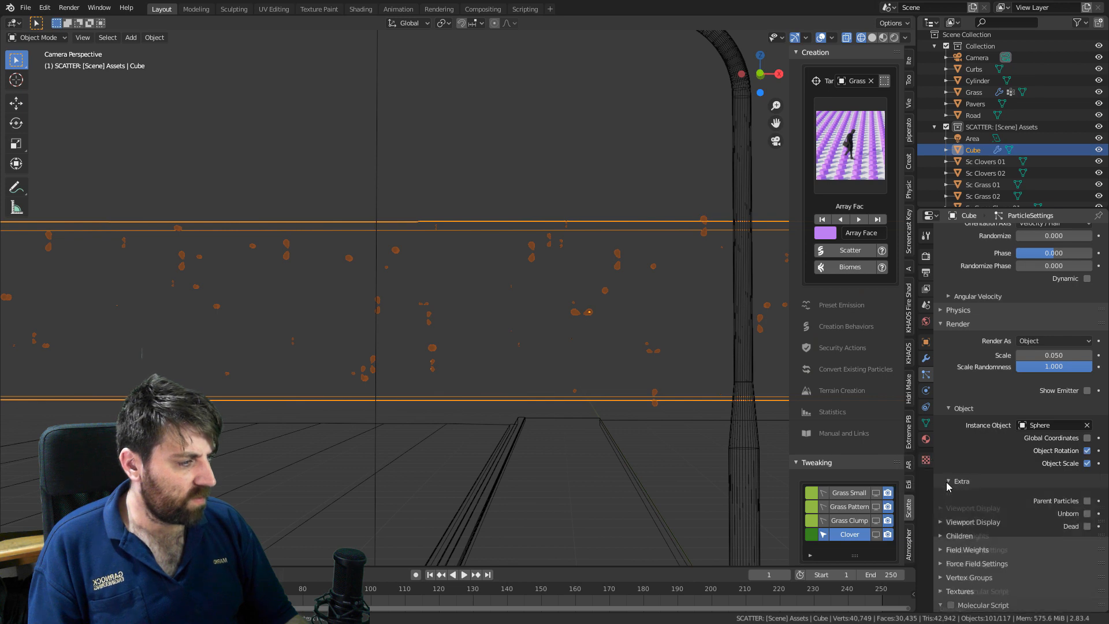
pyautogui.click(1087, 450)
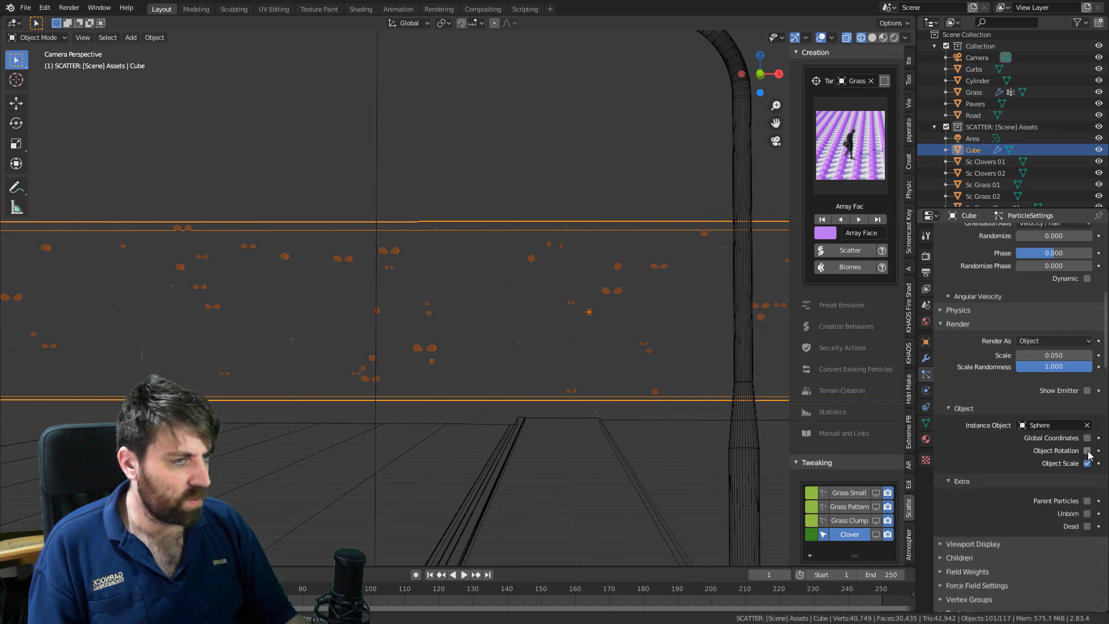
pyautogui.scroll(4, 484, 364)
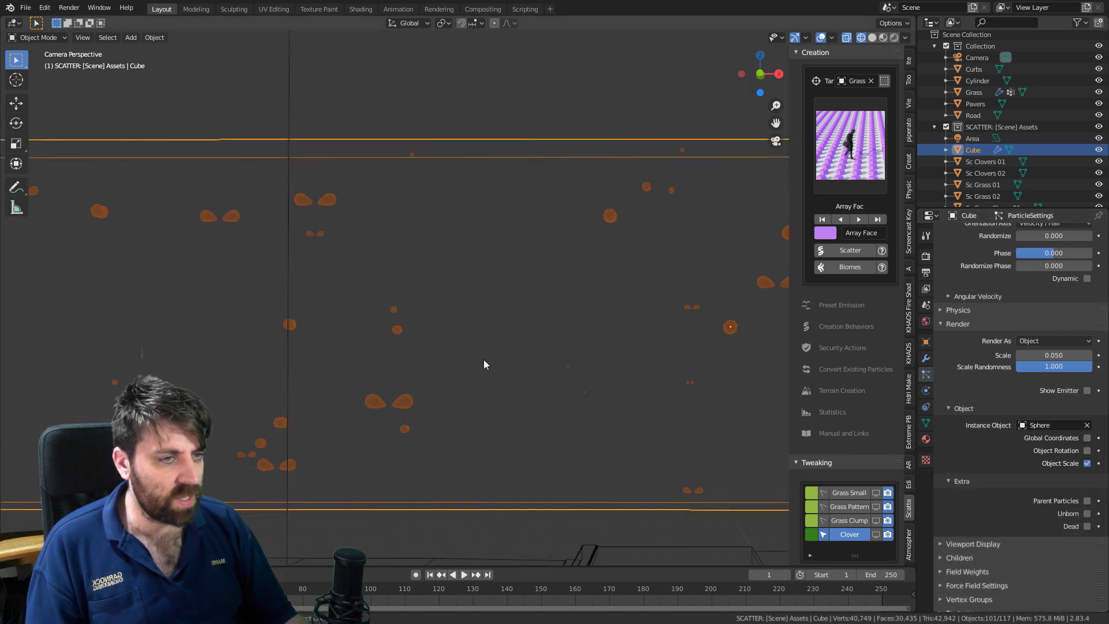
pyautogui.scroll(-5, 427, 354)
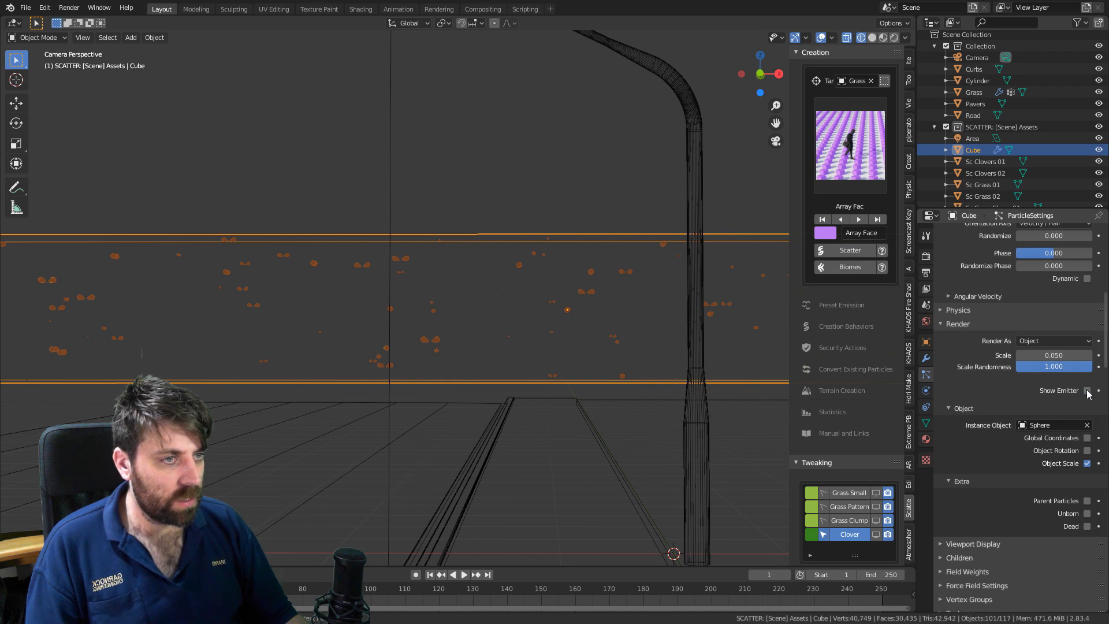
# Compare the particles' Orientation Axis options None and Velocity / Hair, and settle on None.
pyautogui.click(943, 312)
pyautogui.click(943, 312)
pyautogui.scroll(3, 953, 390)
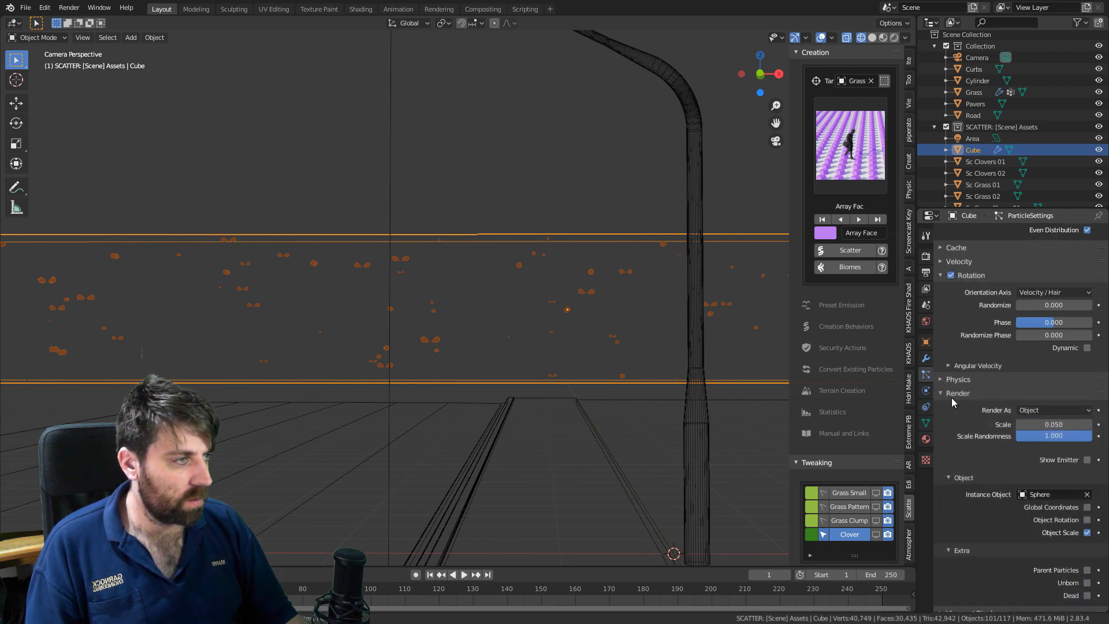
pyautogui.click(1042, 293)
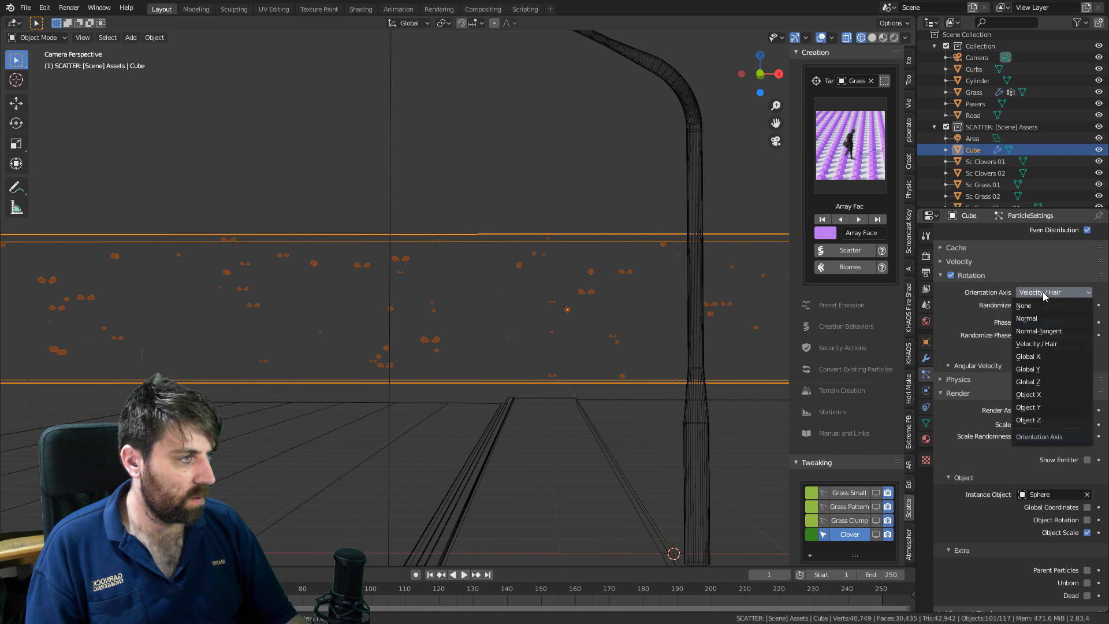
pyautogui.click(1044, 307)
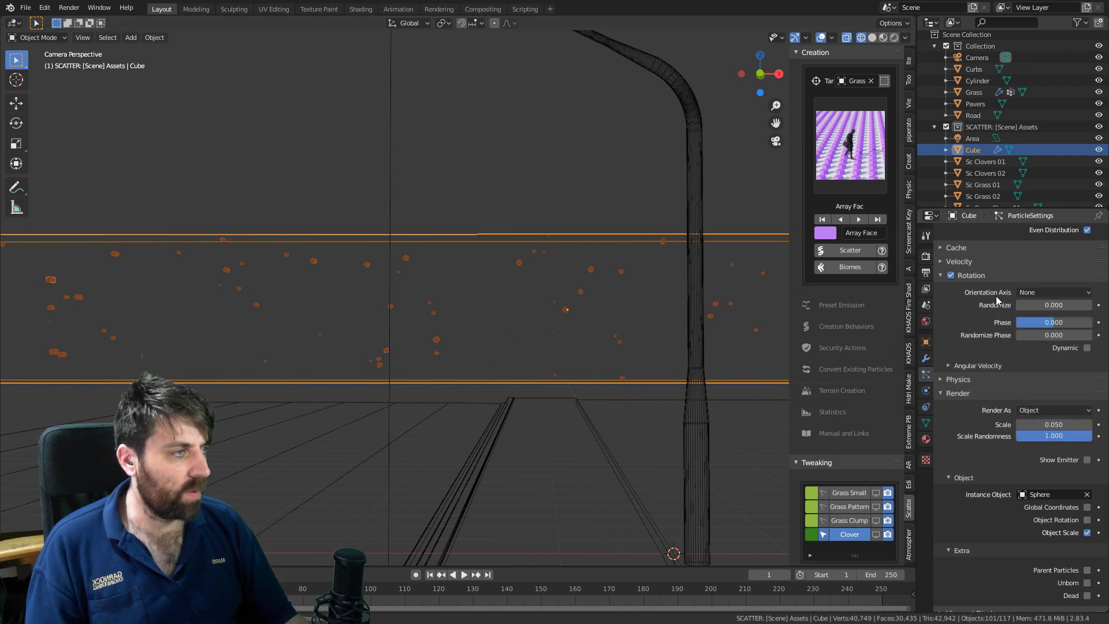
pyautogui.click(1034, 293)
pyautogui.click(1040, 345)
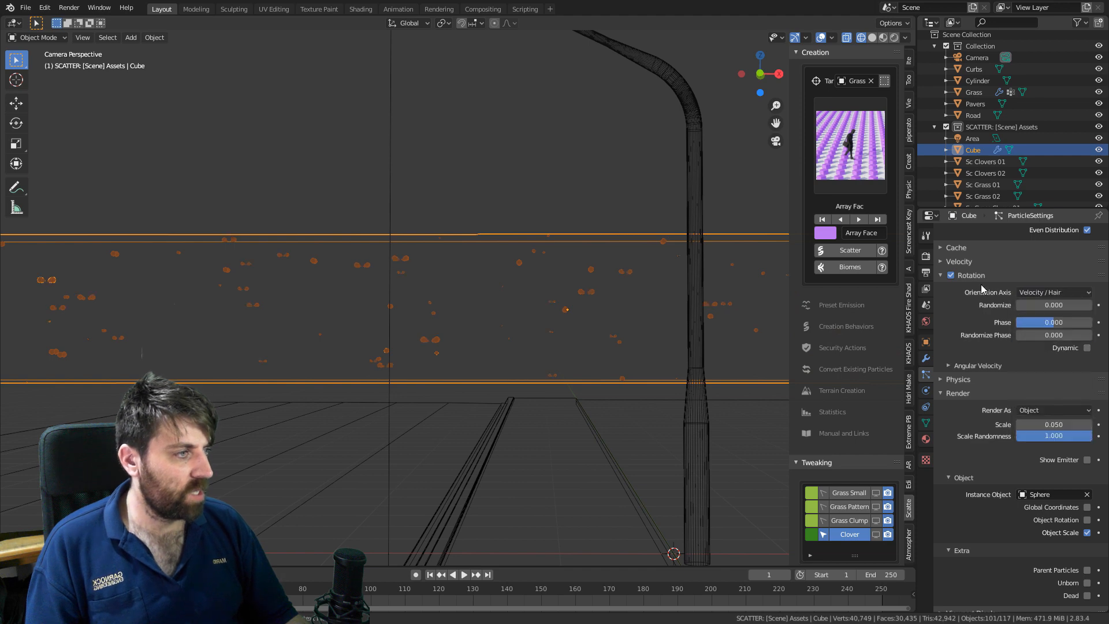
pyautogui.click(1043, 292)
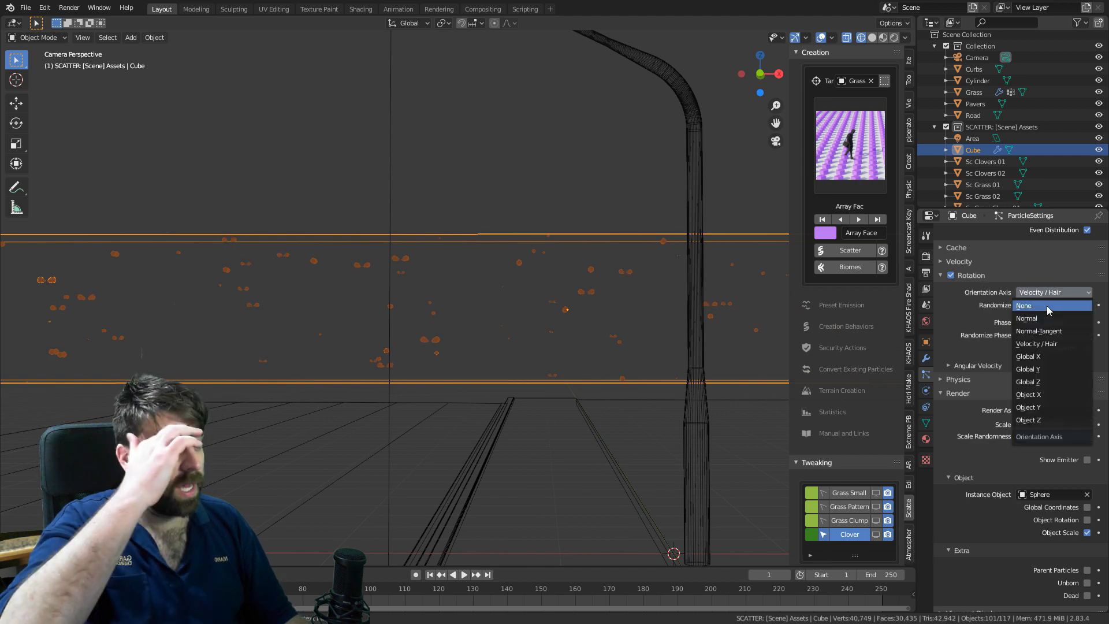
pyautogui.click(1043, 306)
# Rotate the source eye spheres 90 degrees about the global Z axis and apply their rotation.
pyautogui.scroll(-3, 477, 359)
pyautogui.keyDown('shift'); pyautogui.moveTo(477, 359); pyautogui.dragTo(488, 297, button='middle'); pyautogui.keyUp('shift')
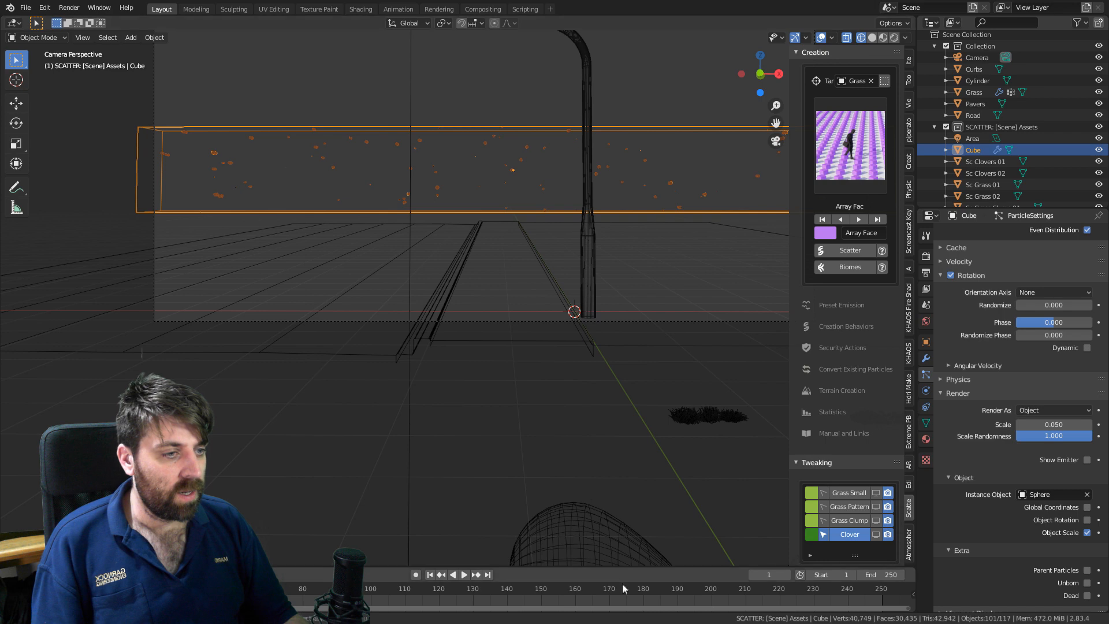
pyautogui.click(633, 513)
pyautogui.press('r')
pyautogui.press('z')
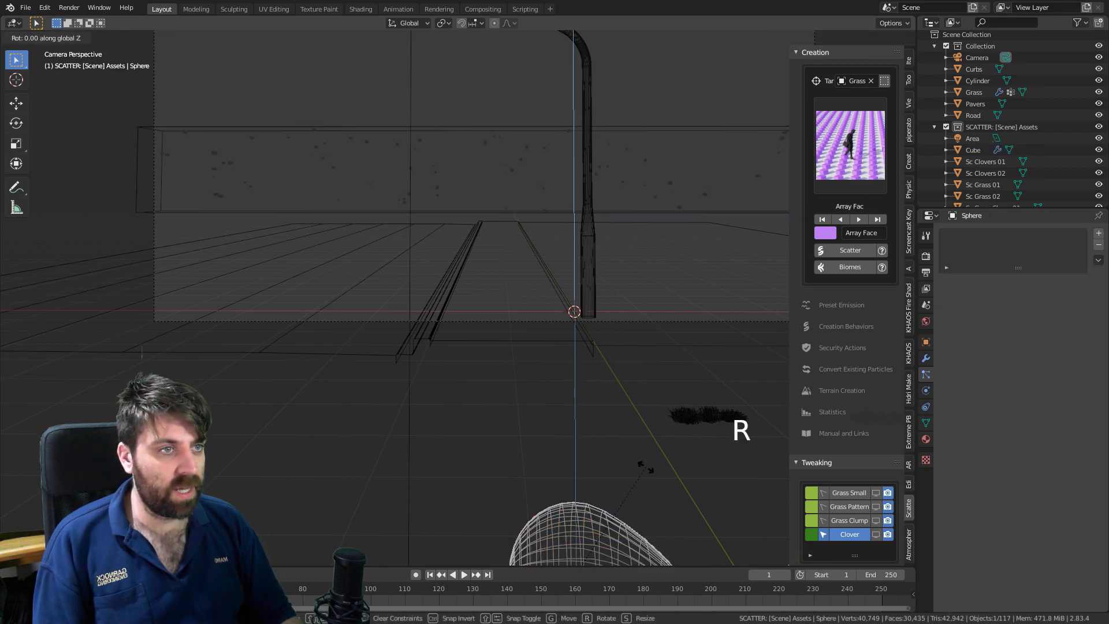
pyautogui.press('9')
pyautogui.press('0')
pyautogui.click(646, 467)
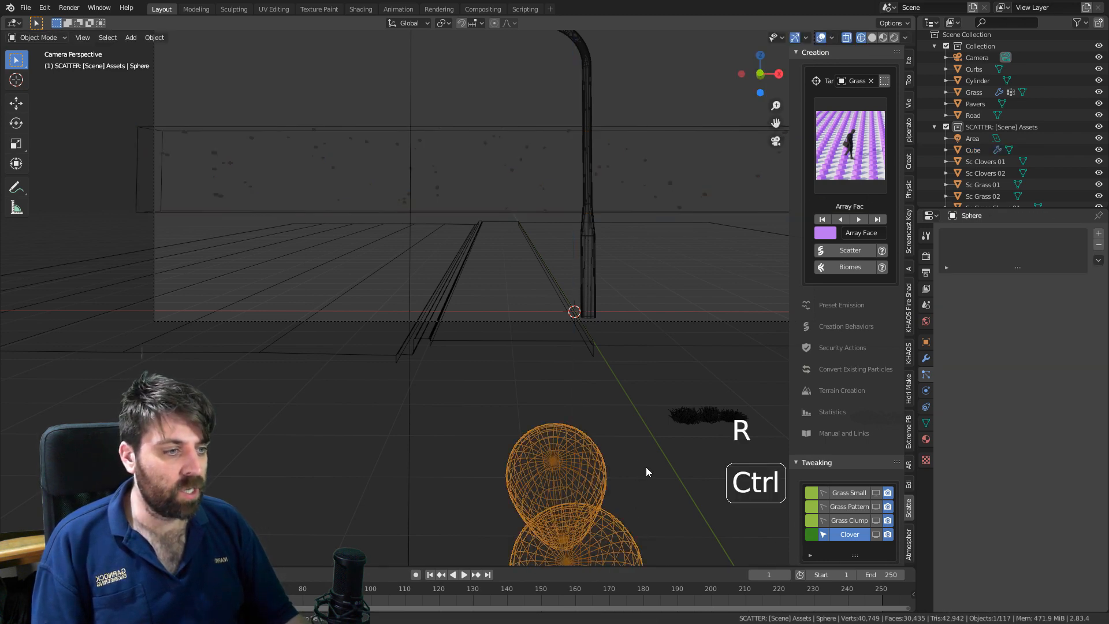
pyautogui.hotkey('ctrl', 'a')
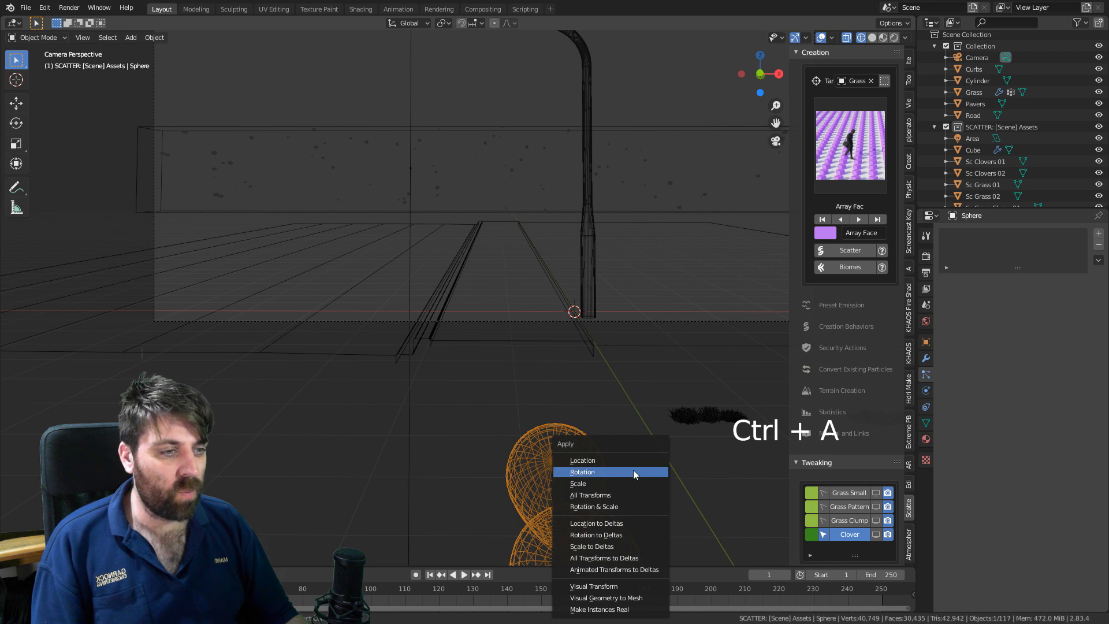
pyautogui.click(633, 471)
# Preview the scene in rendered shading and set the Cycles render device to GPU Compute.
pyautogui.keyDown('shift'); pyautogui.moveTo(499, 228); pyautogui.dragTo(459, 300, button='middle'); pyautogui.keyUp('shift')
pyautogui.scroll(6, 462, 304)
pyautogui.keyDown('shift'); pyautogui.moveTo(468, 166); pyautogui.dragTo(481, 228, button='middle'); pyautogui.keyUp('shift')
pyautogui.scroll(-4, 483, 228)
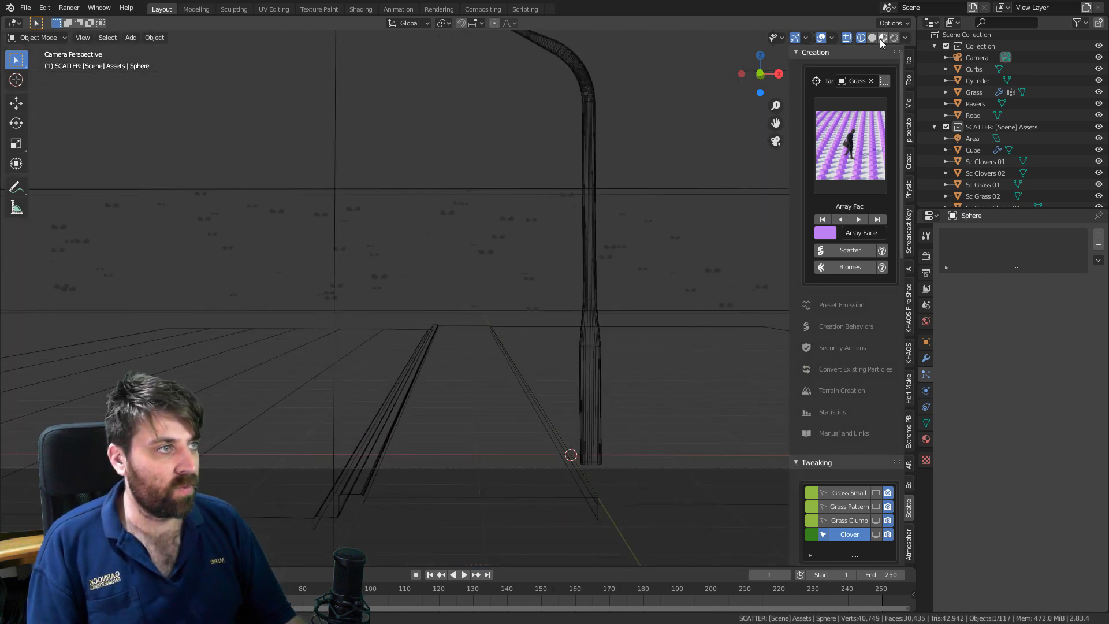
pyautogui.click(894, 38)
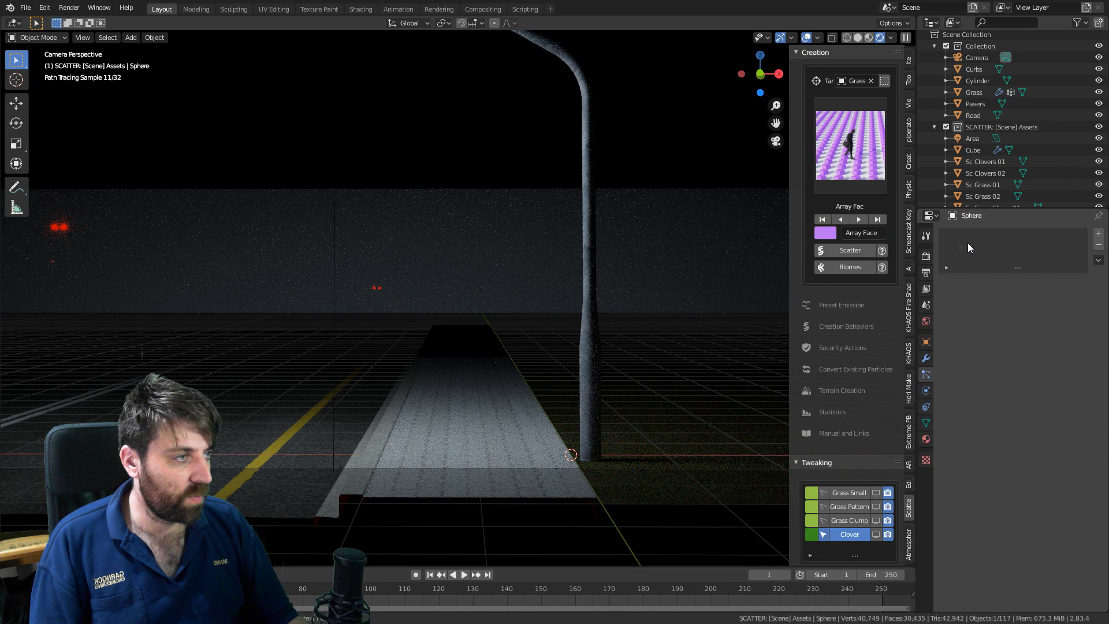
pyautogui.click(926, 236)
pyautogui.click(926, 256)
pyautogui.click(1049, 258)
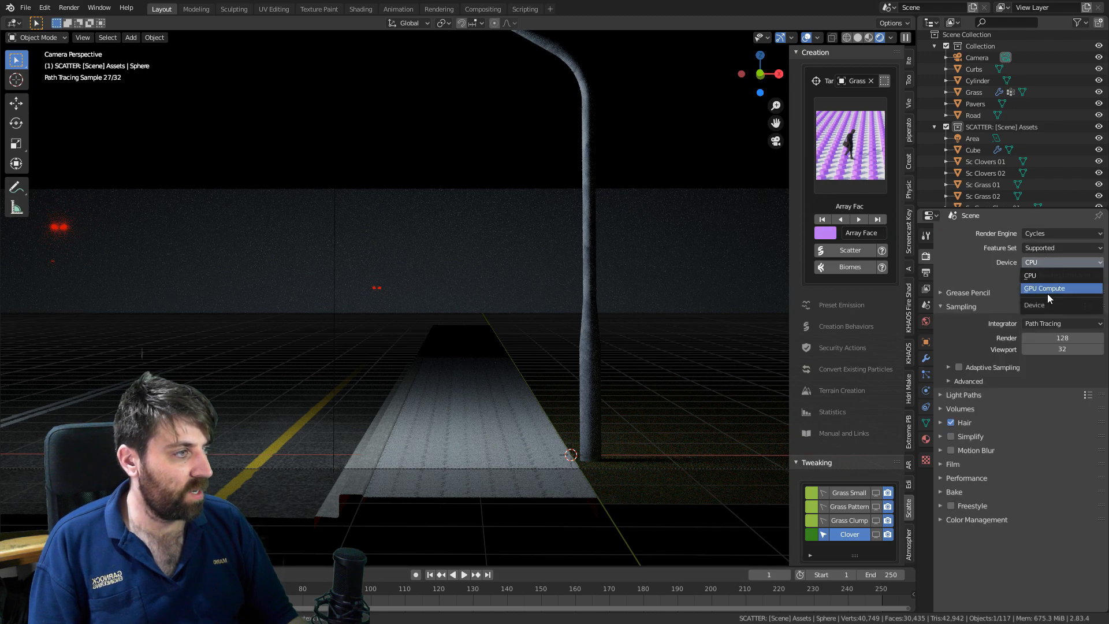
pyautogui.click(1048, 293)
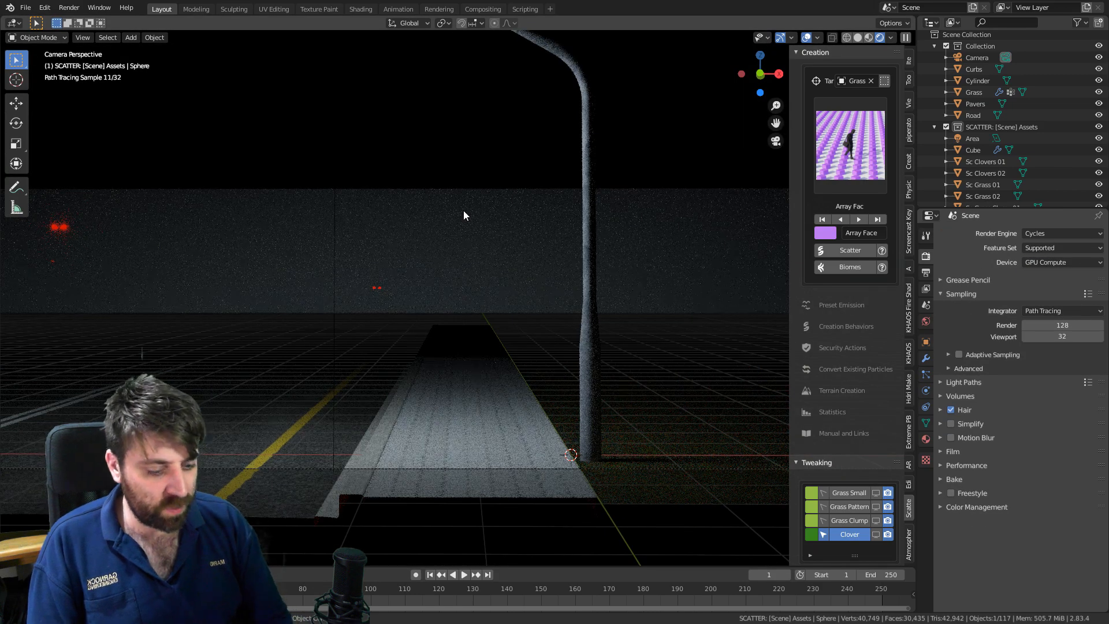
# Start a test render to check how densely the eyes fill the scene, and stop it early.
pyautogui.press('F12')
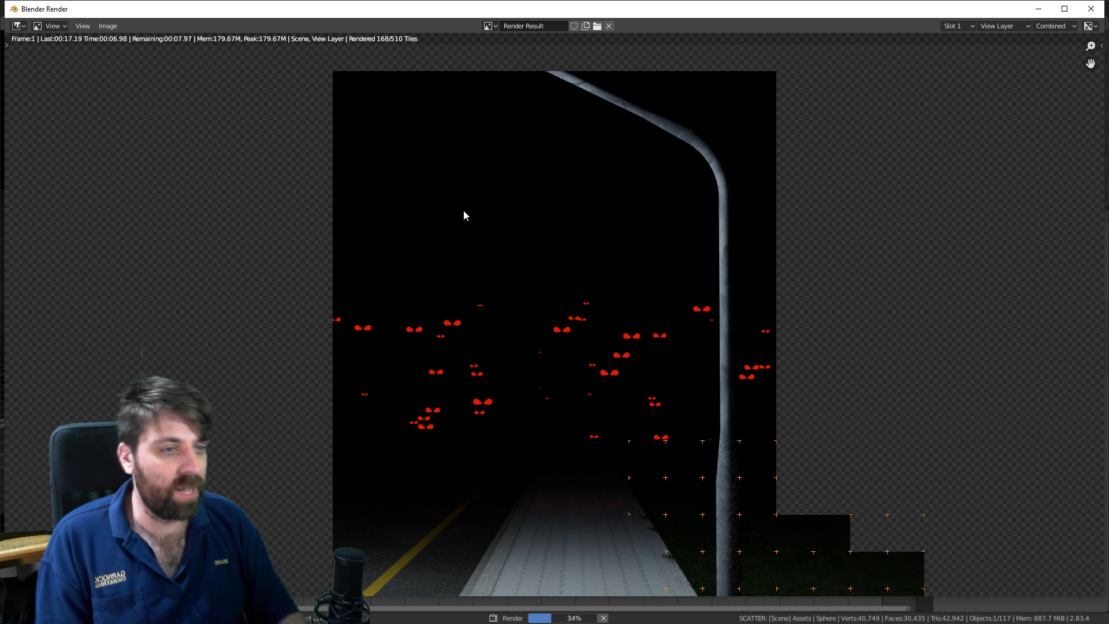
pyautogui.press('Escape')
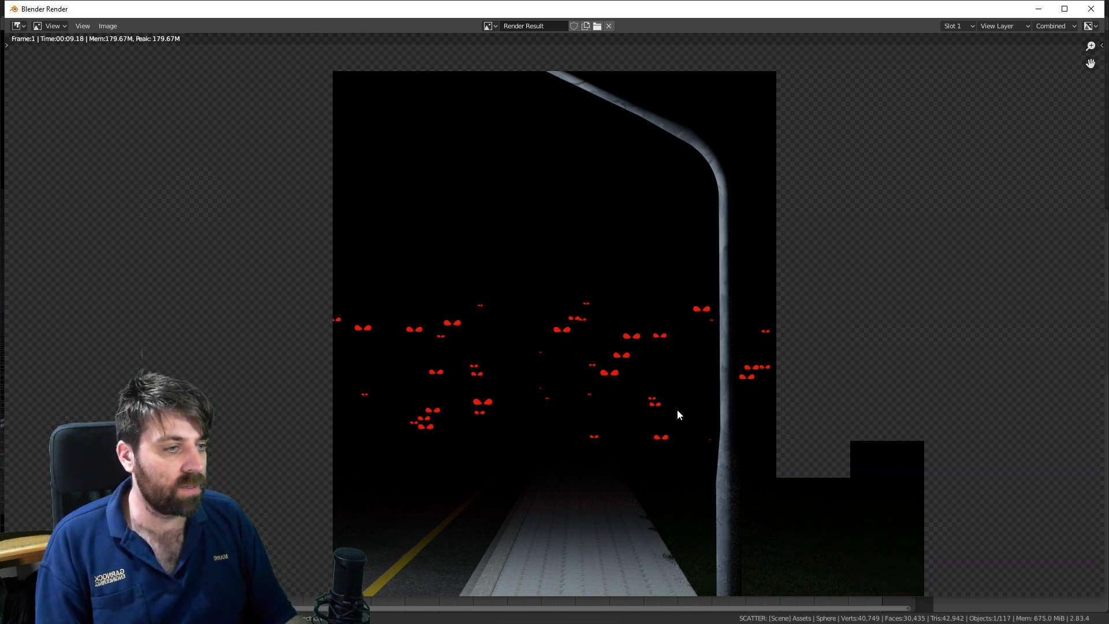
pyautogui.press('Escape')
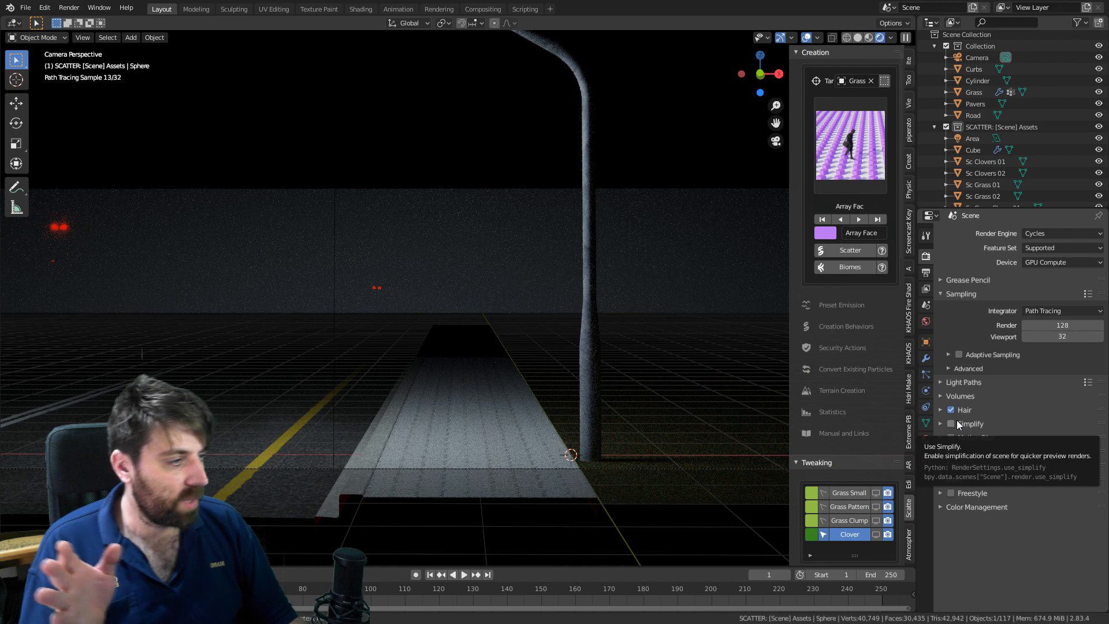
# Select the wide emitter box and set its particle Number to 50.
pyautogui.click(610, 269)
pyautogui.click(926, 375)
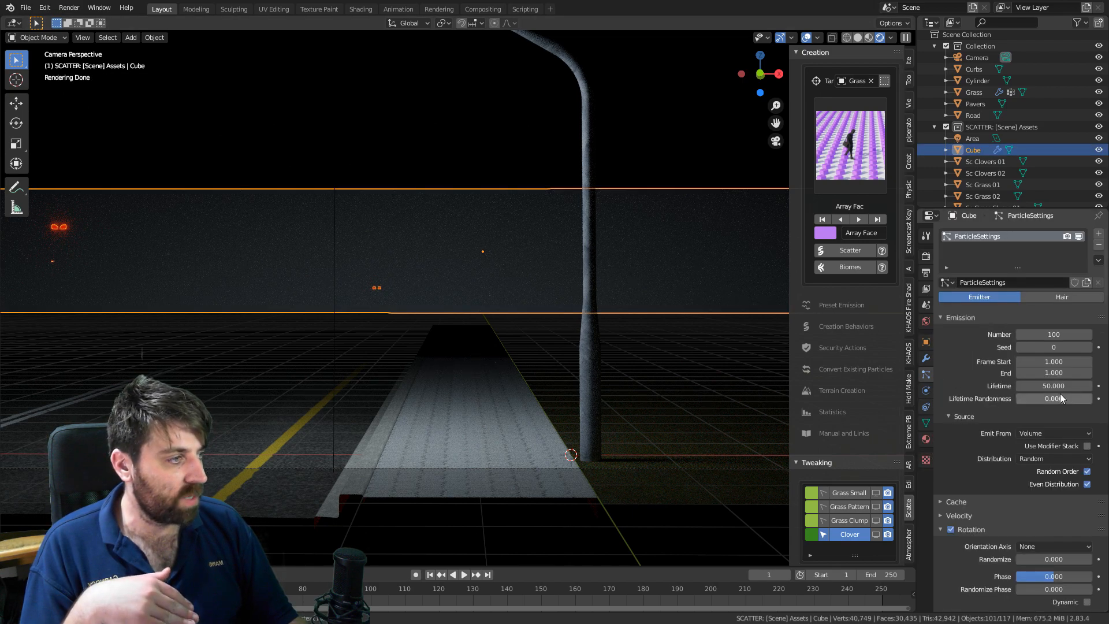
pyautogui.doubleClick(1061, 333)
pyautogui.write('50')
pyautogui.press('Return')
# Render the frame and examine the full image of the street lamp, path and scattered eyes.
pyautogui.press('F12')
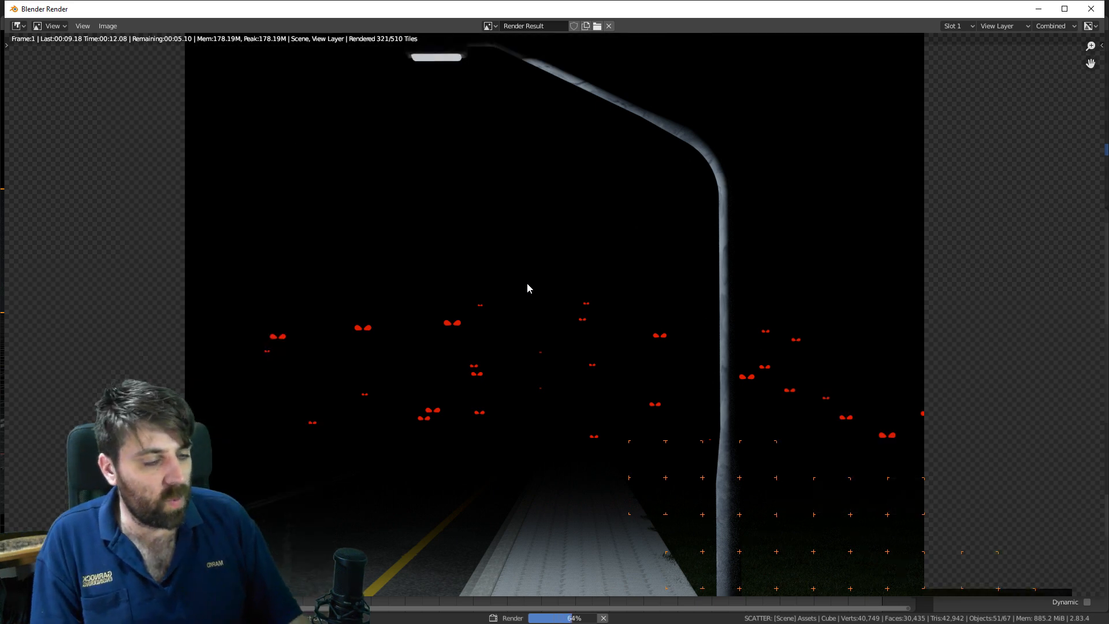
pyautogui.scroll(-1, 561, 495)
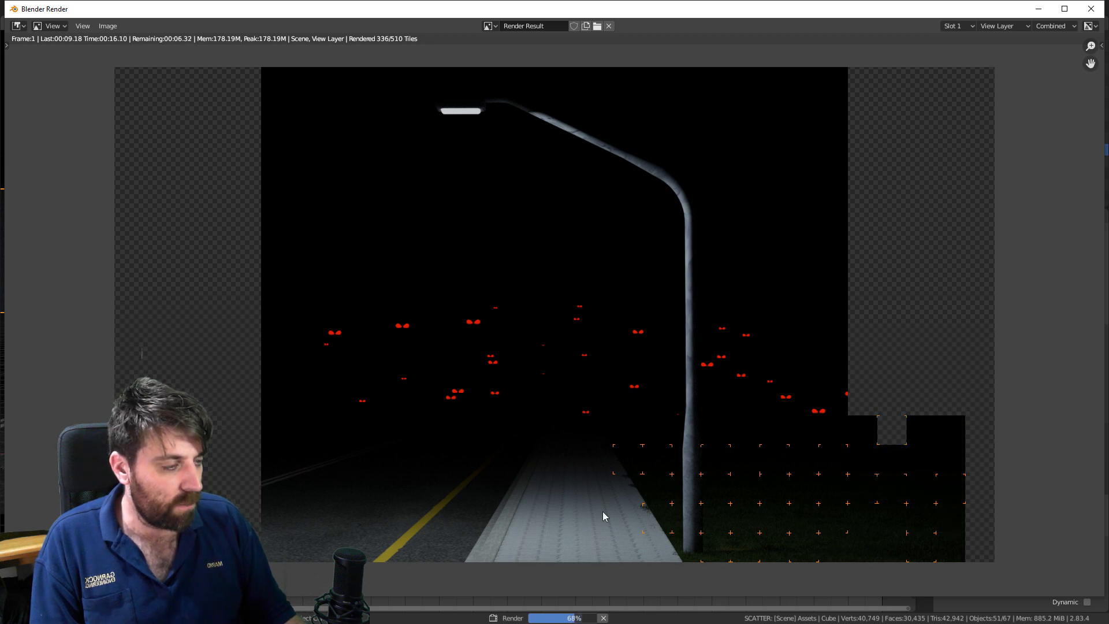
pyautogui.moveTo(601, 509); pyautogui.dragTo(590, 433, button='middle')
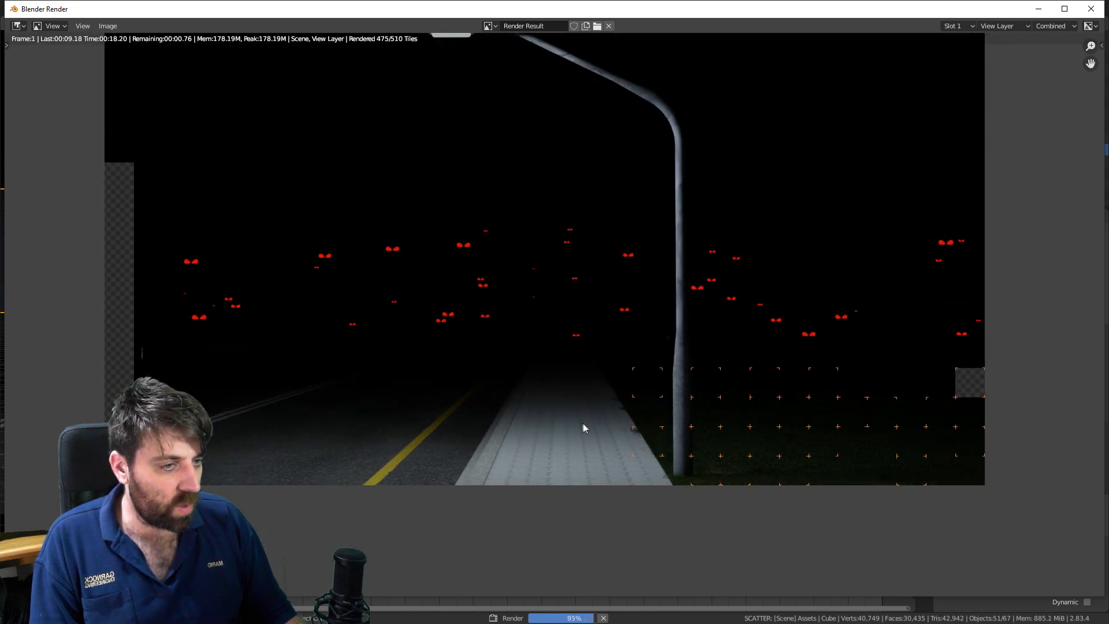
pyautogui.scroll(-1, 559, 367)
pyautogui.moveTo(560, 369); pyautogui.dragTo(558, 420, button='middle')
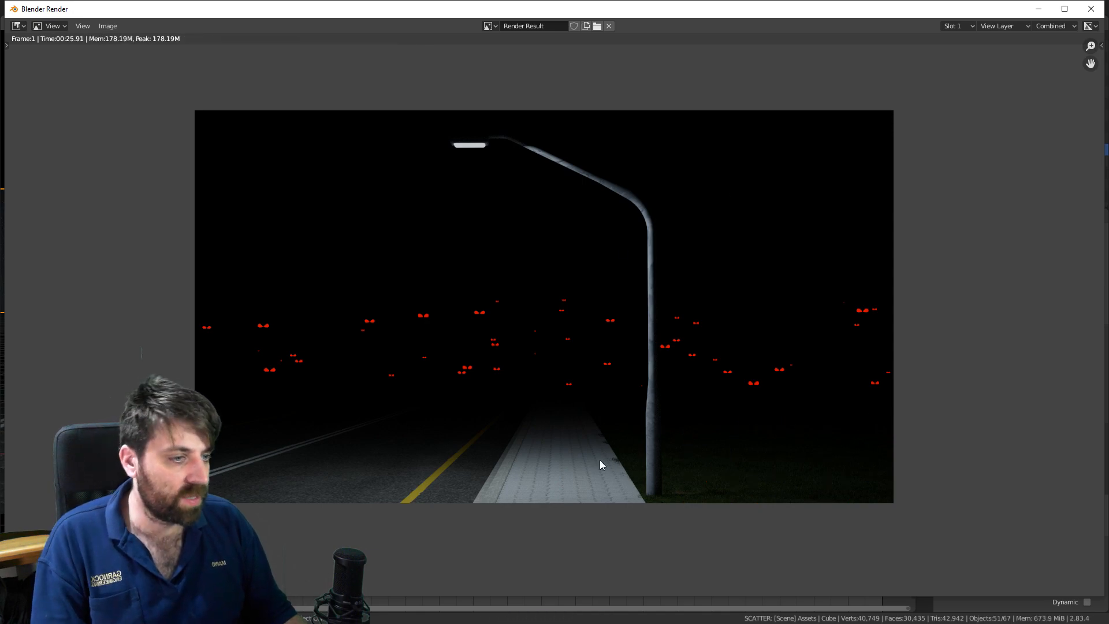
pyautogui.press('Escape')
# Switch to solid shading and divide the Pavers mesh along its length with 49 crosswise loop cuts.
pyautogui.click(482, 412)
pyautogui.click(859, 39)
pyautogui.moveTo(575, 342)
pyautogui.mouseDown(button='middle')
pyautogui.moveTo(501, 380)
pyautogui.moveTo(463, 377)
pyautogui.mouseUp(button='middle')
pyautogui.press('Tab')
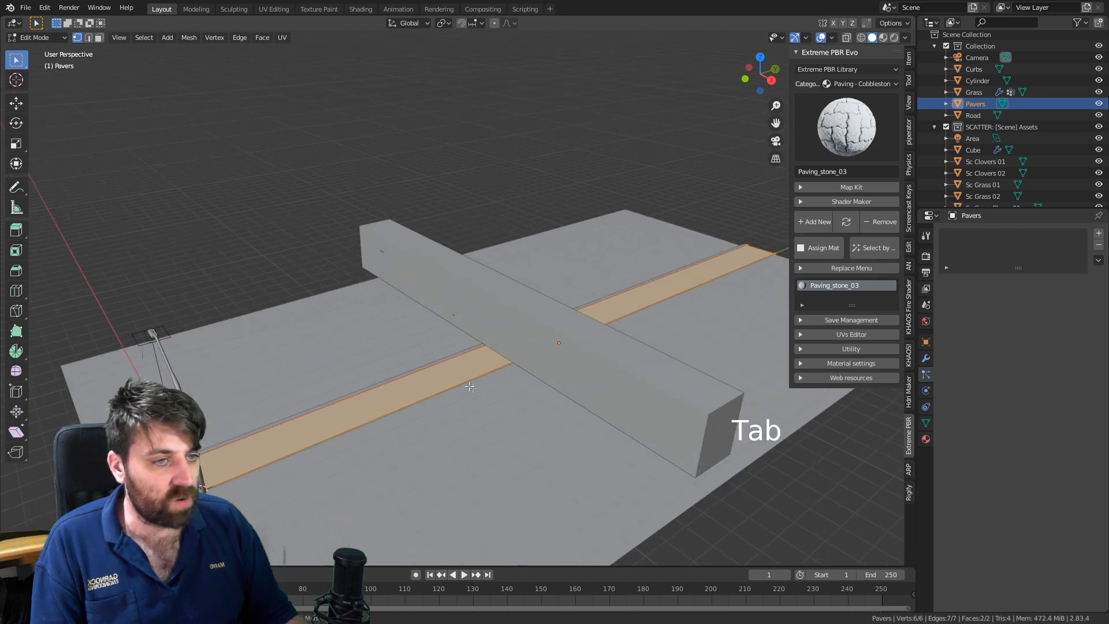
pyautogui.hotkey('ctrl', 'r')
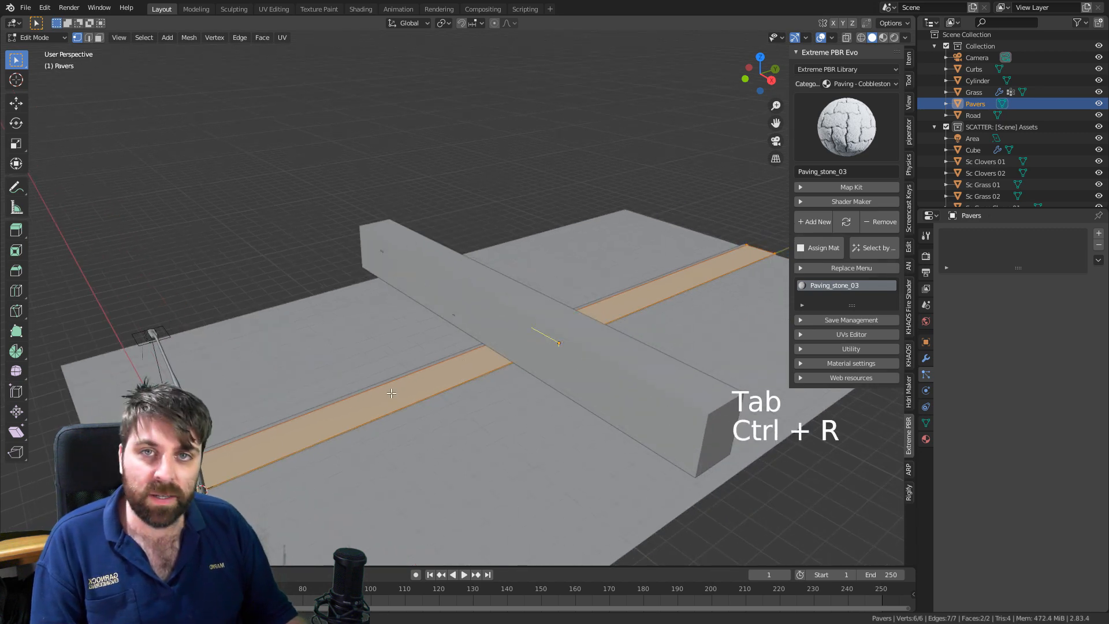
pyautogui.scroll(15, 391, 394)
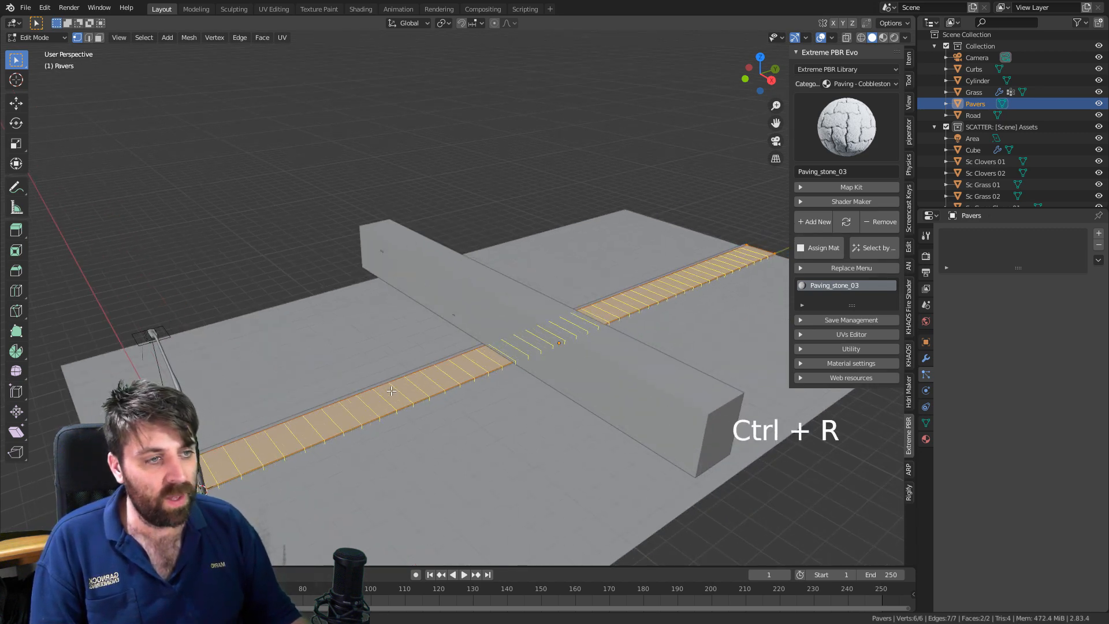
pyautogui.click(391, 392)
pyautogui.click(391, 392)
# Add three lengthwise loop cuts down the top of the Pavers strip to form a grid.
pyautogui.moveTo(392, 391); pyautogui.dragTo(413, 384, button='middle')
pyautogui.keyDown('shift'); pyautogui.moveTo(324, 451); pyautogui.dragTo(504, 374, button='middle'); pyautogui.keyUp('shift')
pyautogui.hotkey('ctrl', 'r')
pyautogui.click(431, 399)
pyautogui.click(430, 399)
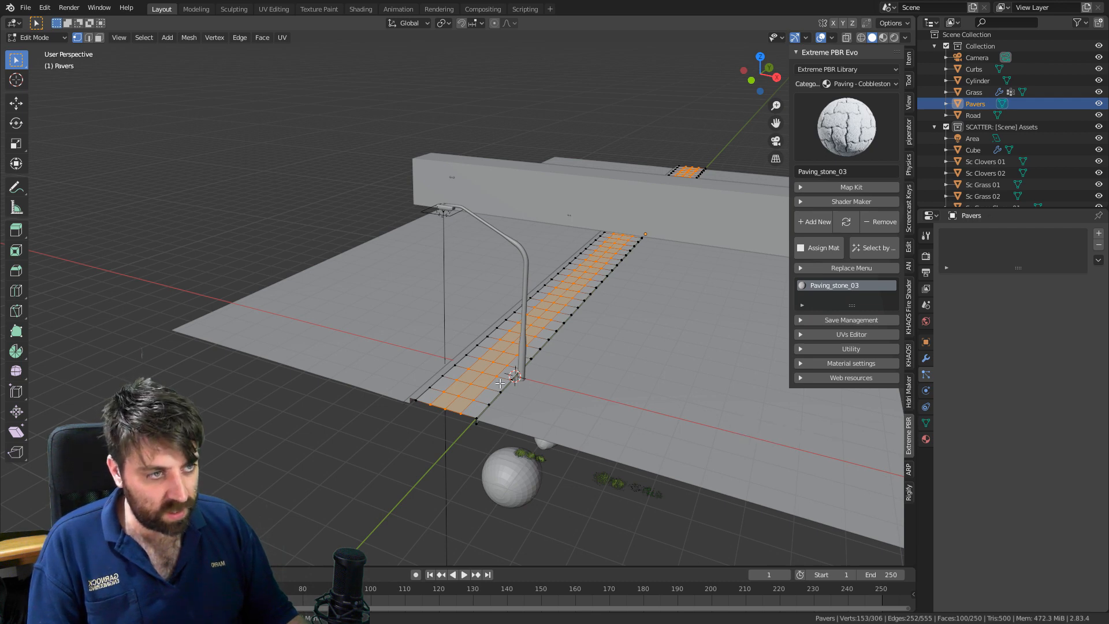
# Clear the current selection and pick a sparse random set of Pavers vertices with Select Random.
pyautogui.click(496, 376)
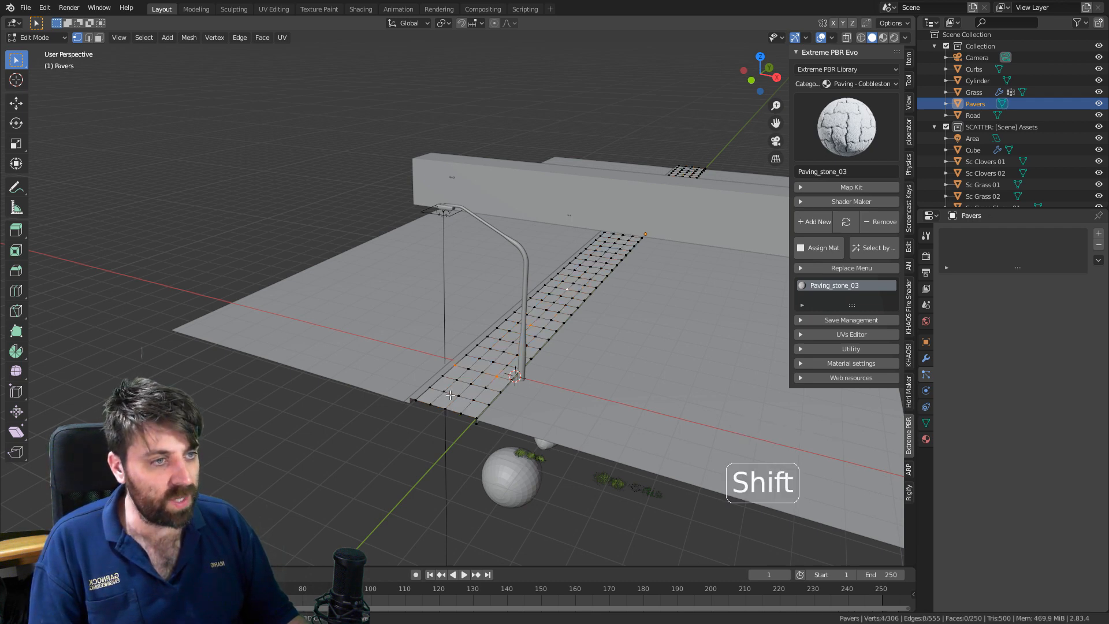
pyautogui.moveTo(475, 386); pyautogui.dragTo(512, 395, button='middle')
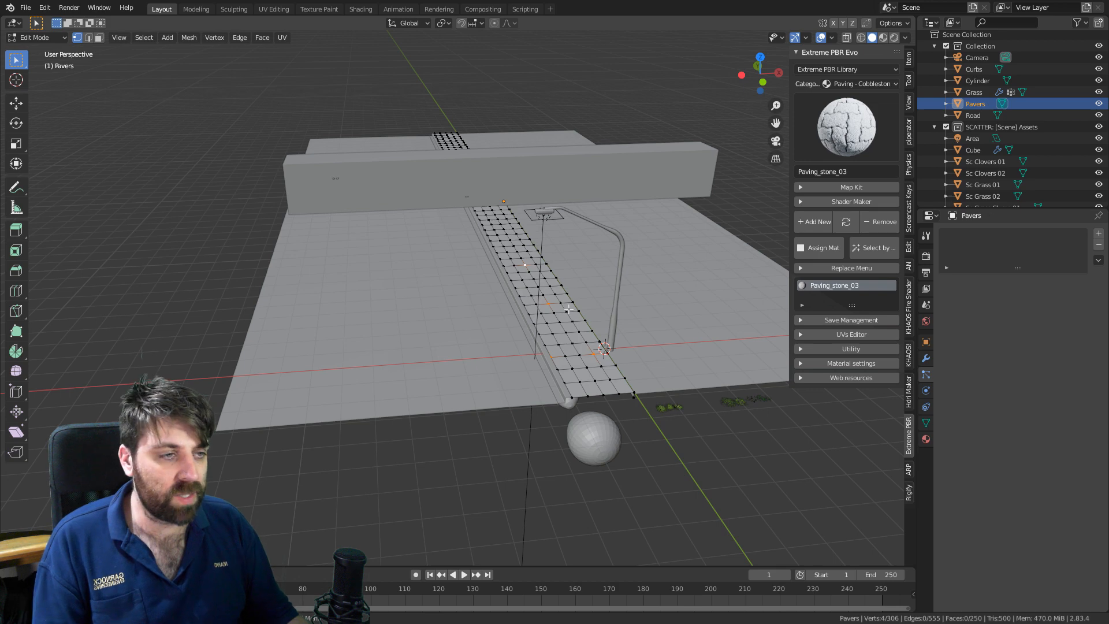
pyautogui.keyDown('shift'); pyautogui.moveTo(569, 309); pyautogui.dragTo(486, 375, button='middle'); pyautogui.keyUp('shift')
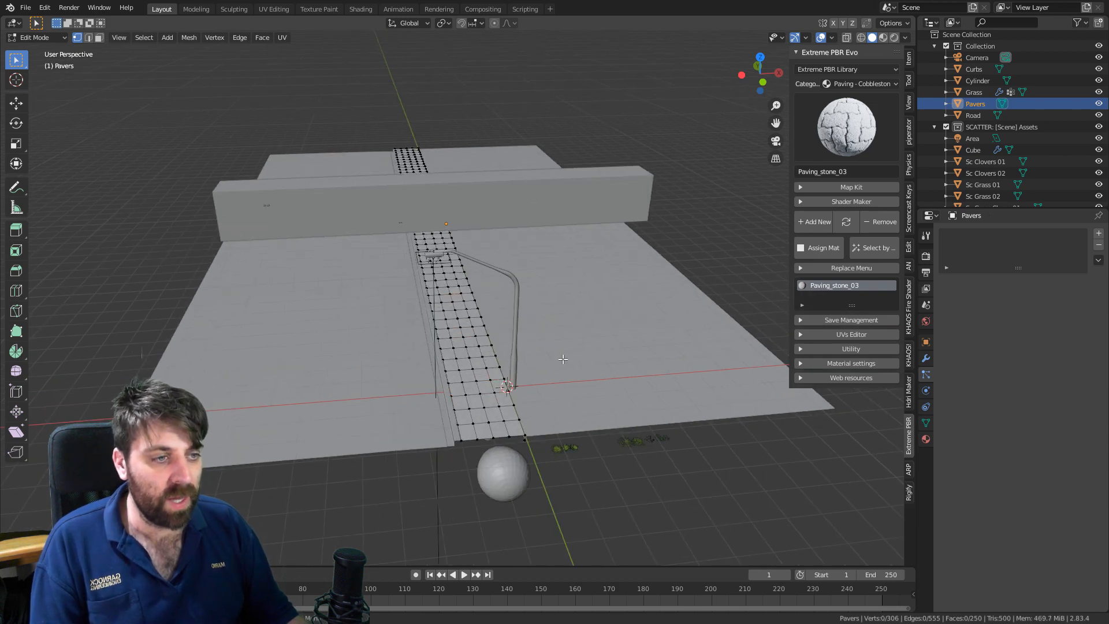
pyautogui.press('space')
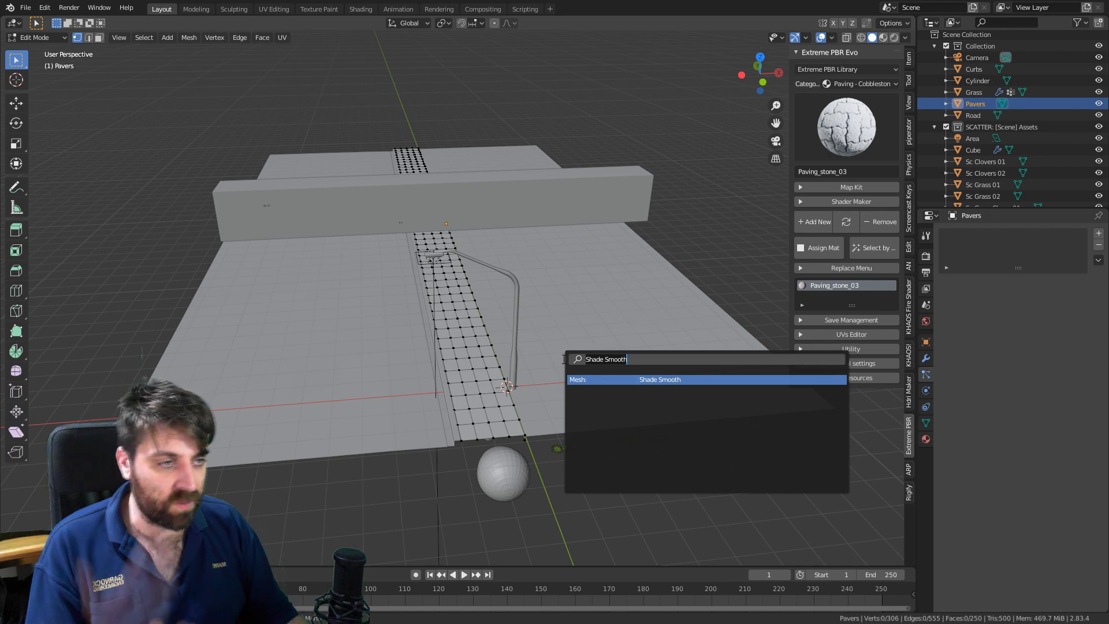
pyautogui.write('selee')
pyautogui.press('BackSpace')
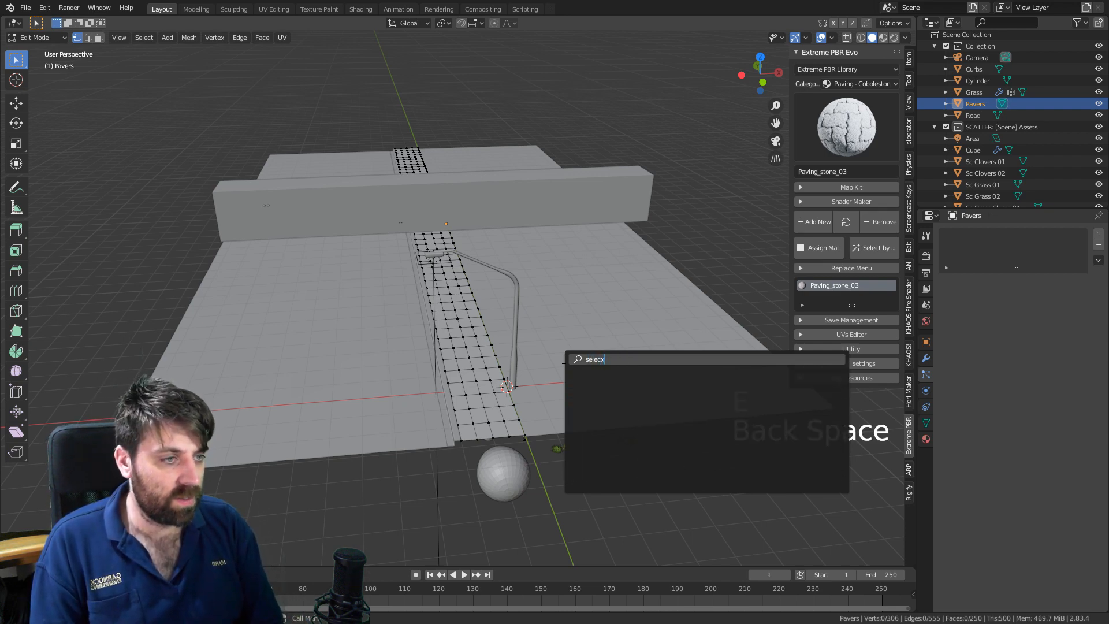
pyautogui.write('ct ran')
pyautogui.press('Return')
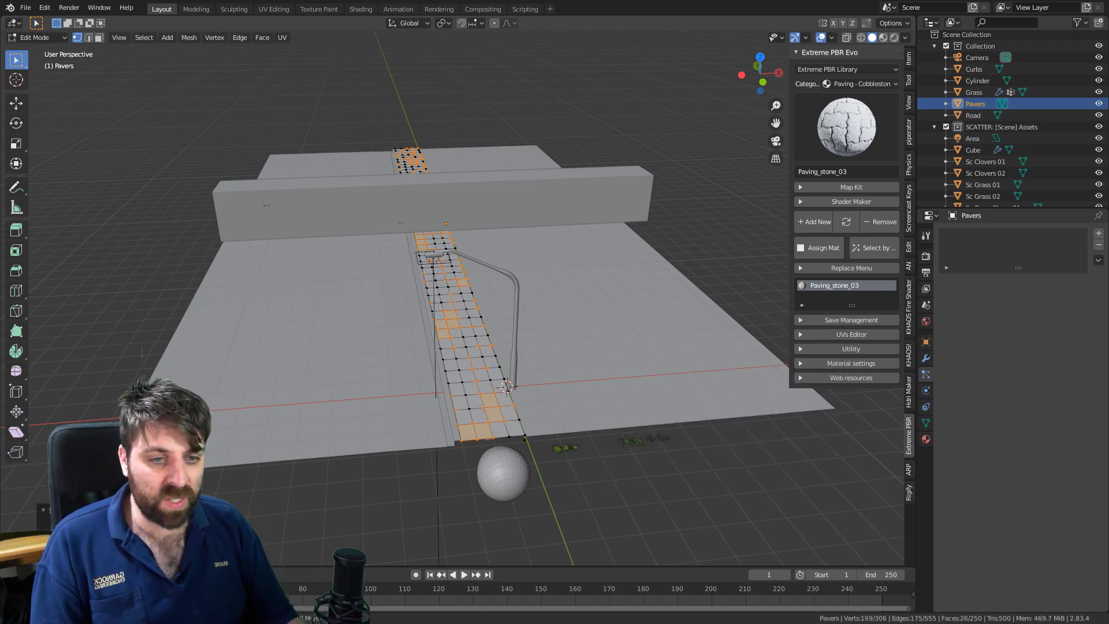
pyautogui.press('Return')
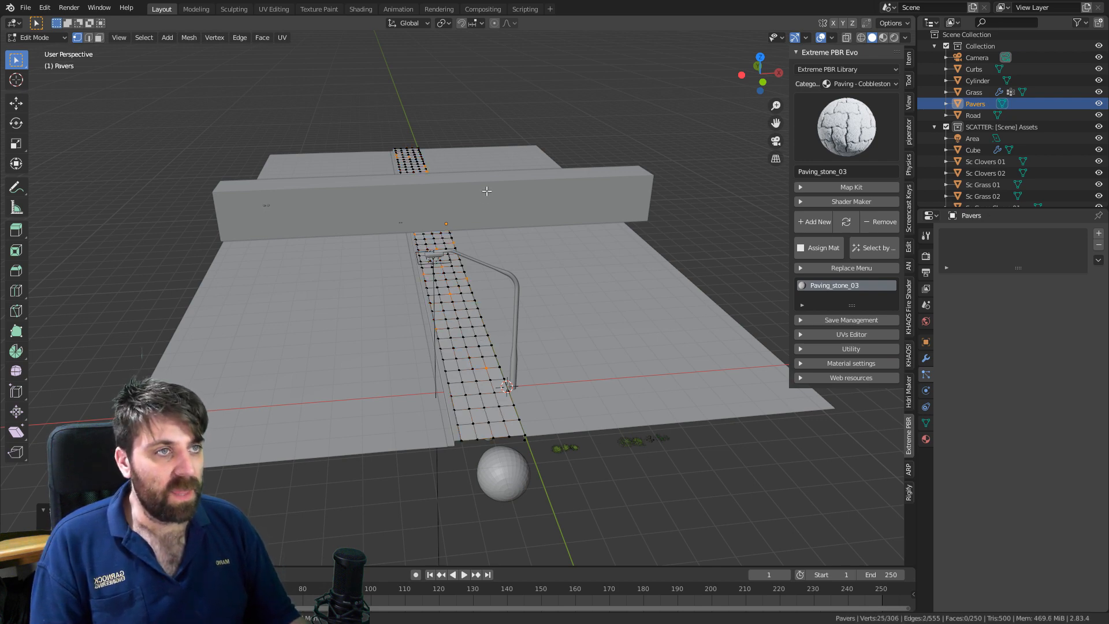
# Enable proportional editing with Random falloff and raise the selected Pavers vertices about 0.03 m along Z with a proportional size of 6.35.
pyautogui.click(495, 24)
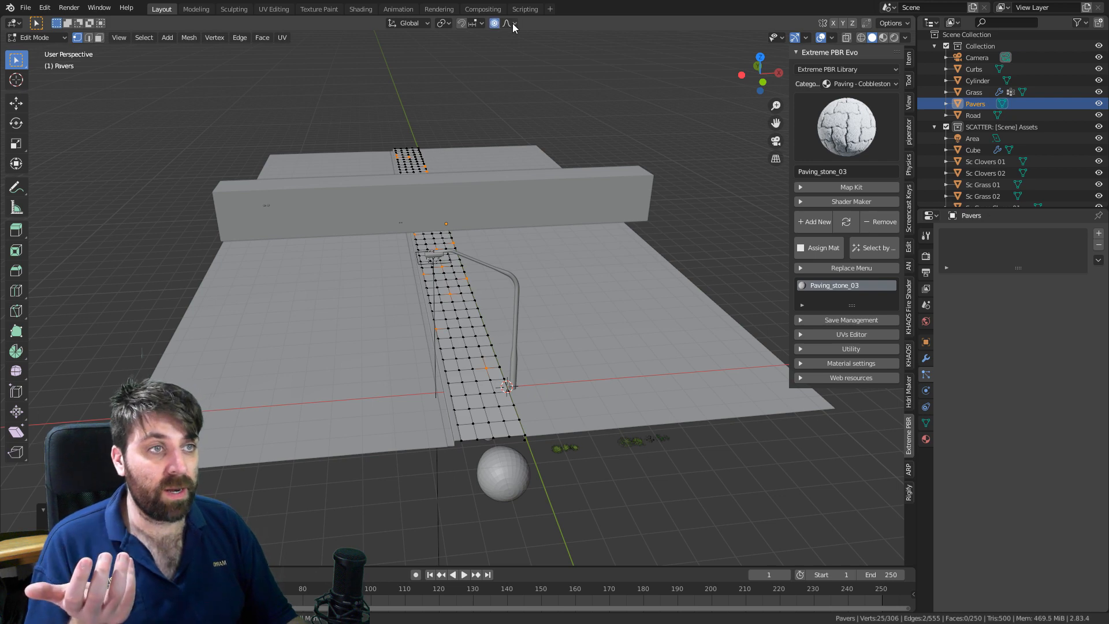
pyautogui.click(513, 24)
pyautogui.click(497, 155)
pyautogui.moveTo(484, 366)
pyautogui.mouseDown(button='middle')
pyautogui.moveTo(477, 340)
pyautogui.moveTo(484, 350)
pyautogui.mouseUp(button='middle')
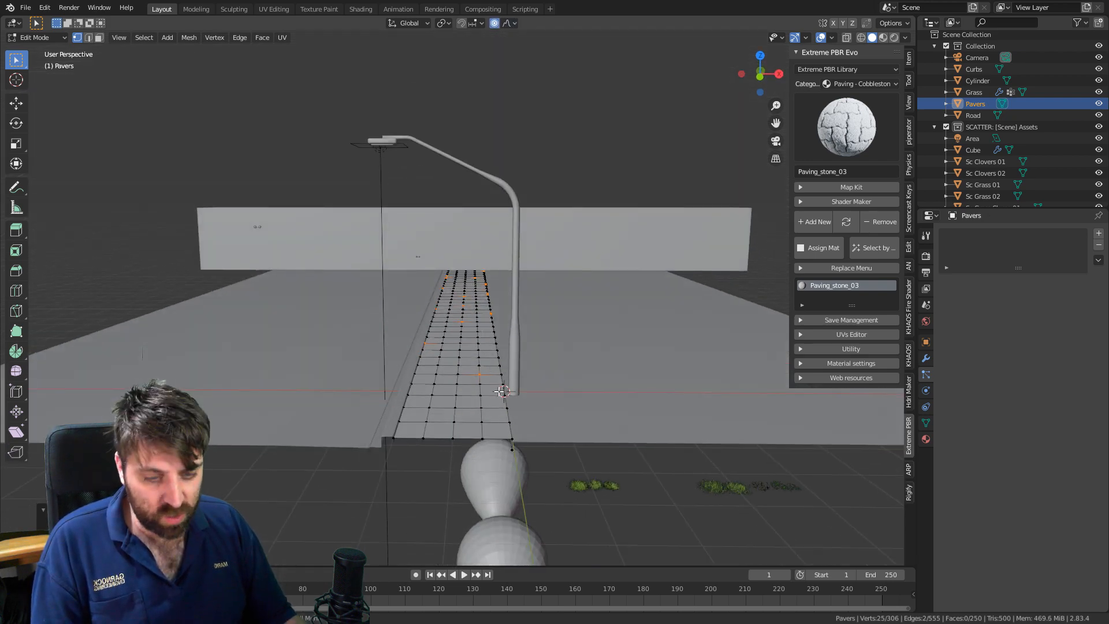
pyautogui.press('g')
pyautogui.press('z')
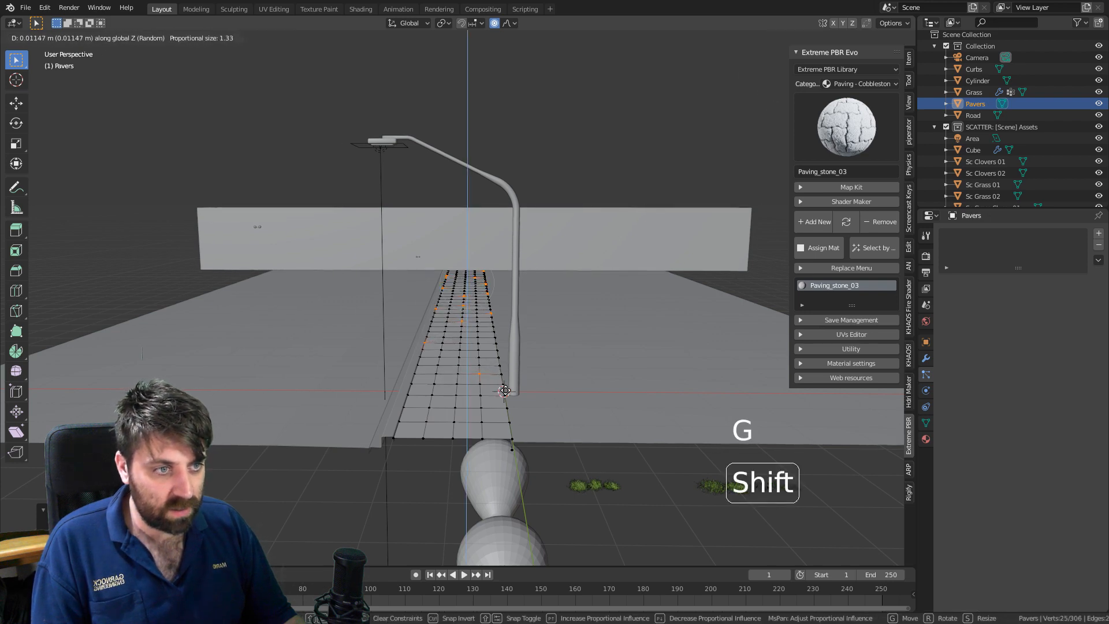
pyautogui.scroll(15, 507, 387)
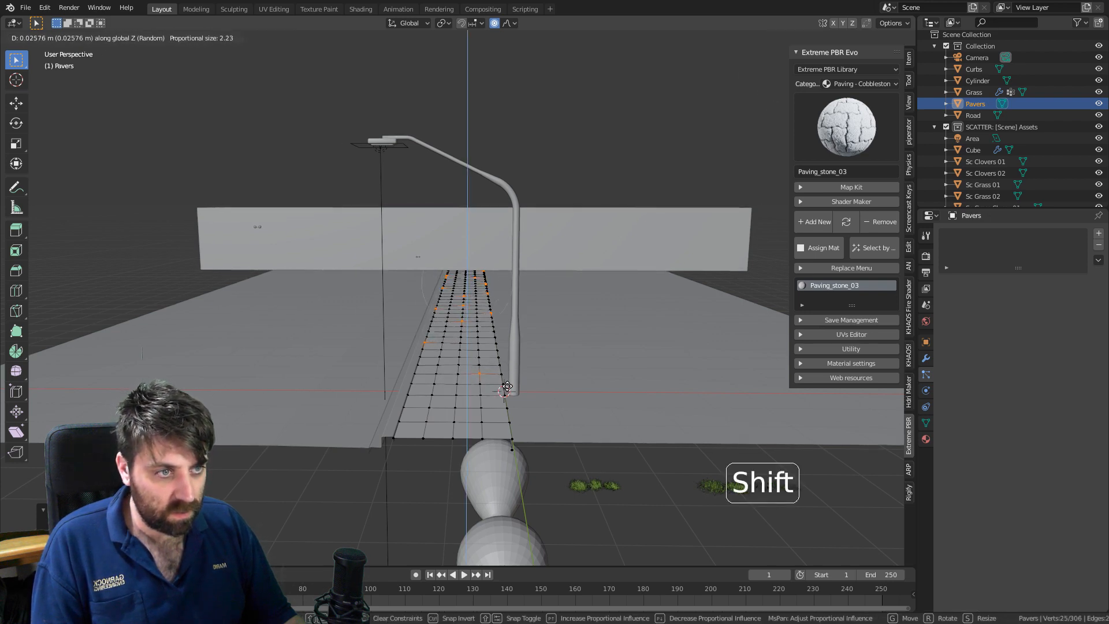
pyautogui.press('shift')
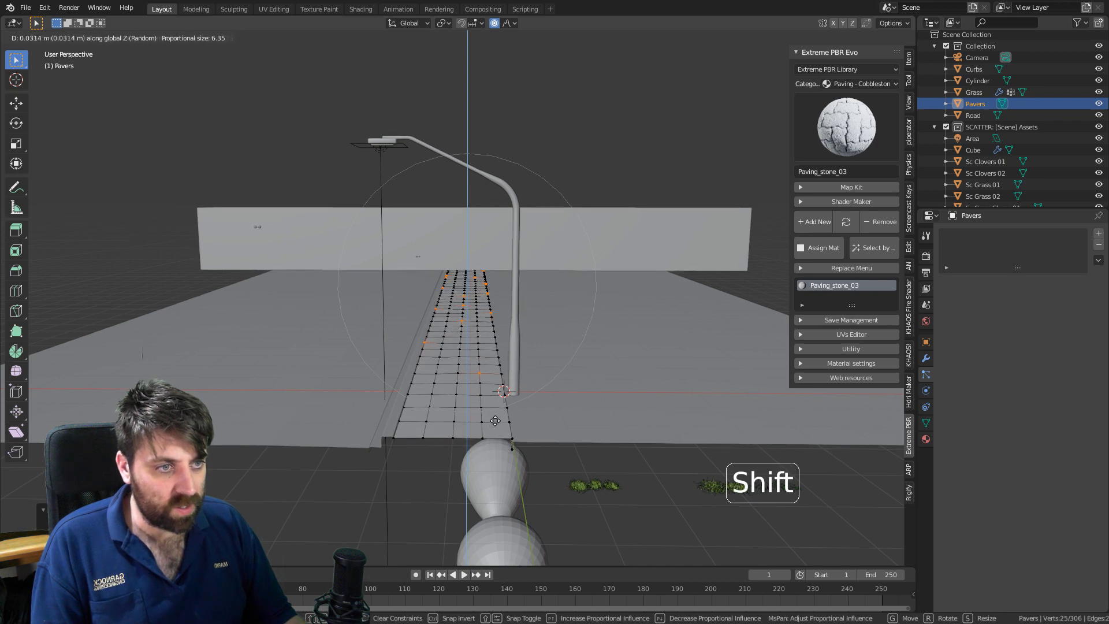
pyautogui.click(497, 412)
# Move the same random vertices slightly along Z once more for extra unevenness and return to Object Mode.
pyautogui.moveTo(497, 411); pyautogui.dragTo(493, 392, button='middle')
pyautogui.scroll(2, 502, 396)
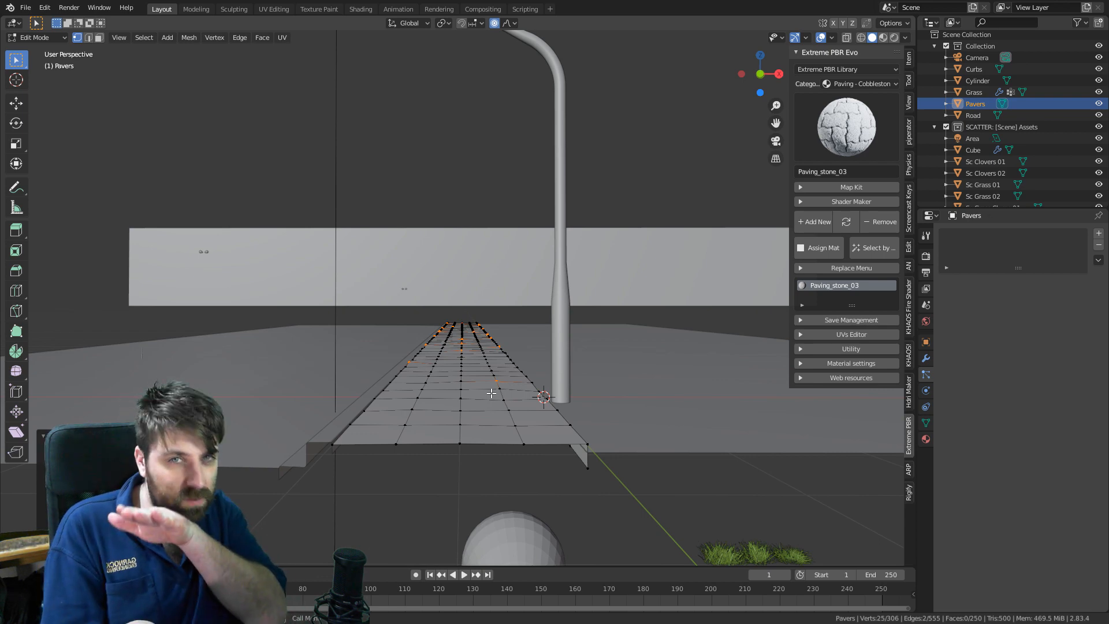
pyautogui.press('g')
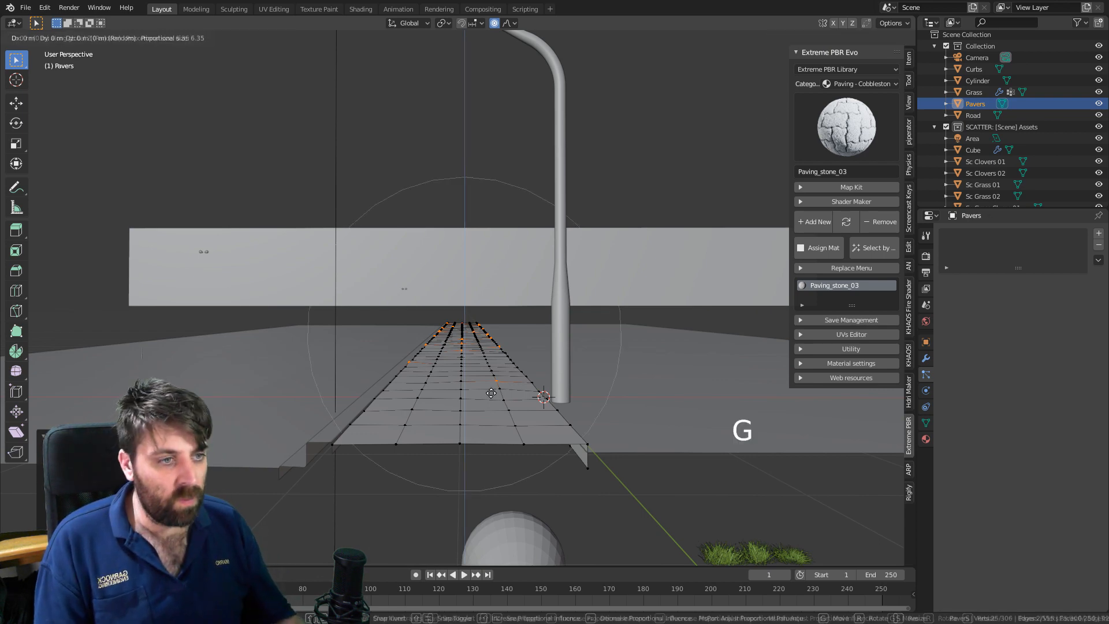
pyautogui.press('z')
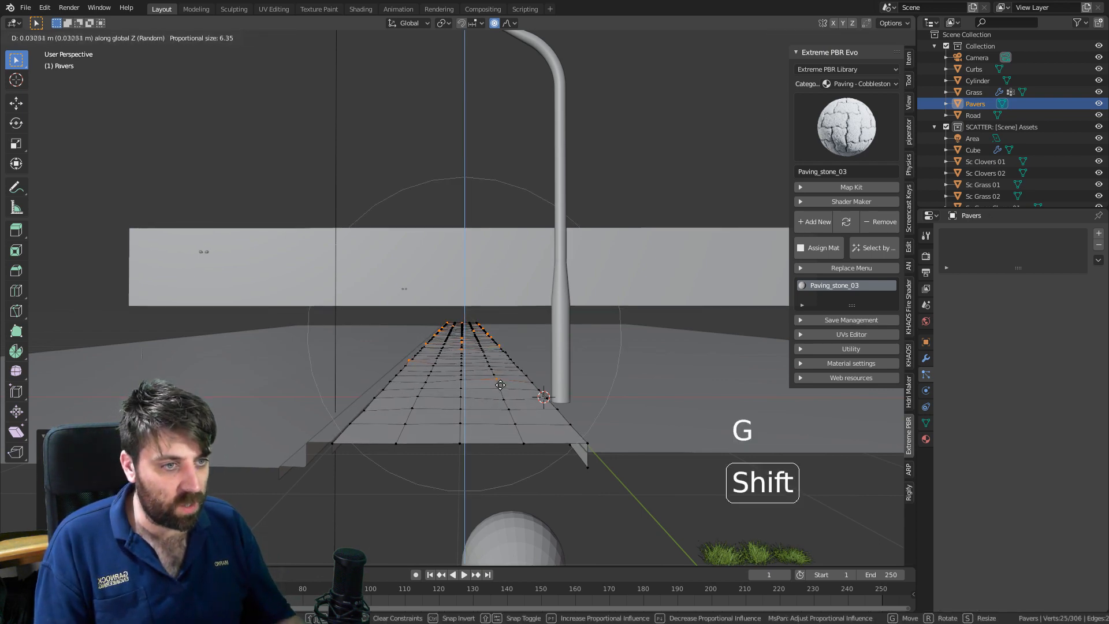
pyautogui.click(484, 386)
pyautogui.press('Tab')
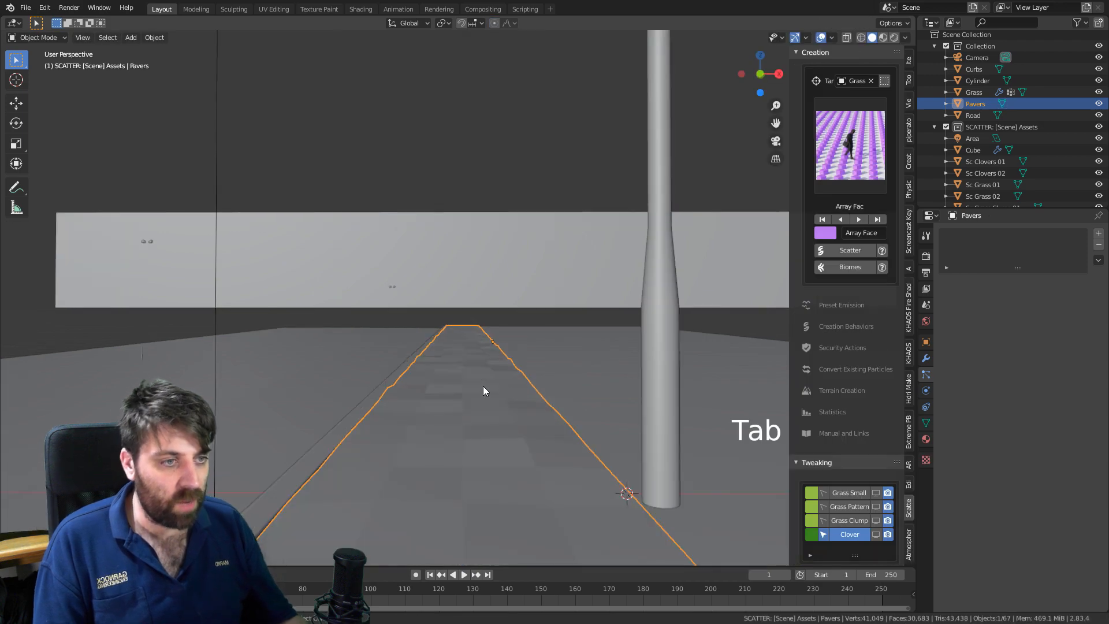
# Render the frame, examine the uneven paver edges beside the road, and close the render.
pyautogui.press('F12')
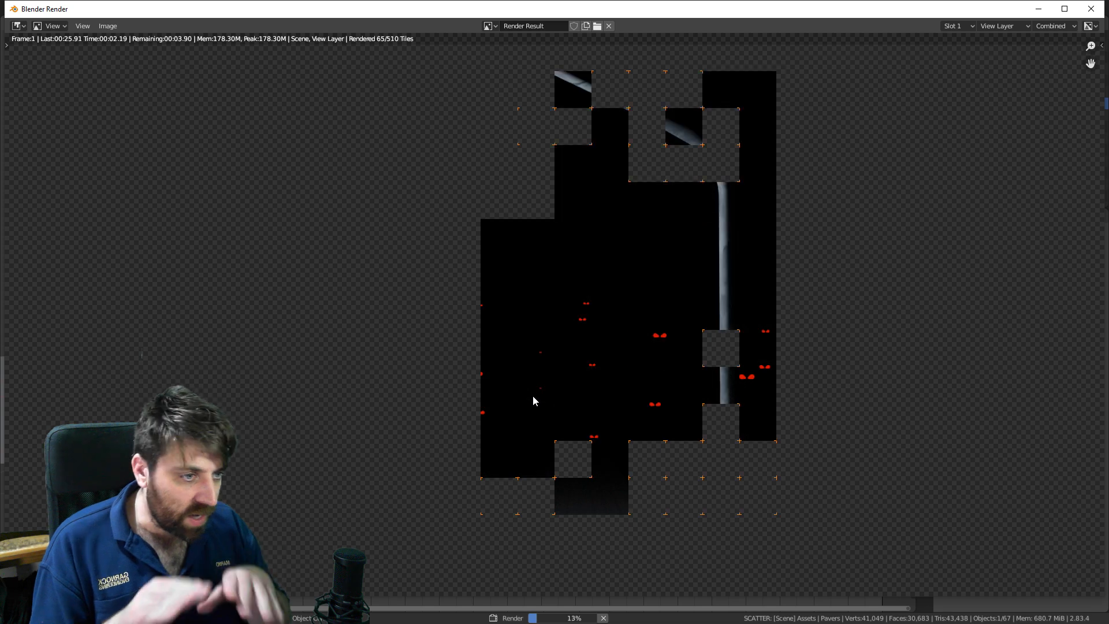
pyautogui.moveTo(625, 542); pyautogui.dragTo(640, 465, button='middle')
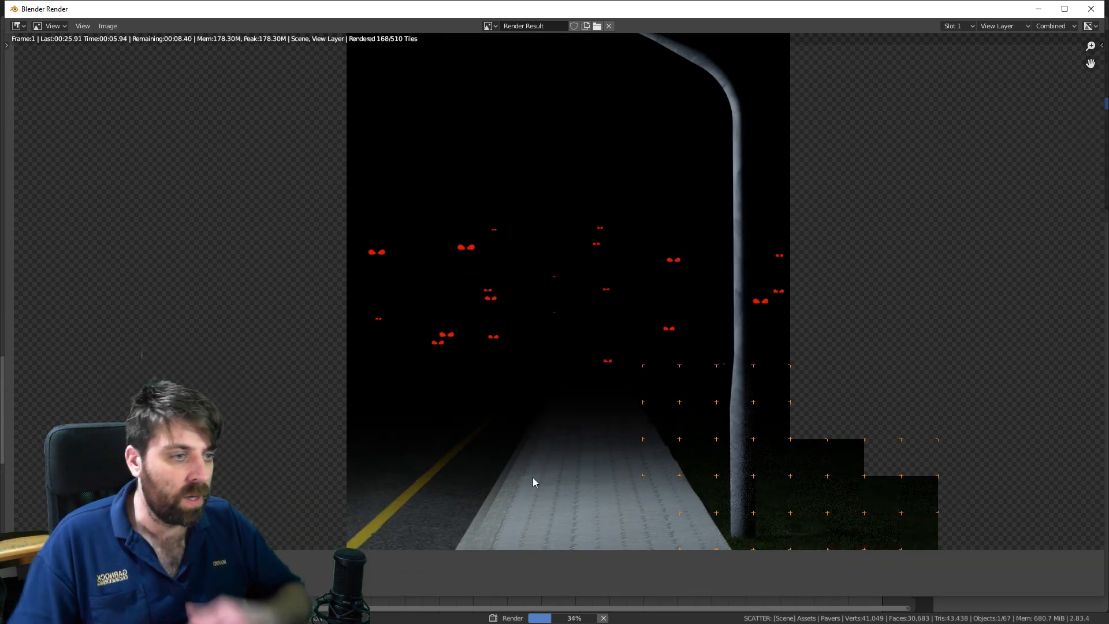
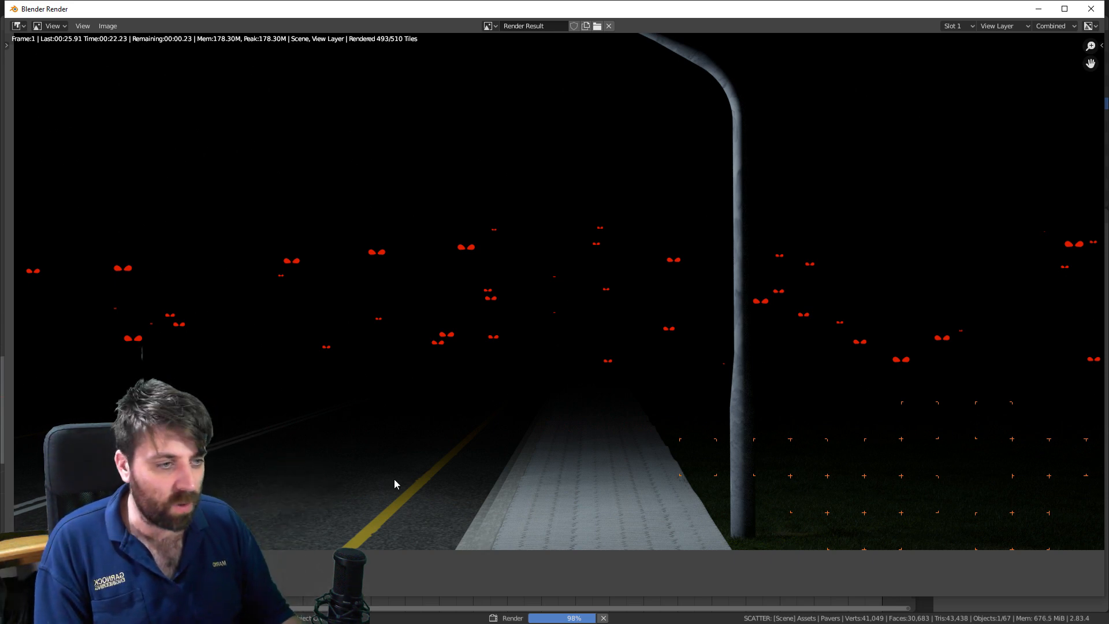
pyautogui.press('Escape')
# Select the Curbs mesh and scale down all its UVs over the concrete texture in the UV Editing workspace.
pyautogui.click(358, 408)
pyautogui.moveTo(359, 411); pyautogui.dragTo(373, 417, button='middle')
pyautogui.press('Tab')
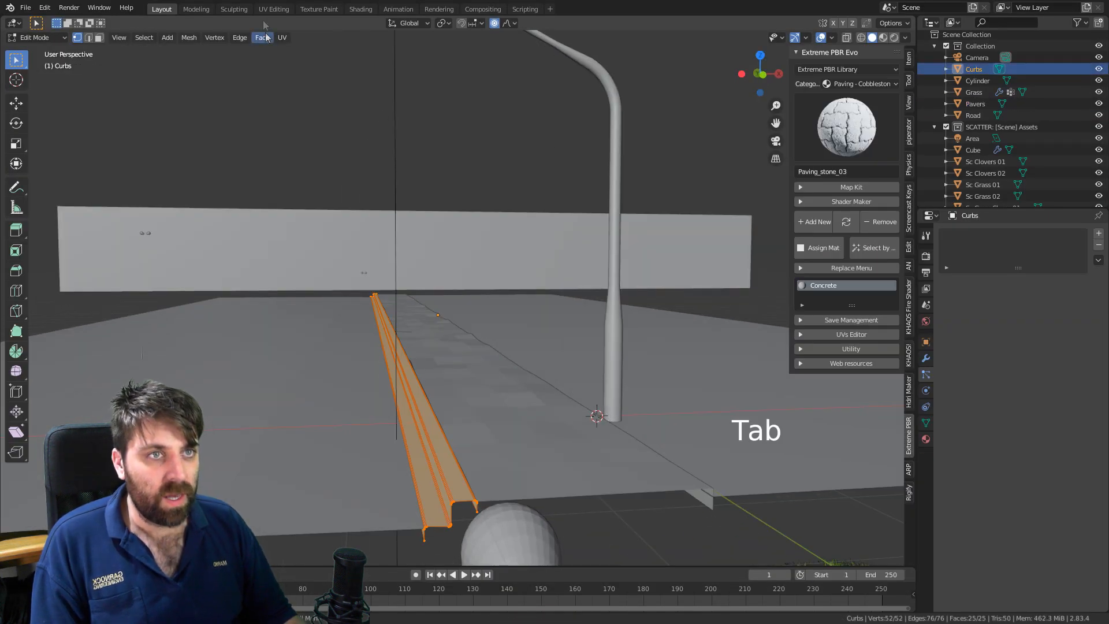
pyautogui.click(274, 8)
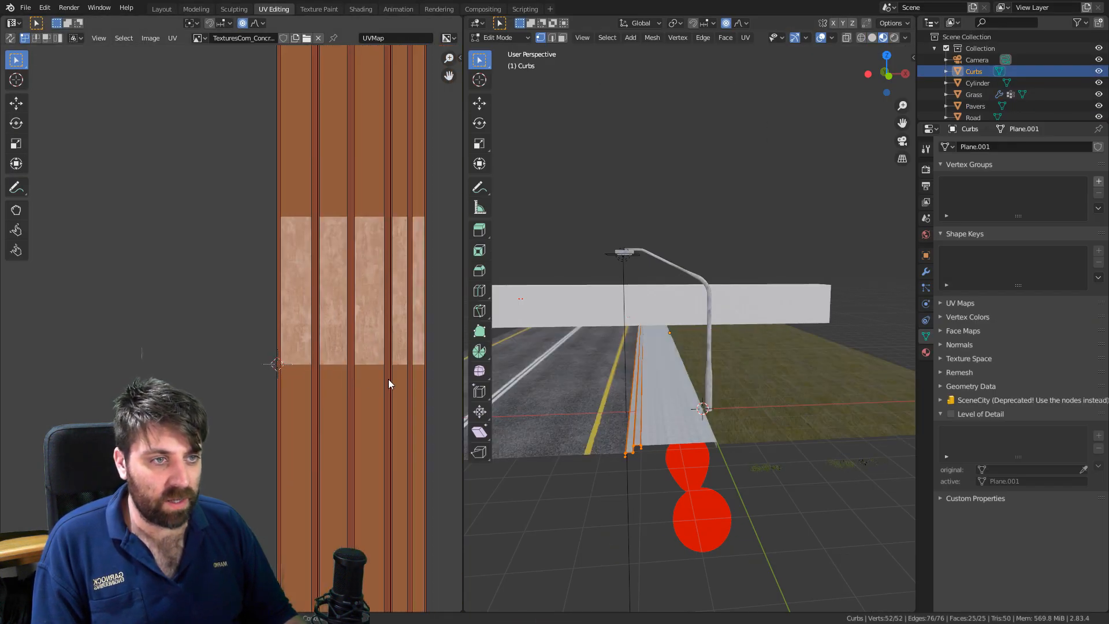
pyautogui.scroll(1, 388, 379)
pyautogui.moveTo(373, 369); pyautogui.dragTo(339, 382, button='middle')
pyautogui.press('a')
pyautogui.press('s')
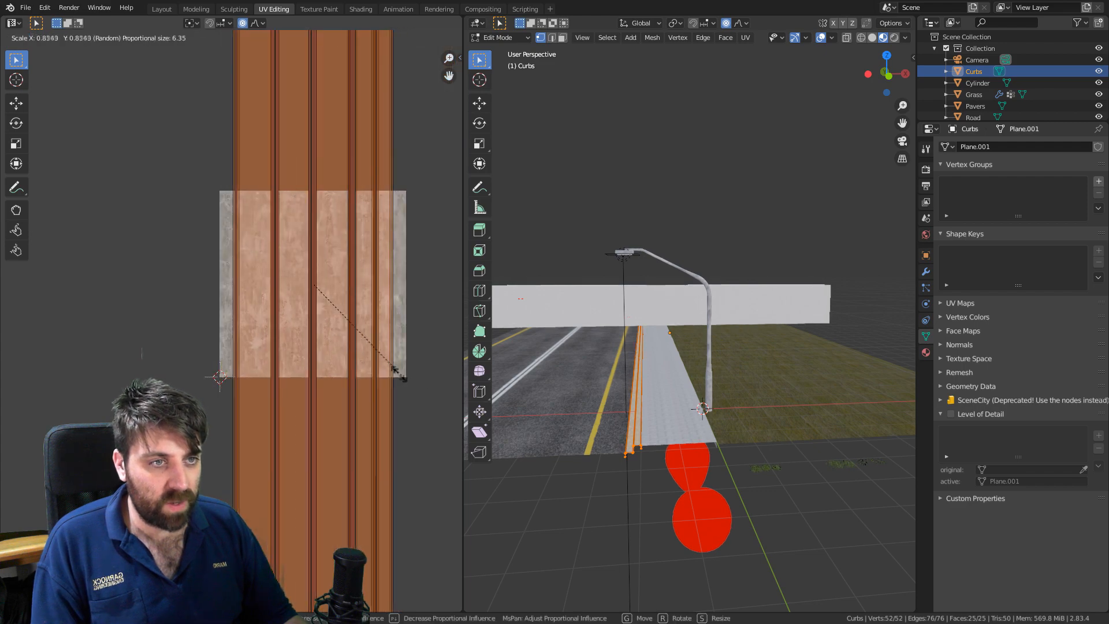
pyautogui.click(331, 350)
# Leave Edit Mode and examine the concrete texture along the curb, up close and through the camera.
pyautogui.moveTo(613, 430); pyautogui.dragTo(825, 374, button='middle')
pyautogui.scroll(3, 682, 442)
pyautogui.scroll(3, 826, 374)
pyautogui.press('Tab')
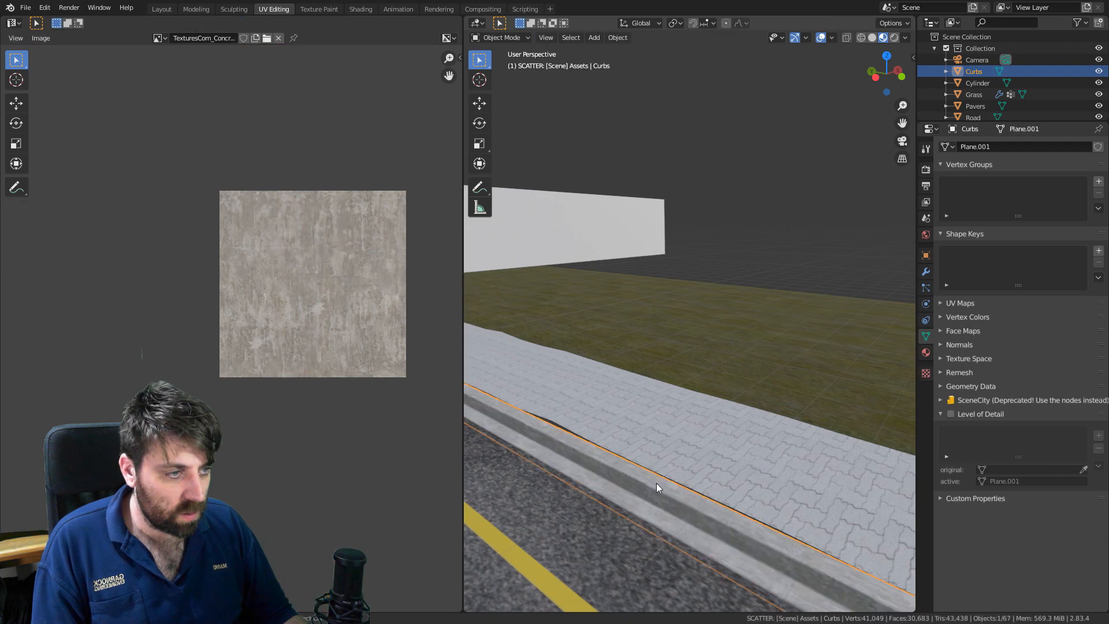
pyautogui.moveTo(657, 483); pyautogui.dragTo(591, 496, button='middle')
pyautogui.scroll(3, 695, 438)
pyautogui.scroll(-8, 694, 436)
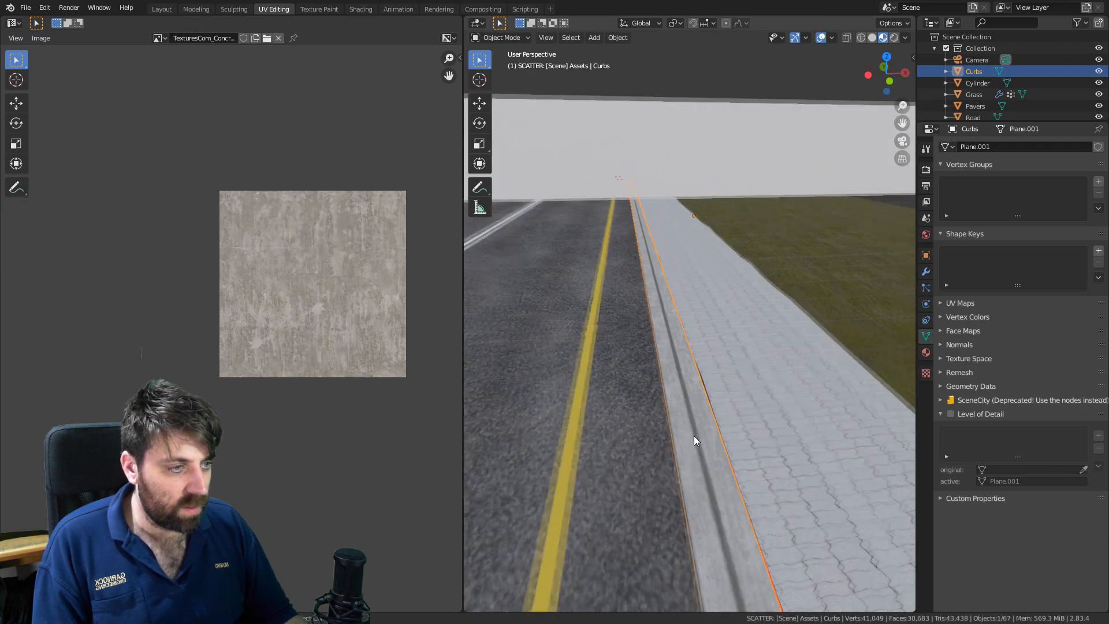
pyautogui.moveTo(681, 411); pyautogui.dragTo(720, 356, button='middle')
pyautogui.press('KP_0')
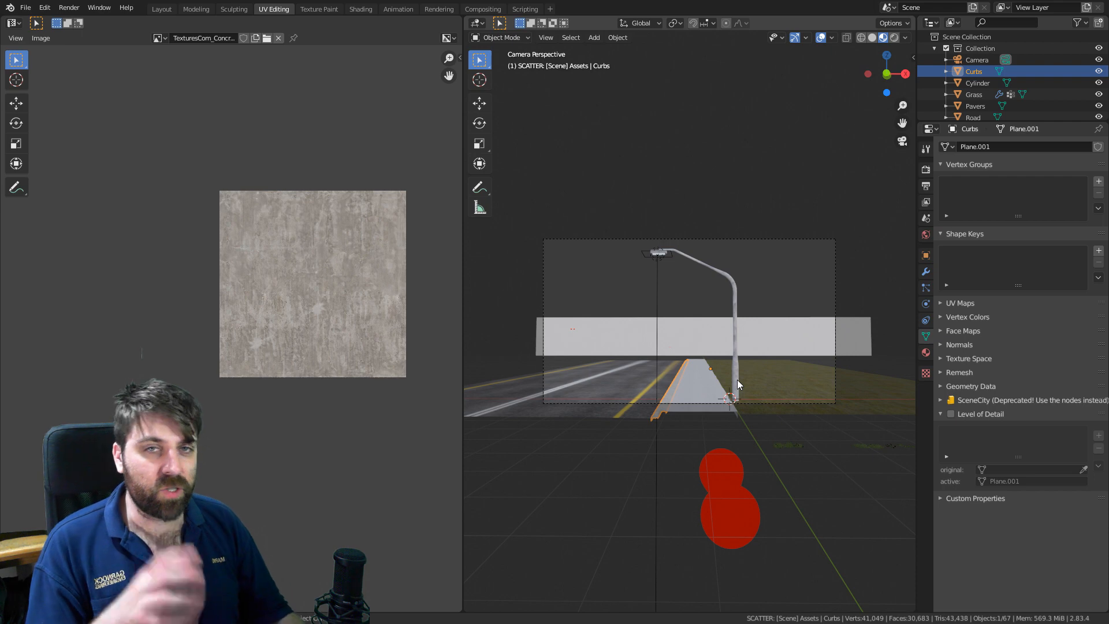
# Return to the Layout workspace and import the FBX character Worker.Fbx from D:\Temp\CharacterTes with the default import settings.
pyautogui.click(161, 8)
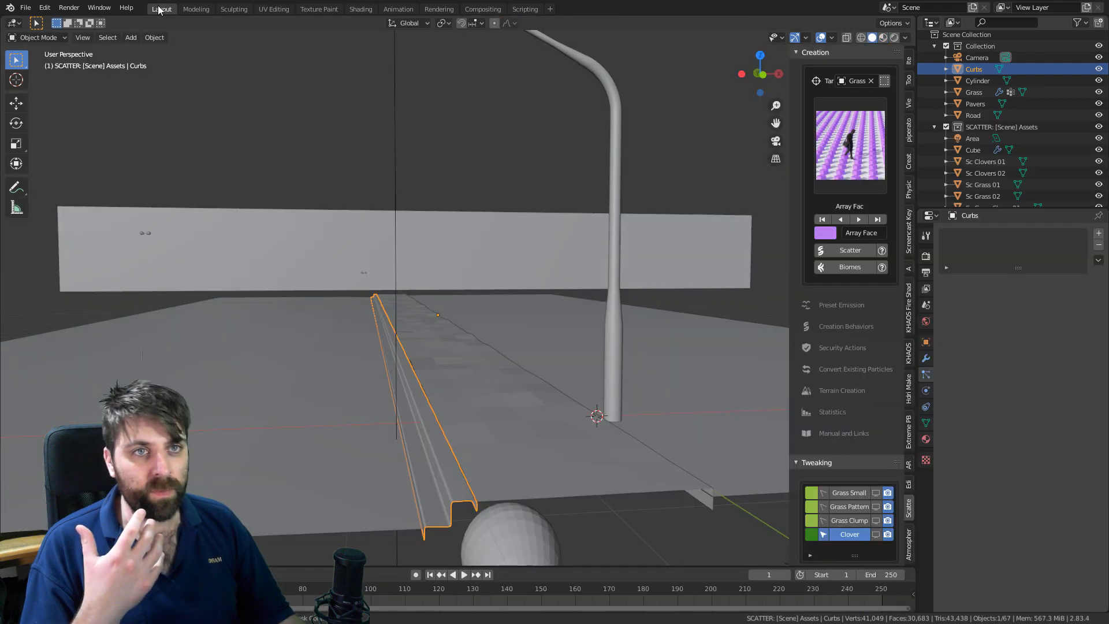
pyautogui.moveTo(412, 315); pyautogui.dragTo(395, 322, button='middle')
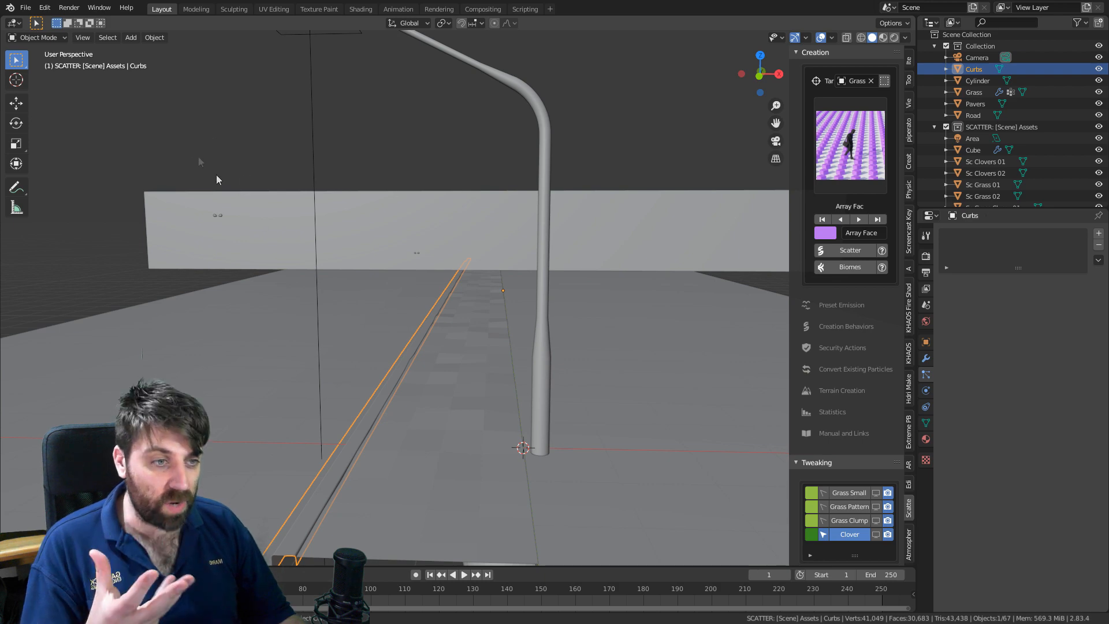
pyautogui.click(26, 7)
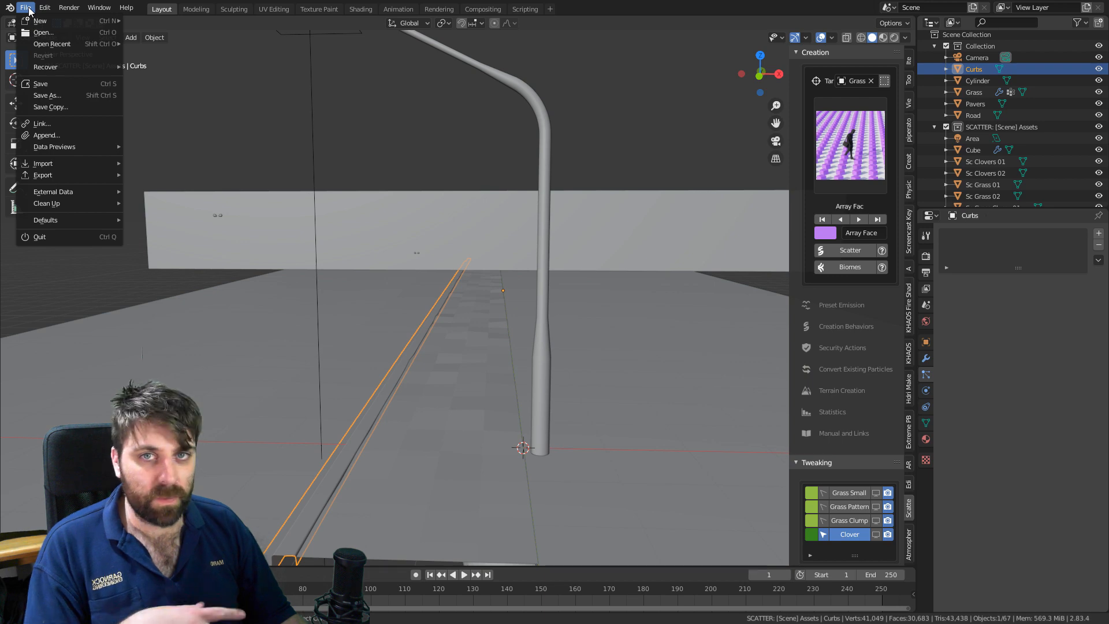
pyautogui.moveTo(107, 173)
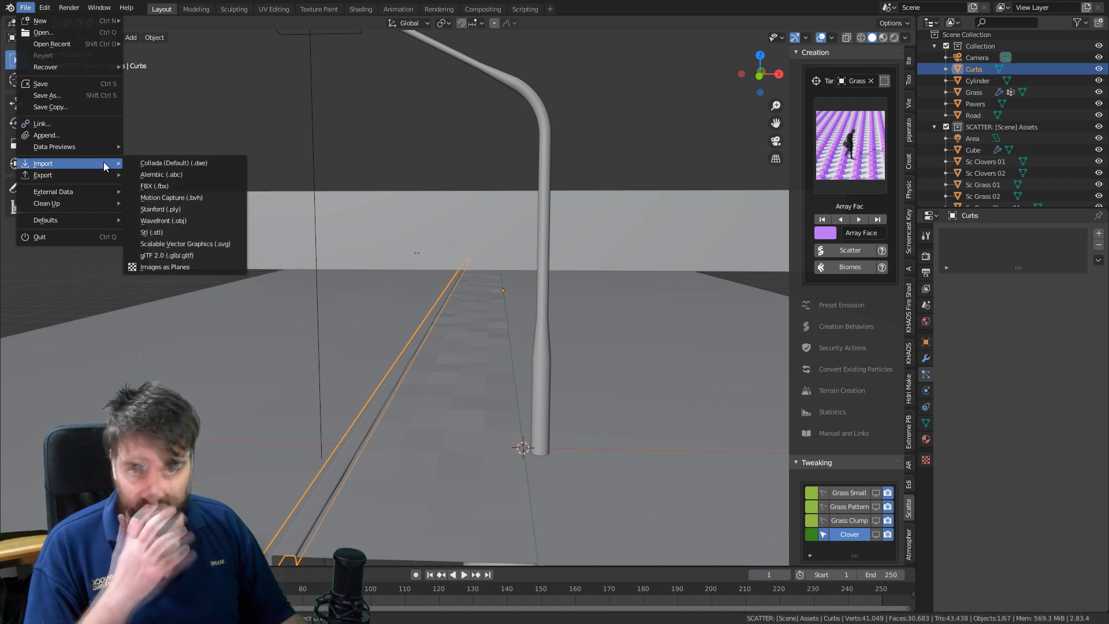
pyautogui.click(163, 186)
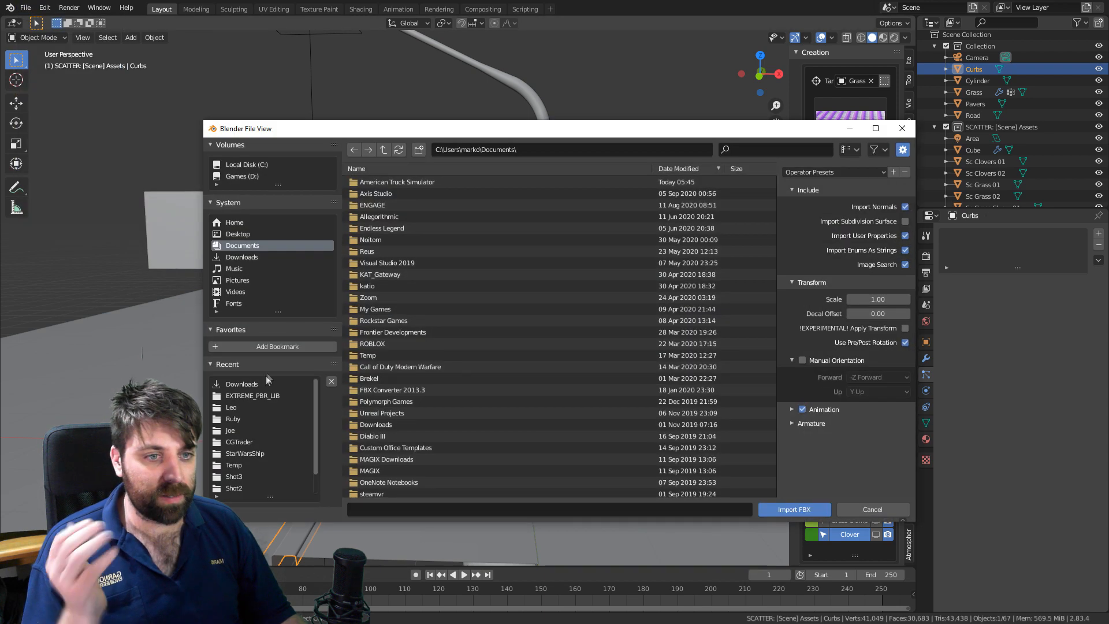
pyautogui.click(243, 176)
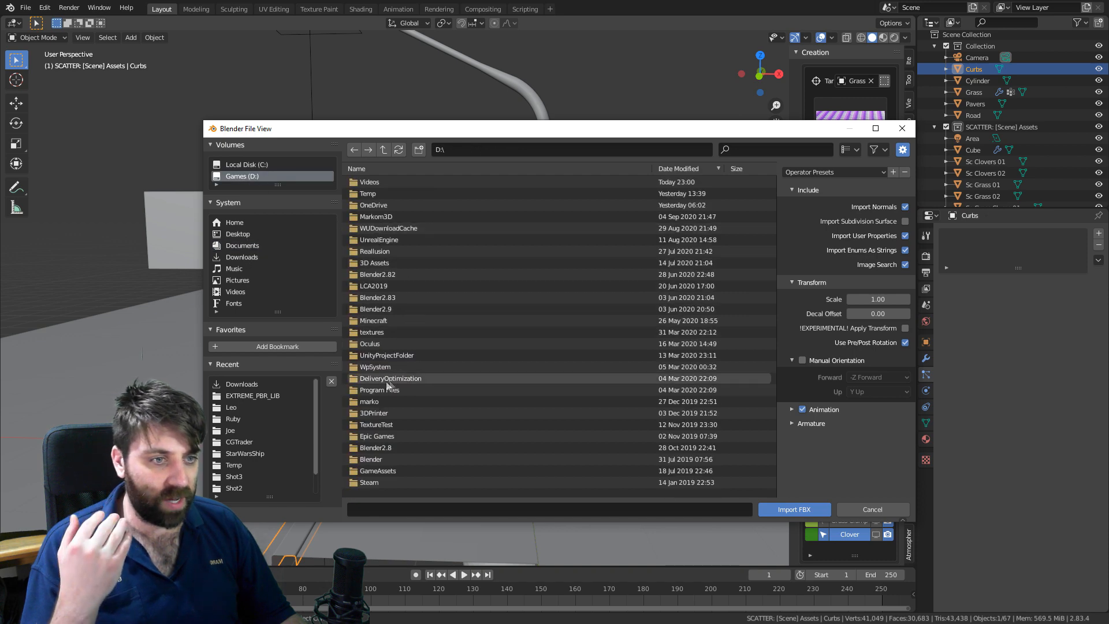
pyautogui.doubleClick(389, 183)
pyautogui.click(382, 168)
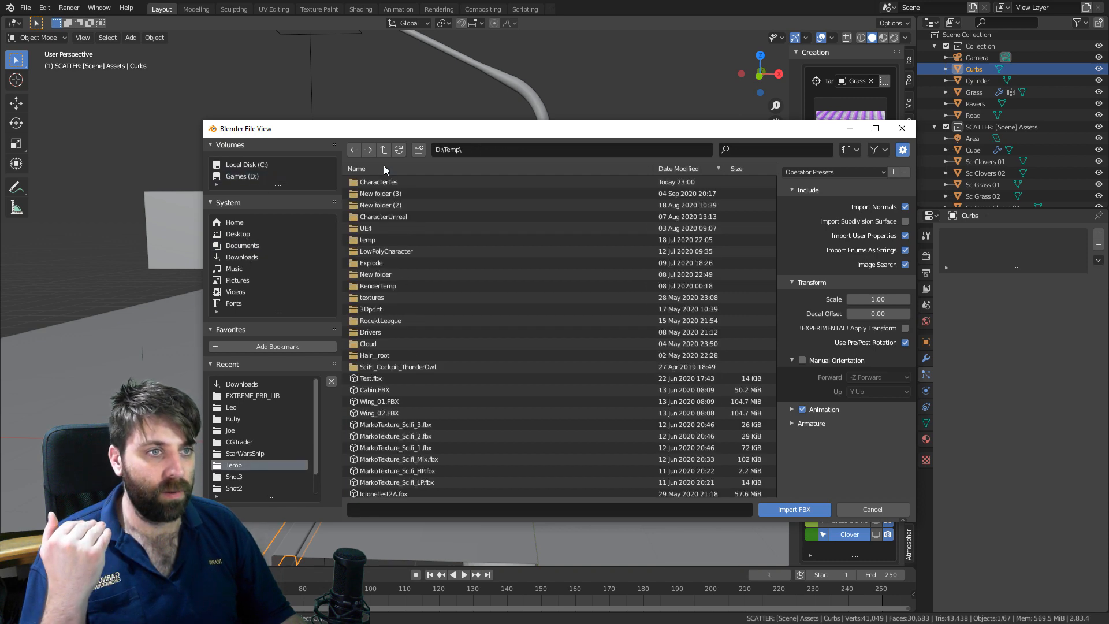
pyautogui.doubleClick(388, 194)
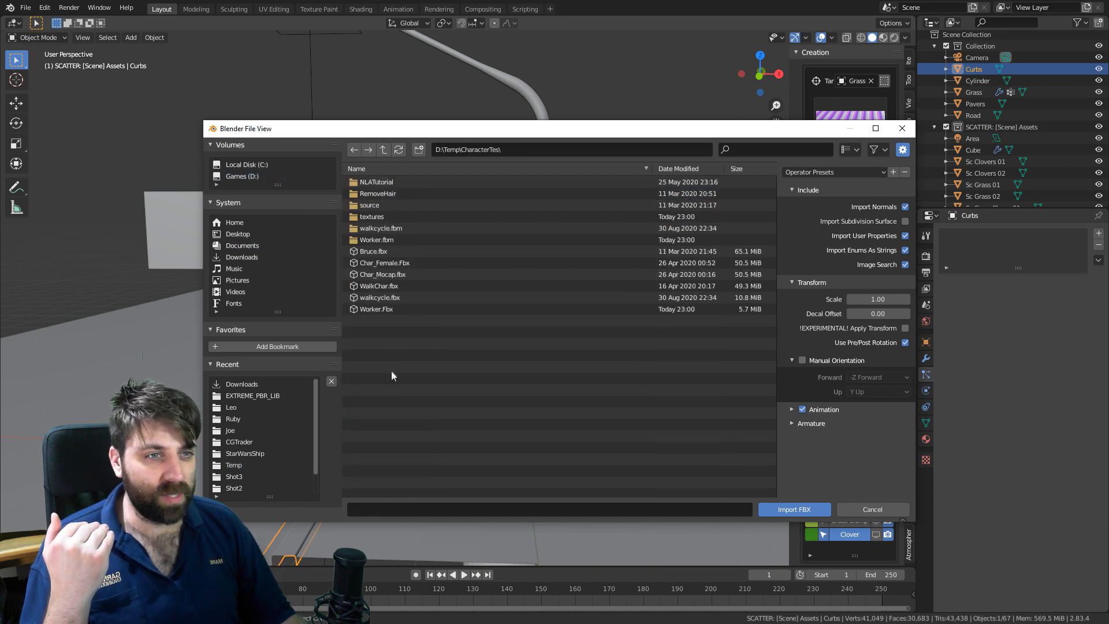
pyautogui.doubleClick(387, 311)
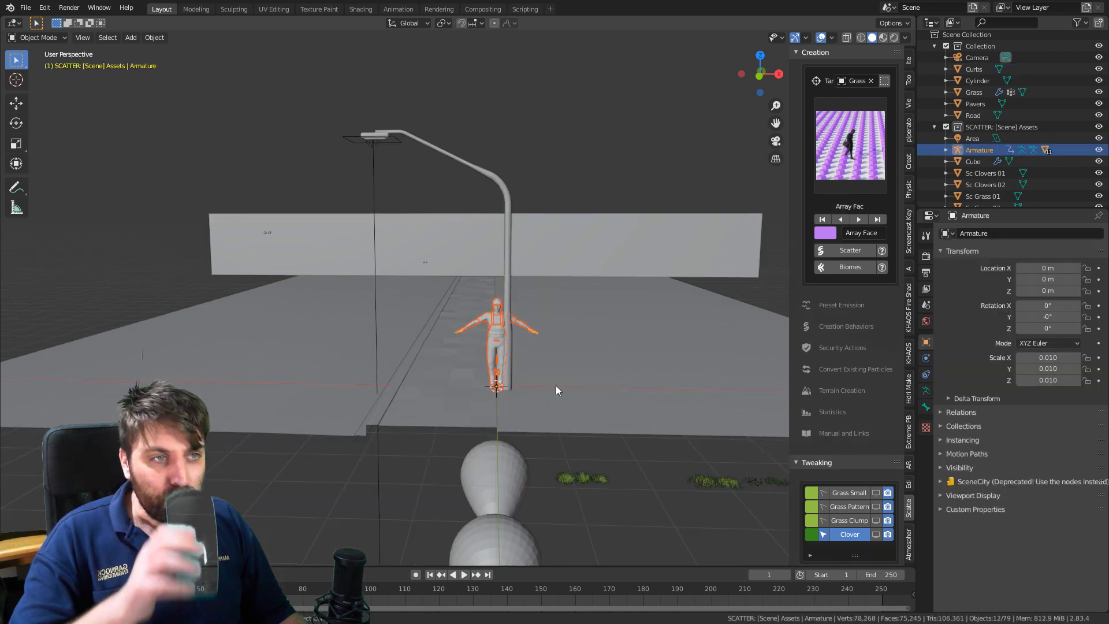
pyautogui.scroll(3, 505, 391)
pyautogui.keyDown('shift'); pyautogui.moveTo(539, 414); pyautogui.dragTo(500, 351, button='middle'); pyautogui.keyUp('shift')
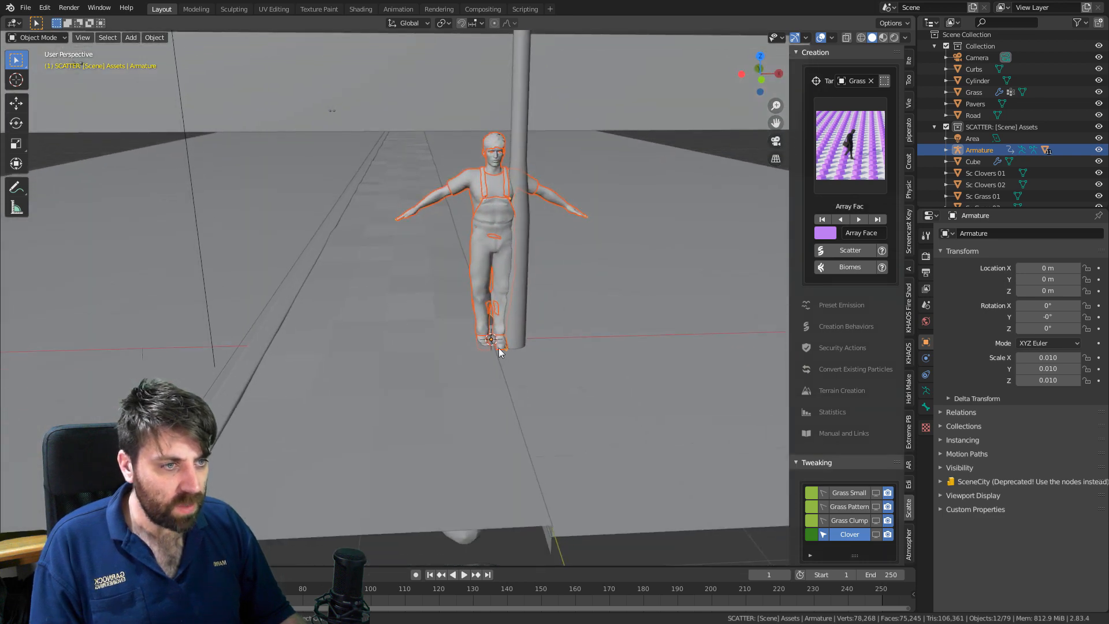
# Move the worker armature to about -1.16 m on X and rotate it about -86° around the global Z axis.
pyautogui.click(972, 148)
pyautogui.press('g')
pyautogui.press('r')
pyautogui.press('z')
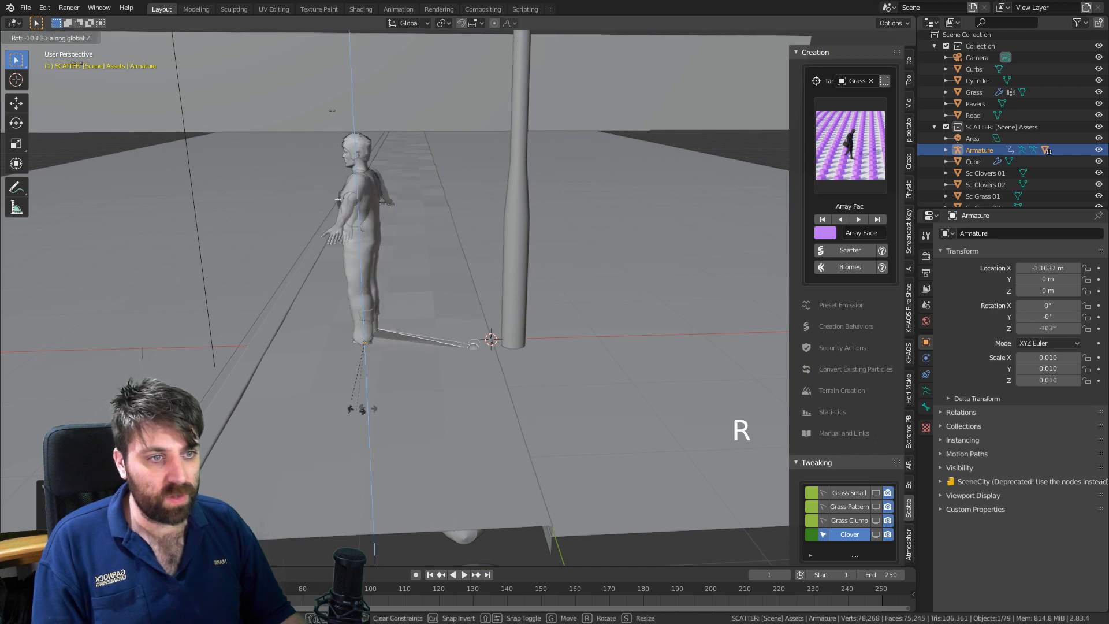
pyautogui.click(403, 373)
# Raise the worker armature about 0.068 m along Z so the shoes rest on the paver surface.
pyautogui.scroll(6, 455, 345)
pyautogui.press('g')
pyautogui.press('z')
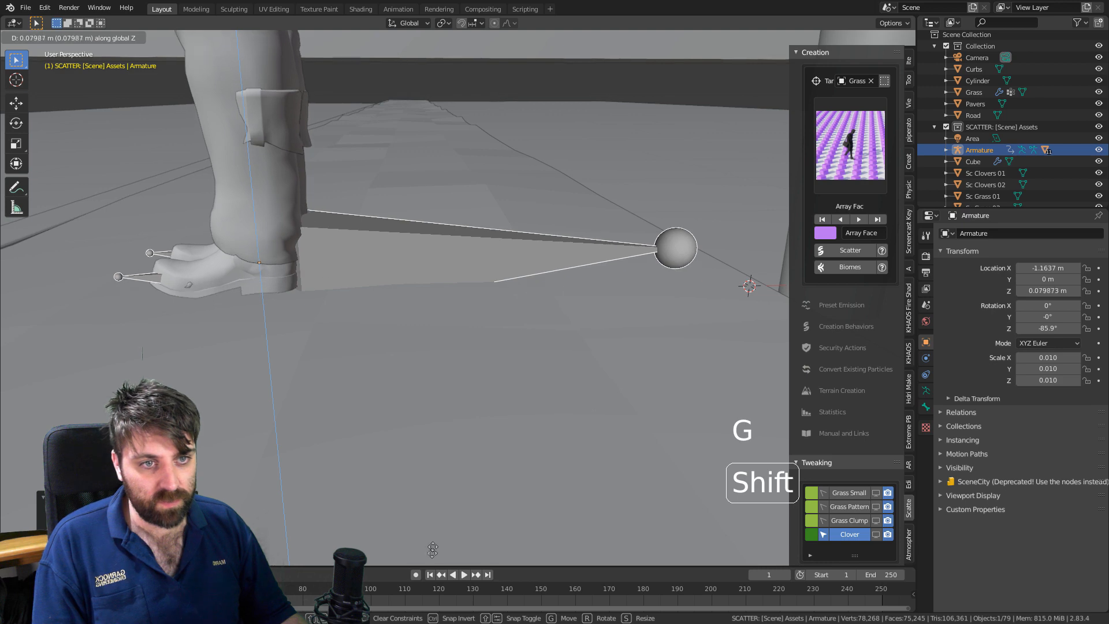
pyautogui.click(432, 64)
pyautogui.scroll(-8, 467, 275)
pyautogui.moveTo(484, 305); pyautogui.dragTo(494, 372, button='middle')
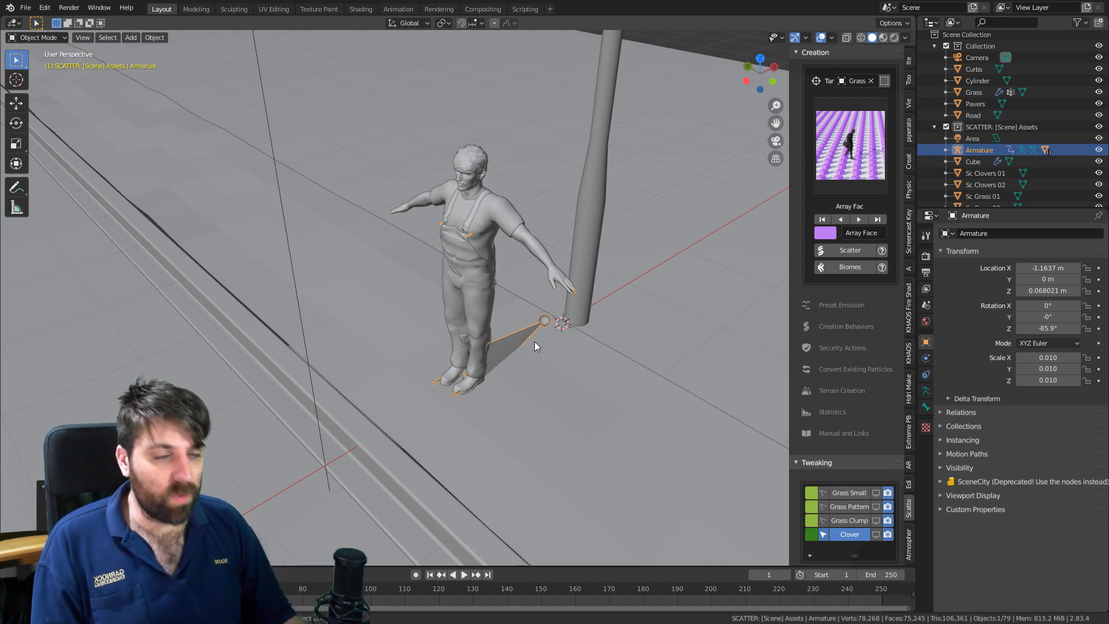
# Switch the armature to Pose Mode and select the toe bone of the worker's left foot.
pyautogui.click(44, 37)
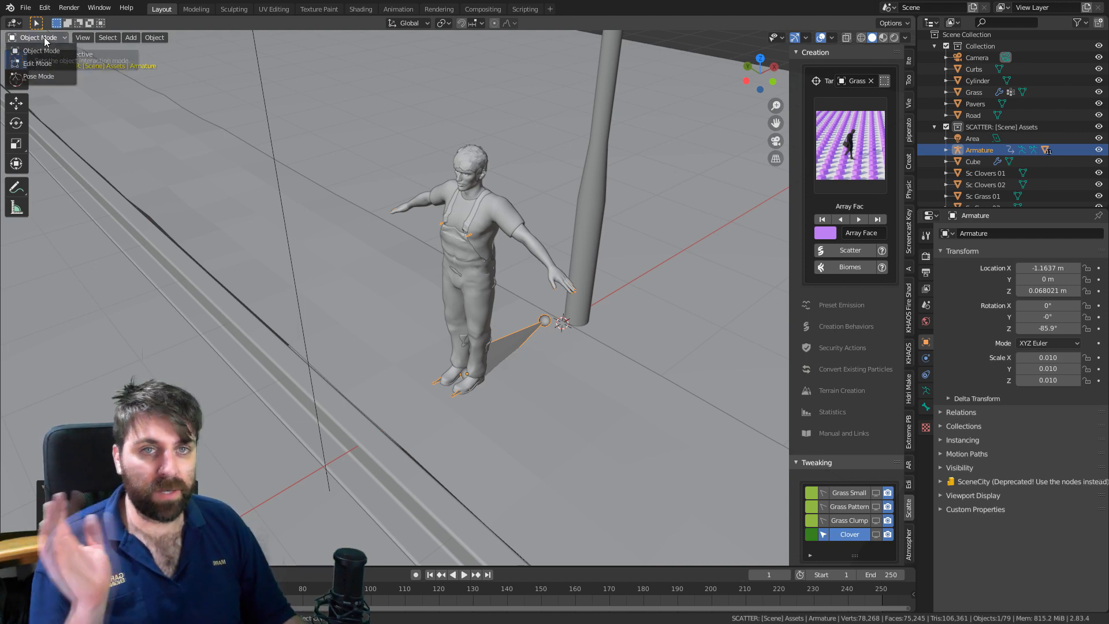
pyautogui.click(35, 76)
pyautogui.keyDown('shift'); pyautogui.scroll(-3, 503, 318); pyautogui.keyUp('shift')
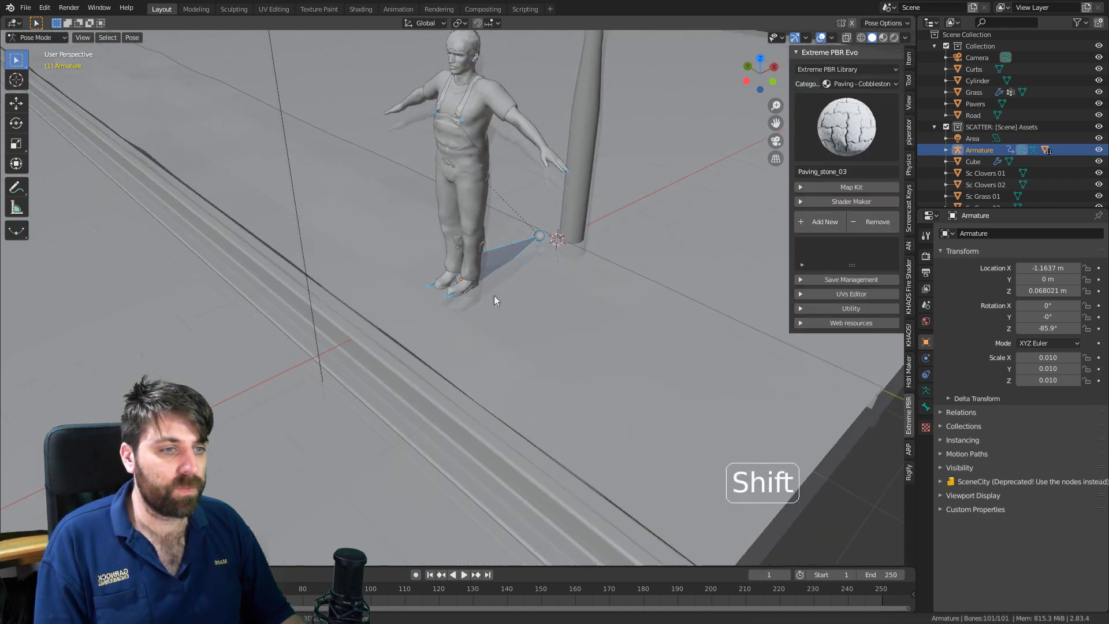
pyautogui.scroll(5, 479, 301)
pyautogui.click(432, 284)
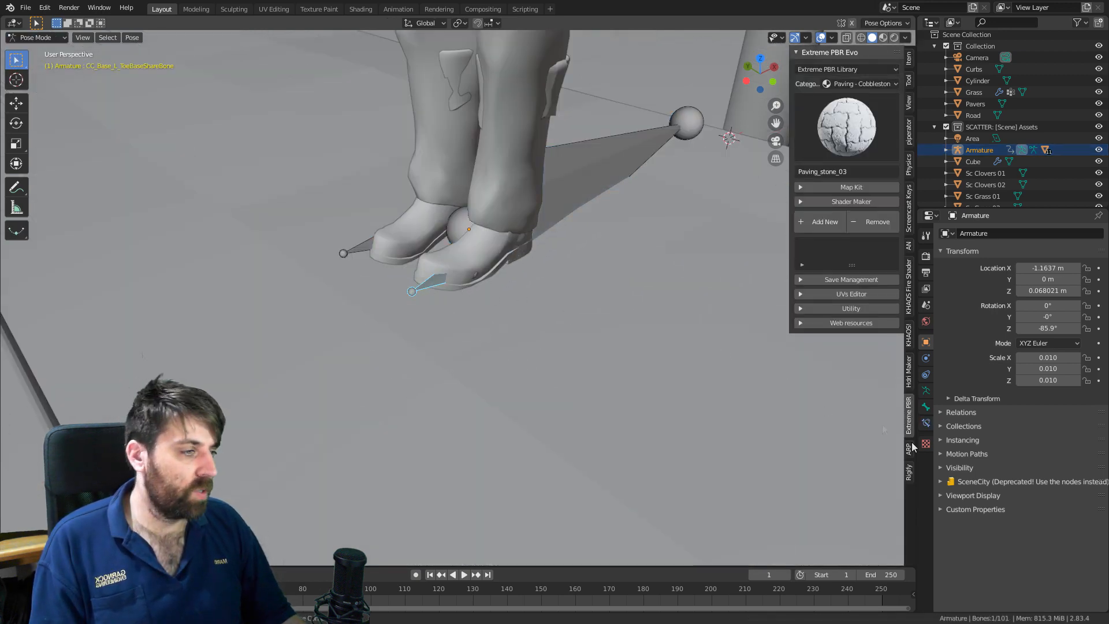
# Set the armature's viewport display to In Front so all bones draw over the character mesh.
pyautogui.click(924, 393)
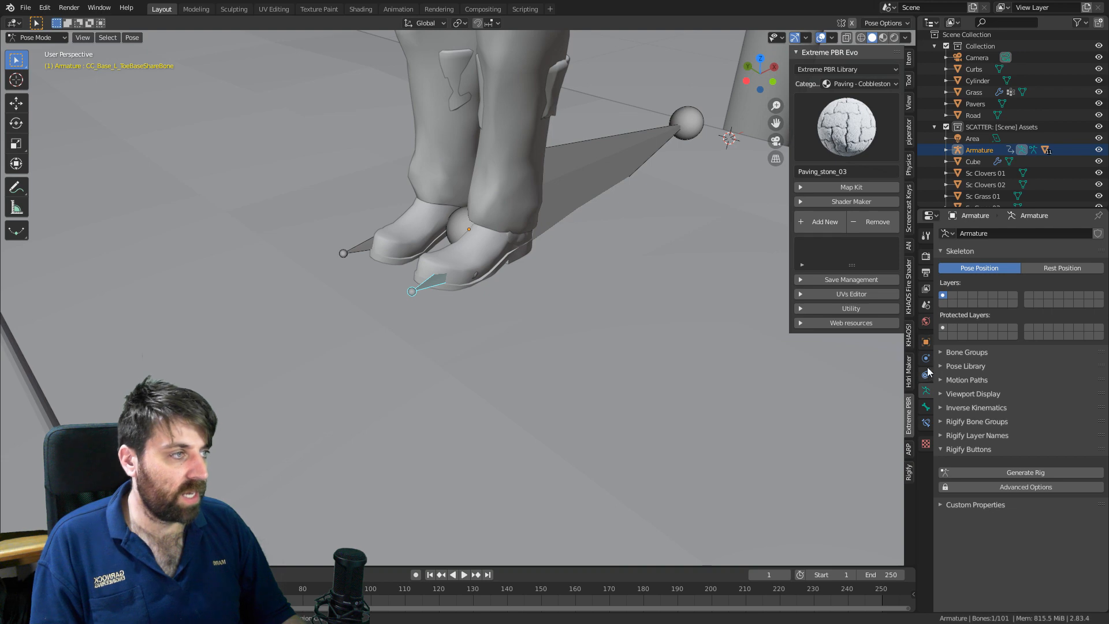
pyautogui.click(944, 393)
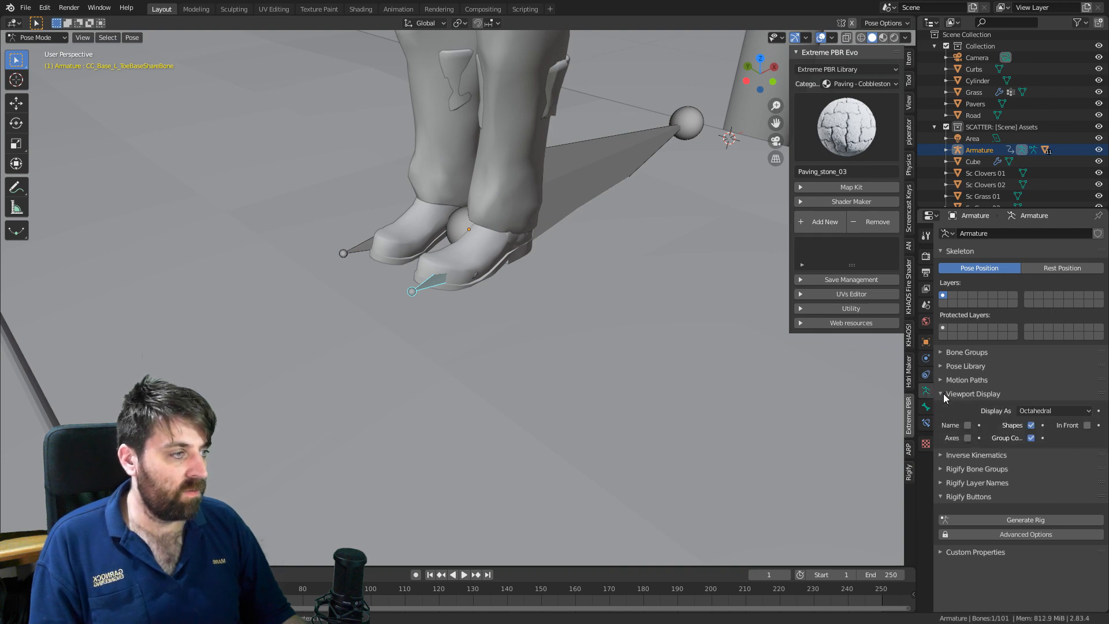
pyautogui.click(1063, 426)
pyautogui.scroll(-8, 615, 282)
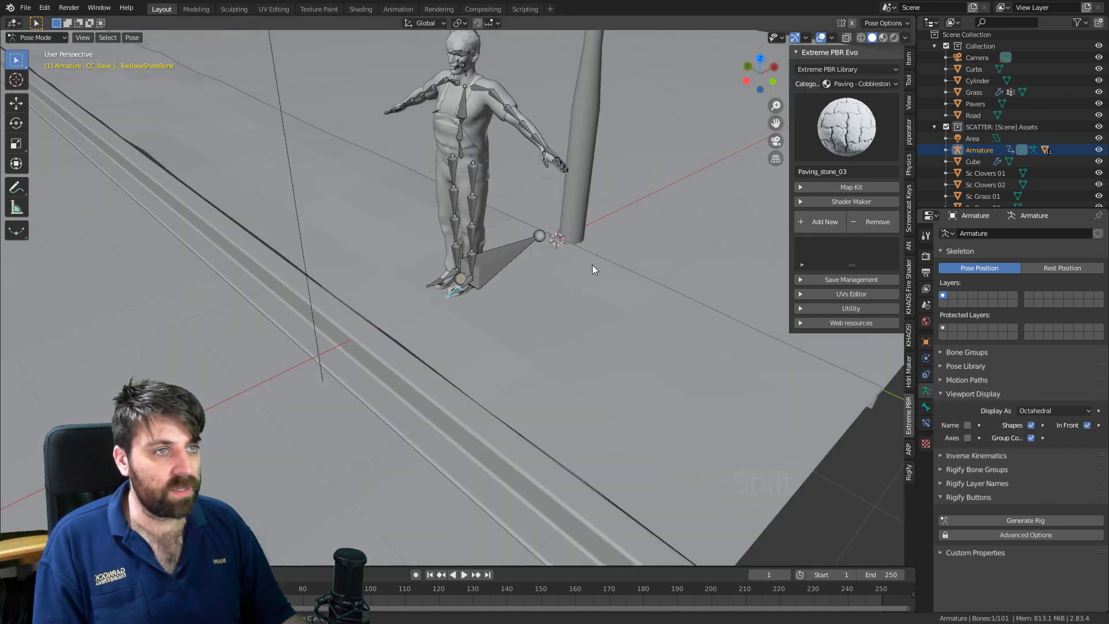
# Rotate the worker's left upper arm bone around the global Z axis to swing the arm forward.
pyautogui.scroll(6, 525, 265)
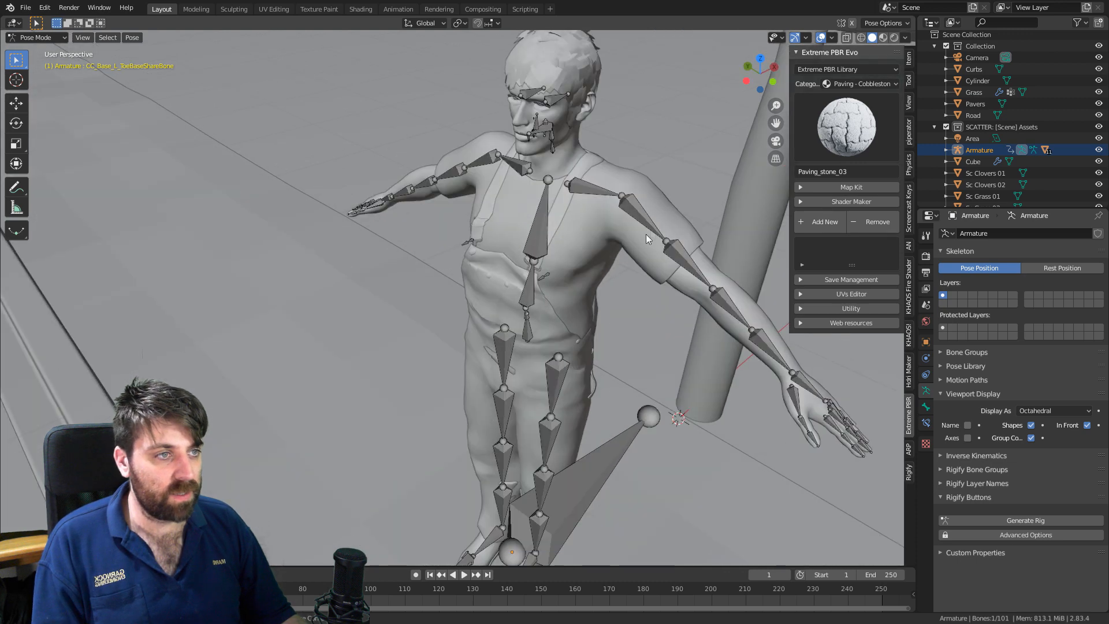
pyautogui.press('z')
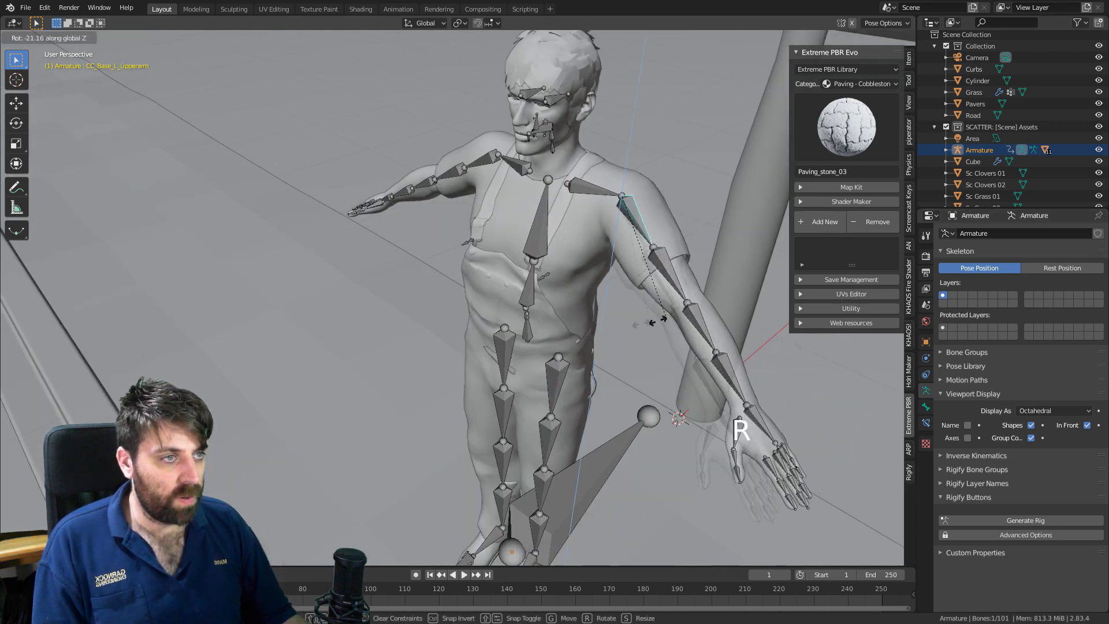
pyautogui.click(590, 314)
# Rotate the left upper arm bone in the front orthographic view to lower the arm toward the worker's side.
pyautogui.moveTo(592, 312); pyautogui.dragTo(525, 271, button='middle')
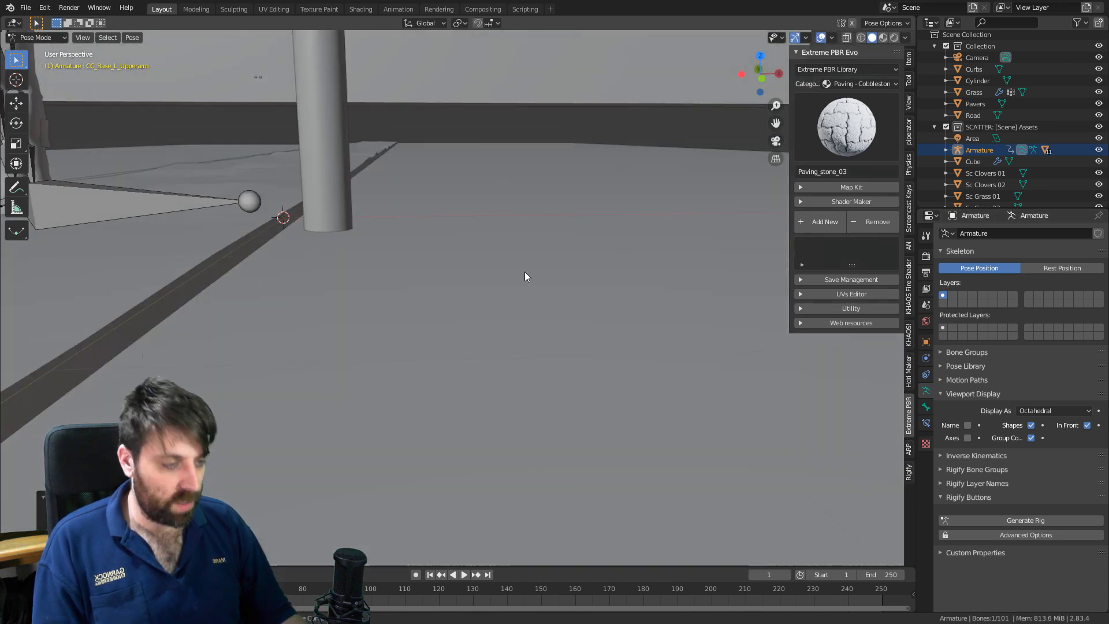
pyautogui.press('KP_3')
pyautogui.press('KP_1')
pyautogui.keyDown('shift'); pyautogui.moveTo(331, 206); pyautogui.dragTo(494, 393, button='middle'); pyautogui.keyUp('shift')
pyautogui.press('r')
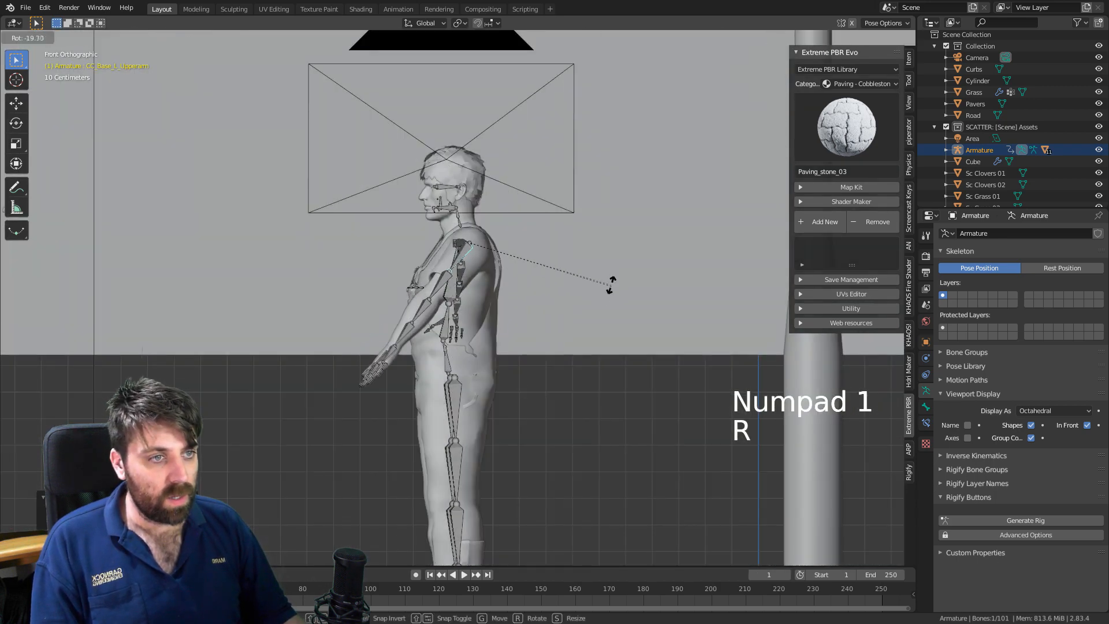
pyautogui.click(430, 322)
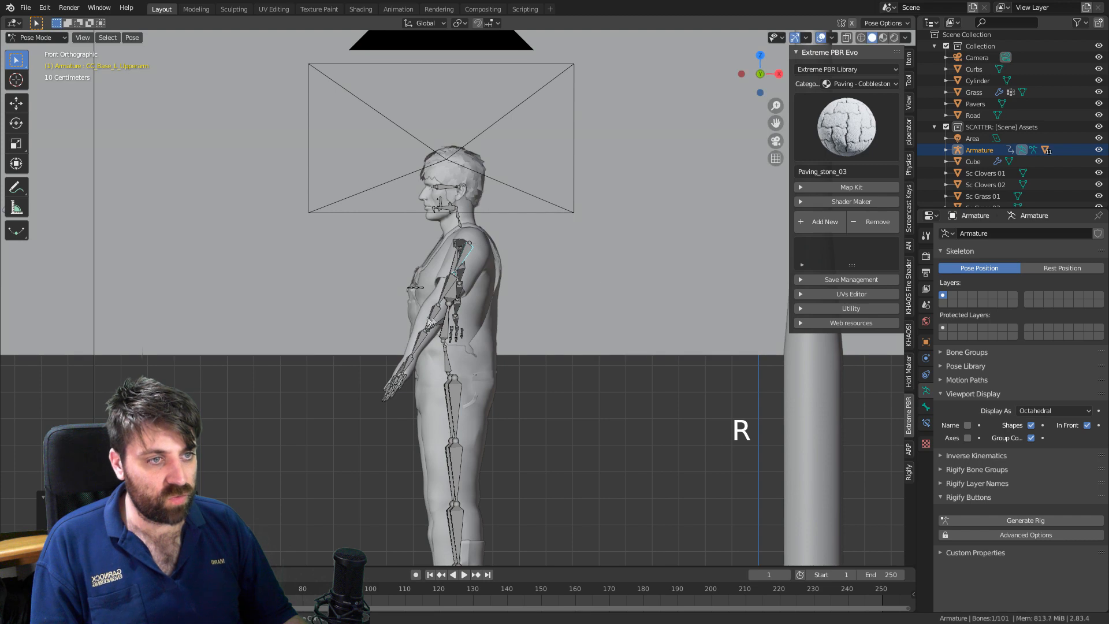
# Rotate the left forearm bone by about 40° to bend the character's arm at the elbow.
pyautogui.press('r')
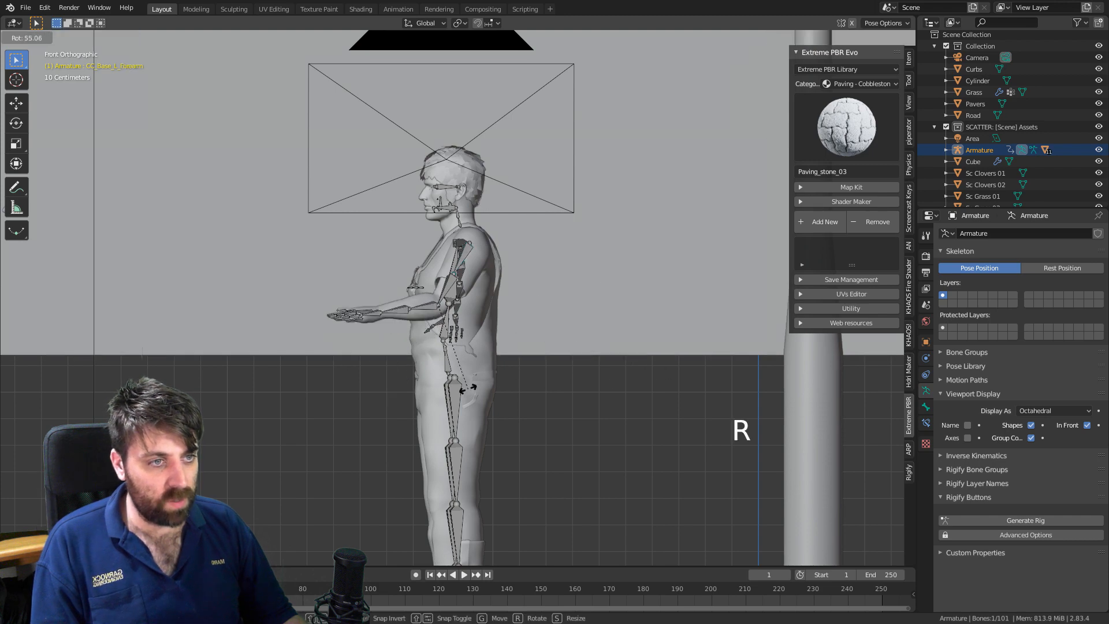
pyautogui.rightClick(511, 385)
pyautogui.moveTo(511, 385); pyautogui.dragTo(606, 394, button='middle')
pyautogui.press('r')
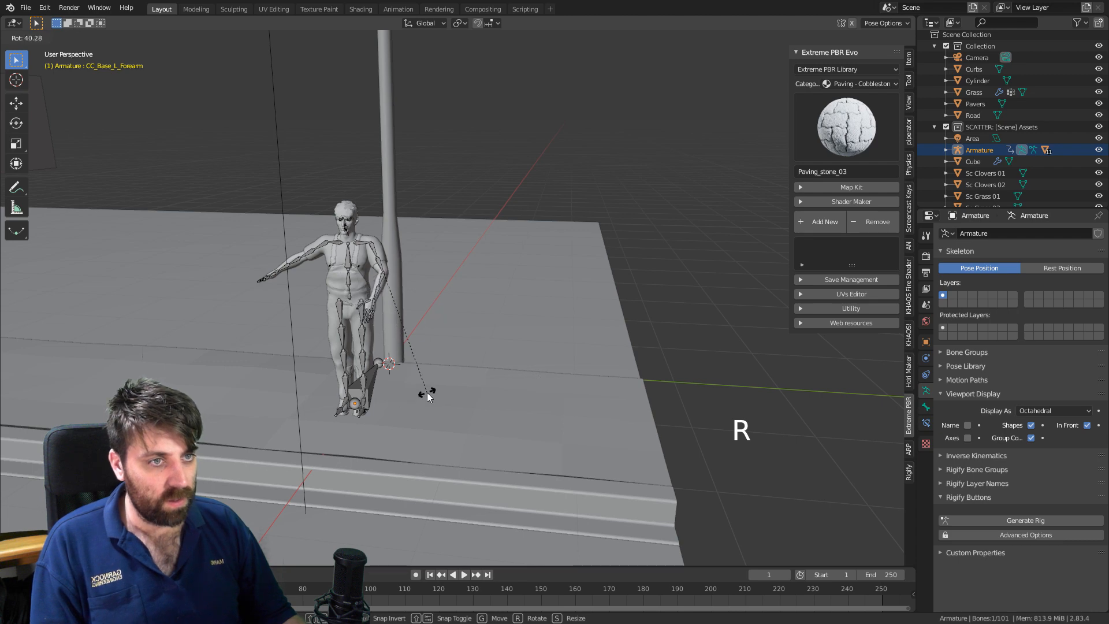
pyautogui.click(427, 394)
# Twist the left hand bone about its local Y axis by about -65°.
pyautogui.moveTo(342, 293); pyautogui.dragTo(277, 305, button='middle')
pyautogui.scroll(4, 494, 389)
pyautogui.keyDown('shift'); pyautogui.moveTo(386, 303); pyautogui.dragTo(569, 346, button='middle'); pyautogui.keyUp('shift')
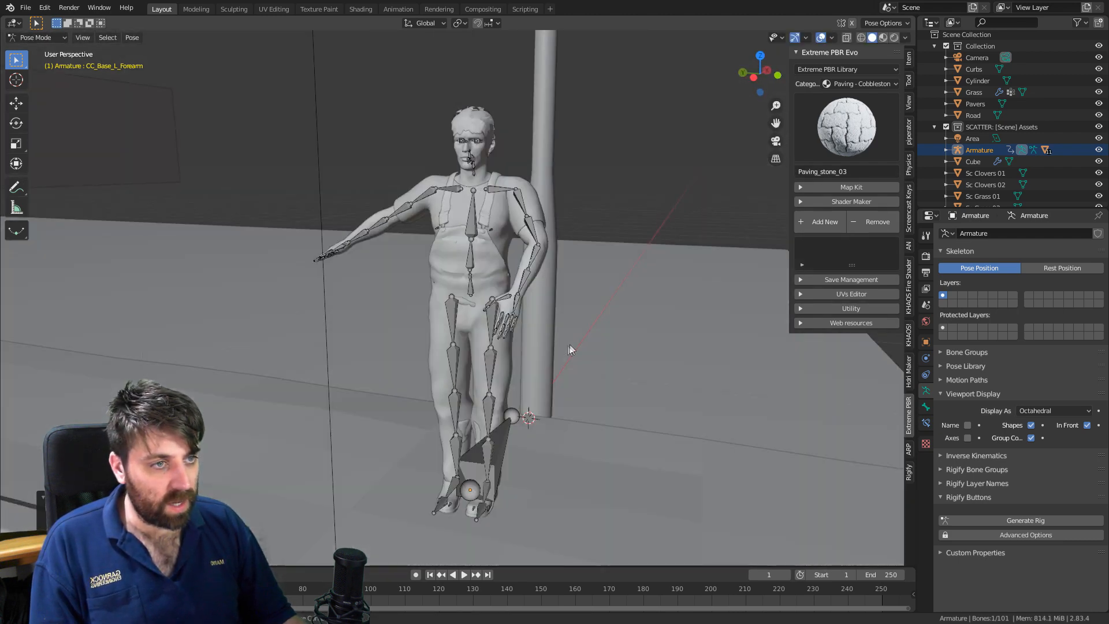
pyautogui.scroll(3, 569, 345)
pyautogui.click(561, 309)
pyautogui.press('r')
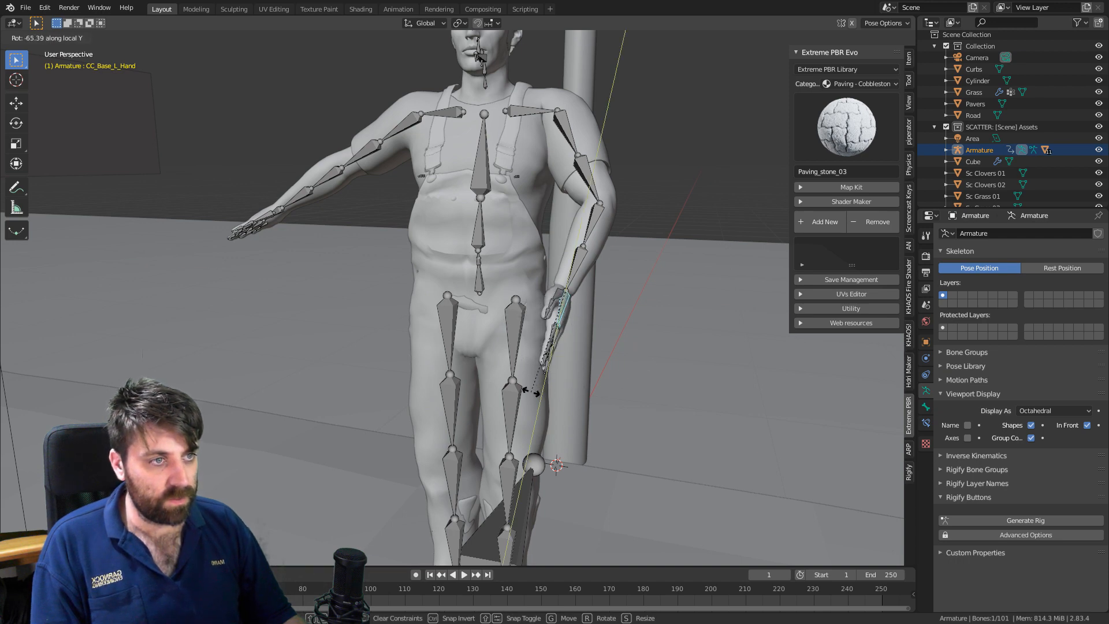
pyautogui.click(557, 389)
# Rotate the right upper arm bone by about -45° so the arm hangs beside the body.
pyautogui.moveTo(557, 390); pyautogui.dragTo(453, 180, button='middle')
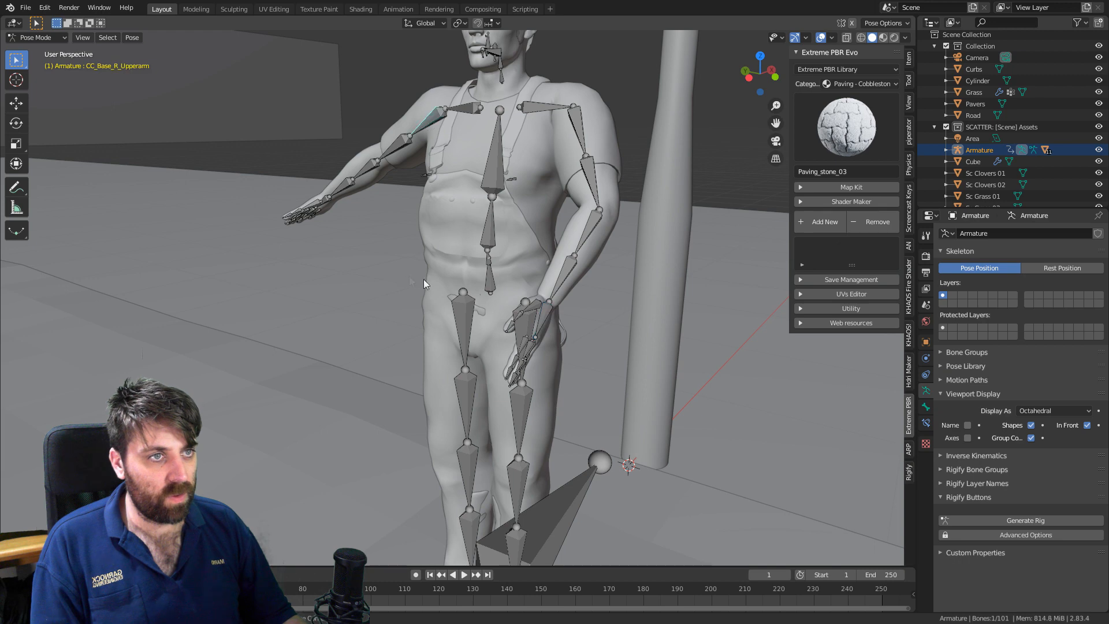
pyautogui.moveTo(424, 279); pyautogui.dragTo(538, 355, button='middle')
pyautogui.press('t')
pyautogui.press('t')
pyautogui.press('r')
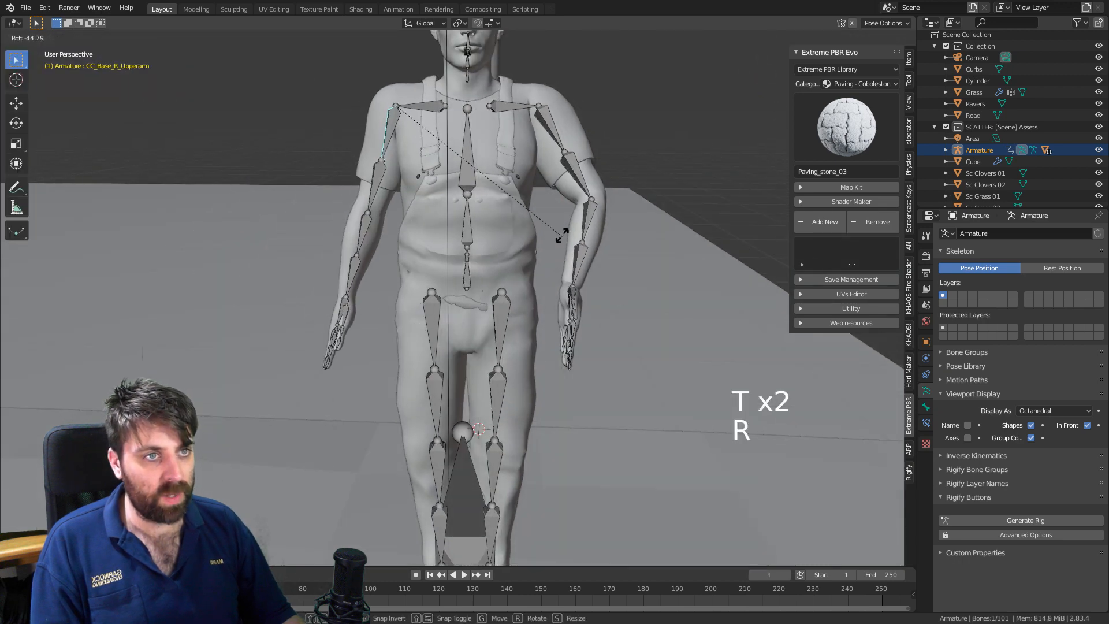
pyautogui.click(560, 252)
# Rotate the Spine02 and Spine01 bones forward in the character's side view to hunch the upper body.
pyautogui.moveTo(559, 252); pyautogui.dragTo(593, 276, button='middle')
pyautogui.press('KP_3')
pyautogui.press('KP_1')
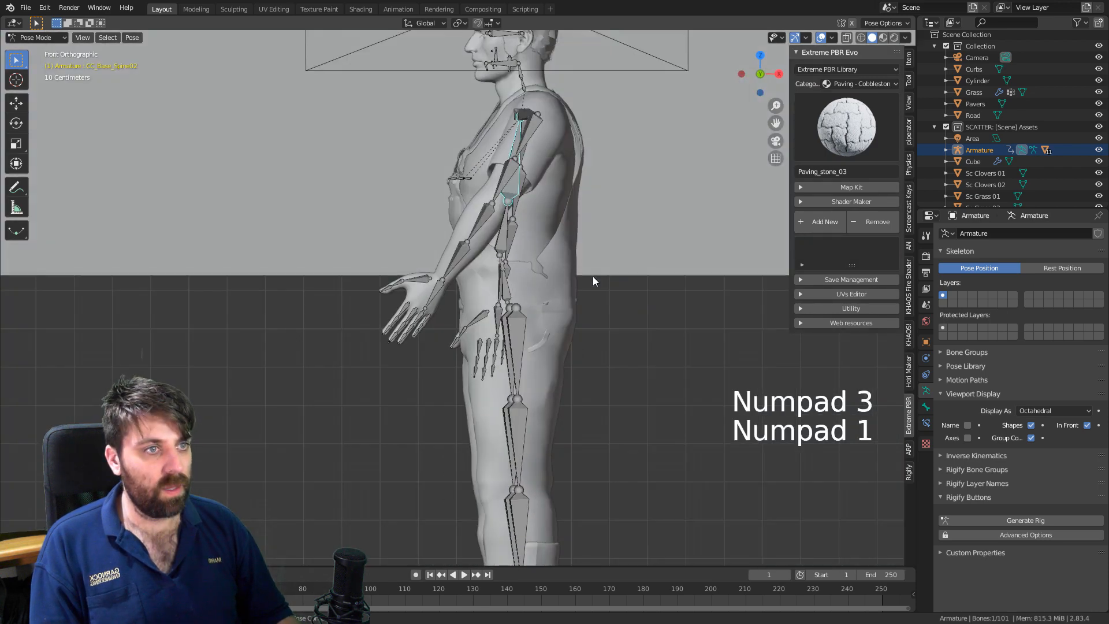
pyautogui.press('r')
pyautogui.click(516, 250)
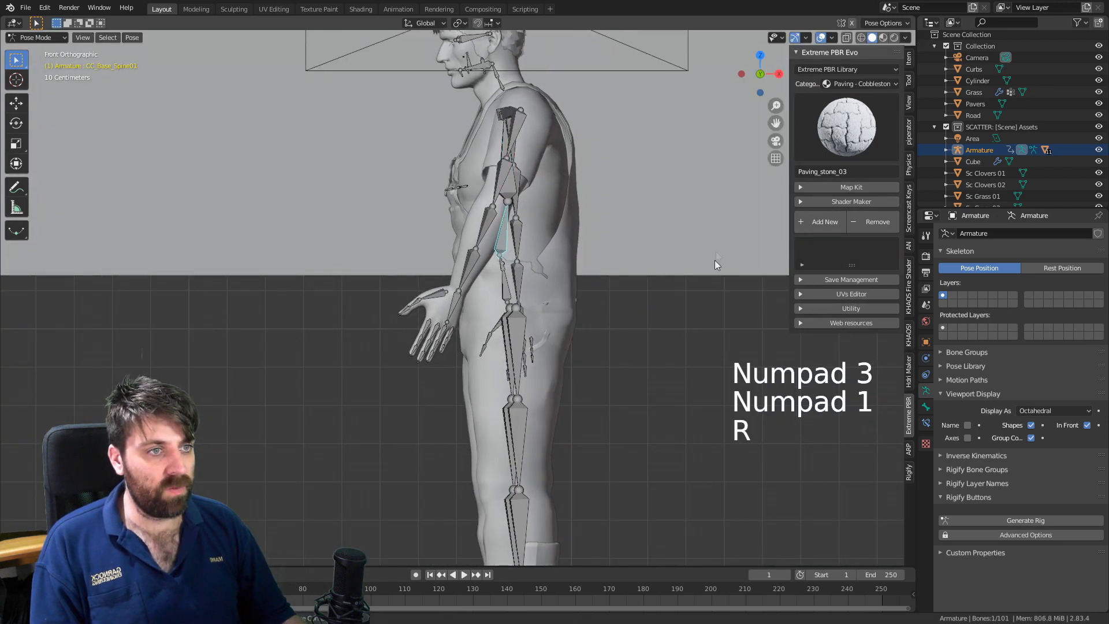
pyautogui.press('r')
pyautogui.click(602, 288)
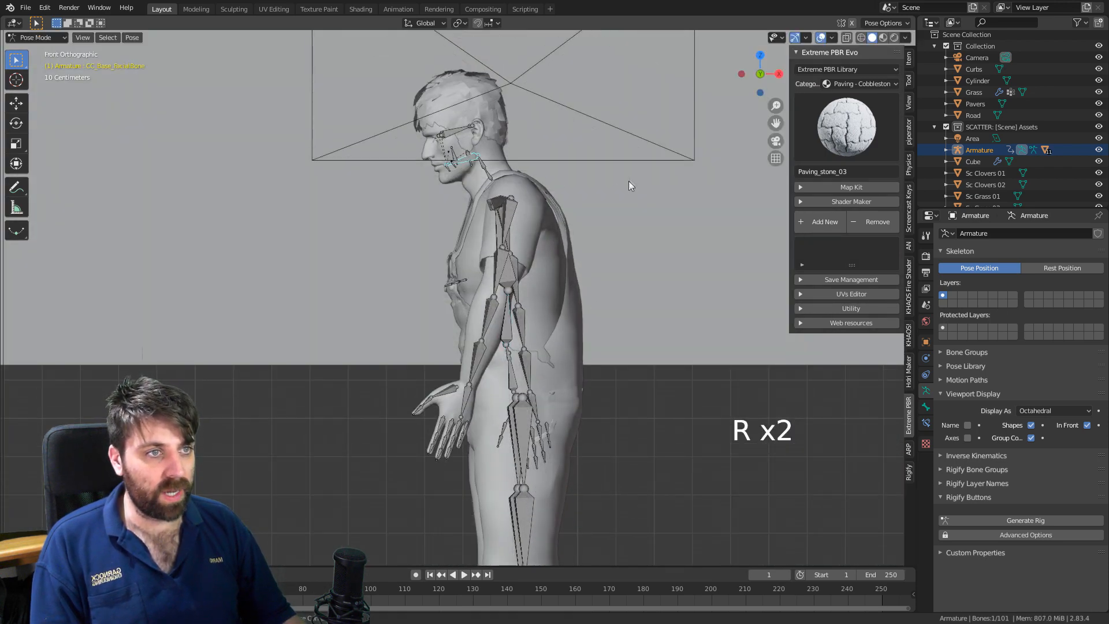
# Rotate the facial, head and neck twist bones forward so the character looks down.
pyautogui.press('r')
pyautogui.click(627, 166)
pyautogui.press('r')
pyautogui.click(689, 157)
pyautogui.click(484, 165)
pyautogui.press('r')
pyautogui.click(650, 134)
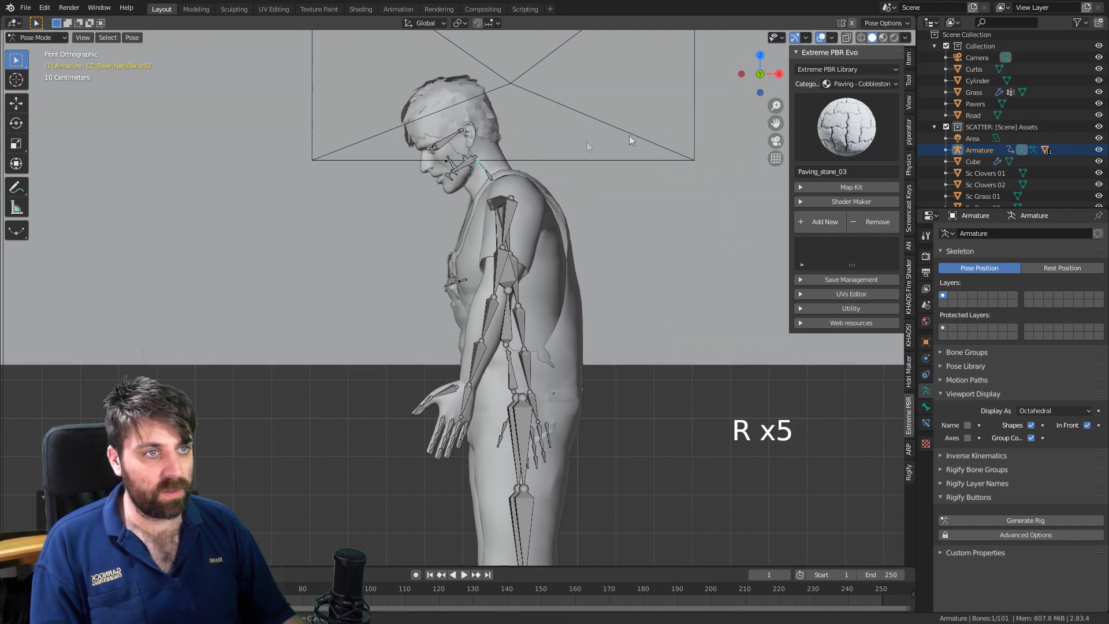
pyautogui.click(487, 178)
pyautogui.press('r')
pyautogui.click(539, 245)
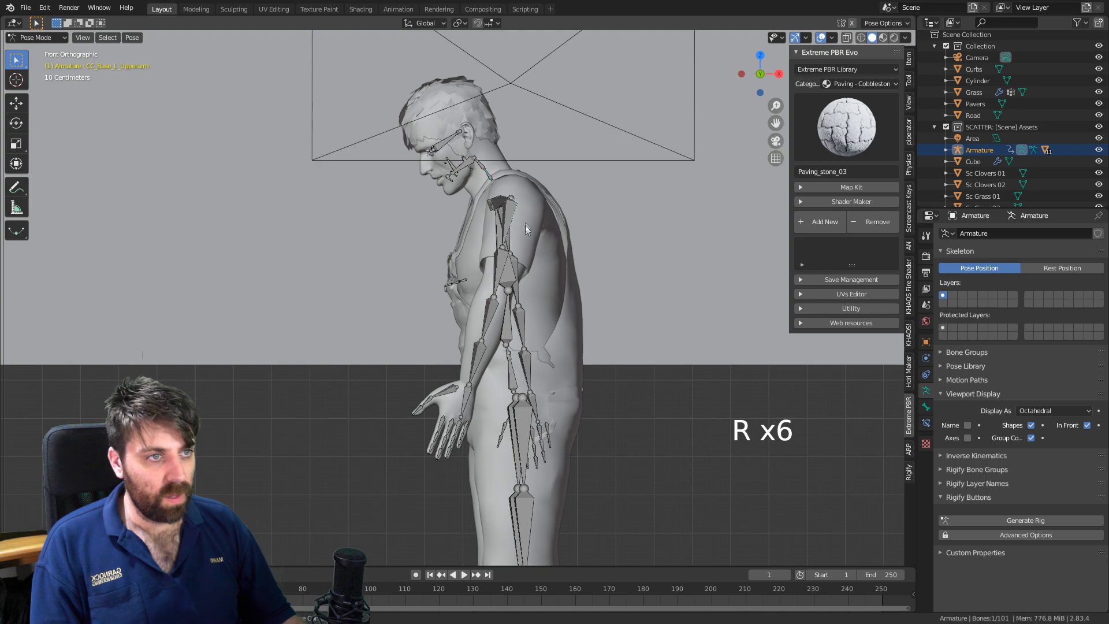
# Rotate the left upper arm and left clavicle bones to adjust the shoulder, and check the pose through the camera.
pyautogui.press('r')
pyautogui.click(564, 259)
pyautogui.moveTo(516, 279); pyautogui.dragTo(606, 289, button='middle')
pyautogui.click(533, 200)
pyautogui.moveTo(664, 226); pyautogui.dragTo(633, 286, button='middle')
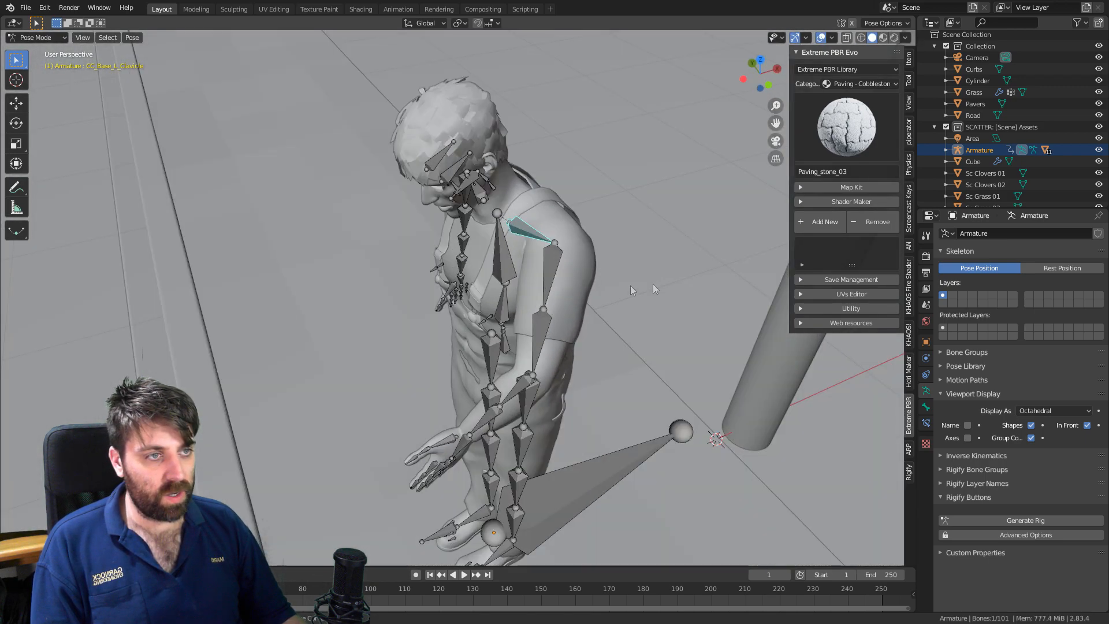
pyautogui.press('r')
pyautogui.click(585, 315)
pyautogui.moveTo(588, 314); pyautogui.dragTo(546, 274, button='middle')
pyautogui.press('KP_0')
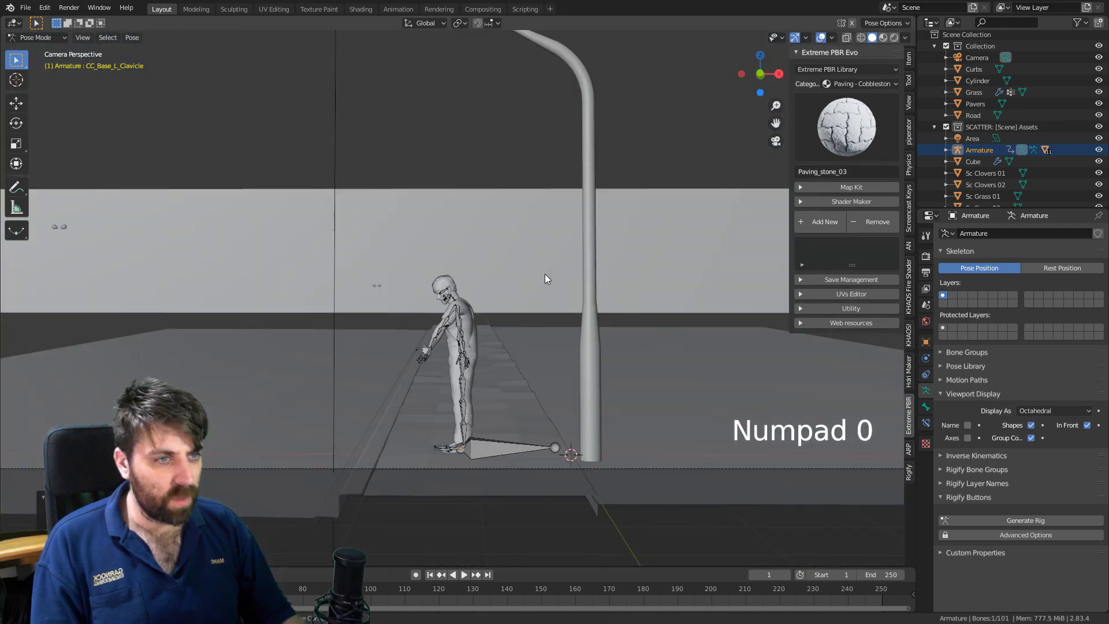
# Select the left forearm twist bone and examine the left arm's pose from the front and side.
pyautogui.moveTo(473, 369); pyautogui.dragTo(605, 399, button='middle')
pyautogui.scroll(4, 606, 398)
pyautogui.keyDown('shift'); pyautogui.moveTo(590, 440); pyautogui.dragTo(452, 380, button='middle'); pyautogui.keyUp('shift')
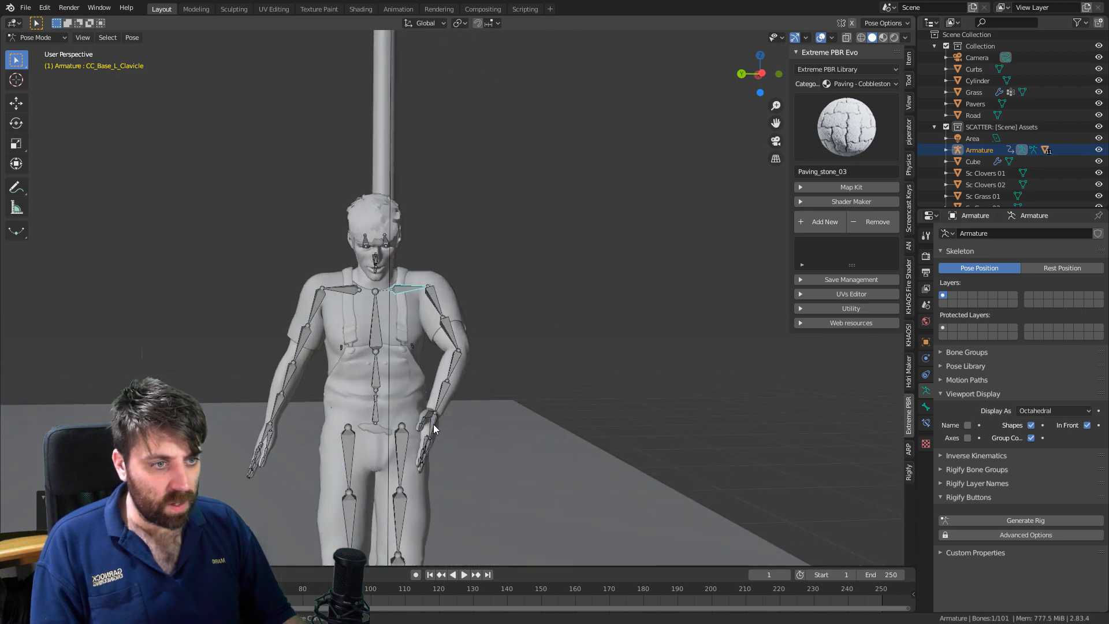
pyautogui.click(472, 374)
pyautogui.moveTo(501, 380); pyautogui.dragTo(271, 394, button='middle')
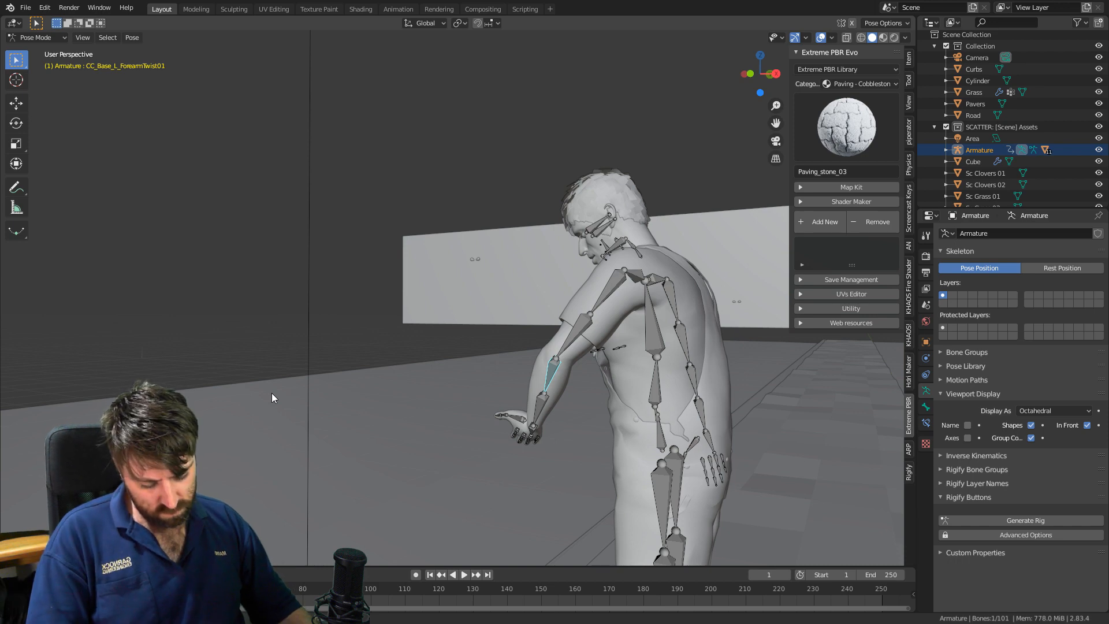
pyautogui.moveTo(272, 393); pyautogui.dragTo(477, 428, button='middle')
pyautogui.scroll(2, 554, 396)
pyautogui.keyDown('shift'); pyautogui.moveTo(496, 374); pyautogui.dragTo(539, 328, button='middle'); pyautogui.keyUp('shift')
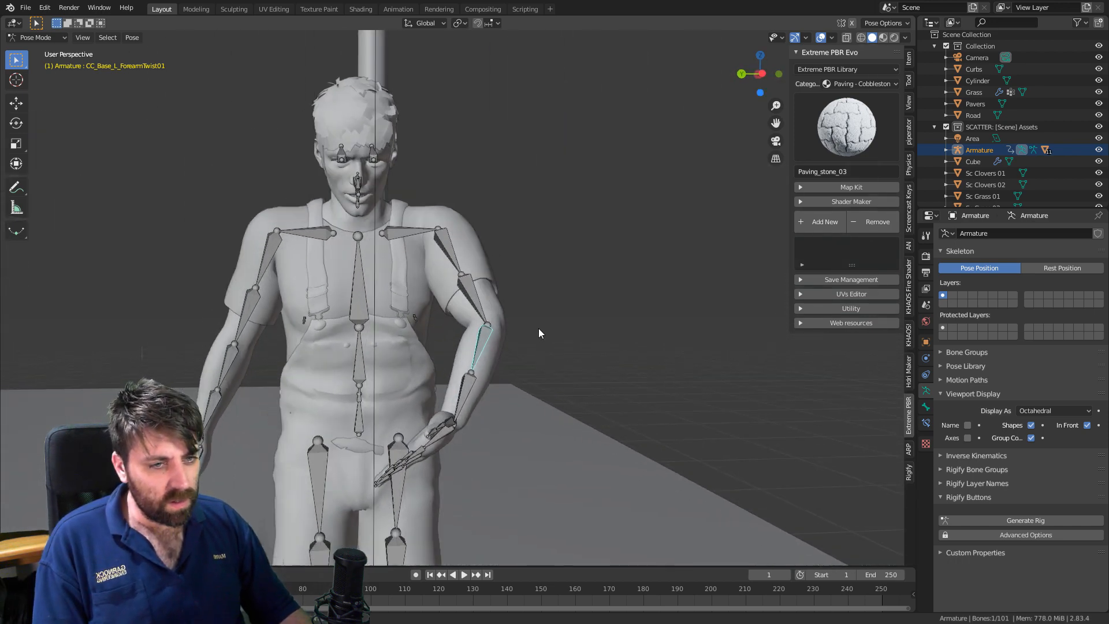
pyautogui.scroll(2, 538, 328)
pyautogui.keyDown('shift'); pyautogui.moveTo(514, 391); pyautogui.dragTo(558, 354, button='middle'); pyautogui.keyUp('shift')
pyautogui.moveTo(491, 352); pyautogui.dragTo(412, 350, button='middle')
pyautogui.keyDown('shift'); pyautogui.moveTo(537, 363); pyautogui.dragTo(575, 360, button='middle'); pyautogui.keyUp('shift')
pyautogui.scroll(-3, 491, 341)
pyautogui.moveTo(502, 364); pyautogui.dragTo(624, 399, button='middle')
pyautogui.keyDown('shift'); pyautogui.moveTo(523, 430); pyautogui.dragTo(575, 367, button='middle'); pyautogui.keyUp('shift')
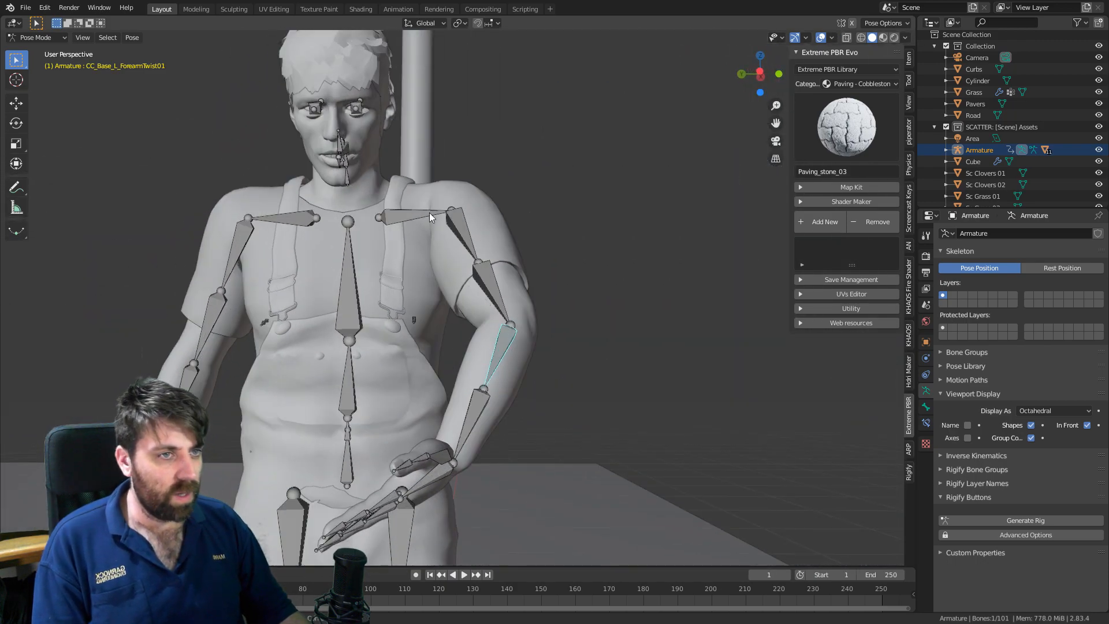
# Lower the left clavicle bone and rotate the left upper arm bone by about -8° in the view facing the character.
pyautogui.press('KP_3')
pyautogui.press('KP_1')
pyautogui.press('KP_3')
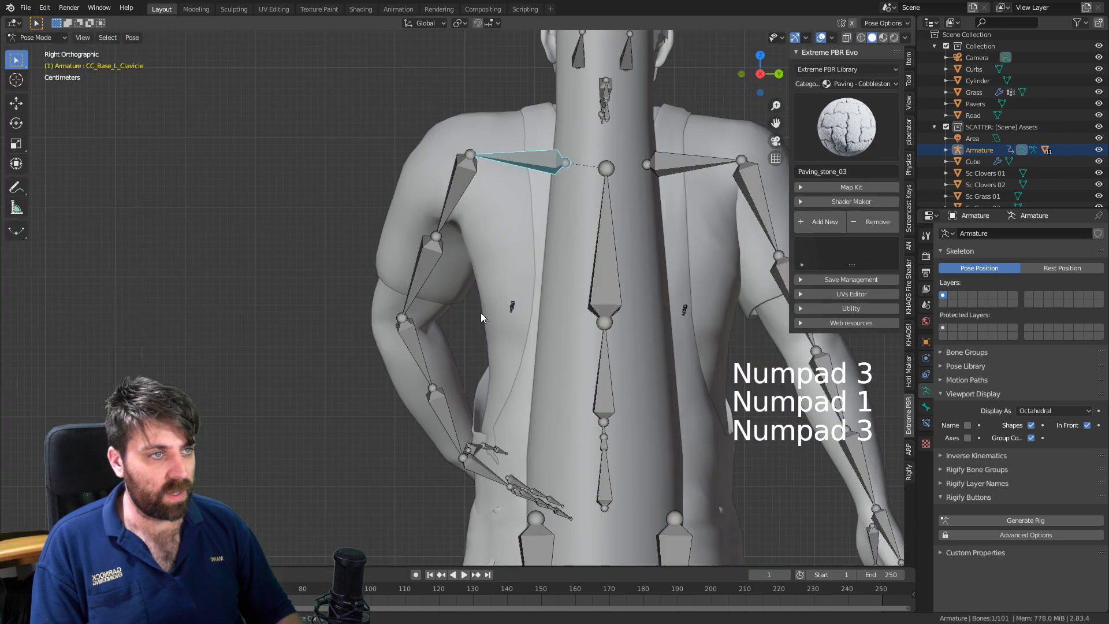
pyautogui.press('ctrl+KP_1')
pyautogui.press('ctrl+KP_3')
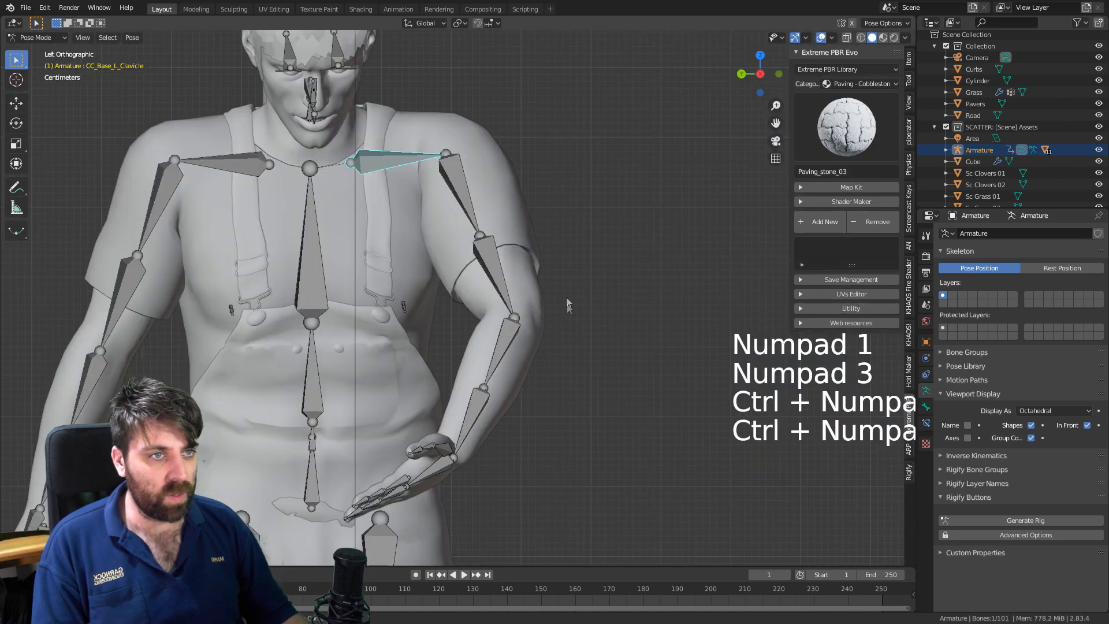
pyautogui.press('r')
pyautogui.click(454, 235)
pyautogui.press('r')
pyautogui.press('r')
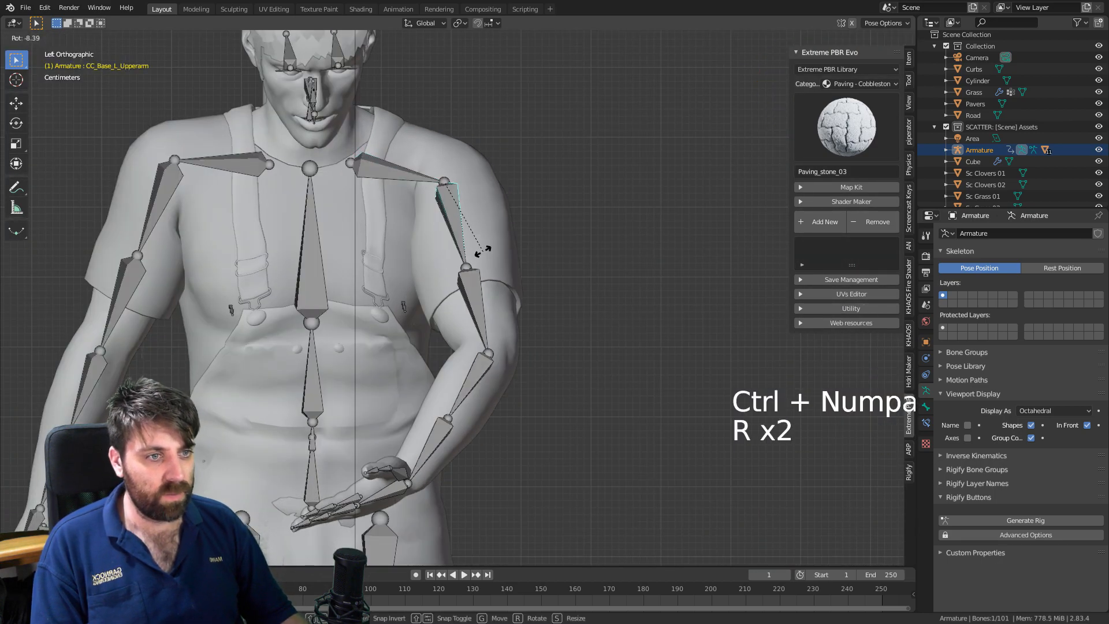
# Hide the left forearm twist bones and rotate the left forearm bone about its local Y axis by about -28°.
pyautogui.click(460, 368)
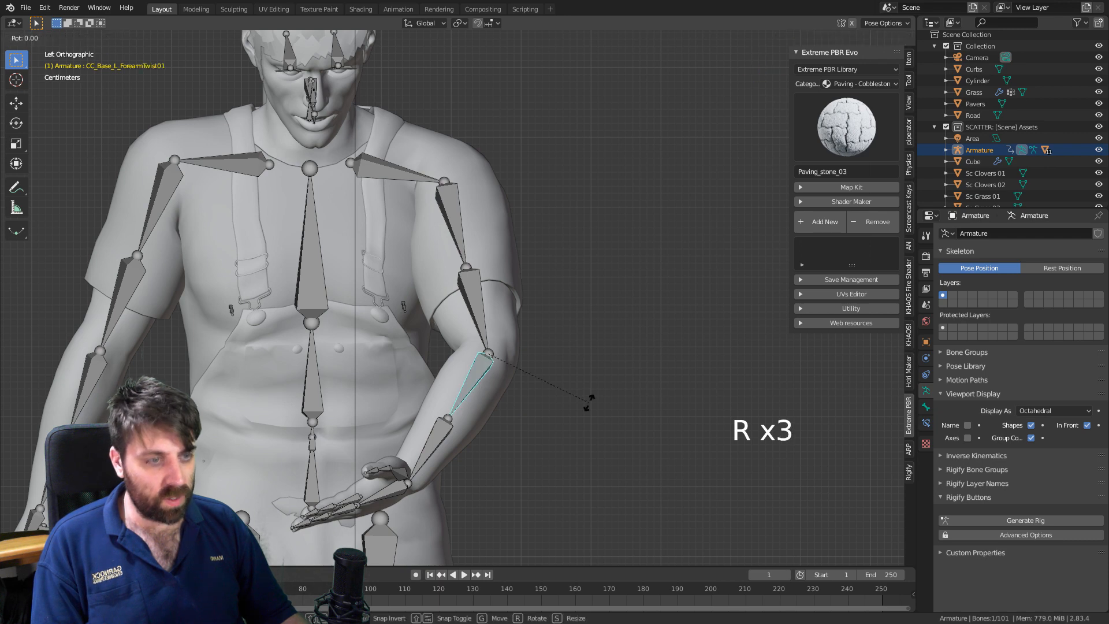
pyautogui.rightClick(545, 416)
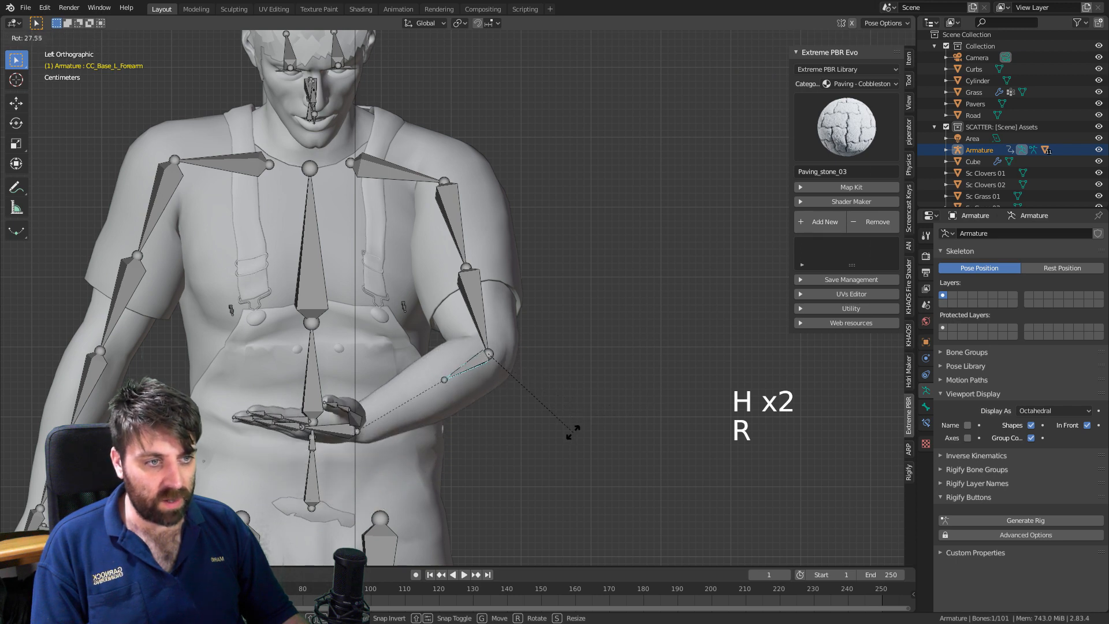
pyautogui.press('x')
pyautogui.press('x')
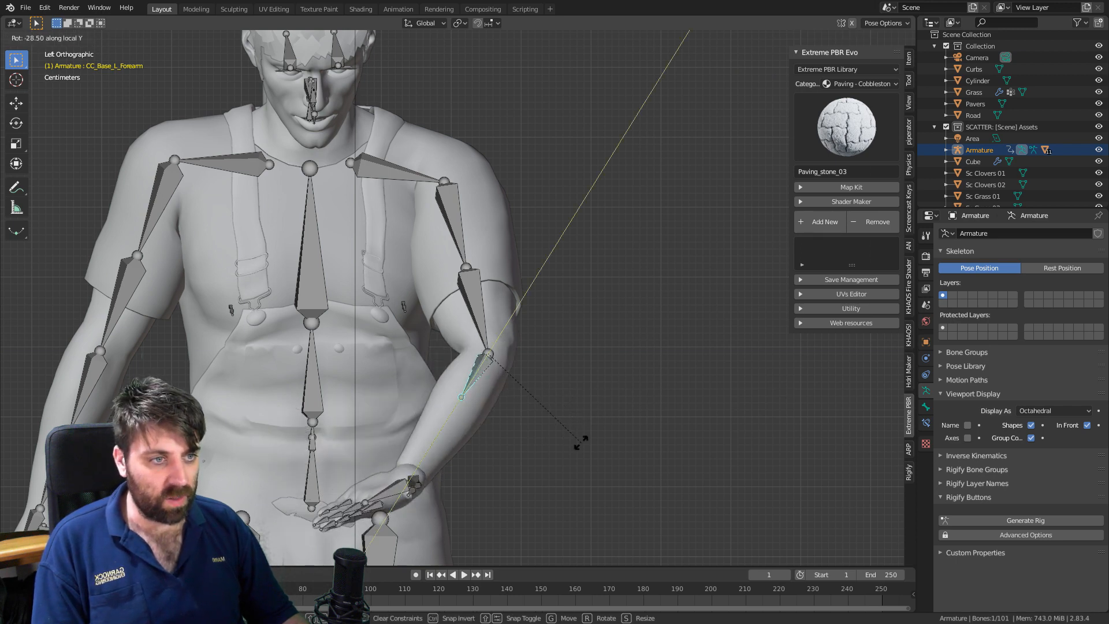
pyautogui.click(590, 442)
# Hide the left UpperarmTwist02 bone and leave the left upper arm bone selected.
pyautogui.moveTo(588, 441); pyautogui.dragTo(551, 331, button='middle')
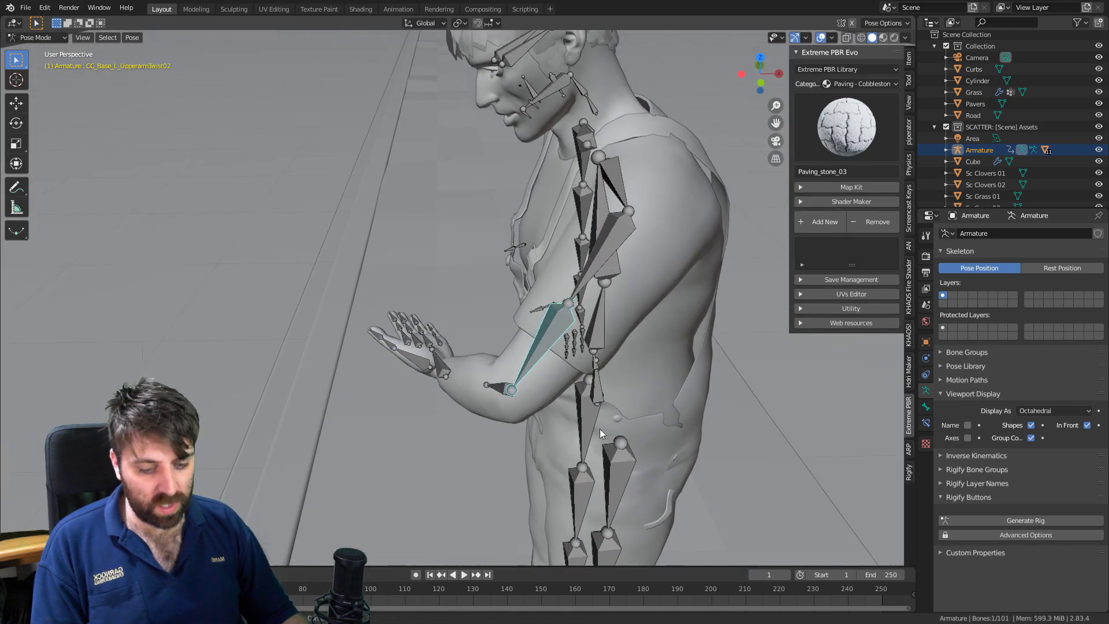
pyautogui.press('g')
pyautogui.rightClick(525, 425)
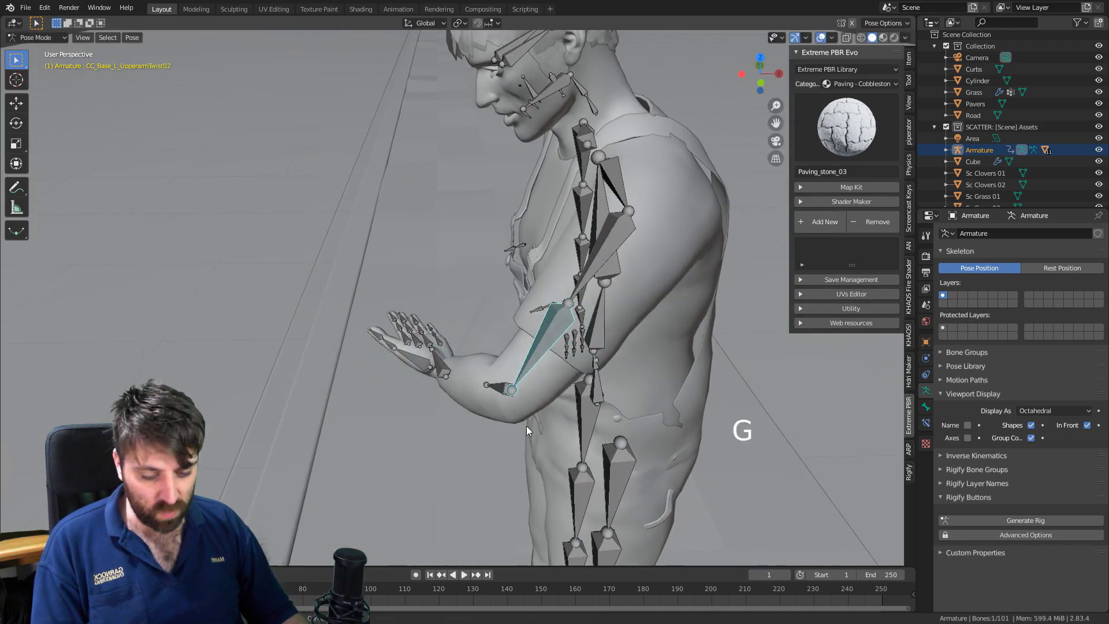
pyautogui.press('h')
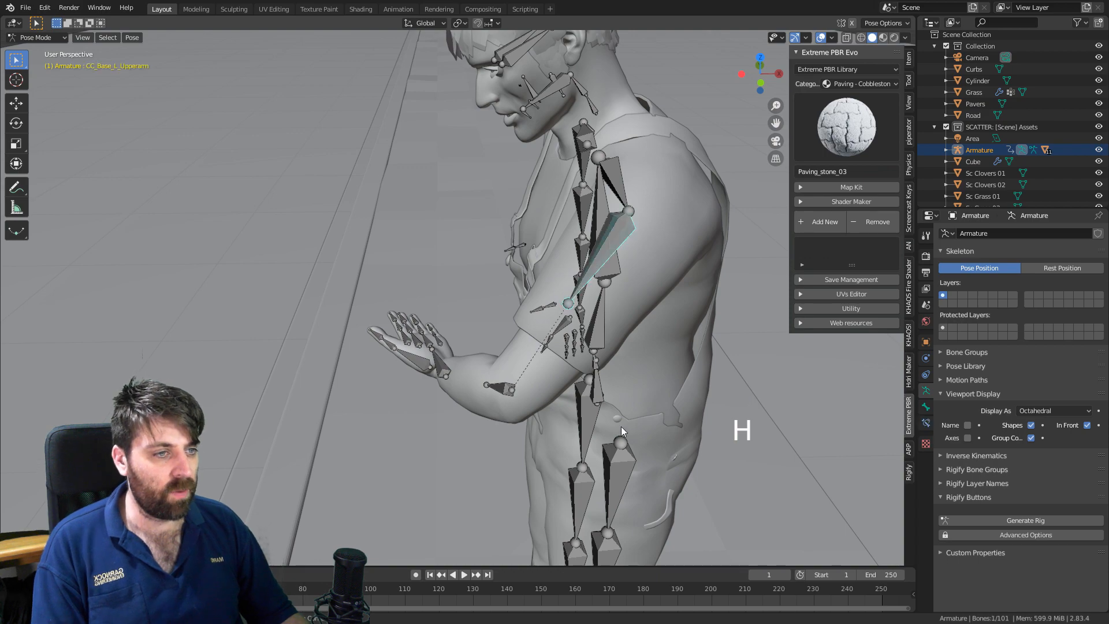
pyautogui.press('g')
pyautogui.rightClick(636, 411)
# Hide the right forearm twist bone and rotate the right forearm bone forward in the character's side view.
pyautogui.moveTo(581, 388); pyautogui.dragTo(714, 384, button='middle')
pyautogui.keyDown('shift'); pyautogui.moveTo(497, 384); pyautogui.dragTo(463, 428, button='middle'); pyautogui.keyUp('shift')
pyautogui.moveTo(416, 405); pyautogui.dragTo(434, 277, button='middle')
pyautogui.moveTo(162, 393); pyautogui.dragTo(255, 368, button='middle')
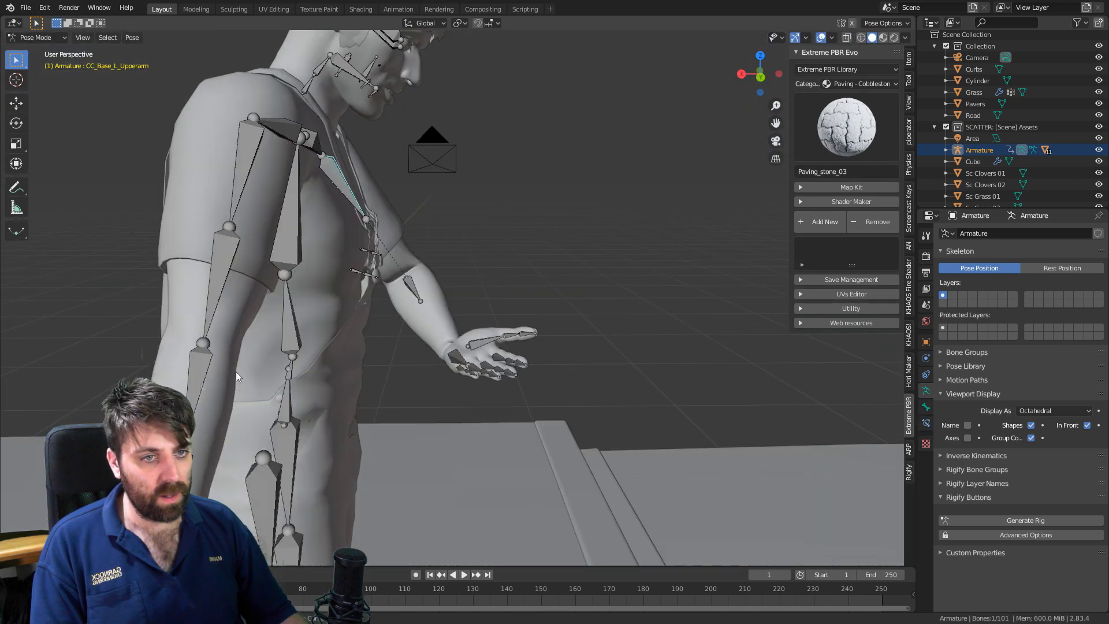
pyautogui.press('KP_3')
pyautogui.press('KP_1')
pyautogui.press('KP_3')
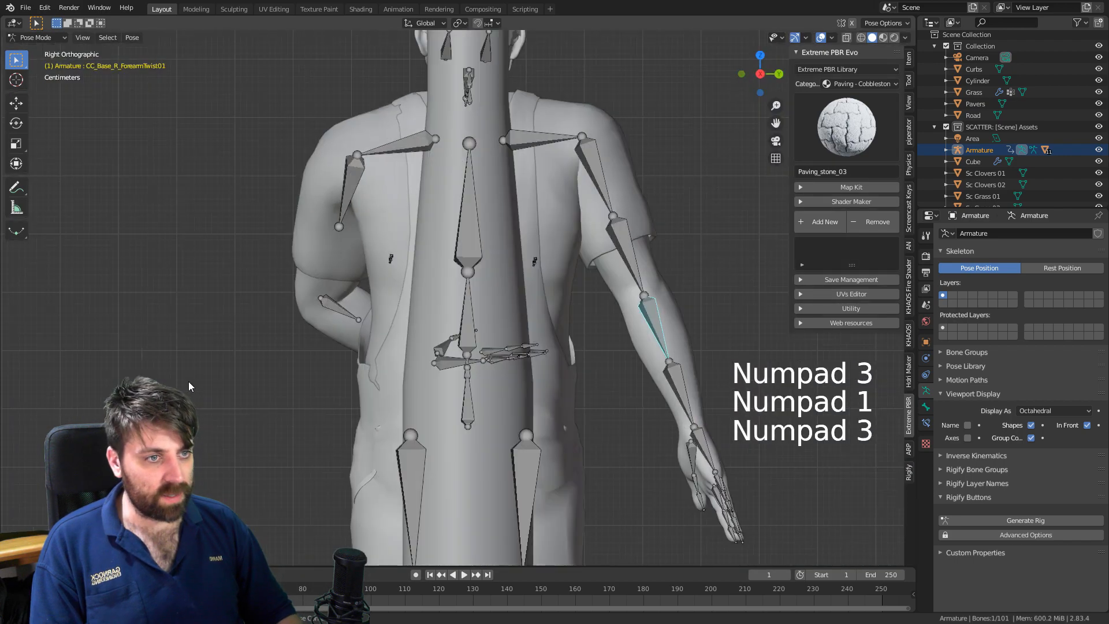
pyautogui.press('KP_1')
pyautogui.press('r')
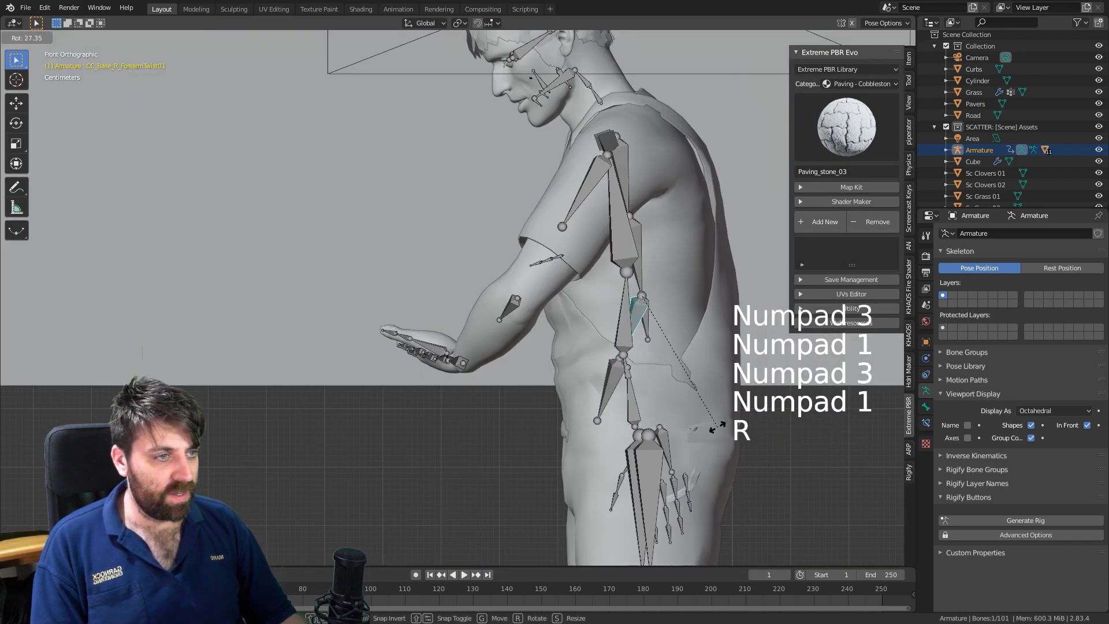
pyautogui.press('h')
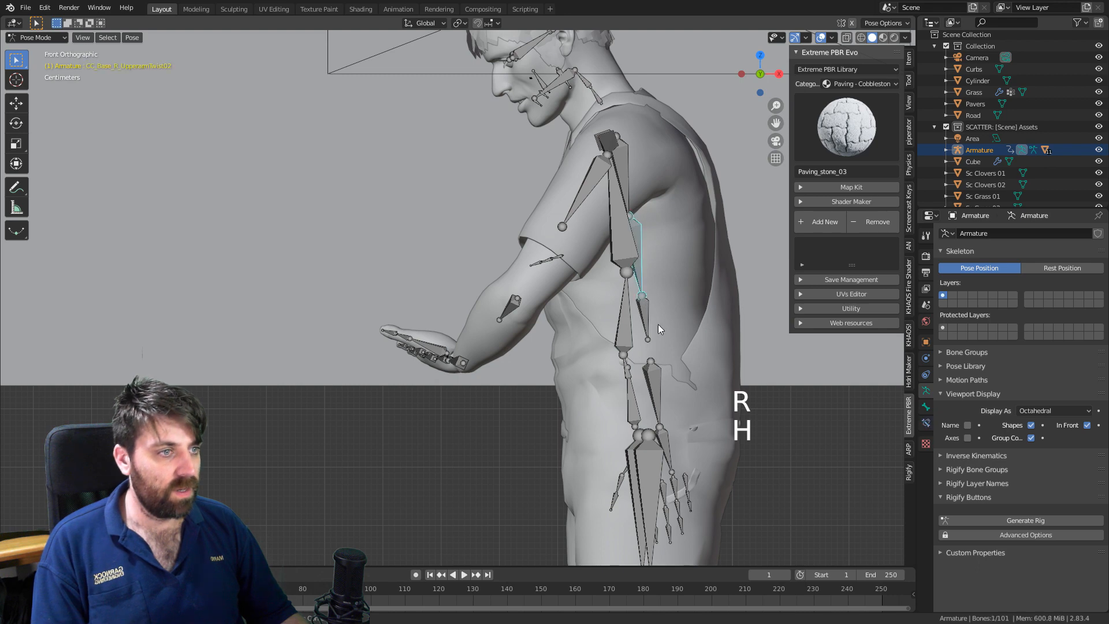
pyautogui.press('r')
# Rotate the left foot and lower leg so the toes point outward.
pyautogui.keyDown('shift'); pyautogui.moveTo(590, 389); pyautogui.dragTo(571, 304, button='middle'); pyautogui.keyUp('shift')
pyautogui.scroll(-3, 577, 300)
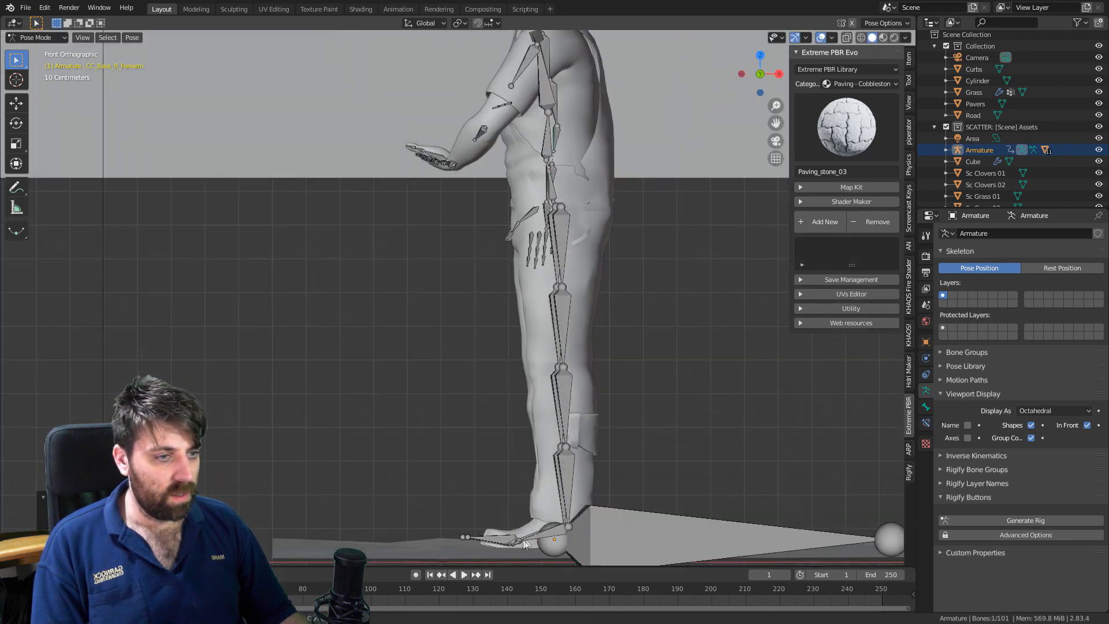
pyautogui.moveTo(523, 522); pyautogui.dragTo(504, 512, button='middle')
pyautogui.click(504, 455)
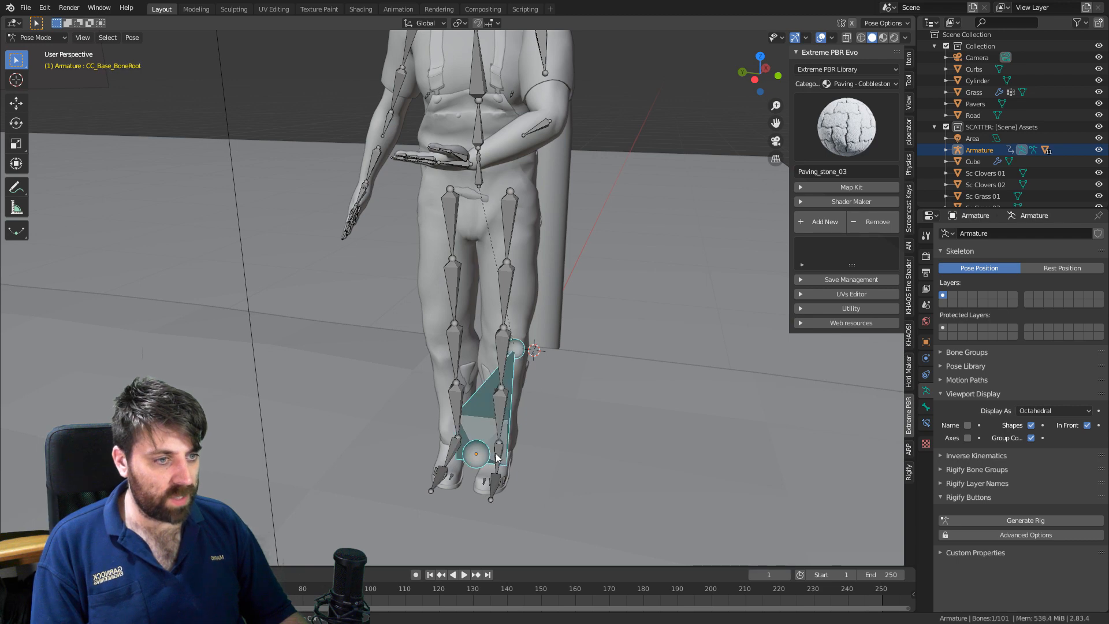
pyautogui.press('r')
pyautogui.click(597, 489)
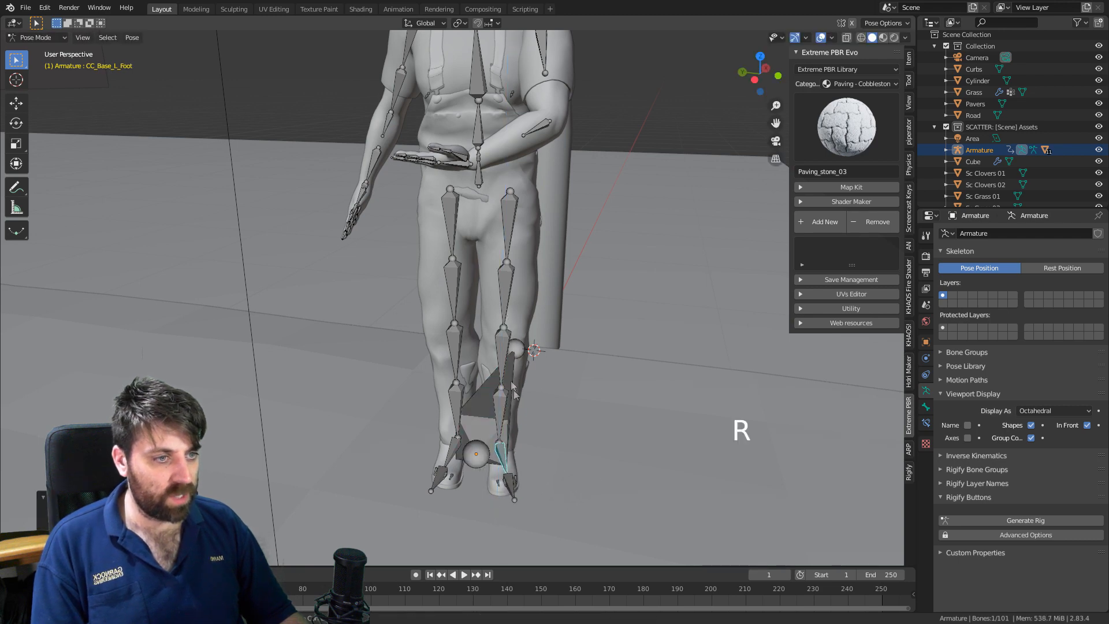
pyautogui.press('r')
pyautogui.click(652, 378)
# Hide the left thigh's twist bone and rotate the left thigh bone slightly.
pyautogui.press('h')
pyautogui.click(506, 211)
pyautogui.press('r')
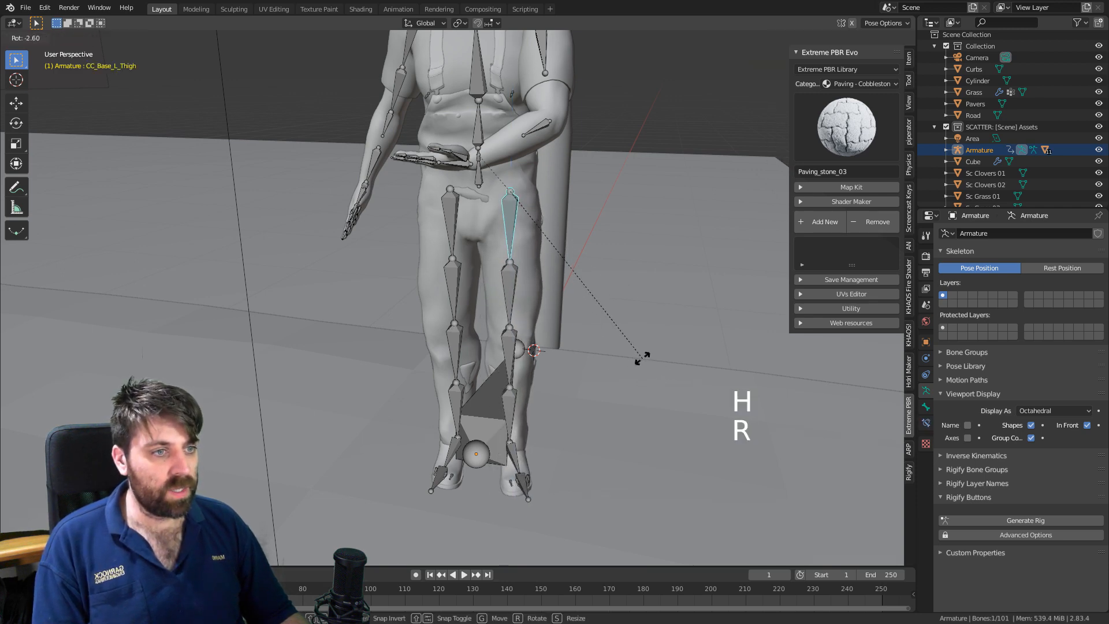
pyautogui.click(664, 339)
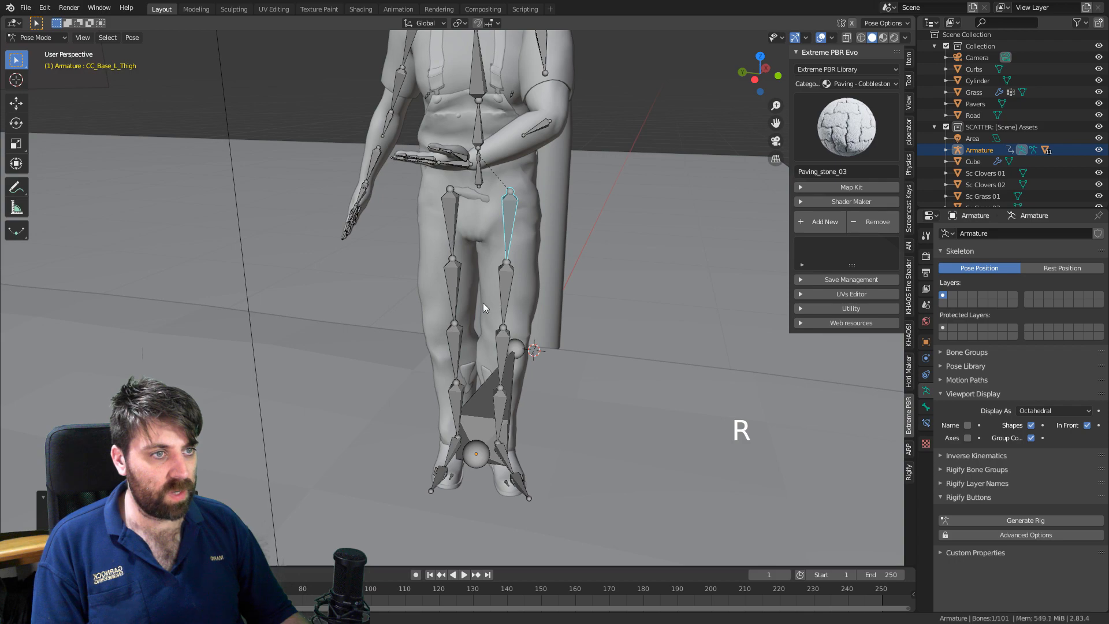
# Rotate the right foot so its toes point outward, and rotate the right thigh bone about the global Z axis.
pyautogui.moveTo(483, 303); pyautogui.dragTo(362, 295, button='middle')
pyautogui.moveTo(504, 380); pyautogui.dragTo(478, 403, button='middle')
pyautogui.press('r')
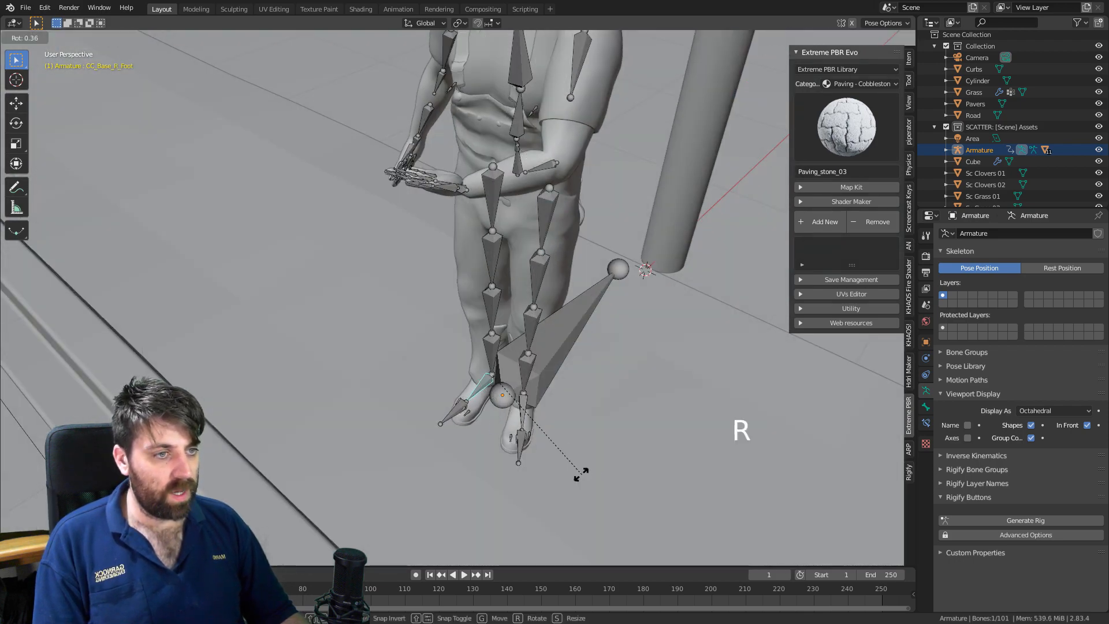
pyautogui.click(550, 480)
pyautogui.press('r')
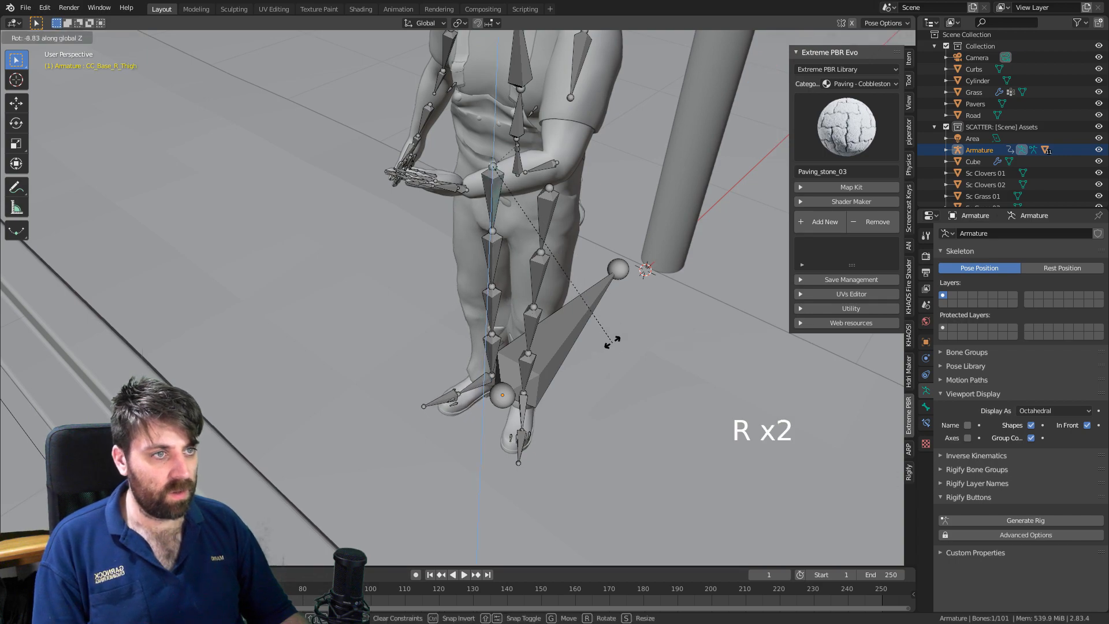
pyautogui.click(601, 339)
# Leave Pose Mode, select the T-shirt and open its mesh for editing in the right orthographic view.
pyautogui.moveTo(600, 338); pyautogui.dragTo(560, 273, button='middle')
pyautogui.scroll(6, 561, 272)
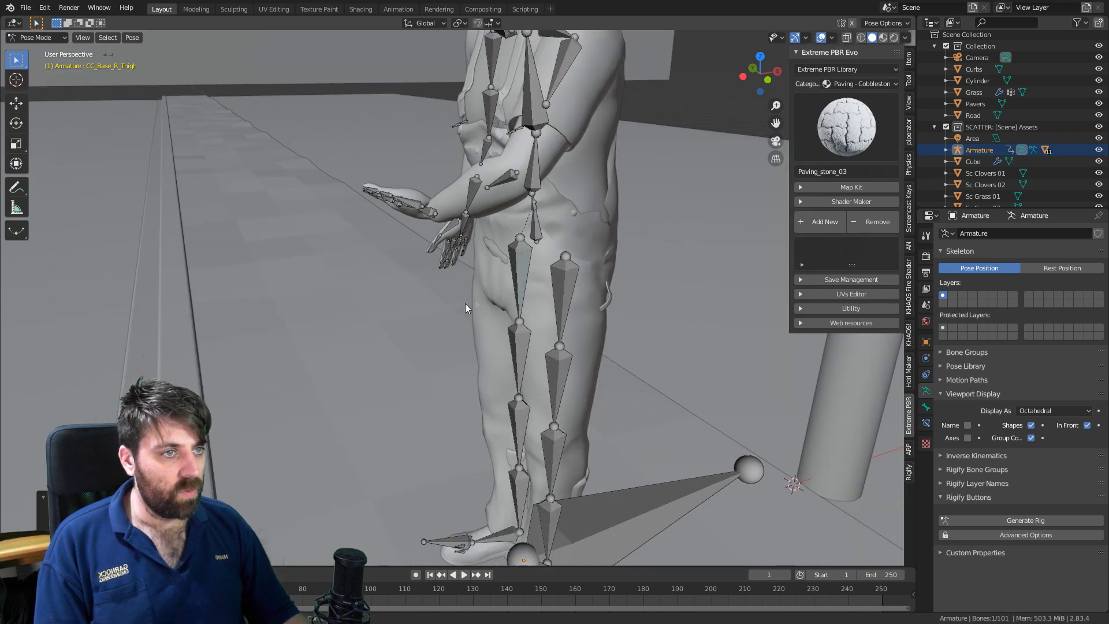
pyautogui.keyDown('shift'); pyautogui.moveTo(464, 305); pyautogui.dragTo(572, 244, button='middle'); pyautogui.keyUp('shift')
pyautogui.scroll(2, 542, 293)
pyautogui.click(536, 280)
pyautogui.hotkey('ctrl', 'Tab')
pyautogui.click(535, 294)
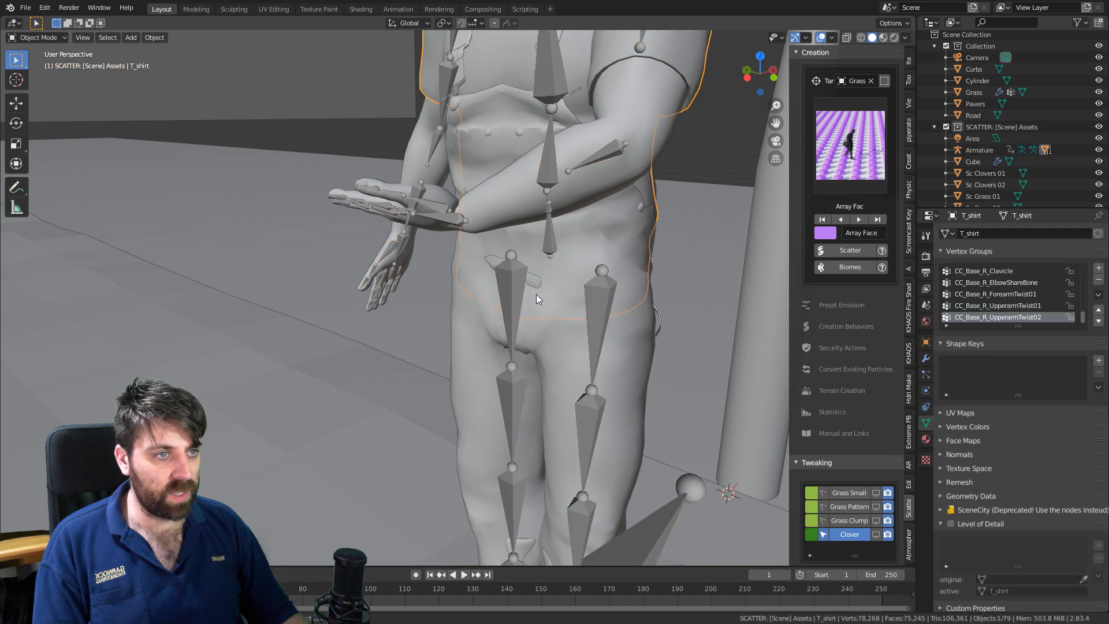
pyautogui.press('Tab')
pyautogui.press('KP_3')
pyautogui.press('KP_1')
pyautogui.press('KP_3')
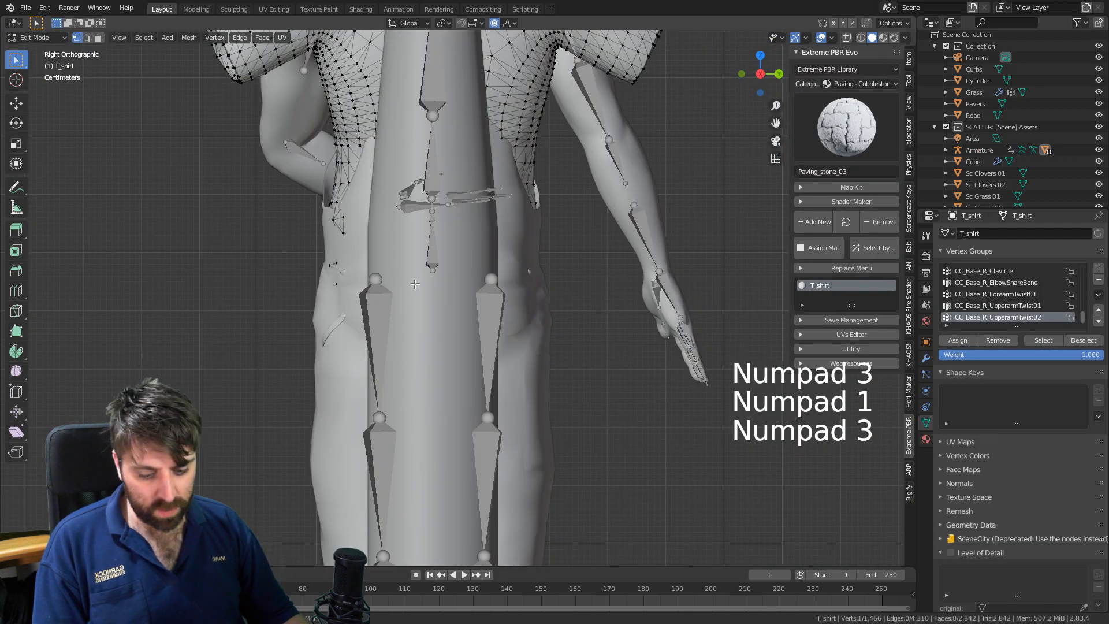
# Circle-select the T-shirt's lower hem in wireframe, delete its vertices and return to Object Mode in solid shading.
pyautogui.press('z')
pyautogui.click(326, 289)
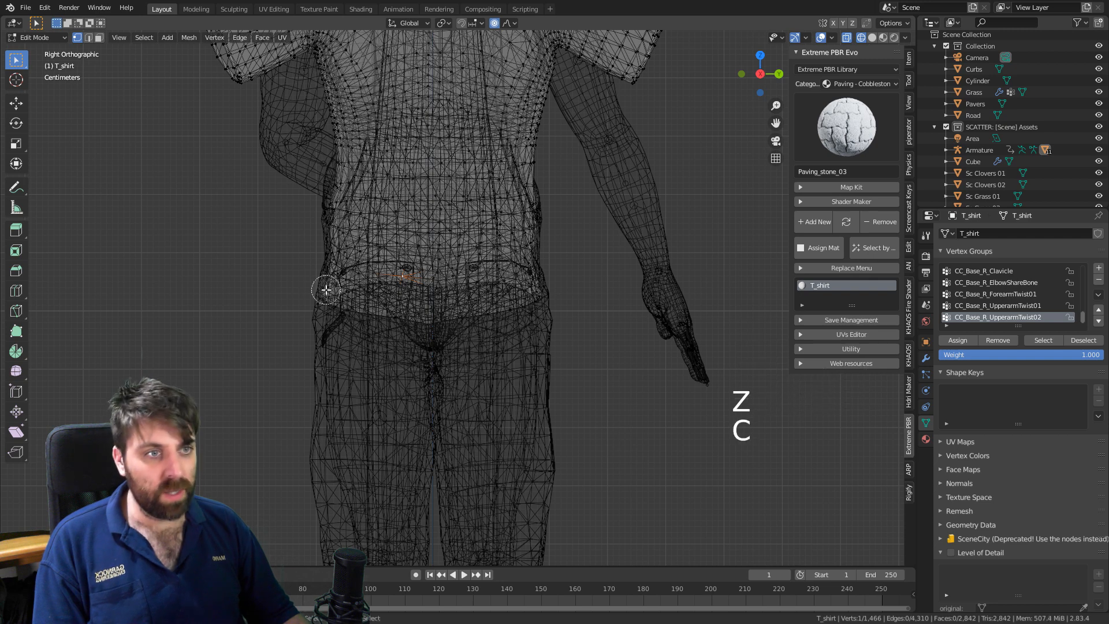
pyautogui.moveTo(315, 263); pyautogui.dragTo(532, 272)
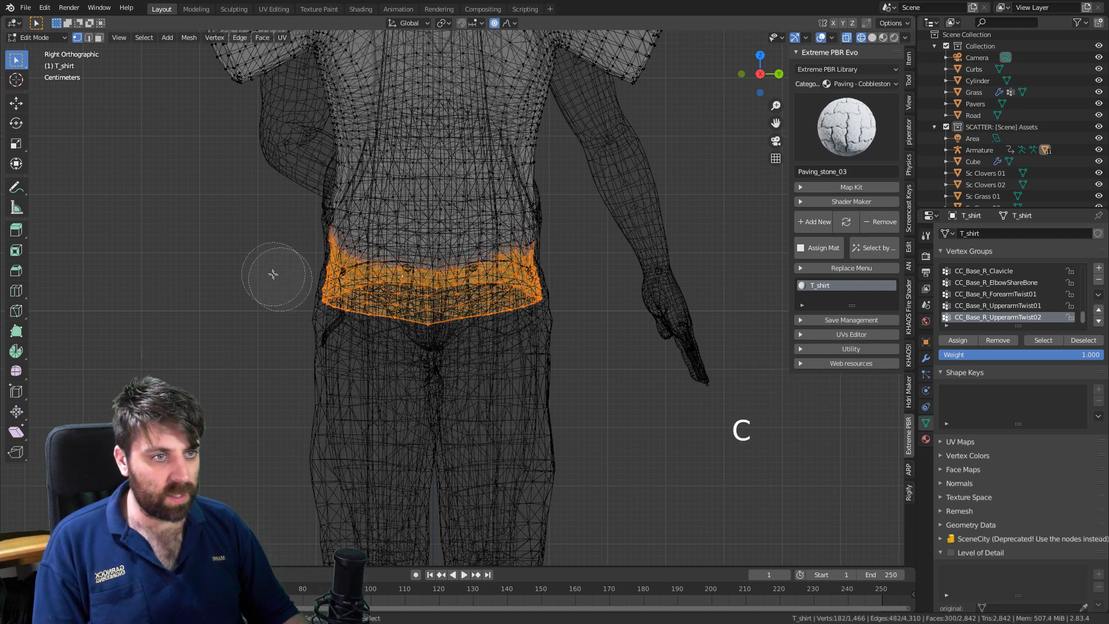
pyautogui.rightClick(396, 271)
pyautogui.press('Delete')
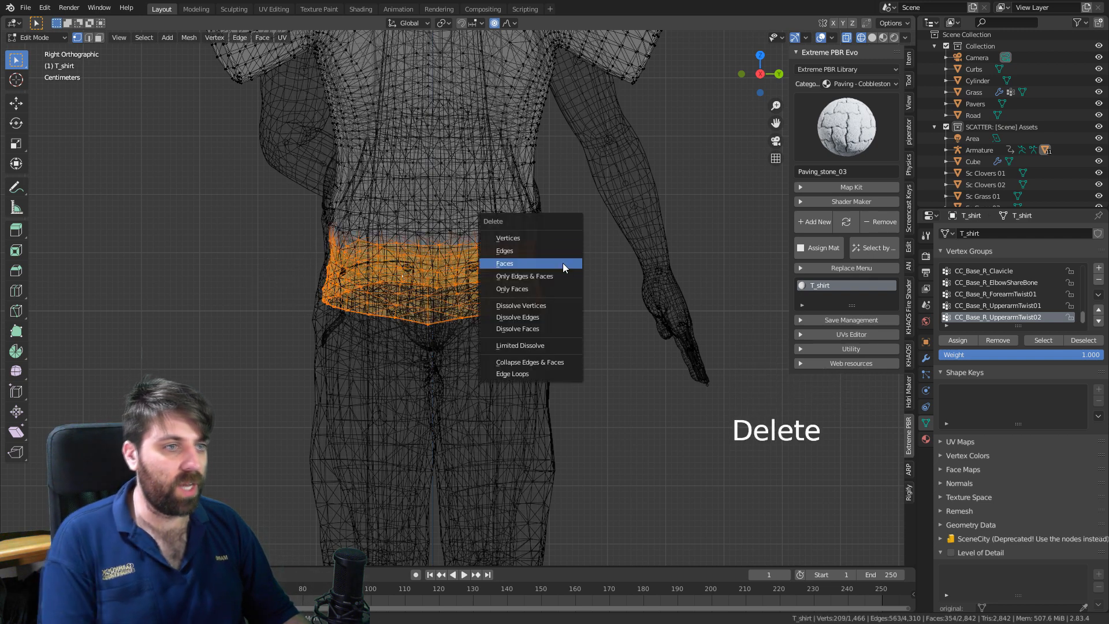
pyautogui.click(554, 235)
pyautogui.press('z')
pyautogui.click(612, 235)
pyautogui.press('Tab')
pyautogui.moveTo(385, 297); pyautogui.dragTo(555, 315, button='middle')
pyautogui.keyDown('shift'); pyautogui.moveTo(554, 315); pyautogui.dragTo(618, 307, button='middle'); pyautogui.keyUp('shift')
# Select the T-shirt's remaining lower edge vertices in front wireframe view and scale them slightly along the global Y axis.
pyautogui.press('Tab')
pyautogui.moveTo(662, 255); pyautogui.dragTo(613, 249, button='middle')
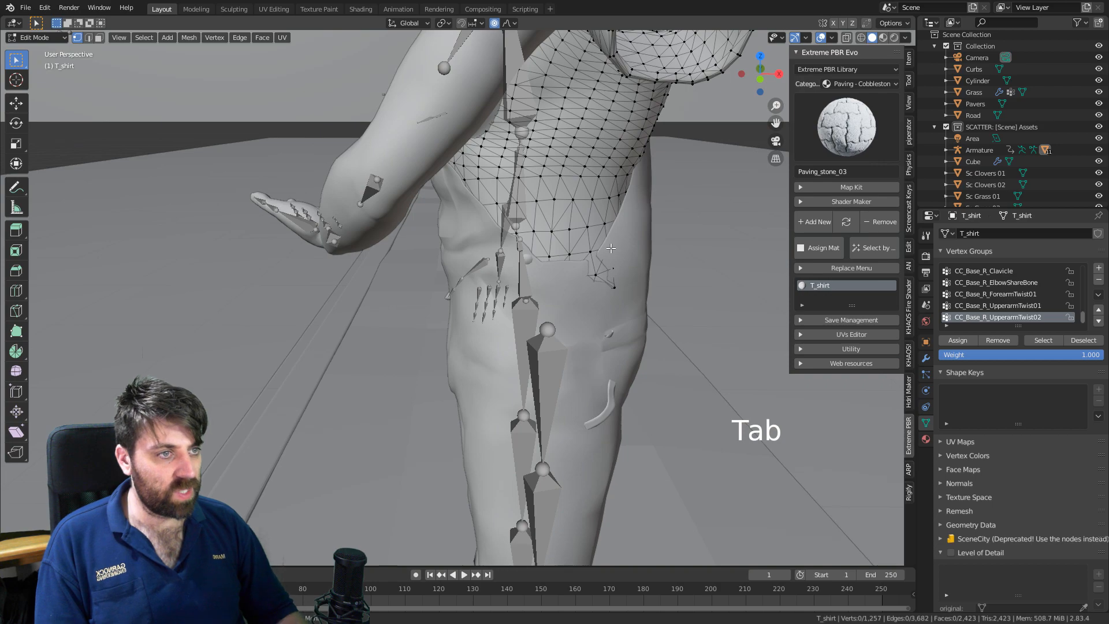
pyautogui.press('KP_3')
pyautogui.press('KP_1')
pyautogui.press('z')
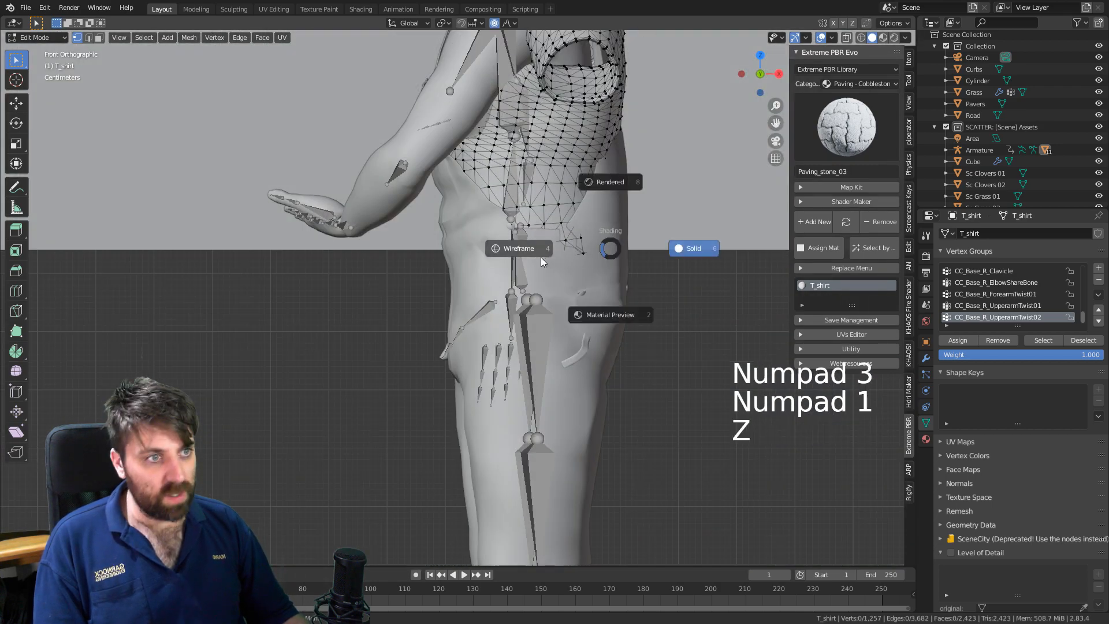
pyautogui.click(579, 250)
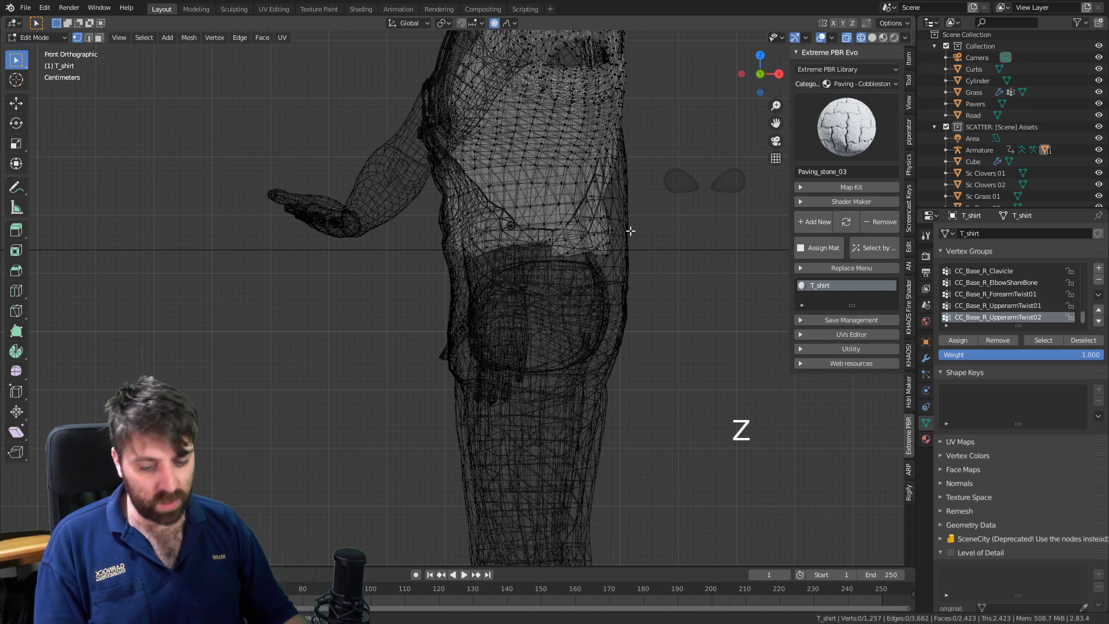
pyautogui.moveTo(648, 247); pyautogui.dragTo(335, 272)
pyautogui.rightClick(335, 273)
pyautogui.moveTo(334, 272)
pyautogui.mouseDown(button='middle')
pyautogui.moveTo(609, 322)
pyautogui.moveTo(698, 306)
pyautogui.mouseUp(button='middle')
pyautogui.press('s')
pyautogui.press('x')
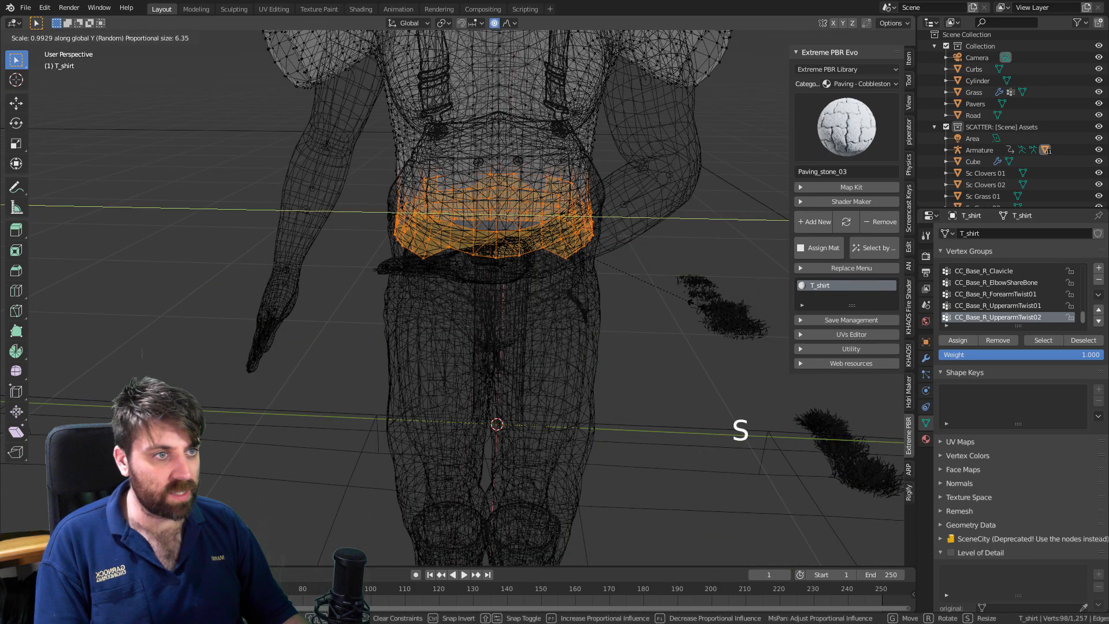
pyautogui.click(691, 305)
# Leave Edit Mode on the T-shirt and return the viewport to solid shading.
pyautogui.press('Tab')
pyautogui.press('z')
pyautogui.click(746, 301)
pyautogui.moveTo(630, 306)
pyautogui.mouseDown(button='middle')
pyautogui.moveTo(335, 314)
pyautogui.moveTo(481, 311)
pyautogui.moveTo(576, 267)
pyautogui.moveTo(569, 300)
pyautogui.moveTo(455, 292)
pyautogui.moveTo(448, 310)
pyautogui.moveTo(584, 309)
pyautogui.moveTo(632, 289)
pyautogui.mouseUp(button='middle')
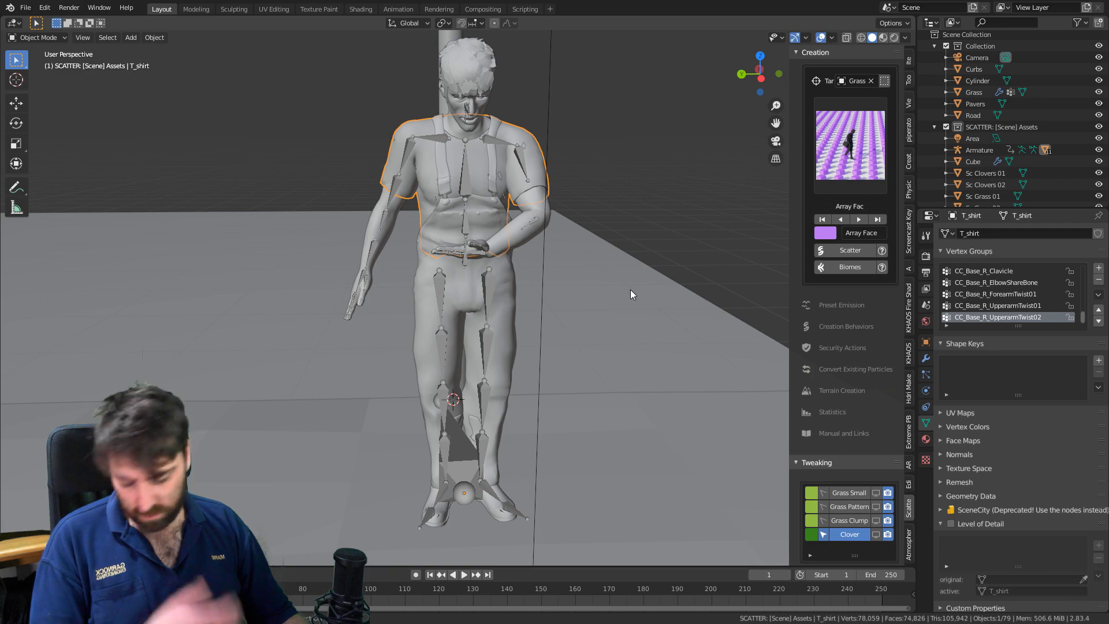
# Select the character's armature and switch it to Pose Mode.
pyautogui.moveTo(573, 286); pyautogui.dragTo(529, 283, button='middle')
pyautogui.scroll(3, 495, 251)
pyautogui.keyDown('shift'); pyautogui.moveTo(530, 283); pyautogui.dragTo(510, 337, button='middle'); pyautogui.keyUp('shift')
pyautogui.scroll(2, 510, 331)
pyautogui.click(467, 274)
pyautogui.moveTo(466, 272); pyautogui.dragTo(464, 237, button='middle')
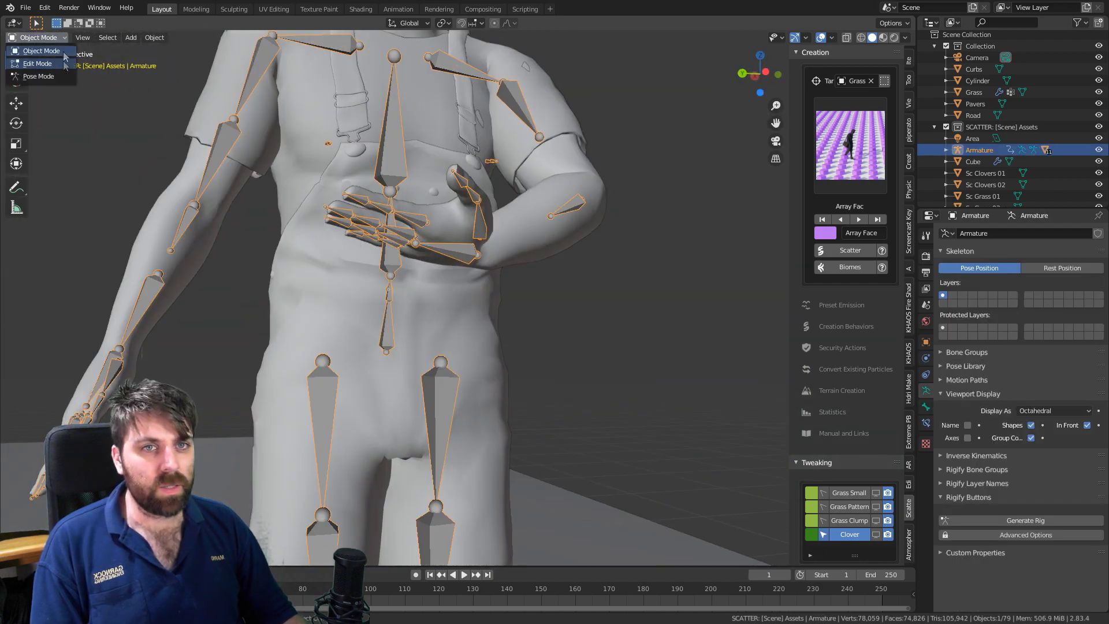
pyautogui.click(38, 76)
# Rotate the left hand bone from two different view angles.
pyautogui.moveTo(447, 267); pyautogui.dragTo(614, 323, button='middle')
pyautogui.press('r')
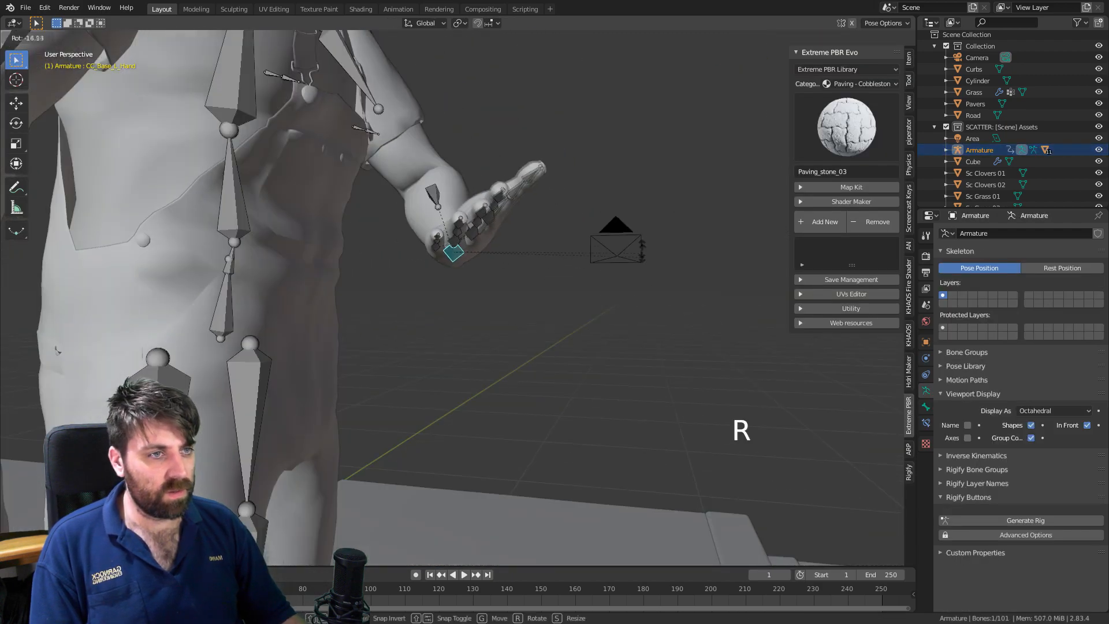
pyautogui.click(600, 188)
pyautogui.moveTo(599, 188); pyautogui.dragTo(394, 250, button='middle')
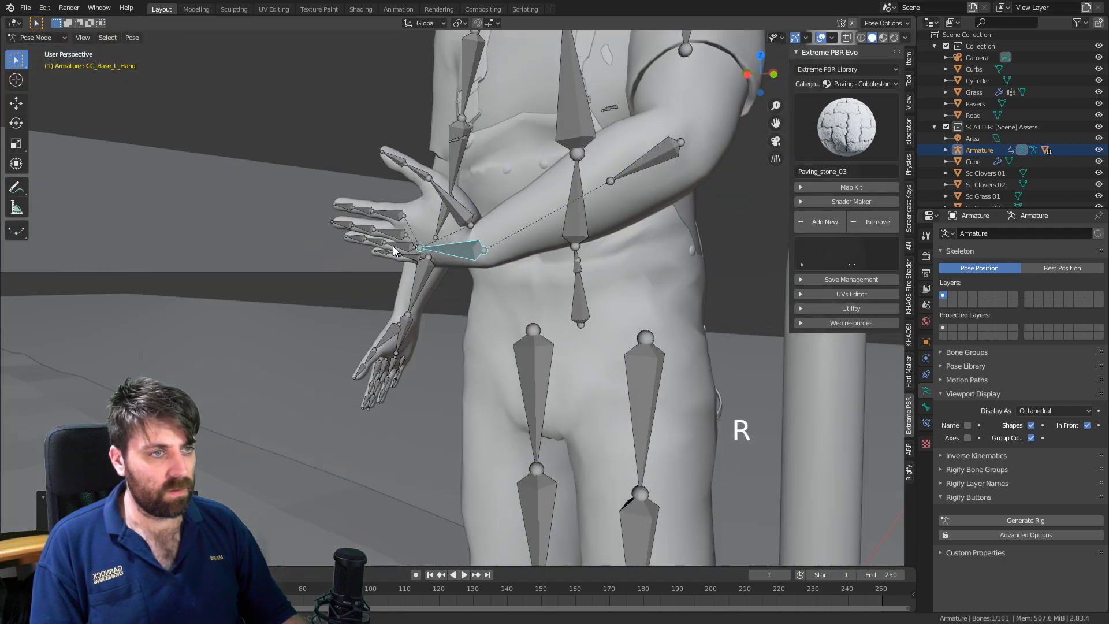
pyautogui.moveTo(499, 325); pyautogui.dragTo(439, 378, button='middle')
pyautogui.press('r')
pyautogui.click(578, 264)
pyautogui.press('Tab')
pyautogui.press('Tab')
pyautogui.moveTo(555, 324); pyautogui.dragTo(511, 327, button='middle')
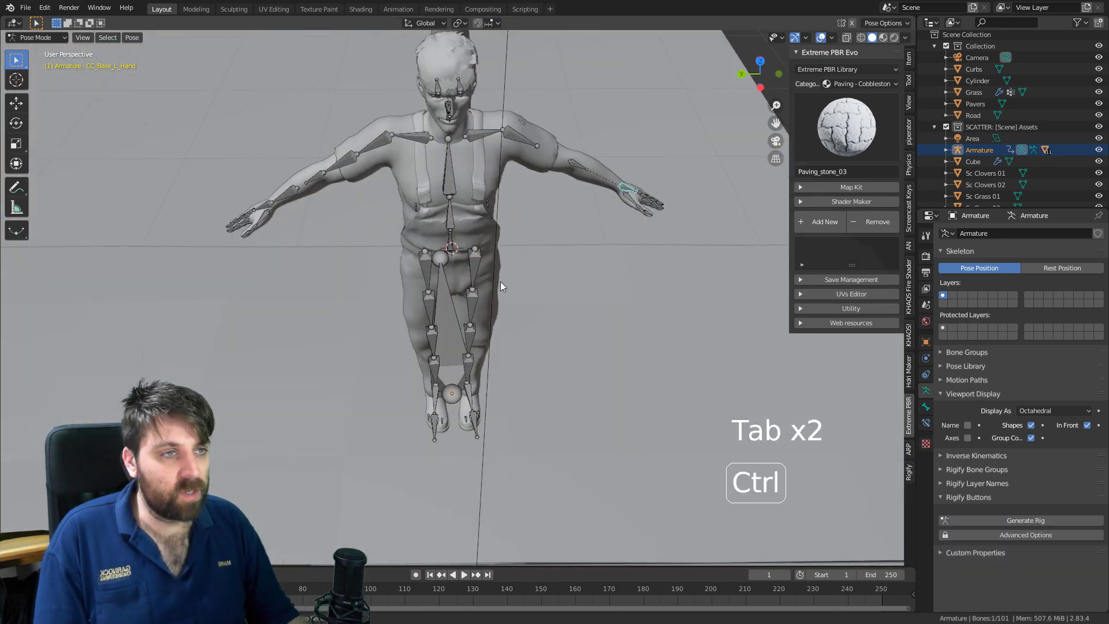
pyautogui.hotkey('ctrl', 'z')
pyautogui.hotkey('ctrl', 'z')
pyautogui.moveTo(488, 299); pyautogui.dragTo(529, 295, button='middle')
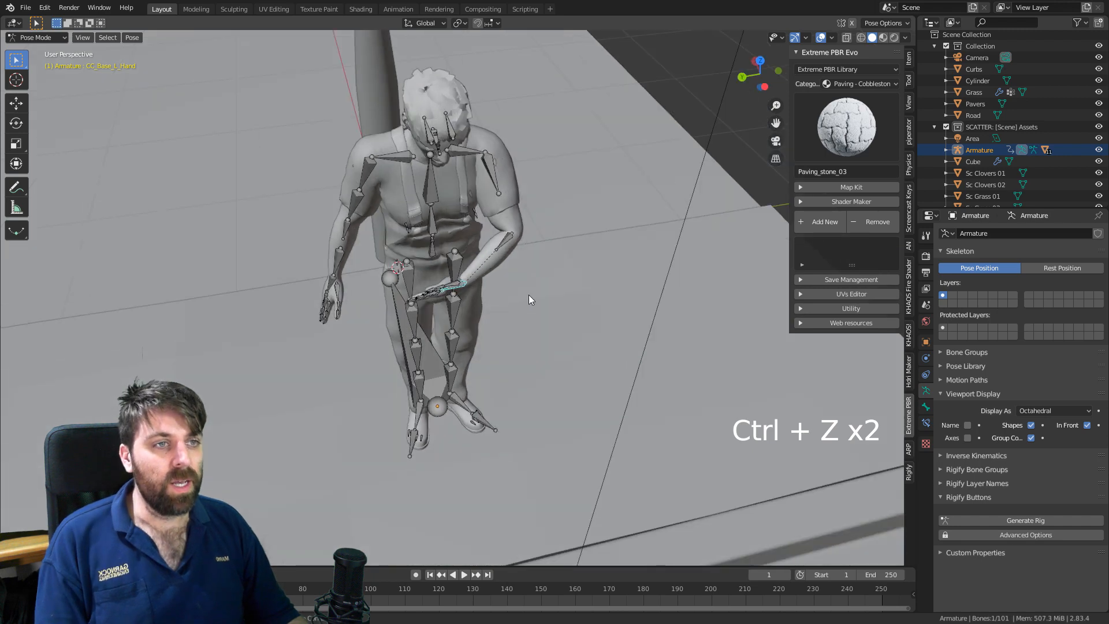
# Select all the bones, insert a LocRotScale keyframe for the pose, and toggle Edit Mode to check it.
pyautogui.press('a')
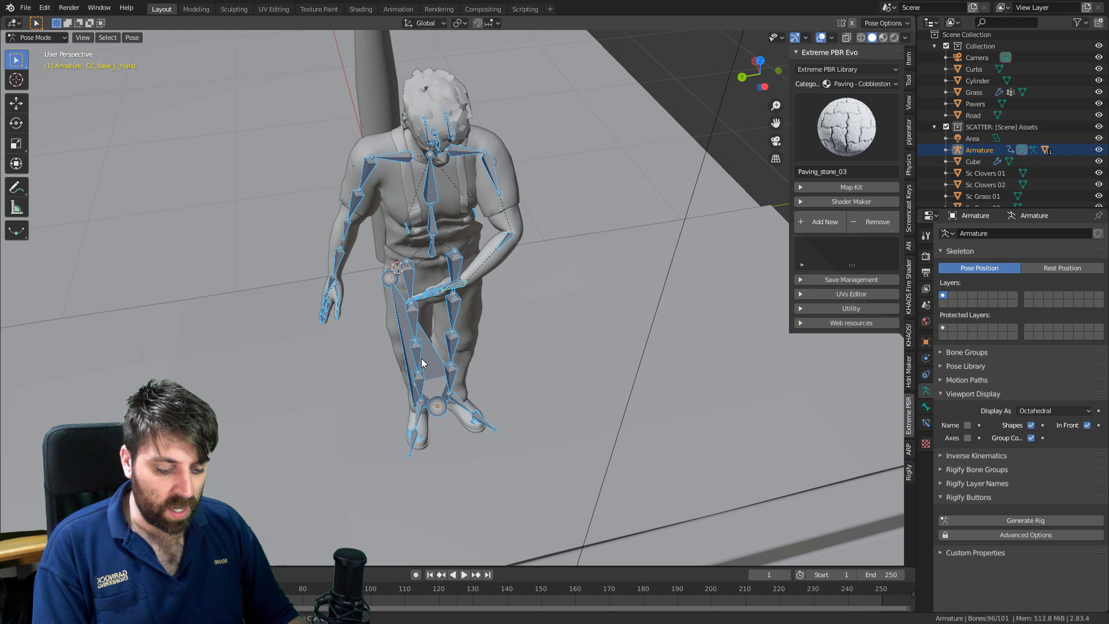
pyautogui.press('i')
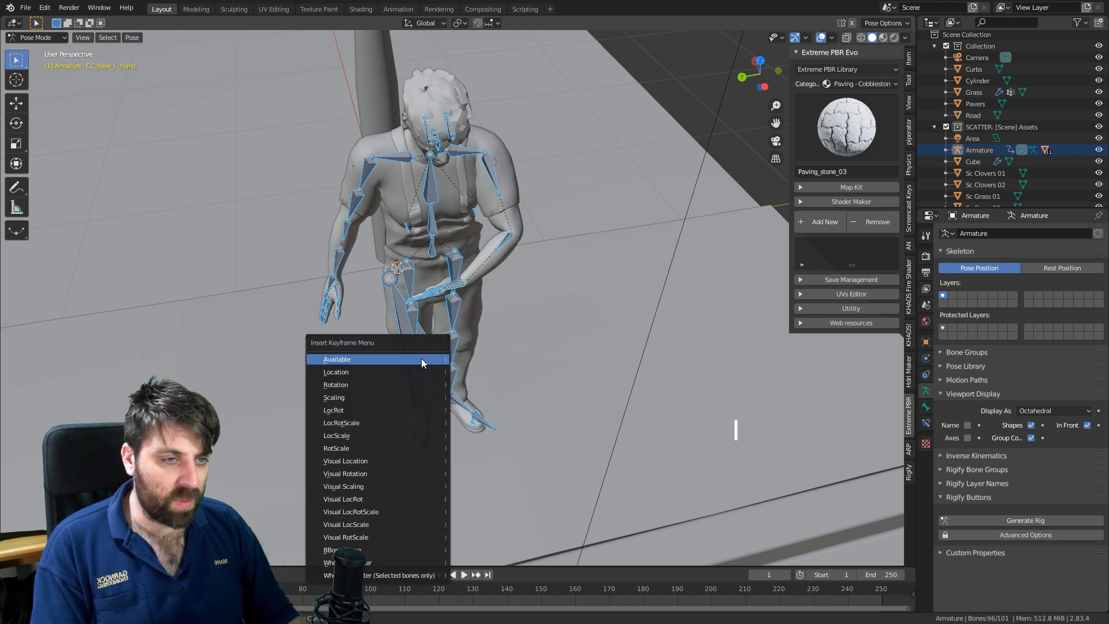
pyautogui.click(414, 423)
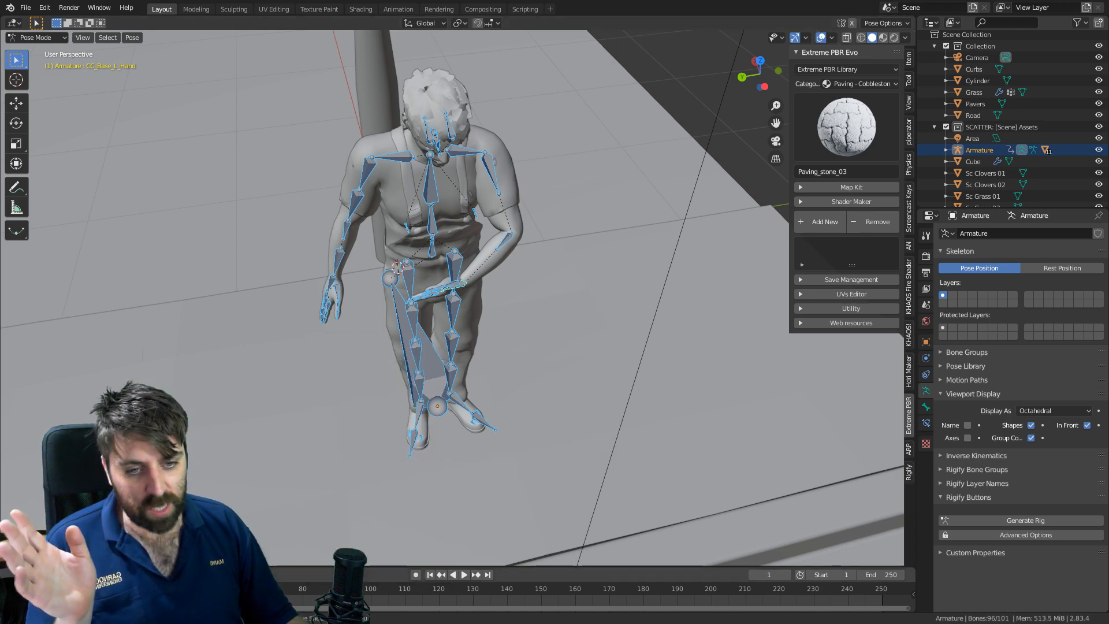
pyautogui.press('Escape')
pyautogui.press('Tab')
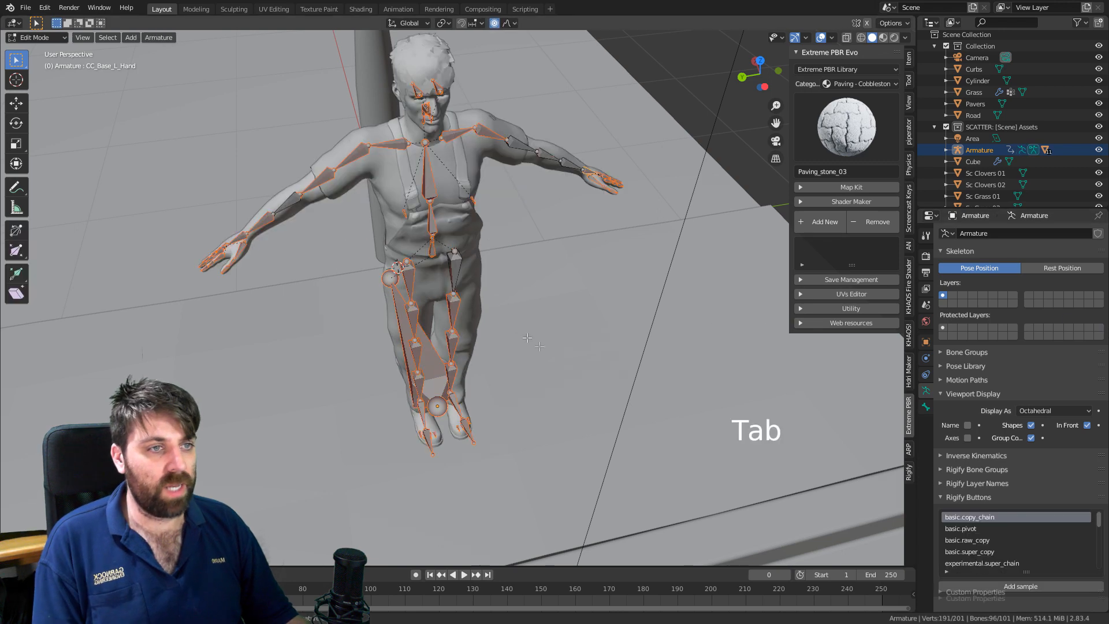
pyautogui.press('Tab')
# Switch to Object Mode and briefly play the timeline to check the character's keyed pose.
pyautogui.click(51, 38)
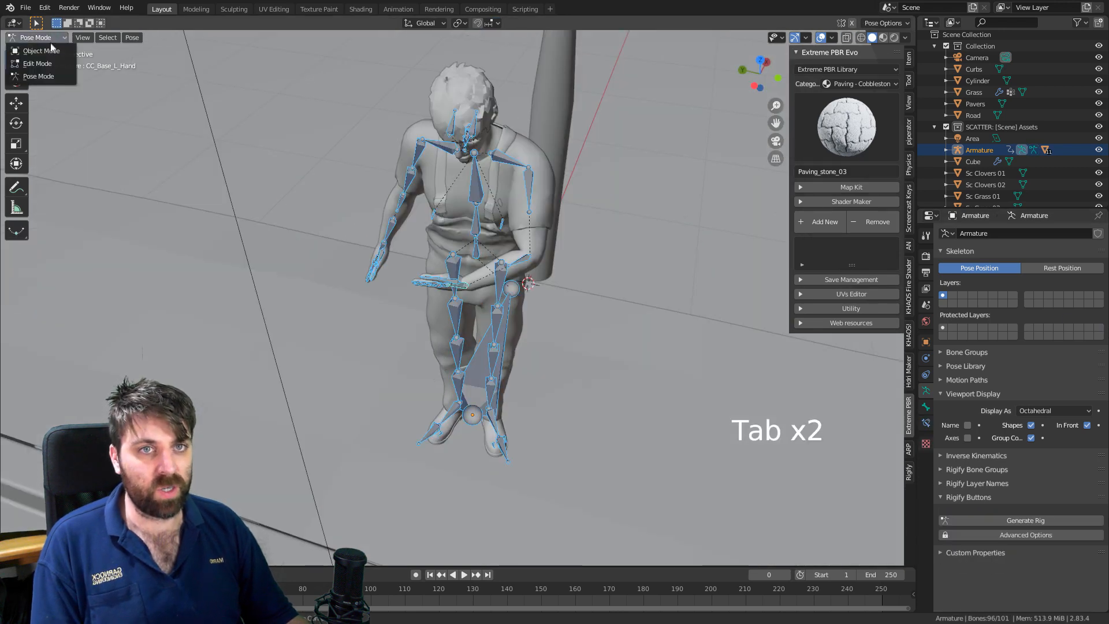
pyautogui.click(52, 52)
pyautogui.press('space')
pyautogui.scroll(-5, 365, 422)
pyautogui.moveTo(365, 422); pyautogui.dragTo(375, 387, button='middle')
# Return the armature to Pose Mode and rotate the left upper arm bone slightly toward the torso in front view.
pyautogui.press('KP_3')
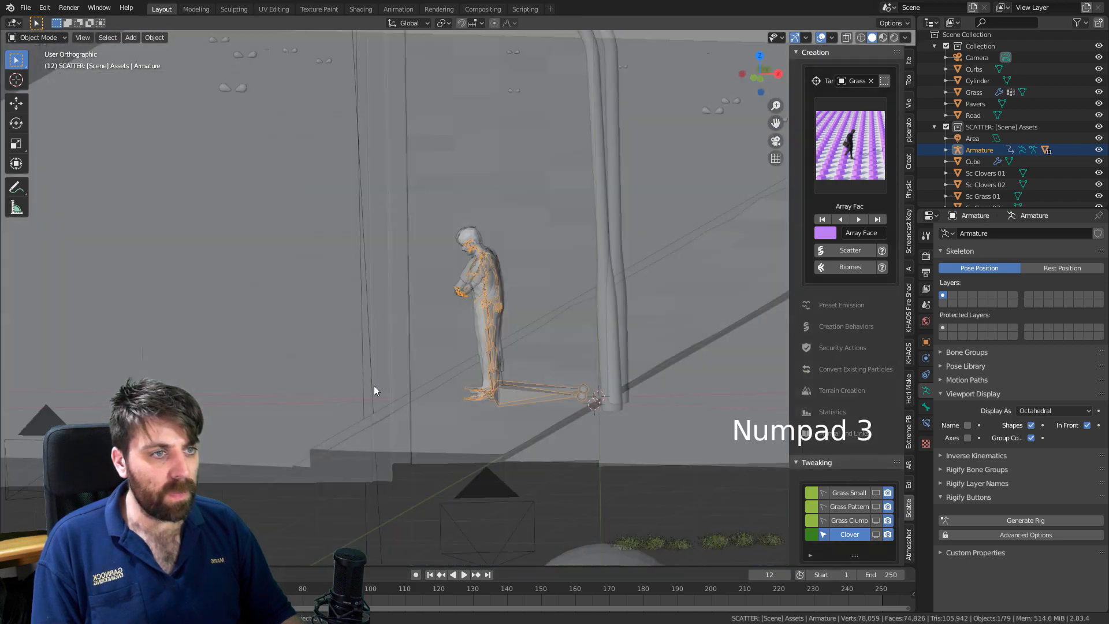
pyautogui.press('KP_1')
pyautogui.scroll(6, 487, 377)
pyautogui.keyDown('shift'); pyautogui.moveTo(486, 376); pyautogui.dragTo(488, 298, button='middle'); pyautogui.keyUp('shift')
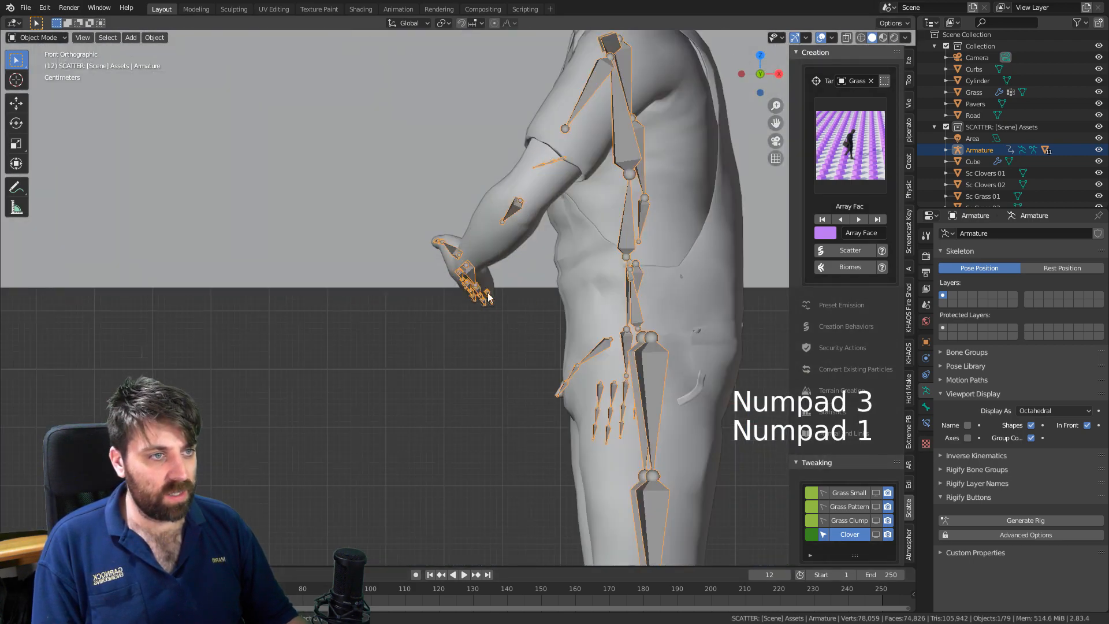
pyautogui.click(37, 38)
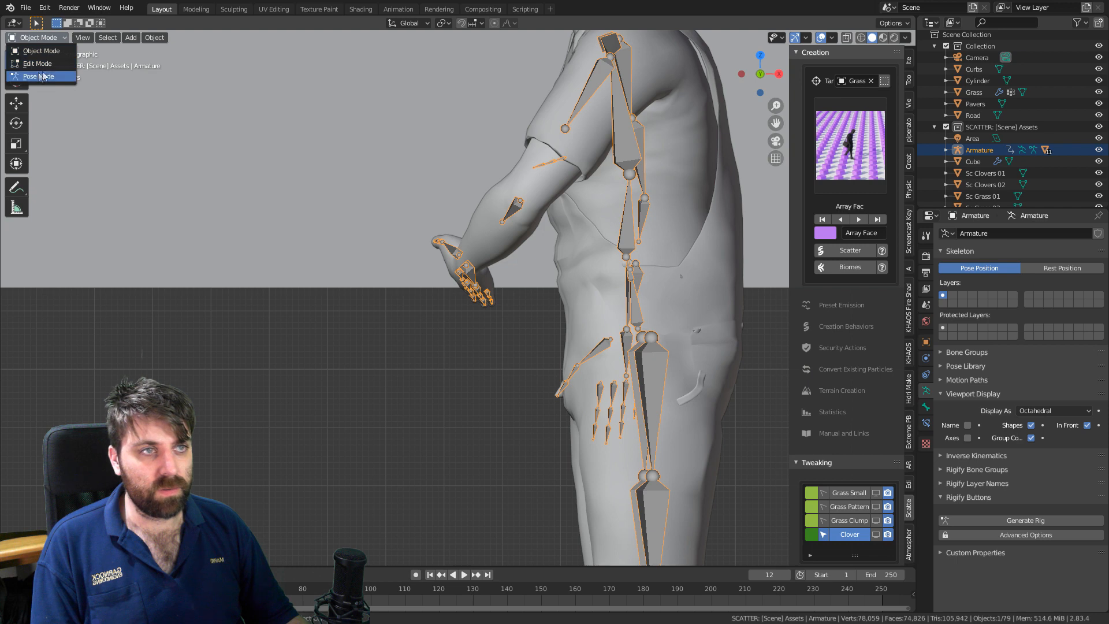
pyautogui.click(35, 75)
pyautogui.click(590, 95)
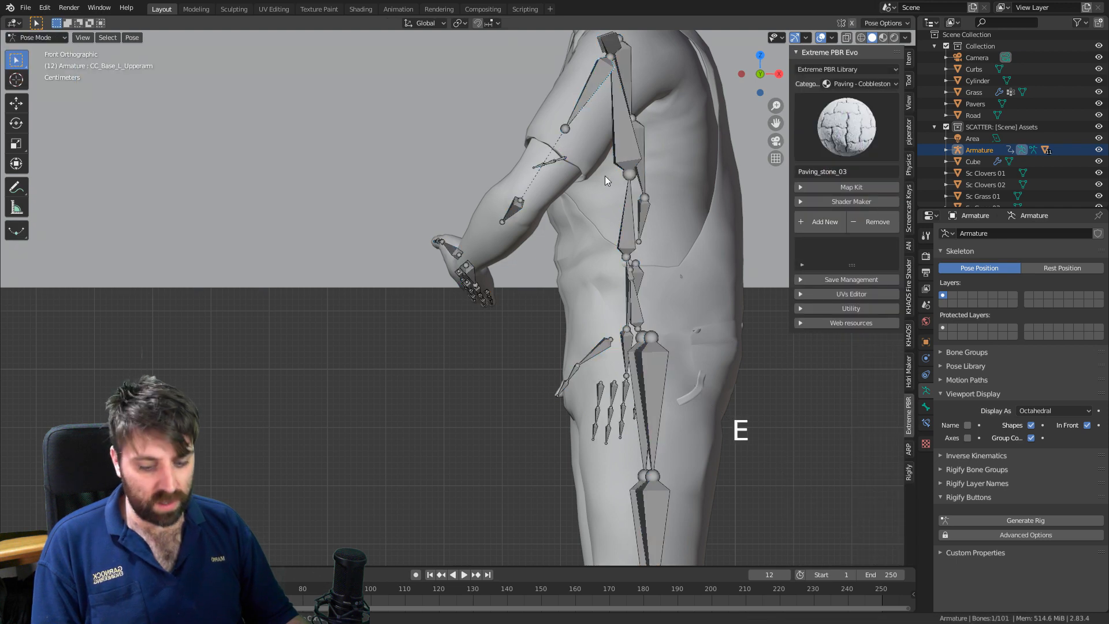
pyautogui.press('r')
pyautogui.click(559, 223)
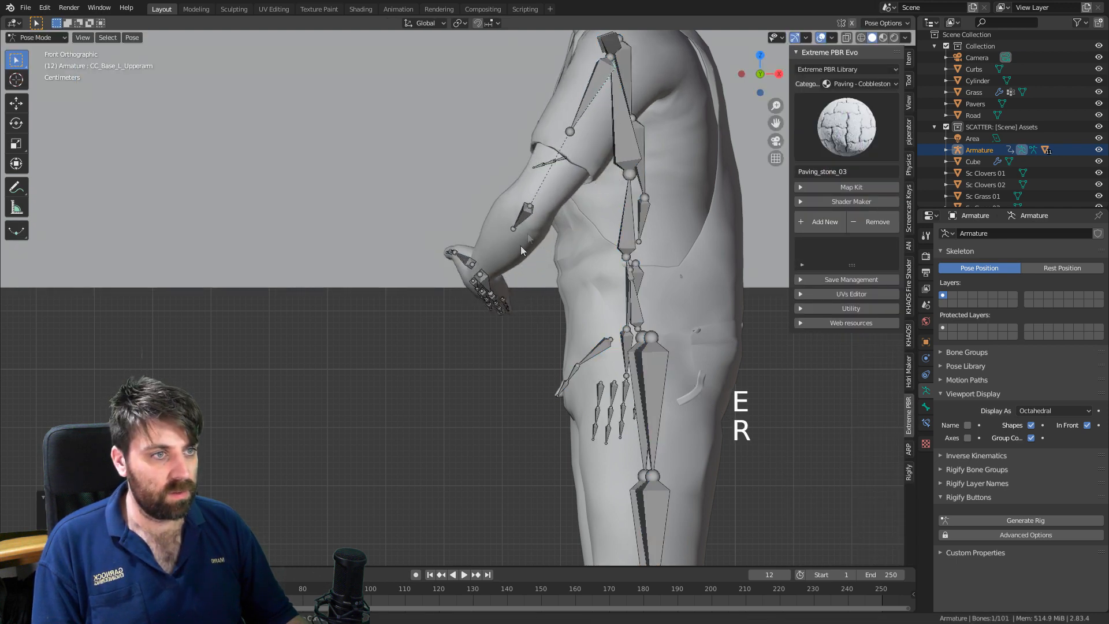
# Rotate the left hand bone about its local Y axis.
pyautogui.click(486, 276)
pyautogui.press('r')
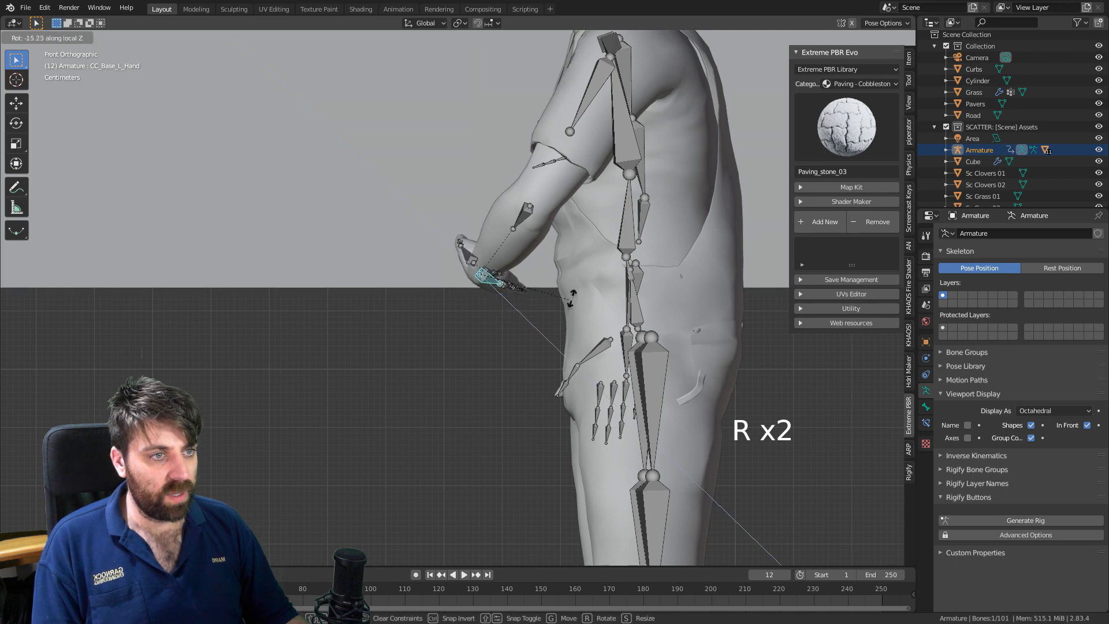
pyautogui.press('r')
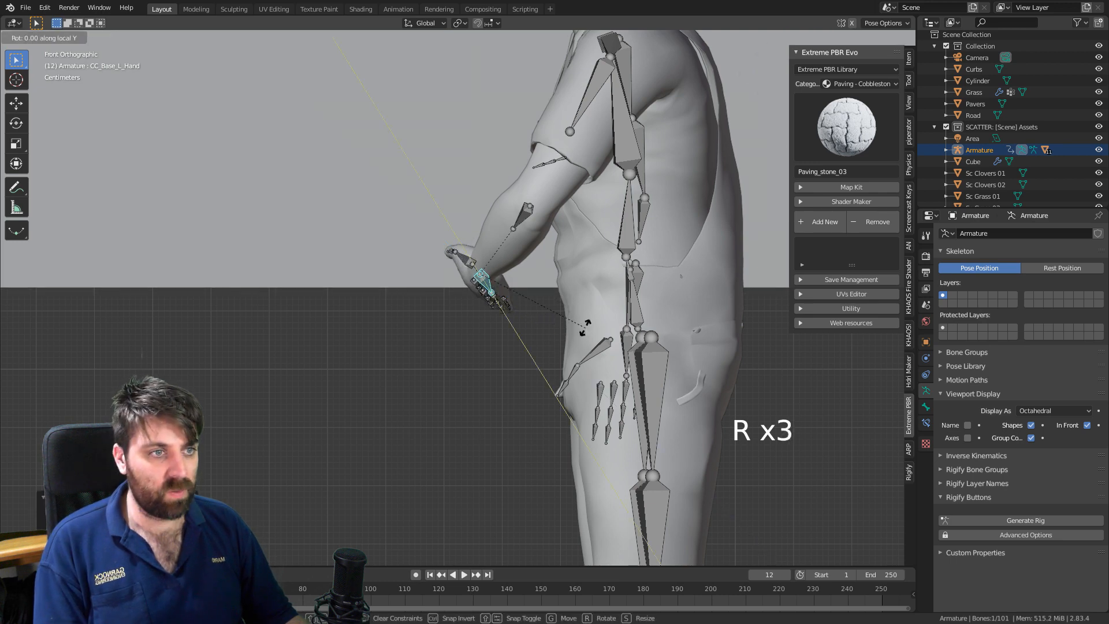
pyautogui.click(597, 302)
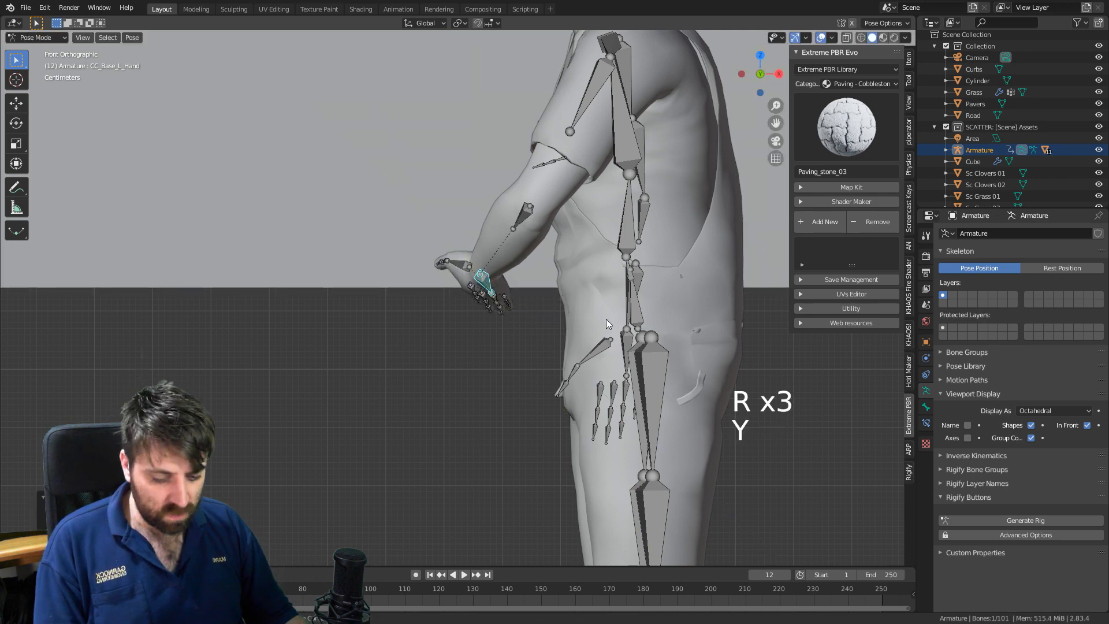
# Rotate the left hand bone about its local X axis and check the pose through the scene camera.
pyautogui.press('x')
pyautogui.press('x')
pyautogui.press('x')
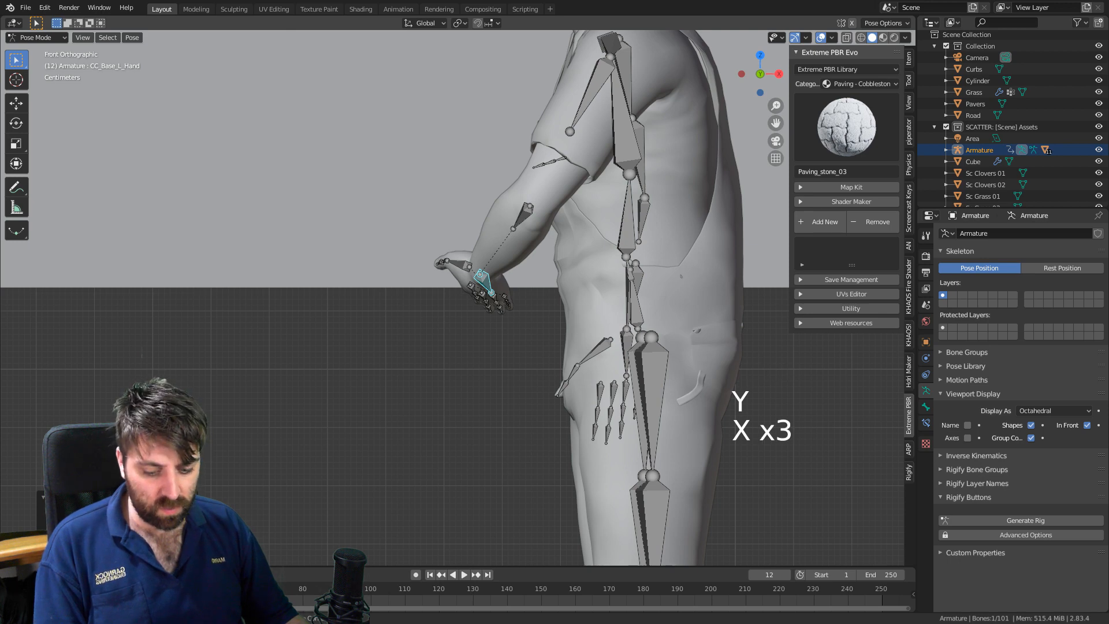
pyautogui.press('r')
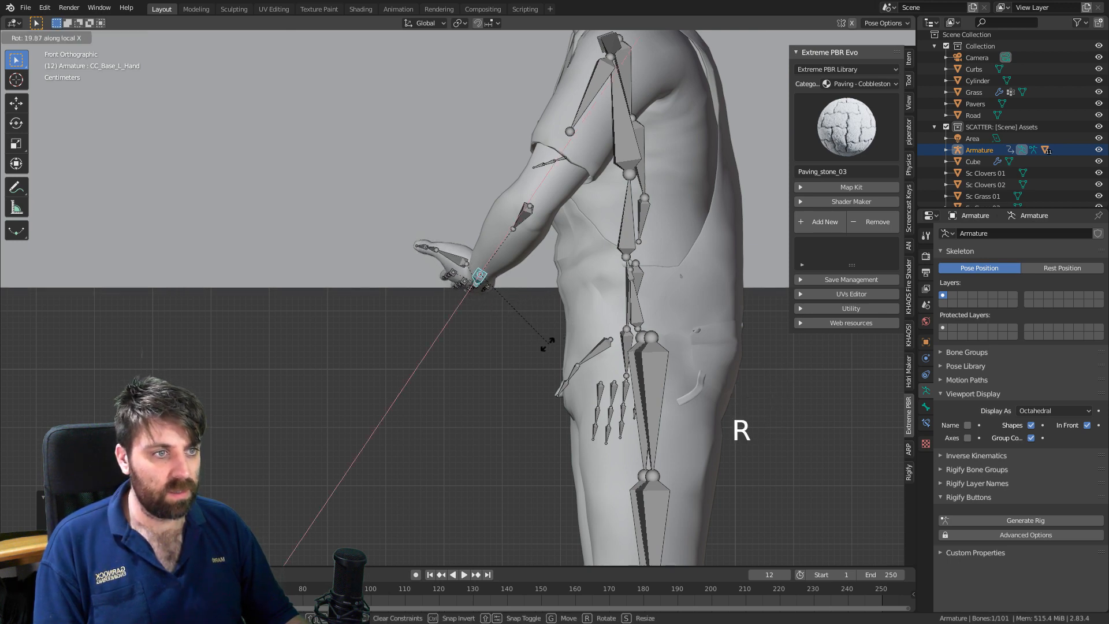
pyautogui.click(550, 330)
pyautogui.moveTo(550, 329); pyautogui.dragTo(566, 293, button='middle')
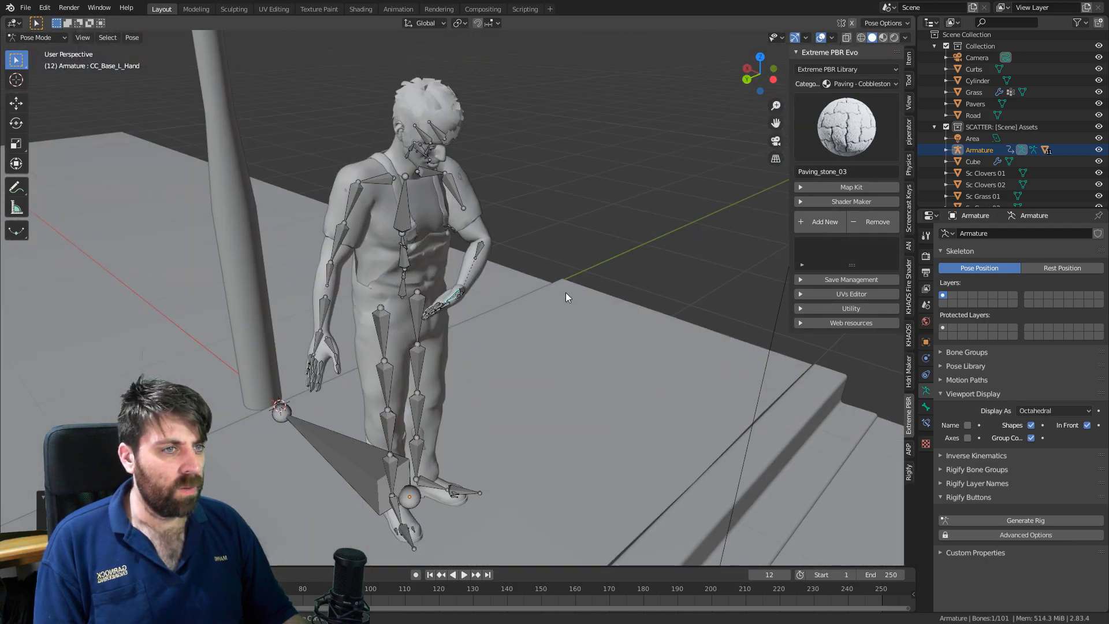
pyautogui.press('KP_0')
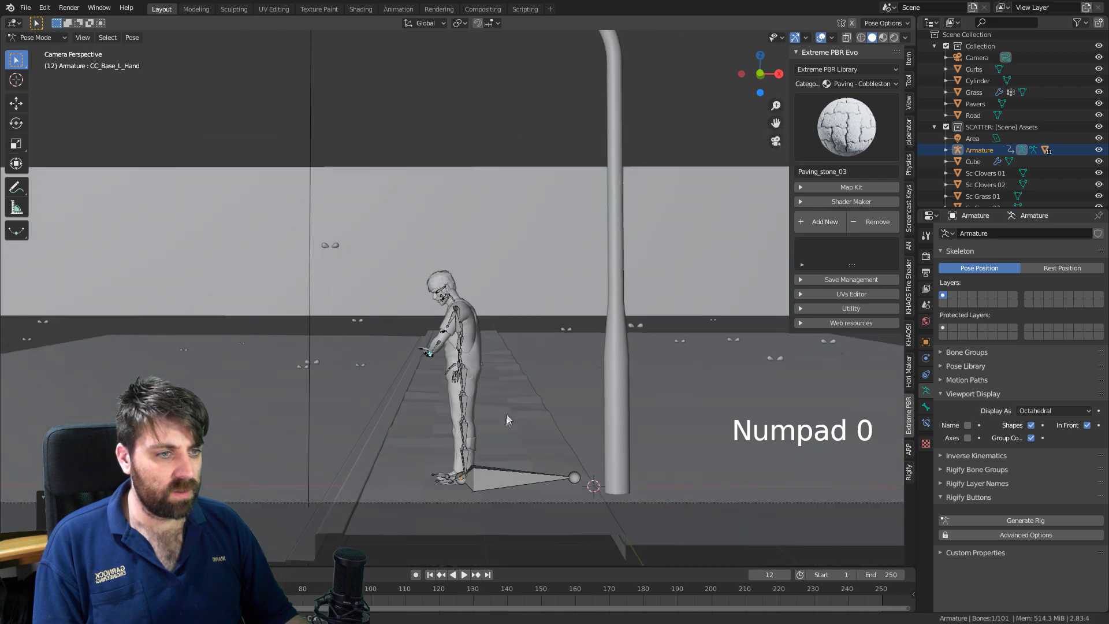
# Adjust the character's facing direction by rotating the armature's root bone about the global Z axis in the camera view.
pyautogui.click(503, 445)
pyautogui.press('r')
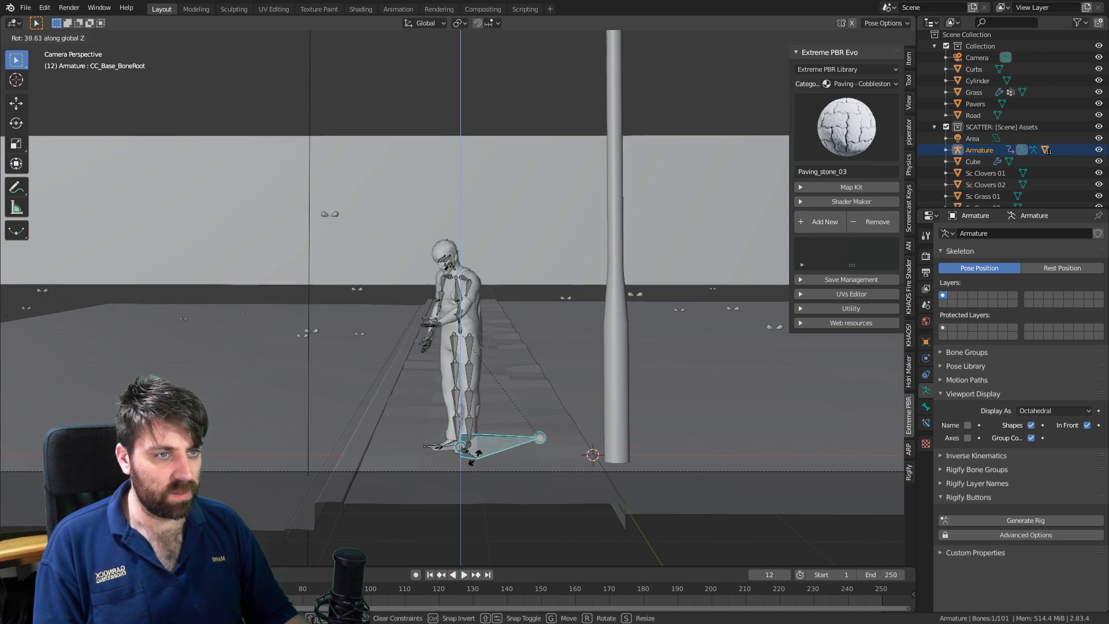
pyautogui.click(476, 458)
pyautogui.press('KP_0')
# Rotate the right upper arm bone slightly to adjust how the arm hangs beside the body.
pyautogui.scroll(5, 425, 402)
pyautogui.keyDown('shift'); pyautogui.moveTo(442, 371); pyautogui.dragTo(456, 324, button='middle'); pyautogui.keyUp('shift')
pyautogui.moveTo(488, 361); pyautogui.dragTo(608, 403, button='middle')
pyautogui.press('r')
pyautogui.click(557, 398)
# Select all bones of the right hand's four fingers without the thumb and rotate them about their local Z axis.
pyautogui.scroll(4, 595, 400)
pyautogui.keyDown('shift'); pyautogui.moveTo(608, 403); pyautogui.dragTo(466, 349, button='middle'); pyautogui.keyUp('shift')
pyautogui.scroll(2, 582, 402)
pyautogui.scroll(2, 491, 382)
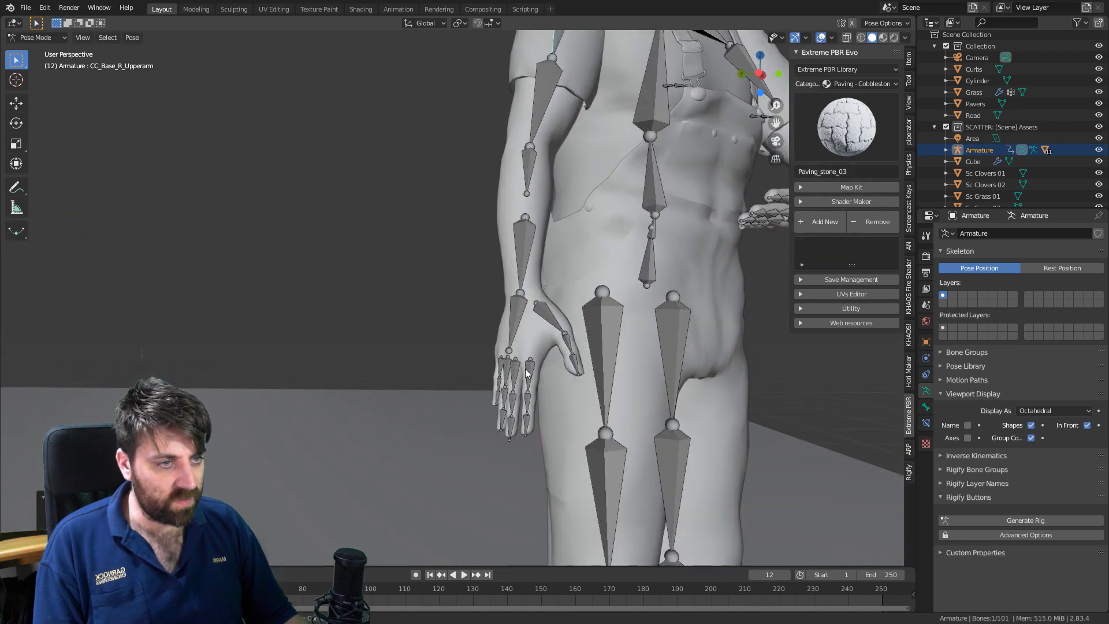
pyautogui.click(526, 388)
pyautogui.press('c')
pyautogui.moveTo(503, 409); pyautogui.dragTo(488, 412)
pyautogui.press('Escape')
pyautogui.press('r')
pyautogui.press('x')
pyautogui.press('x')
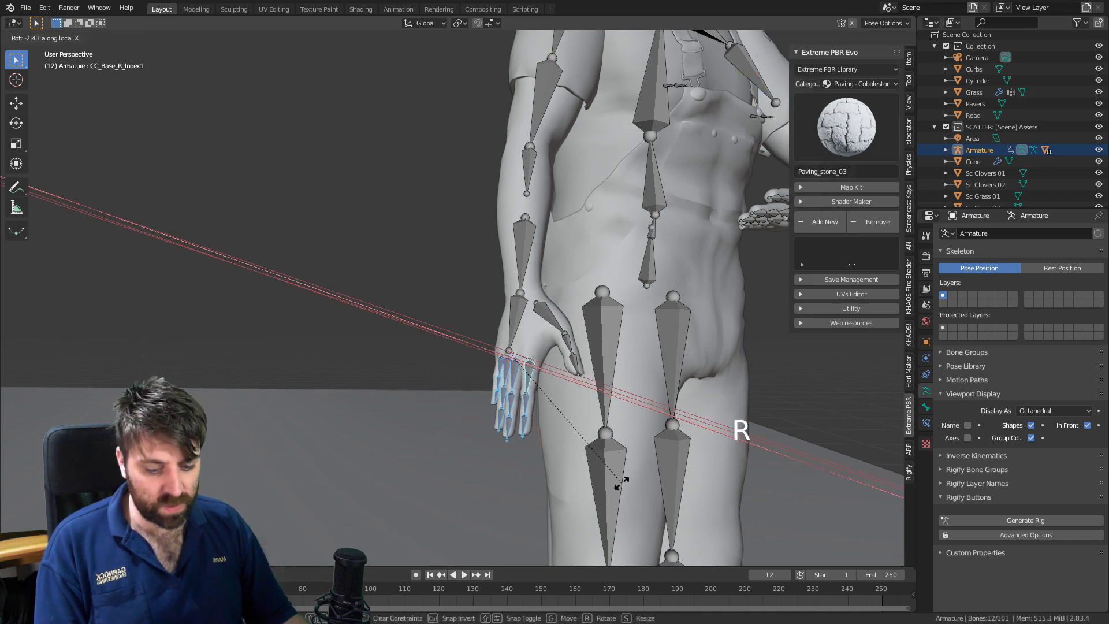
pyautogui.press('y')
pyautogui.press('y')
pyautogui.press('z')
pyautogui.press('z')
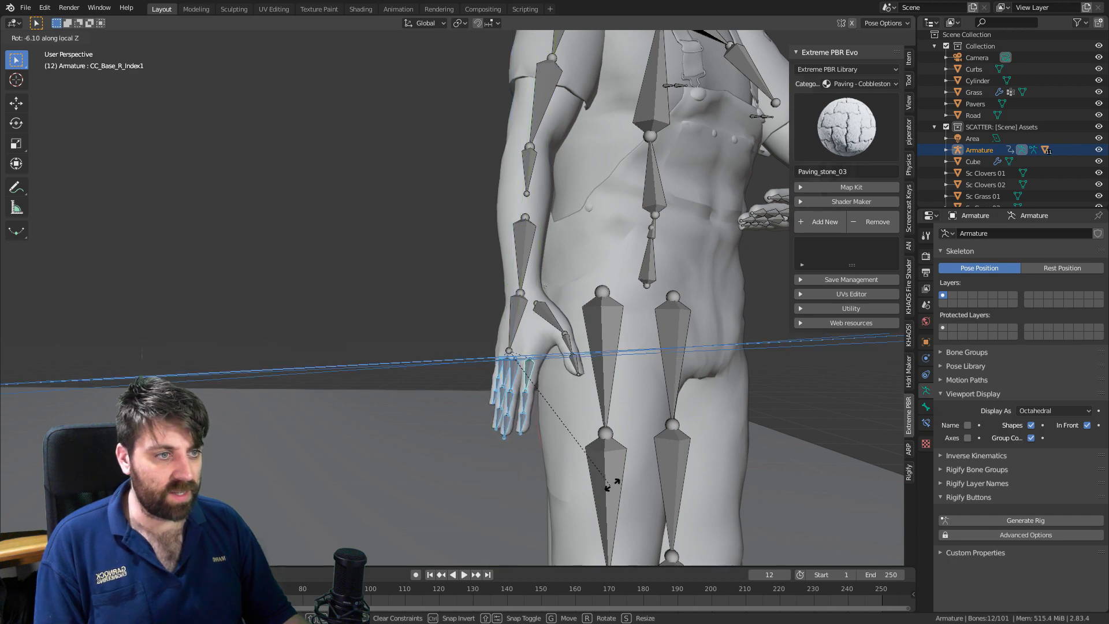
pyautogui.click(642, 444)
# Deselect the base finger bones of the right hand and rotate the outer ones about 26 degrees around local Z.
pyautogui.press('c')
pyautogui.rightClick(520, 318)
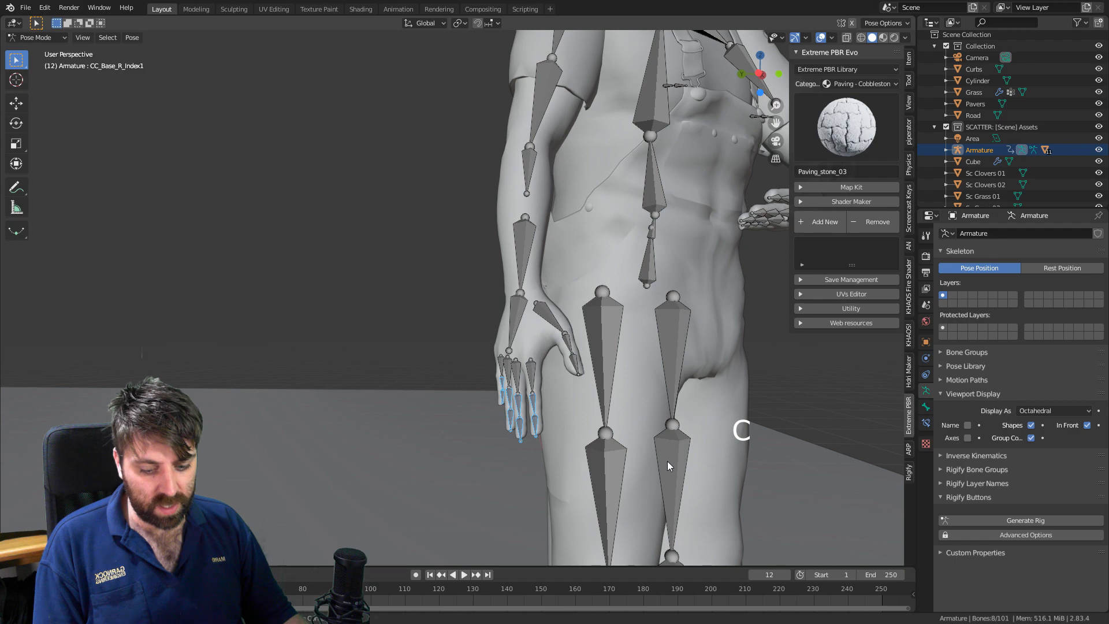
pyautogui.press('r')
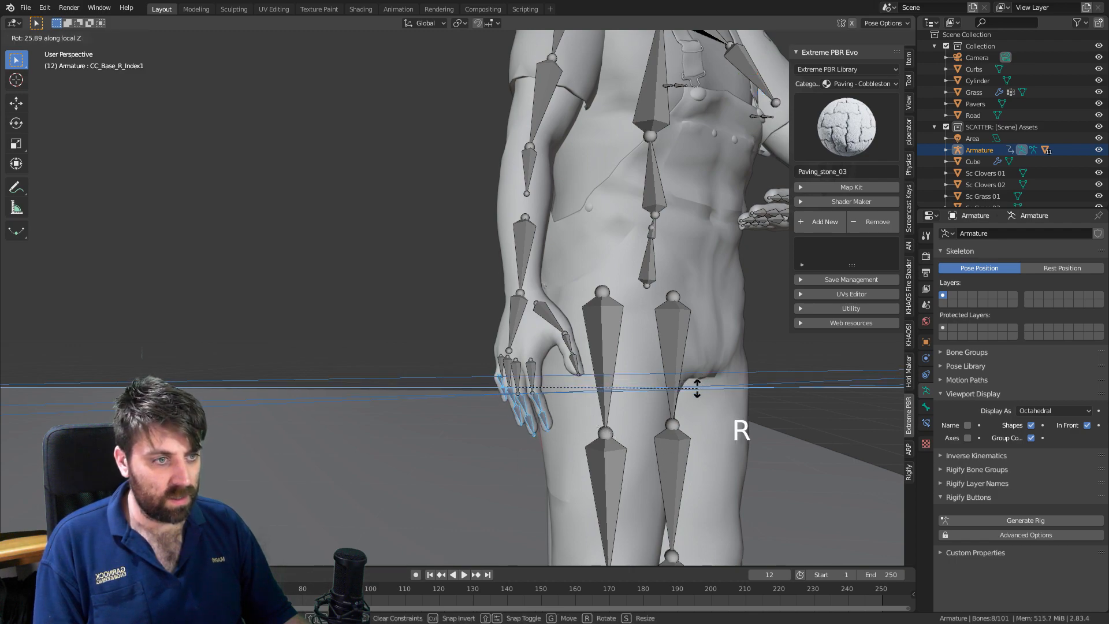
pyautogui.click(697, 388)
pyautogui.moveTo(696, 389); pyautogui.dragTo(596, 407, button='middle')
pyautogui.keyDown('shift'); pyautogui.moveTo(257, 410); pyautogui.dragTo(589, 407, button='middle'); pyautogui.keyUp('shift')
pyautogui.scroll(2, 609, 409)
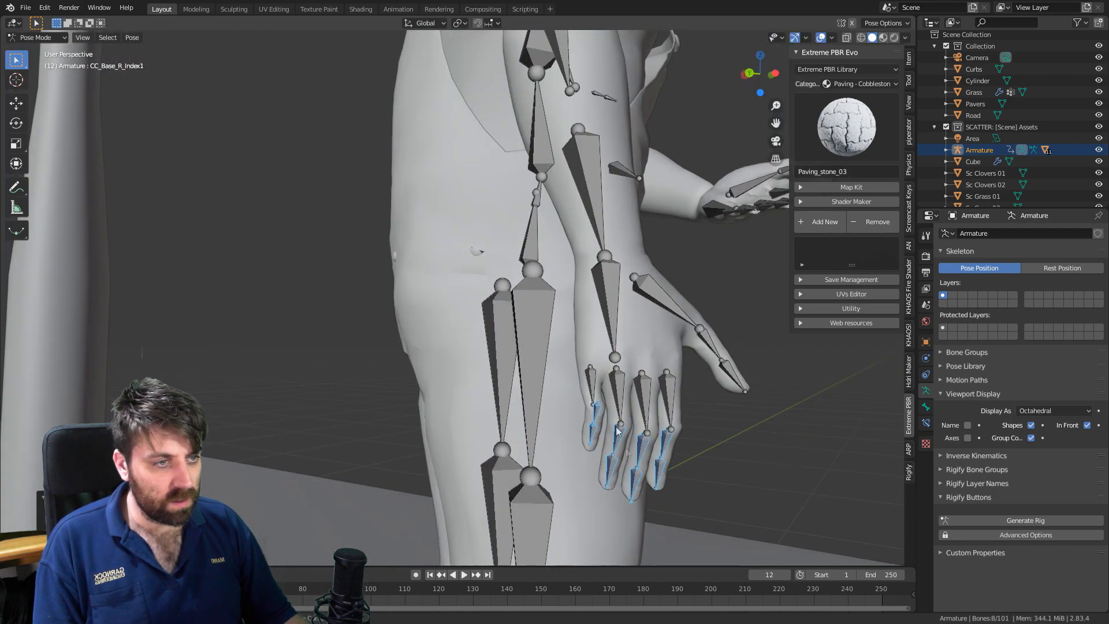
# Undo the outer finger rotation and restore the selection of all the right hand's finger bones.
pyautogui.scroll(-3, 609, 407)
pyautogui.moveTo(497, 368); pyautogui.dragTo(594, 386, button='middle')
pyautogui.hotkey('ctrl', 'z')
pyautogui.keyDown('shift'); pyautogui.moveTo(415, 364); pyautogui.dragTo(446, 380, button='middle'); pyautogui.keyUp('shift')
pyautogui.hotkey('ctrl', 'z')
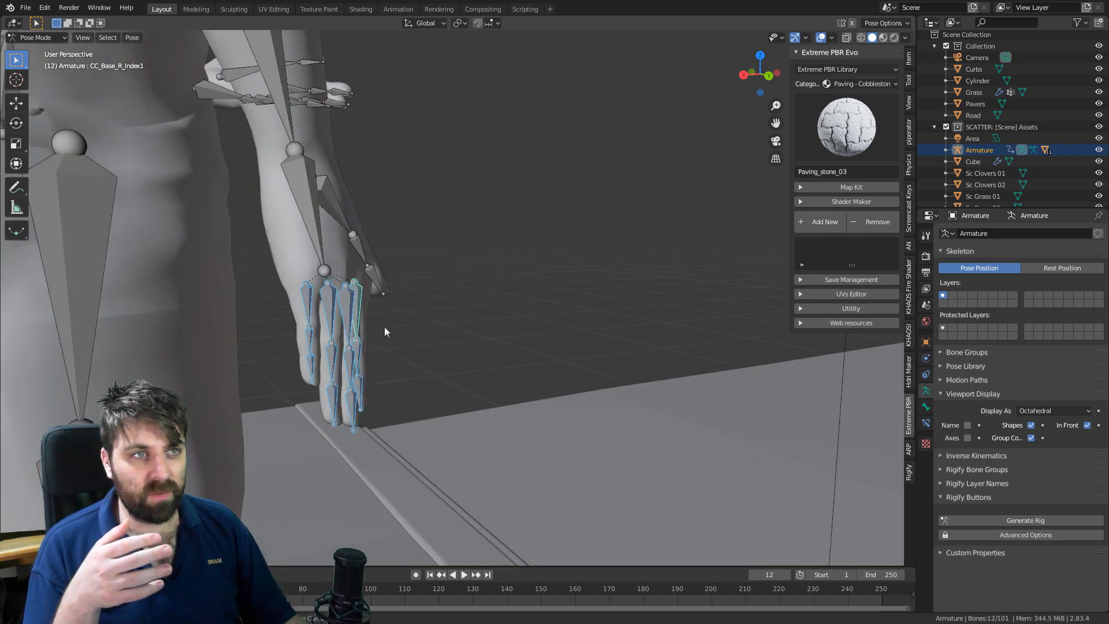
# Set the transform pivot point to Individual Origins and rotate all selected right-hand finger bones toward the palm.
pyautogui.click(465, 25)
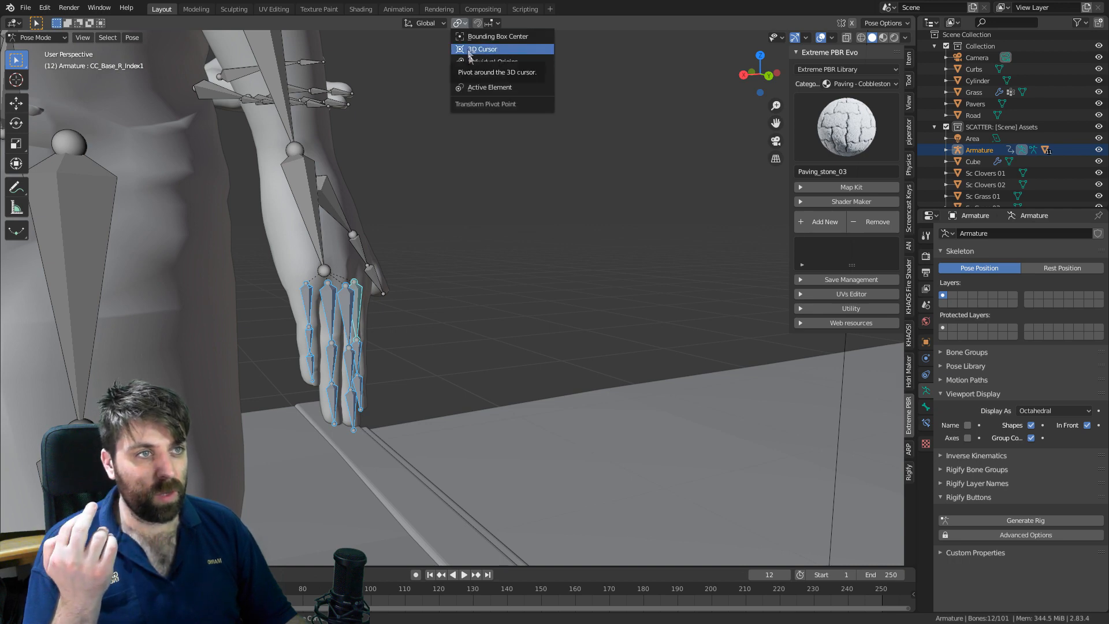
pyautogui.click(484, 64)
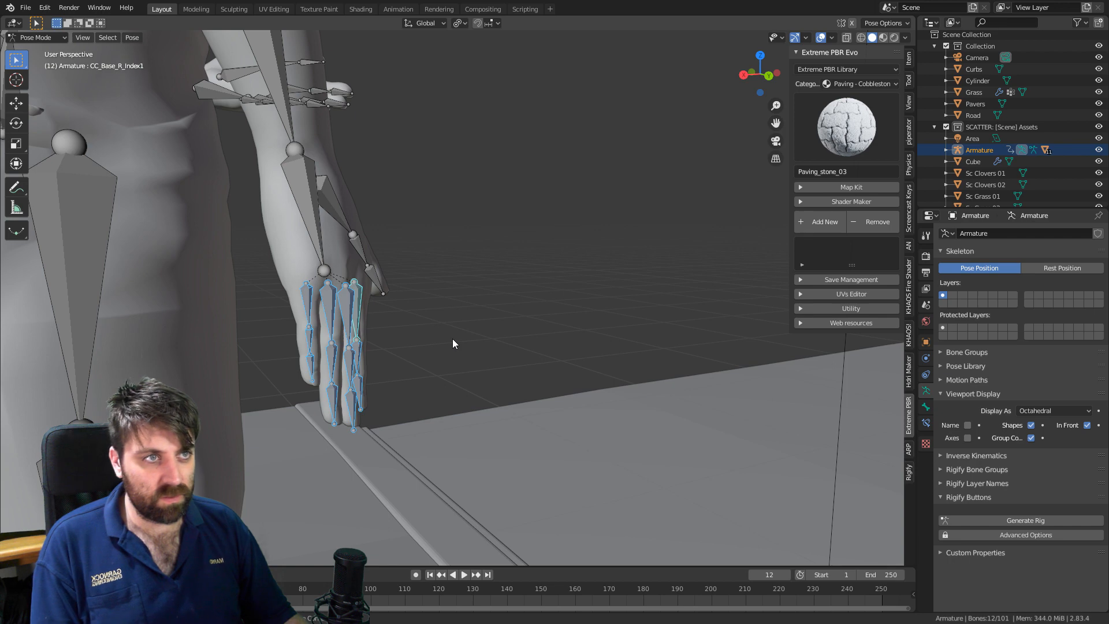
pyautogui.press('r')
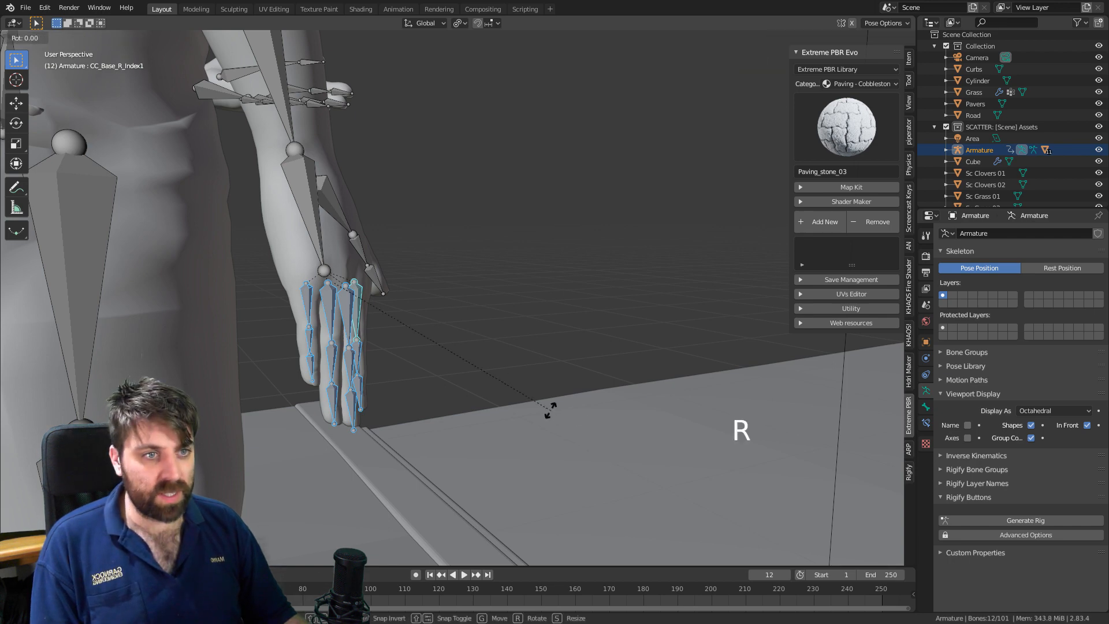
pyautogui.click(532, 421)
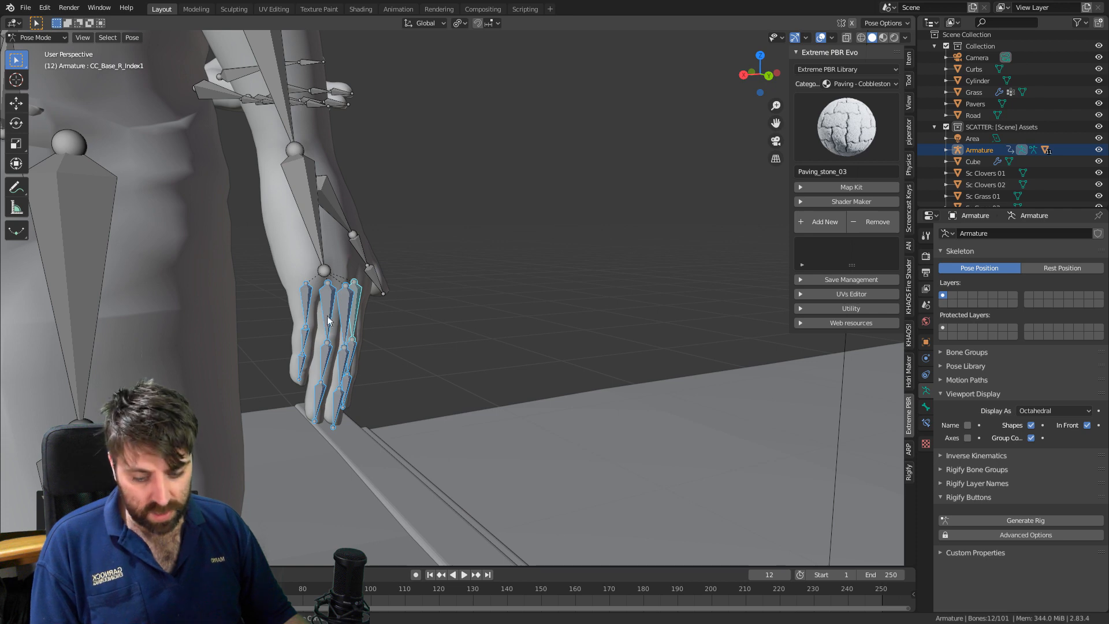
# Deselect the right hand's base finger bones and curl the outer finger bones by rotating them about local Z.
pyautogui.press('c')
pyautogui.moveTo(311, 259); pyautogui.dragTo(373, 268, button='middle')
pyautogui.rightClick(398, 263)
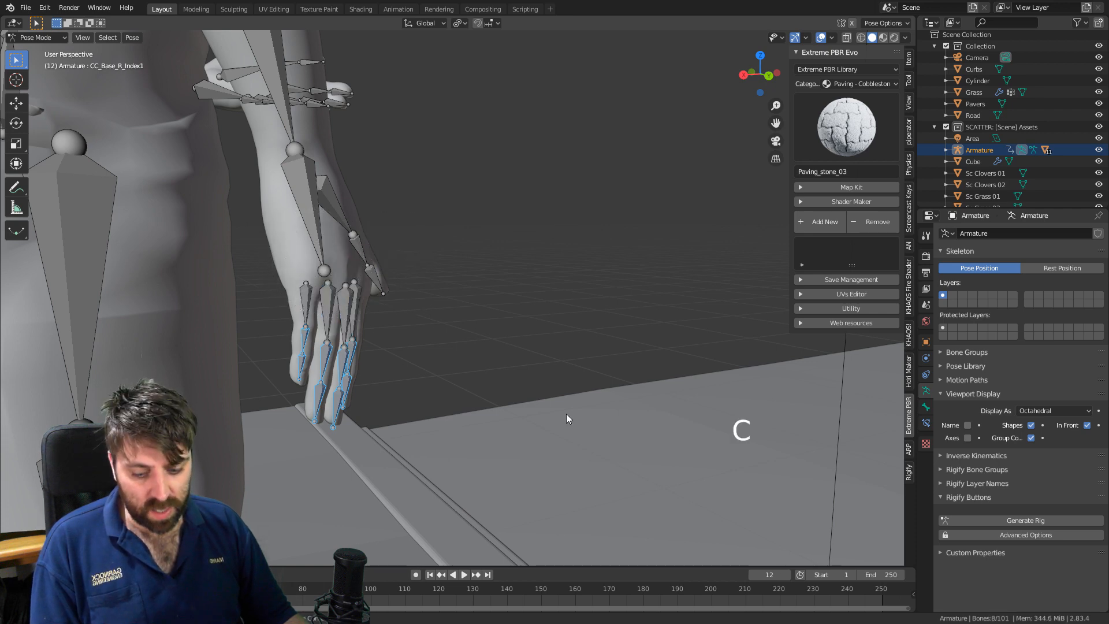
pyautogui.press('r')
pyautogui.press('z')
pyautogui.press('z')
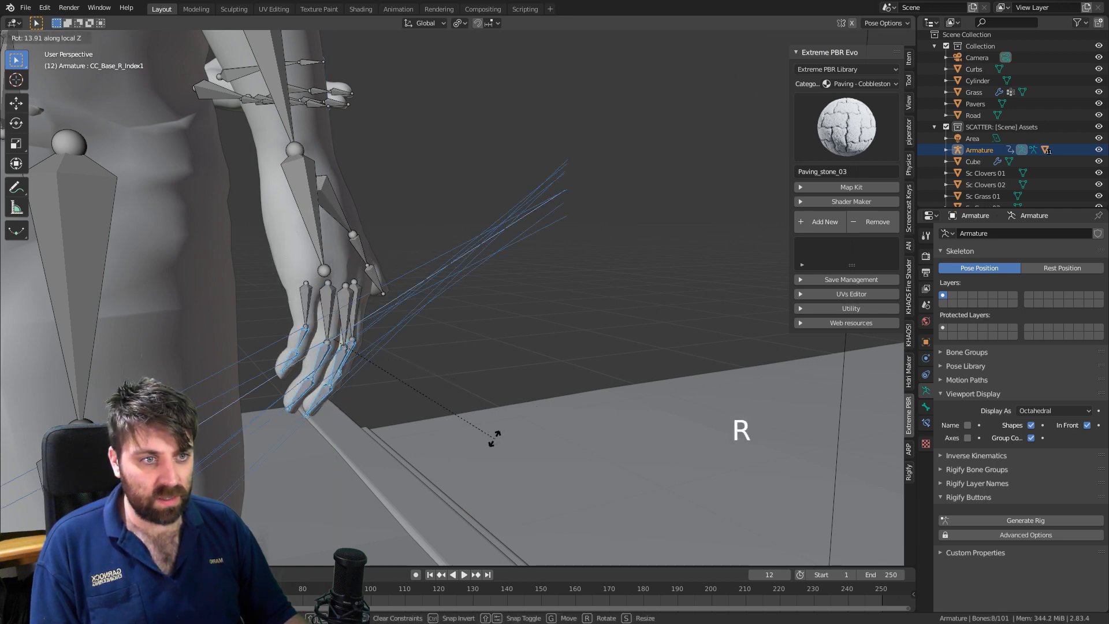
pyautogui.click(460, 440)
pyautogui.moveTo(461, 441); pyautogui.dragTo(386, 424, button='middle')
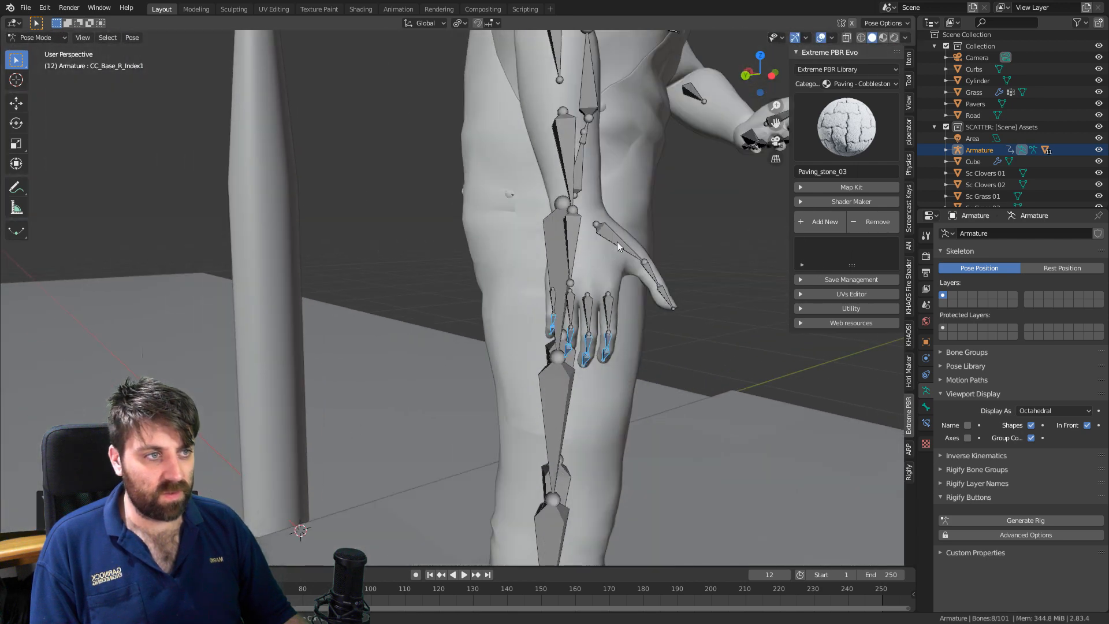
# Rotate the right thumb's base bone and then its next bone closer to the fingers.
pyautogui.moveTo(637, 279); pyautogui.dragTo(739, 384, button='middle')
pyautogui.press('r')
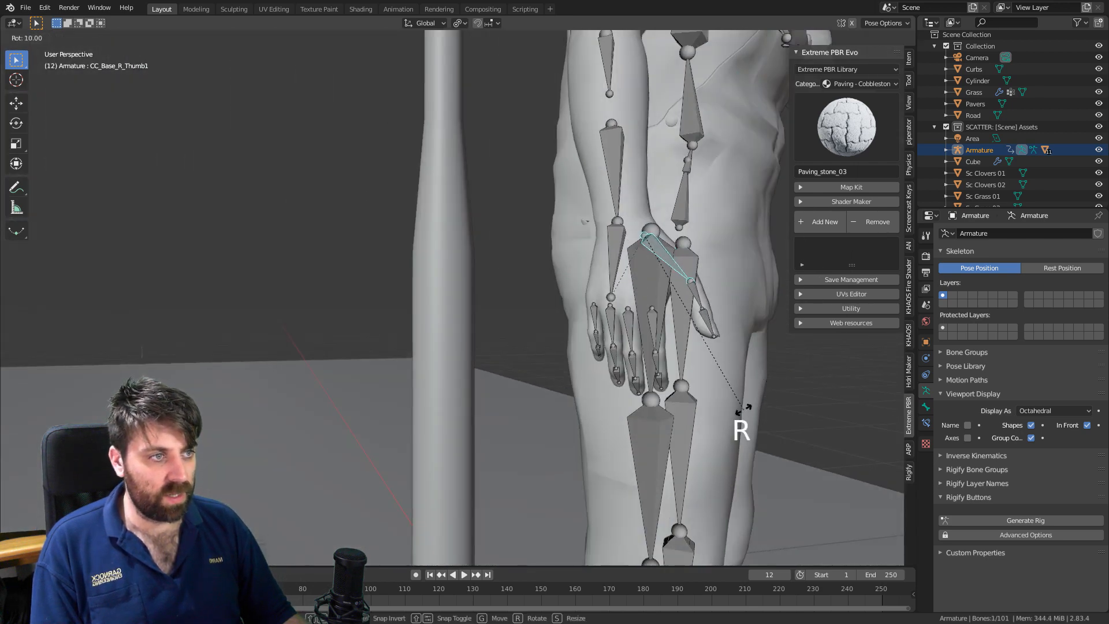
pyautogui.click(711, 304)
pyautogui.click(701, 306)
pyautogui.press('r')
pyautogui.click(727, 353)
# Rotate the right thumb's base bone again from the side of the hand to settle the thumb naturally.
pyautogui.moveTo(727, 353); pyautogui.dragTo(591, 360, button='middle')
pyautogui.click(571, 211)
pyautogui.press('r')
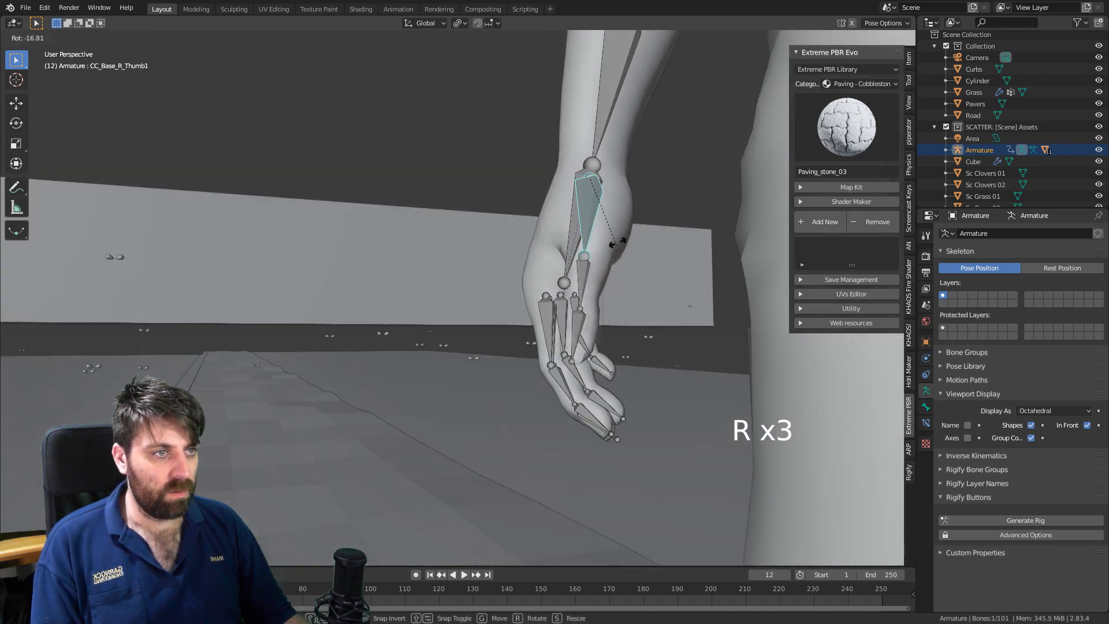
pyautogui.click(631, 352)
pyautogui.press('KP_Decimal')
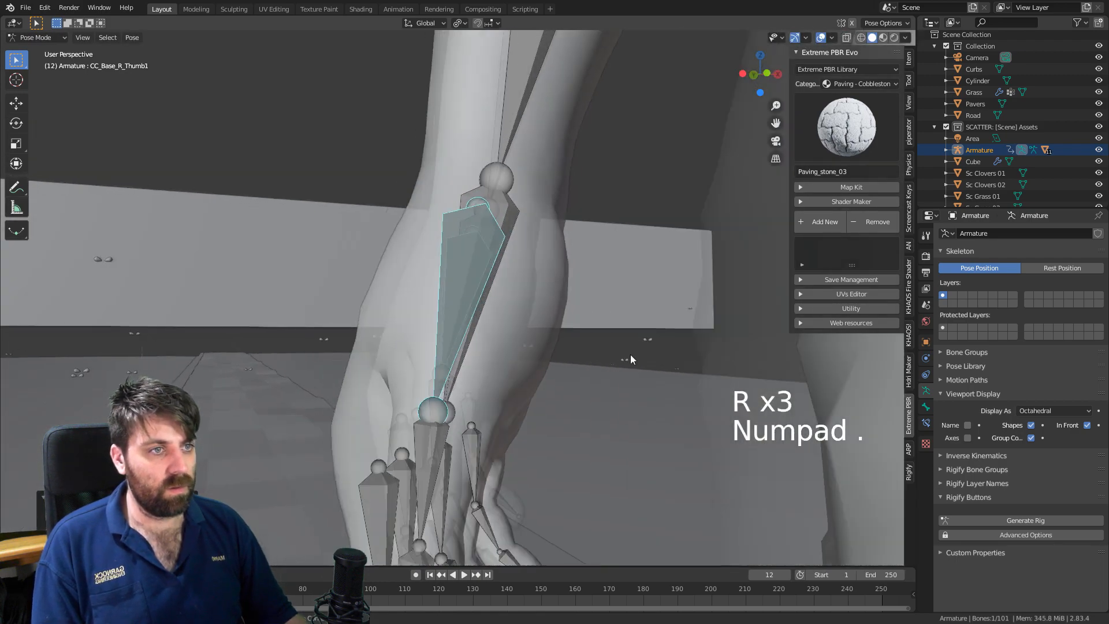
# Switch the armature to Object Mode and inspect the character's arms and hands from several angles.
pyautogui.scroll(-10, 567, 364)
pyautogui.press('Tab')
pyautogui.moveTo(546, 372); pyautogui.dragTo(567, 373, button='middle')
pyautogui.scroll(3, 567, 373)
pyautogui.press('Tab')
pyautogui.click(41, 50)
pyautogui.moveTo(497, 347); pyautogui.dragTo(553, 266, button='middle')
pyautogui.moveTo(531, 130); pyautogui.dragTo(396, 149, button='middle')
# Return the armature to Pose Mode and rotate the left upper arm bone to bring the forearm lower.
pyautogui.click(57, 37)
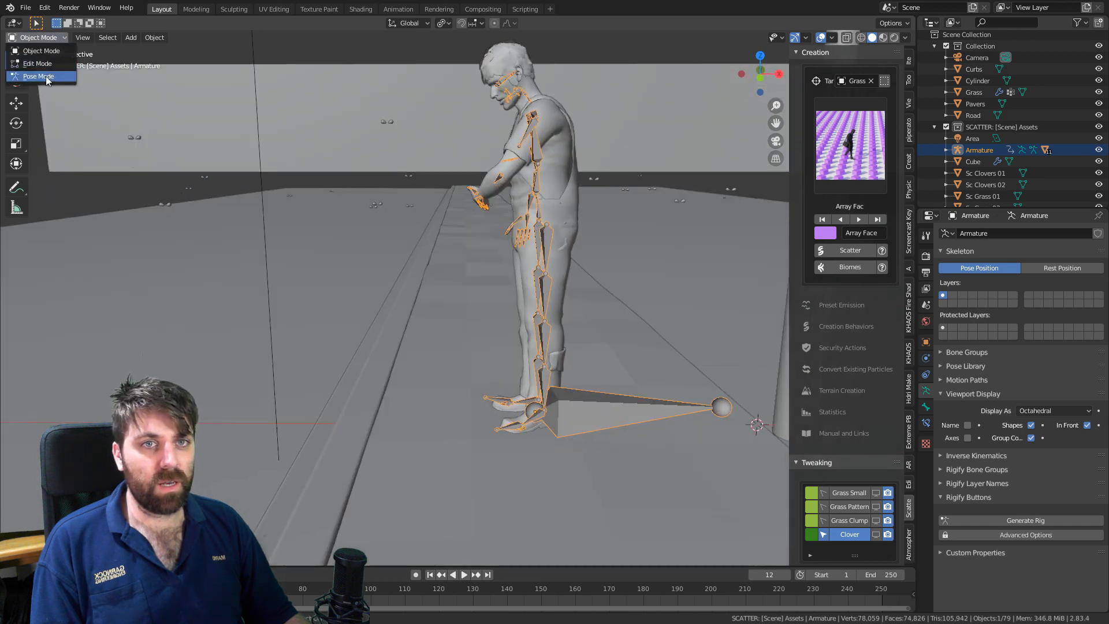
pyautogui.click(36, 77)
pyautogui.click(522, 136)
pyautogui.moveTo(571, 176); pyautogui.dragTo(563, 167, button='middle')
pyautogui.press('r')
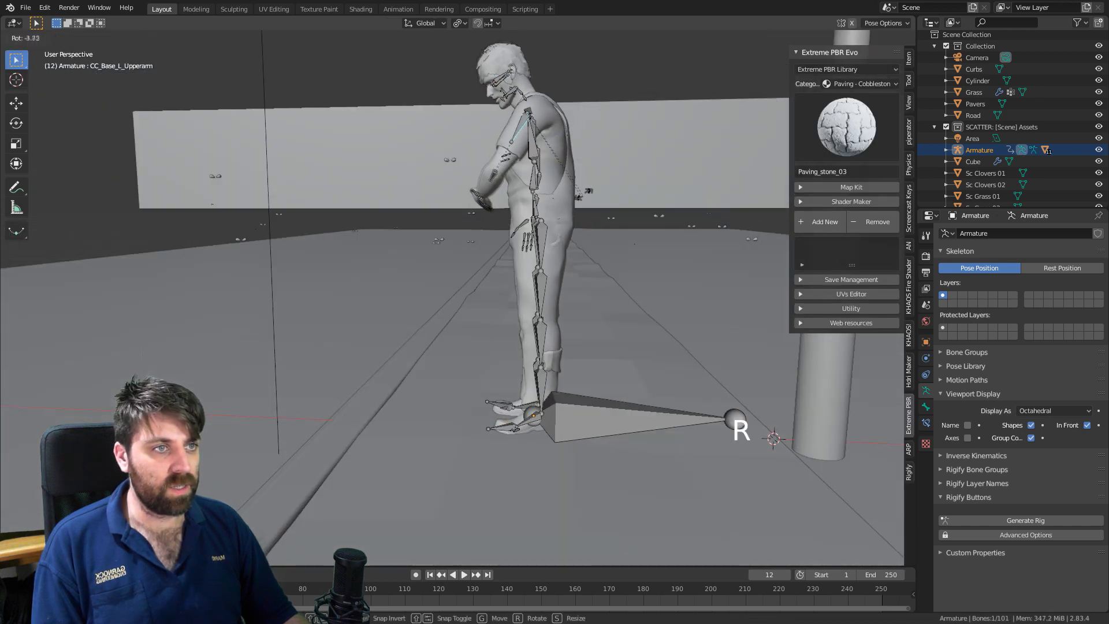
pyautogui.click(591, 189)
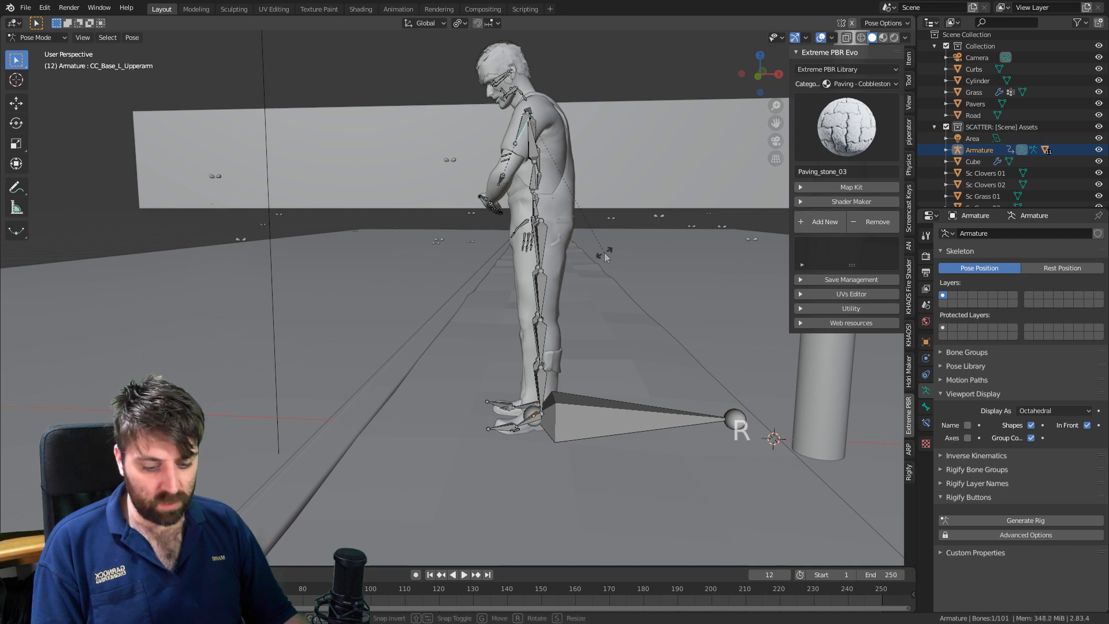
# Twist the left upper arm bone about its local Y axis to swing the forearm outward.
pyautogui.press('r')
pyautogui.press('y')
pyautogui.press('y')
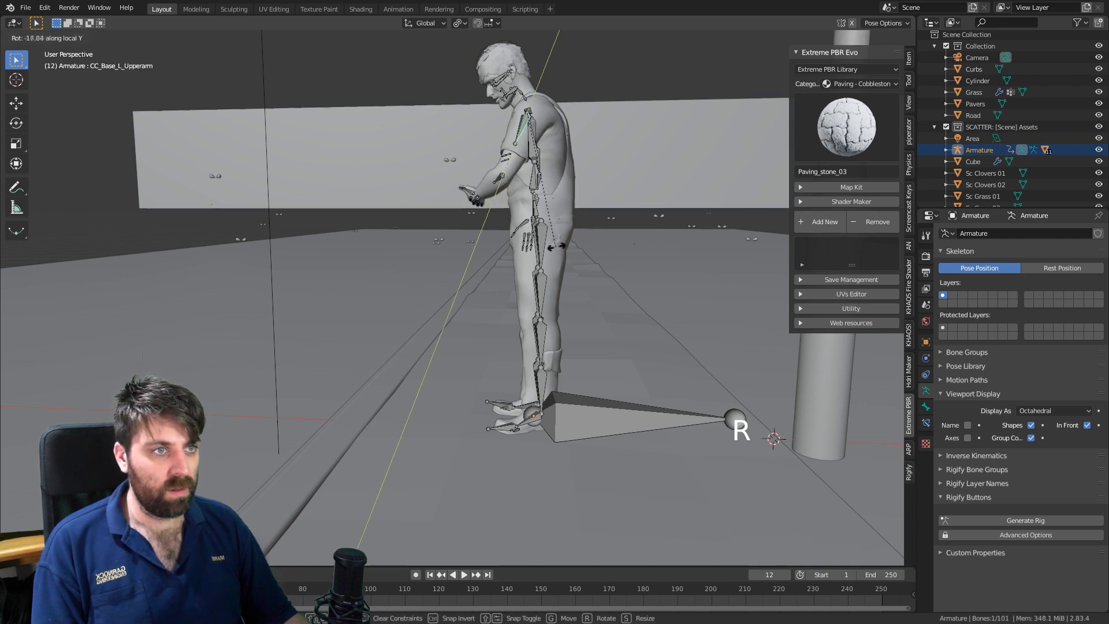
pyautogui.click(543, 242)
# Select all bones of the left hand's four fingers and rotate them about -7 degrees around their local Z axis.
pyautogui.moveTo(543, 243); pyautogui.dragTo(644, 267, button='middle')
pyautogui.scroll(3, 578, 289)
pyautogui.keyDown('shift'); pyautogui.moveTo(508, 320); pyautogui.dragTo(509, 191, button='middle'); pyautogui.keyUp('shift')
pyautogui.scroll(3, 540, 285)
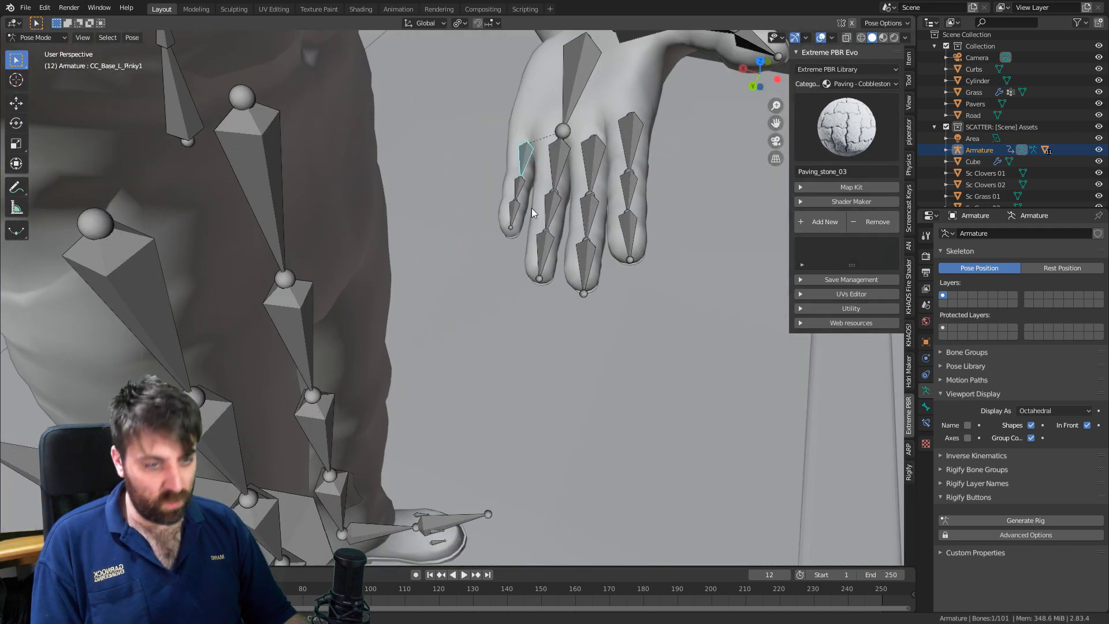
pyautogui.press('c')
pyautogui.moveTo(528, 199); pyautogui.dragTo(608, 233)
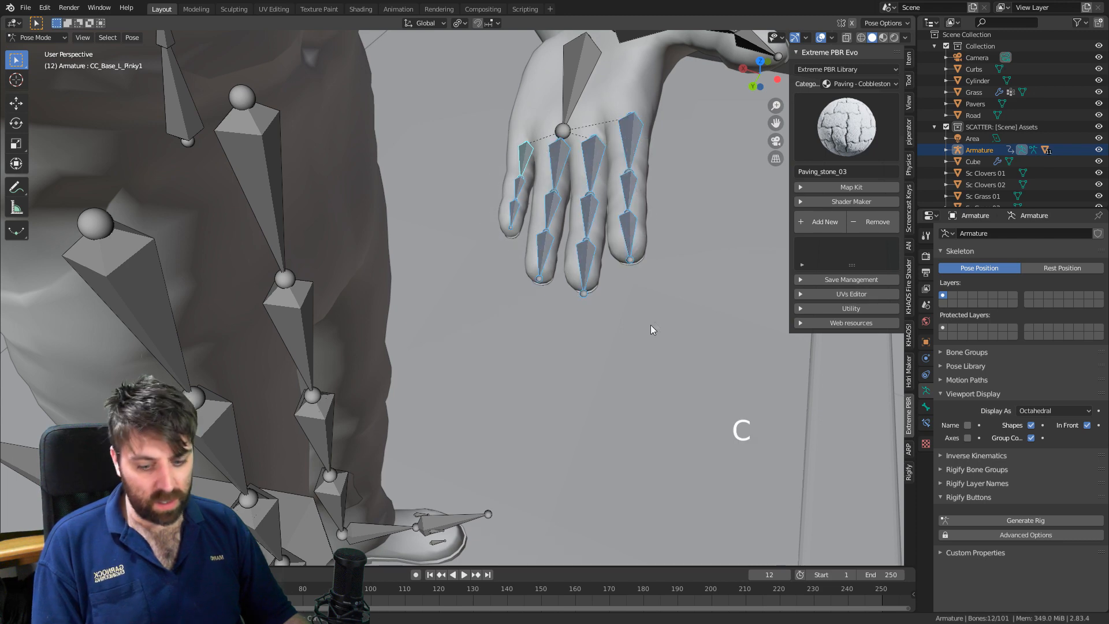
pyautogui.press('r')
pyautogui.press('z')
pyautogui.press('z')
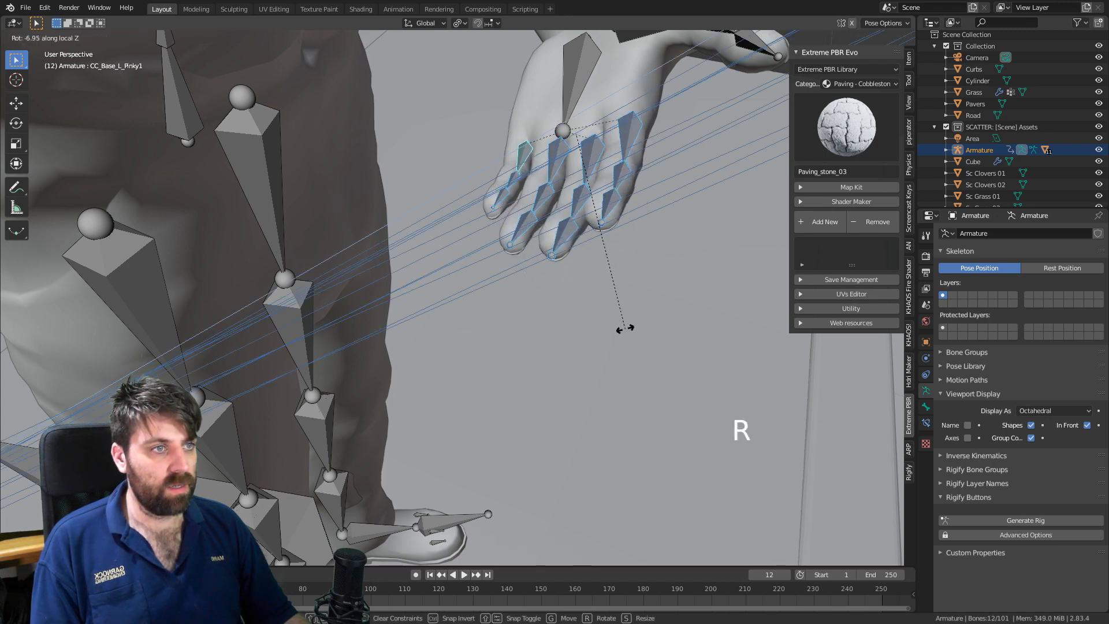
pyautogui.click(601, 238)
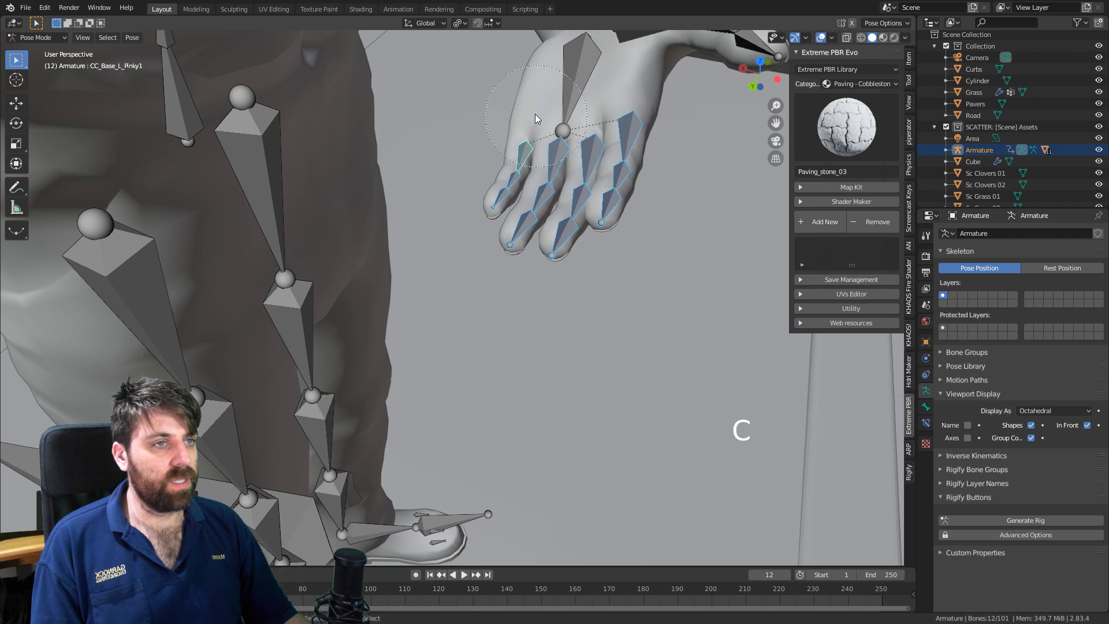
# Deselect the left hand's base finger bones and rotate the outer ones about -6 degrees around local Z.
pyautogui.moveTo(536, 117); pyautogui.dragTo(610, 119, button='middle')
pyautogui.press('r')
pyautogui.press('z')
pyautogui.press('z')
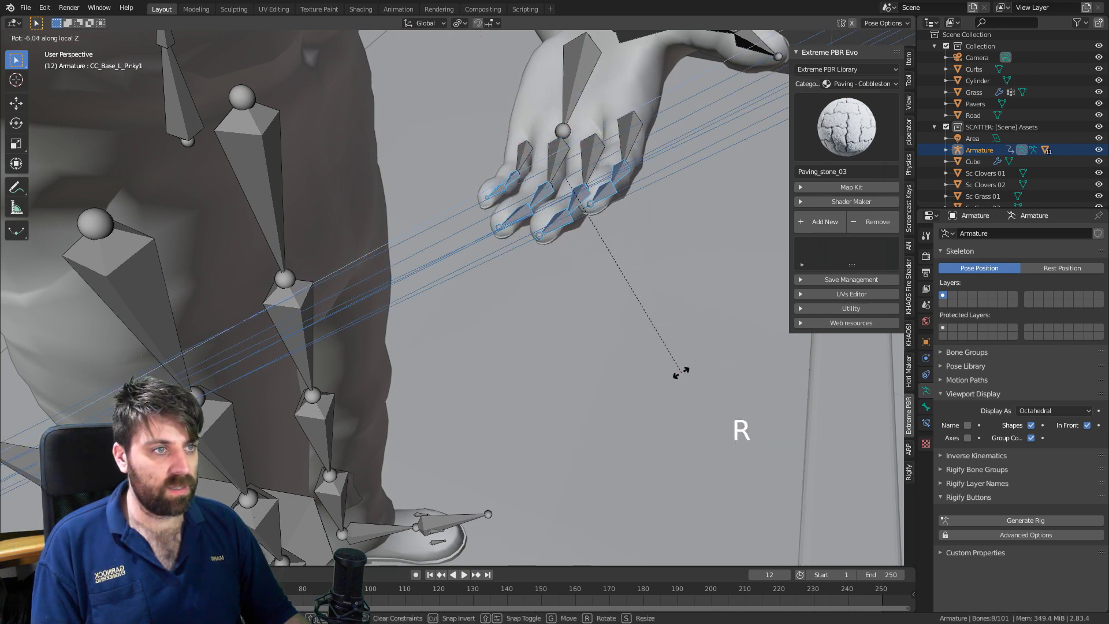
pyautogui.click(681, 371)
# Switch the armature from Pose Mode to Object Mode.
pyautogui.scroll(-8, 626, 307)
pyautogui.press('Tab')
pyautogui.moveTo(626, 307); pyautogui.dragTo(495, 298, button='middle')
pyautogui.press('Tab')
pyautogui.click(58, 39)
pyautogui.click(60, 50)
# Add a mesh cube at the 3D cursor near the lamp post and scale it down in Edit Mode.
pyautogui.scroll(-5, 557, 282)
pyautogui.scroll(3, 501, 286)
pyautogui.keyDown('shift'); pyautogui.moveTo(557, 282); pyautogui.dragTo(424, 265, button='middle'); pyautogui.keyUp('shift')
pyautogui.scroll(-5, 472, 303)
pyautogui.moveTo(471, 302); pyautogui.dragTo(498, 297, button='middle')
pyautogui.scroll(5, 498, 297)
pyautogui.hotkey('shift', 'a')
pyautogui.moveTo(499, 297)
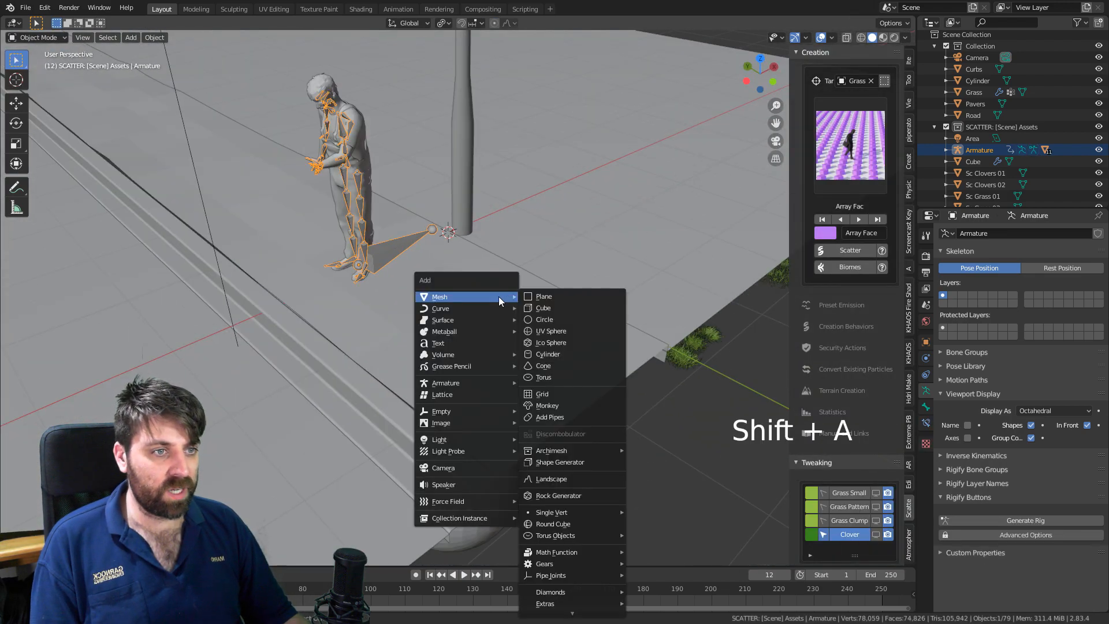
pyautogui.click(538, 308)
pyautogui.press('Tab')
pyautogui.press('s')
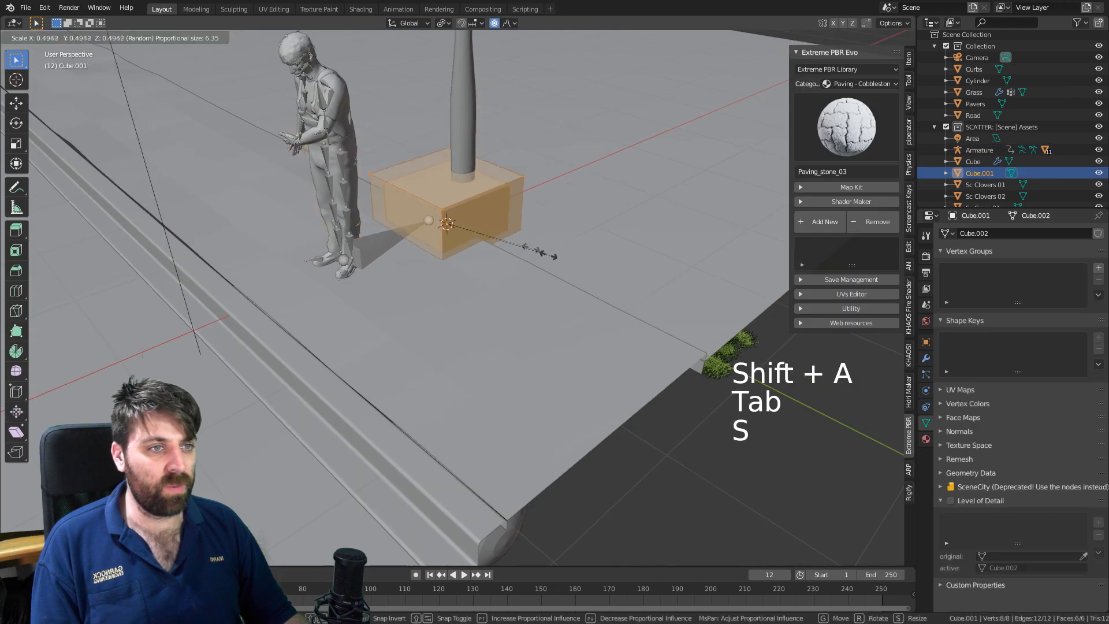
pyautogui.click(483, 244)
# Move the cube in Object Mode to the character's raised left hand in the front view.
pyautogui.press('KP_3')
pyautogui.press('KP_1')
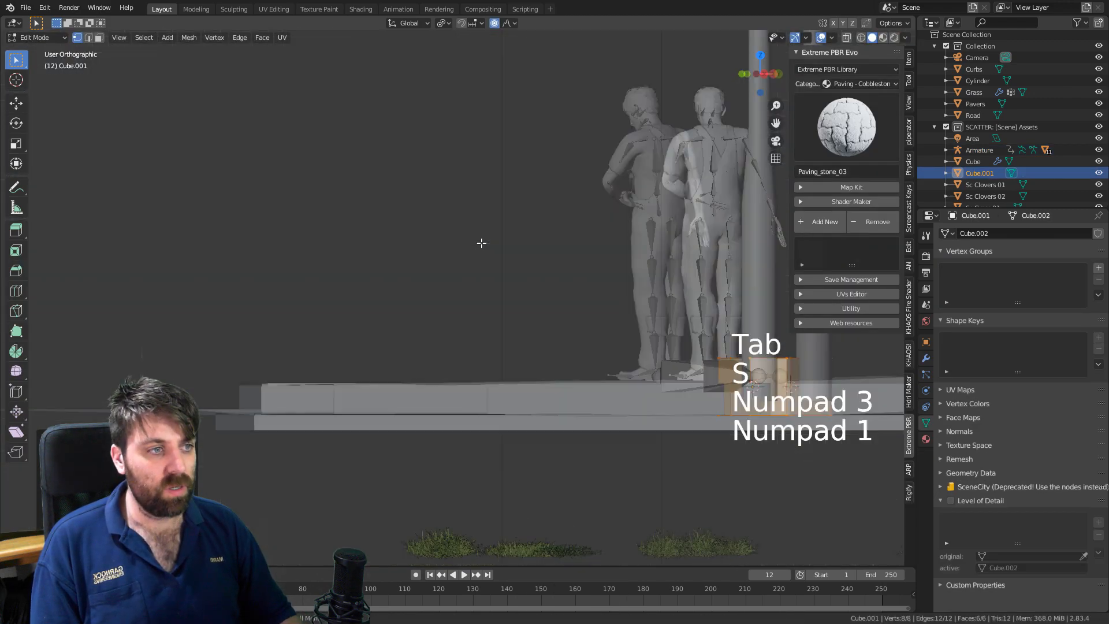
pyautogui.press('Tab')
pyautogui.press('g')
pyautogui.click(498, 223)
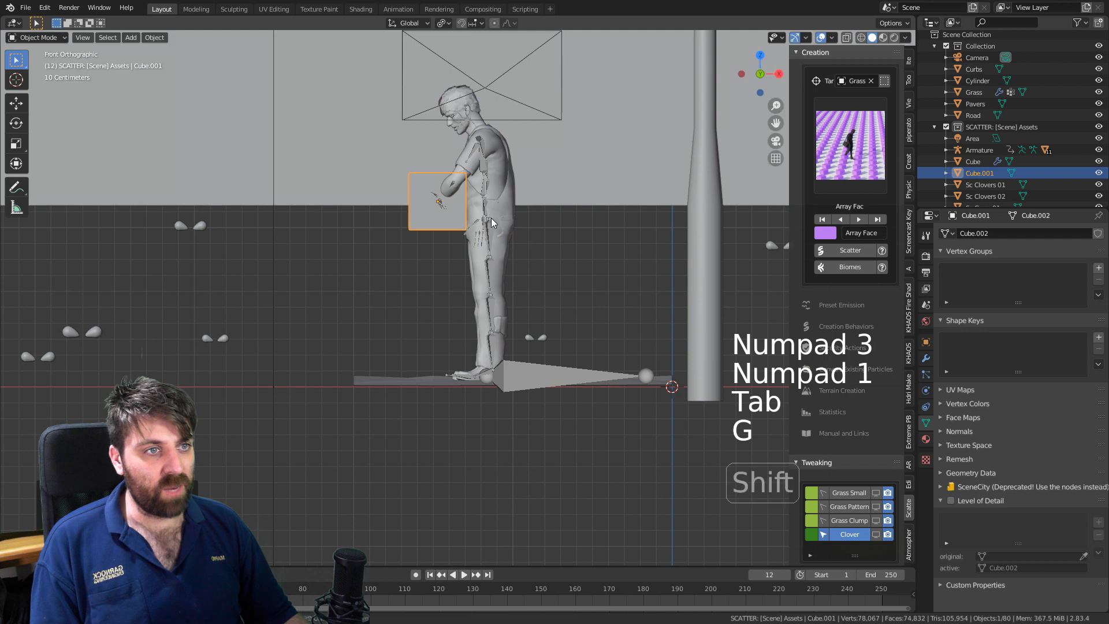
# Scale the cube down to roughly the size of the character's raised hand.
pyautogui.keyDown('shift'); pyautogui.moveTo(493, 223); pyautogui.dragTo(529, 320, button='middle'); pyautogui.keyUp('shift')
pyautogui.scroll(3, 523, 333)
pyautogui.press('Tab')
pyautogui.press('Tab')
pyautogui.scroll(2, 511, 353)
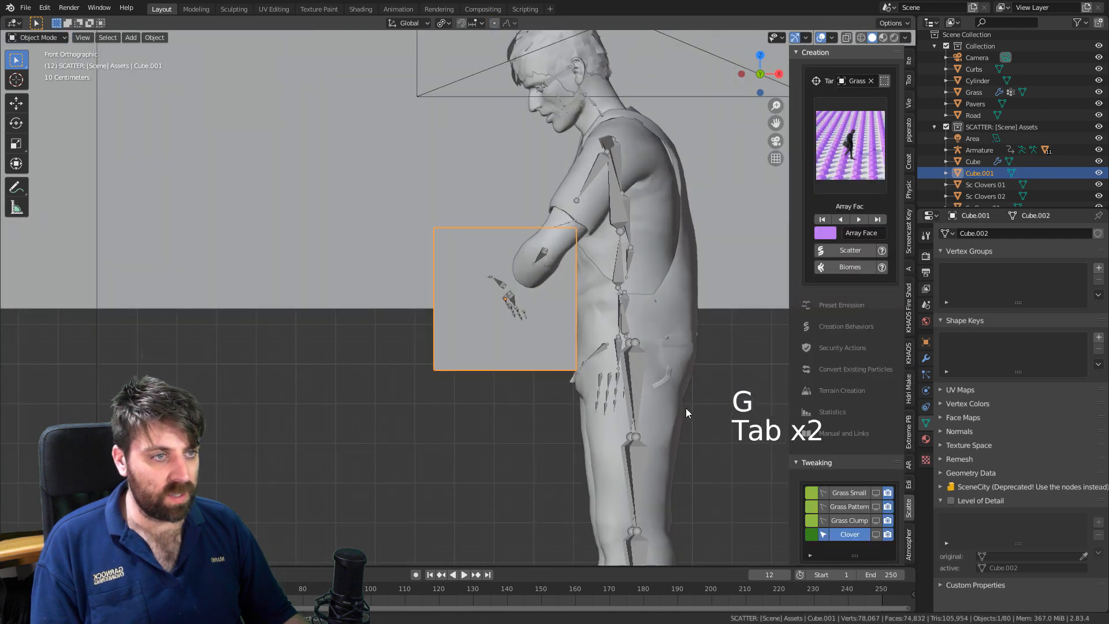
pyautogui.press('s')
pyautogui.click(543, 351)
# Rotate the cube in Object Mode in the front view to match the tilt of the raised hand.
pyautogui.press('Tab')
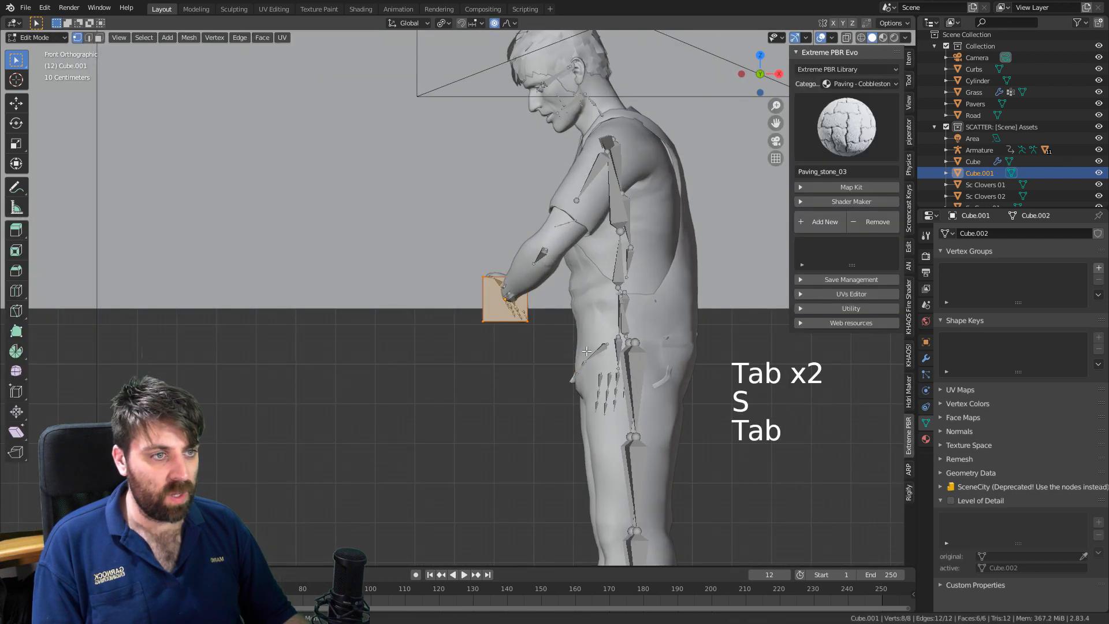
pyautogui.scroll(1, 586, 351)
pyautogui.press('Tab')
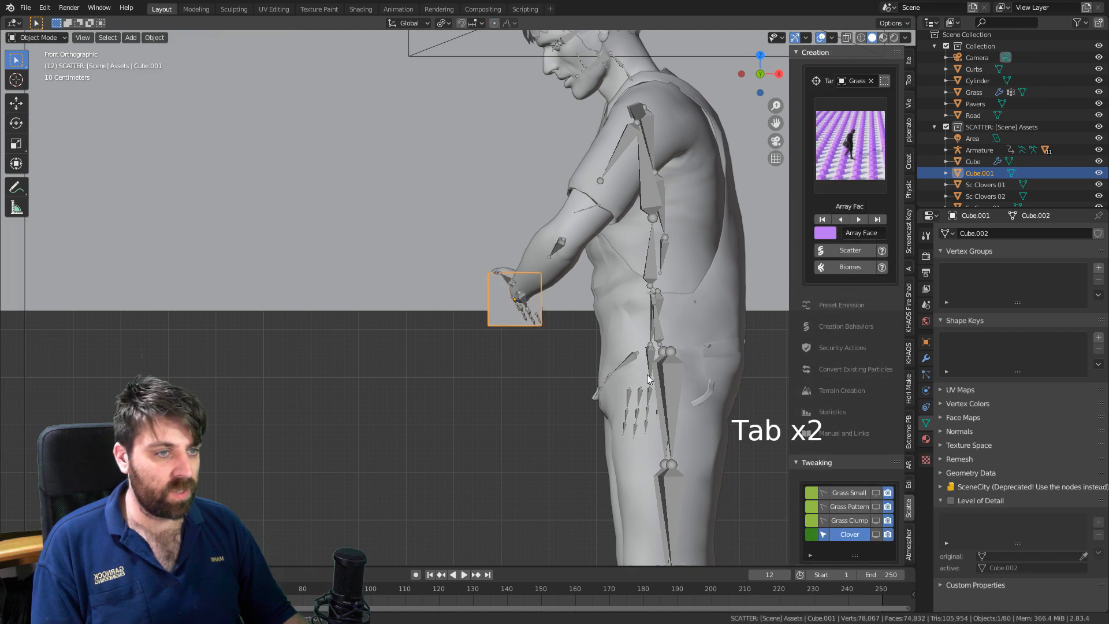
pyautogui.press('e')
pyautogui.press('r')
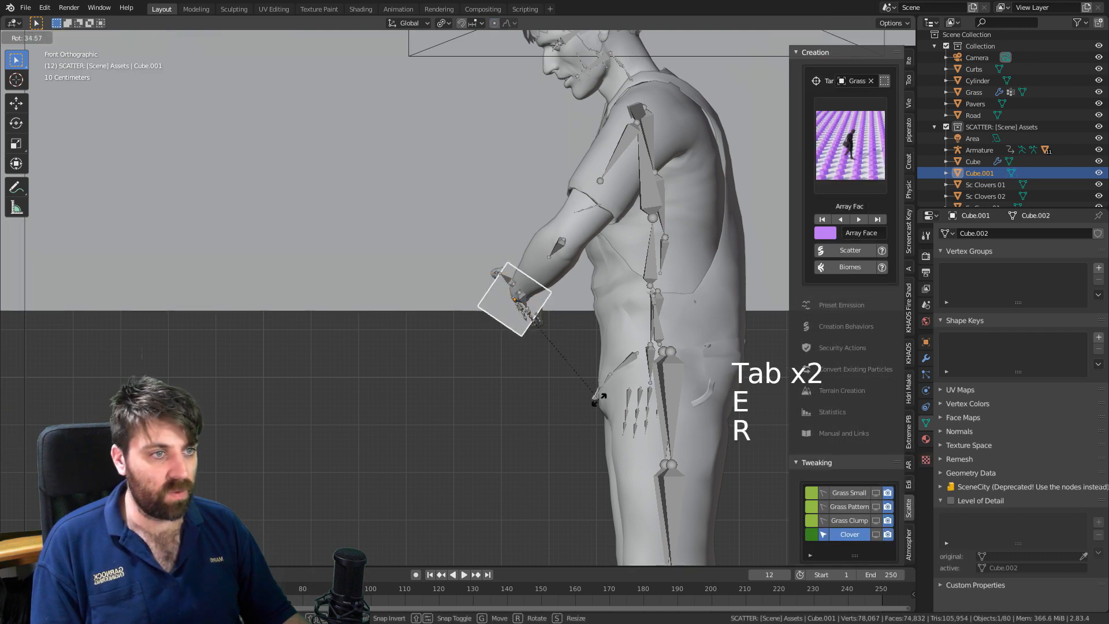
pyautogui.click(580, 417)
# Flatten the cube's mesh into a thin slab along its local Z axis in Edit Mode and move it beside the hand.
pyautogui.press('Tab')
pyautogui.press('w')
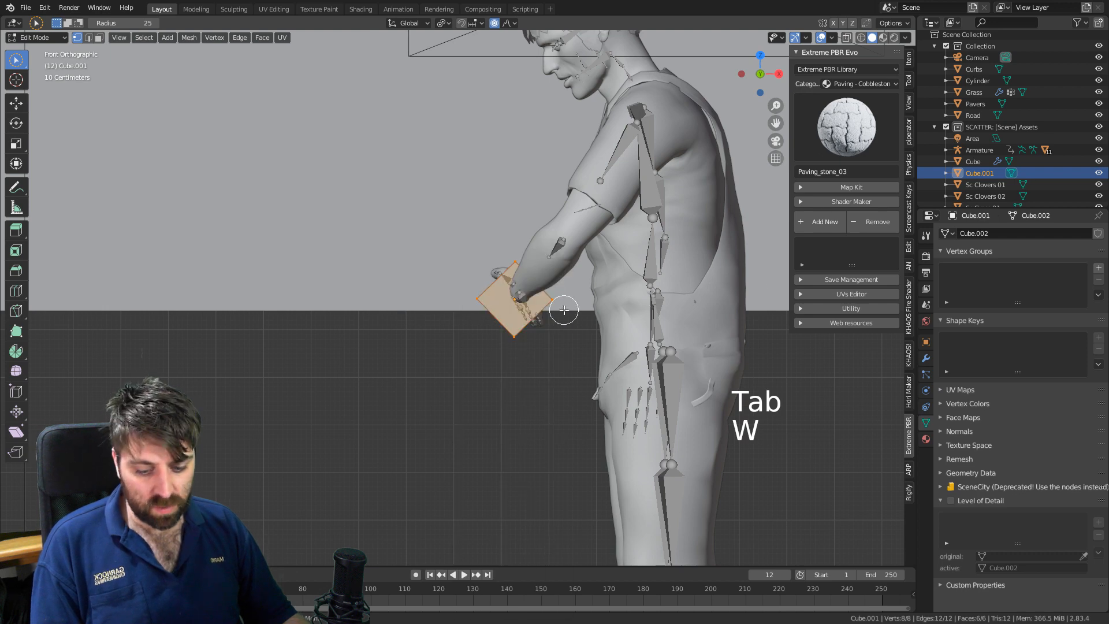
pyautogui.press('s')
pyautogui.press('x')
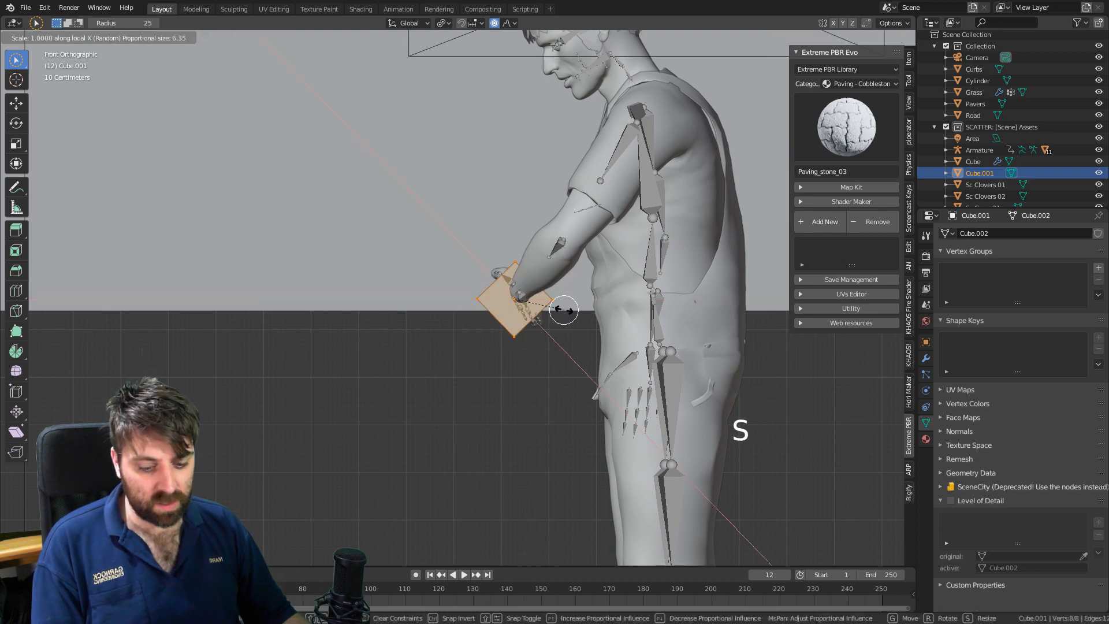
pyautogui.press('z')
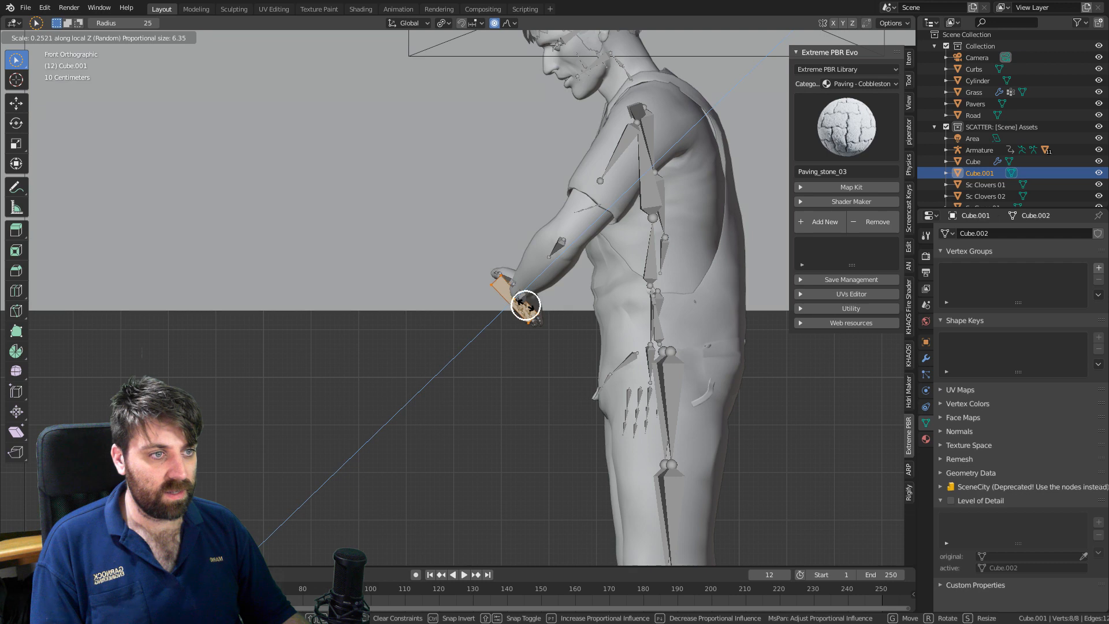
pyautogui.click(522, 306)
pyautogui.press('g')
pyautogui.click(561, 345)
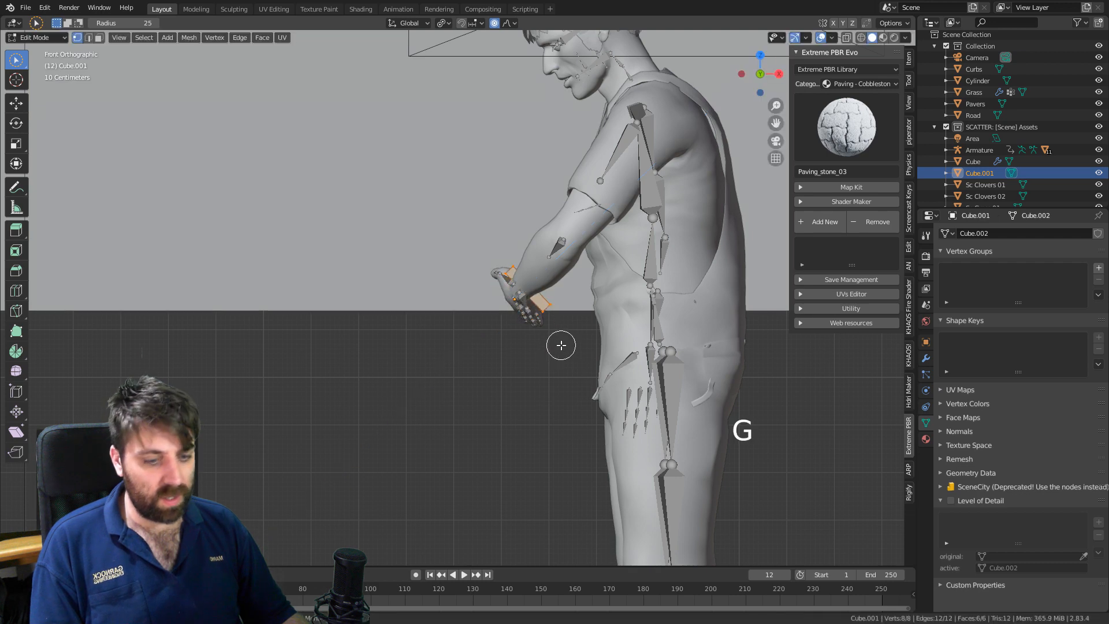
# Move the slab's mesh sideways so that it lines up with the character's raised left hand.
pyautogui.press('w')
pyautogui.press('w')
pyautogui.press('w')
pyautogui.moveTo(474, 323); pyautogui.dragTo(604, 364, button='middle')
pyautogui.moveTo(347, 339)
pyautogui.keyDown('shift'); pyautogui.mouseDown(button='middle')
pyautogui.moveTo(543, 341)
pyautogui.moveTo(543, 352)
pyautogui.mouseUp(button='middle'); pyautogui.keyUp('shift')
pyautogui.scroll(3, 544, 351)
pyautogui.press('g')
pyautogui.click(515, 354)
# Leave the slab's Edit Mode, select the armature and switch it to Pose Mode.
pyautogui.moveTo(515, 355); pyautogui.dragTo(424, 351, button='middle')
pyautogui.scroll(-3, 424, 351)
pyautogui.press('KP_0')
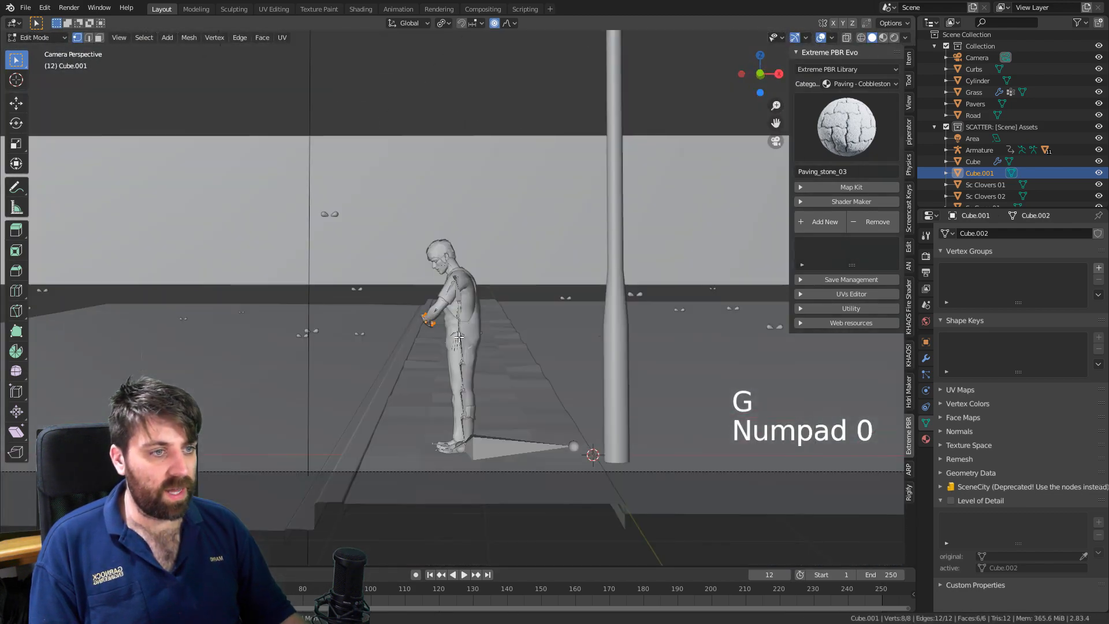
pyautogui.scroll(3, 688, 286)
pyautogui.keyDown('shift'); pyautogui.moveTo(506, 370); pyautogui.dragTo(577, 329, button='middle'); pyautogui.keyUp('shift')
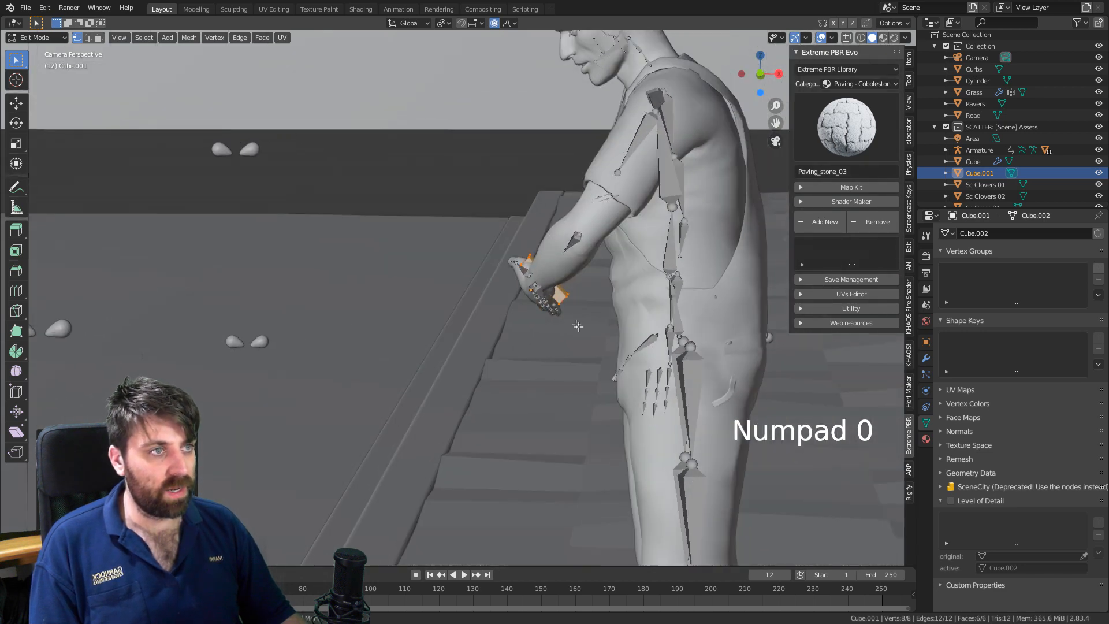
pyautogui.scroll(1, 577, 328)
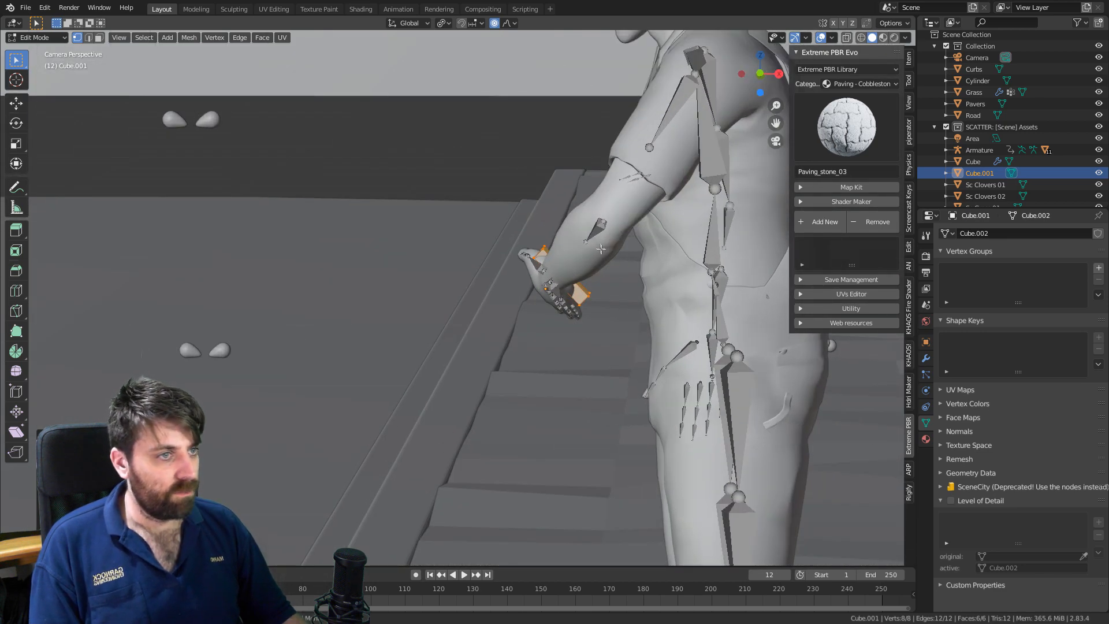
pyautogui.press('Tab')
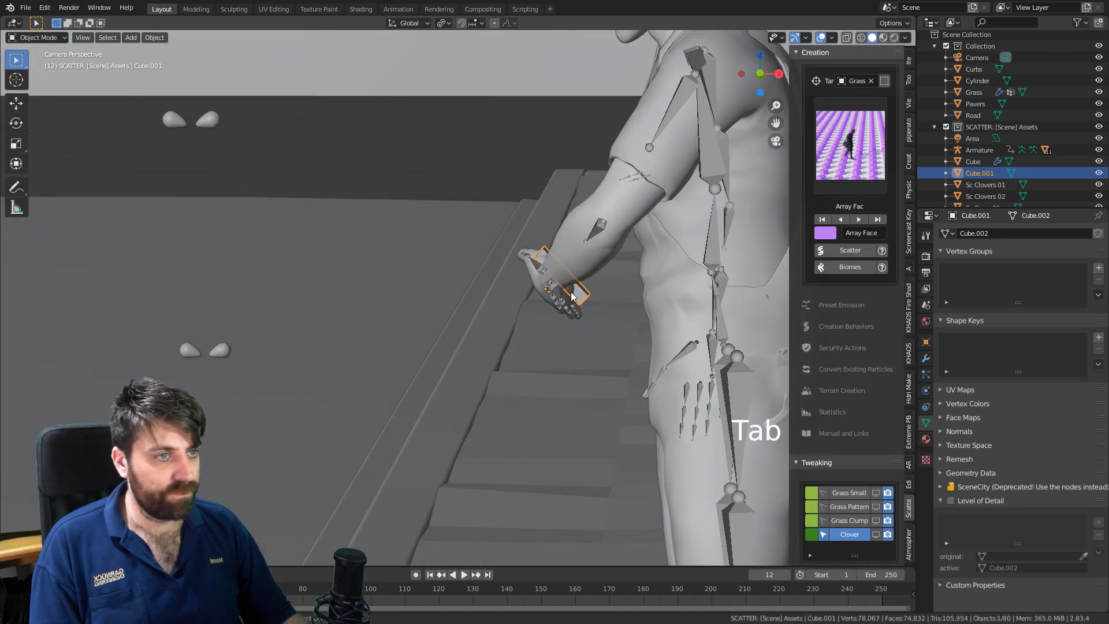
pyautogui.click(552, 293)
pyautogui.click(48, 37)
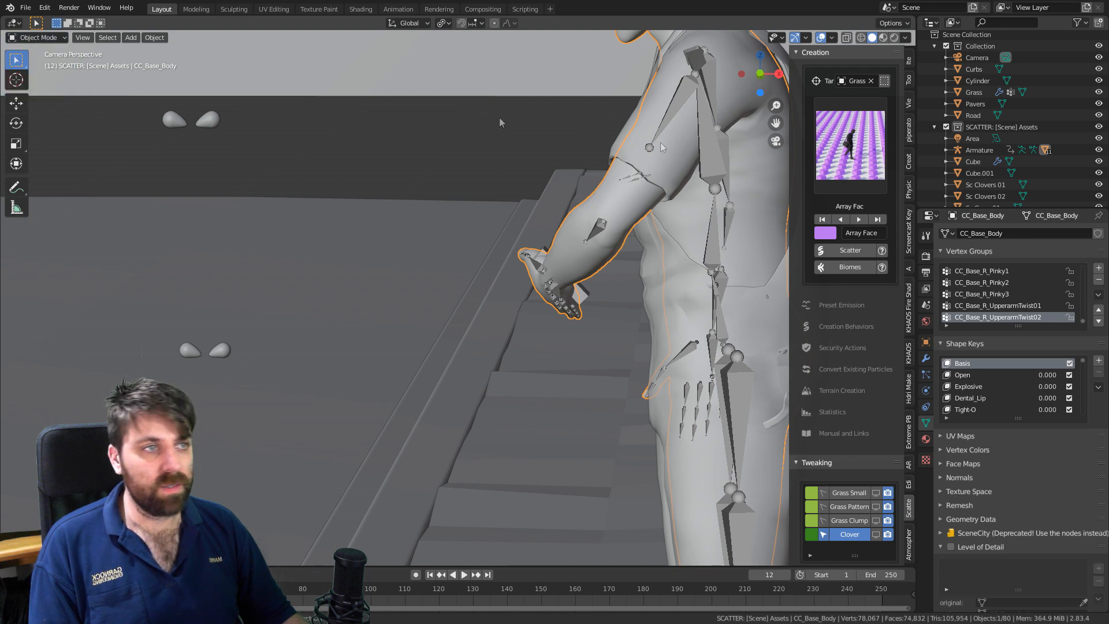
pyautogui.click(685, 103)
pyautogui.click(40, 37)
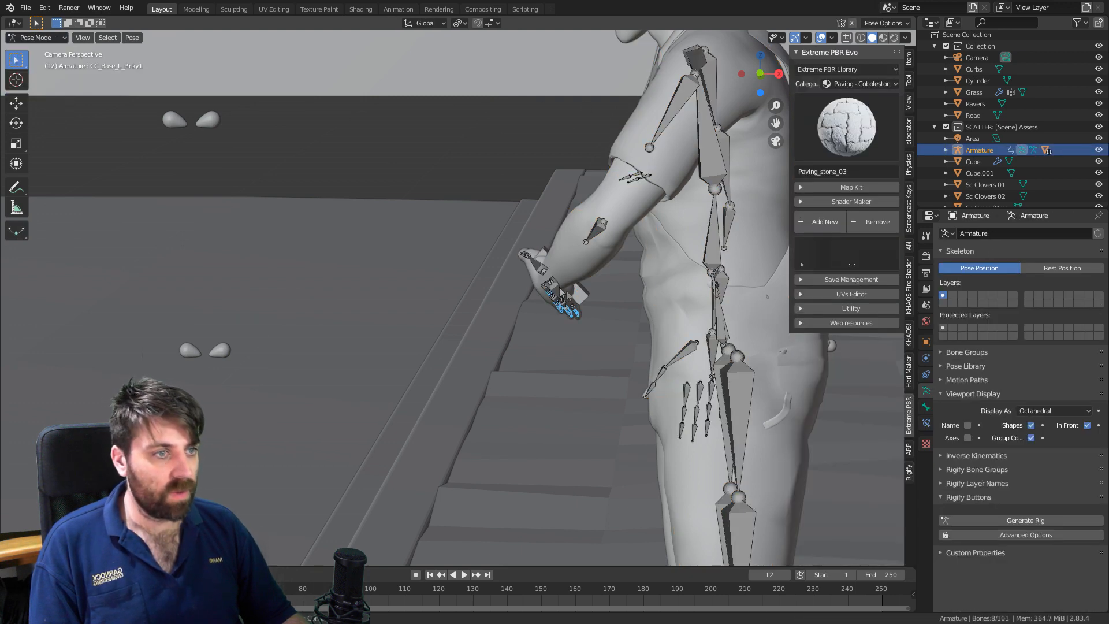
# Select the left hand bone and rotate it upward at the wrist, including around its local Z axis.
pyautogui.click(558, 289)
pyautogui.press('r')
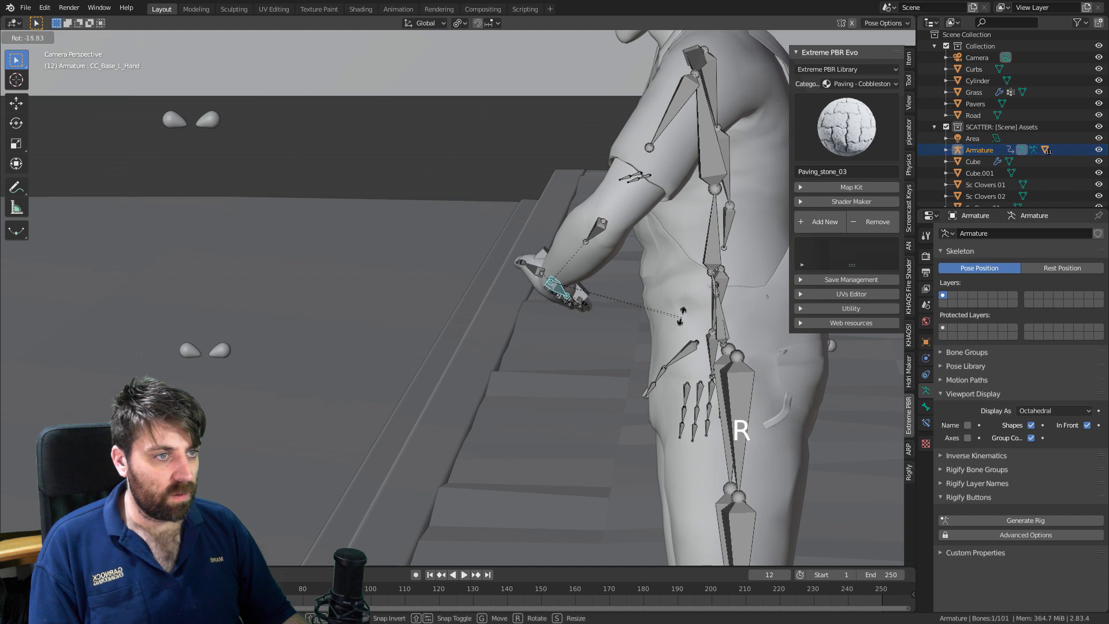
pyautogui.press('r')
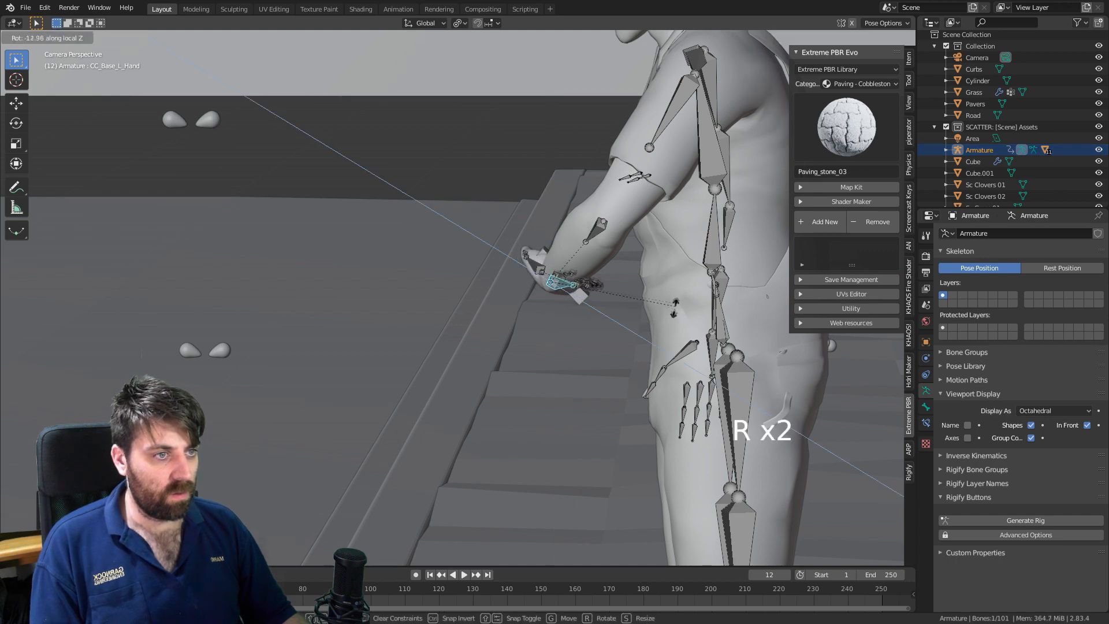
pyautogui.click(662, 331)
pyautogui.press('r')
pyautogui.click(661, 320)
# Rotate the left hand bone around its local X and Z axes so the hand points forward, away from the body.
pyautogui.press('r')
pyautogui.press('x')
pyautogui.press('x')
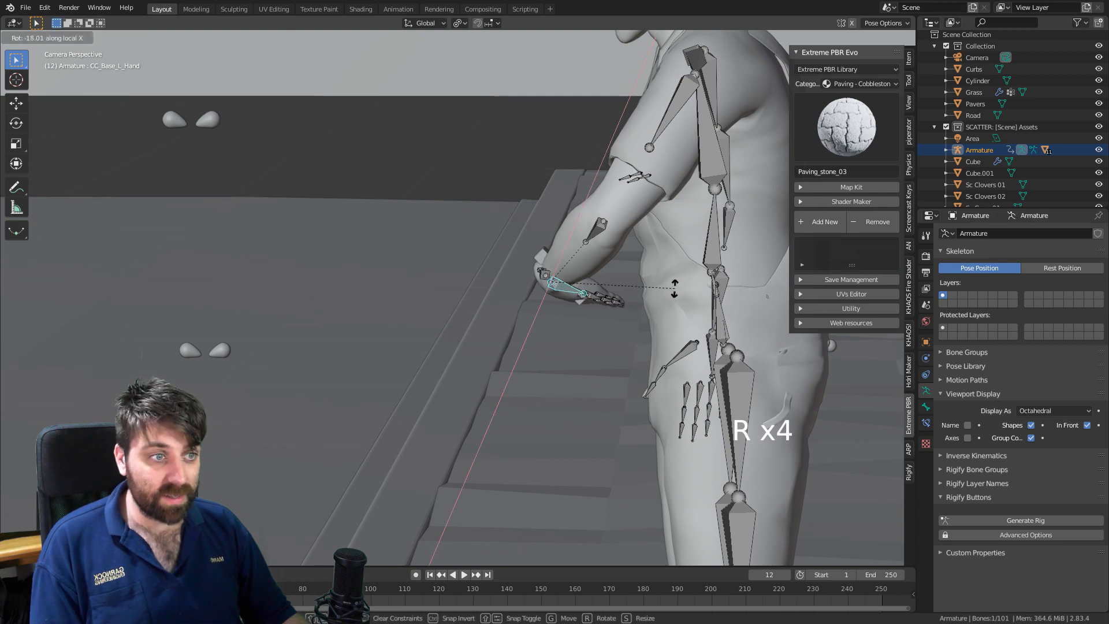
pyautogui.click(646, 351)
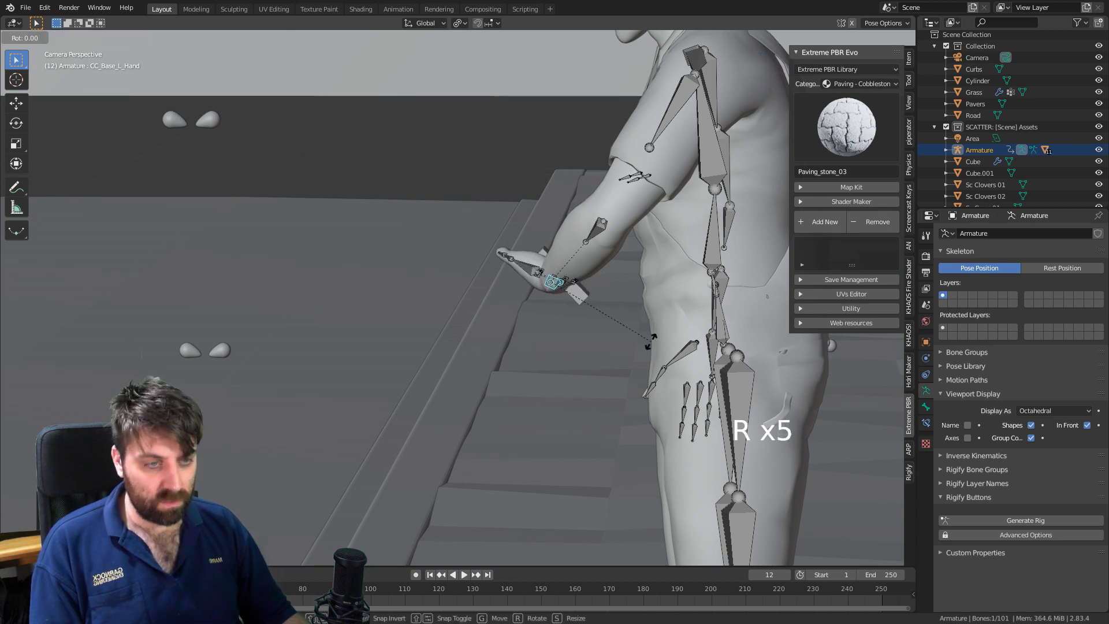
pyautogui.press('x')
pyautogui.press('y')
pyautogui.press('z')
pyautogui.press('z')
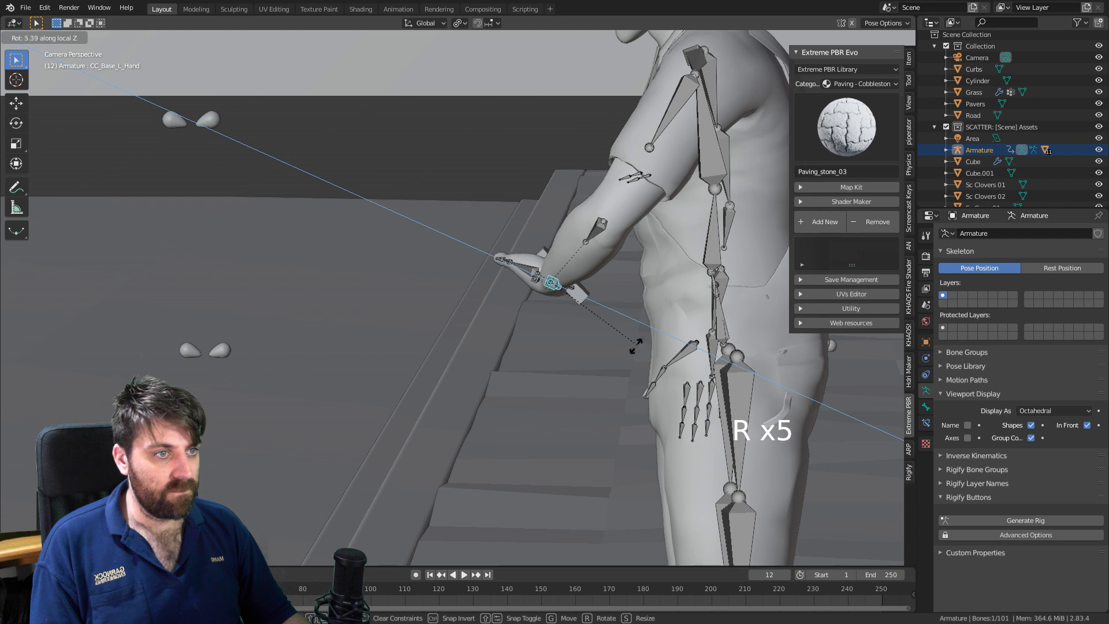
pyautogui.click(626, 356)
pyautogui.click(584, 297)
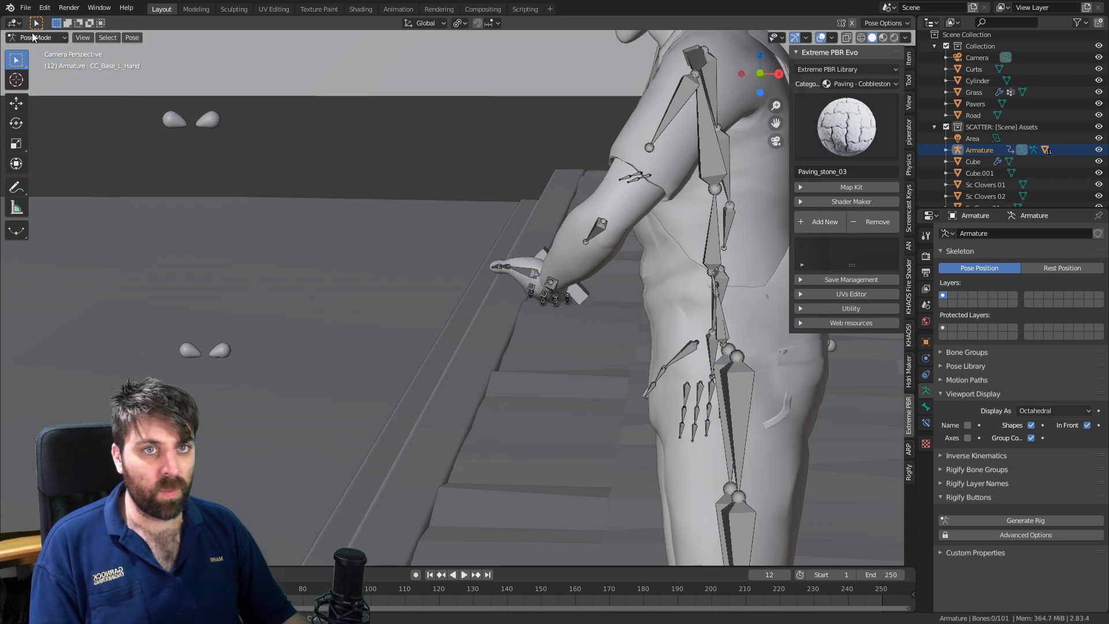
# Return to Object Mode, then rotate the slab around its local X axis and move it onto the open left palm.
pyautogui.click(32, 38)
pyautogui.click(50, 49)
pyautogui.click(580, 298)
pyautogui.press('g')
pyautogui.press('r')
pyautogui.press('x')
pyautogui.press('x')
pyautogui.click(605, 332)
pyautogui.press('r')
pyautogui.click(658, 302)
pyautogui.press('g')
pyautogui.click(655, 312)
# Scale the slab's whole mesh down along its local Z axis in Edit Mode to make it thinner.
pyautogui.moveTo(655, 315); pyautogui.dragTo(601, 344, button='middle')
pyautogui.keyDown('shift'); pyautogui.moveTo(601, 344); pyautogui.dragTo(582, 321, button='middle'); pyautogui.keyUp('shift')
pyautogui.scroll(6, 563, 338)
pyautogui.keyDown('shift'); pyautogui.moveTo(543, 354); pyautogui.dragTo(523, 312, button='middle'); pyautogui.keyUp('shift')
pyautogui.scroll(4, 602, 409)
pyautogui.press('Tab')
pyautogui.press('a')
pyautogui.press('s')
pyautogui.press('x')
pyautogui.press('x')
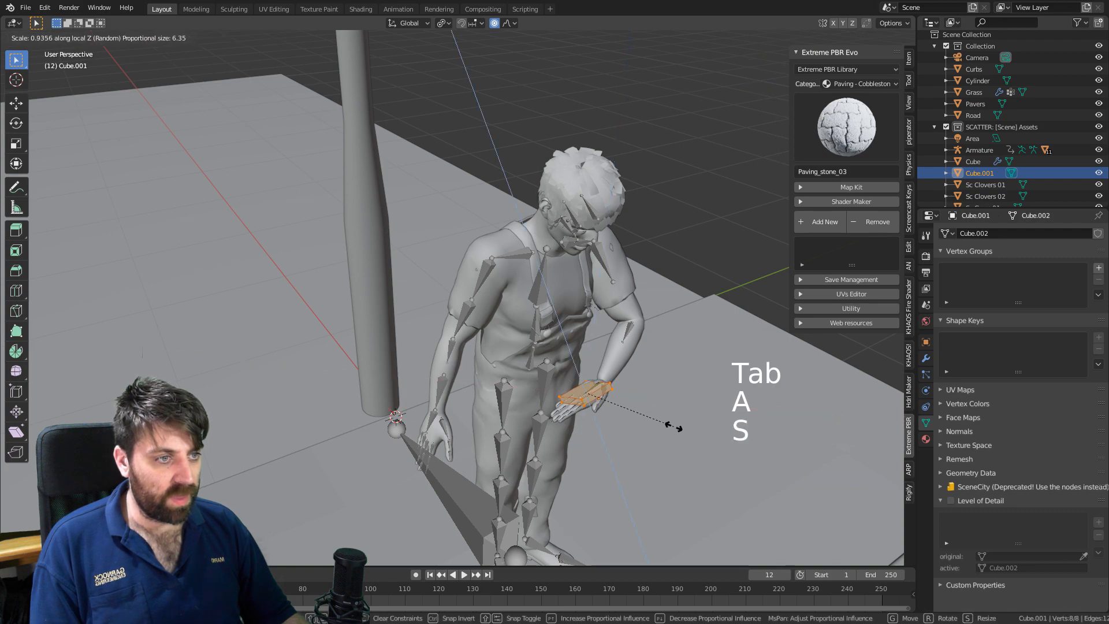
pyautogui.click(628, 403)
# Leave Edit Mode and inspect how the slab sits in the hand from the camera, close up and from the front.
pyautogui.moveTo(628, 403); pyautogui.dragTo(578, 358, button='middle')
pyautogui.keyDown('shift'); pyautogui.moveTo(577, 358); pyautogui.dragTo(649, 442, button='middle'); pyautogui.keyUp('shift')
pyautogui.scroll(-2, 740, 514)
pyautogui.press('Tab')
pyautogui.press('KP_0')
pyautogui.press('KP_Decimal')
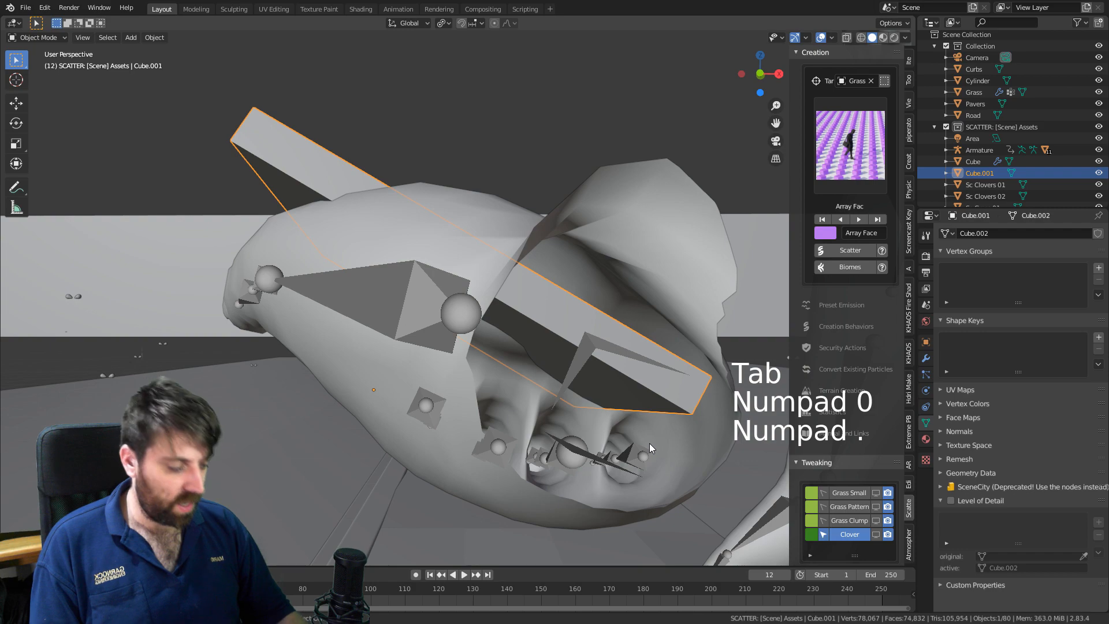
pyautogui.press('KP_0')
pyautogui.moveTo(417, 414); pyautogui.dragTo(598, 427, button='middle')
pyautogui.scroll(4, 506, 388)
pyautogui.scroll(5, 631, 375)
pyautogui.keyDown('shift'); pyautogui.moveTo(604, 491); pyautogui.dragTo(572, 378, button='middle'); pyautogui.keyUp('shift')
# Give the slab a new material with a near-black base color, specular 0.117 and roughness 0.917.
pyautogui.click(926, 359)
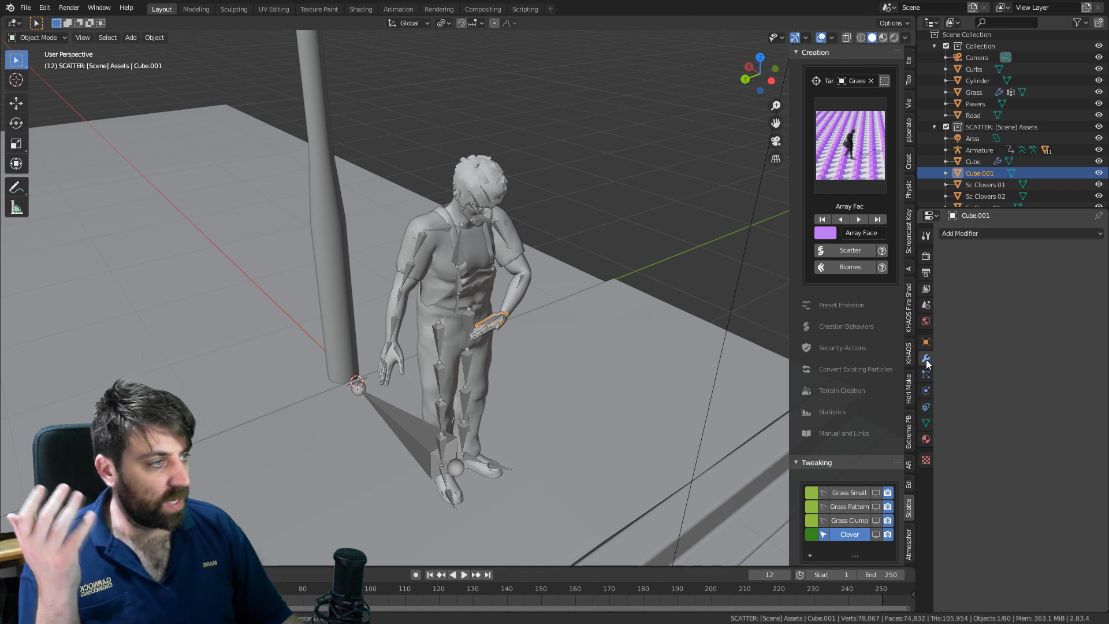
pyautogui.click(1010, 234)
pyautogui.click(1010, 234)
pyautogui.click(926, 439)
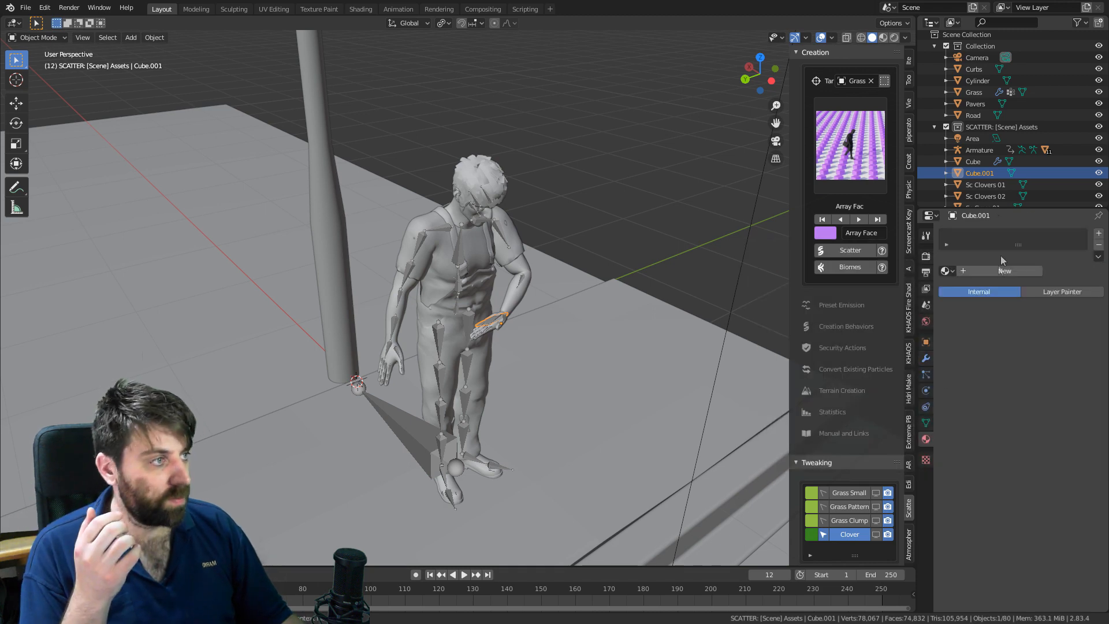
pyautogui.click(1007, 271)
pyautogui.click(1043, 389)
pyautogui.moveTo(1083, 231); pyautogui.dragTo(1083, 299)
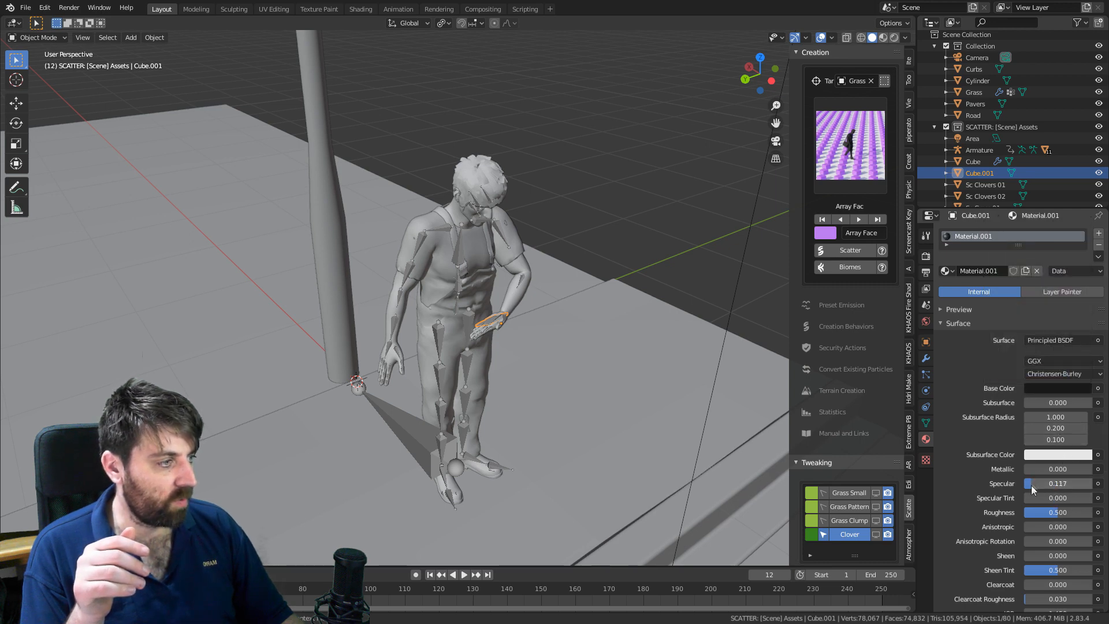
pyautogui.moveTo(1088, 513); pyautogui.dragTo(1087, 513)
# Snap the 3D cursor to the slab and add an area light there.
pyautogui.moveTo(503, 343); pyautogui.dragTo(525, 347, button='middle')
pyautogui.scroll(3, 468, 324)
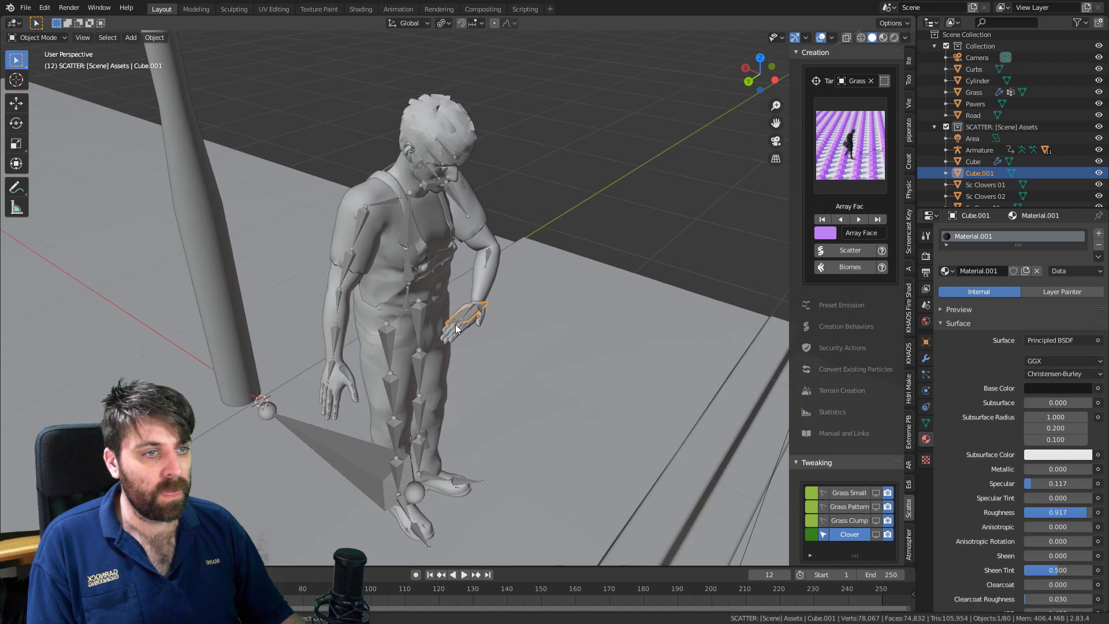
pyautogui.hotkey('shift', 's')
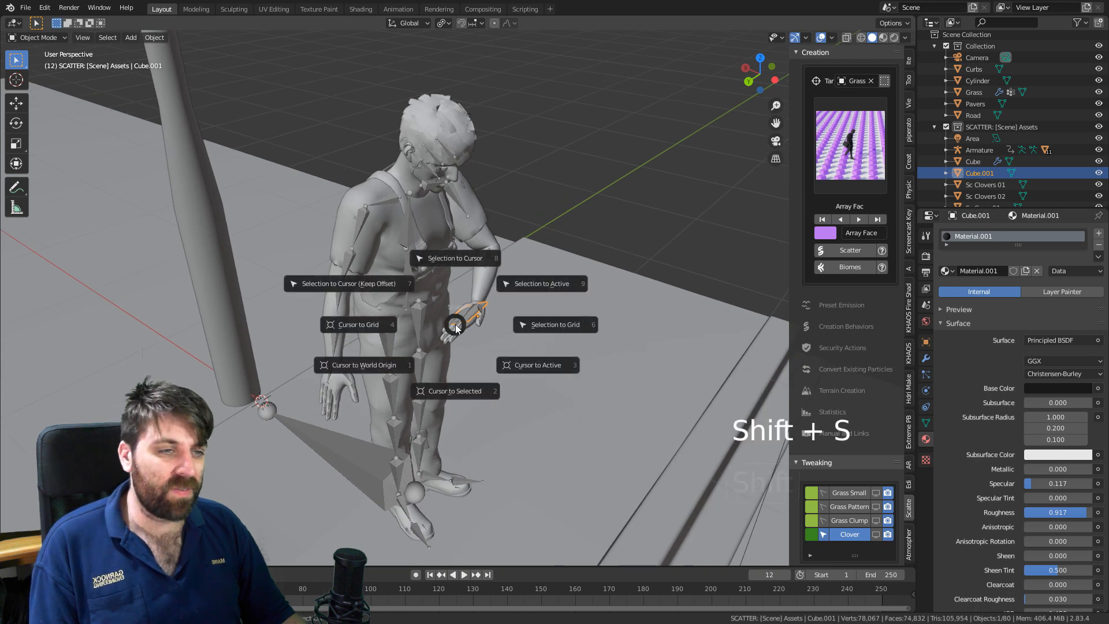
pyautogui.click(459, 390)
pyautogui.moveTo(459, 390); pyautogui.dragTo(501, 343, button='middle')
pyautogui.hotkey('shift', 'a')
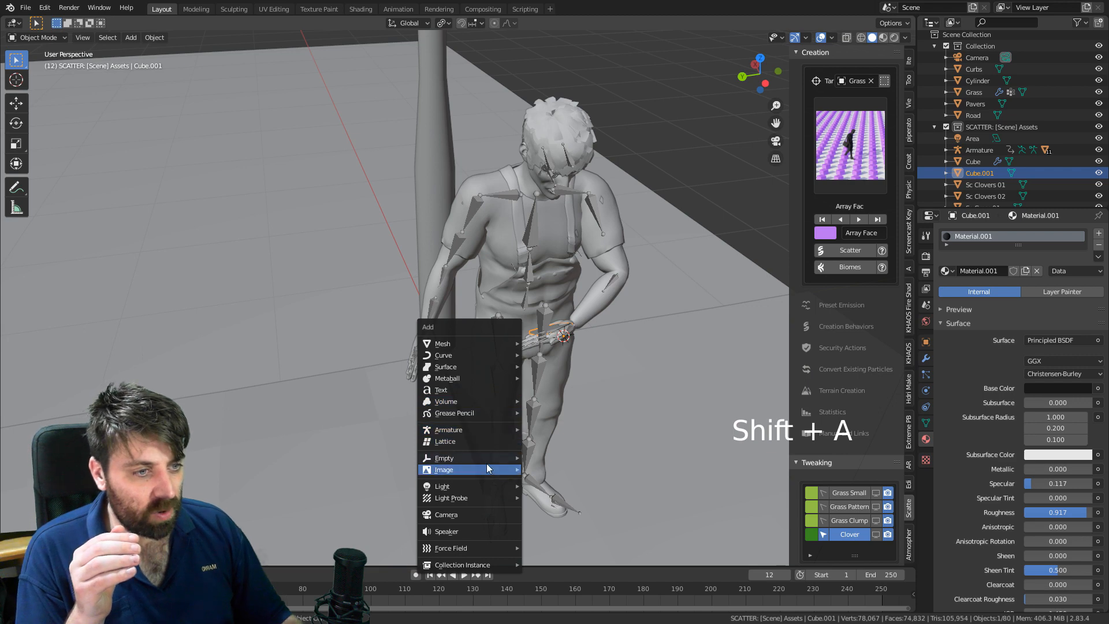
pyautogui.moveTo(518, 487)
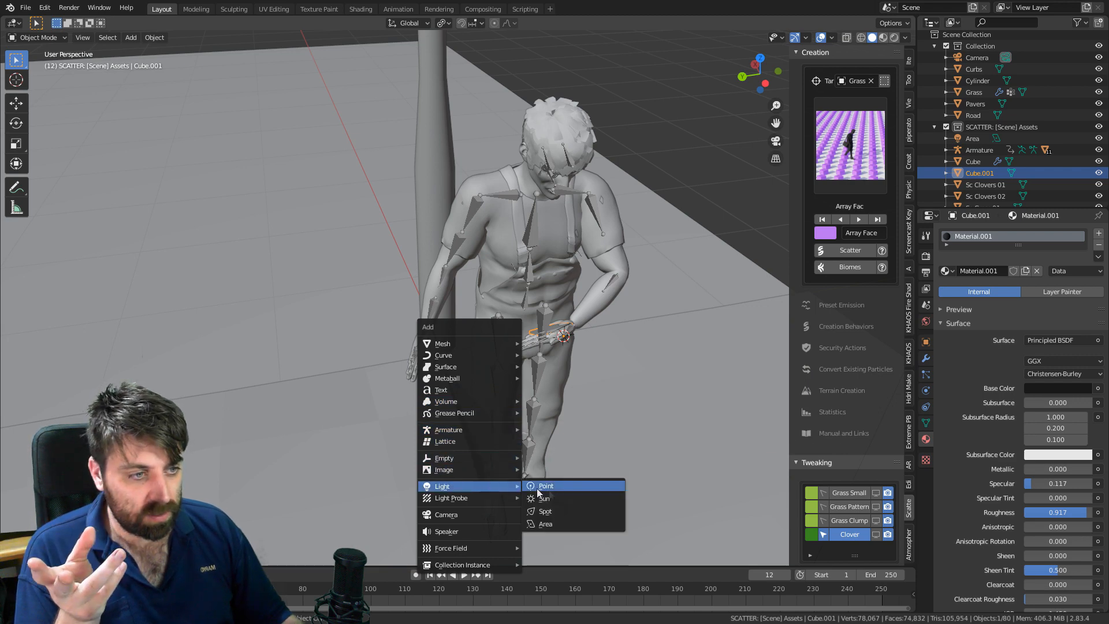
pyautogui.click(559, 523)
# Rotate the area light in the front view so it shines up toward the character's face.
pyautogui.scroll(3, 563, 405)
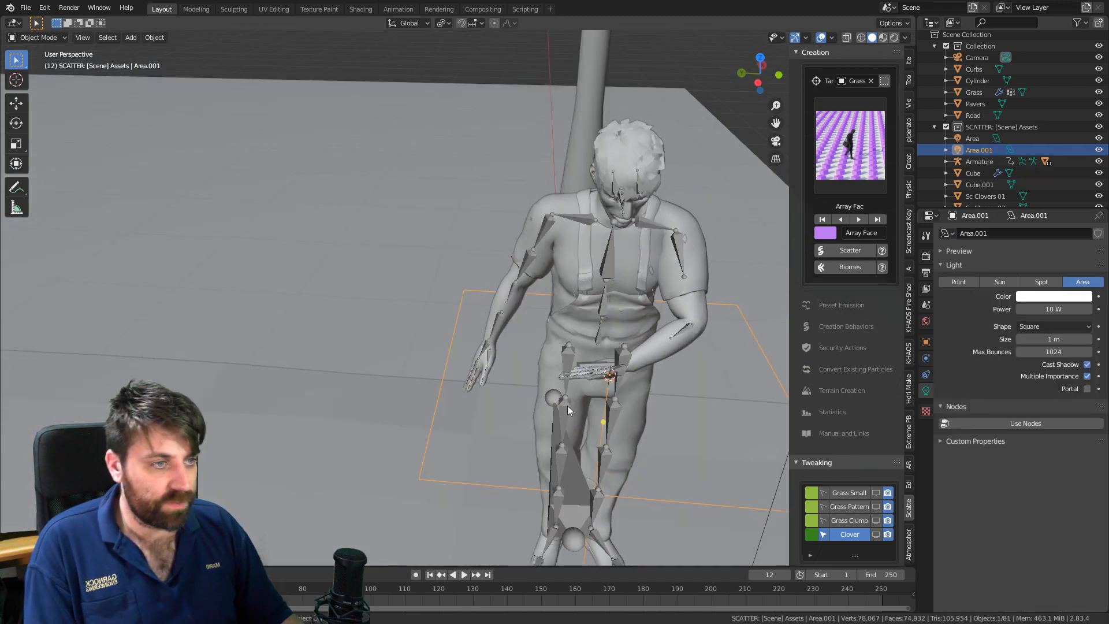
pyautogui.scroll(-2, 605, 408)
pyautogui.press('KP_3')
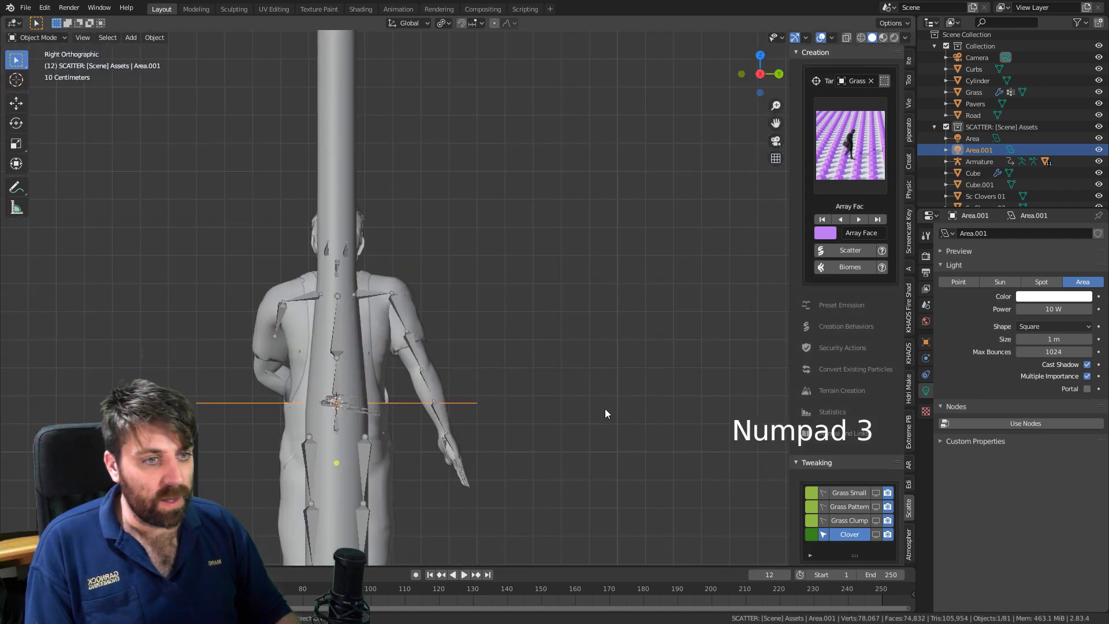
pyautogui.press('KP_1')
pyautogui.press('t')
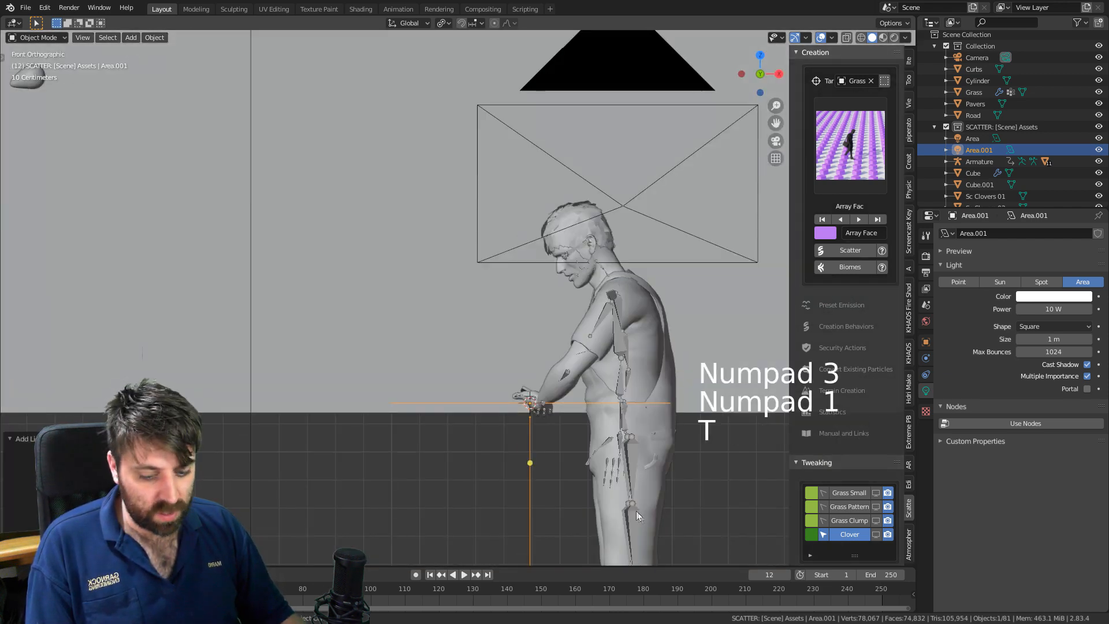
pyautogui.press('r')
pyautogui.click(480, 289)
# Scale the area light down to about the slab's size and position it just above the slab in the hand.
pyautogui.press('g')
pyautogui.click(568, 347)
pyautogui.press('s')
pyautogui.click(593, 383)
pyautogui.press('s')
pyautogui.click(571, 387)
pyautogui.press('g')
pyautogui.click(569, 395)
pyautogui.moveTo(570, 397); pyautogui.dragTo(580, 366, button='middle')
pyautogui.press('g')
pyautogui.click(629, 383)
# Preview the rendered scene through the camera and set the area light to light blue with a power of 1 W.
pyautogui.press('KP_0')
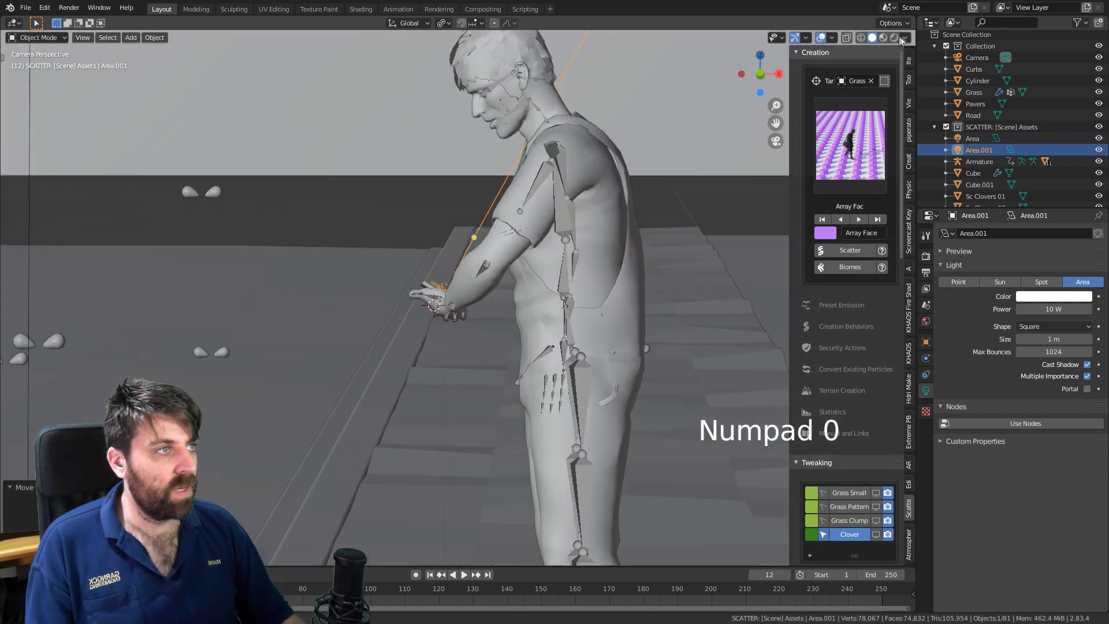
pyautogui.click(898, 37)
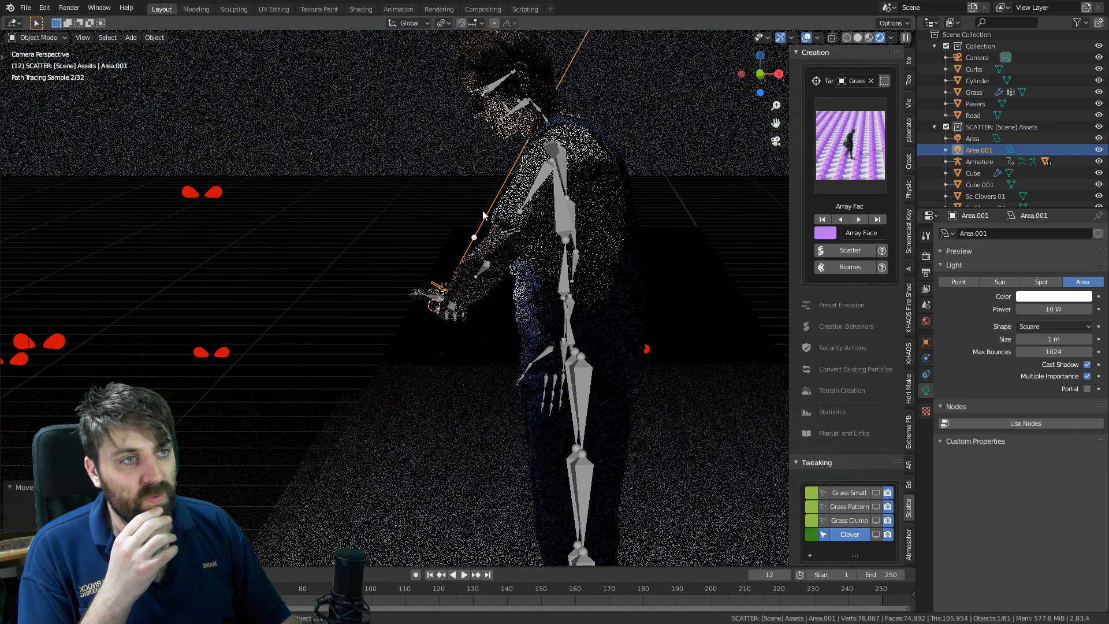
pyautogui.click(1054, 296)
pyautogui.click(1042, 172)
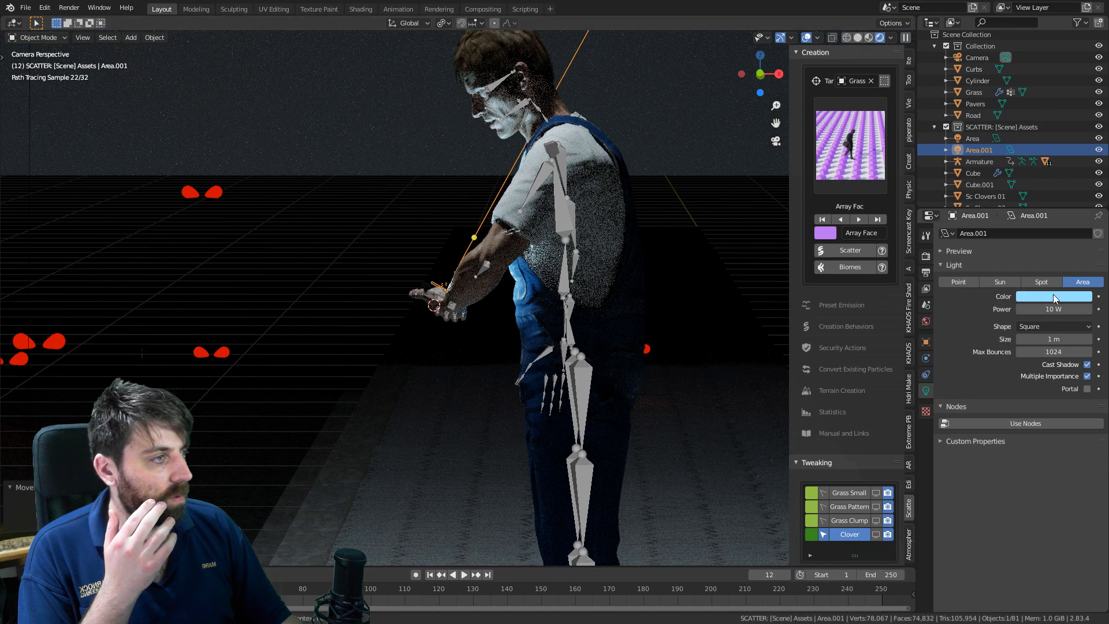
pyautogui.press('Return')
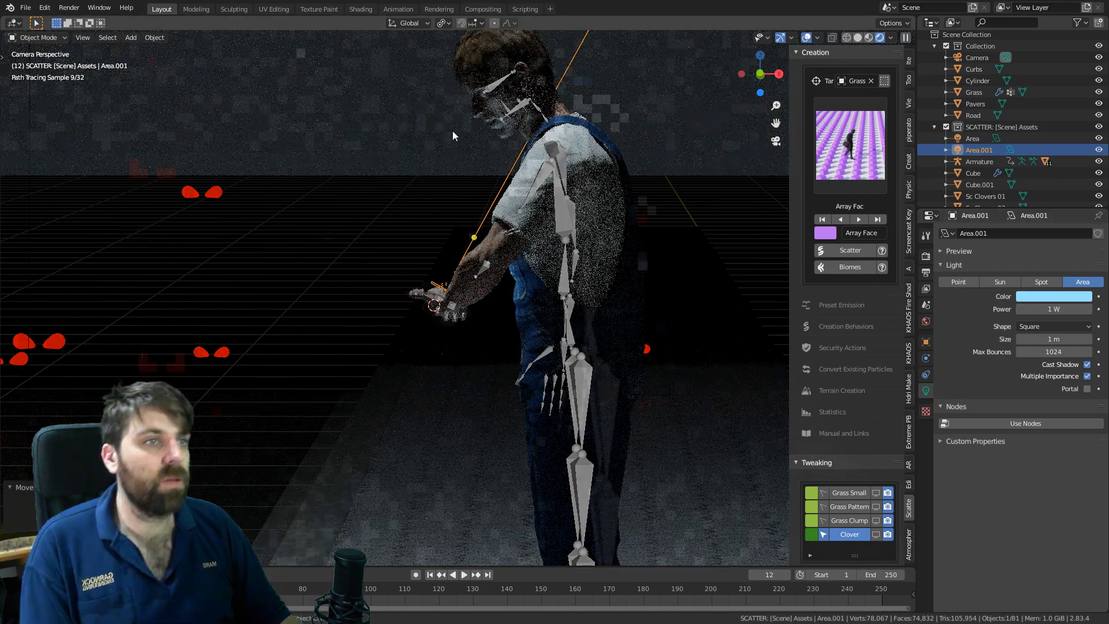
# Select the character's armature and switch it to Pose Mode.
pyautogui.scroll(1, 453, 136)
pyautogui.keyDown('shift'); pyautogui.moveTo(480, 112); pyautogui.dragTo(496, 243, button='middle'); pyautogui.keyUp('shift')
pyautogui.scroll(3, 568, 143)
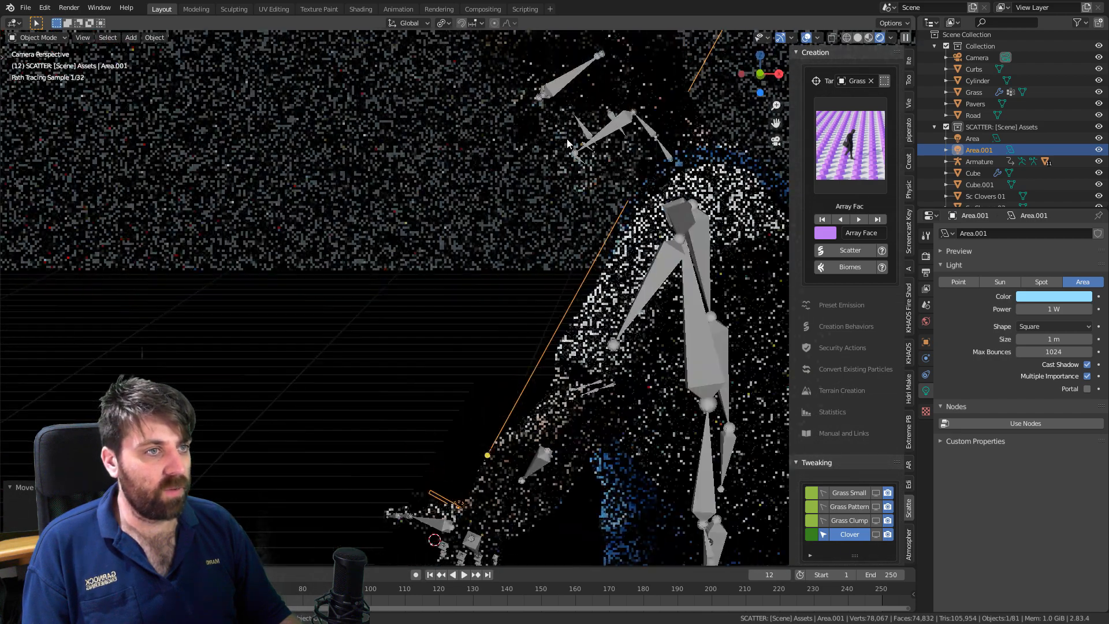
pyautogui.click(573, 145)
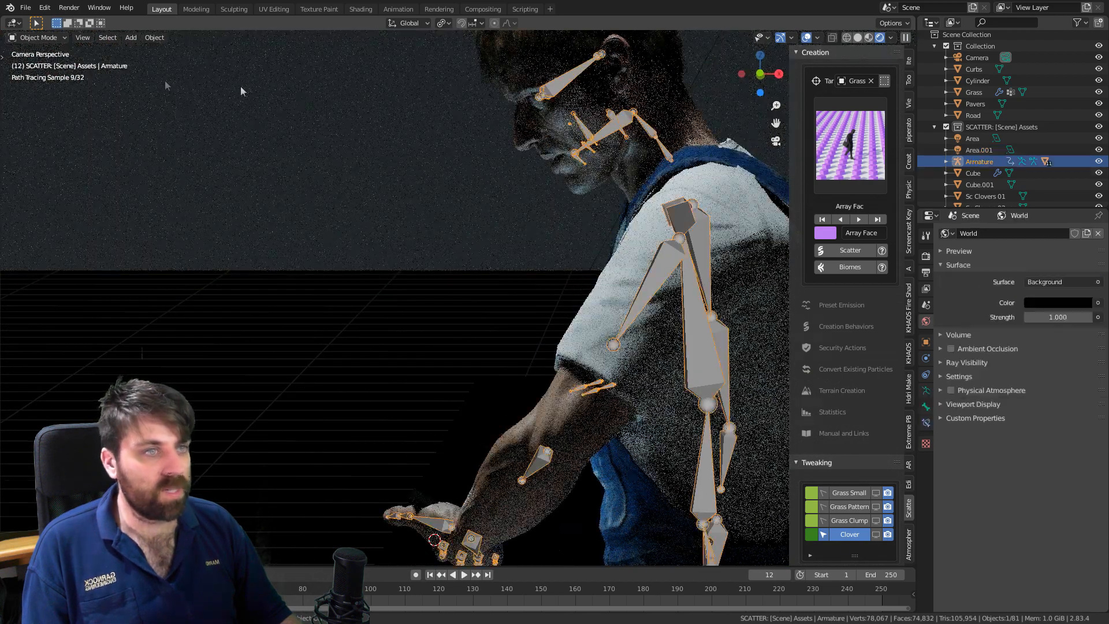
pyautogui.click(45, 49)
pyautogui.click(39, 38)
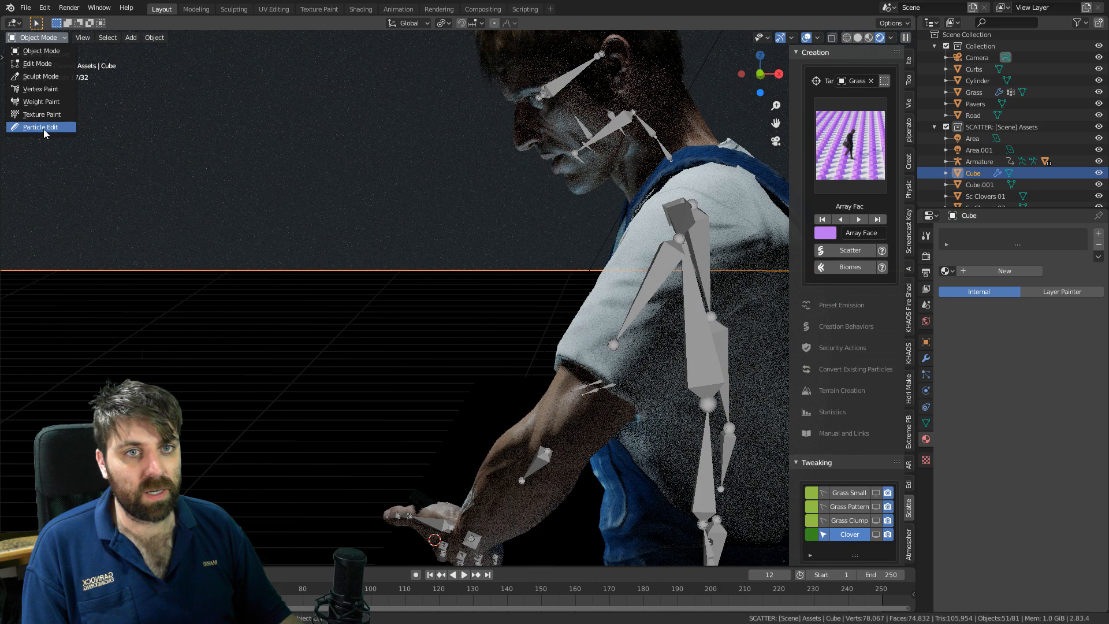
pyautogui.click(555, 95)
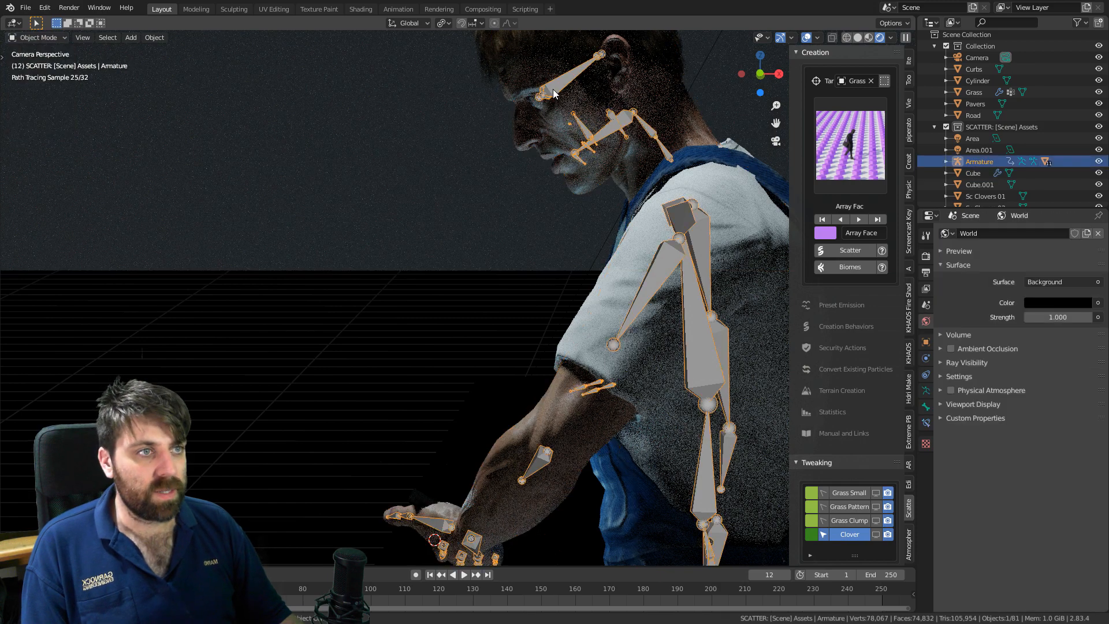
pyautogui.click(39, 37)
pyautogui.click(36, 75)
# Rotate both eye bones together about their local X axis to adjust the character's gaze.
pyautogui.keyDown('shift'); pyautogui.click(544, 95); pyautogui.keyUp('shift')
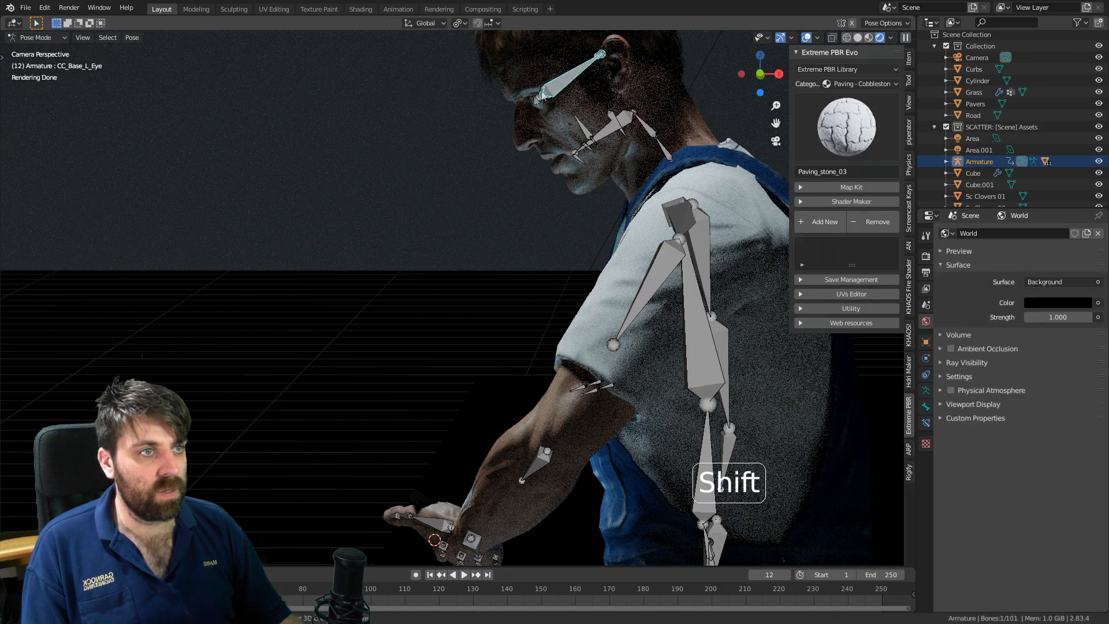
pyautogui.press('r')
pyautogui.press('x')
pyautogui.press('x')
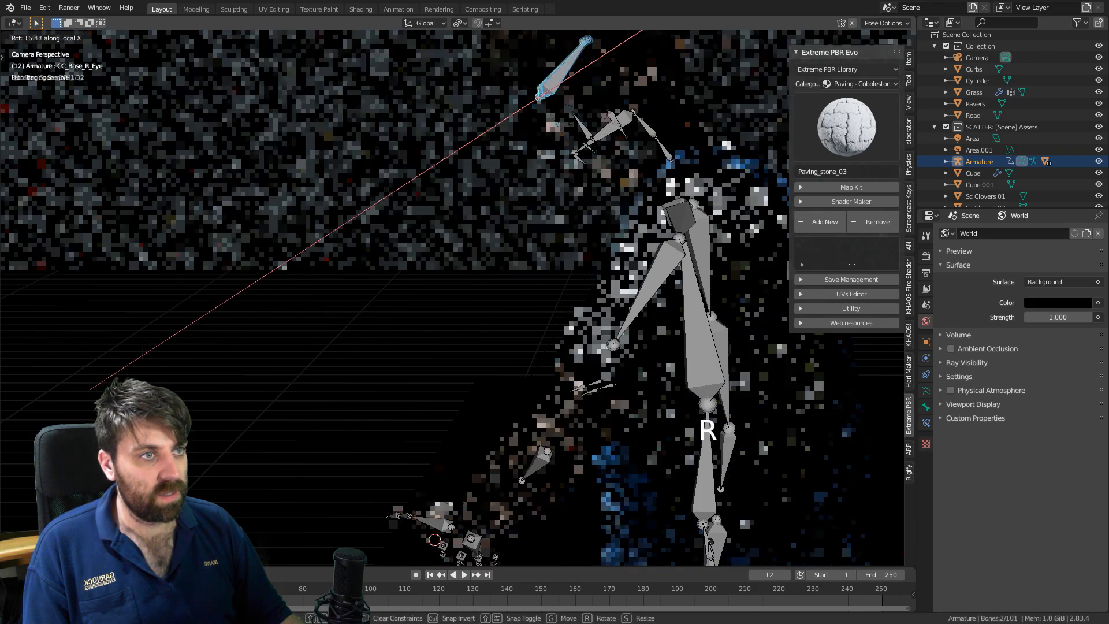
pyautogui.click(705, 155)
# Switch the viewport to solid shading and rotate the armature's root bone about the global Z axis to turn the whole character.
pyautogui.moveTo(705, 155); pyautogui.dragTo(584, 274, button='middle')
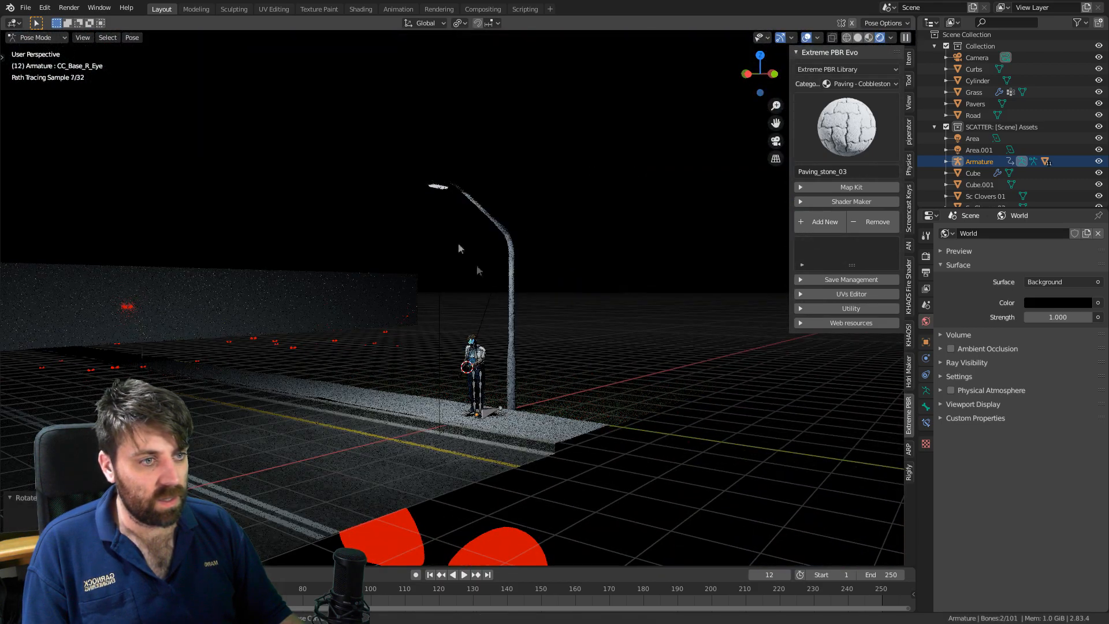
pyautogui.click(858, 38)
pyautogui.scroll(3, 508, 439)
pyautogui.keyDown('shift'); pyautogui.moveTo(498, 453); pyautogui.dragTo(545, 334, button='middle'); pyautogui.keyUp('shift')
pyautogui.scroll(5, 545, 334)
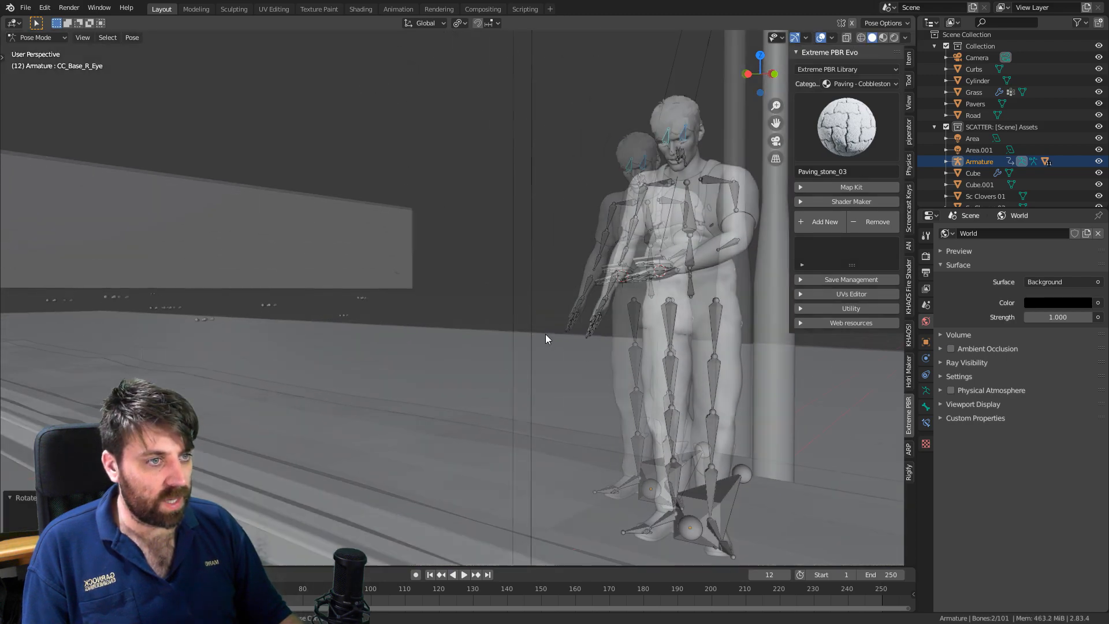
pyautogui.keyDown('shift'); pyautogui.moveTo(612, 367); pyautogui.dragTo(534, 375, button='middle'); pyautogui.keyUp('shift')
pyautogui.keyDown('shift'); pyautogui.moveTo(570, 381); pyautogui.dragTo(511, 312); pyautogui.keyUp('shift')
pyautogui.scroll(-2, 532, 356)
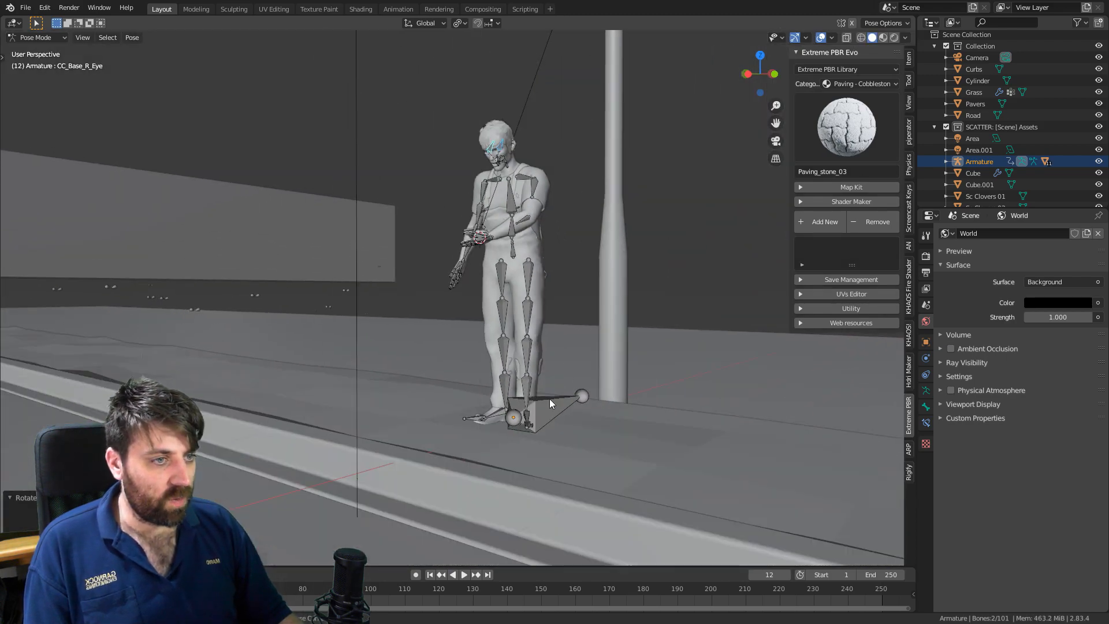
pyautogui.click(549, 398)
pyautogui.press('r')
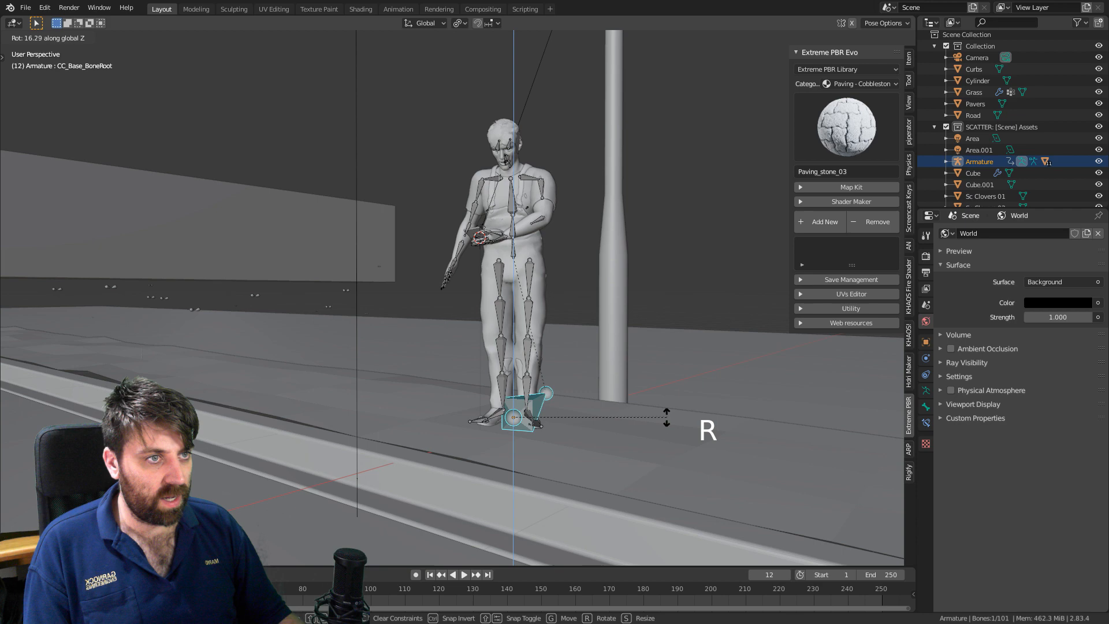
pyautogui.click(677, 397)
pyautogui.press('KP_0')
pyautogui.keyDown('shift'); pyautogui.moveTo(678, 396); pyautogui.dragTo(599, 278, button='middle'); pyautogui.keyUp('shift')
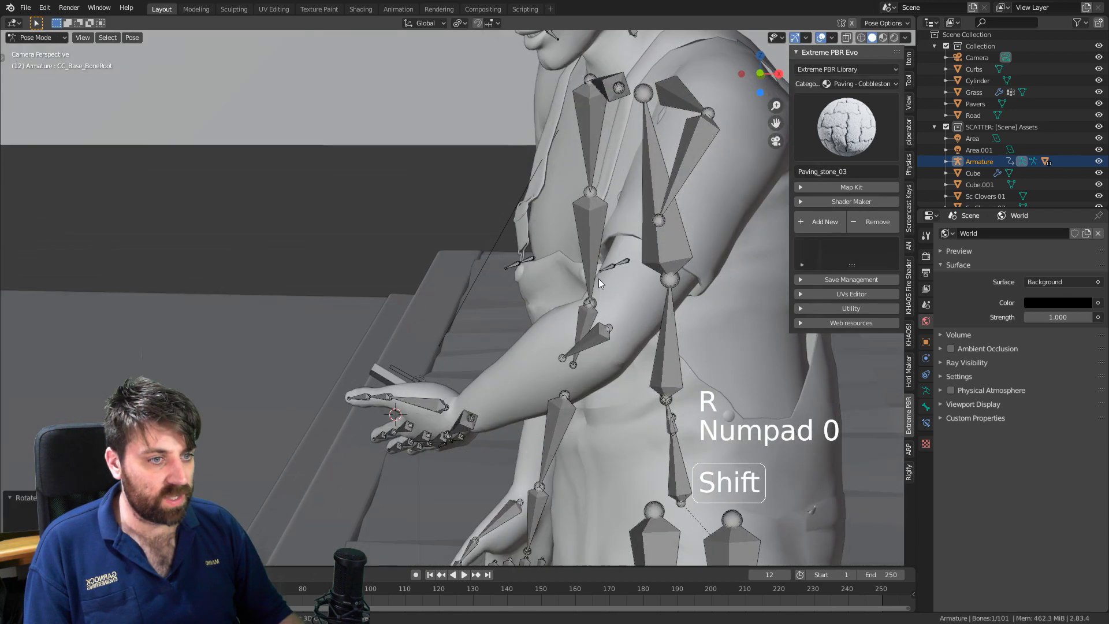
pyautogui.scroll(-1, 580, 273)
pyautogui.keyDown('shift'); pyautogui.moveTo(567, 363); pyautogui.dragTo(549, 289, button='middle'); pyautogui.keyUp('shift')
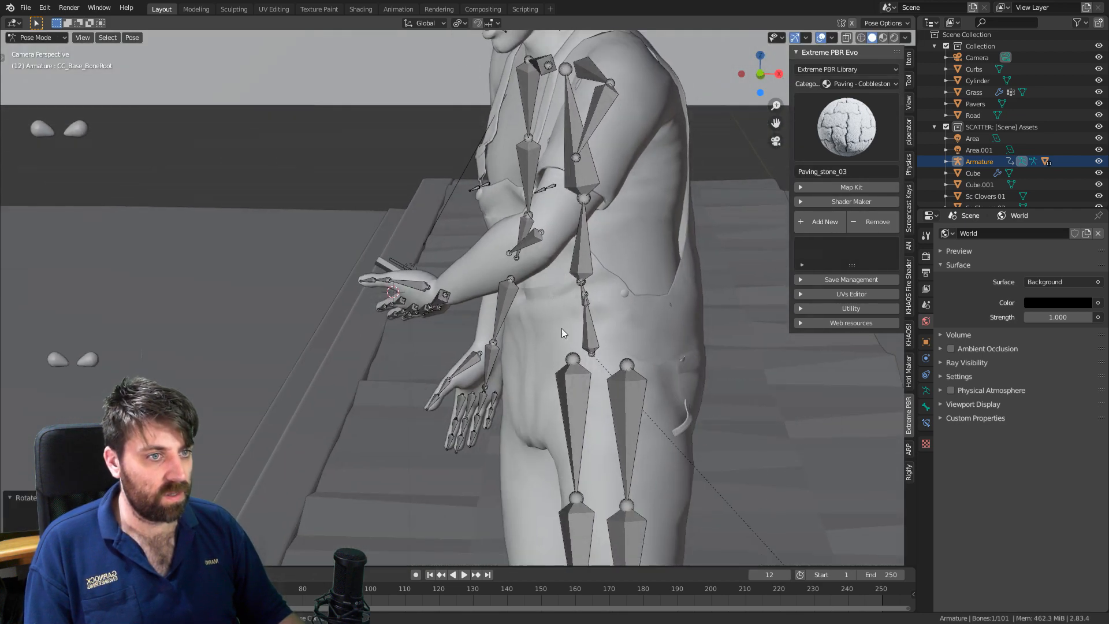
pyautogui.press('r')
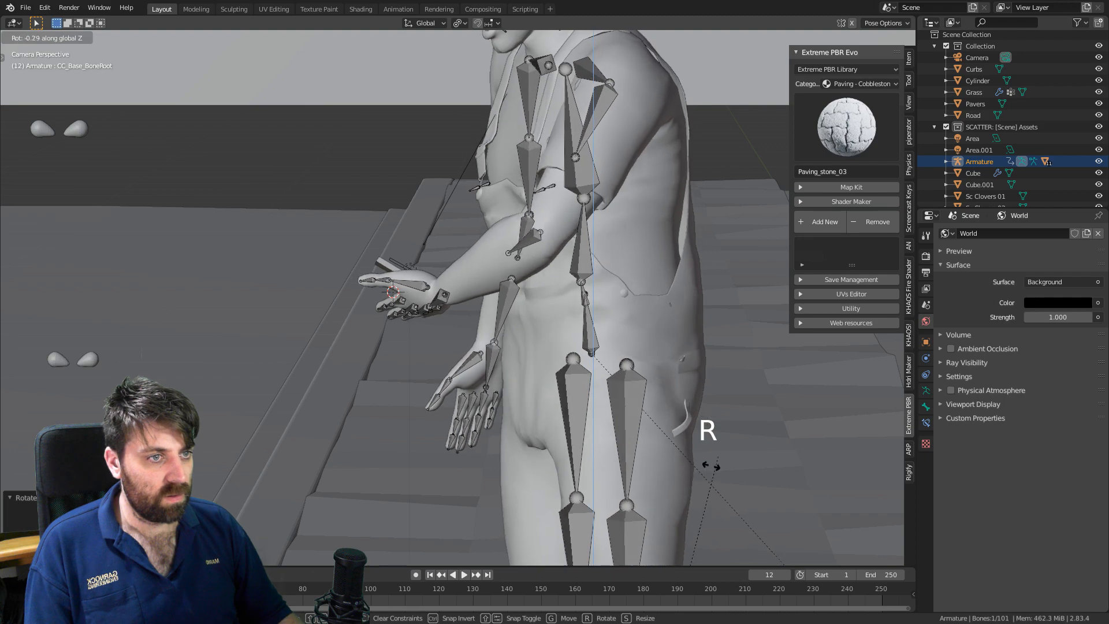
pyautogui.click(687, 293)
pyautogui.scroll(-4, 681, 306)
pyautogui.keyDown('shift'); pyautogui.moveTo(640, 390); pyautogui.dragTo(624, 295, button='middle'); pyautogui.keyUp('shift')
pyautogui.press('r')
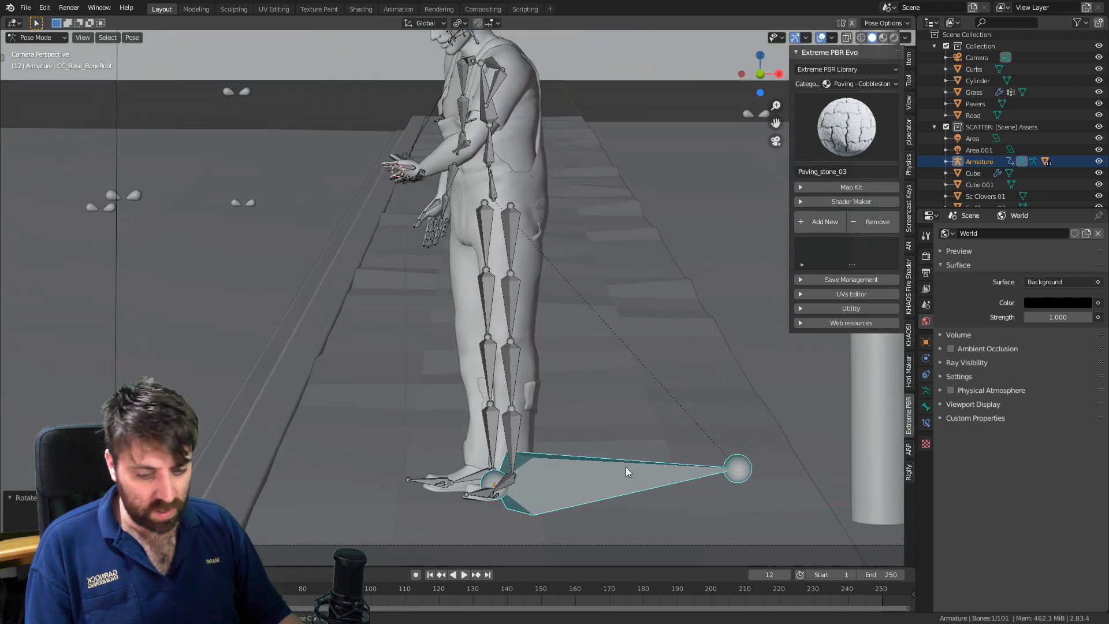
pyautogui.press('z')
pyautogui.press('z')
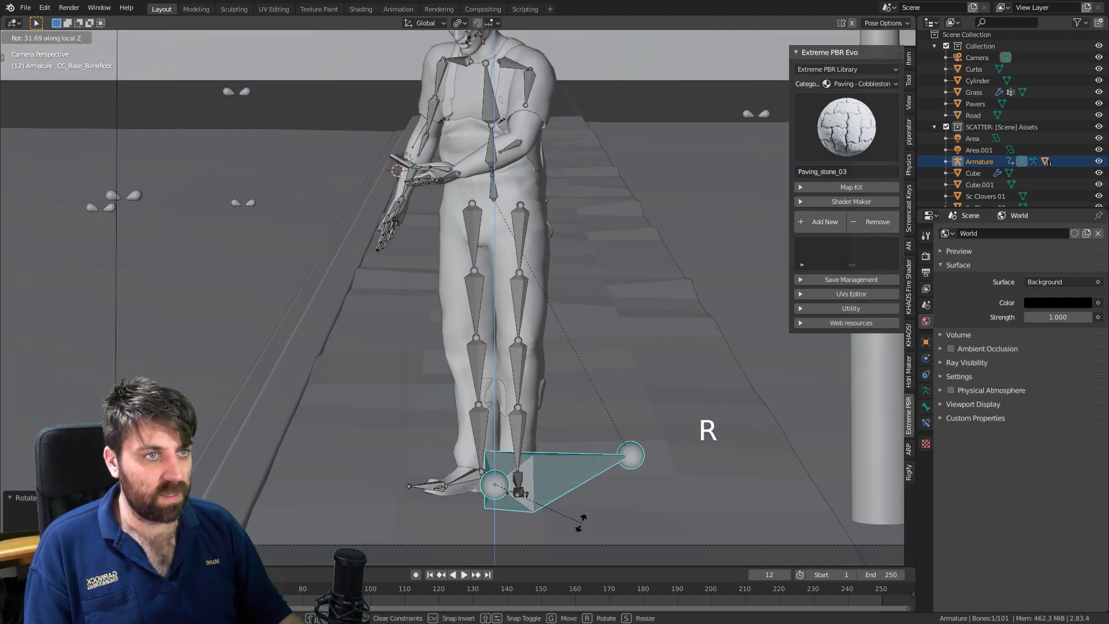
pyautogui.click(630, 492)
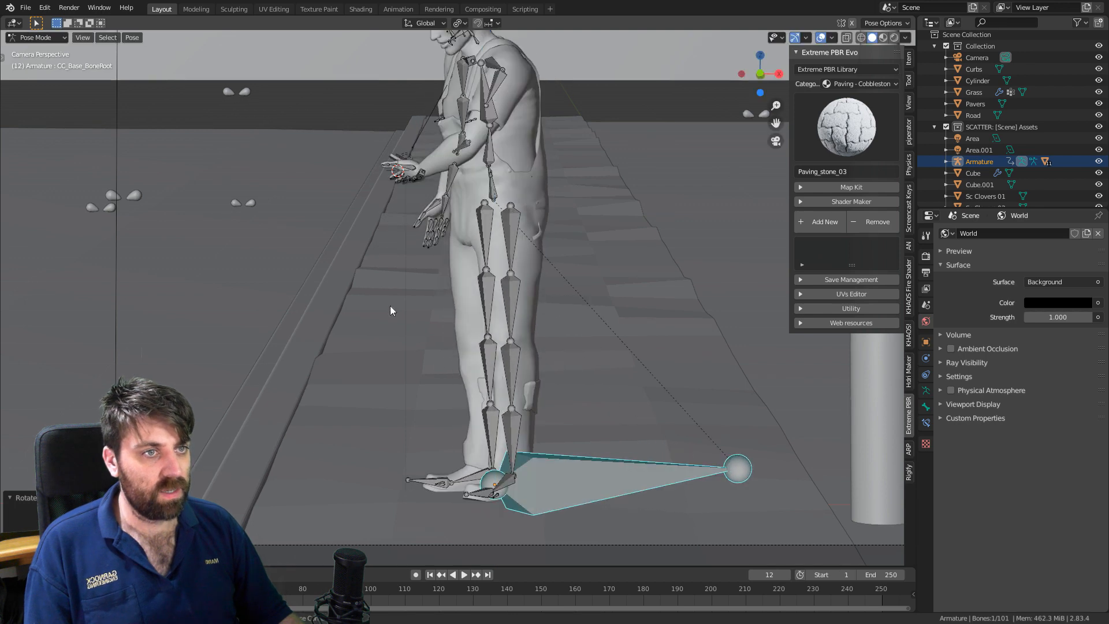
# Snap the 3D cursor to the selected root bone at the character's feet.
pyautogui.moveTo(390, 309); pyautogui.dragTo(535, 348, button='middle')
pyautogui.scroll(5, 535, 348)
pyautogui.keyDown('shift'); pyautogui.moveTo(537, 393); pyautogui.dragTo(576, 248, button='middle'); pyautogui.keyUp('shift')
pyautogui.moveTo(601, 398); pyautogui.dragTo(557, 408, button='middle')
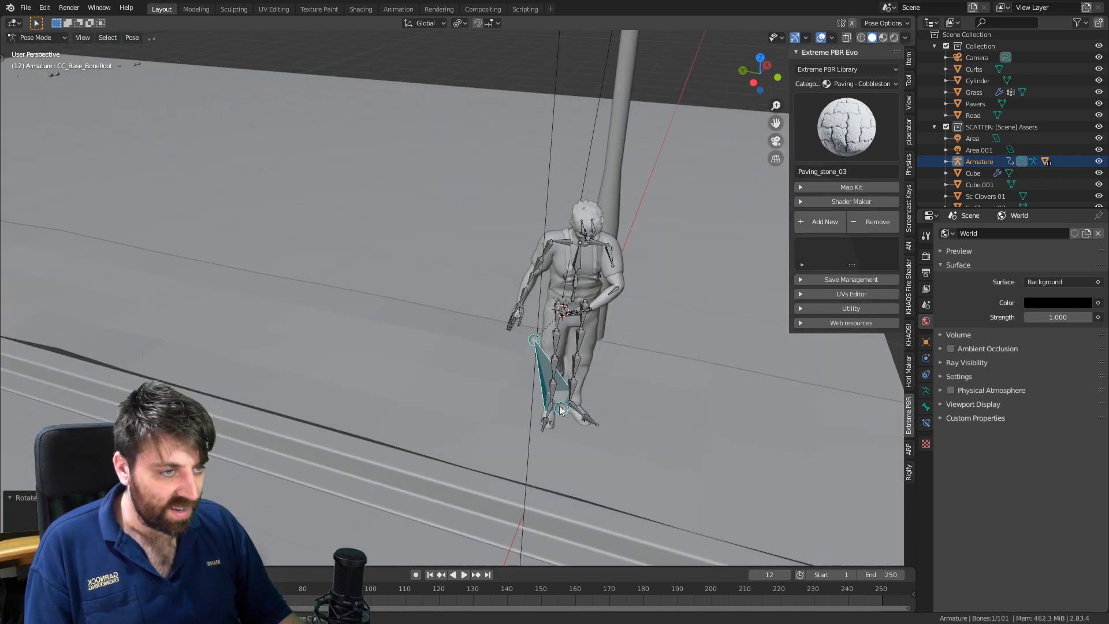
pyautogui.hotkey('shift', 's')
pyautogui.click(577, 469)
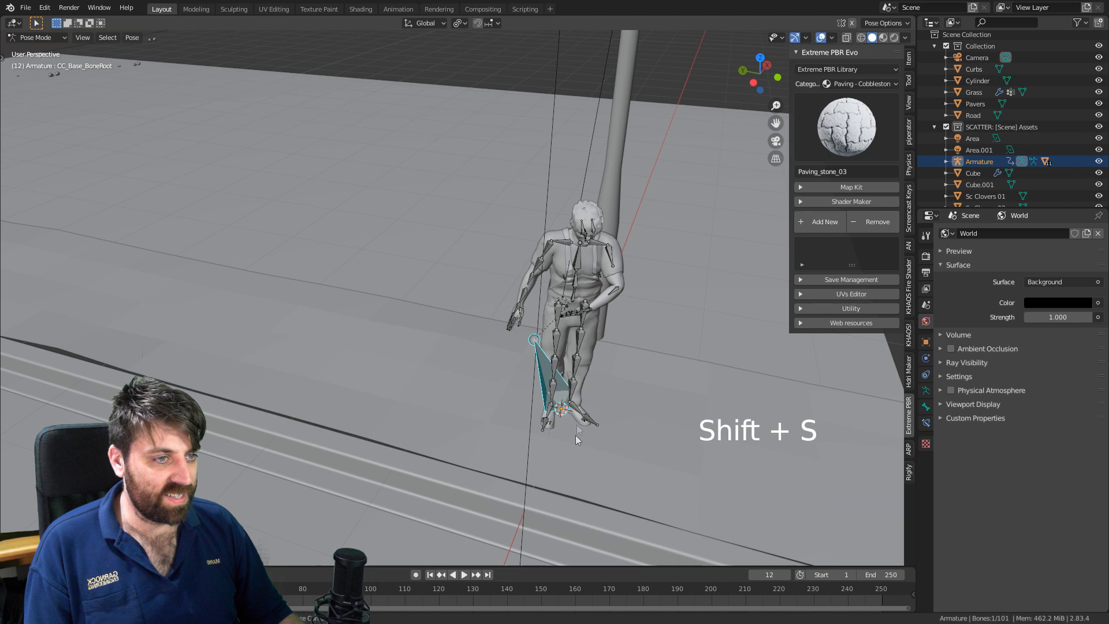
# Return to Object Mode and select the phone-like slab near the hand together with its small area light.
pyautogui.click(47, 38)
pyautogui.click(46, 50)
pyautogui.scroll(1, 585, 369)
pyautogui.keyDown('shift'); pyautogui.moveTo(585, 368); pyautogui.dragTo(450, 281, button='middle'); pyautogui.keyUp('shift')
pyautogui.scroll(2, 451, 282)
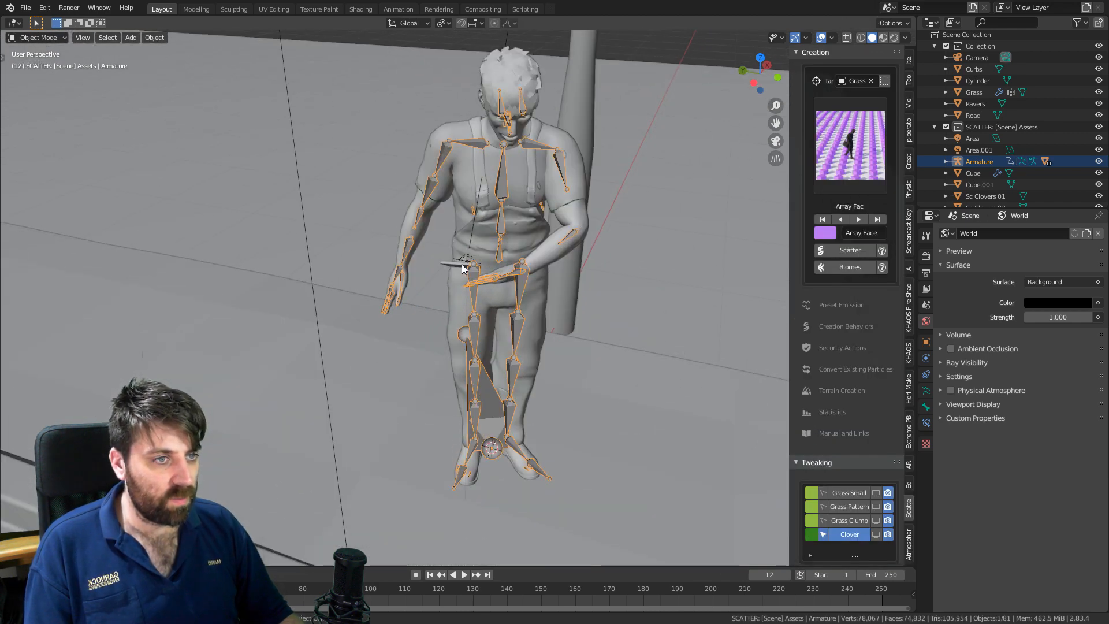
pyautogui.click(462, 267)
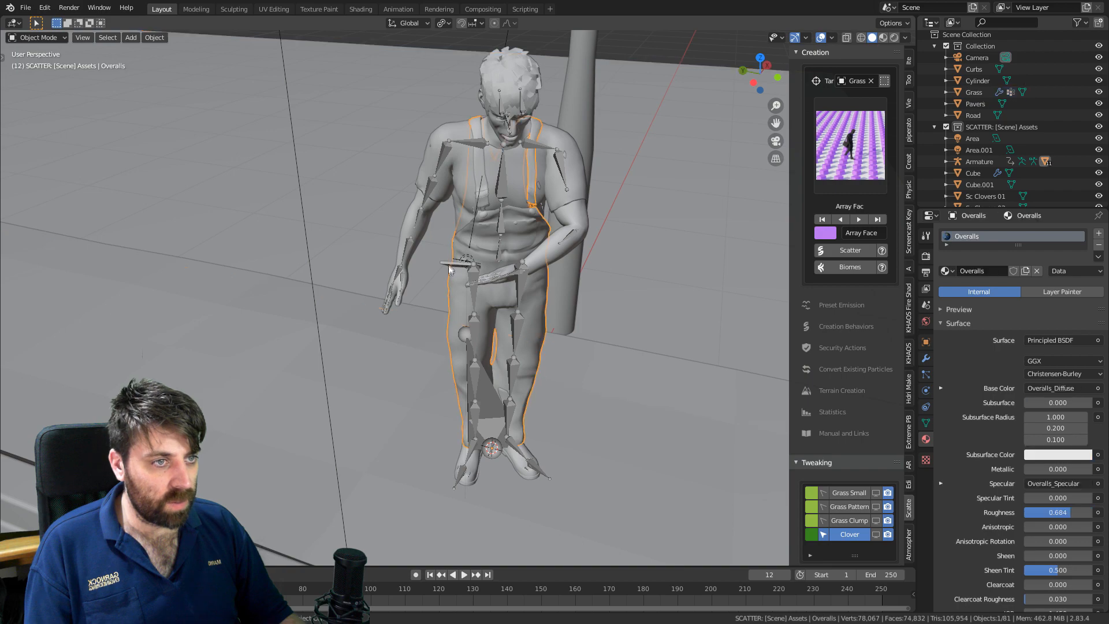
pyautogui.scroll(3, 458, 266)
pyautogui.click(471, 240)
pyautogui.keyDown('shift'); pyautogui.click(472, 231); pyautogui.keyUp('shift')
pyautogui.click(466, 236)
pyautogui.moveTo(466, 237); pyautogui.dragTo(376, 278, button='middle')
pyautogui.scroll(2, 377, 277)
pyautogui.keyDown('shift'); pyautogui.moveTo(512, 289); pyautogui.dragTo(384, 293, button='middle'); pyautogui.keyUp('shift')
pyautogui.keyDown('shift'); pyautogui.click(488, 214); pyautogui.keyUp('shift')
pyautogui.keyDown('shift'); pyautogui.click(490, 215); pyautogui.keyUp('shift')
pyautogui.keyDown('shift'); pyautogui.click(489, 215); pyautogui.keyUp('shift')
pyautogui.keyDown('shift'); pyautogui.click(488, 216); pyautogui.keyUp('shift')
pyautogui.keyDown('shift'); pyautogui.click(488, 216); pyautogui.keyUp('shift')
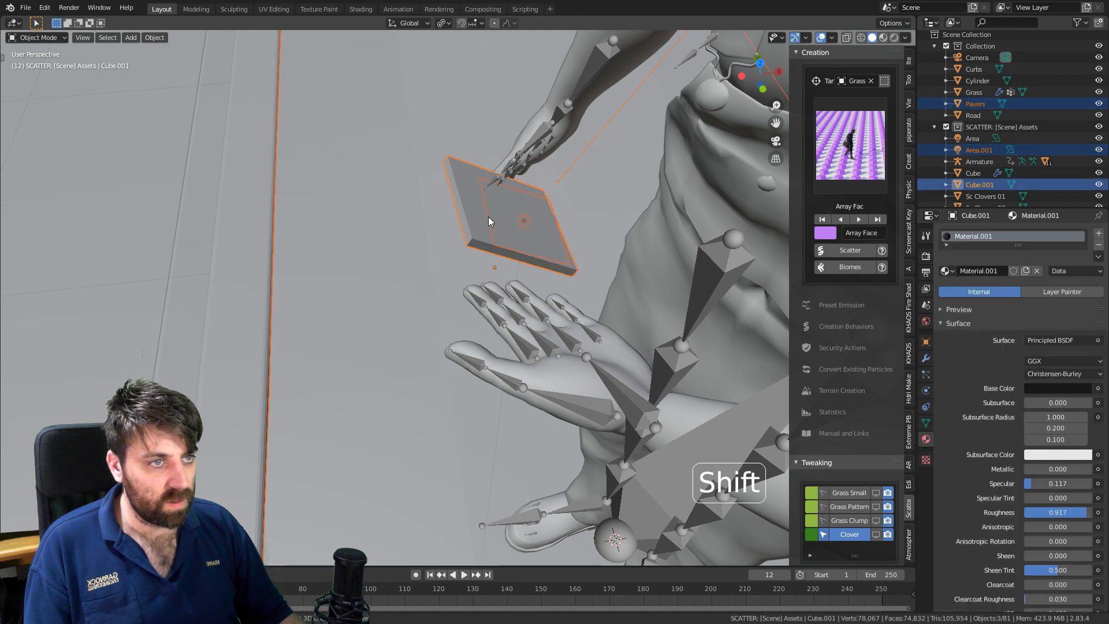
pyautogui.keyDown('shift'); pyautogui.click(490, 217); pyautogui.keyUp('shift')
# Remove the pavers from the selection, keeping the slab and its area light selected.
pyautogui.scroll(-6, 405, 280)
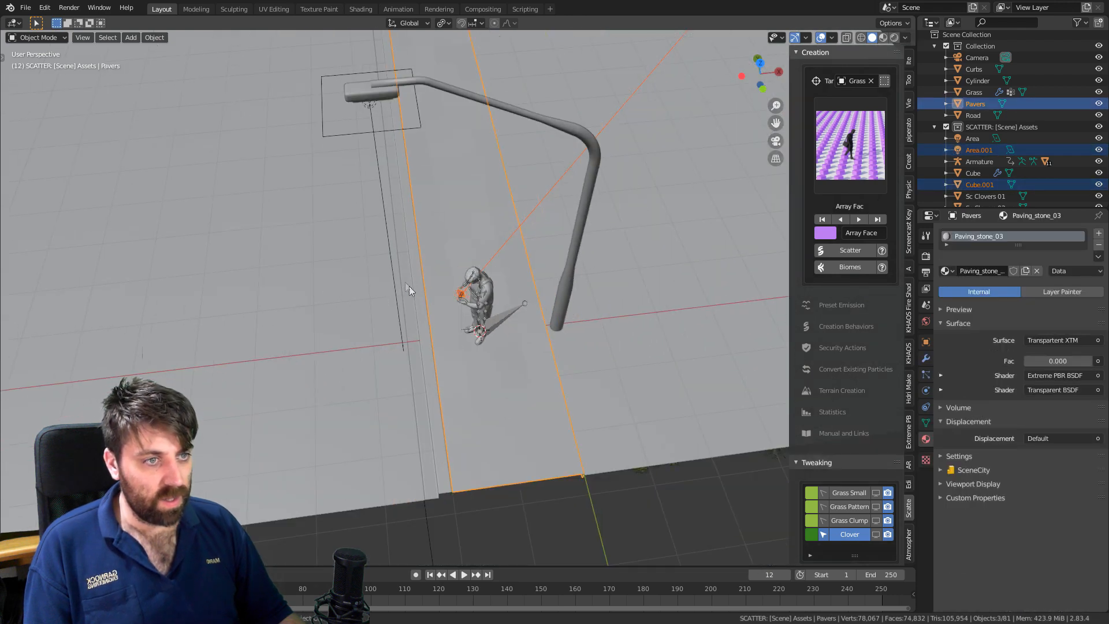
pyautogui.scroll(-2, 489, 410)
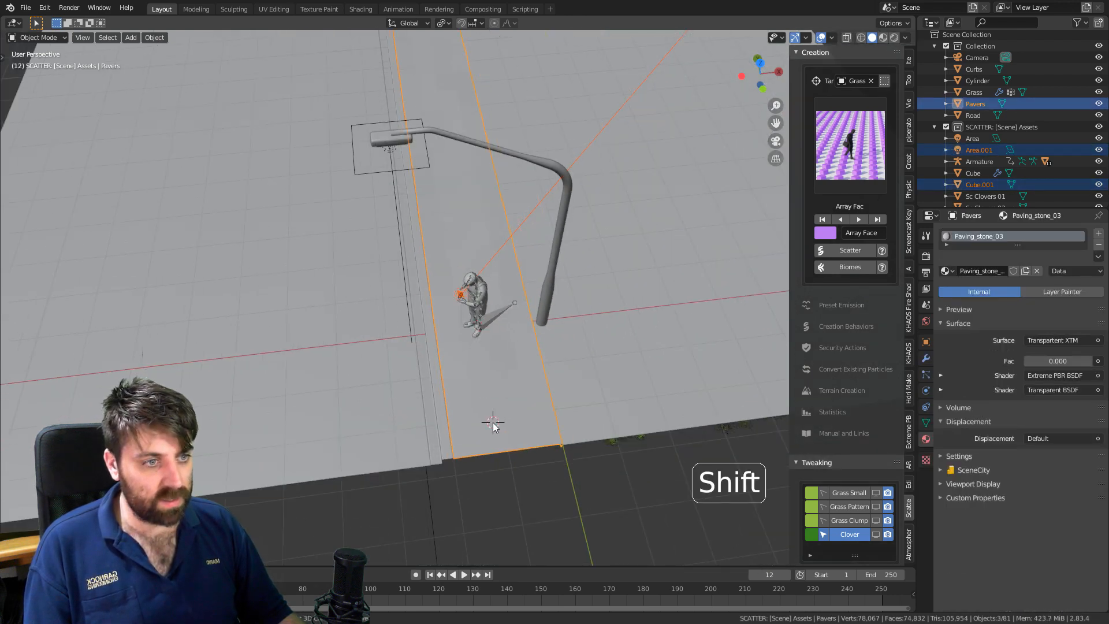
pyautogui.keyDown('shift'); pyautogui.click(493, 414); pyautogui.keyUp('shift')
pyautogui.press('KP_Decimal')
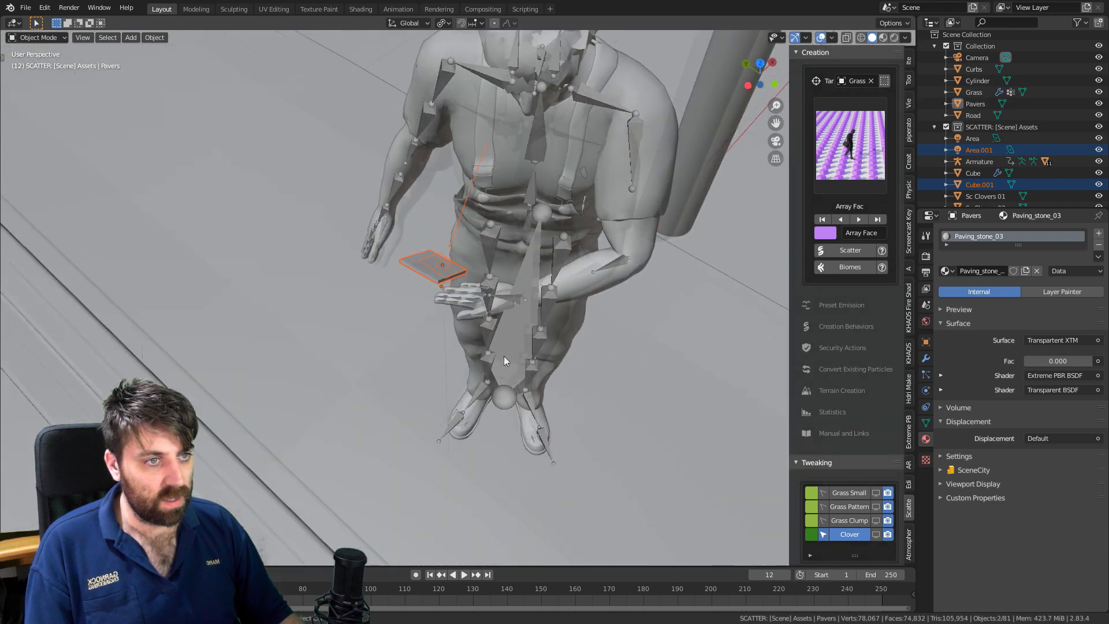
# Try to rotate the slab and area light about global Z, switching the pivot to 3D Cursor and back to Median Point.
pyautogui.press('r')
pyautogui.press('z')
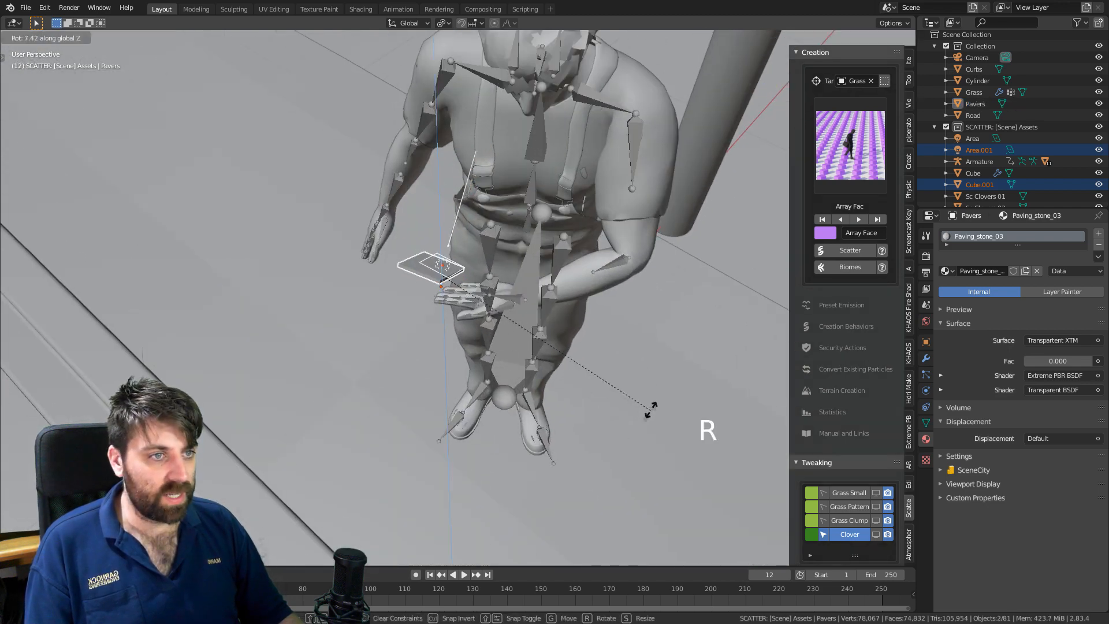
pyautogui.click(609, 406)
pyautogui.click(443, 24)
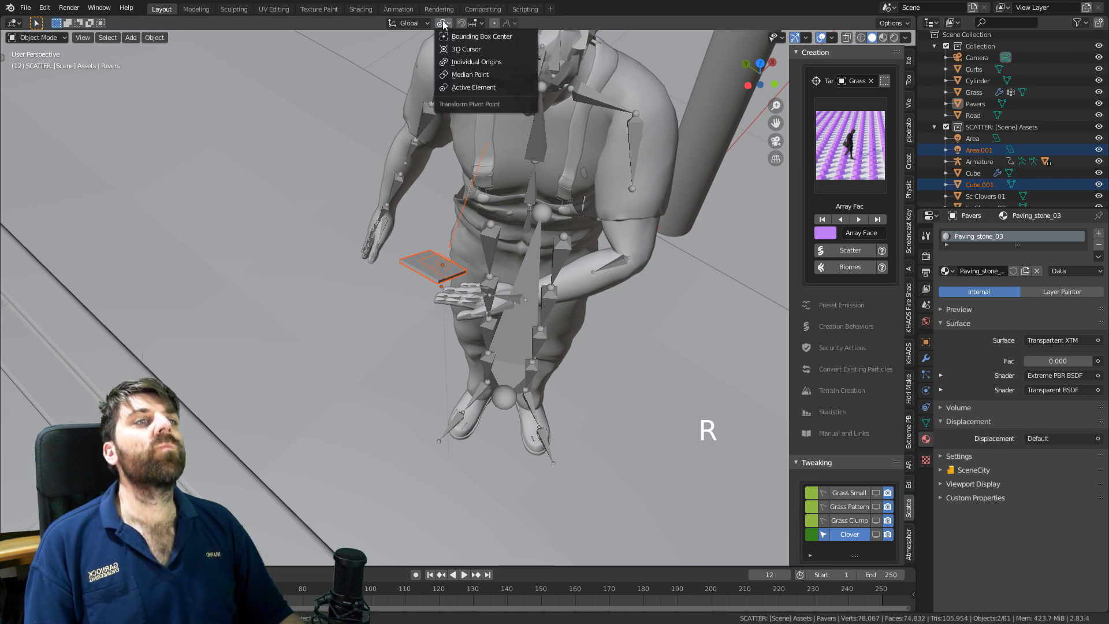
pyautogui.click(466, 49)
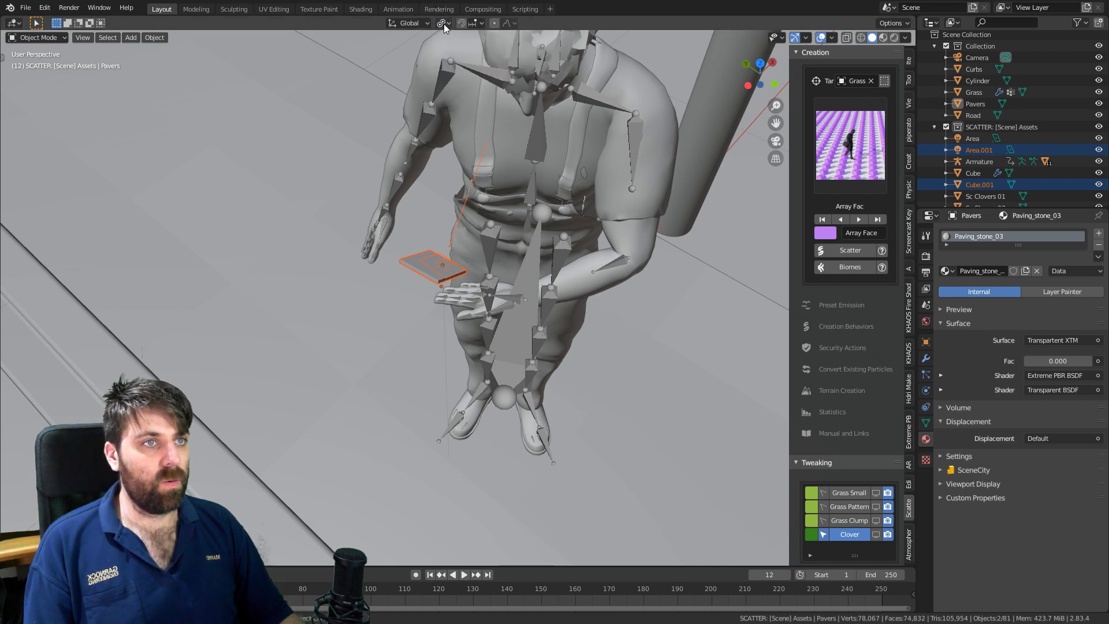
pyautogui.click(443, 23)
pyautogui.click(457, 76)
pyautogui.moveTo(486, 324); pyautogui.dragTo(487, 395, button='middle')
pyautogui.scroll(-10, 376, 404)
pyautogui.scroll(5, 488, 396)
pyautogui.click(408, 23)
pyautogui.click(444, 24)
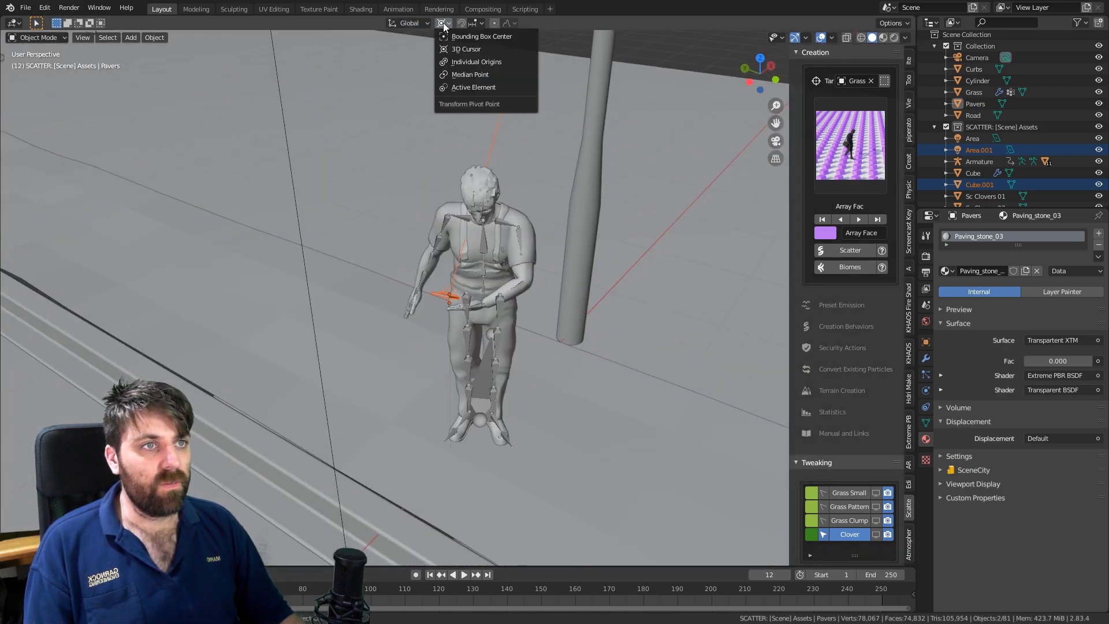
pyautogui.click(457, 74)
# Move the slab and area light over the character's open left hand in the top view.
pyautogui.press('KP_7')
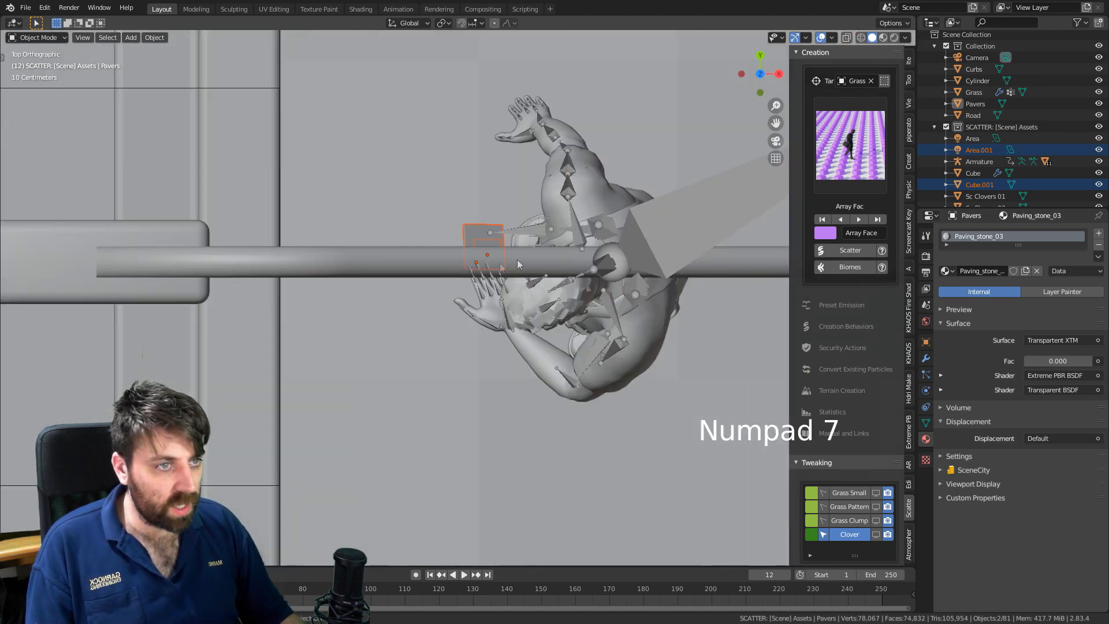
pyautogui.press('f')
pyautogui.press('g')
pyautogui.click(505, 327)
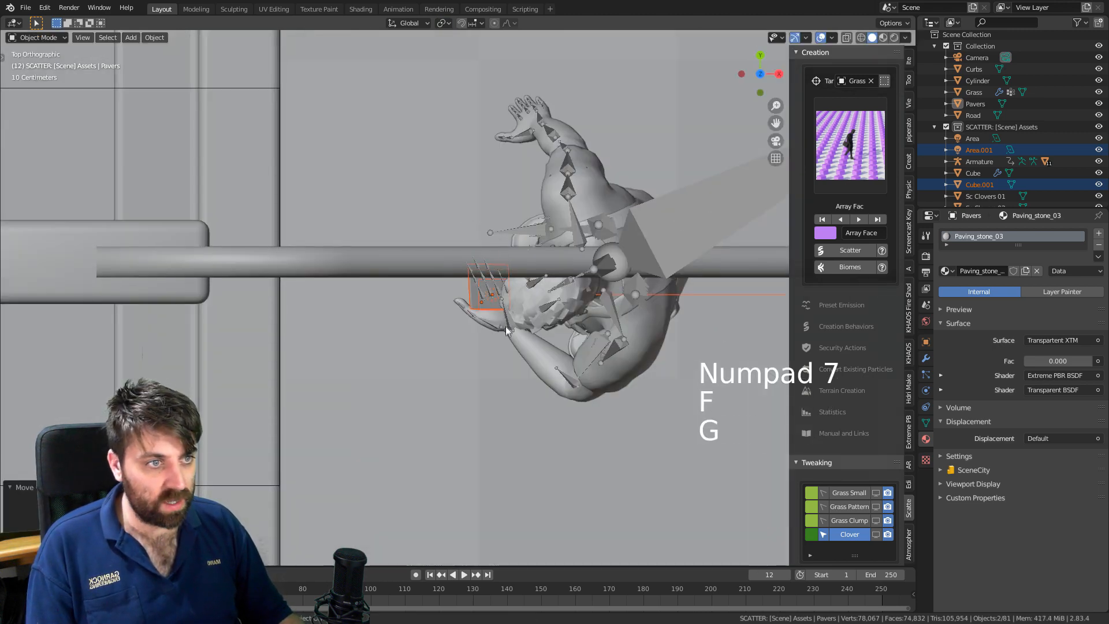
# Rotate the slab and area light together to match the hand's new orientation.
pyautogui.moveTo(505, 327); pyautogui.dragTo(615, 218, button='middle')
pyautogui.press('r')
pyautogui.click(555, 262)
pyautogui.moveTo(490, 318); pyautogui.dragTo(445, 274, button='middle')
pyautogui.scroll(-2, 477, 326)
pyautogui.keyDown('shift'); pyautogui.moveTo(489, 546); pyautogui.dragTo(427, 381, button='middle'); pyautogui.keyUp('shift')
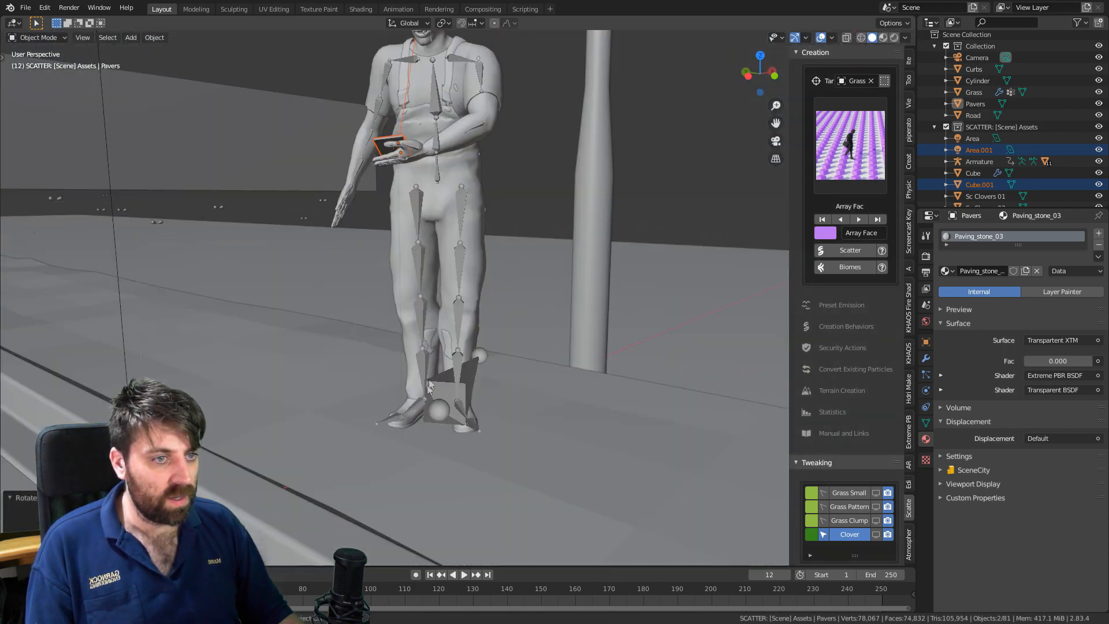
# Select the character's armature and snap the 3D cursor to its origin at the feet.
pyautogui.click(440, 417)
pyautogui.hotkey('shift', 's')
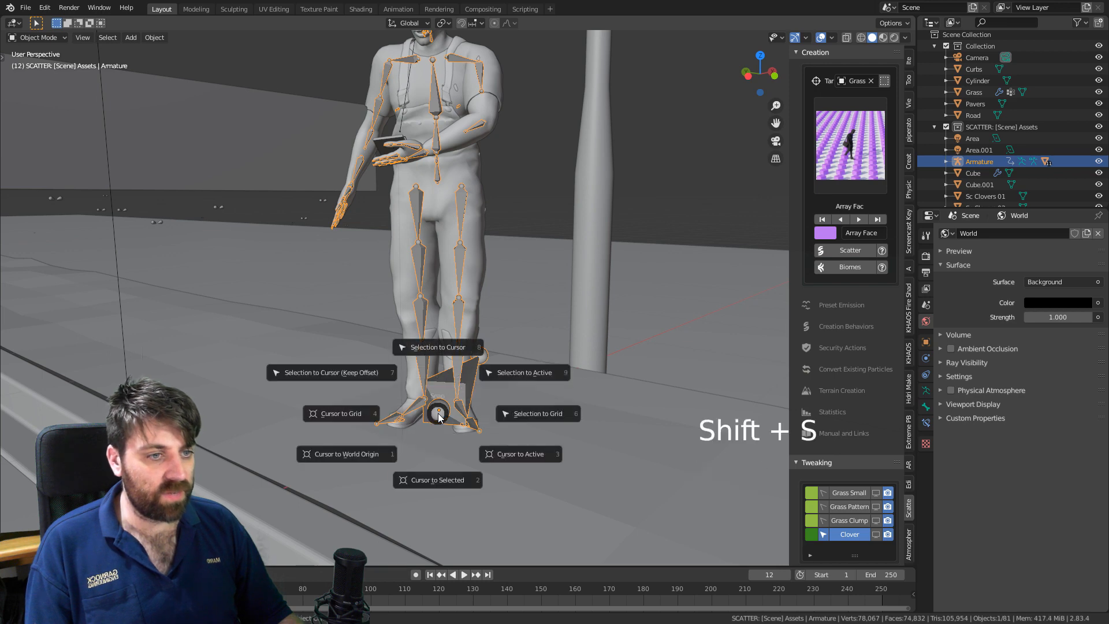
pyautogui.click(442, 485)
# Add the slab and its area light in the left hand to the armature selection.
pyautogui.scroll(1, 412, 191)
pyautogui.moveTo(414, 178); pyautogui.dragTo(415, 204, button='middle')
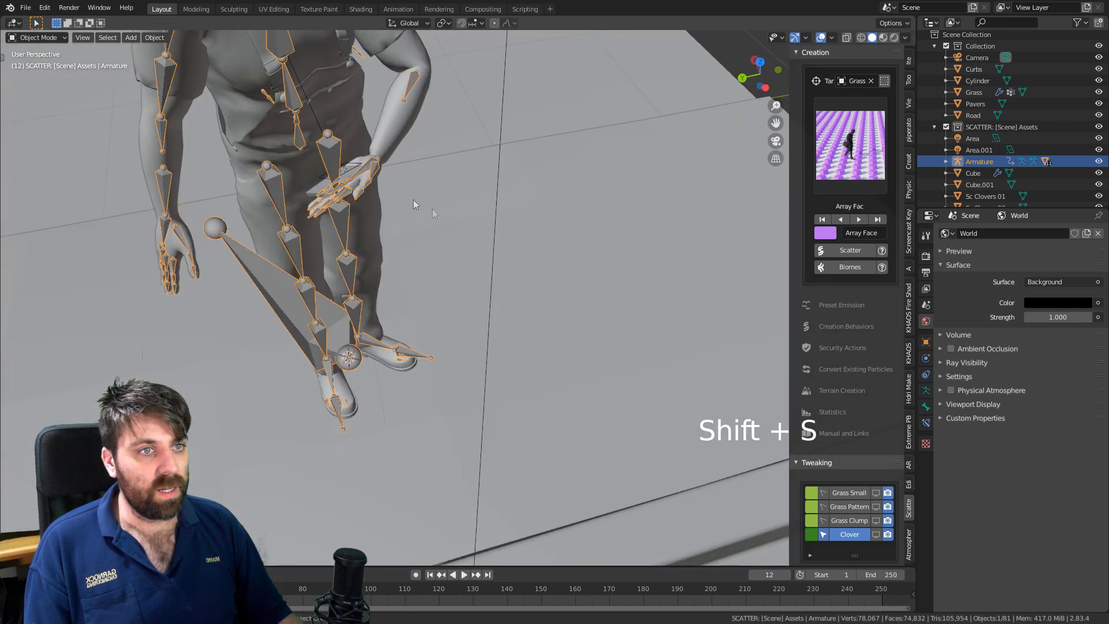
pyautogui.keyDown('shift'); pyautogui.click(345, 176); pyautogui.keyUp('shift')
pyautogui.scroll(4, 337, 172)
pyautogui.click(329, 176)
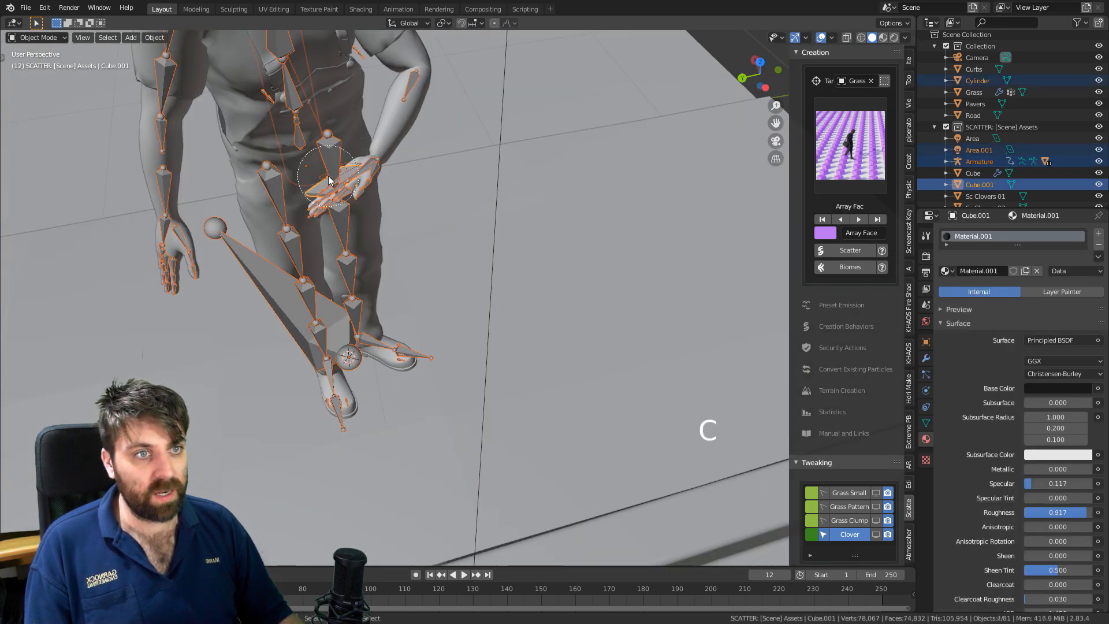
# Remove the street lamp and the grass ground from the selection, keeping the armature, slab and area light.
pyautogui.moveTo(427, 222); pyautogui.dragTo(552, 213, button='middle')
pyautogui.keyDown('shift'); pyautogui.click(621, 207); pyautogui.keyUp('shift')
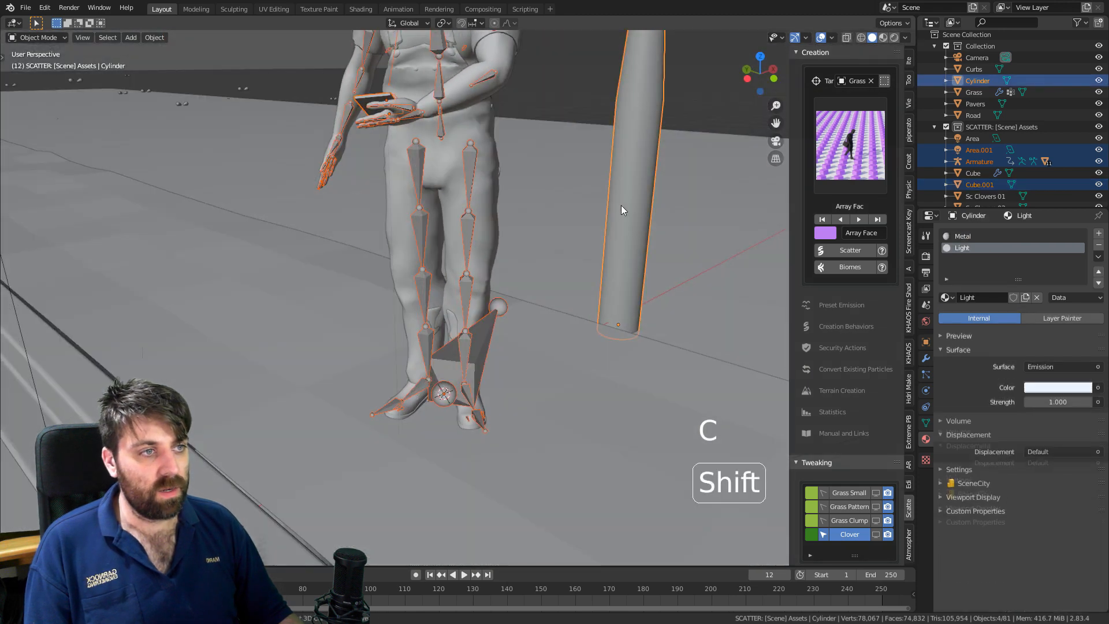
pyautogui.keyDown('shift'); pyautogui.click(622, 207); pyautogui.keyUp('shift')
pyautogui.keyDown('shift'); pyautogui.click(623, 214); pyautogui.keyUp('shift')
pyautogui.press('c')
pyautogui.scroll(-7, 618, 288)
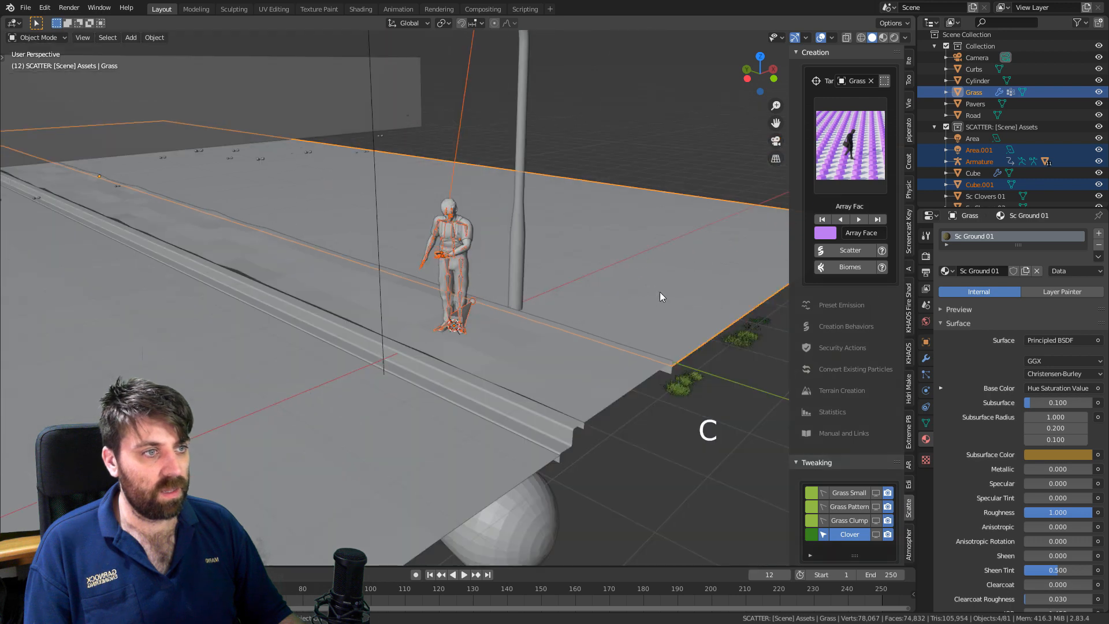
pyautogui.keyDown('shift'); pyautogui.click(661, 289); pyautogui.keyUp('shift')
# Undo the accidental overalls selection and make the armature the active object among the selected slab and area light.
pyautogui.scroll(4, 448, 225)
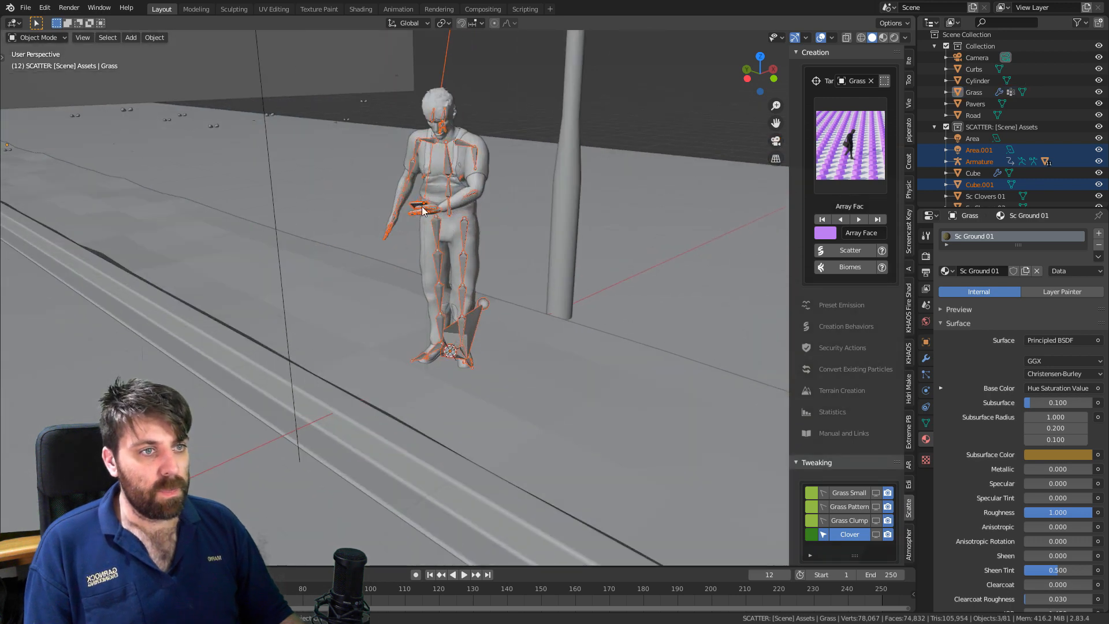
pyautogui.scroll(2, 433, 225)
pyautogui.keyDown('shift'); pyautogui.click(464, 278); pyautogui.keyUp('shift')
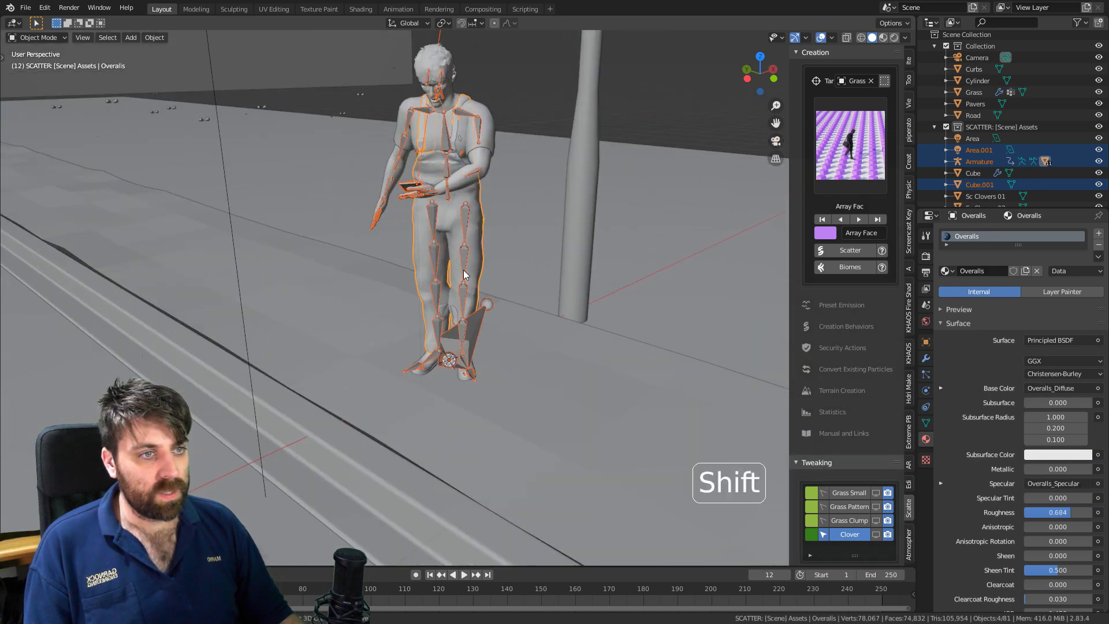
pyautogui.hotkey('ctrl', 'z')
pyautogui.keyDown('shift'); pyautogui.click(477, 328); pyautogui.keyUp('shift')
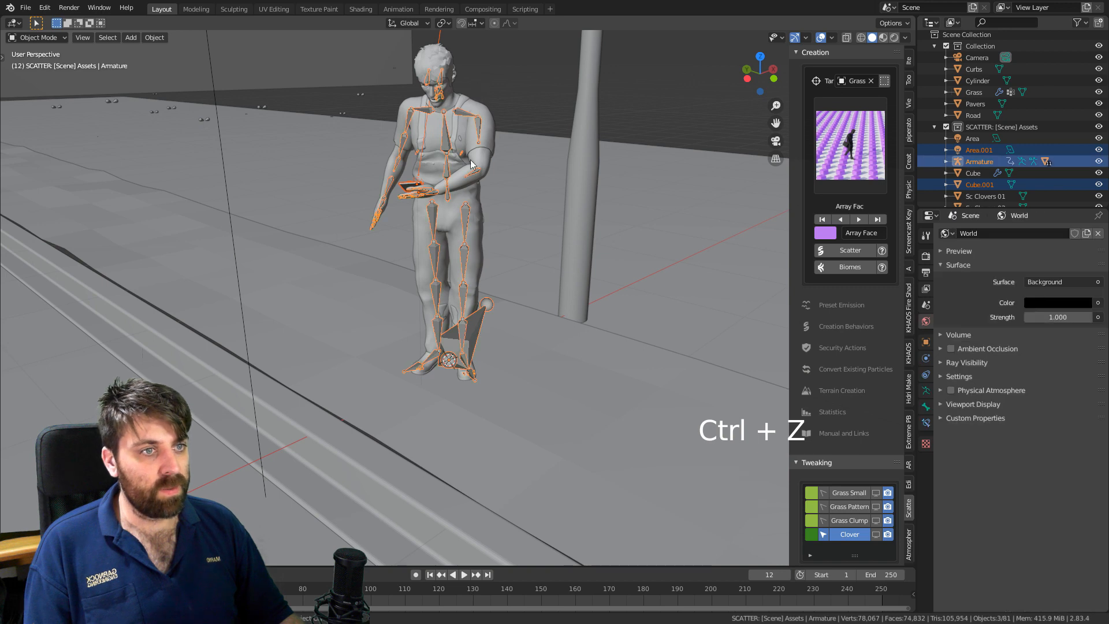
# Set the pivot to 3D Cursor and rotate the armature, slab and area light together about global Z.
pyautogui.click(443, 23)
pyautogui.click(457, 51)
pyautogui.press('r')
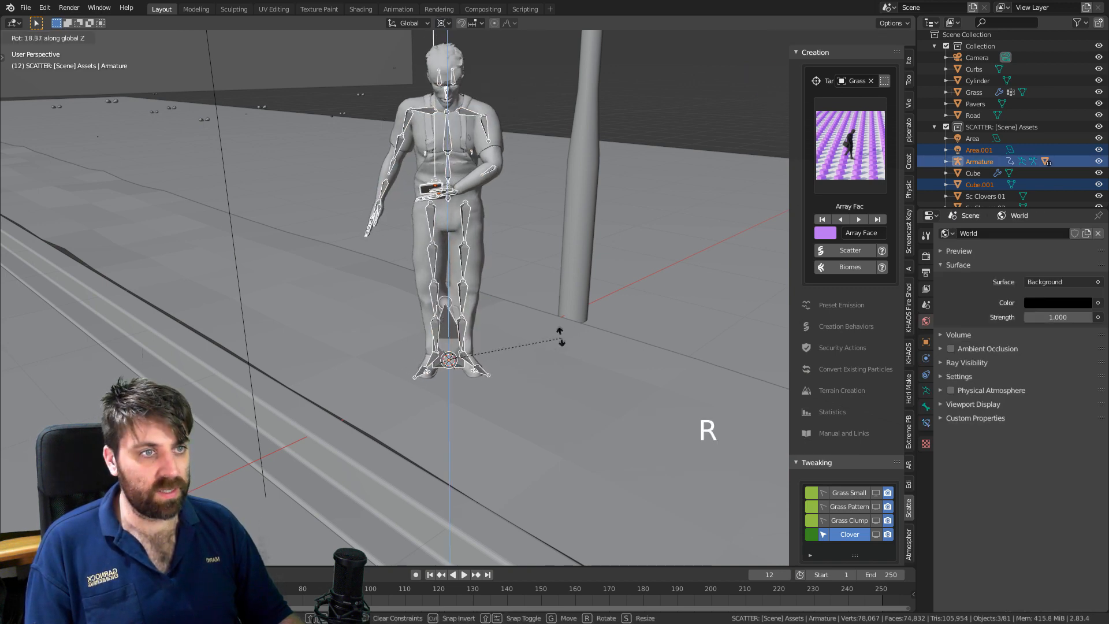
pyautogui.click(561, 328)
pyautogui.press('KP_0')
pyautogui.keyDown('shift'); pyautogui.moveTo(560, 328); pyautogui.dragTo(404, 382, button='middle'); pyautogui.keyUp('shift')
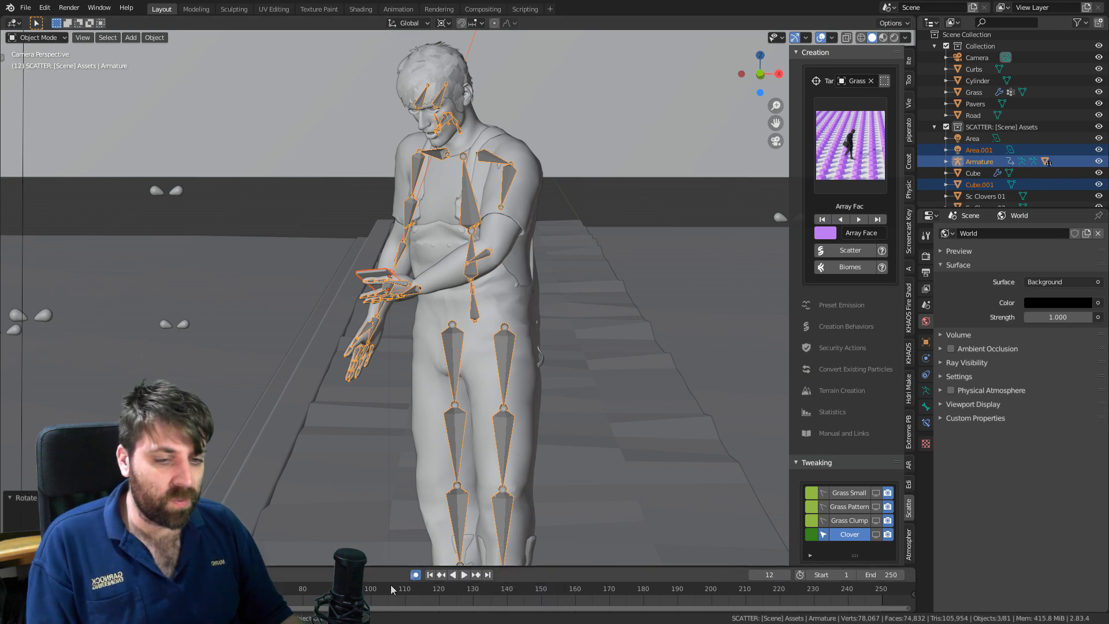
# Go to frame 1 and turn the armature, slab and area light together around the 3D cursor, checking the camera view.
pyautogui.hotkey('shift', 'Left')
pyautogui.press('space')
pyautogui.press('space')
pyautogui.moveTo(540, 349); pyautogui.dragTo(500, 392, button='middle')
pyautogui.scroll(5, 500, 396)
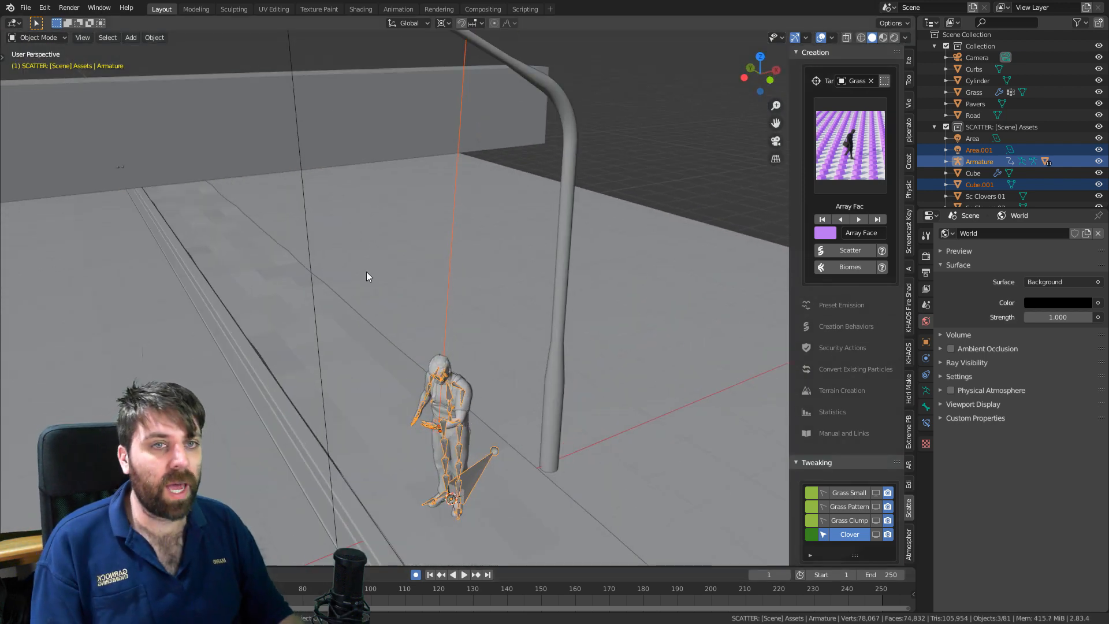
pyautogui.keyDown('shift'); pyautogui.moveTo(494, 477); pyautogui.dragTo(493, 388, button='middle'); pyautogui.keyUp('shift')
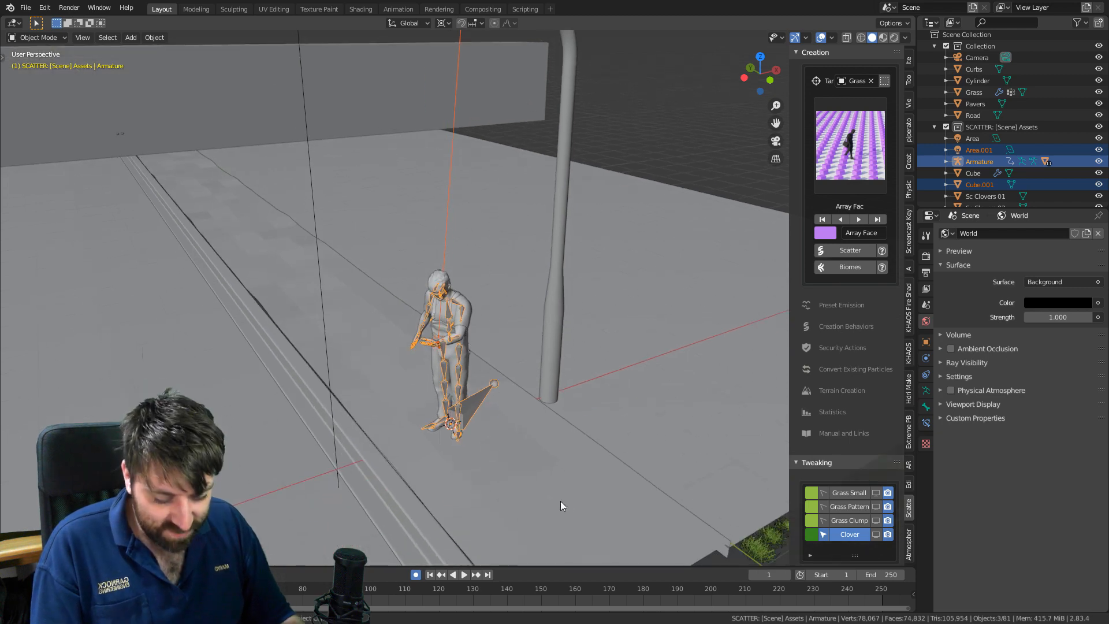
pyautogui.press('r')
pyautogui.click(575, 450)
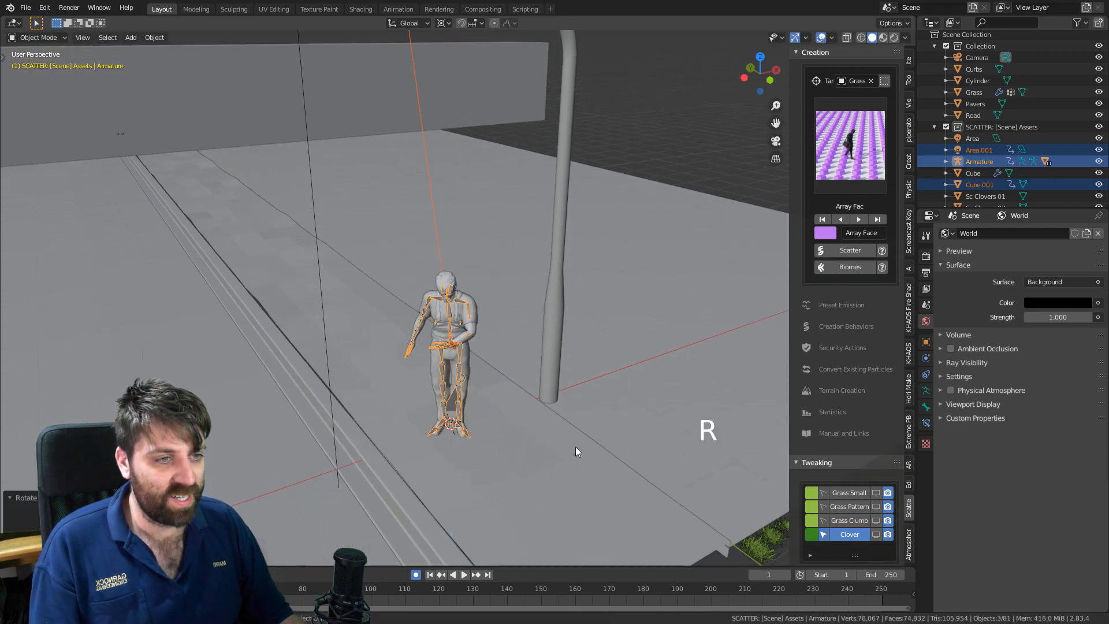
pyautogui.press('KP_0')
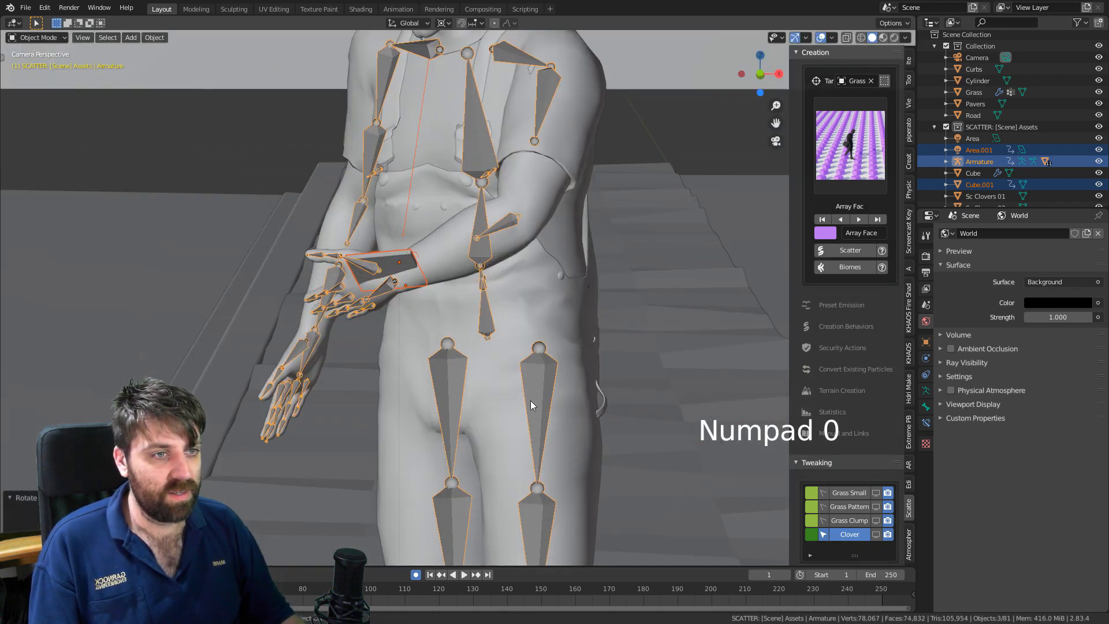
# Try to select the slab's area light among the overlapping objects at the left hand, and look for it in the object list.
pyautogui.click(391, 261)
pyautogui.moveTo(393, 266); pyautogui.dragTo(429, 472, button='middle')
pyautogui.scroll(5, 492, 370)
pyautogui.scroll(3, 475, 428)
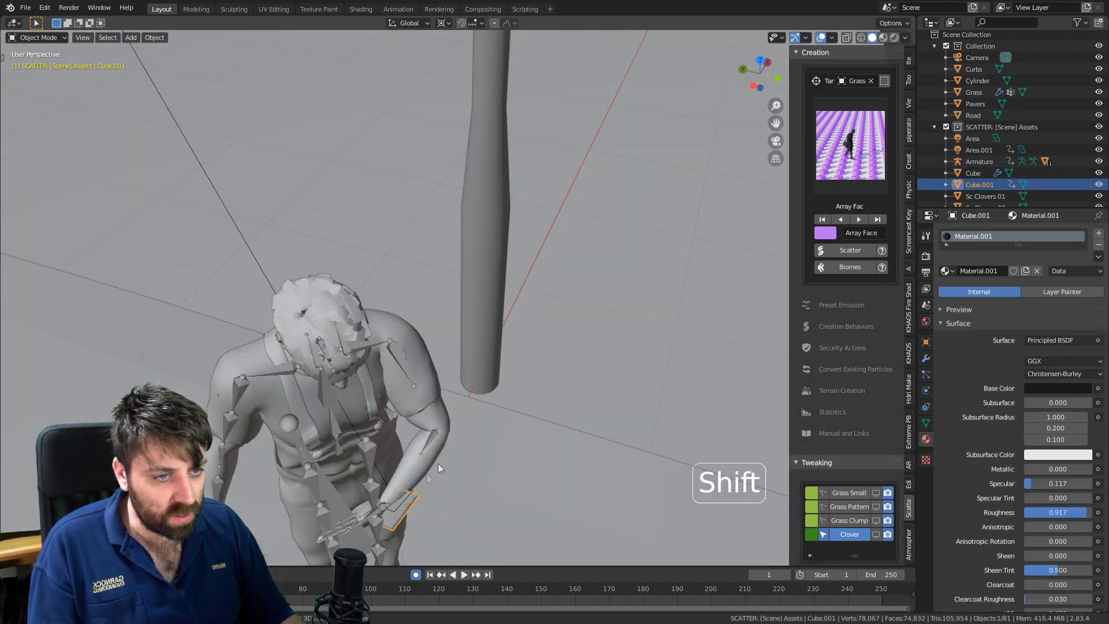
pyautogui.click(400, 503)
pyautogui.click(400, 503)
pyautogui.click(395, 511)
pyautogui.click(395, 511)
pyautogui.click(395, 511)
pyautogui.click(381, 473)
pyautogui.click(383, 474)
pyautogui.click(383, 475)
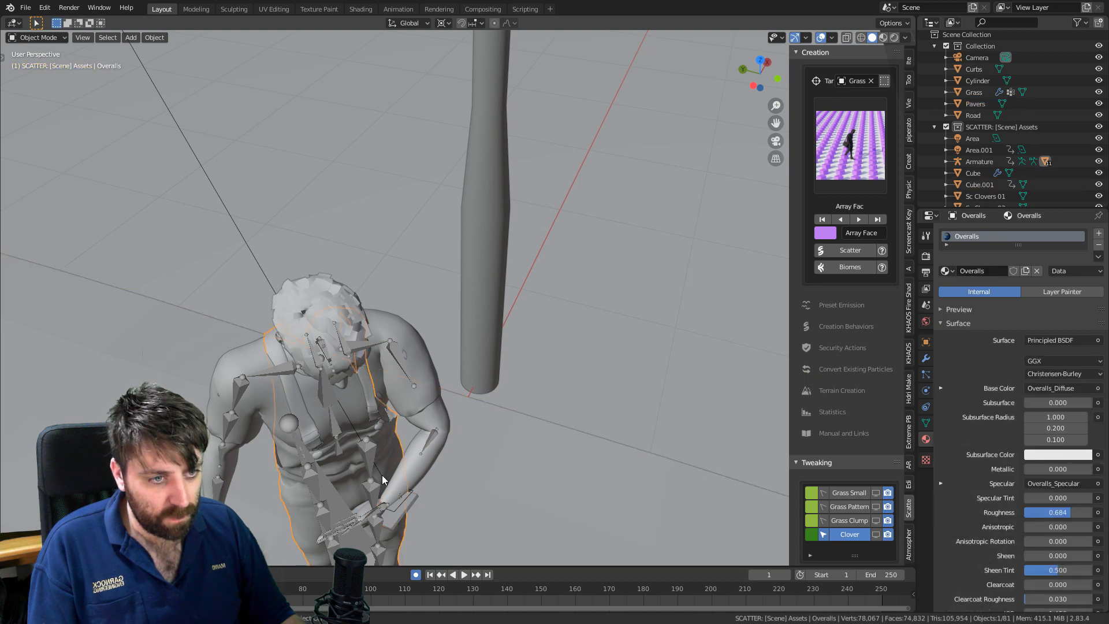
pyautogui.click(383, 475)
pyautogui.keyDown('shift'); pyautogui.moveTo(382, 475); pyautogui.dragTo(448, 445, button='middle'); pyautogui.keyUp('shift')
pyautogui.scroll(1, 448, 445)
pyautogui.scroll(-5, 953, 150)
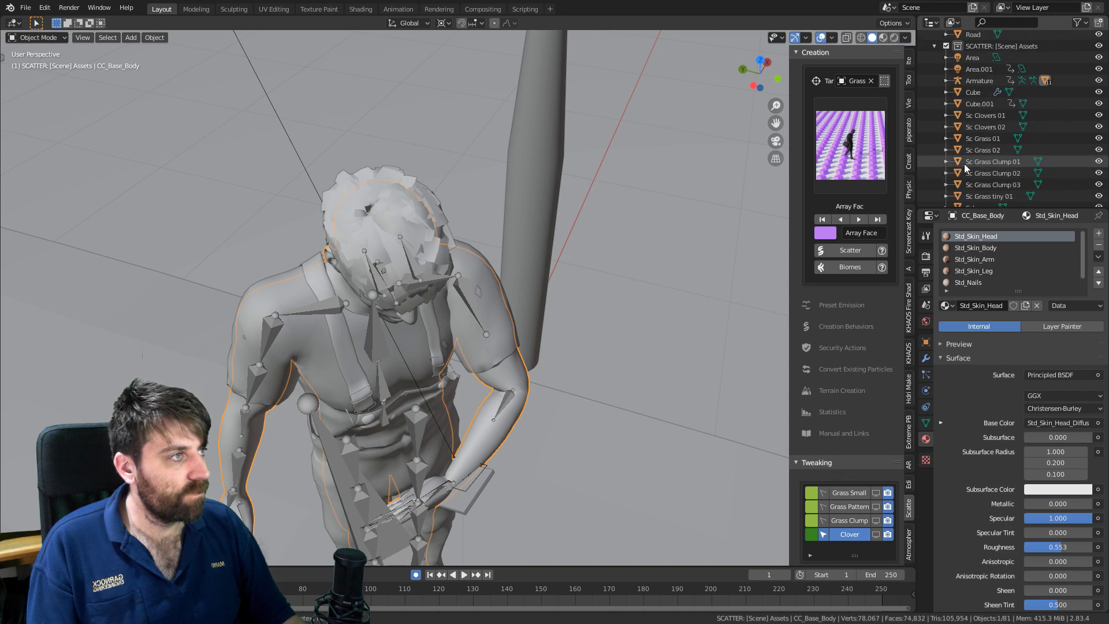
pyautogui.scroll(-5, 965, 164)
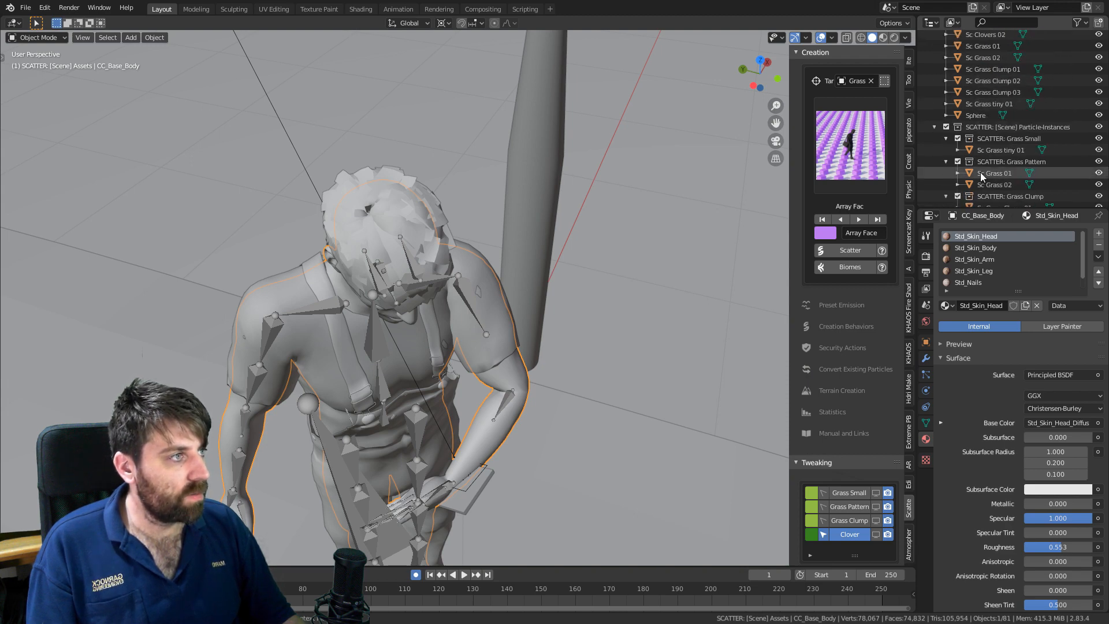
pyautogui.scroll(-3, 977, 172)
pyautogui.scroll(6, 969, 171)
# Select the blue area light above the slab, then add the slab to the selection.
pyautogui.click(471, 490)
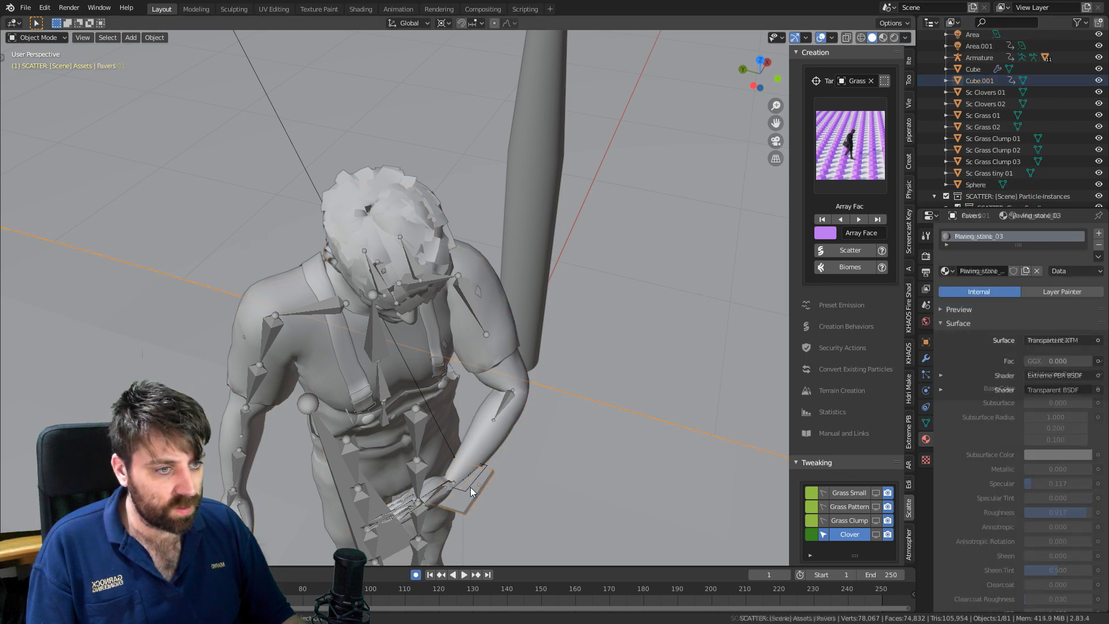
pyautogui.click(459, 468)
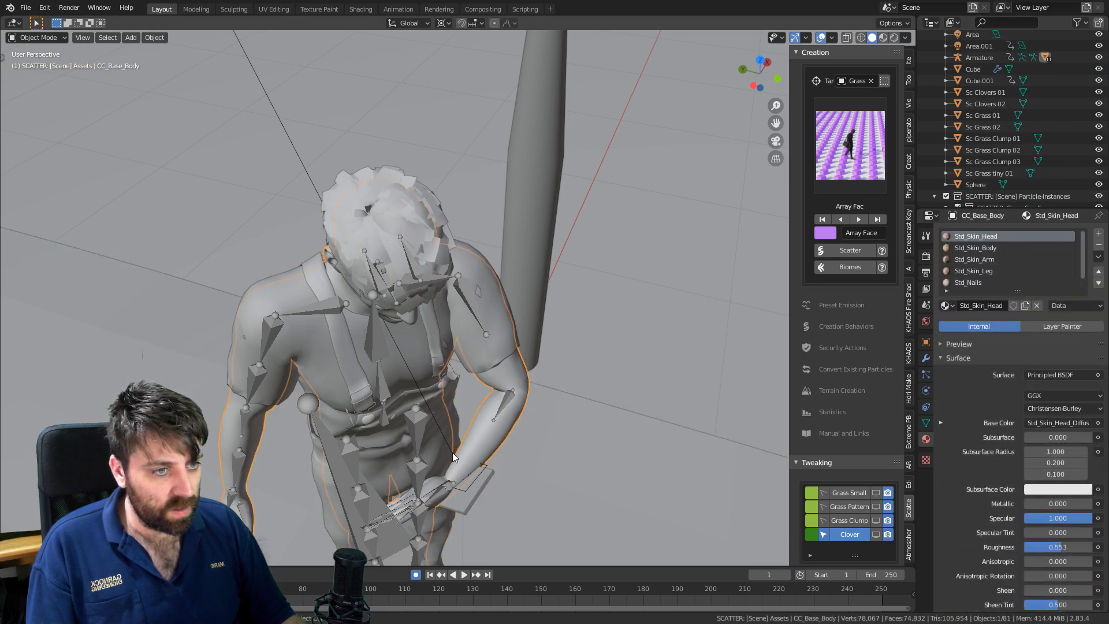
pyautogui.click(452, 452)
pyautogui.click(453, 453)
pyautogui.click(453, 452)
pyautogui.click(453, 453)
pyautogui.click(450, 448)
pyautogui.click(450, 448)
pyautogui.click(449, 449)
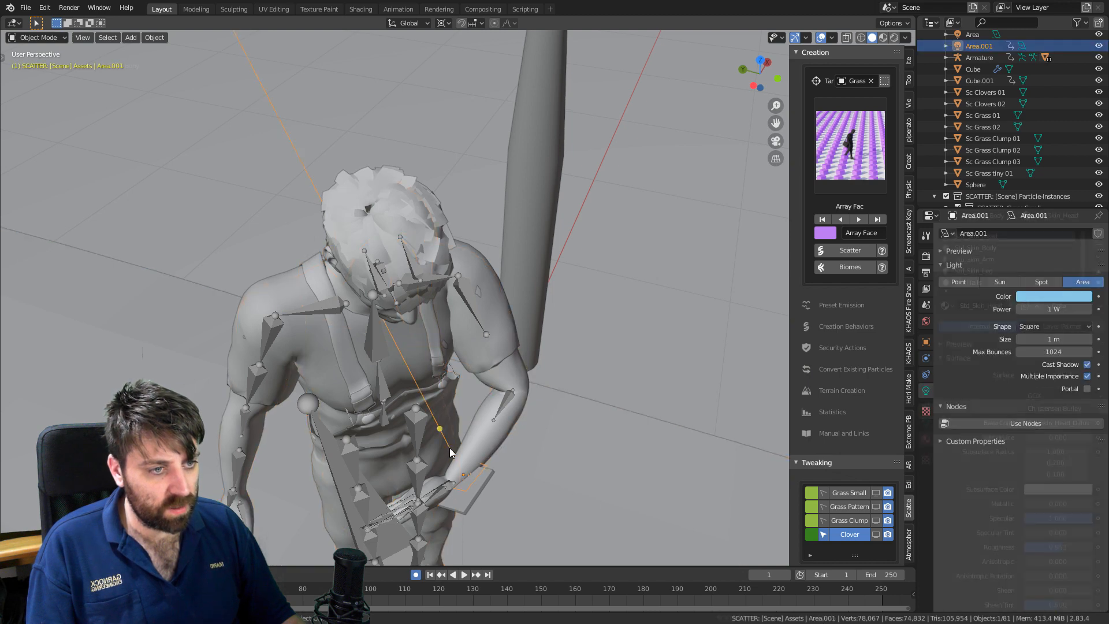
pyautogui.keyDown('shift'); pyautogui.click(463, 503); pyautogui.keyUp('shift')
# Move the slab and area light from the left wrist toward the open palm.
pyautogui.moveTo(463, 502); pyautogui.dragTo(586, 490, button='middle')
pyautogui.press('g')
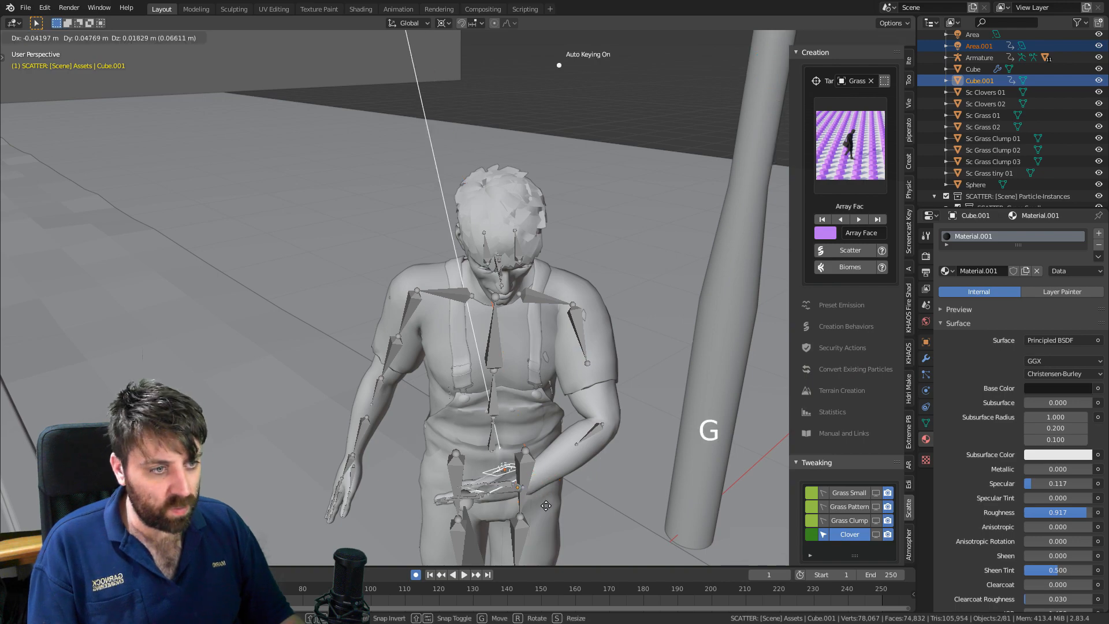
pyautogui.click(550, 507)
# Rotate the slab and area light together, viewed from over the shoulder, to match the left hand's angle.
pyautogui.moveTo(550, 506); pyautogui.dragTo(511, 466, button='middle')
pyautogui.scroll(-1, 510, 466)
pyautogui.moveTo(217, 444); pyautogui.dragTo(255, 466, button='middle')
pyautogui.moveTo(256, 467); pyautogui.dragTo(355, 341, button='middle')
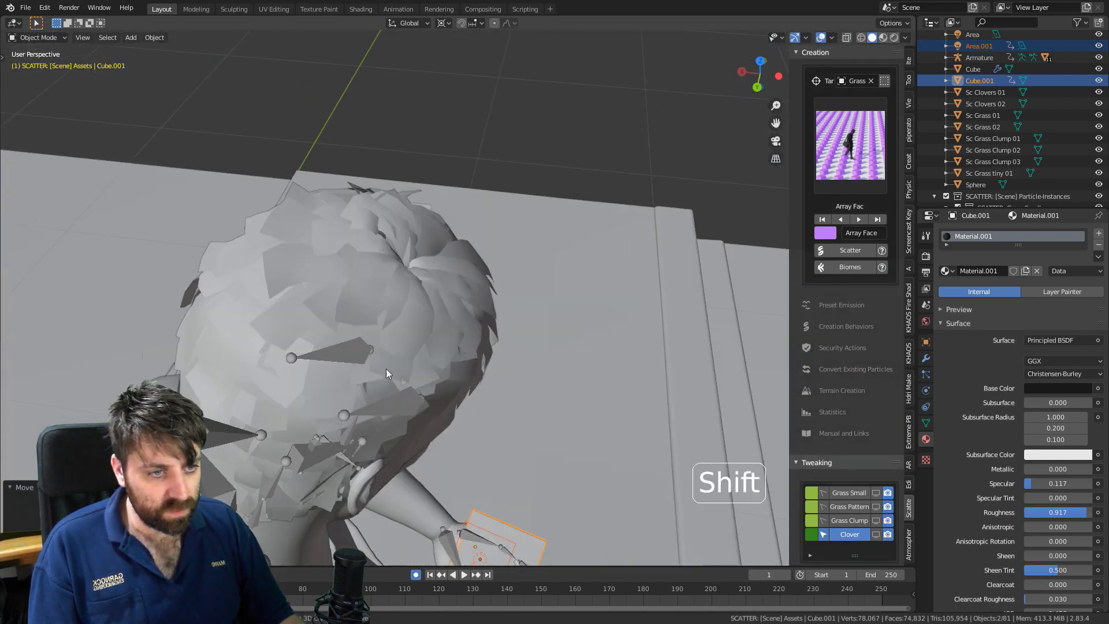
pyautogui.press('KP_Decimal')
pyautogui.press('r')
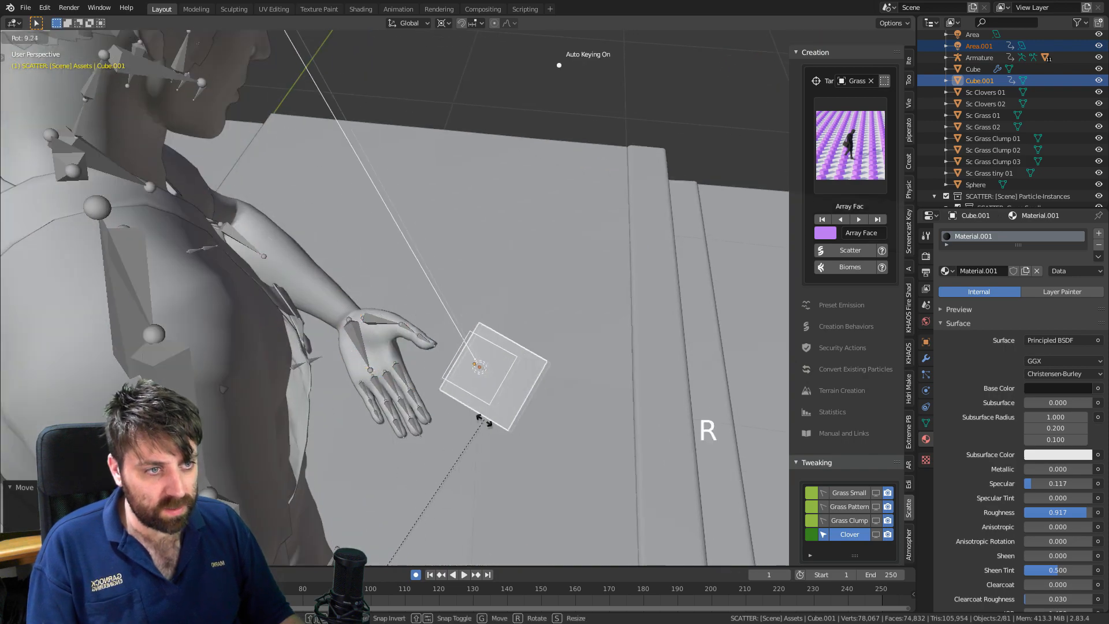
pyautogui.click(564, 455)
# Move the slab and area light onto the left palm and check the placement through the camera.
pyautogui.press('g')
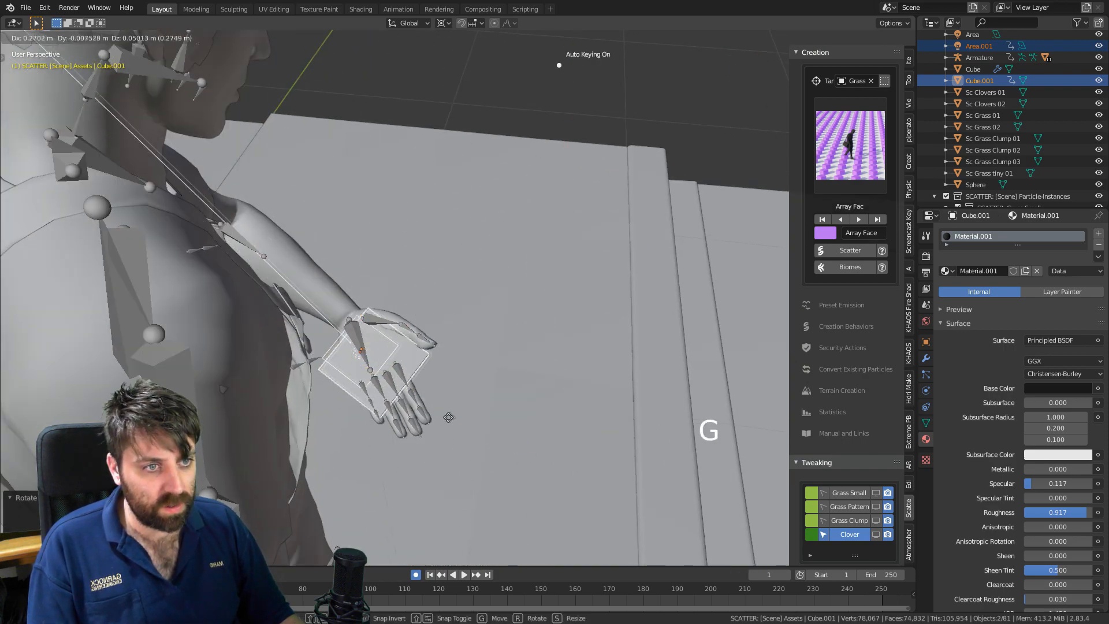
pyautogui.click(445, 420)
pyautogui.moveTo(446, 420); pyautogui.dragTo(359, 289, button='middle')
pyautogui.press('KP_0')
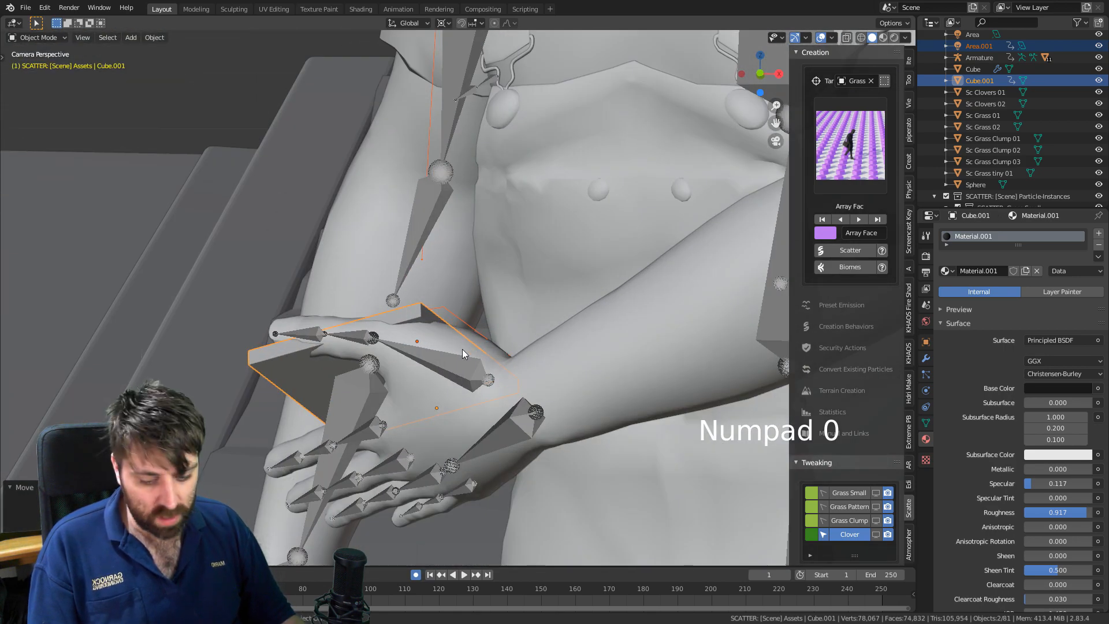
# Nudge the slab and area light into the left hand, including a shift of about 0.03 m along local X.
pyautogui.press('g')
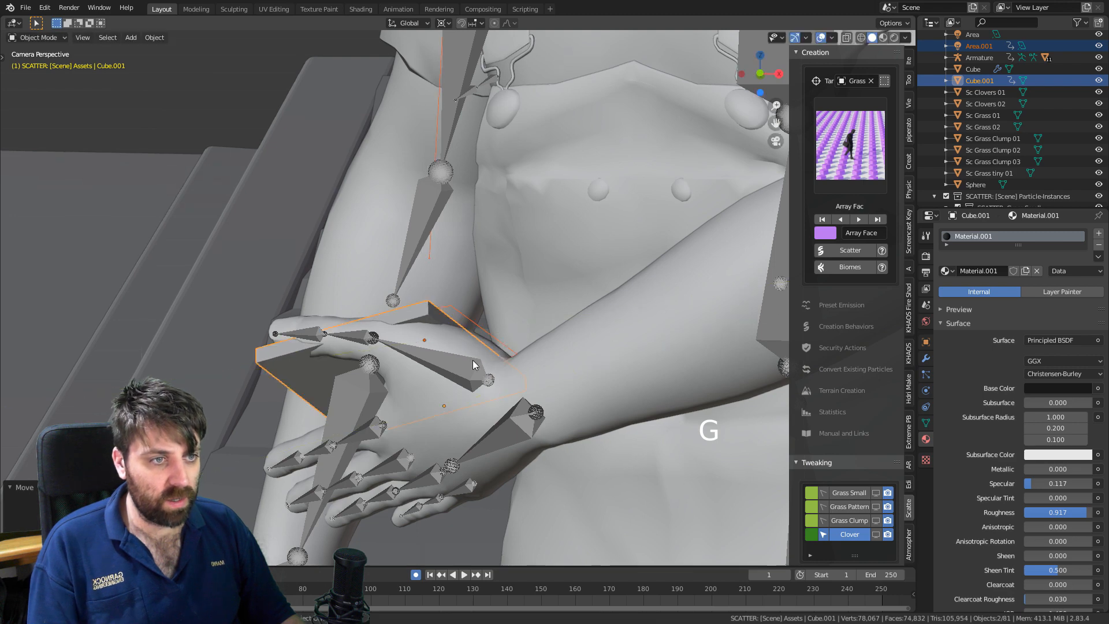
pyautogui.press('g')
pyautogui.press('x')
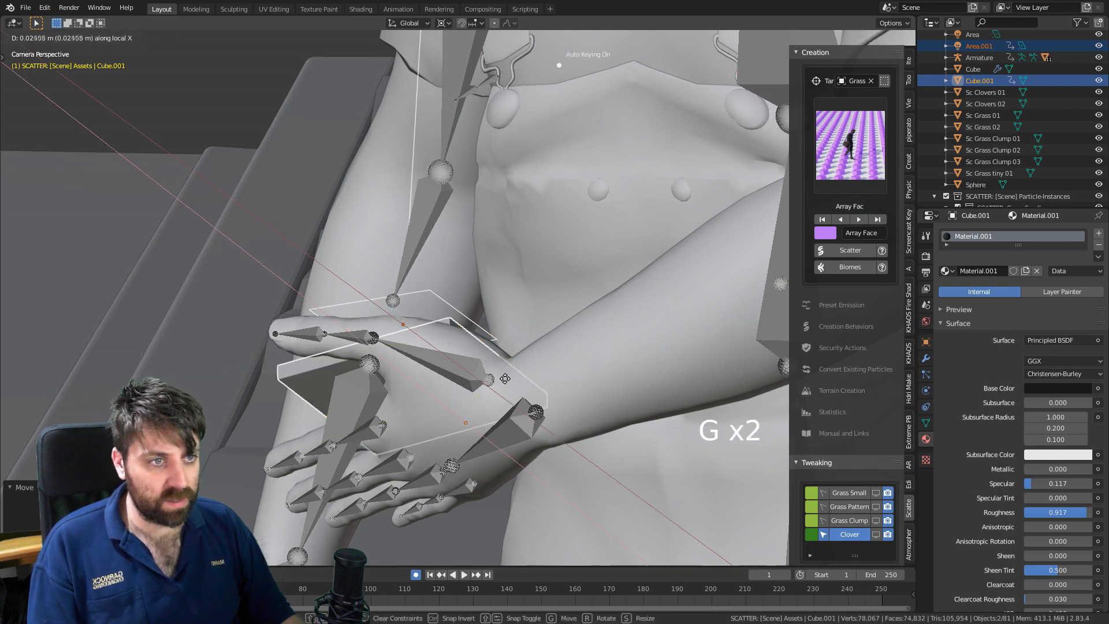
pyautogui.click(507, 379)
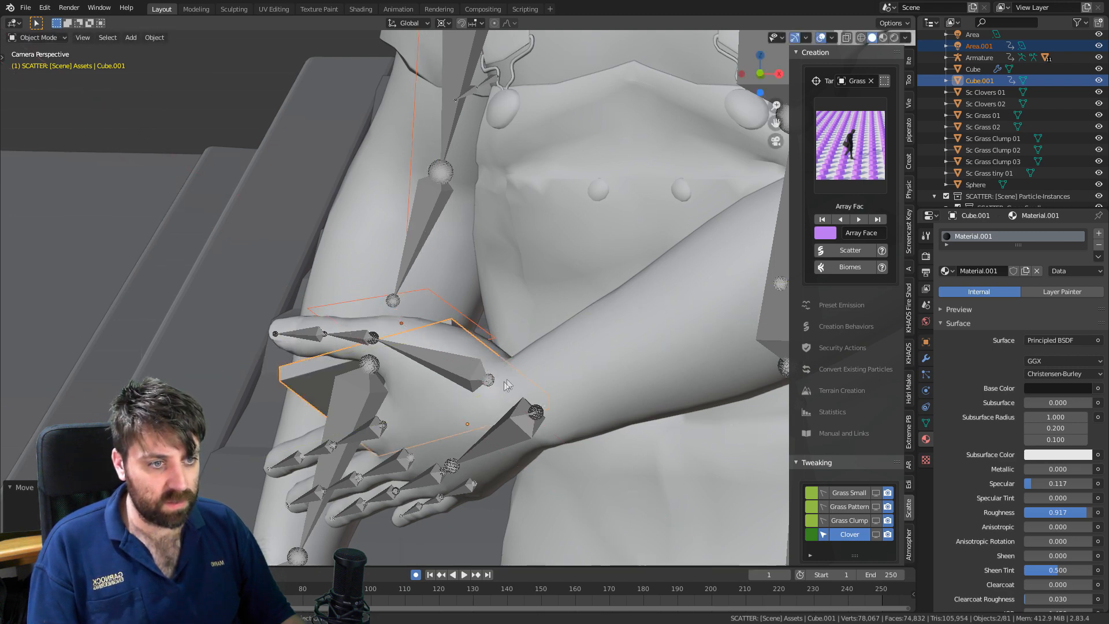
# Select the character's armature and switch it to Pose Mode.
pyautogui.keyDown('shift'); pyautogui.moveTo(385, 451); pyautogui.dragTo(437, 336, button='middle'); pyautogui.keyUp('shift')
pyautogui.click(439, 313)
pyautogui.click(431, 324)
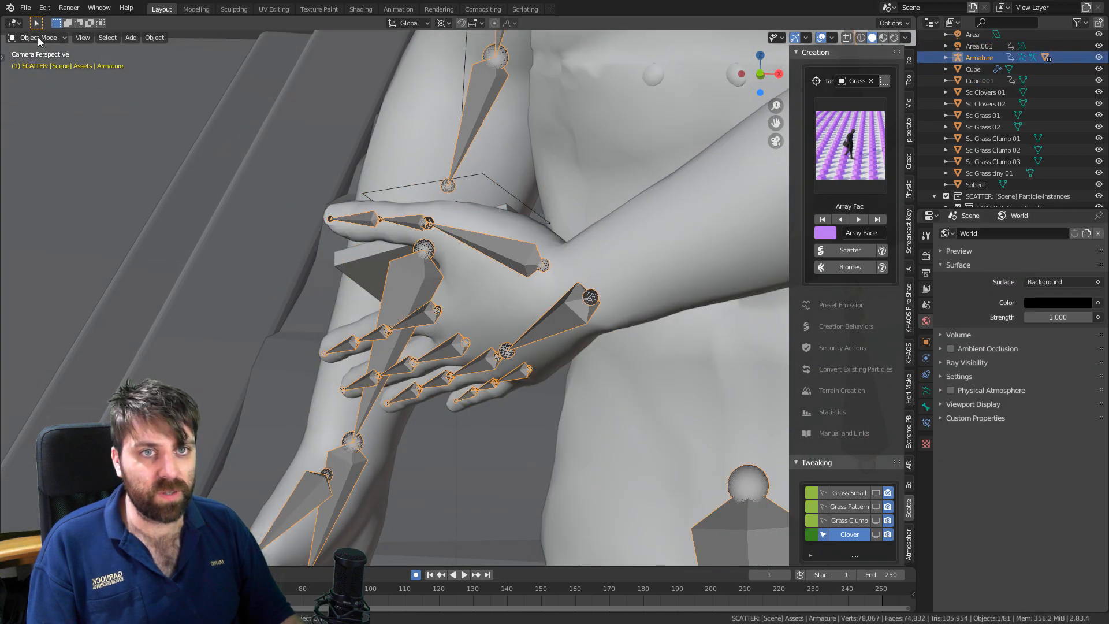
pyautogui.click(48, 80)
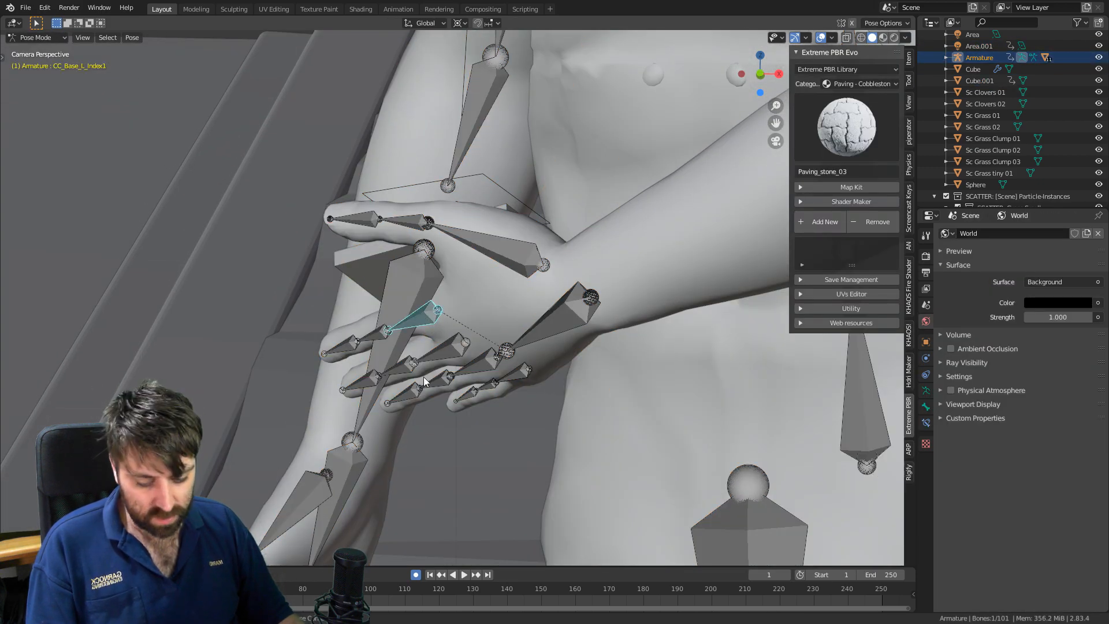
# Select all twelve bones of the four left-hand fingers, leaving out the thumb.
pyautogui.scroll(-5, 441, 383)
pyautogui.moveTo(429, 377); pyautogui.dragTo(516, 443, button='middle')
pyautogui.scroll(8, 501, 408)
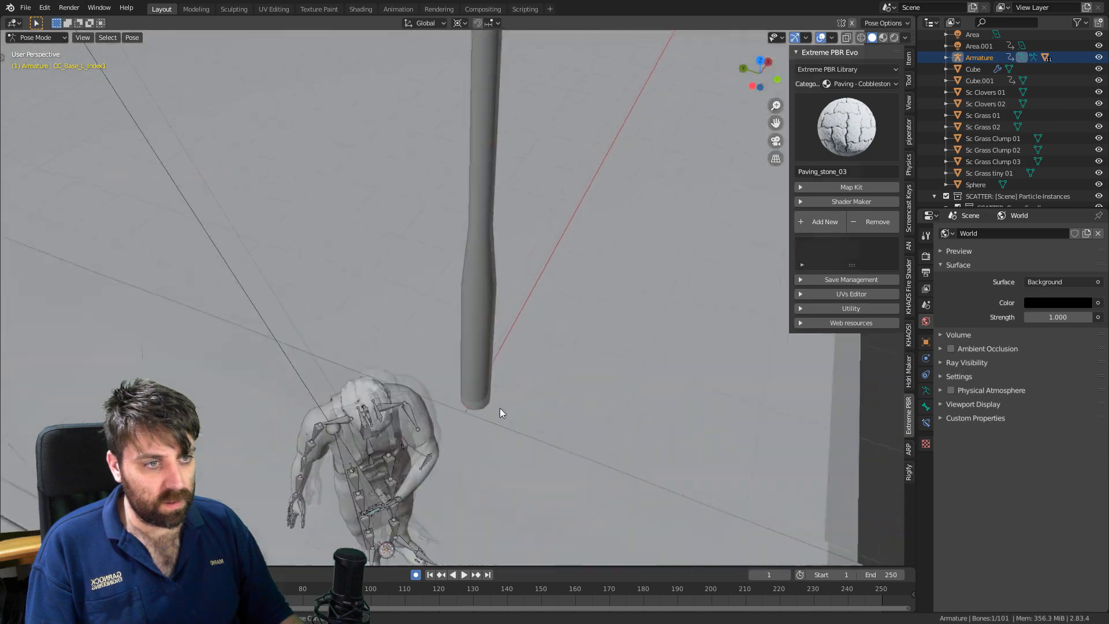
pyautogui.press('KP_Decimal')
pyautogui.moveTo(466, 333); pyautogui.dragTo(483, 300, button='middle')
pyautogui.press('c')
pyautogui.click(434, 338)
pyautogui.moveTo(619, 361); pyautogui.dragTo(557, 349, button='middle')
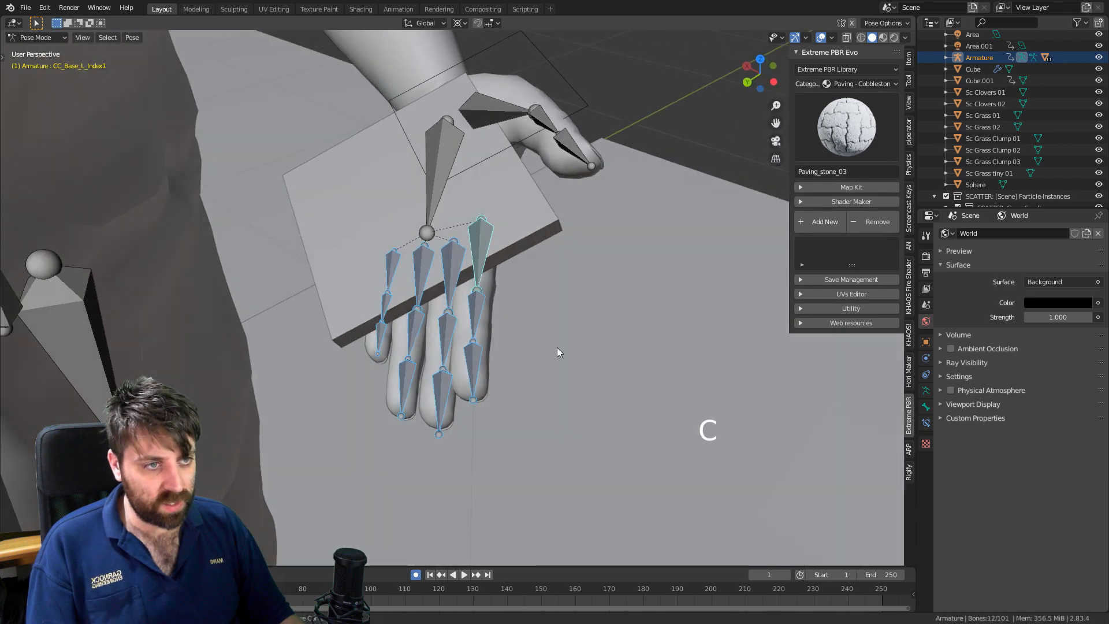
pyautogui.press('s')
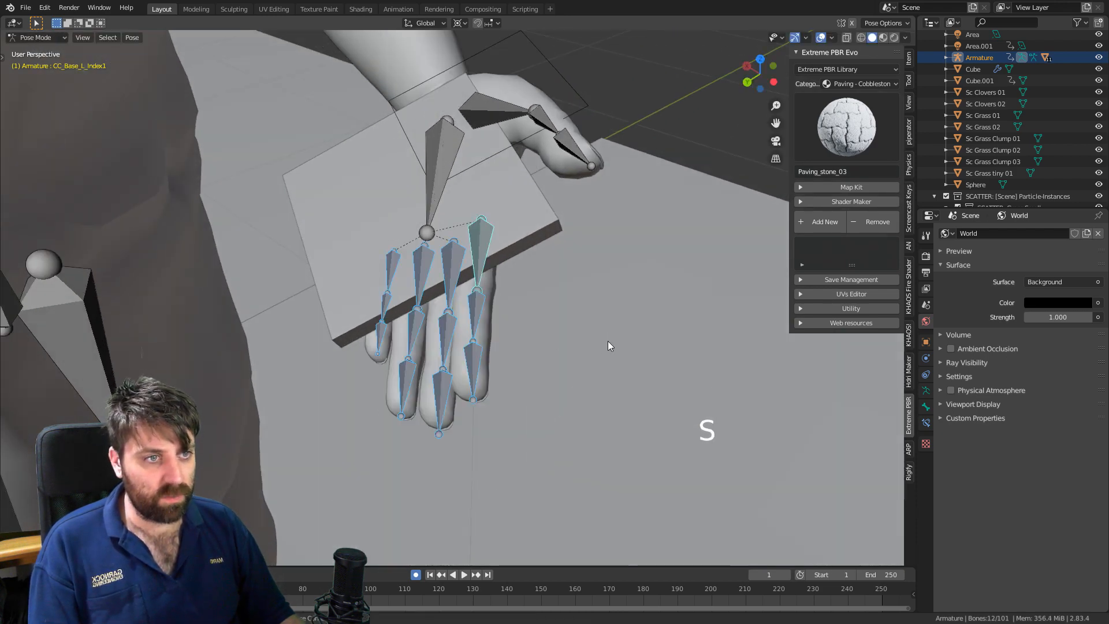
pyautogui.press('r')
pyautogui.press('z')
pyautogui.press('z')
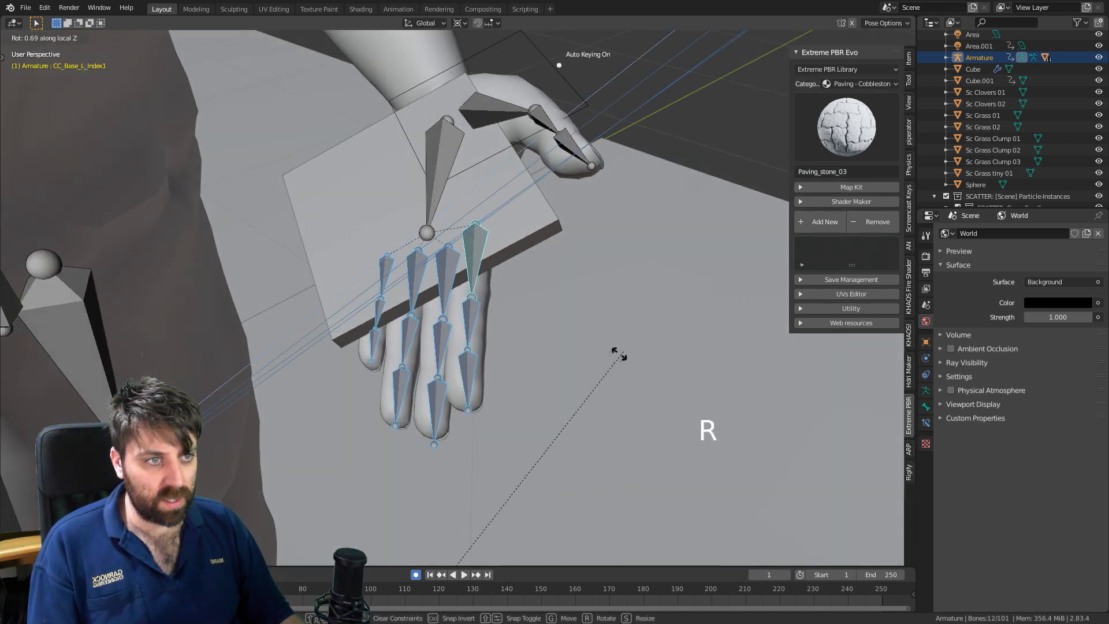
pyautogui.rightClick(612, 337)
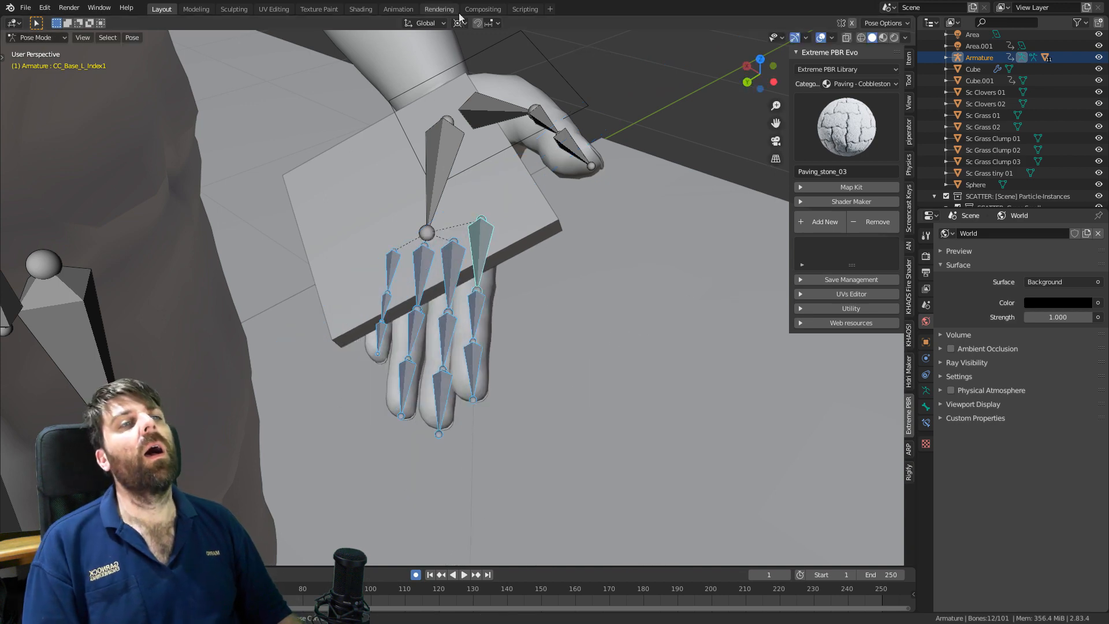
# Set the pivot point to Individual Origins and curl the selected left-hand finger bones by about -12° around local Z.
pyautogui.click(461, 23)
pyautogui.click(478, 62)
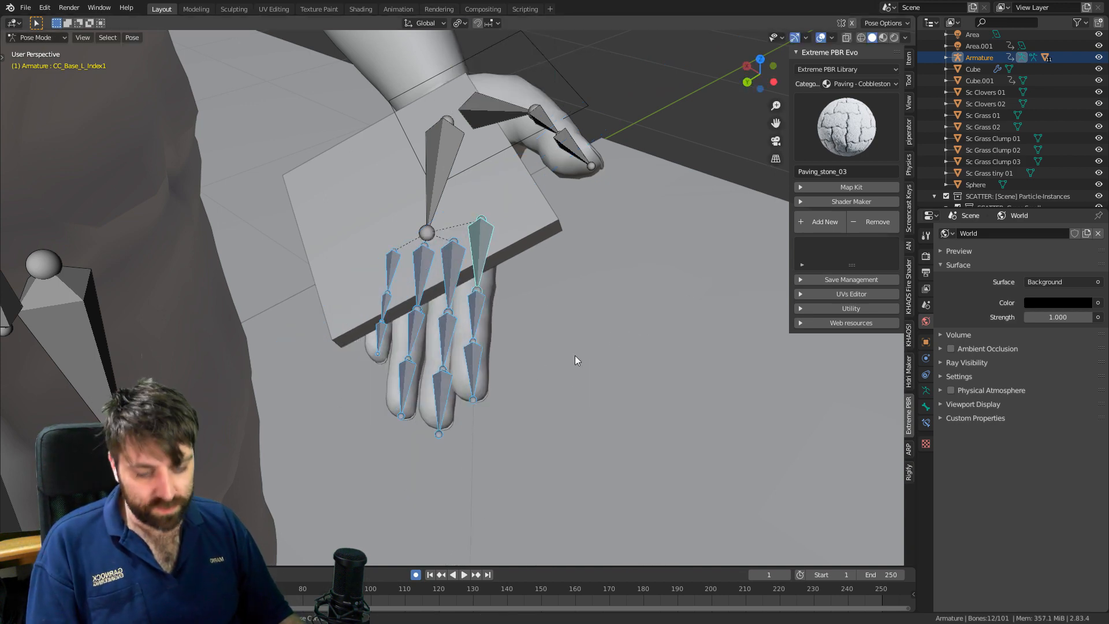
pyautogui.press('z')
pyautogui.press('z')
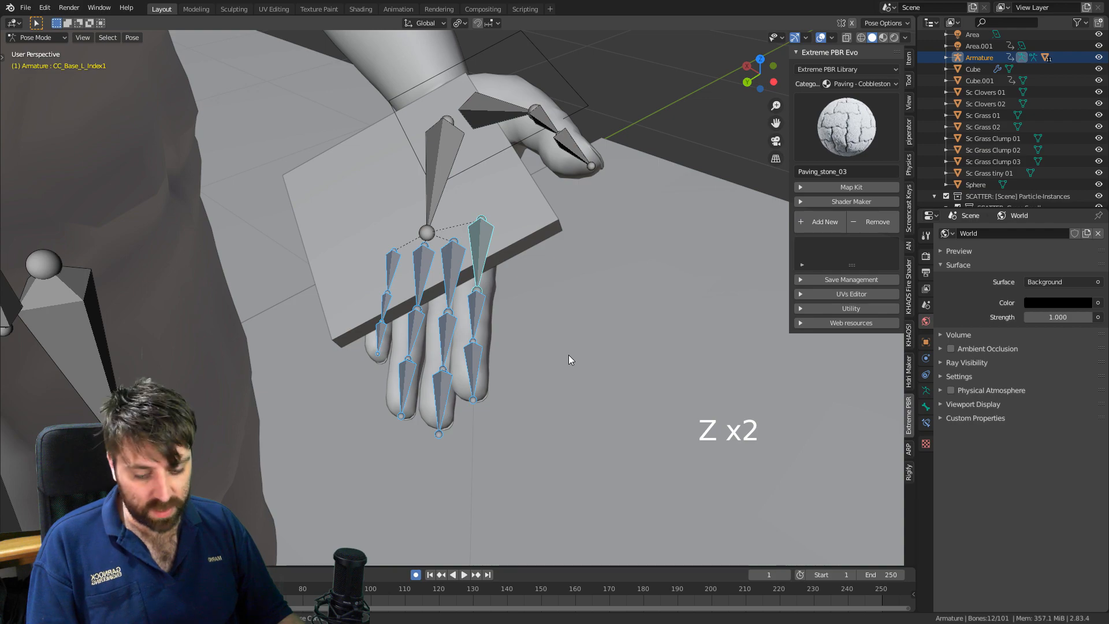
pyautogui.press('r')
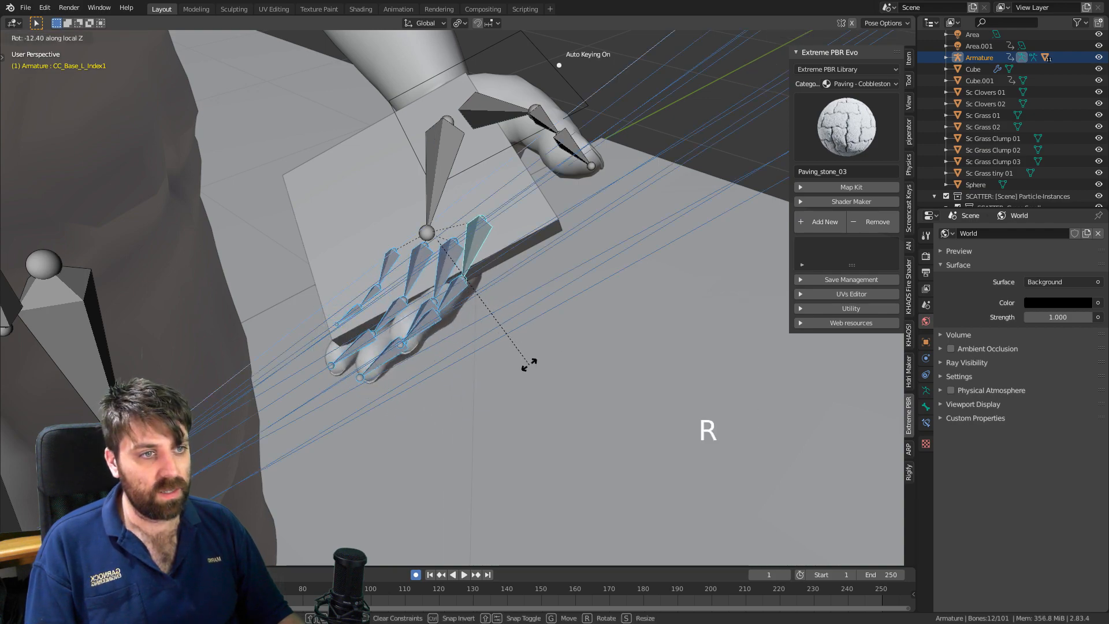
pyautogui.click(529, 366)
# Select all twelve bones of the four right-hand fingers and curl them slightly by rotating around local Z.
pyautogui.scroll(-3, 483, 335)
pyautogui.moveTo(483, 335); pyautogui.dragTo(509, 301, button='middle')
pyautogui.scroll(-3, 474, 242)
pyautogui.scroll(-2, 494, 300)
pyautogui.click(393, 333)
pyautogui.moveTo(406, 342); pyautogui.dragTo(332, 335, button='middle')
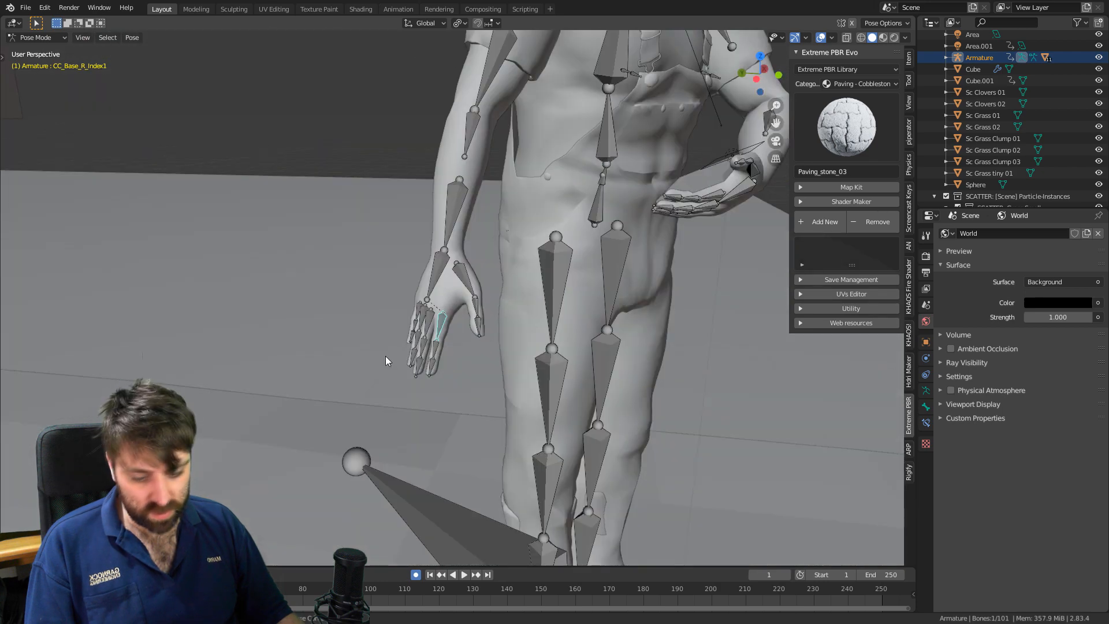
pyautogui.moveTo(376, 371); pyautogui.dragTo(372, 368)
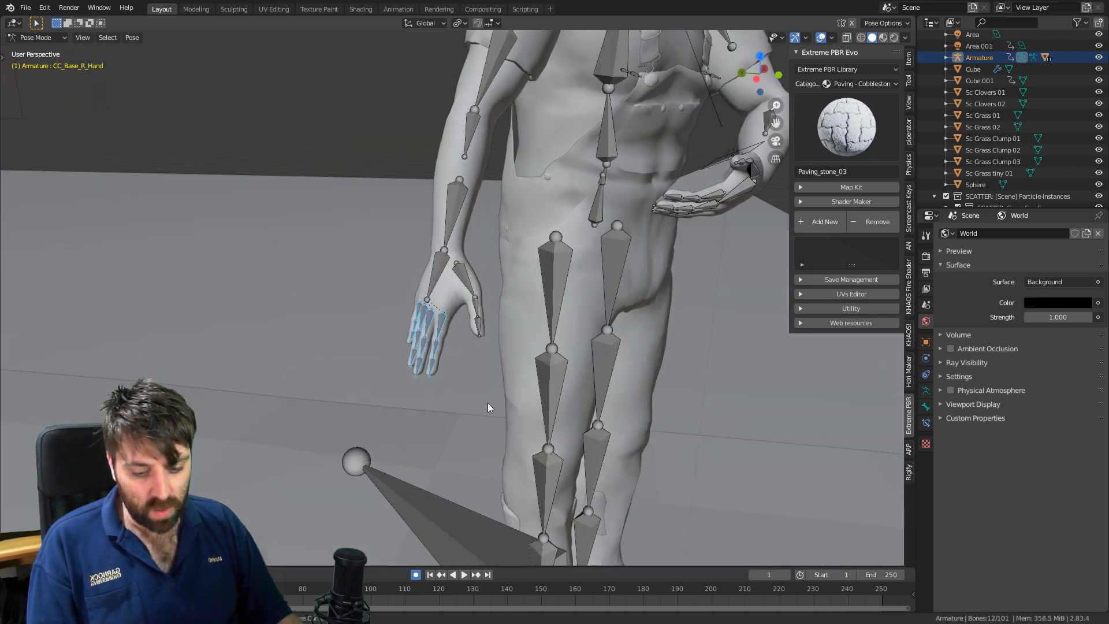
pyautogui.press('r')
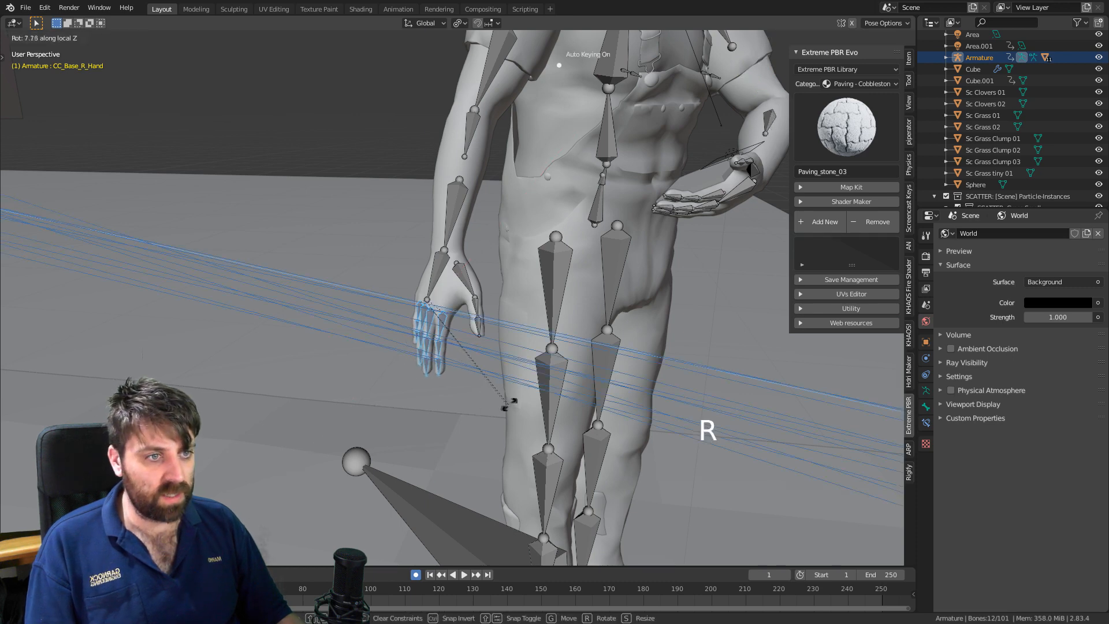
pyautogui.click(544, 364)
# Select the three right thumb bones and rotate them into a relaxed pose, including a turn around local X.
pyautogui.click(467, 283)
pyautogui.moveTo(456, 323); pyautogui.dragTo(497, 364, button='middle')
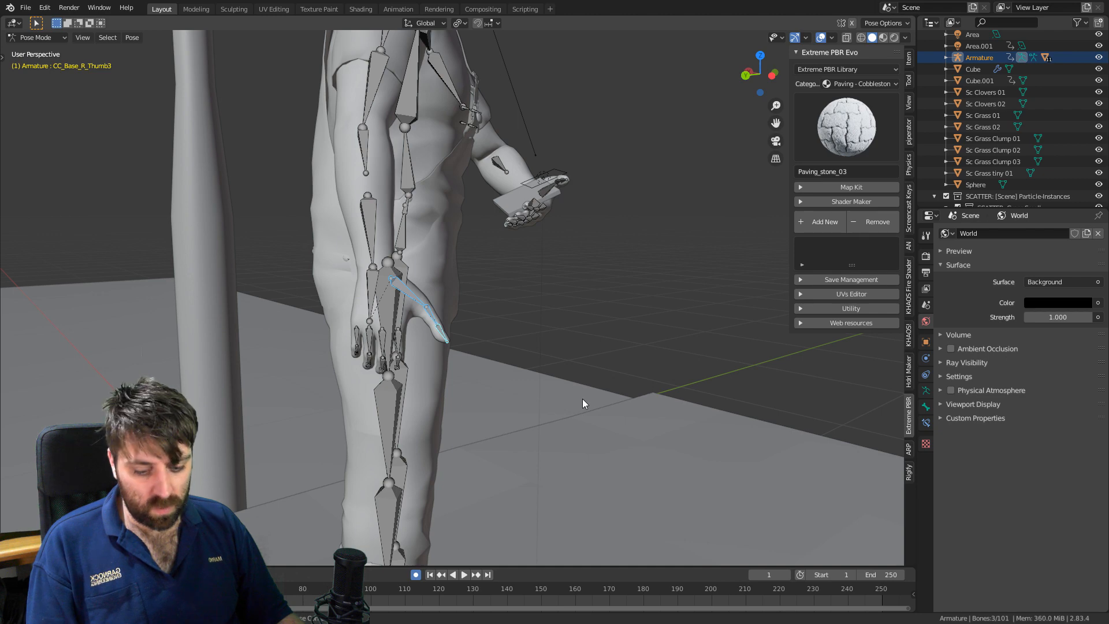
pyautogui.press('r')
pyautogui.click(524, 437)
pyautogui.moveTo(523, 434); pyautogui.dragTo(490, 407, button='middle')
pyautogui.press('r')
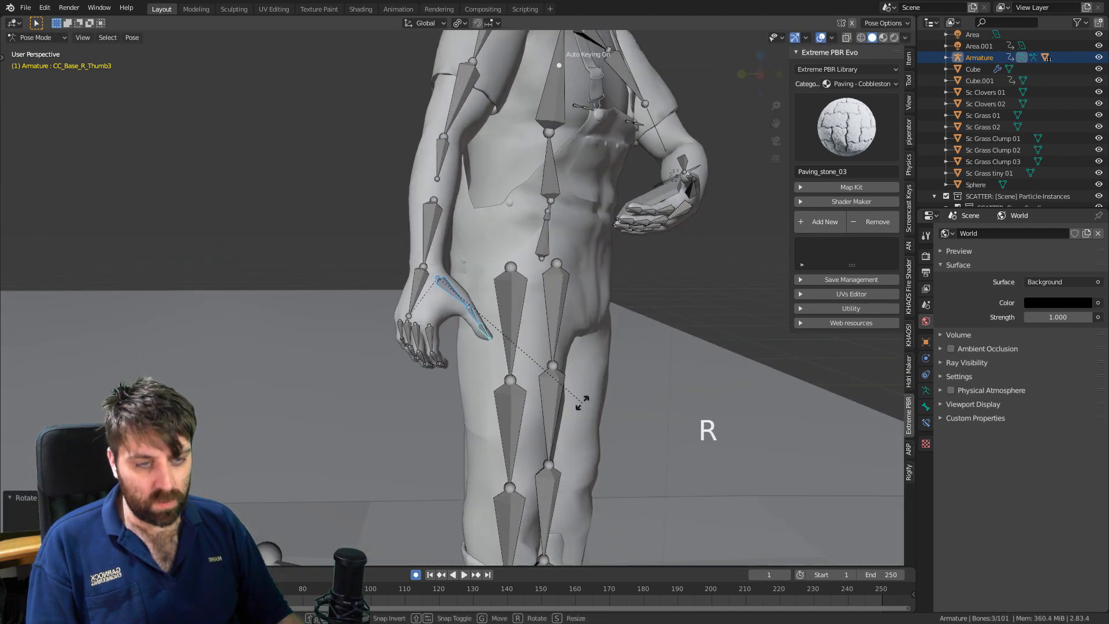
pyautogui.press('x')
pyautogui.press('x')
pyautogui.click(536, 425)
pyautogui.moveTo(535, 425); pyautogui.dragTo(430, 388, button='middle')
pyautogui.scroll(-2, 403, 414)
# From the camera view, select both eye bones and rotate them about 27° around local X.
pyautogui.press('KP_0')
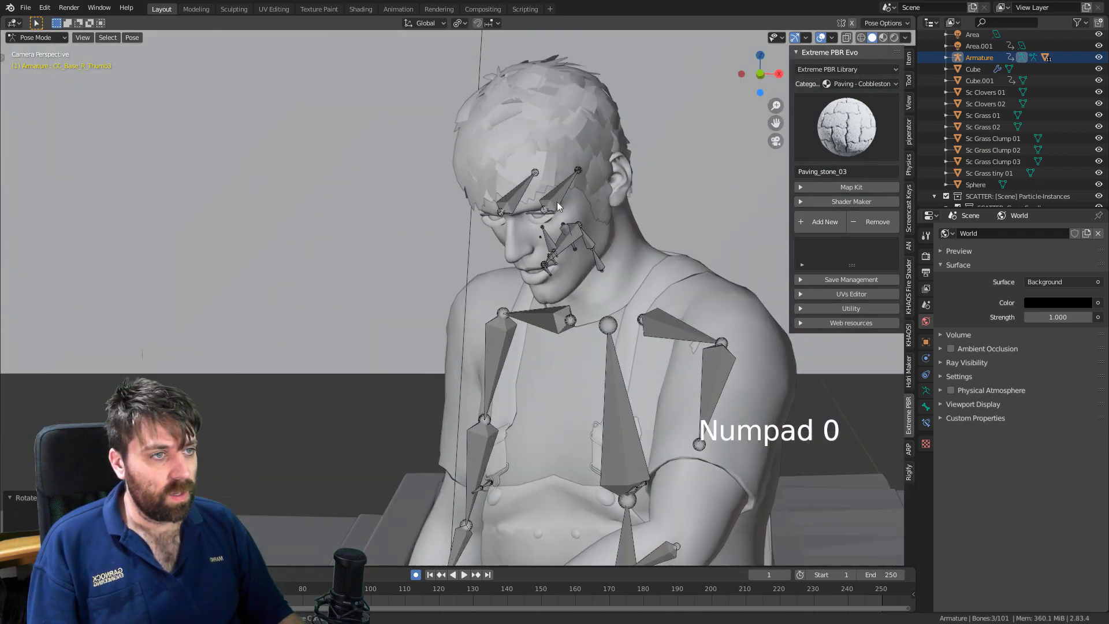
pyautogui.click(557, 202)
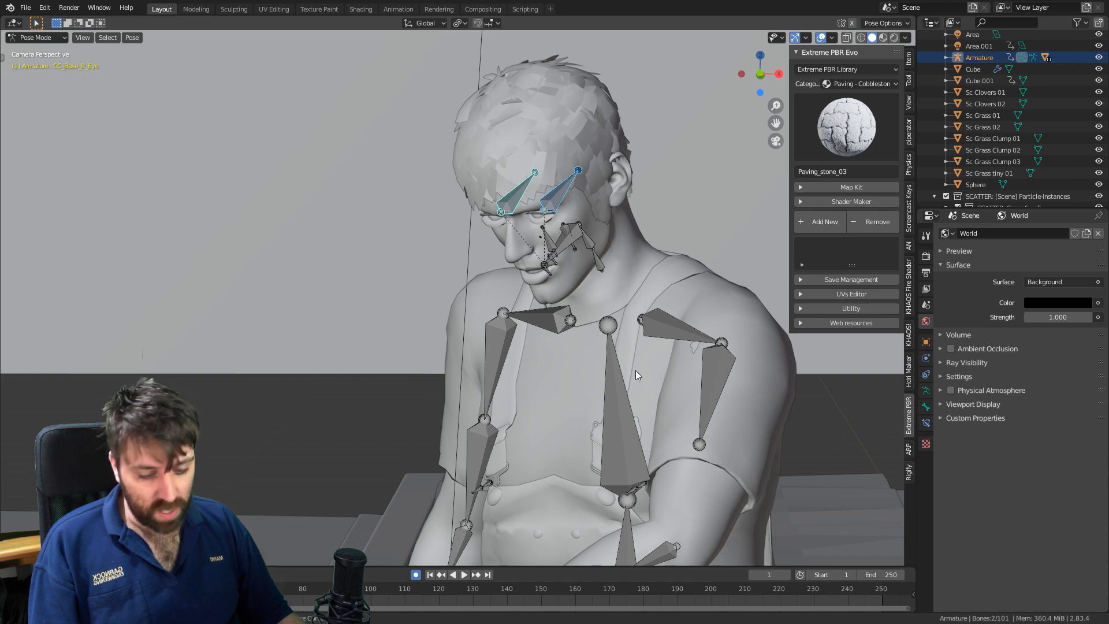
pyautogui.press('r')
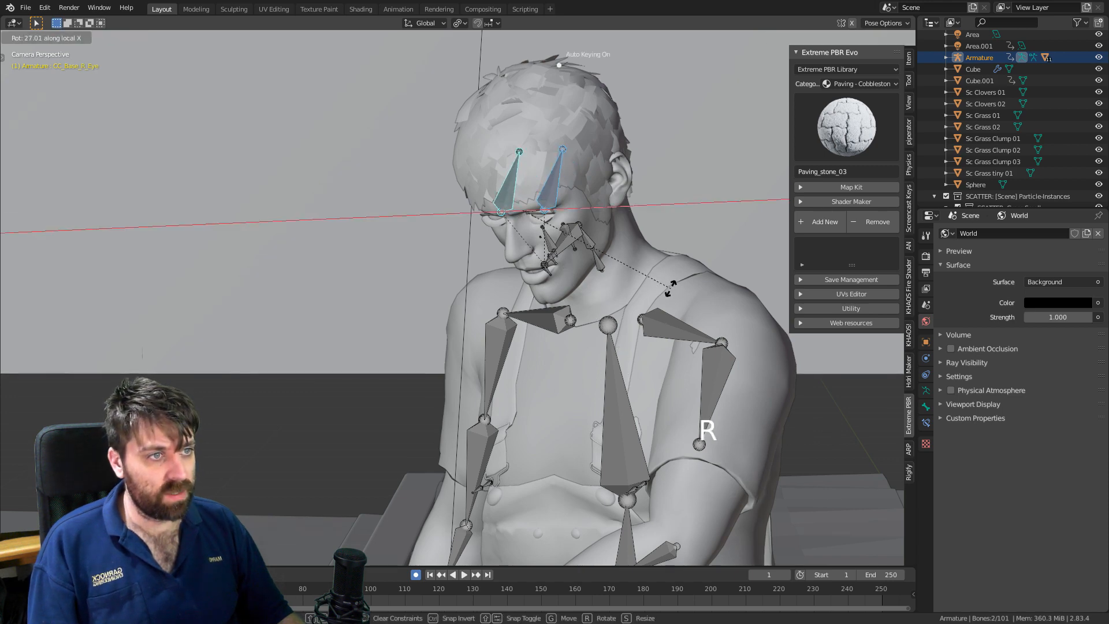
pyautogui.click(671, 289)
# Try rotating the left upper-arm twist bone around local Y, and hide that bone to reach the main upper-arm bone.
pyautogui.scroll(-2, 650, 381)
pyautogui.keyDown('shift'); pyautogui.moveTo(641, 471); pyautogui.dragTo(590, 352, button='middle'); pyautogui.keyUp('shift')
pyautogui.keyDown('shift'); pyautogui.moveTo(546, 396); pyautogui.dragTo(550, 296, button='middle'); pyautogui.keyUp('shift')
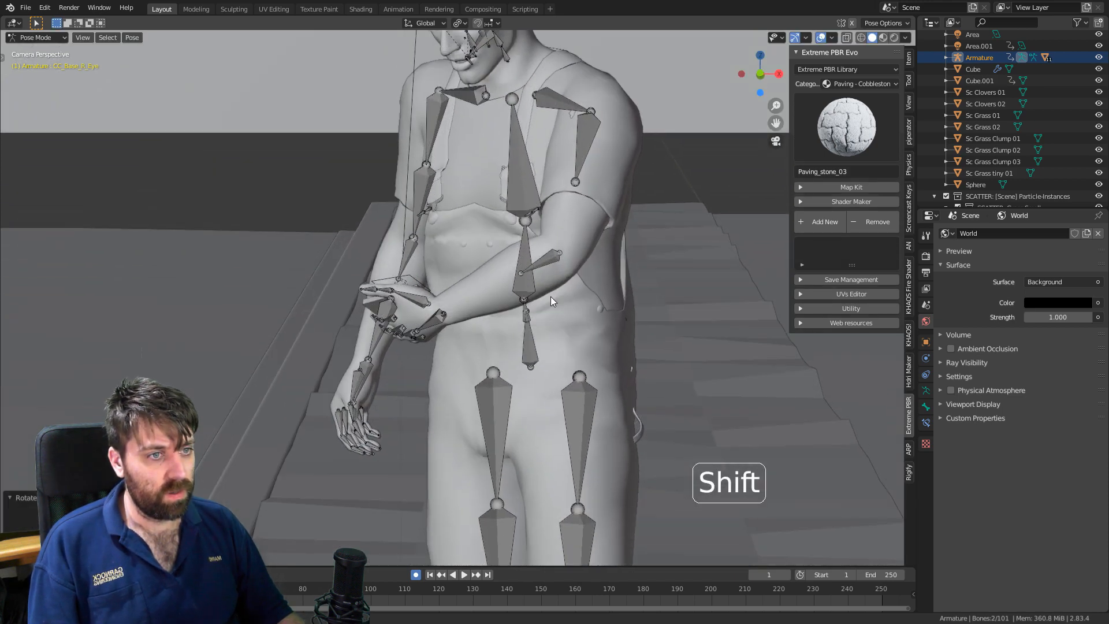
pyautogui.scroll(-1, 467, 348)
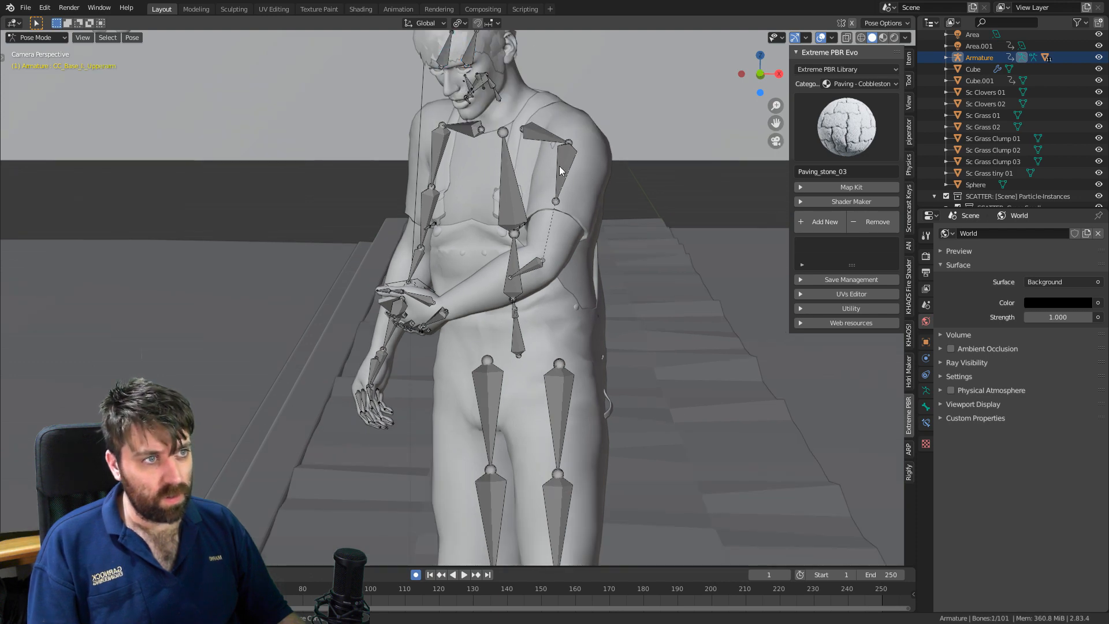
pyautogui.press('r')
pyautogui.press('y')
pyautogui.press('y')
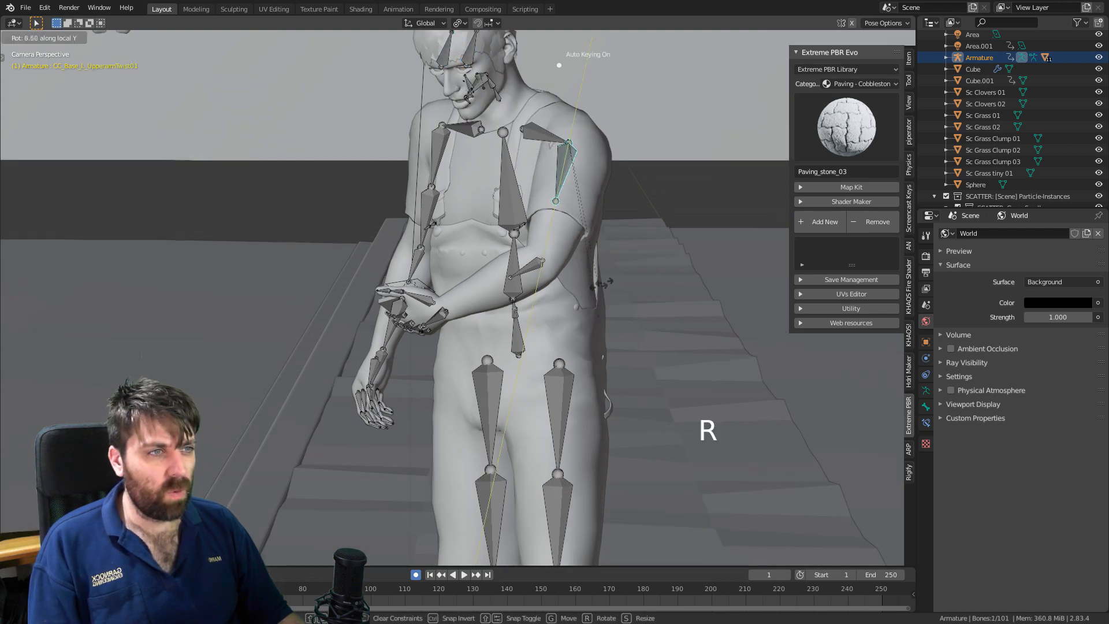
pyautogui.click(588, 272)
pyautogui.press('h')
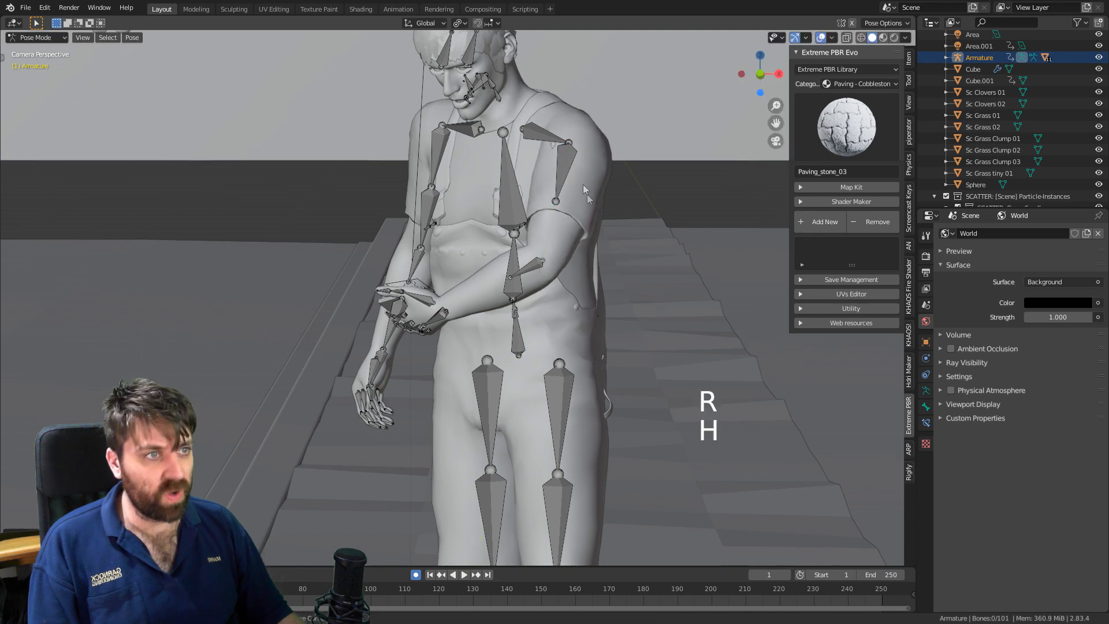
# Rotate the left upper-arm bone by about -27° around local Y.
pyautogui.press('r')
pyautogui.press('y')
pyautogui.press('y')
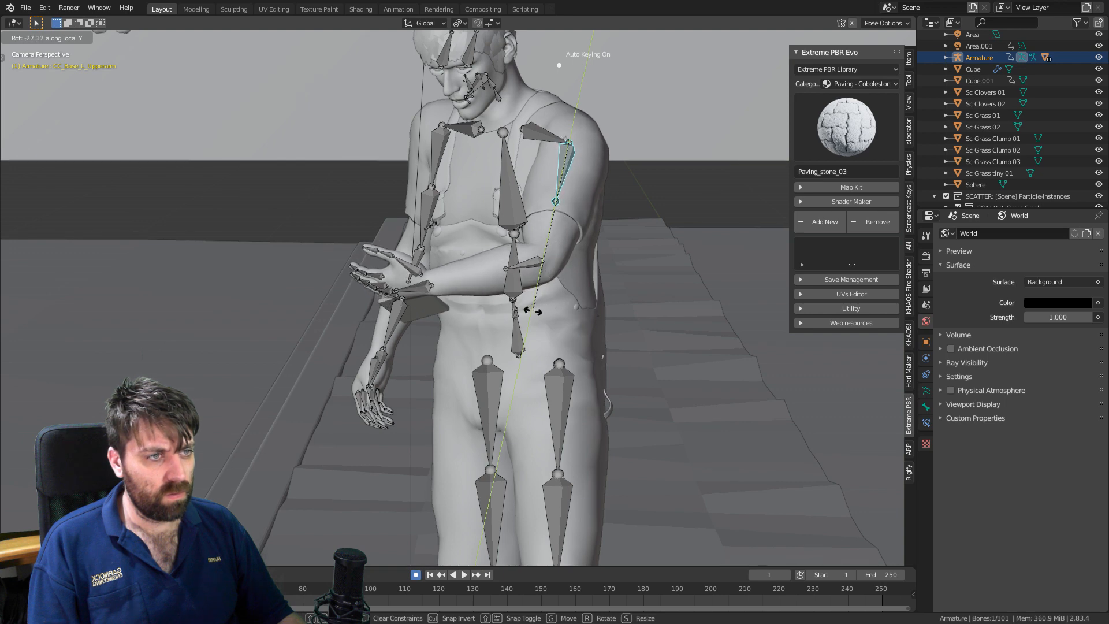
pyautogui.click(532, 311)
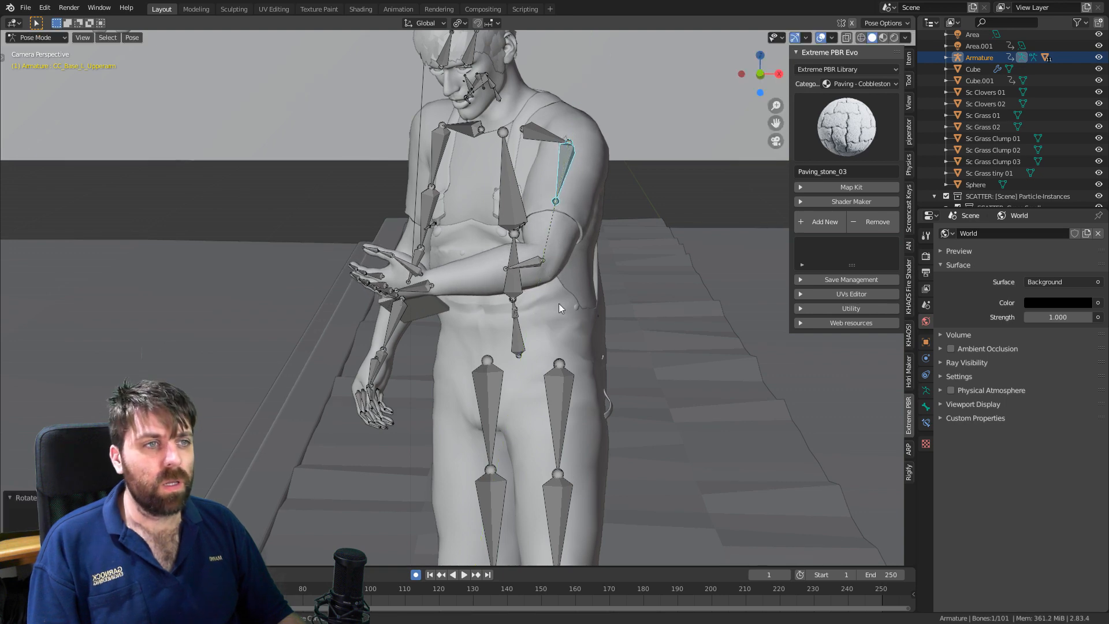
# Return to Object Mode and select the phone slab together with the blue area light.
pyautogui.keyDown('shift'); pyautogui.moveTo(587, 265); pyautogui.dragTo(462, 304, button='middle'); pyautogui.keyUp('shift')
pyautogui.moveTo(463, 304); pyautogui.dragTo(400, 370, button='middle')
pyautogui.scroll(3, 400, 404)
pyautogui.keyDown('shift'); pyautogui.moveTo(399, 421); pyautogui.dragTo(491, 324, button='middle'); pyautogui.keyUp('shift')
pyautogui.scroll(3, 389, 377)
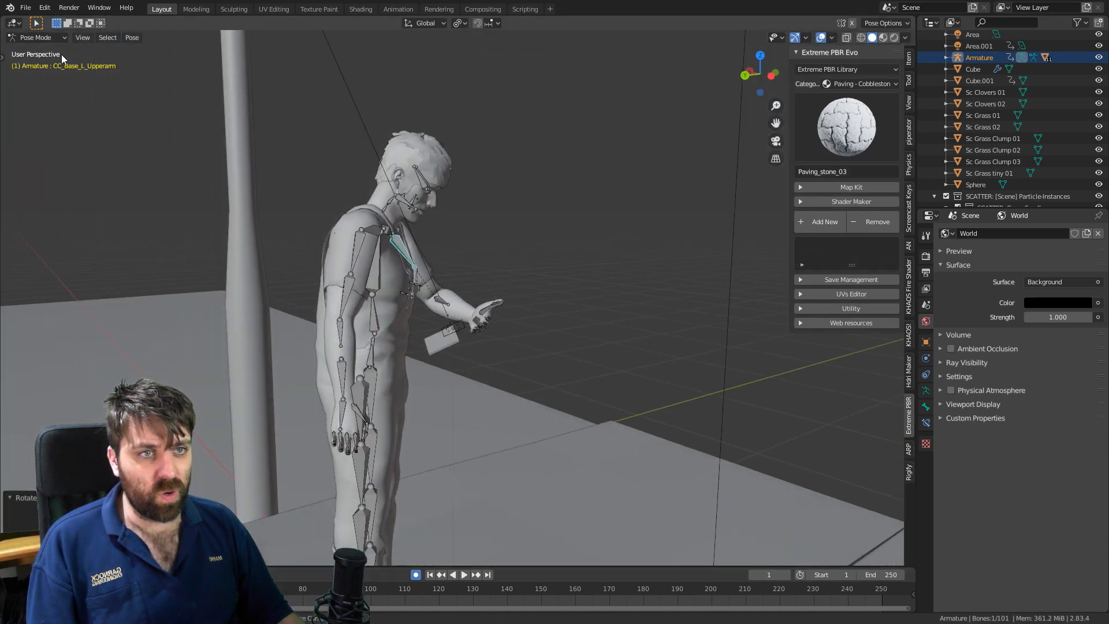
pyautogui.click(44, 50)
pyautogui.moveTo(587, 308); pyautogui.dragTo(568, 315, button='middle')
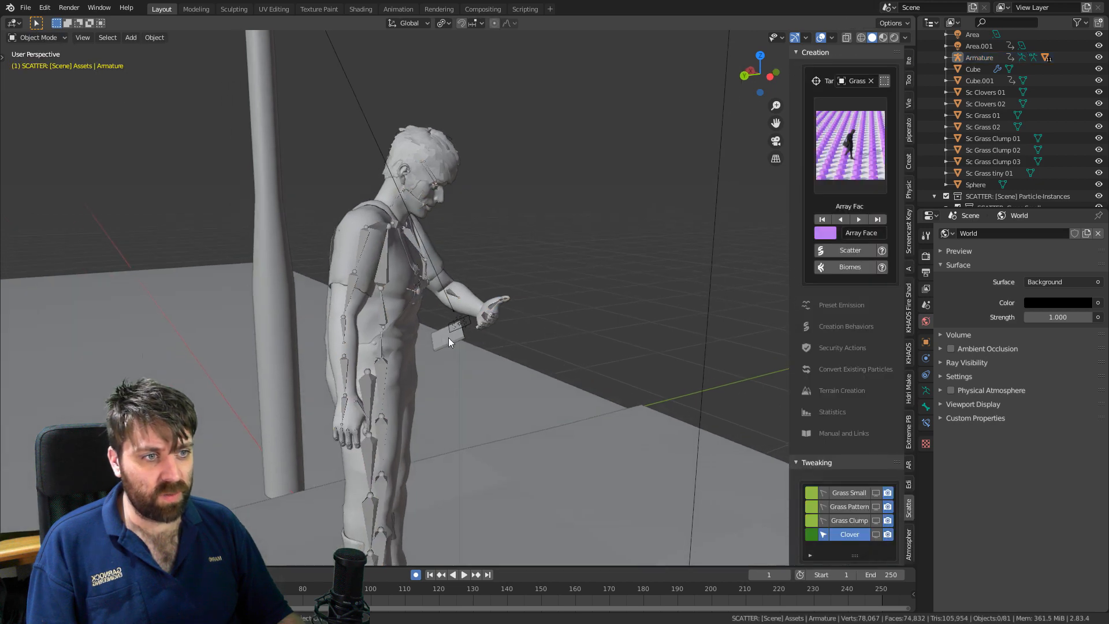
pyautogui.click(455, 333)
pyautogui.keyDown('shift'); pyautogui.click(455, 331); pyautogui.keyUp('shift')
pyautogui.click(465, 324)
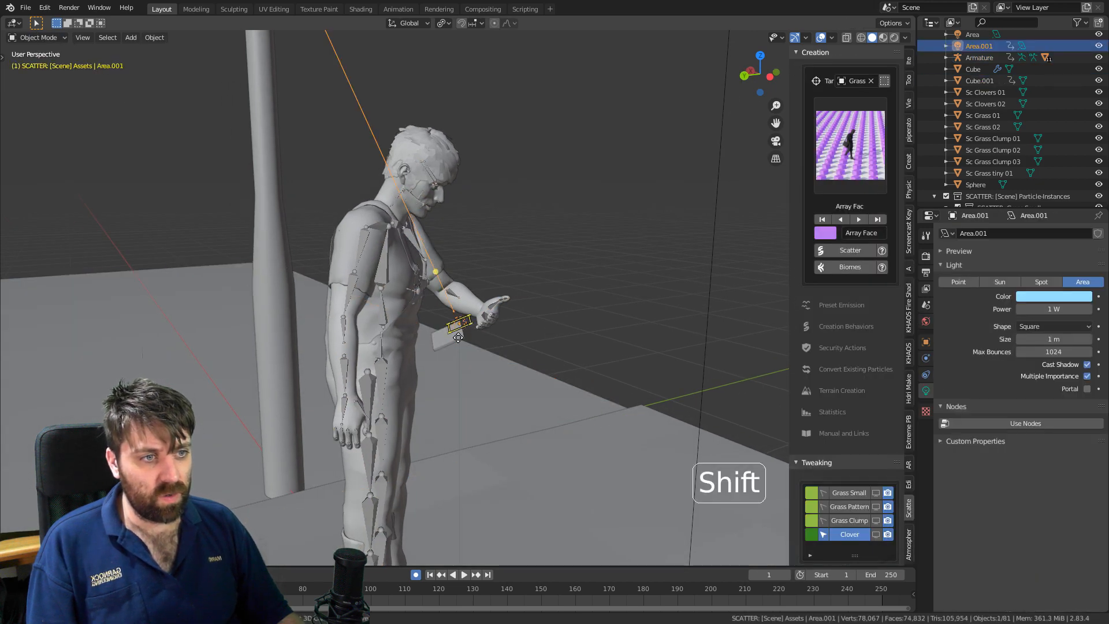
pyautogui.click(458, 337)
pyautogui.scroll(4, 456, 344)
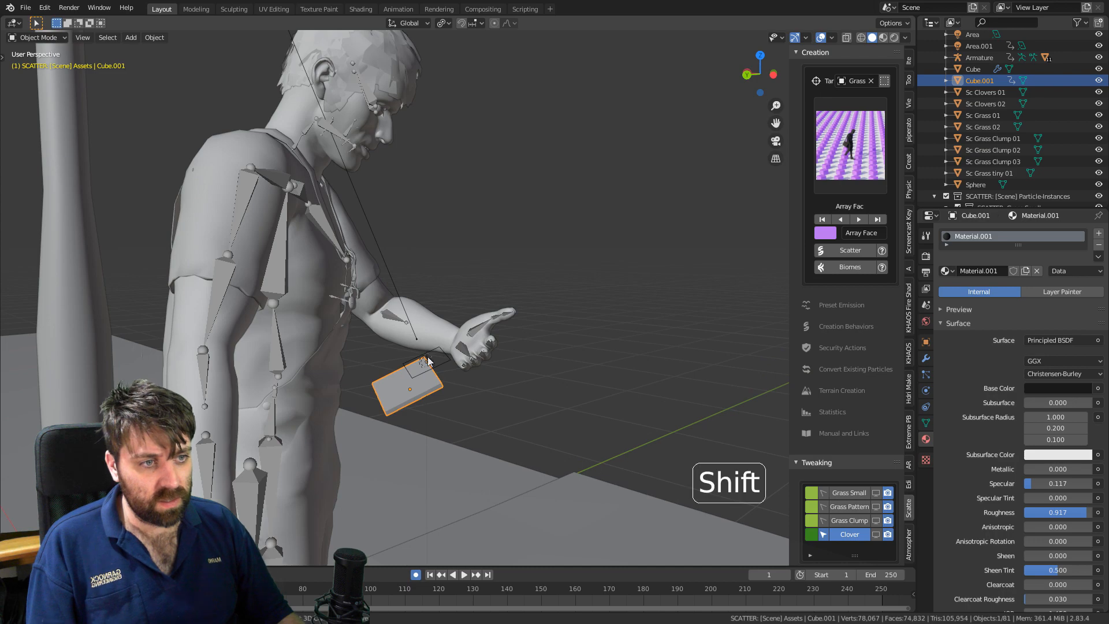
pyautogui.keyDown('shift'); pyautogui.click(428, 360); pyautogui.keyUp('shift')
# Move the slab and area light up toward the left hand in the right orthographic view.
pyautogui.press('KP_3')
pyautogui.press('KP_3')
pyautogui.press('KP_1')
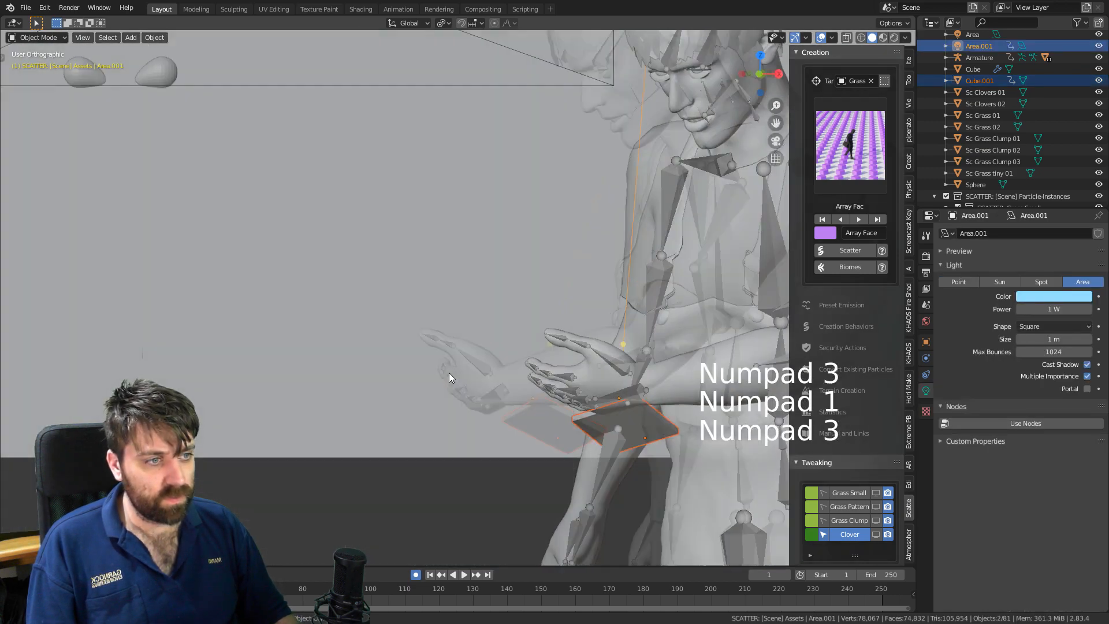
pyautogui.press('KP_3')
pyautogui.press('g')
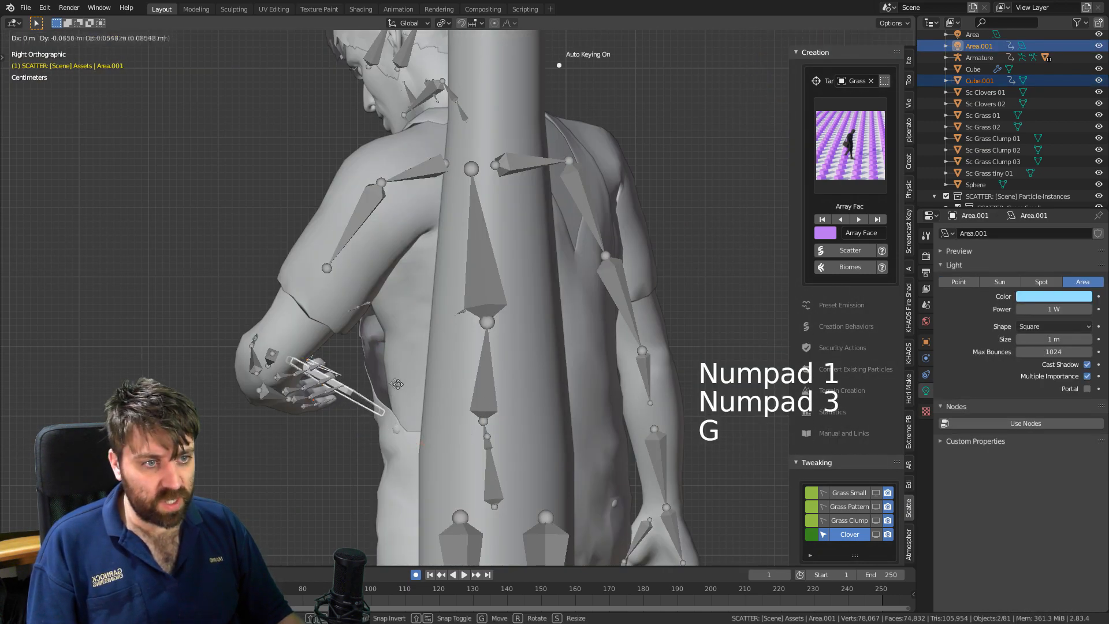
pyautogui.click(405, 395)
# Fine-tune the slab and area light over the left palm by moving and rotating them together.
pyautogui.moveTo(405, 396); pyautogui.dragTo(586, 384, button='middle')
pyautogui.press('g')
pyautogui.click(576, 394)
pyautogui.press('r')
pyautogui.click(572, 397)
pyautogui.press('g')
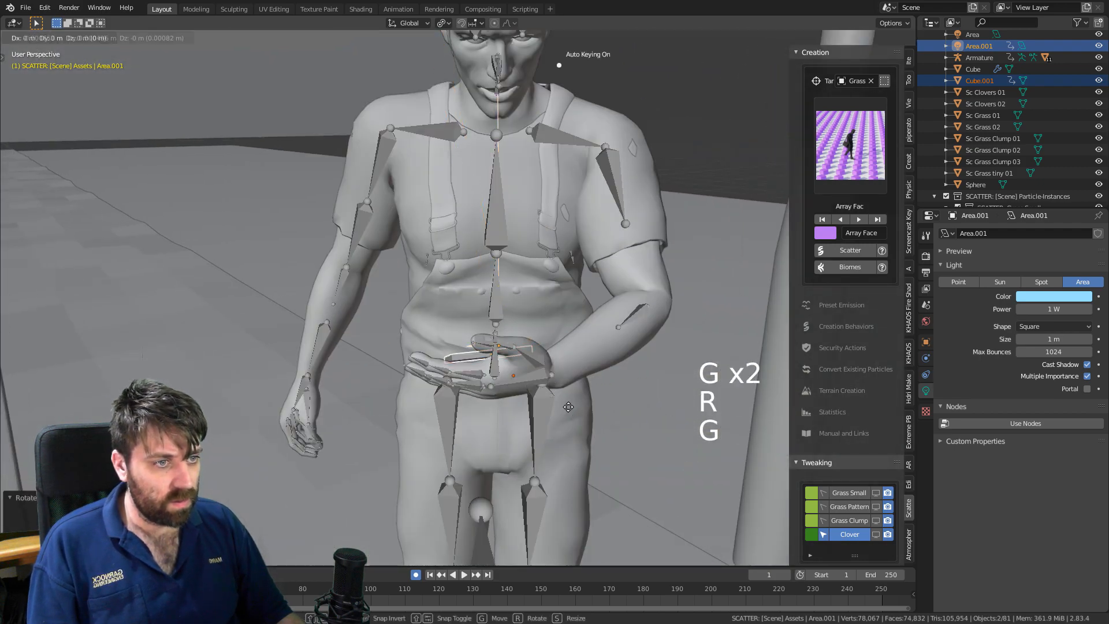
pyautogui.click(553, 404)
pyautogui.moveTo(553, 403); pyautogui.dragTo(622, 406, button='middle')
pyautogui.scroll(2, 623, 407)
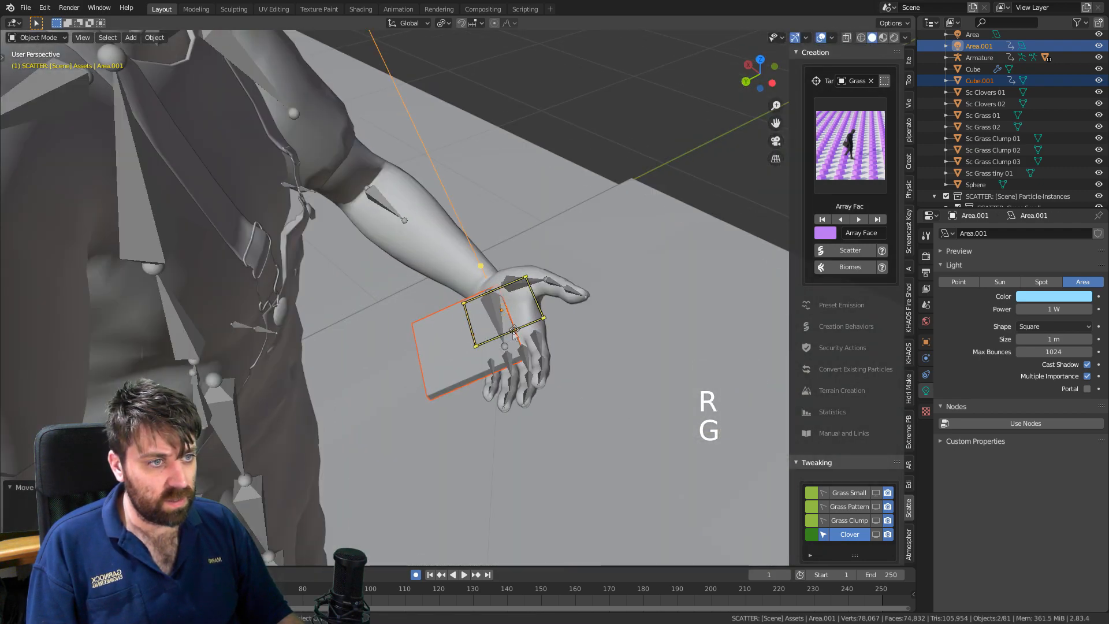
pyautogui.click(514, 332)
pyautogui.press('g')
pyautogui.rightClick(517, 330)
pyautogui.click(518, 330)
pyautogui.click(525, 331)
pyautogui.click(526, 332)
pyautogui.click(526, 331)
pyautogui.click(454, 202)
pyautogui.click(453, 202)
pyautogui.click(429, 164)
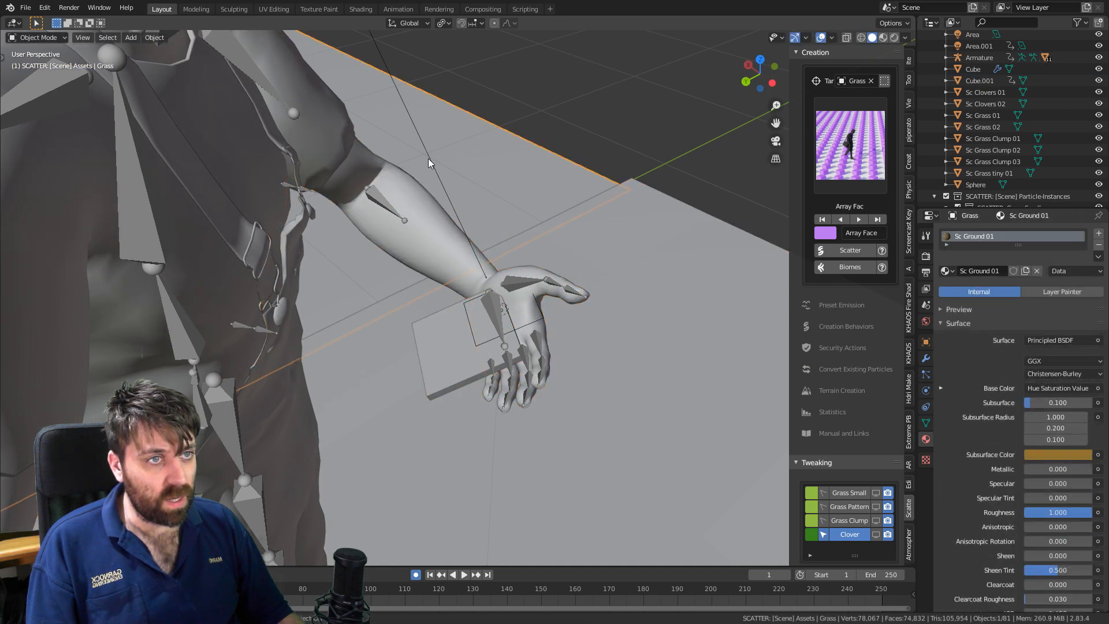
# Select only the area light and reposition it over the left palm, including a shift of about -0.03 m along local Z.
pyautogui.click(429, 163)
pyautogui.press('g')
pyautogui.click(534, 364)
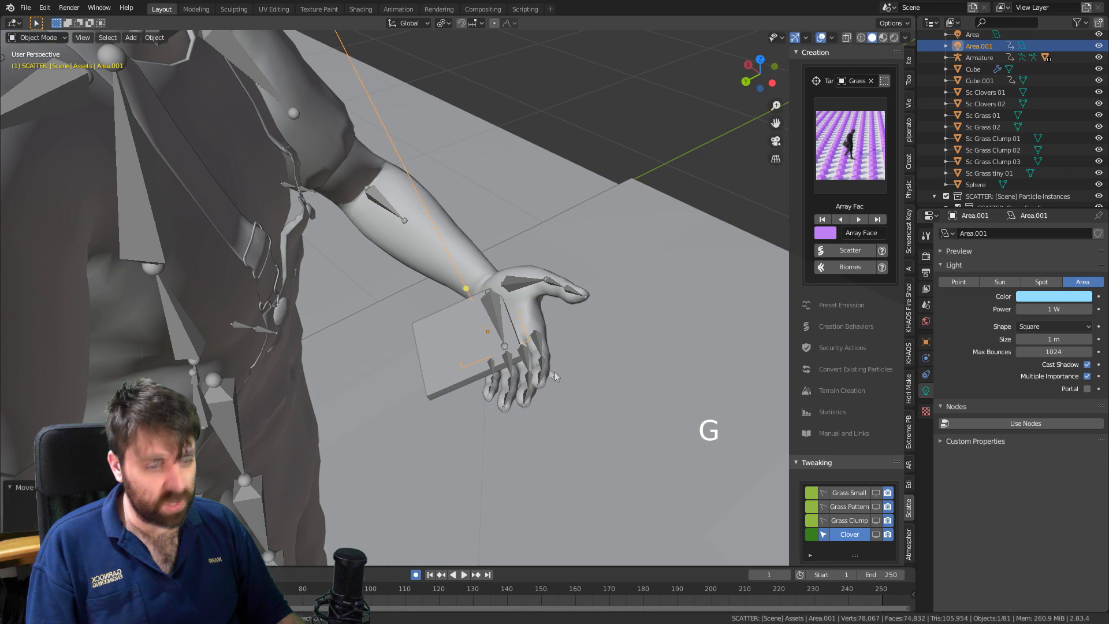
pyautogui.press('g')
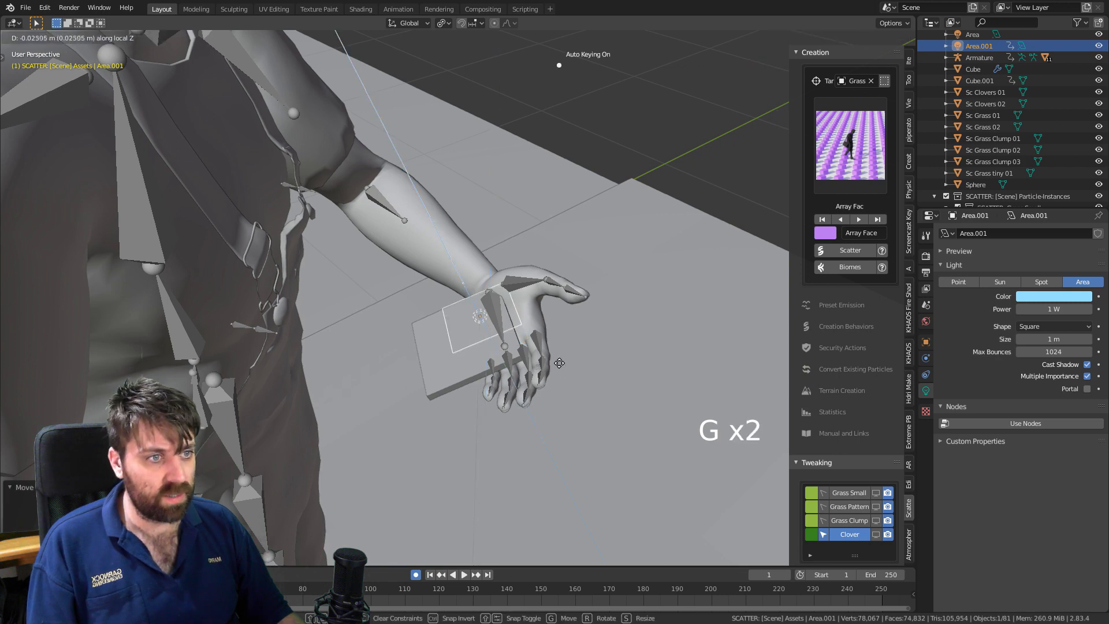
pyautogui.click(559, 363)
# Move only the slab onto the left palm and fingers, including a shift of about 0.03 m along local Y.
pyautogui.click(471, 379)
pyautogui.press('g')
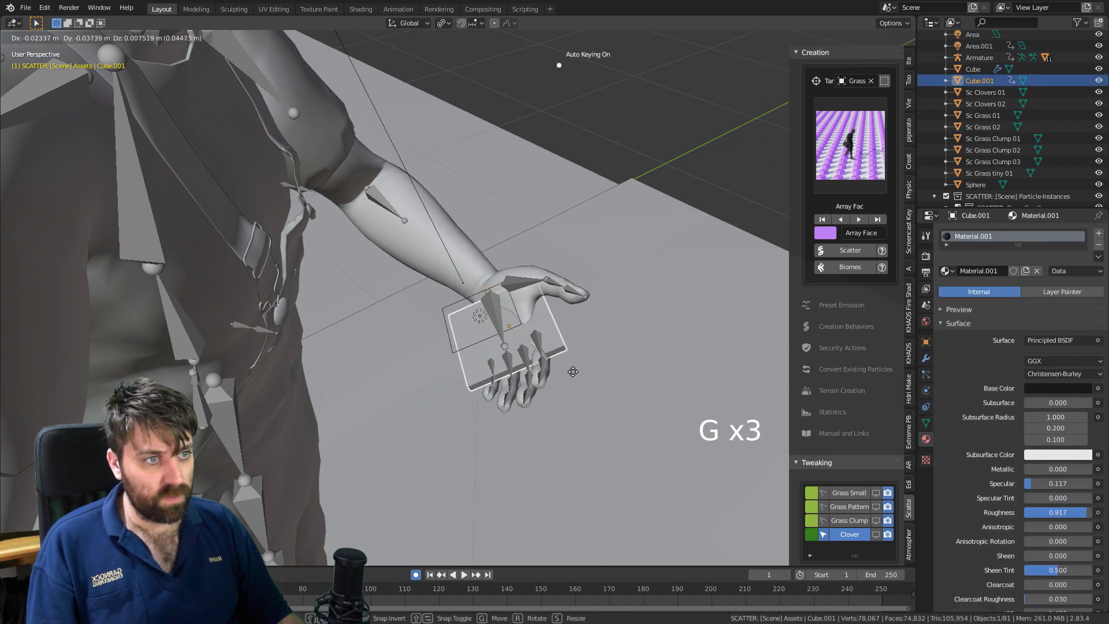
pyautogui.click(623, 392)
pyautogui.click(622, 376)
pyautogui.press('g')
pyautogui.press('y')
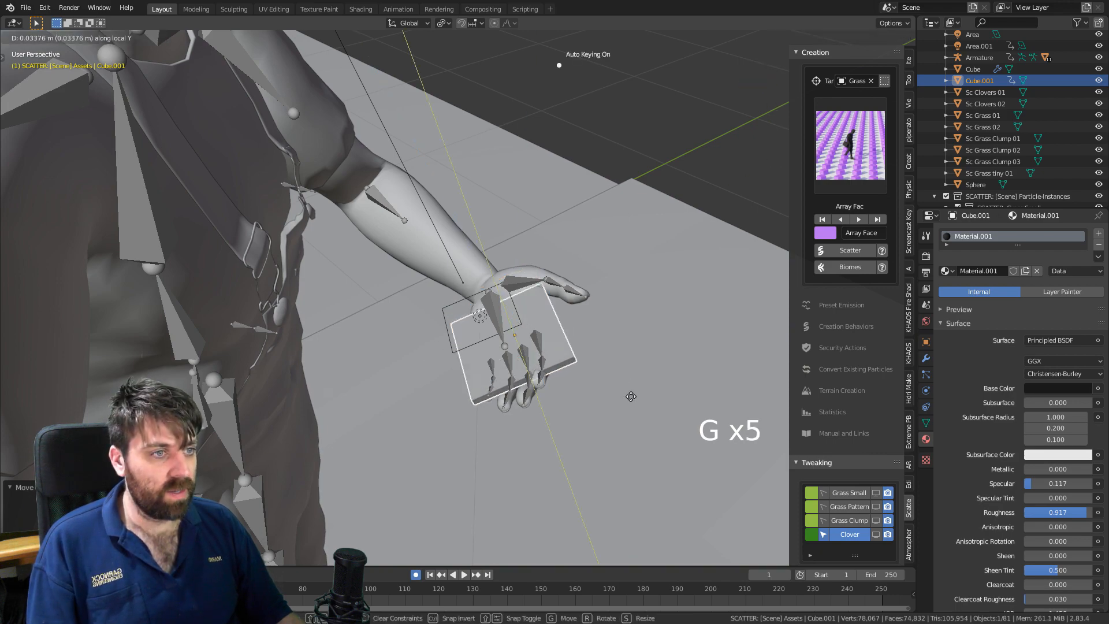
pyautogui.click(630, 397)
# Check the slab's placement through the camera and render the current frame.
pyautogui.press('KP_0')
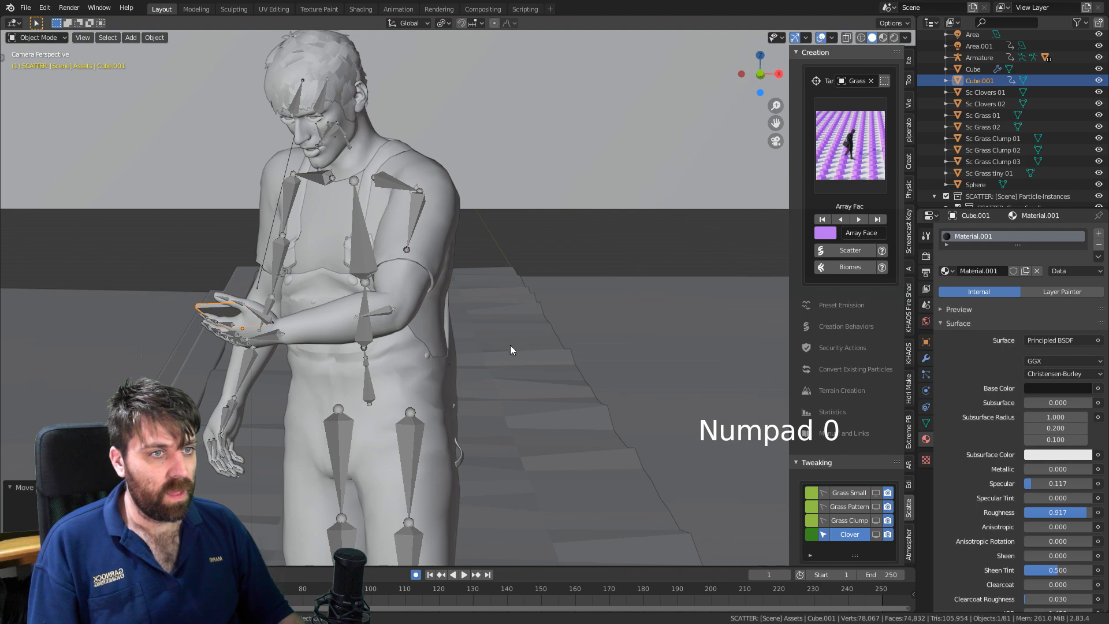
pyautogui.scroll(-4, 510, 345)
pyautogui.keyDown('shift'); pyautogui.moveTo(460, 412); pyautogui.dragTo(474, 377, button='middle'); pyautogui.keyUp('shift')
pyautogui.scroll(1, 430, 460)
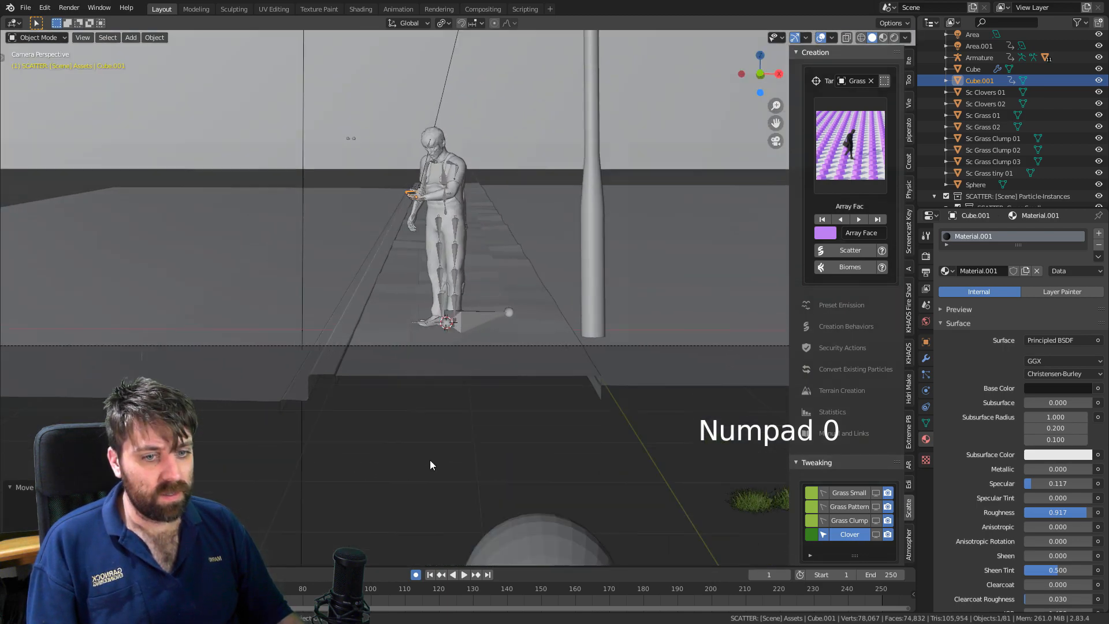
pyautogui.scroll(1, 430, 460)
pyautogui.click(467, 439)
pyautogui.keyDown('shift'); pyautogui.moveTo(490, 243); pyautogui.dragTo(519, 349, button='middle'); pyautogui.keyUp('shift')
pyautogui.press('F12')
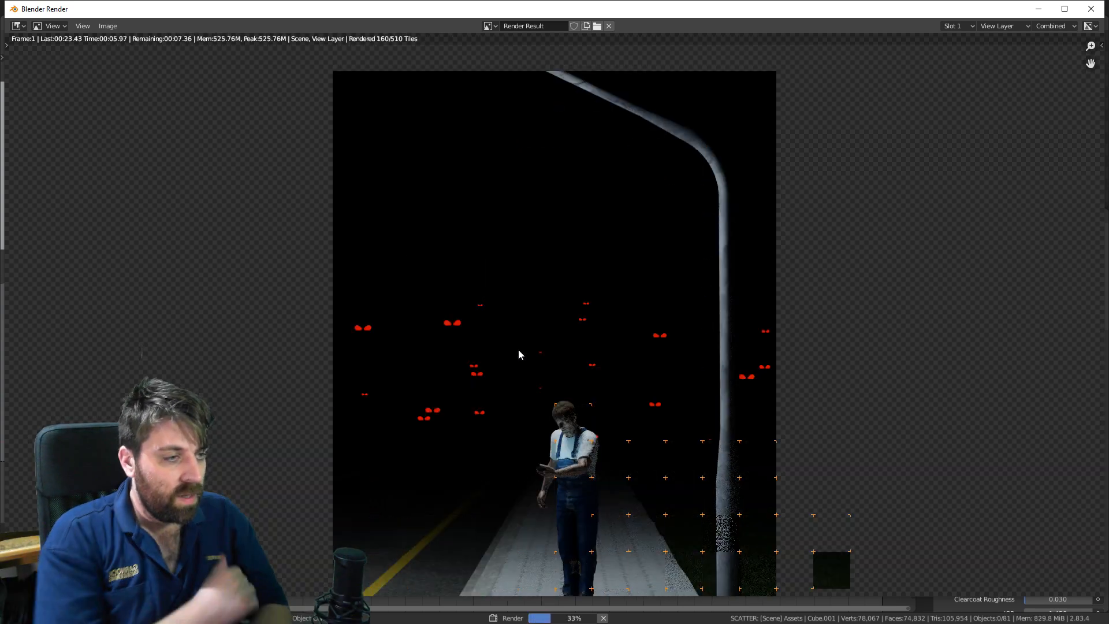
pyautogui.scroll(-1, 520, 354)
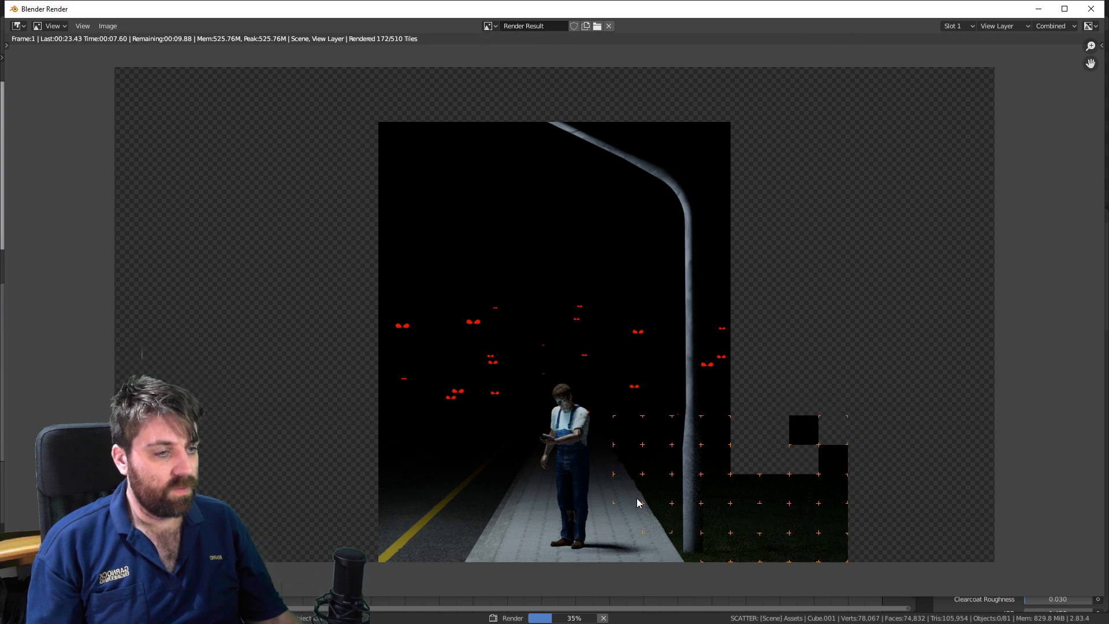
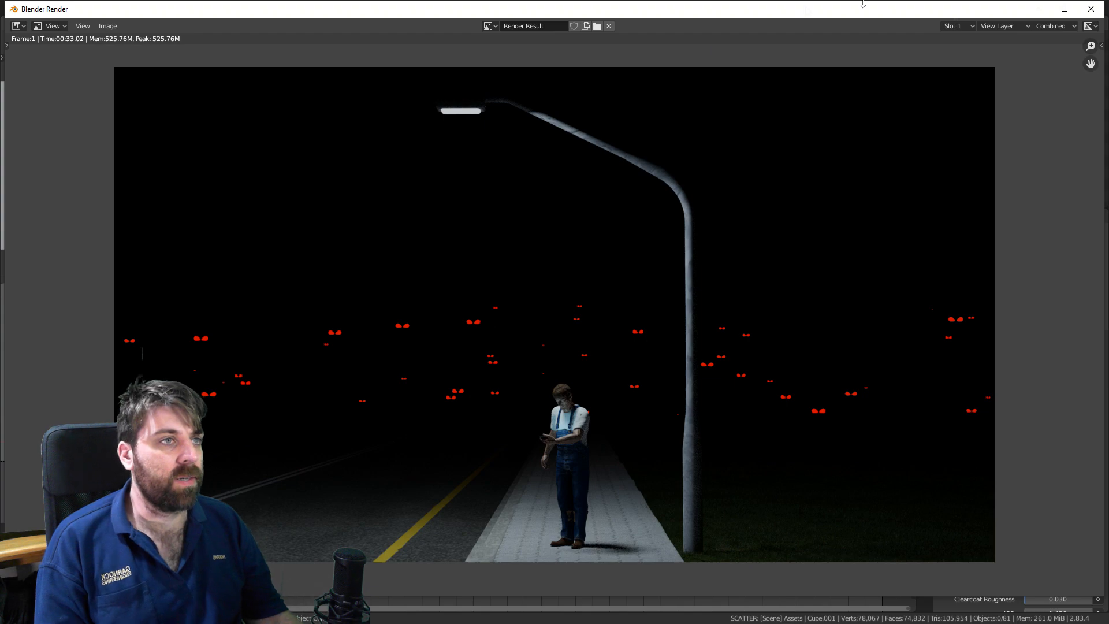
# Close the render and open the street lamp's mesh for editing in front view.
pyautogui.click(1091, 9)
pyautogui.scroll(-4, 582, 155)
pyautogui.scroll(1, 522, 182)
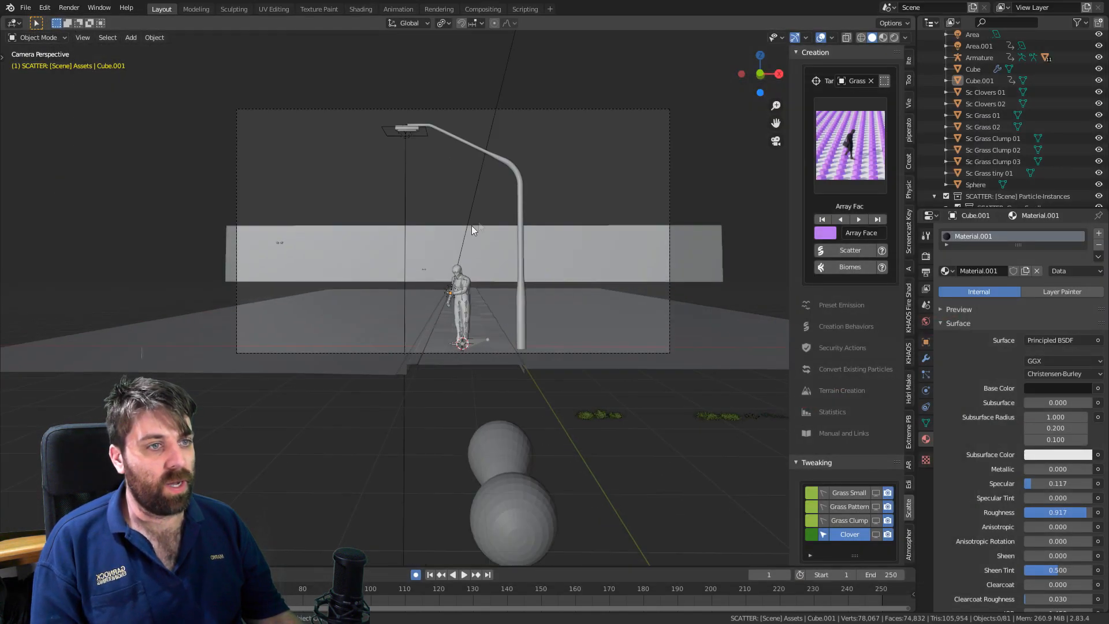
pyautogui.click(521, 184)
pyautogui.press('KP_3')
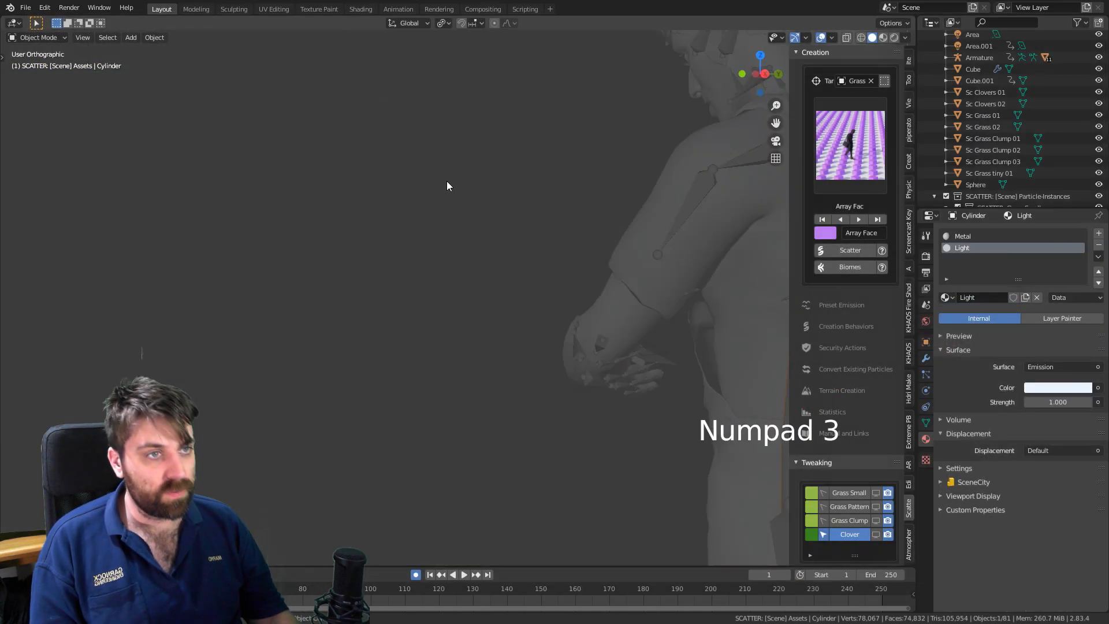
pyautogui.press('KP_1')
pyautogui.scroll(-2, 559, 188)
pyautogui.scroll(-4, 559, 188)
pyautogui.keyDown('shift'); pyautogui.moveTo(522, 165); pyautogui.dragTo(512, 337, button='middle'); pyautogui.keyUp('shift')
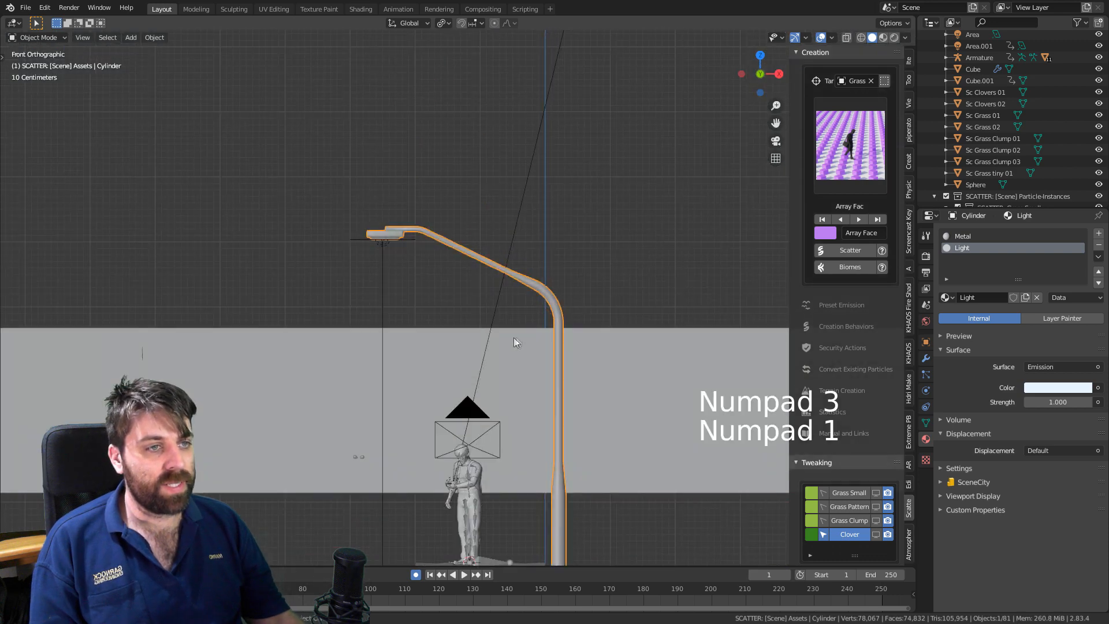
pyautogui.scroll(4, 509, 324)
pyautogui.press('Tab')
# Select the lamp head and outer arm in wireframe and move them about 0.7 m along X and -0.34 m along Z.
pyautogui.keyDown('shift'); pyautogui.moveTo(490, 191); pyautogui.dragTo(490, 230, button='middle'); pyautogui.keyUp('shift')
pyautogui.press('`')
pyautogui.click(394, 196)
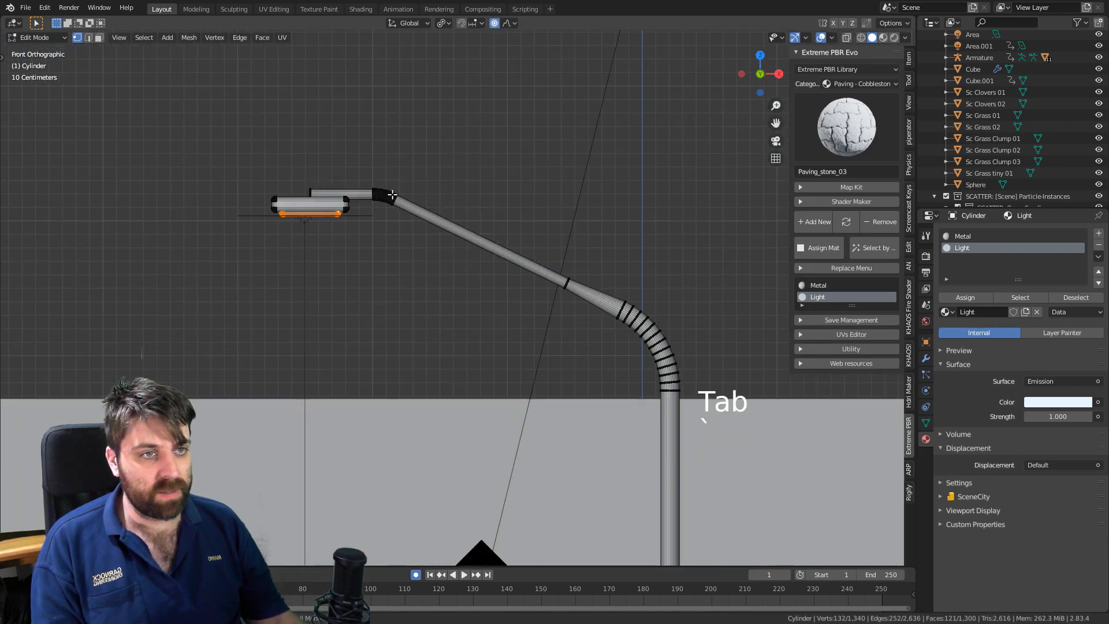
pyautogui.press('z')
pyautogui.click(428, 204)
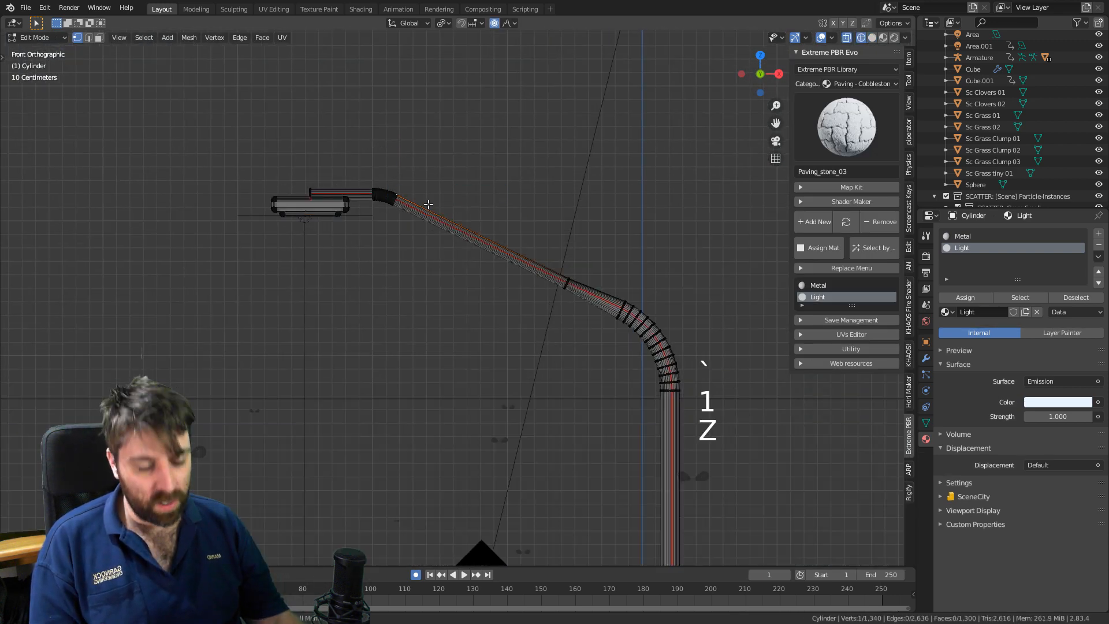
pyautogui.press('b')
pyautogui.moveTo(562, 177); pyautogui.dragTo(244, 292)
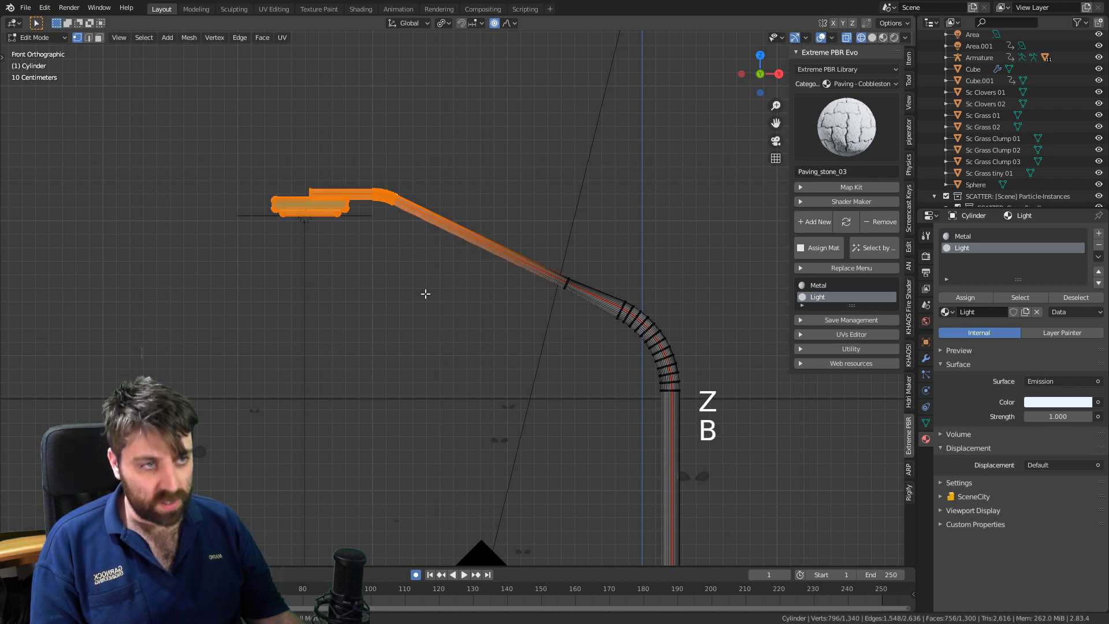
pyautogui.press('g')
pyautogui.rightClick(454, 306)
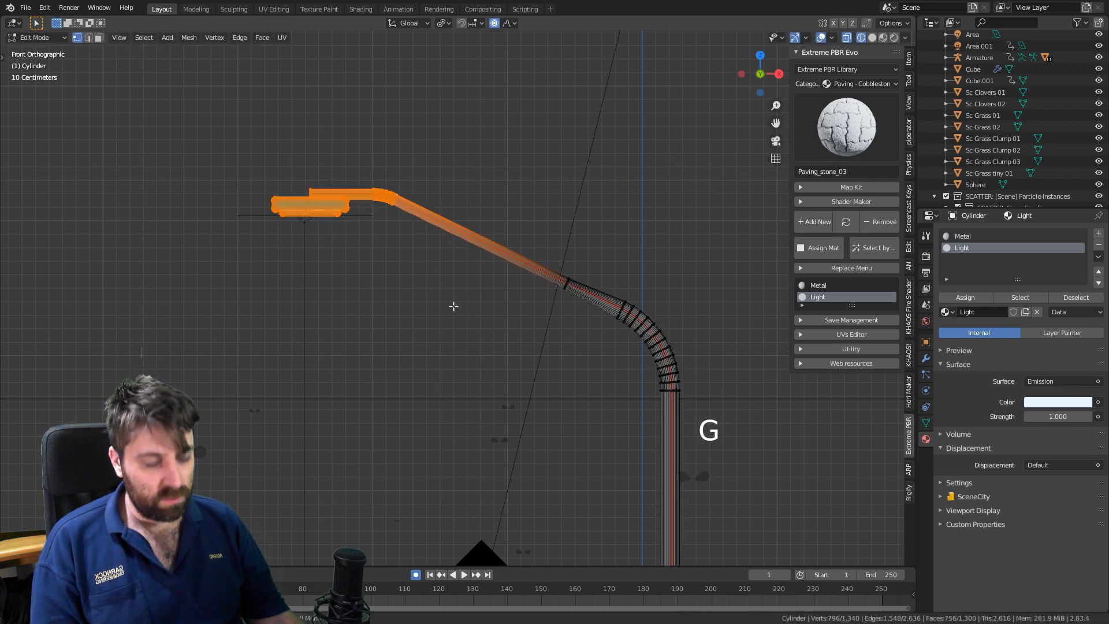
pyautogui.press('g')
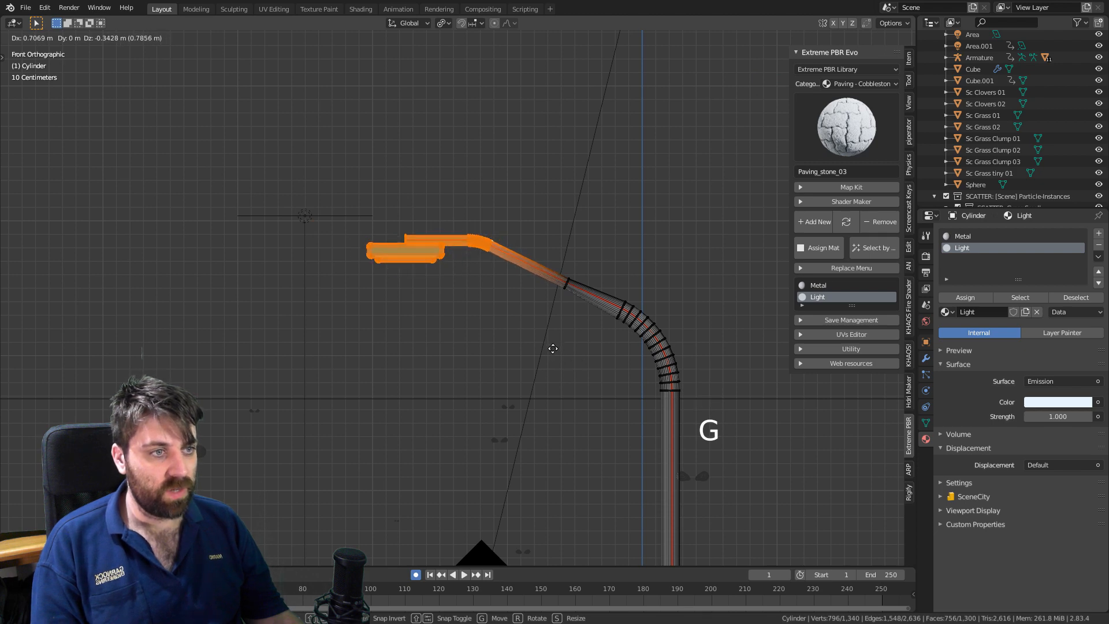
pyautogui.click(550, 346)
# Leave mesh editing and move the lamp's area light directly beneath the lamp head.
pyautogui.press('Tab')
pyautogui.click(307, 218)
pyautogui.press('g')
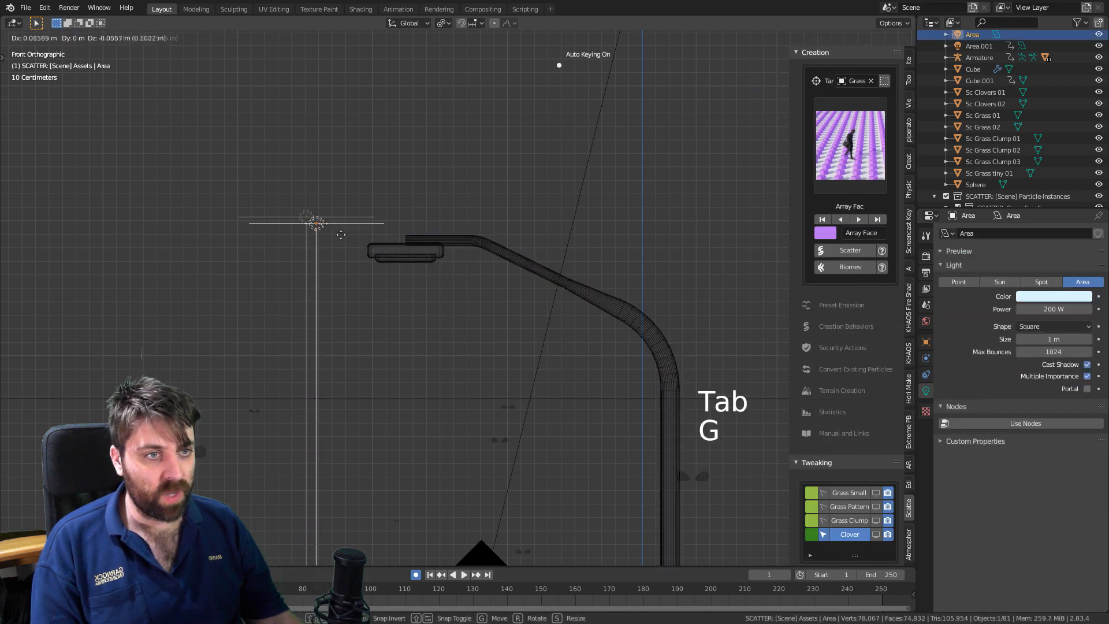
pyautogui.click(428, 290)
# Test-render the current frame to check the shortened lamp arm against the character.
pyautogui.moveTo(428, 289); pyautogui.dragTo(529, 366, button='middle')
pyautogui.press('F12')
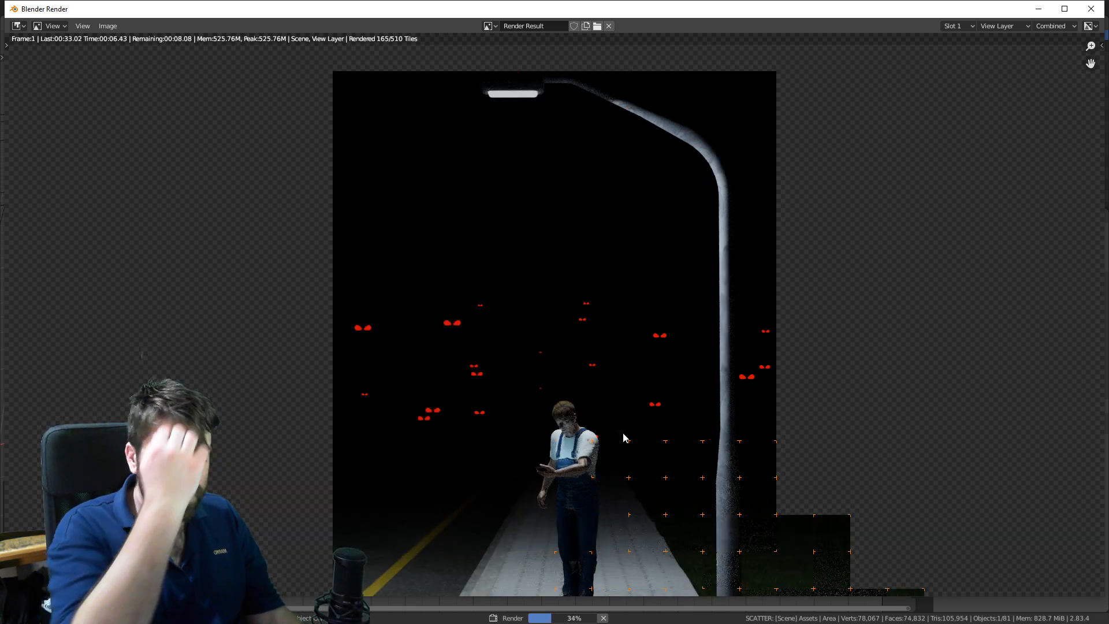
pyautogui.scroll(-2, 642, 427)
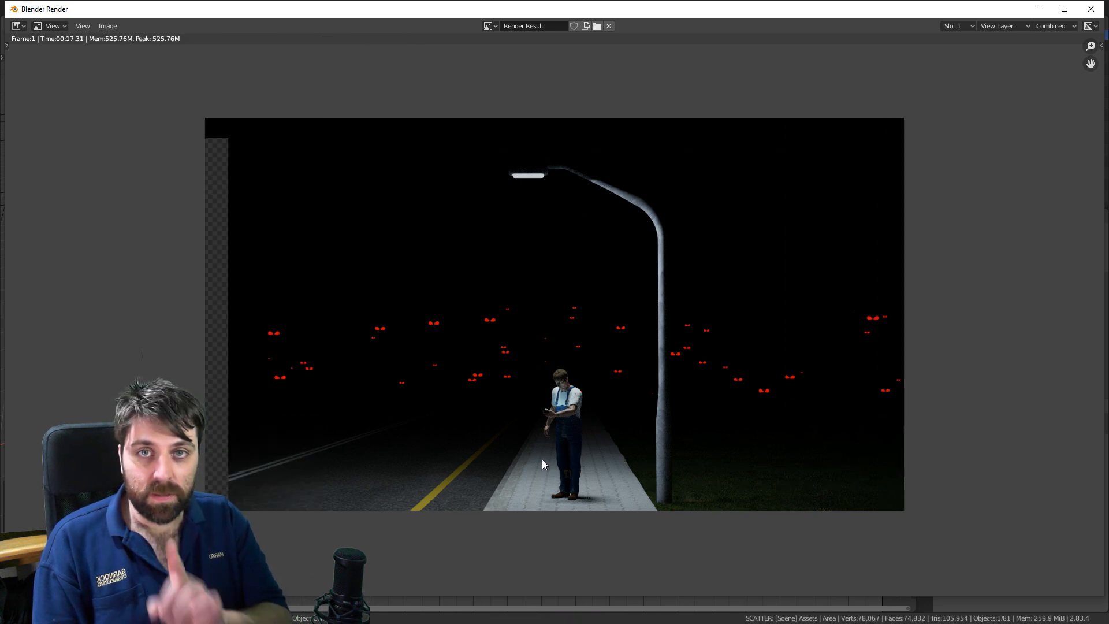
pyautogui.press('Escape')
# Reset the 3D cursor to the world origin and add a cube there.
pyautogui.moveTo(483, 425); pyautogui.dragTo(460, 349, button='middle')
pyautogui.hotkey('shift', 's')
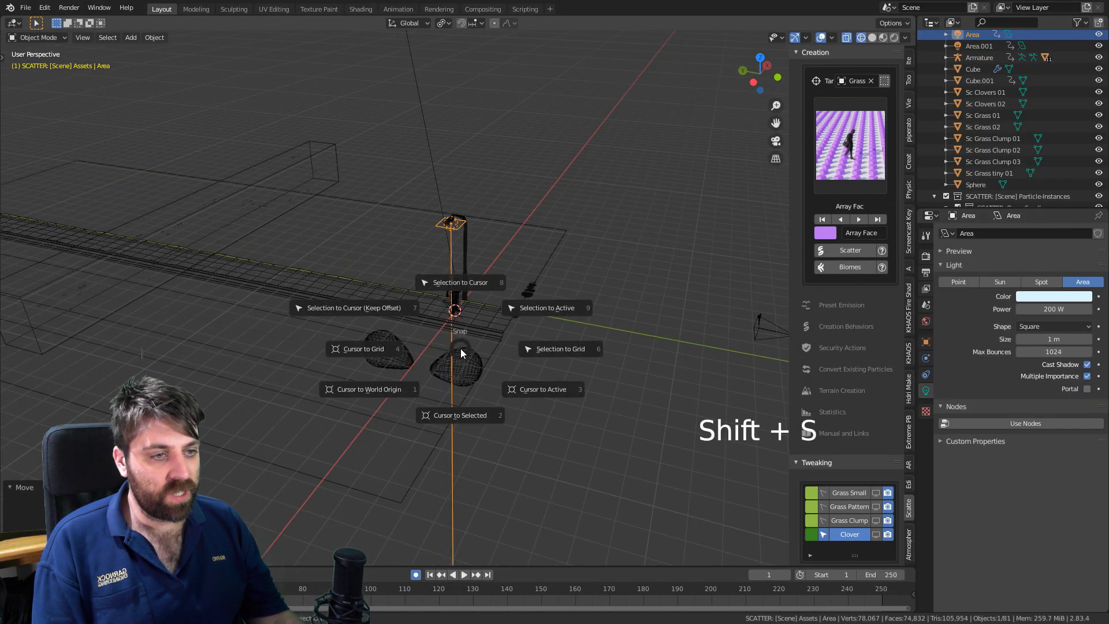
pyautogui.click(376, 388)
pyautogui.hotkey('shift', 'a')
pyautogui.moveTo(406, 235)
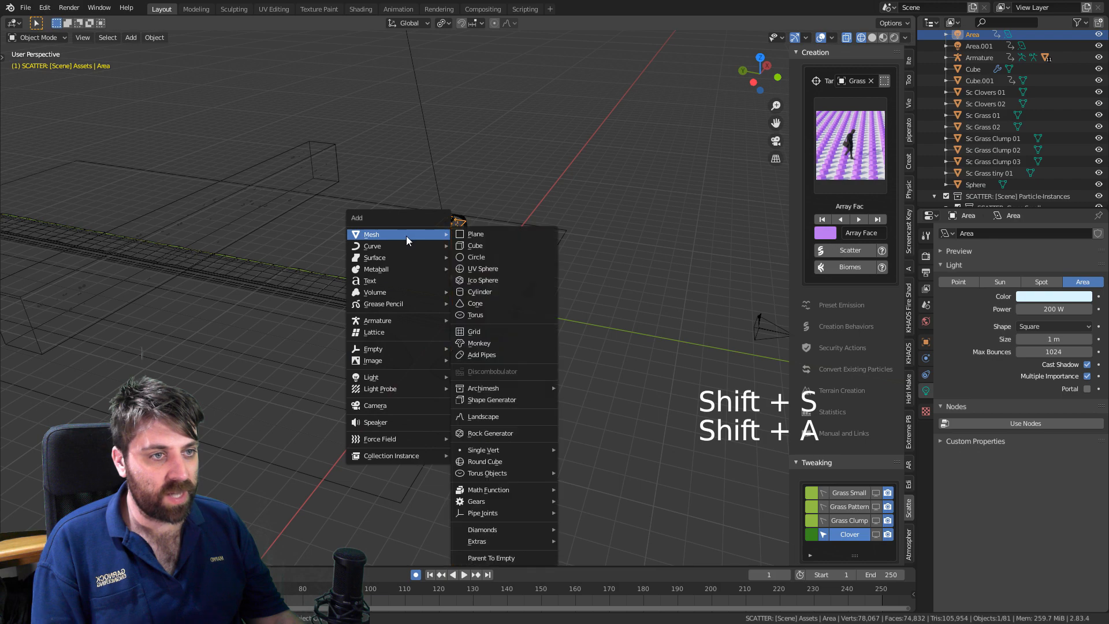
pyautogui.click(480, 243)
# Scale the cube up until it encloses the whole street scene.
pyautogui.press('s')
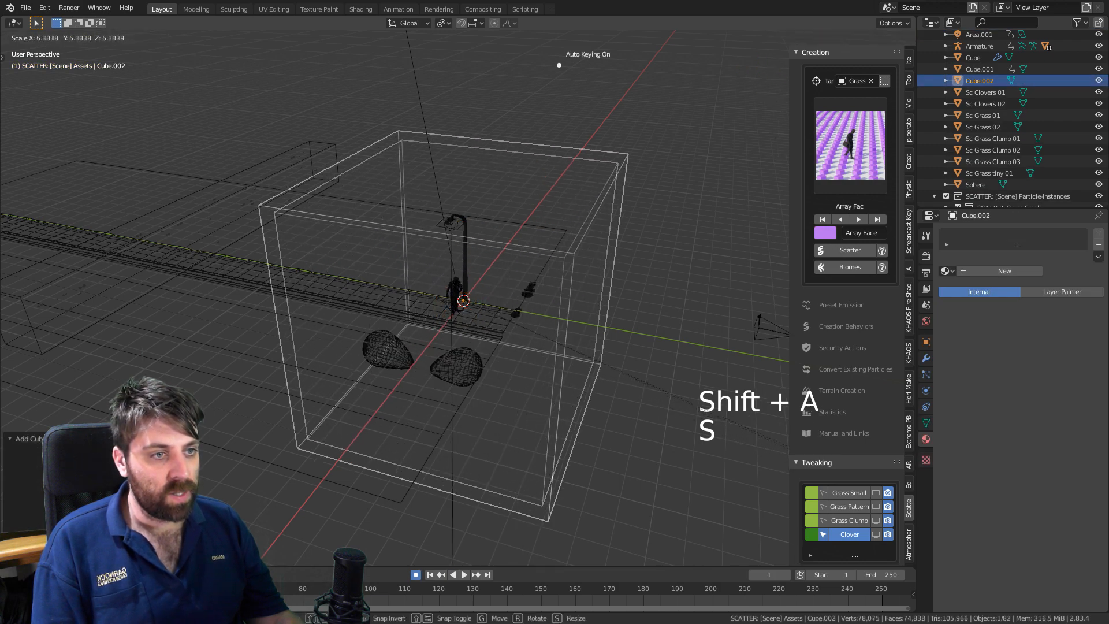
pyautogui.click(101, 411)
pyautogui.scroll(-3, 498, 335)
pyautogui.press('s')
pyautogui.click(560, 64)
pyautogui.moveTo(624, 376); pyautogui.dragTo(431, 67, button='middle')
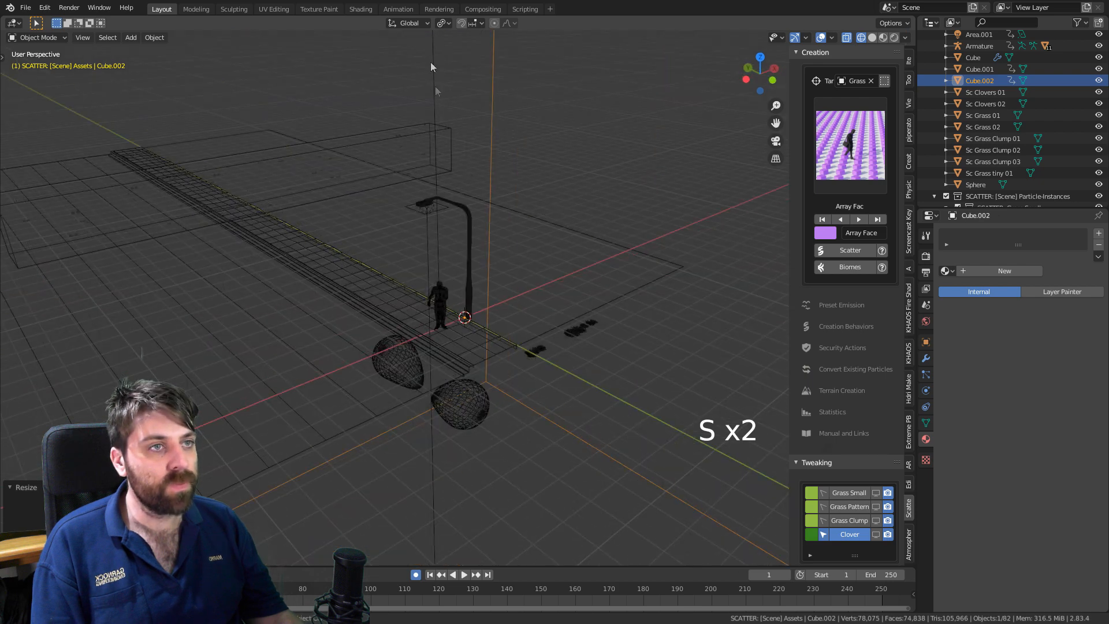
# Switch to the Shading workspace and create a new material for the enclosing cube.
pyautogui.click(361, 9)
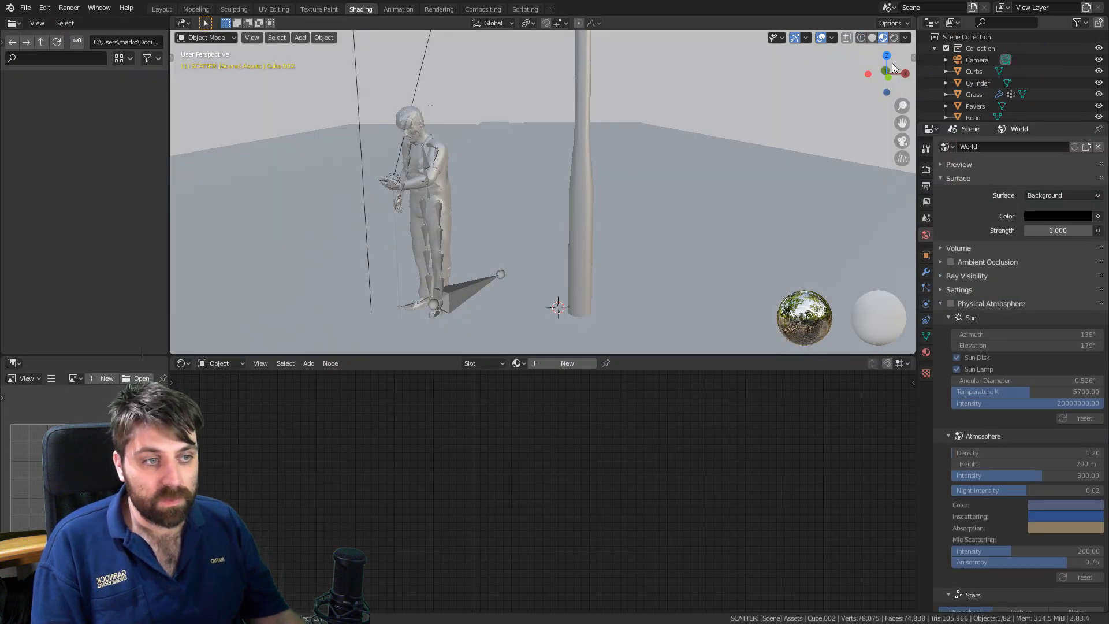
pyautogui.scroll(-10, 699, 168)
pyautogui.moveTo(640, 180); pyautogui.dragTo(654, 169, button='middle')
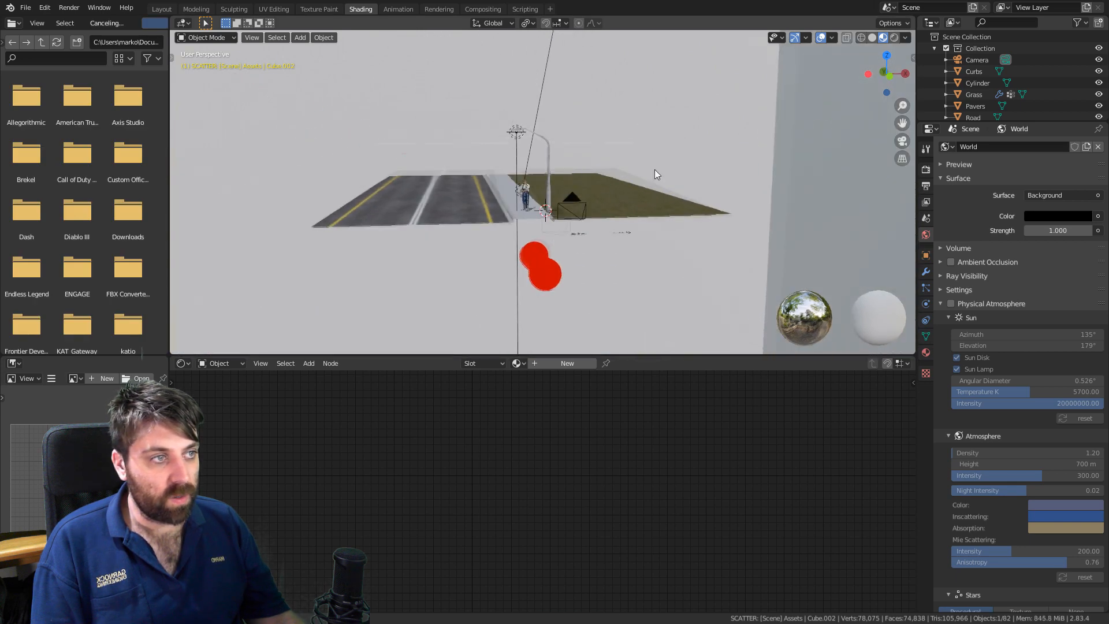
pyautogui.scroll(4, 655, 169)
pyautogui.click(565, 366)
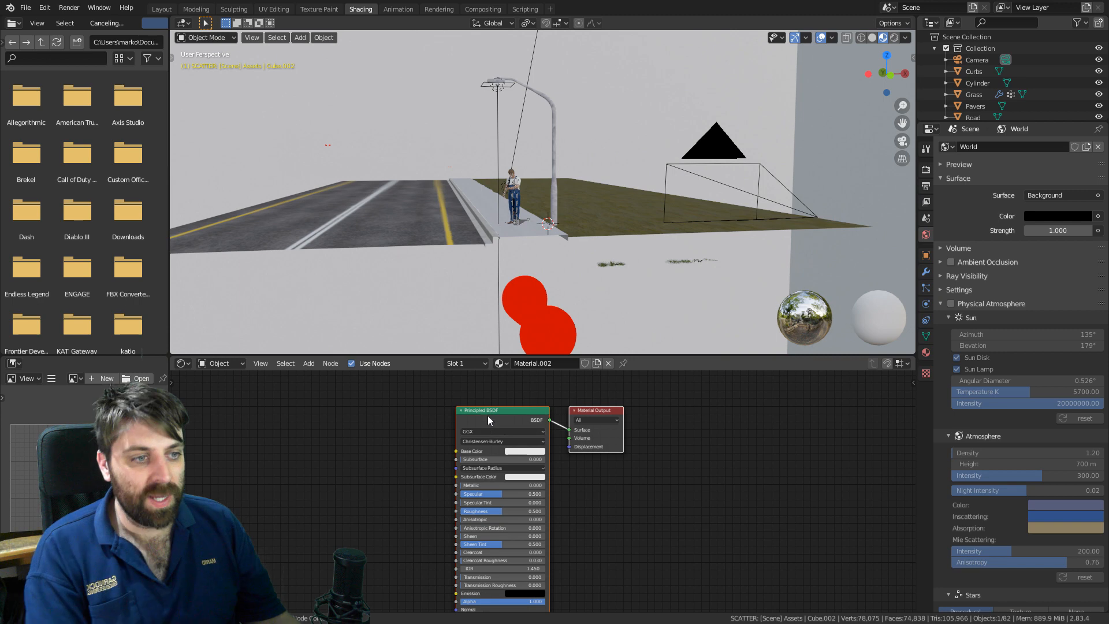
# Replace the cube's Principled BSDF with a Principled Volume shader connected to the material output's Volume input.
pyautogui.press('x')
pyautogui.scroll(1, 488, 415)
pyautogui.hotkey('shift', 'a')
pyautogui.click(485, 415)
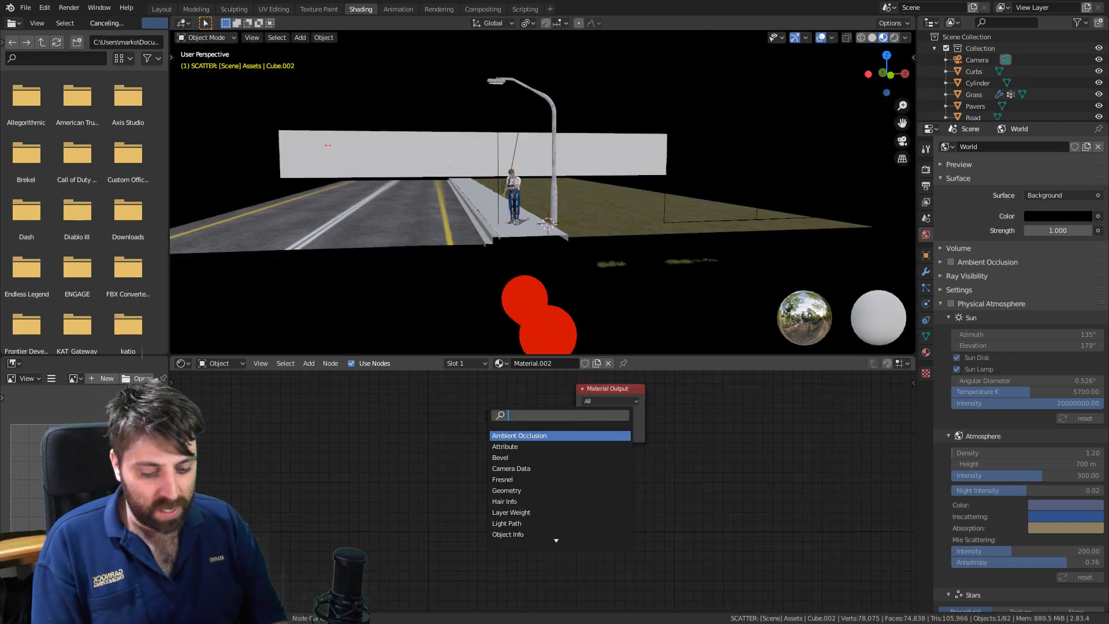
pyautogui.write('vol')
pyautogui.press('Down')
pyautogui.press('Return')
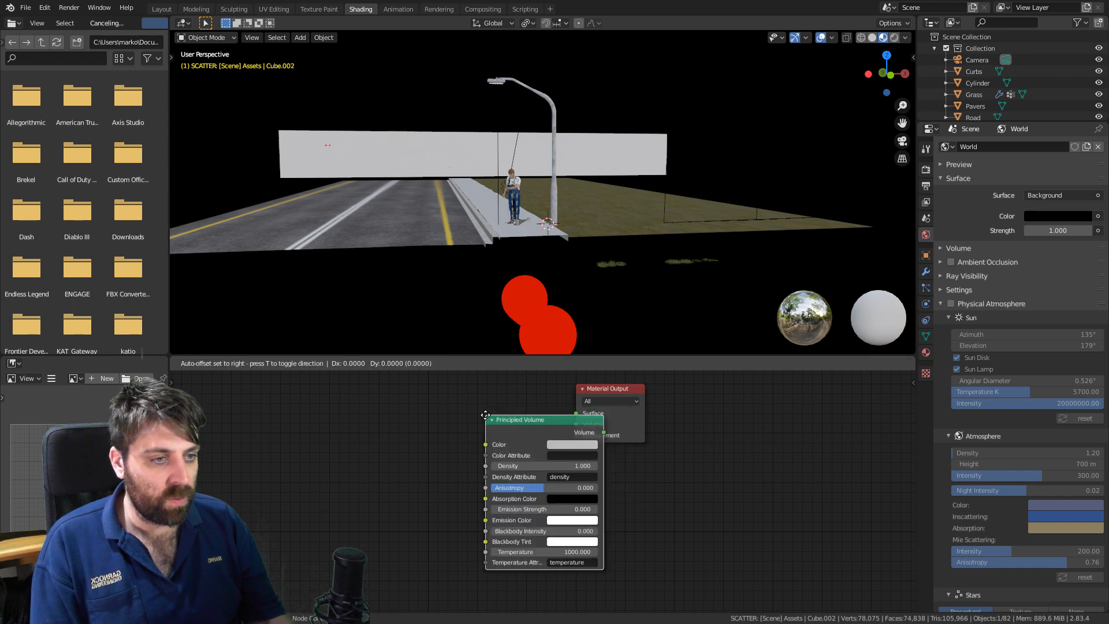
pyautogui.click(394, 418)
pyautogui.moveTo(513, 435); pyautogui.dragTo(575, 425)
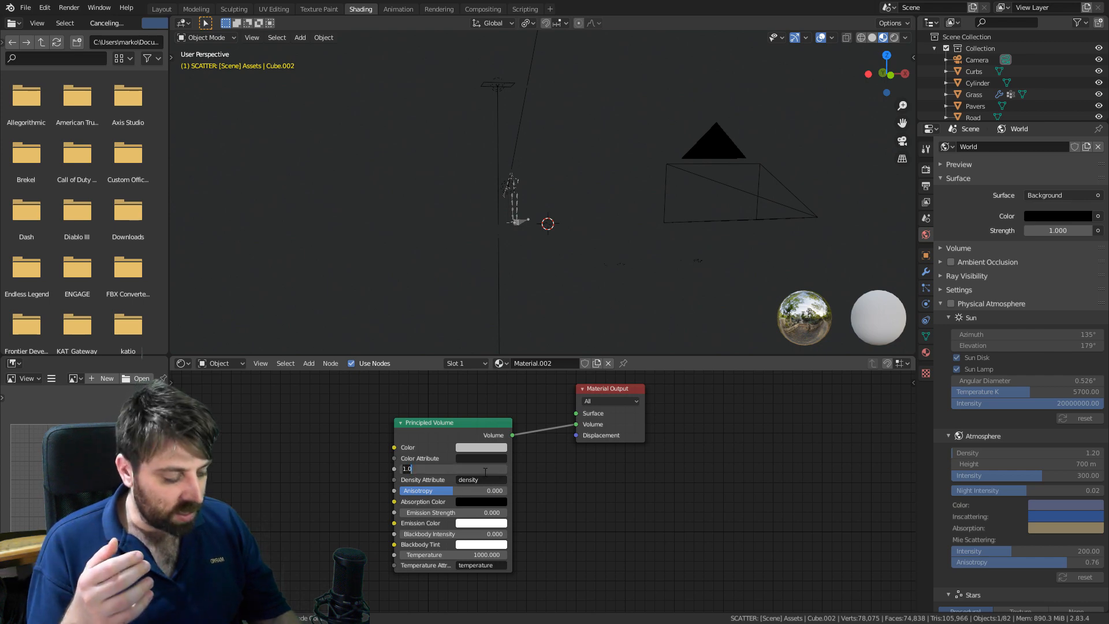
# Set the Principled Volume density to 0.05 and test-render the fog around the street lamp.
pyautogui.press('Return')
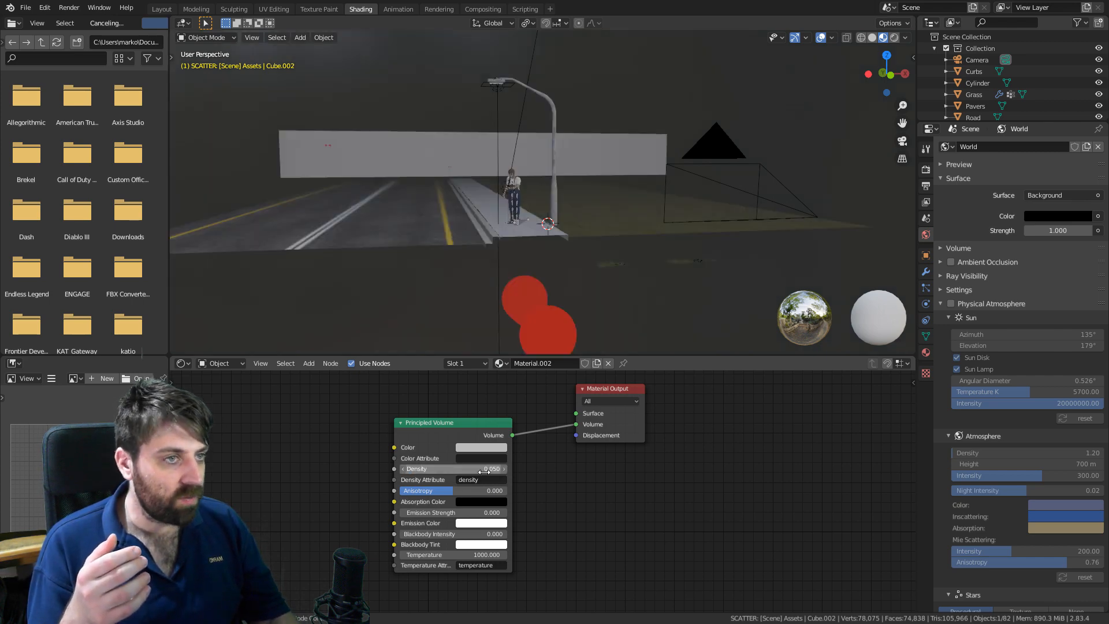
pyautogui.scroll(1, 508, 293)
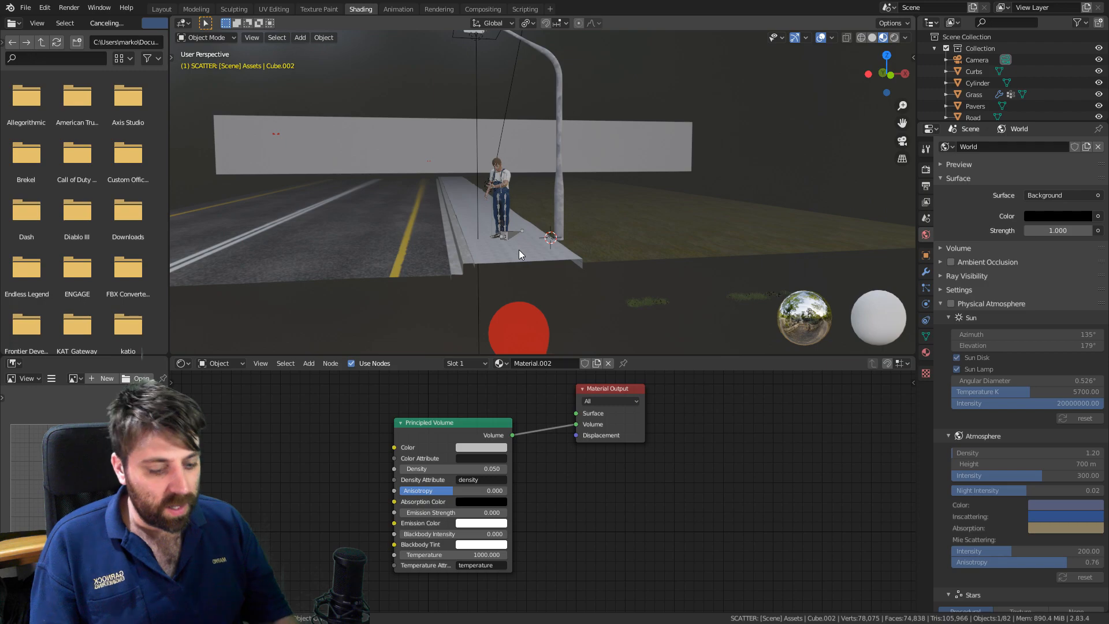
pyautogui.press('F12')
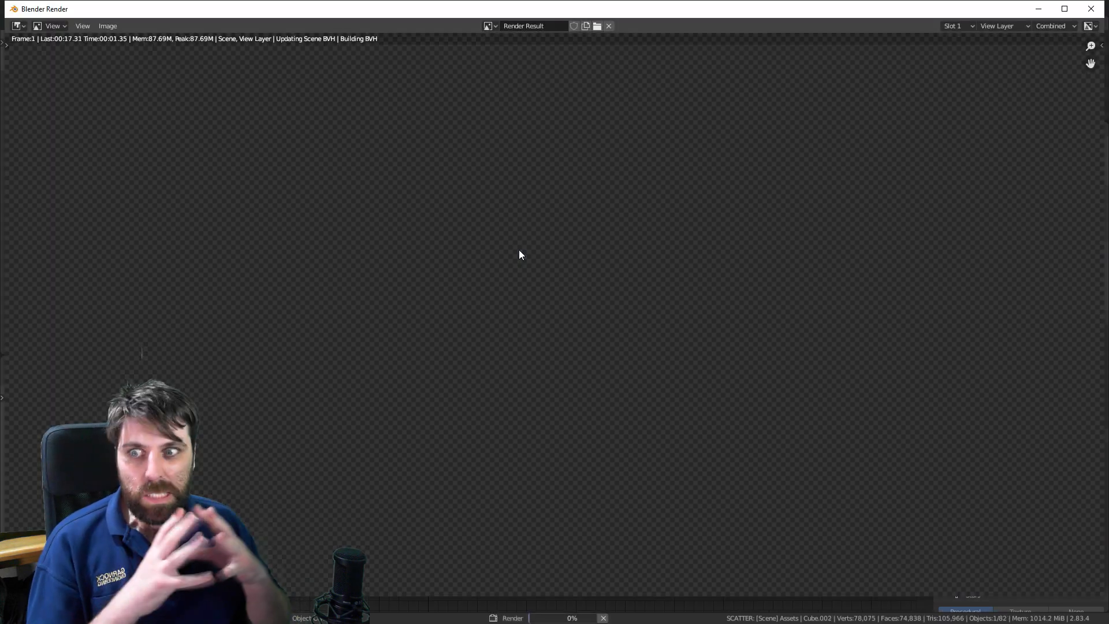
pyautogui.scroll(-1, 607, 429)
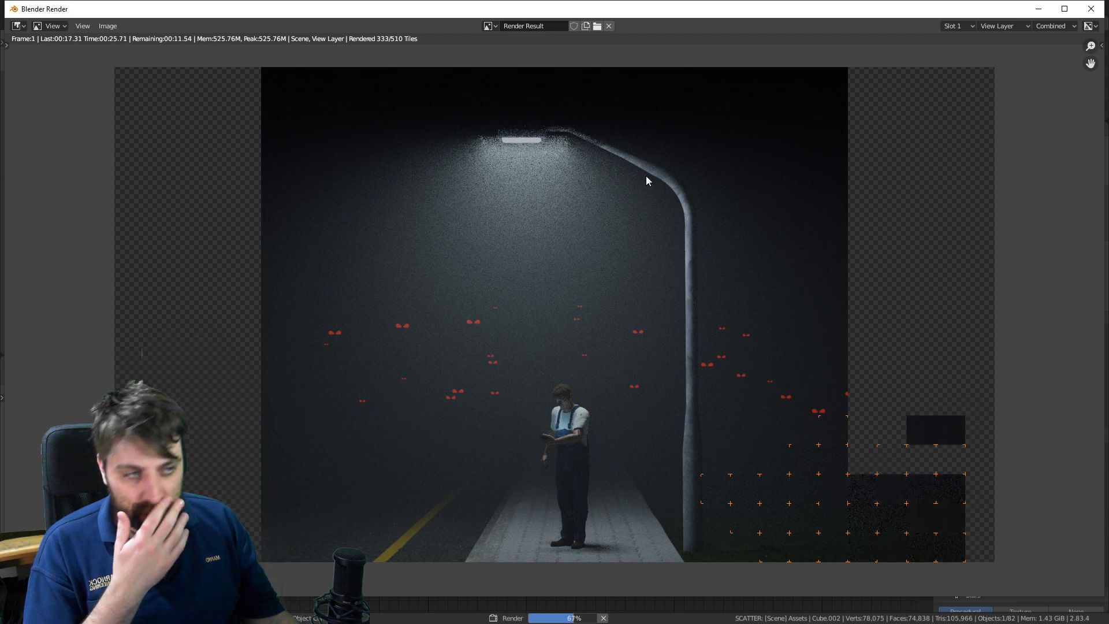
pyautogui.press('Escape')
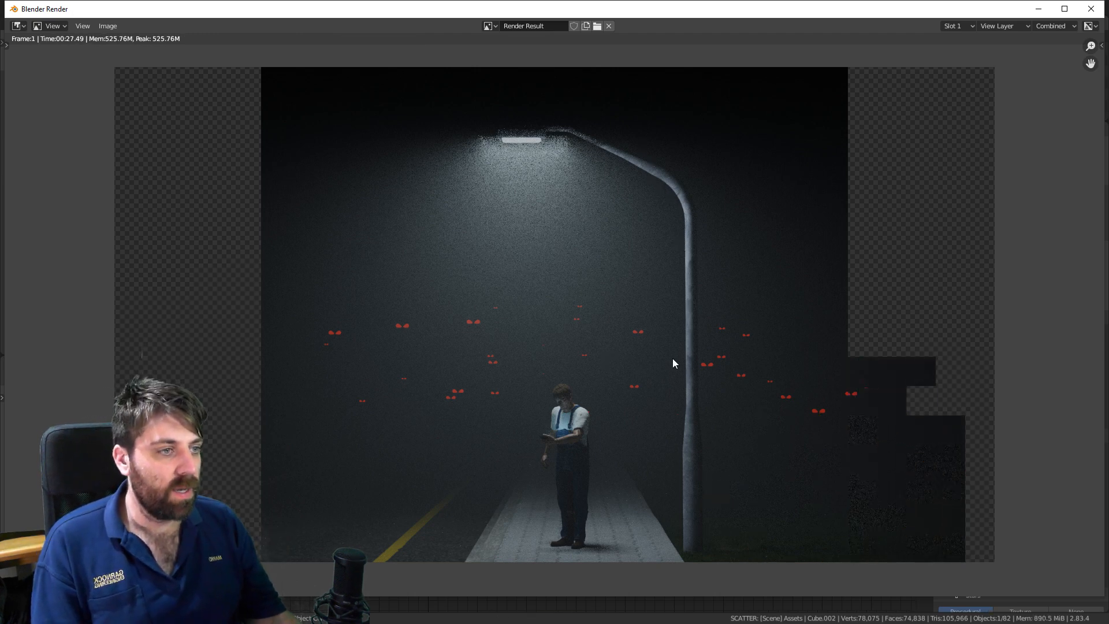
pyautogui.press('Escape')
# Open the street lamp's mesh for editing in front view and select all geometry linked to its pole.
pyautogui.click(558, 146)
pyautogui.press('Tab')
pyautogui.press('KP_Decimal')
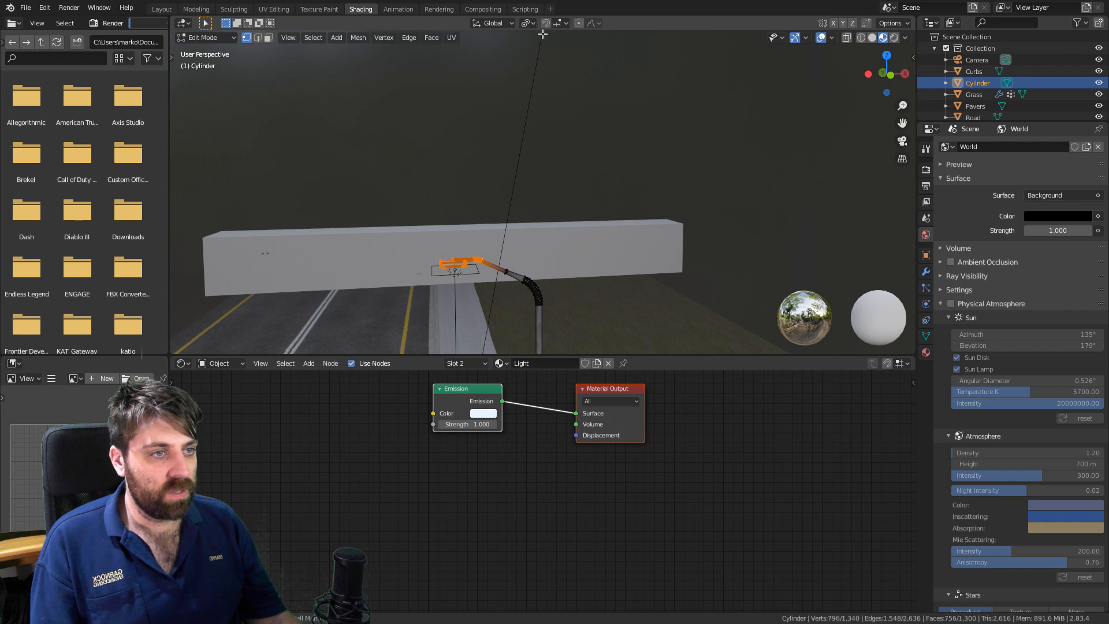
pyautogui.press('KP_1')
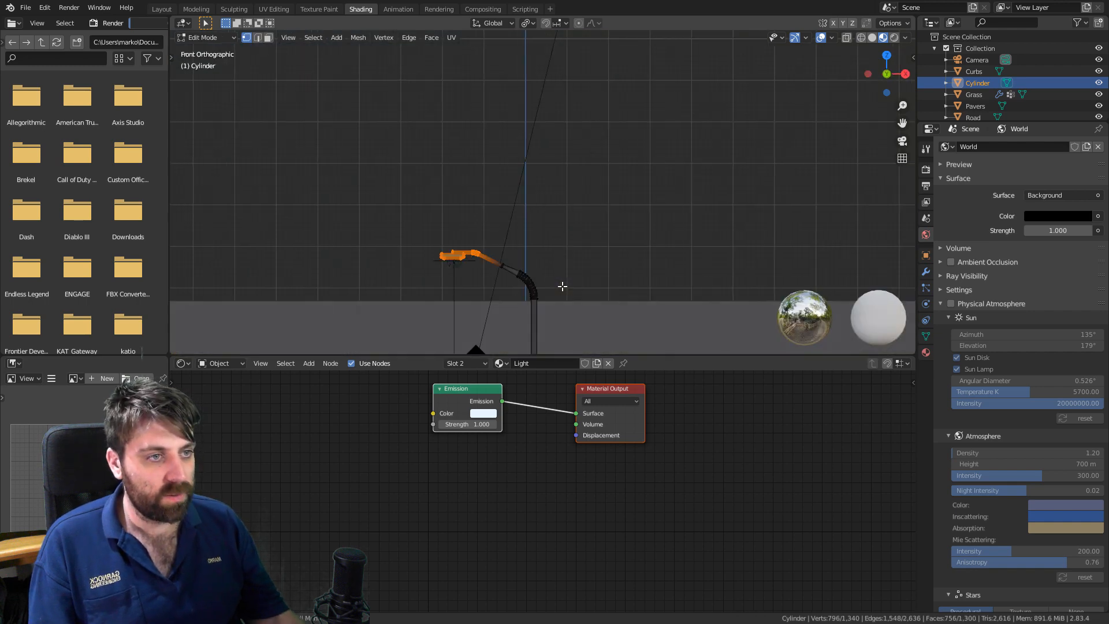
pyautogui.keyDown('shift'); pyautogui.moveTo(562, 286); pyautogui.dragTo(558, 193, button='middle'); pyautogui.keyUp('shift')
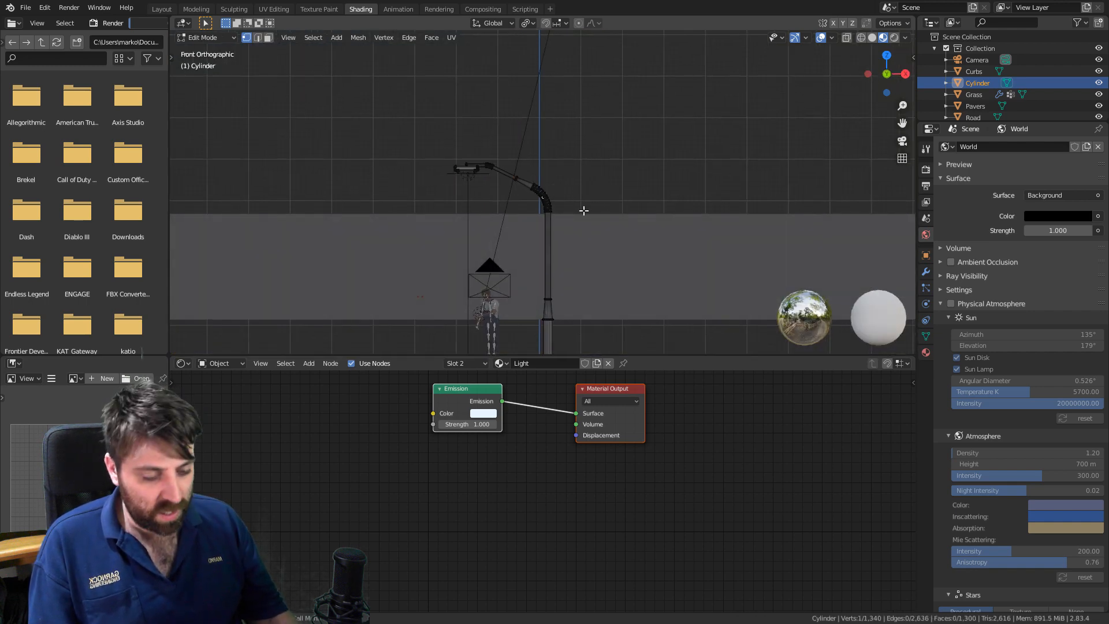
pyautogui.hotkey('ctrl', 'l')
pyautogui.keyDown('shift'); pyautogui.moveTo(582, 208); pyautogui.dragTo(457, 334, button='middle'); pyautogui.keyUp('shift')
# Switch to wireframe shading and deselect the thick base section of the lamp pole.
pyautogui.press('b')
pyautogui.press('z')
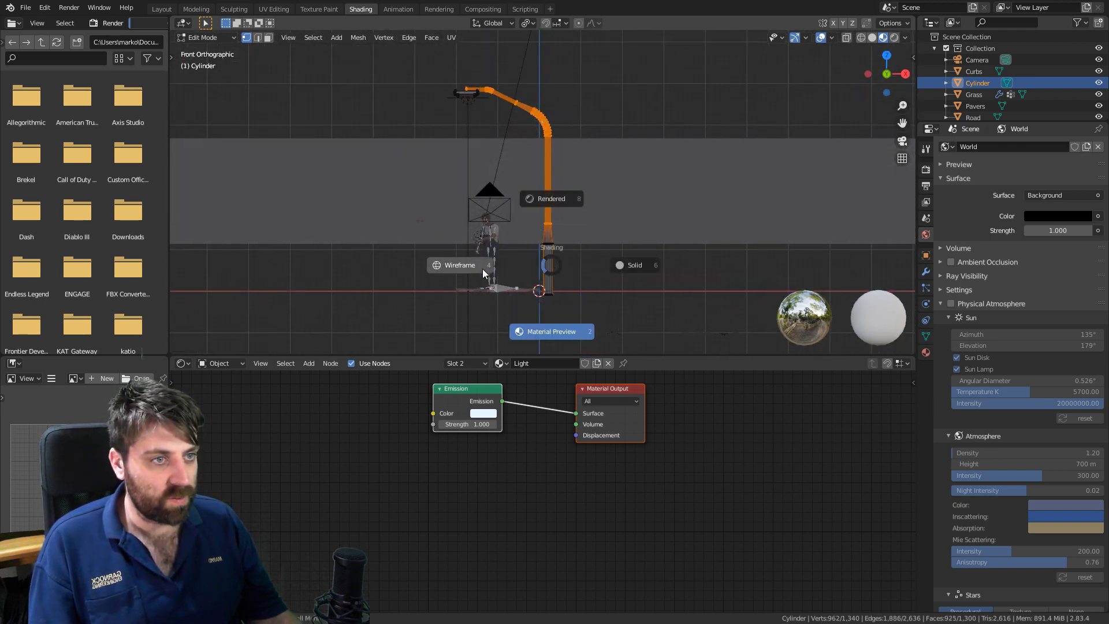
pyautogui.click(485, 270)
pyautogui.press('b')
pyautogui.moveTo(572, 240); pyautogui.dragTo(520, 318, button='middle')
pyautogui.scroll(3, 591, 216)
pyautogui.press('z')
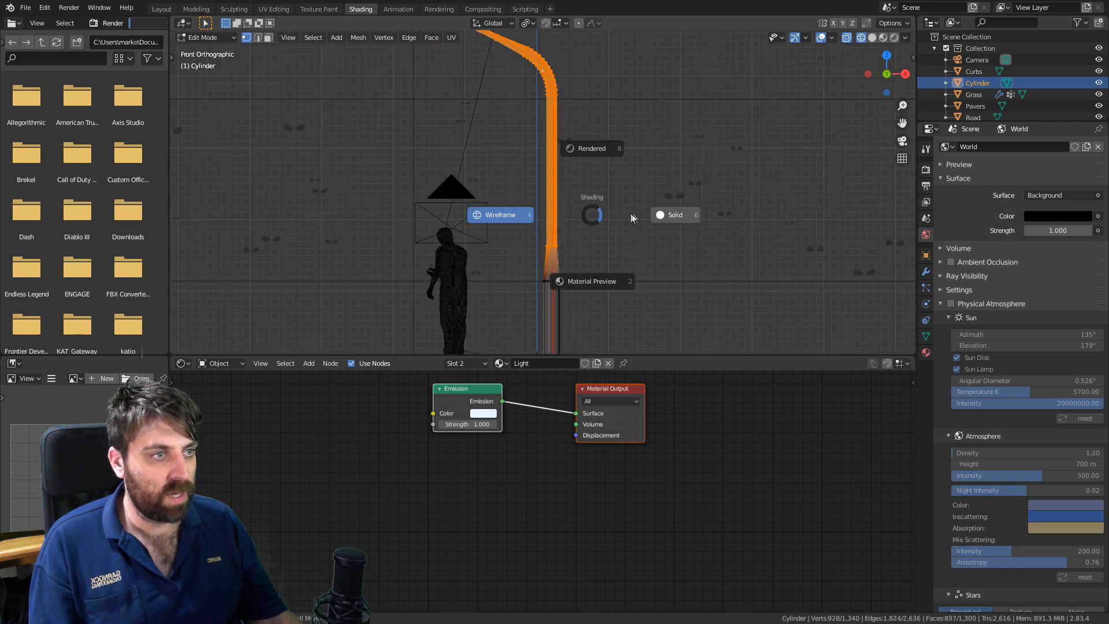
pyautogui.click(631, 218)
pyautogui.press('z')
pyautogui.click(522, 213)
# Thin the selected pole and arm by about -0.02 with Shrink/Fatten and leave mesh editing.
pyautogui.keyDown('shift'); pyautogui.moveTo(609, 168); pyautogui.dragTo(615, 206, button='middle'); pyautogui.keyUp('shift')
pyautogui.hotkey('alt', 's')
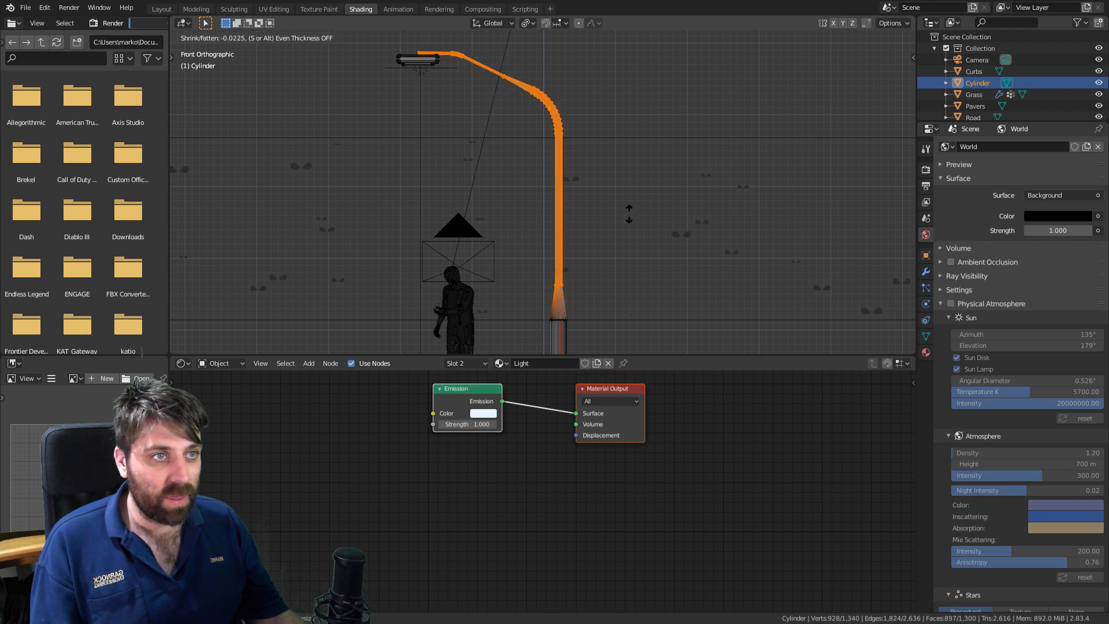
pyautogui.click(628, 213)
pyautogui.press('Tab')
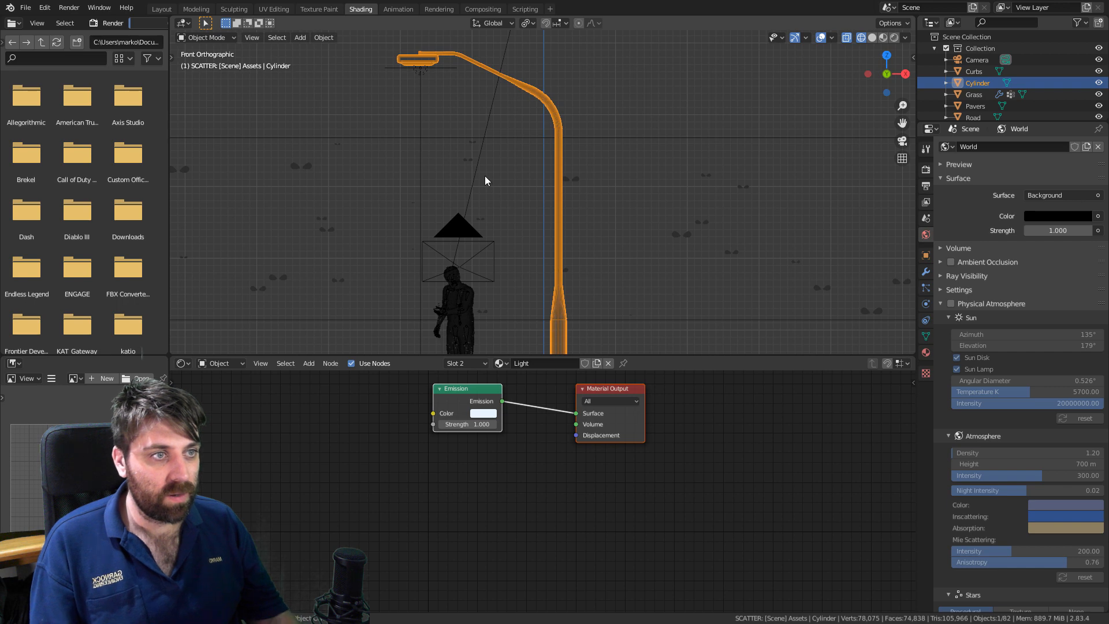
# Reopen the lamp mesh, deselect the arm's outer end, and thin the remaining pole selection by about -0.02 with Shrink/Fatten.
pyautogui.press('Tab')
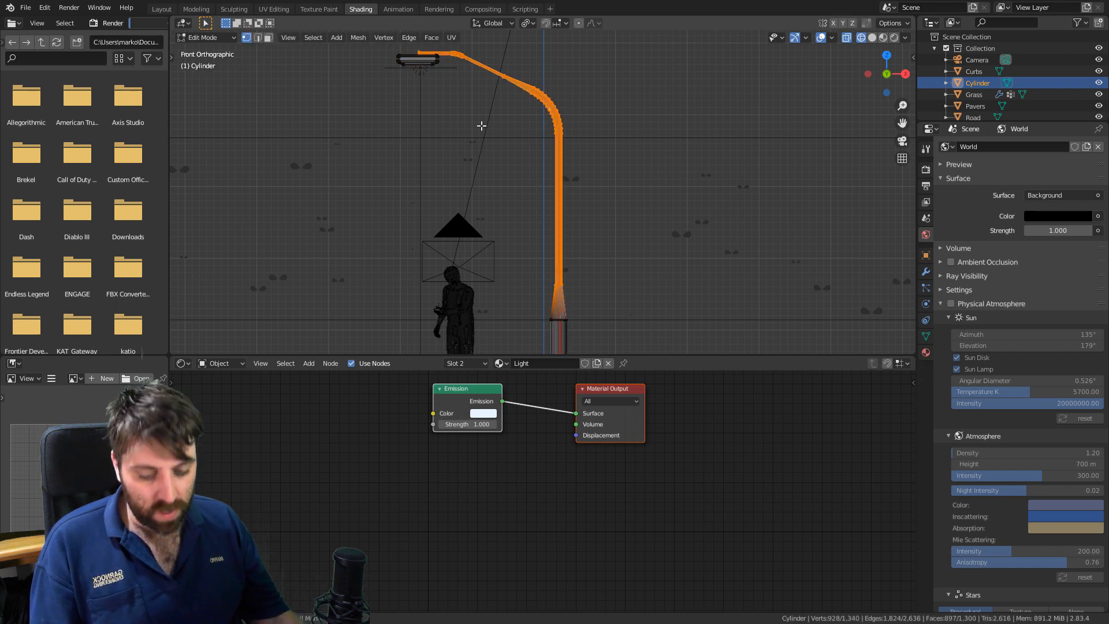
pyautogui.press('c')
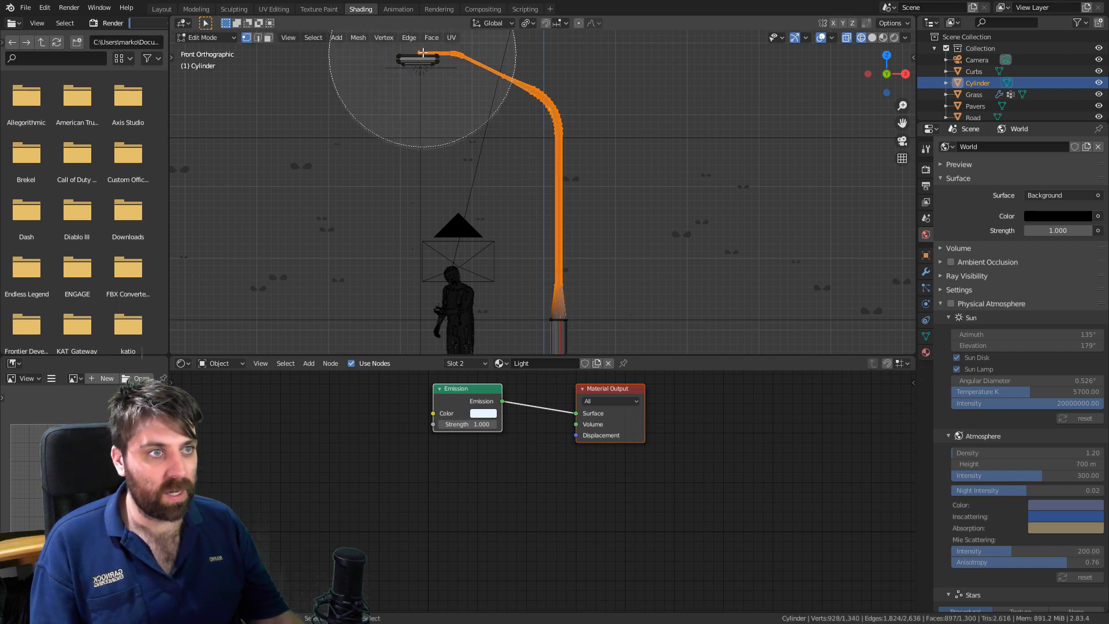
pyautogui.press('Escape')
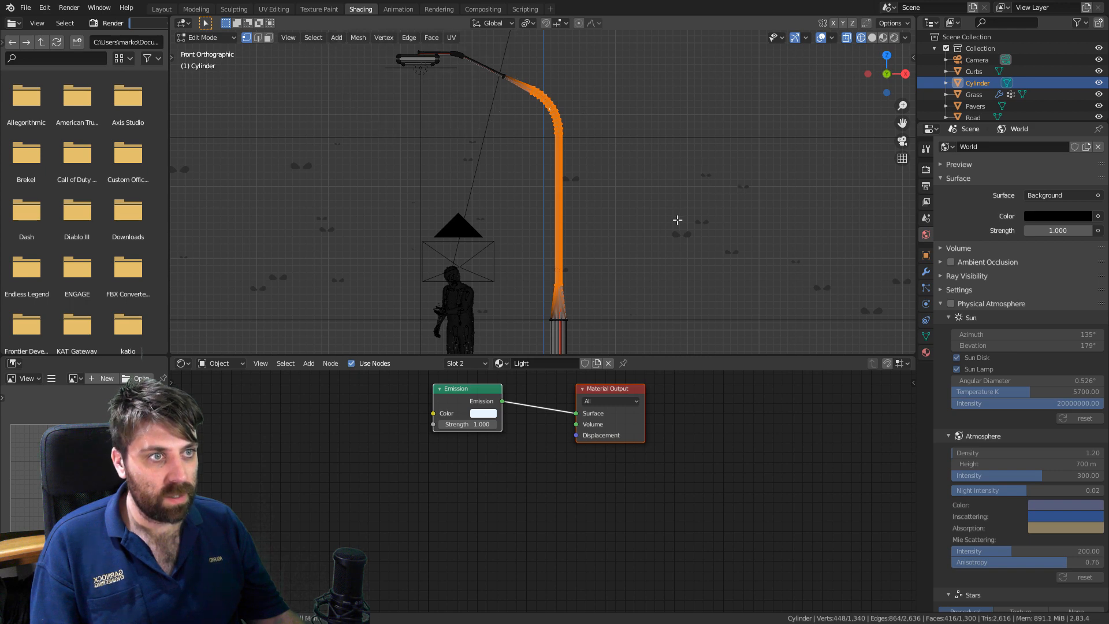
pyautogui.hotkey('alt', 's')
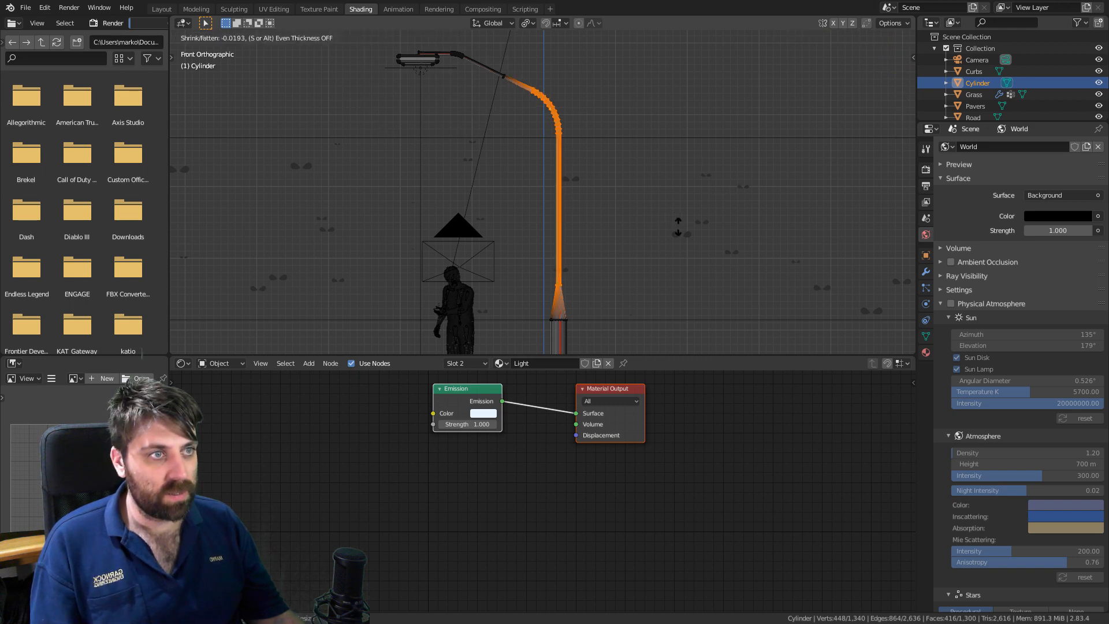
pyautogui.click(679, 228)
# Select the thick base section of the lamp pole, narrow it by scaling on X and Y only, and leave mesh editing.
pyautogui.scroll(-1, 644, 259)
pyautogui.keyDown('shift'); pyautogui.moveTo(610, 316); pyautogui.dragTo(611, 176, button='middle'); pyautogui.keyUp('shift')
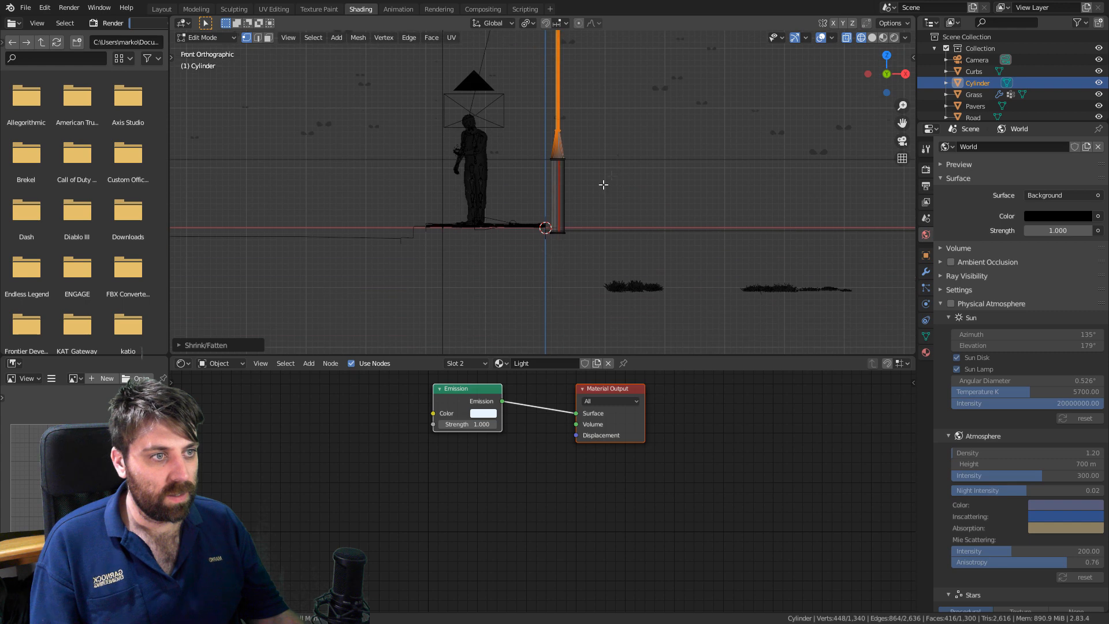
pyautogui.keyDown('alt'); pyautogui.click(560, 158); pyautogui.keyUp('alt')
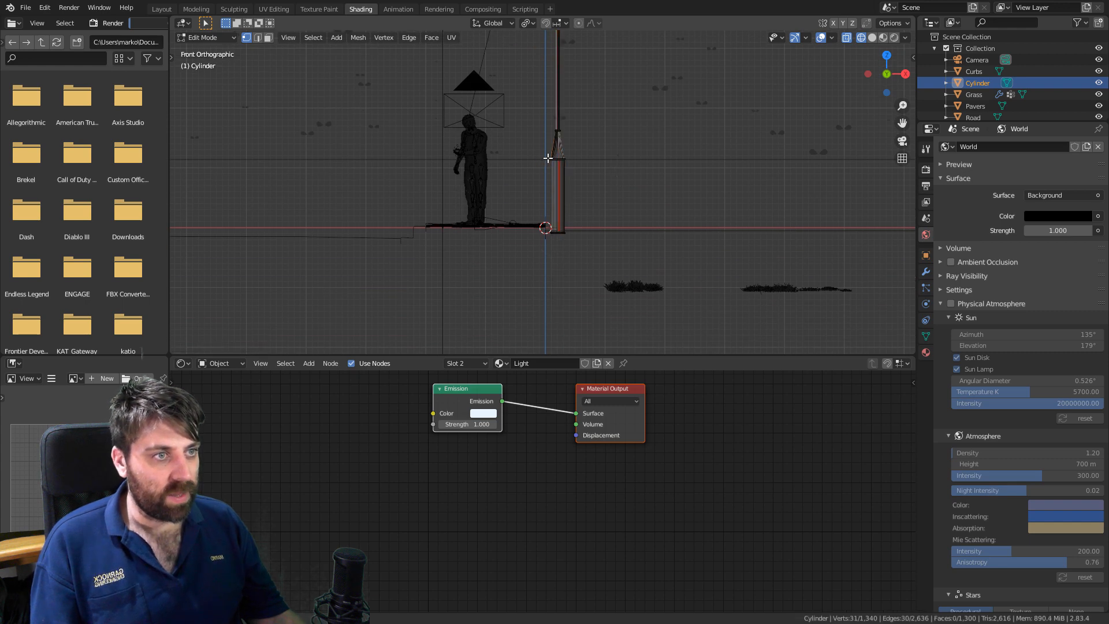
pyautogui.press('b')
pyautogui.moveTo(581, 159); pyautogui.dragTo(538, 256)
pyautogui.press('s')
pyautogui.hotkey('shift', 'z')
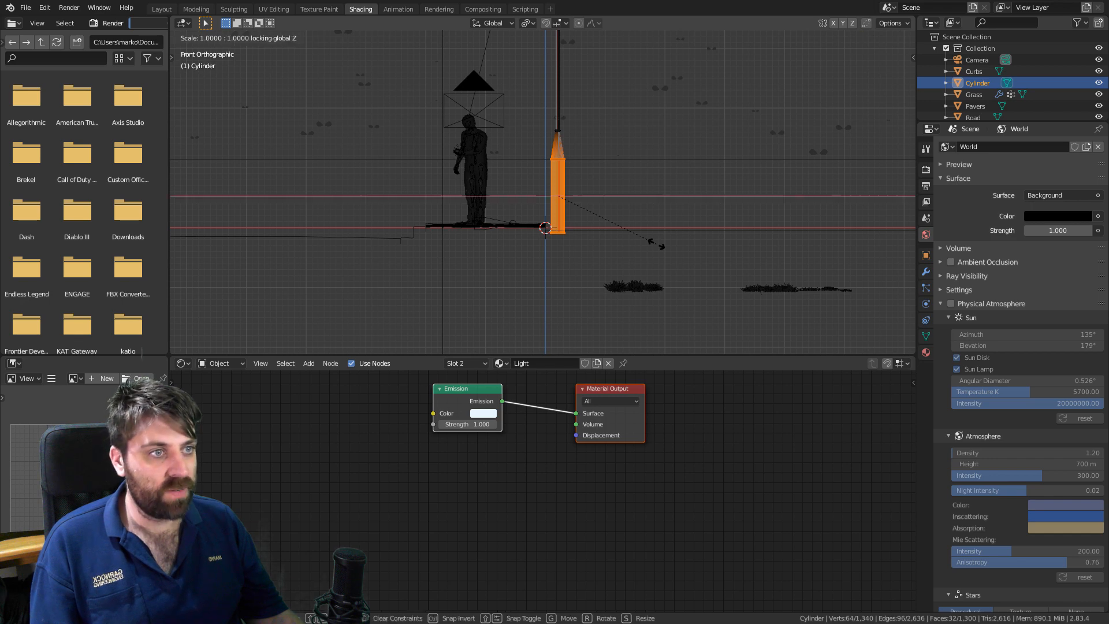
pyautogui.click(576, 202)
pyautogui.moveTo(605, 260); pyautogui.dragTo(612, 252, button='middle')
pyautogui.press('Tab')
# Test-render the thinned street lamp from the camera view and close the render.
pyautogui.press('KP_0')
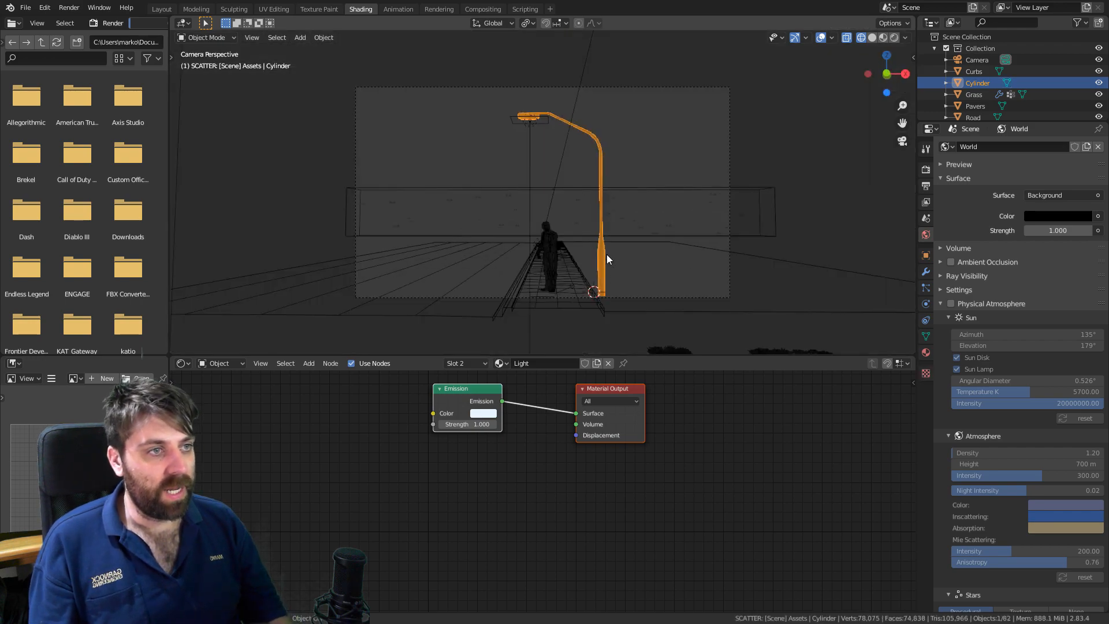
pyautogui.press('F12')
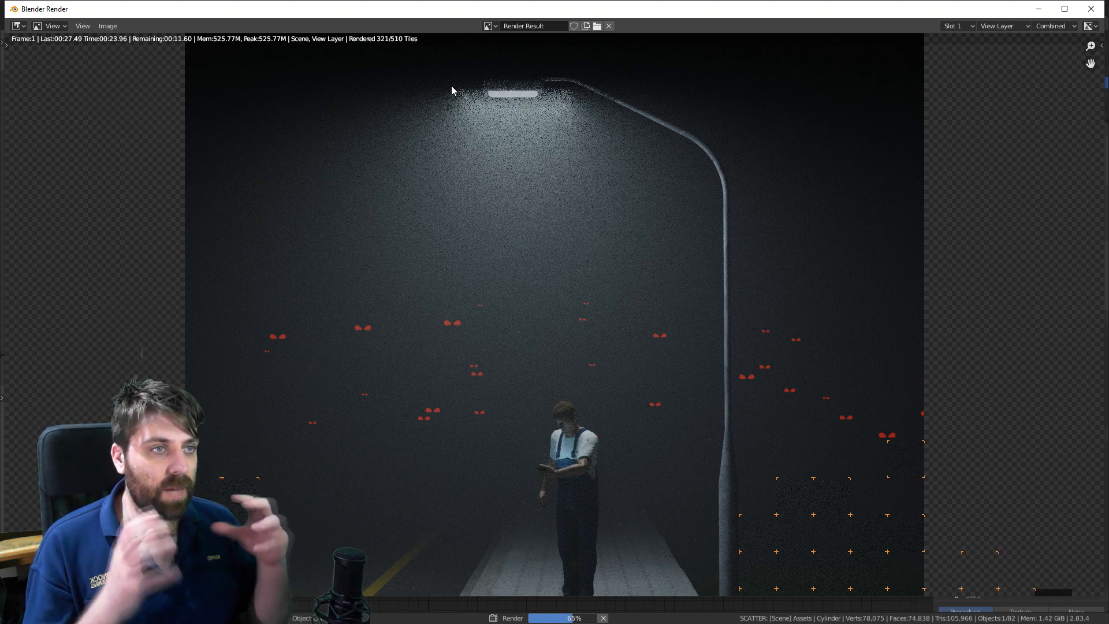
pyautogui.press('Escape')
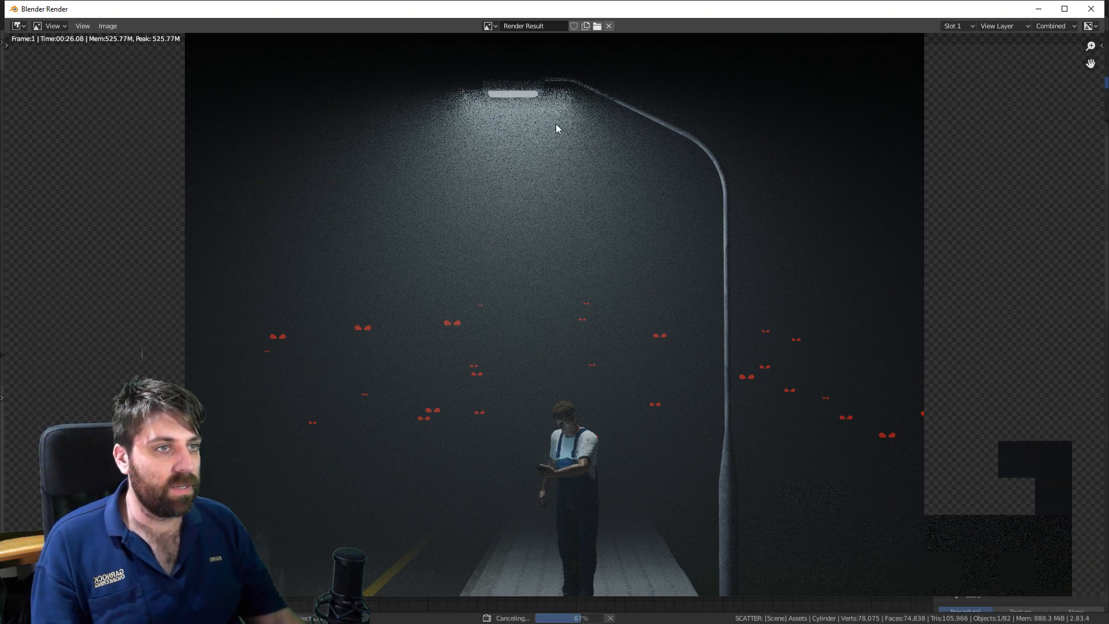
pyautogui.press('Escape')
# Select the area light at the lamp head and, in top view, scale it down and centre it on the fixture.
pyautogui.click(529, 123)
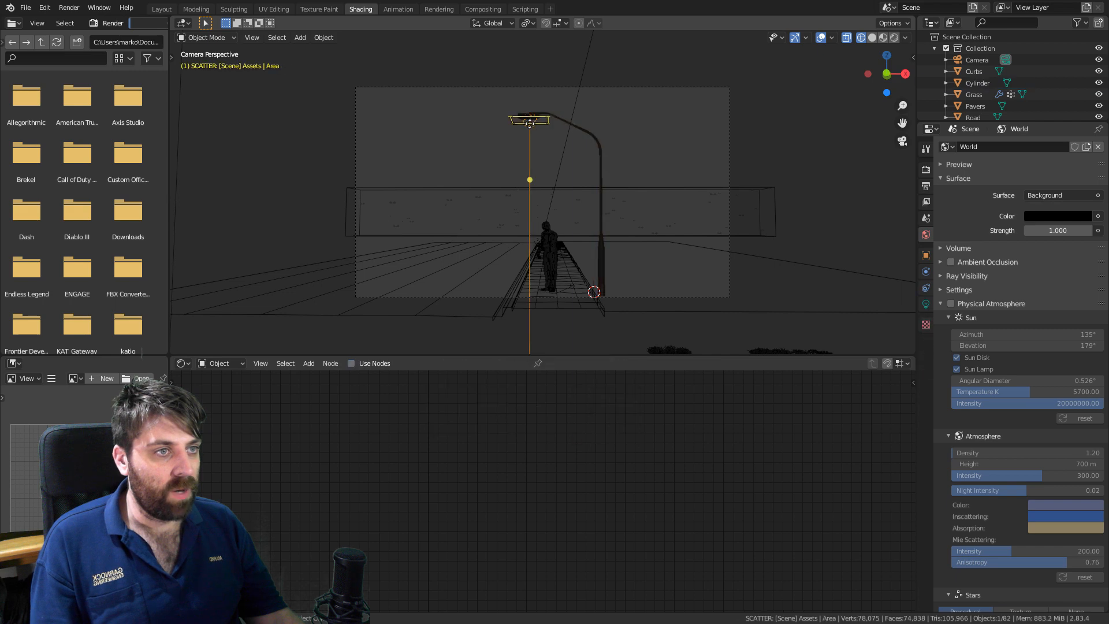
pyautogui.press('KP_7')
pyautogui.scroll(4, 523, 162)
pyautogui.press('s')
pyautogui.click(484, 237)
pyautogui.press('g')
pyautogui.click(446, 241)
# Scale the area light down along Y to fit within the narrow lamp fixture.
pyautogui.press('s')
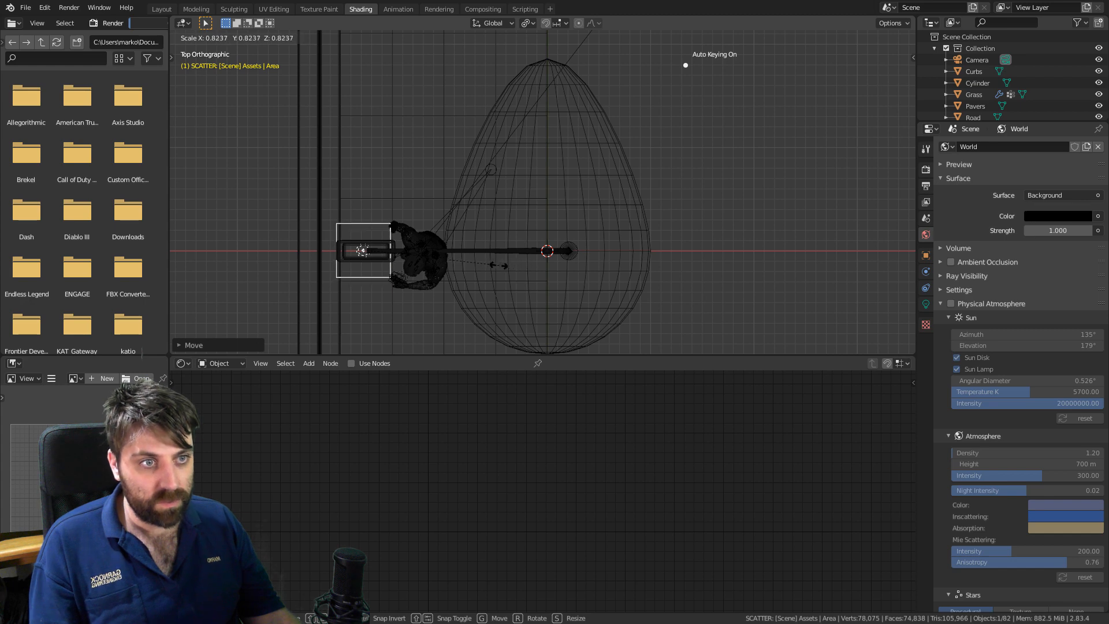
pyautogui.press('y')
pyautogui.click(412, 272)
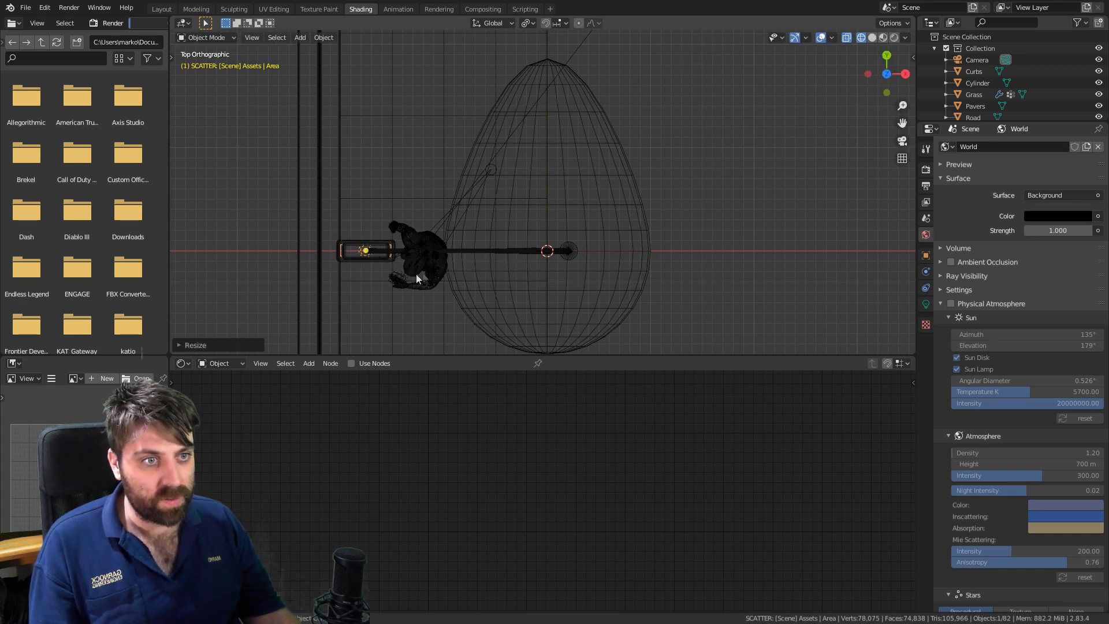
# Test-render the resized area light from the camera view and stop the render partway.
pyautogui.press('KP_0')
pyautogui.press('F12')
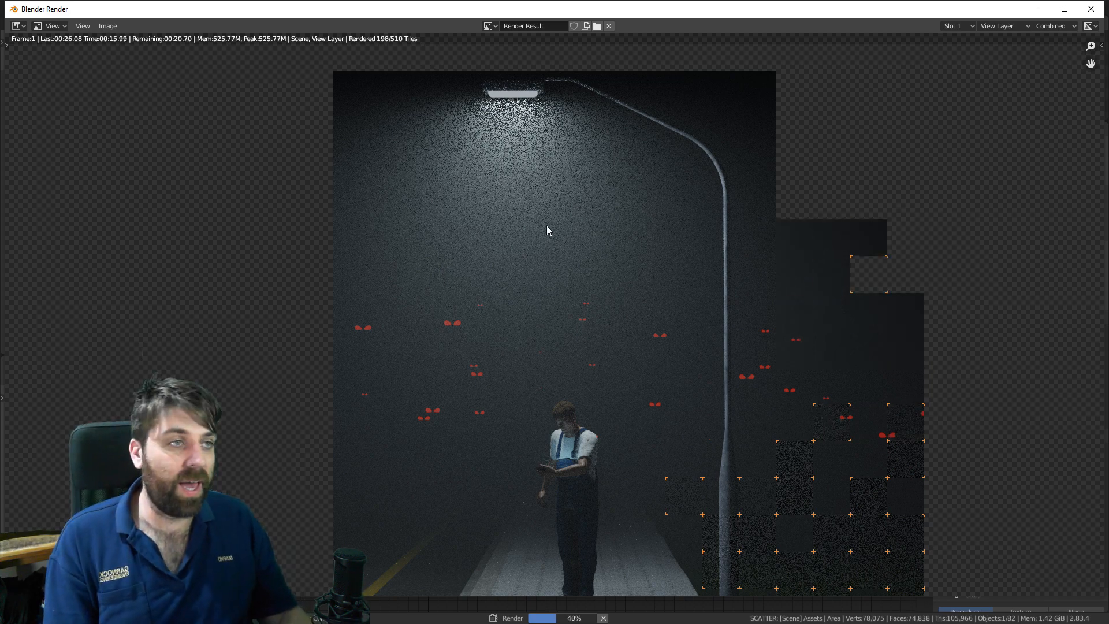
pyautogui.press('Escape')
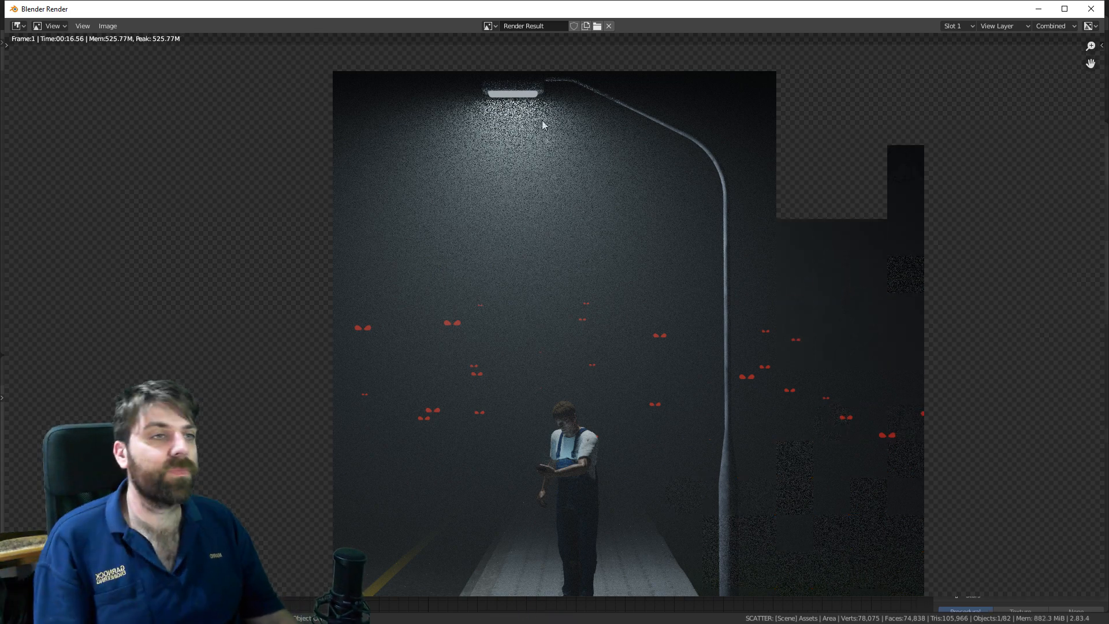